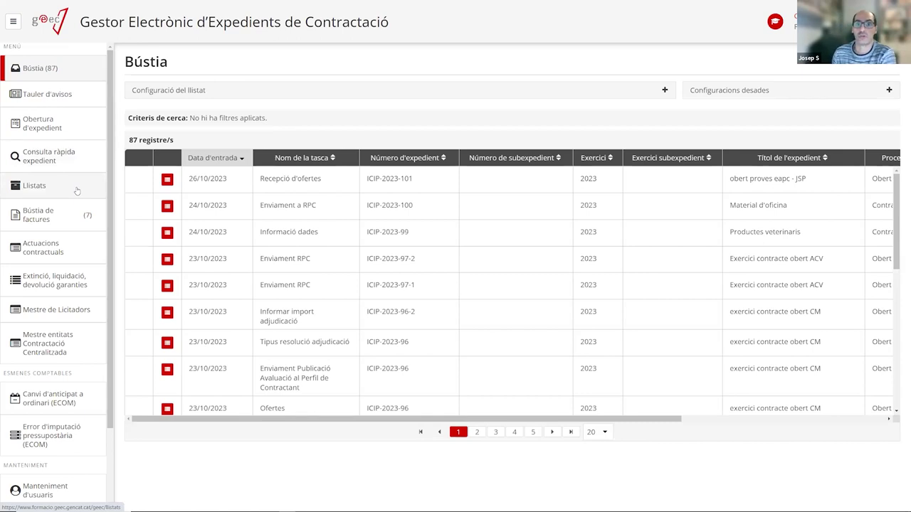
# Open the Obertura d'expedient form from the sidebar menu.
pyautogui.click(60, 129)
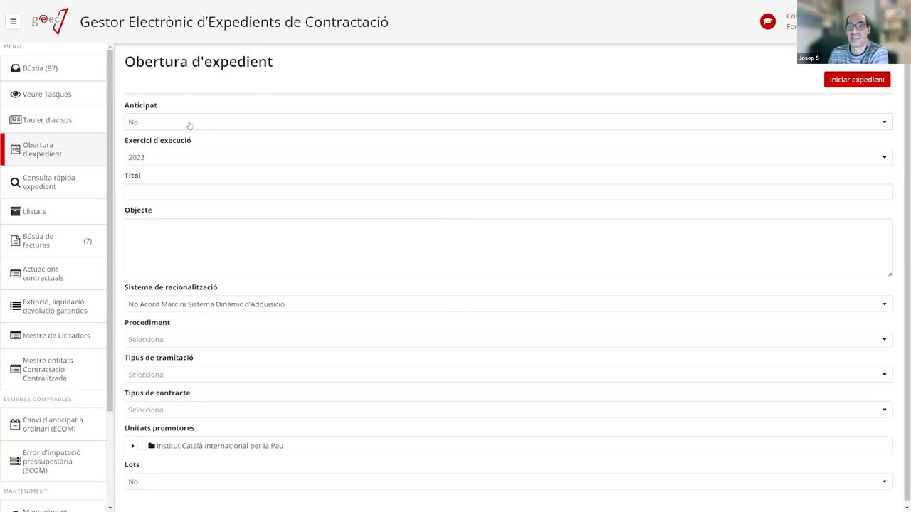
pyautogui.click(188, 126)
pyautogui.click(182, 151)
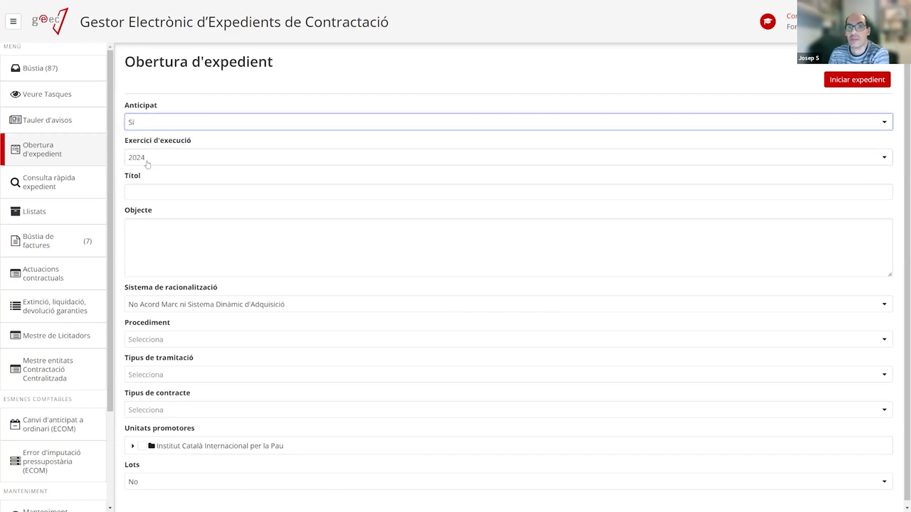
pyautogui.click(175, 122)
pyautogui.click(153, 153)
pyautogui.click(146, 158)
pyautogui.click(148, 177)
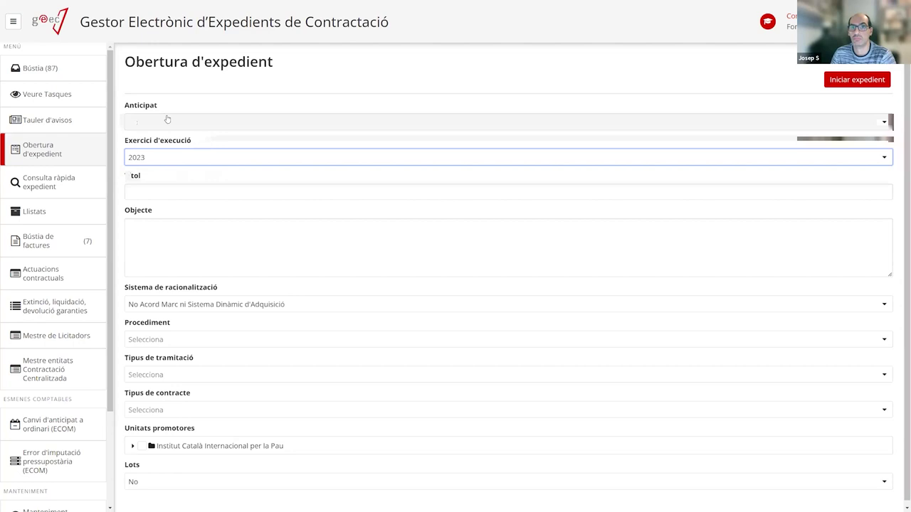
pyautogui.click(183, 190)
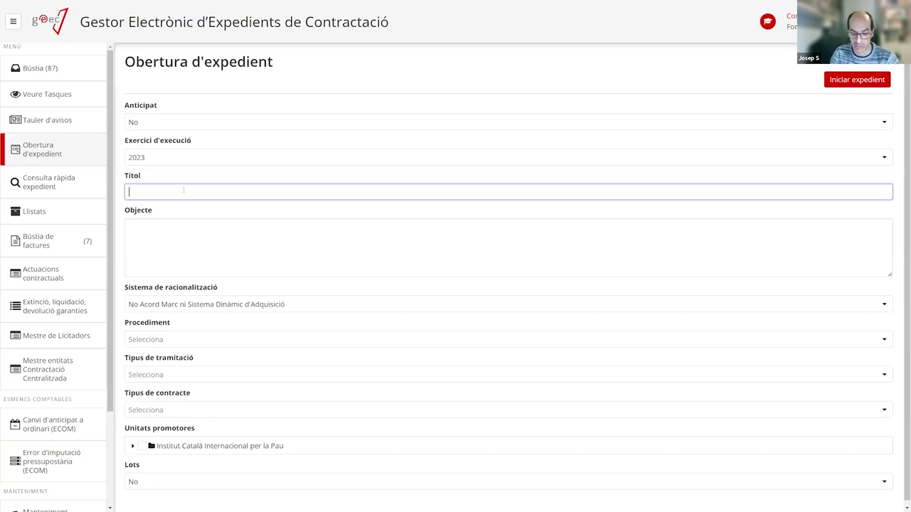
# Enter the title 'Desenvolupament d'un software pel control horari - JSP', which also fills Objecte.
pyautogui.write('Des')
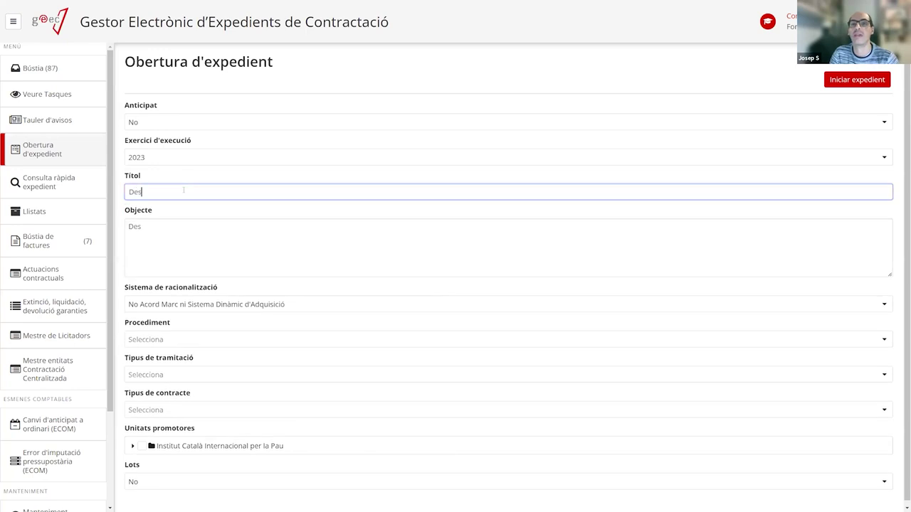
pyautogui.write('envolupament')
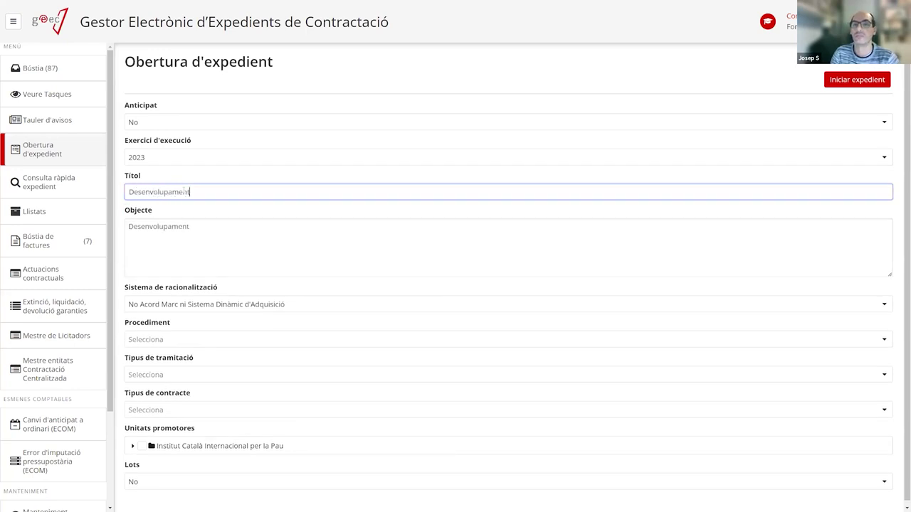
pyautogui.write(" d'un soft")
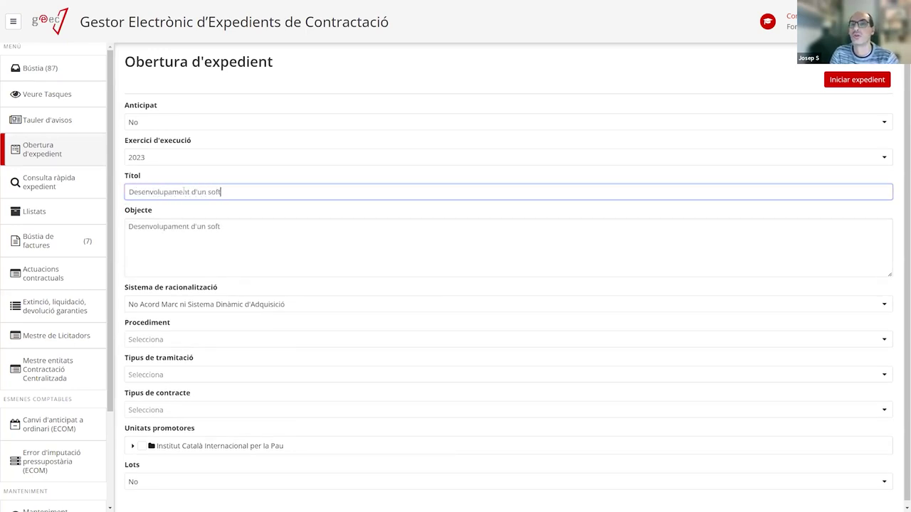
pyautogui.write('ware per ')
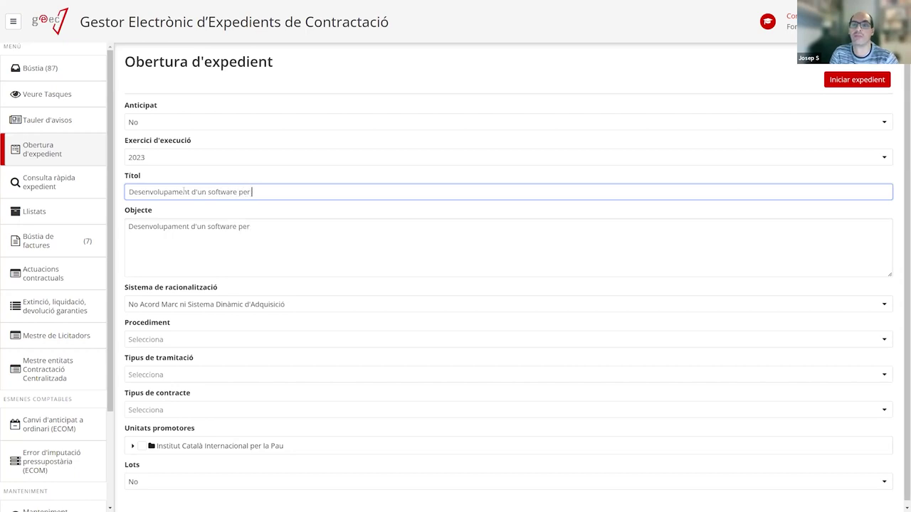
pyautogui.write('control ha')
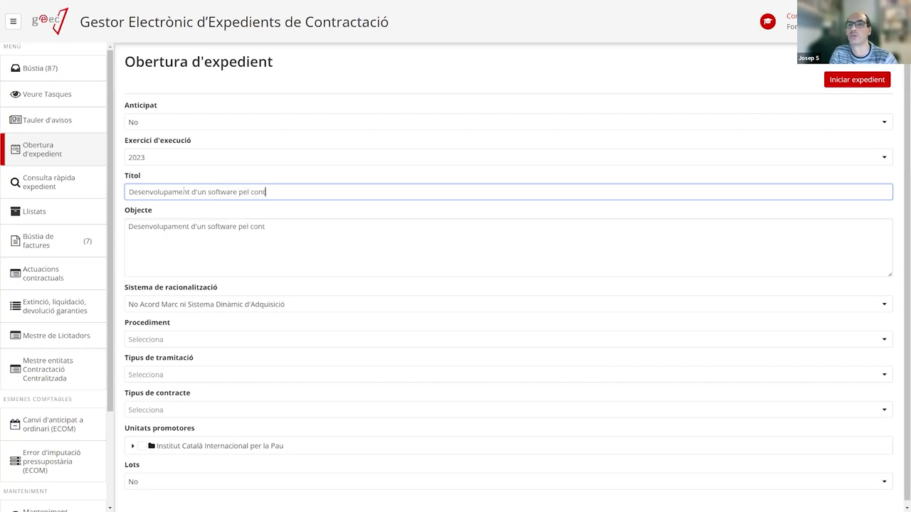
pyautogui.press('BackSpace')
pyautogui.write('orari -')
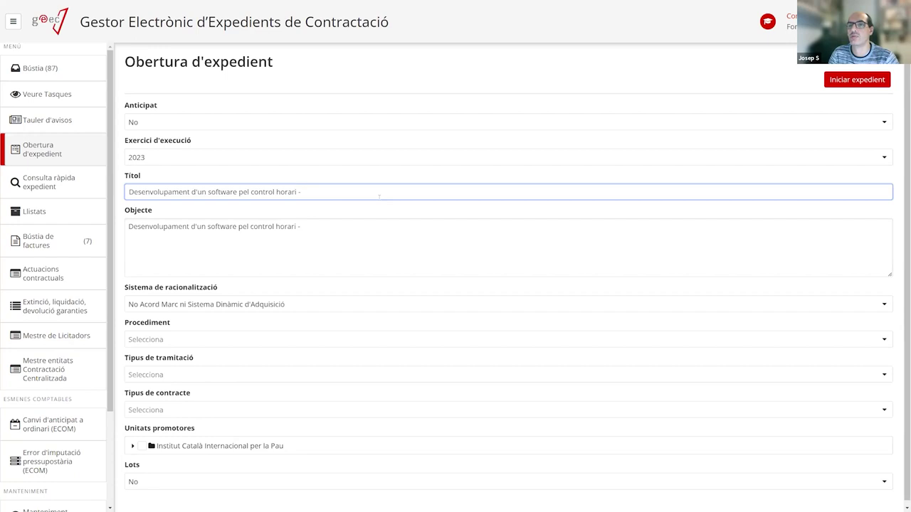
pyautogui.press('capslock')
pyautogui.write('JSP')
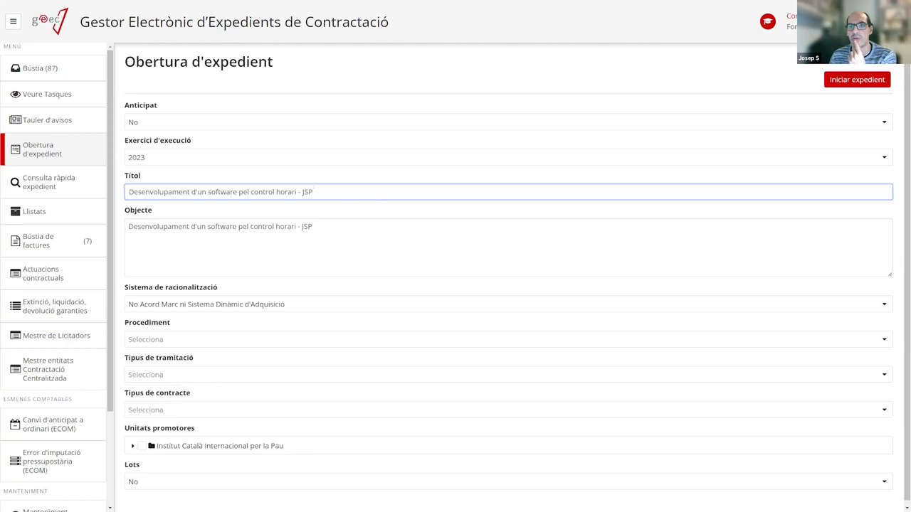
pyautogui.moveTo(299, 192); pyautogui.dragTo(354, 225)
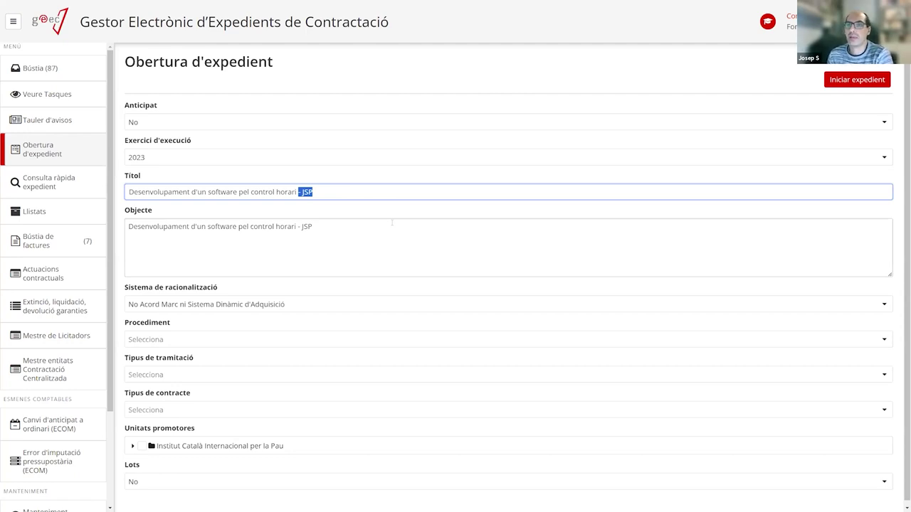
pyautogui.click(365, 239)
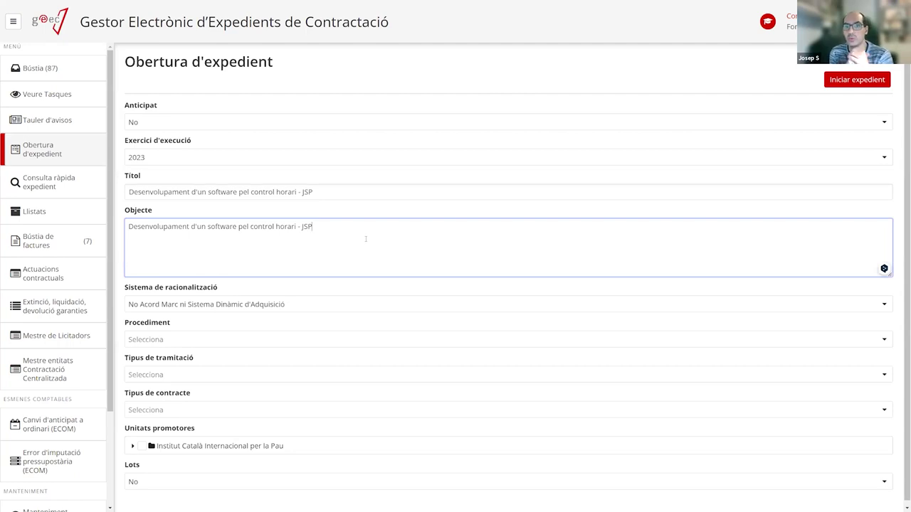
# Replace the ending of Objecte with 'i el seu manteniment.....'.
pyautogui.press('BackSpace')
pyautogui.press('BackSpace')
pyautogui.press('BackSpace')
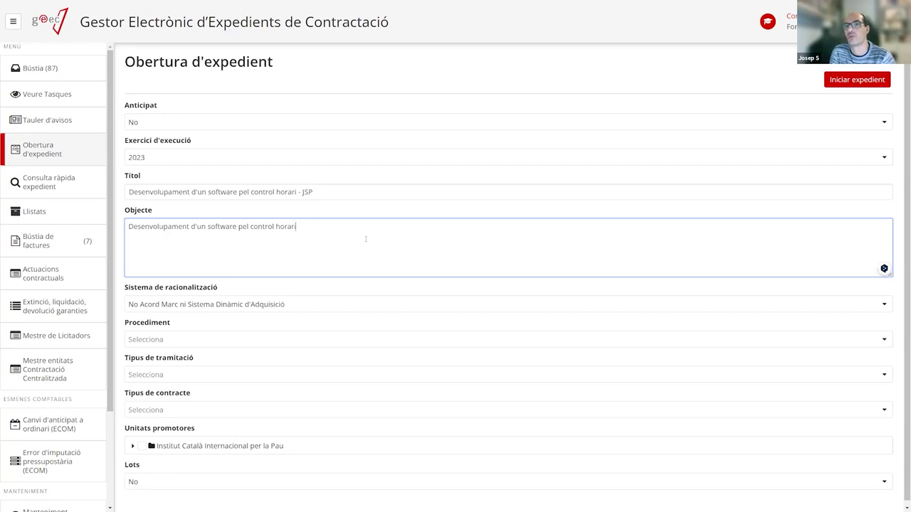
pyautogui.write('DE')
pyautogui.press('BackSpace')
pyautogui.press('BackSpace')
pyautogui.press('capslock')
pyautogui.write('i')
pyautogui.press('capslock')
pyautogui.write('SE')
pyautogui.press('BackSpace')
pyautogui.press('BackSpace')
pyautogui.press('capslock')
pyautogui.write('se')
pyautogui.press('BackSpace')
pyautogui.press('BackSpace')
pyautogui.write('el seu manteniment.....')
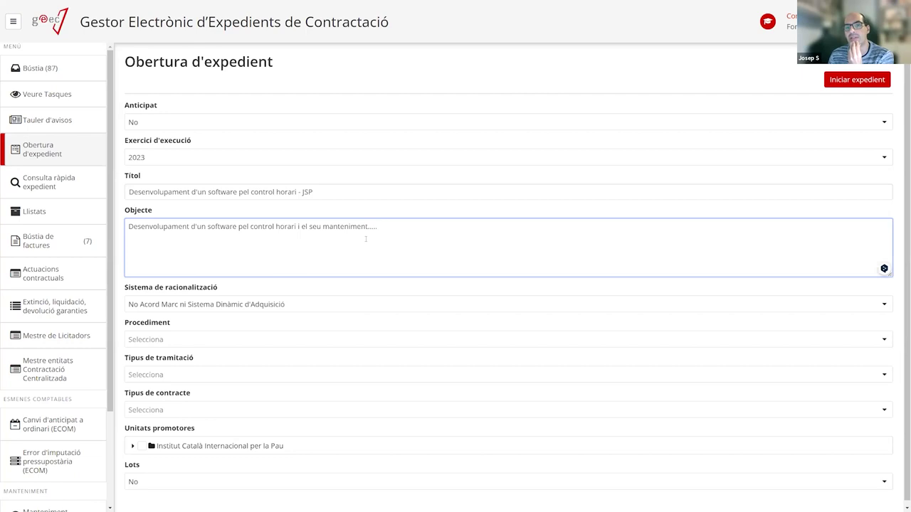
# Remove the stray 'dfgdf' from the Títol, restoring the original title.
pyautogui.click(358, 193)
pyautogui.write('dfgdf')
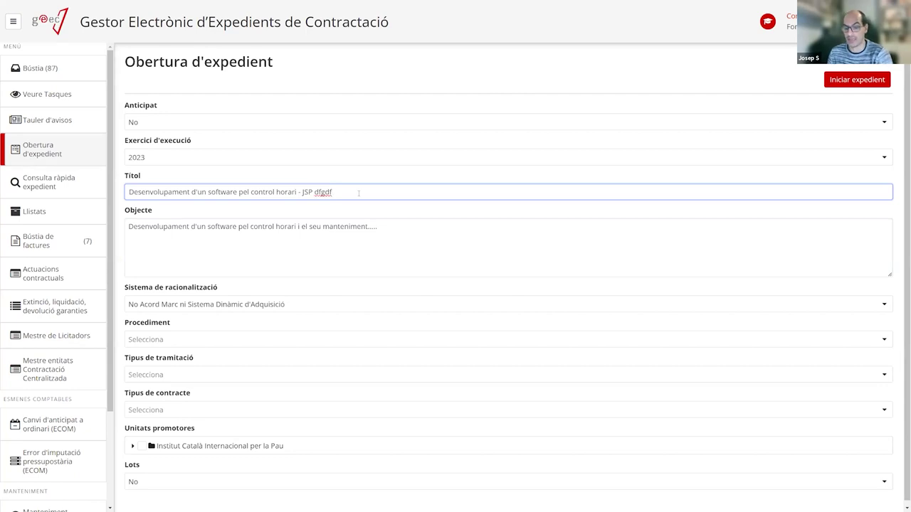
pyautogui.moveTo(350, 194); pyautogui.dragTo(112, 193)
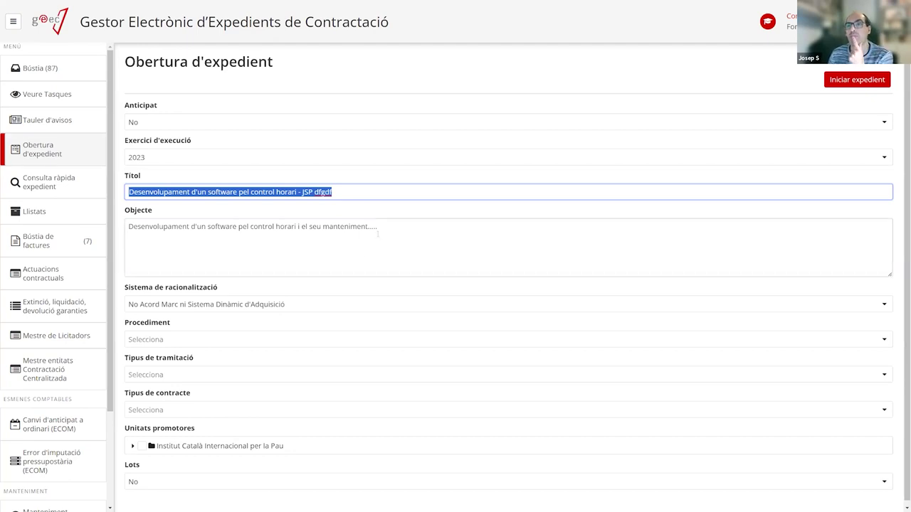
pyautogui.press('Tab')
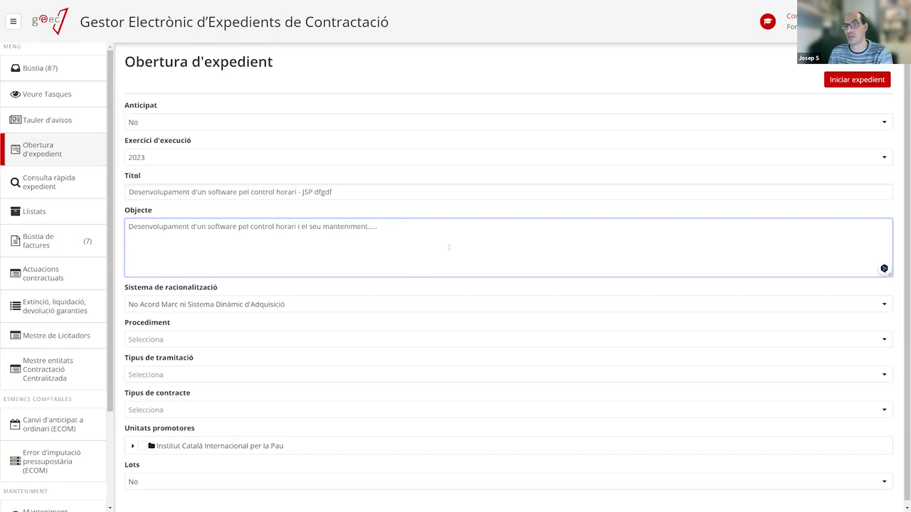
pyautogui.click(367, 191)
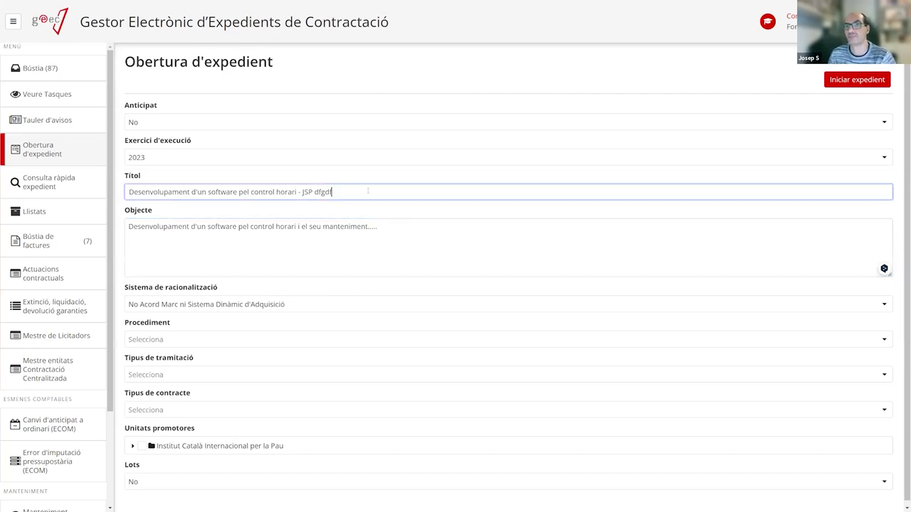
pyautogui.press('BackSpace')
pyautogui.press('BackSpace')
pyautogui.press('BackSpace')
pyautogui.press('BackSpace')
pyautogui.press('BackSpace')
pyautogui.press('BackSpace')
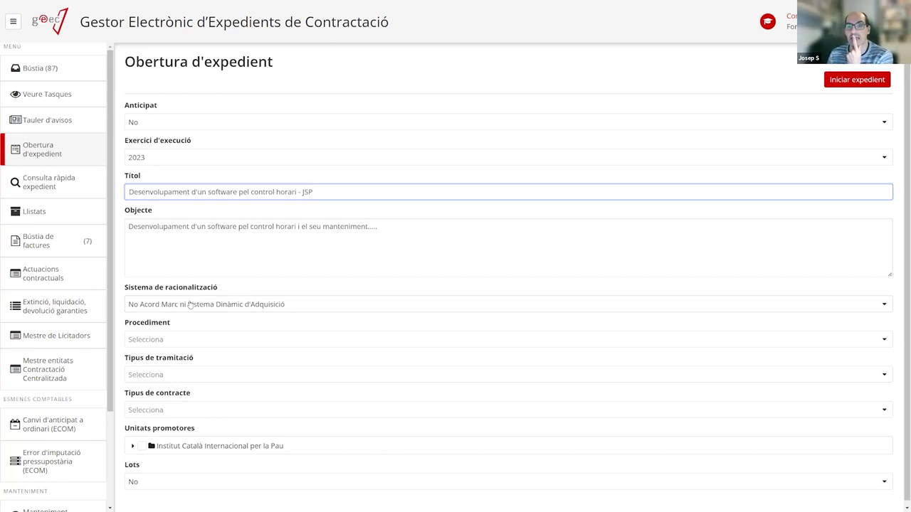
# Check the rationalisation system choices, leaving them unchanged.
pyautogui.click(224, 310)
pyautogui.scroll(-1, 218, 382)
pyautogui.scroll(-1, 217, 381)
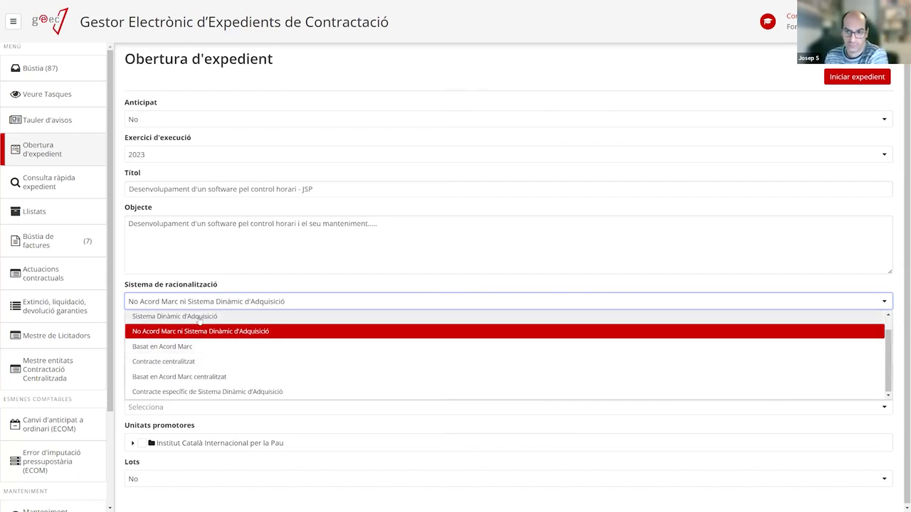
pyautogui.click(240, 267)
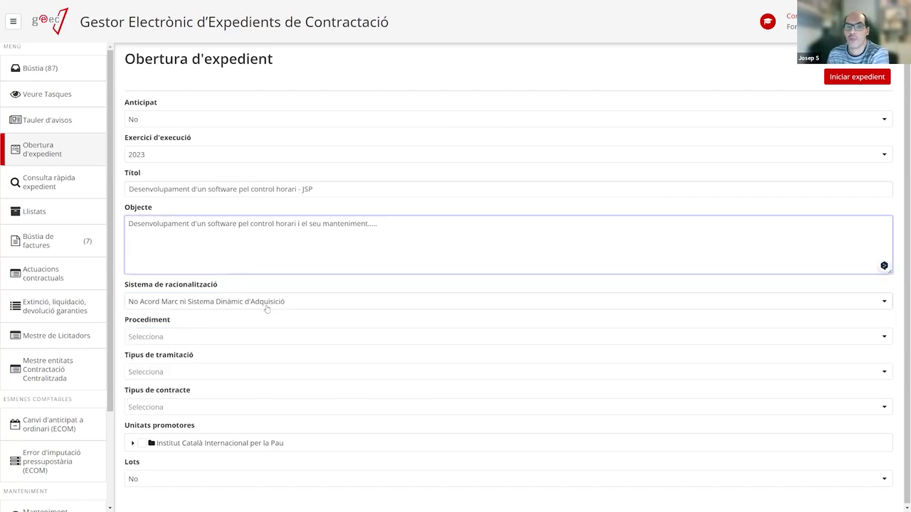
# Set Procediment to Obert.
pyautogui.click(170, 337)
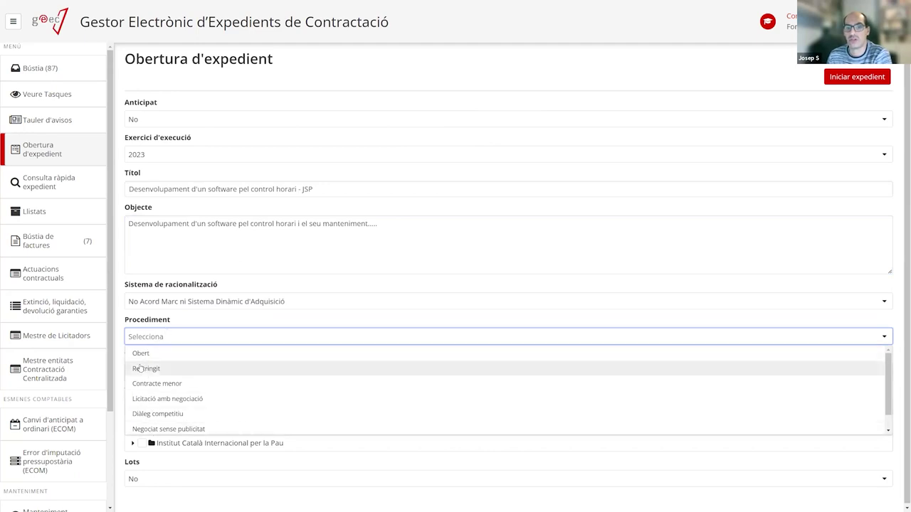
pyautogui.click(144, 355)
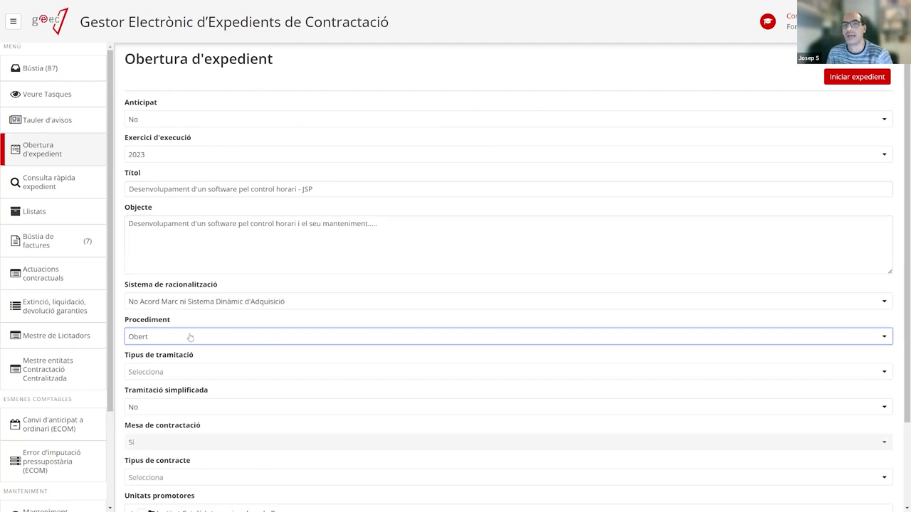
pyautogui.click(174, 340)
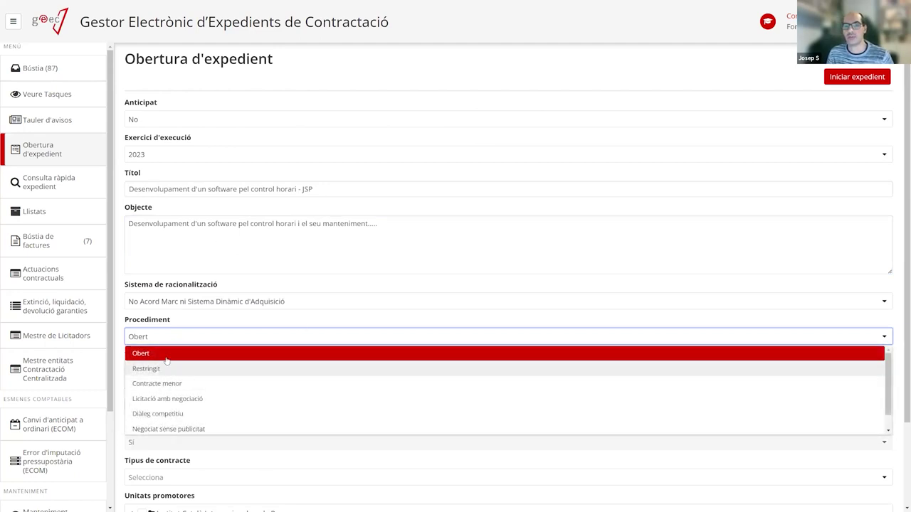
pyautogui.click(175, 356)
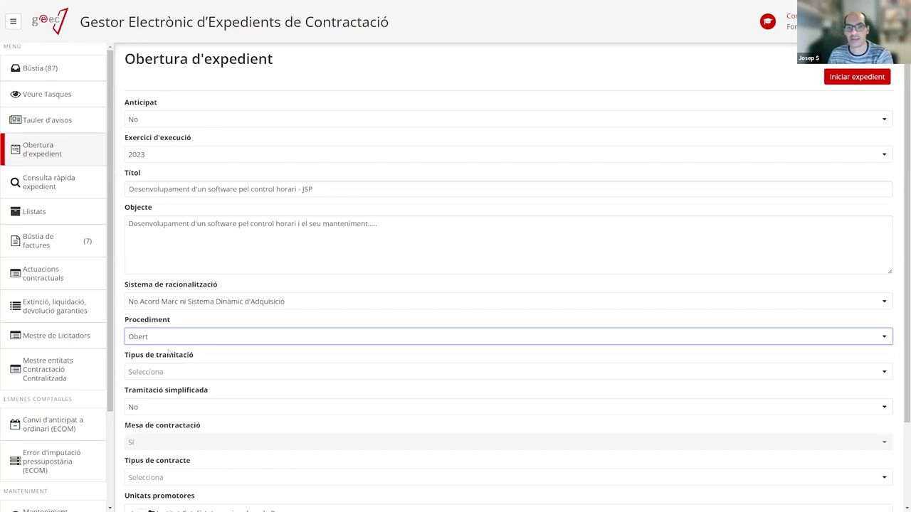
pyautogui.click(163, 373)
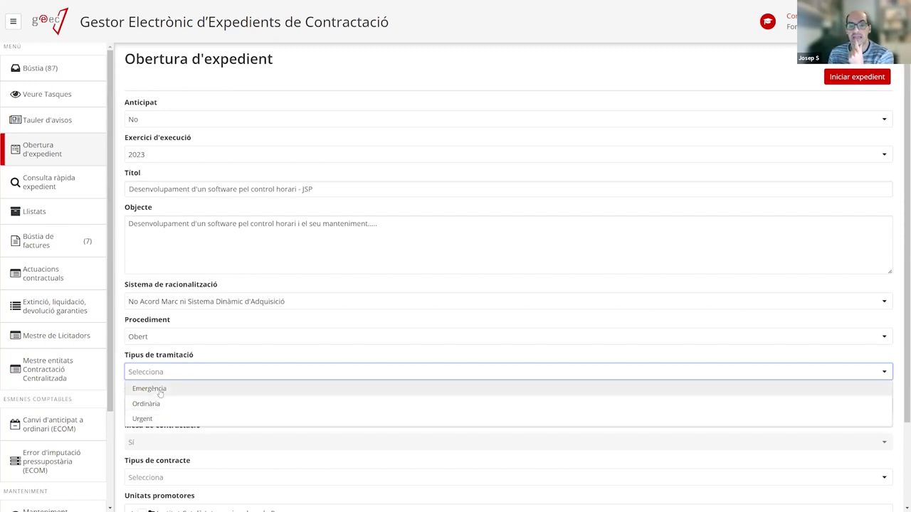
# Confirm Procediment Obert and set Tipus de tramitació to Urgent, after trying Emergència and Ordinària.
pyautogui.click(159, 390)
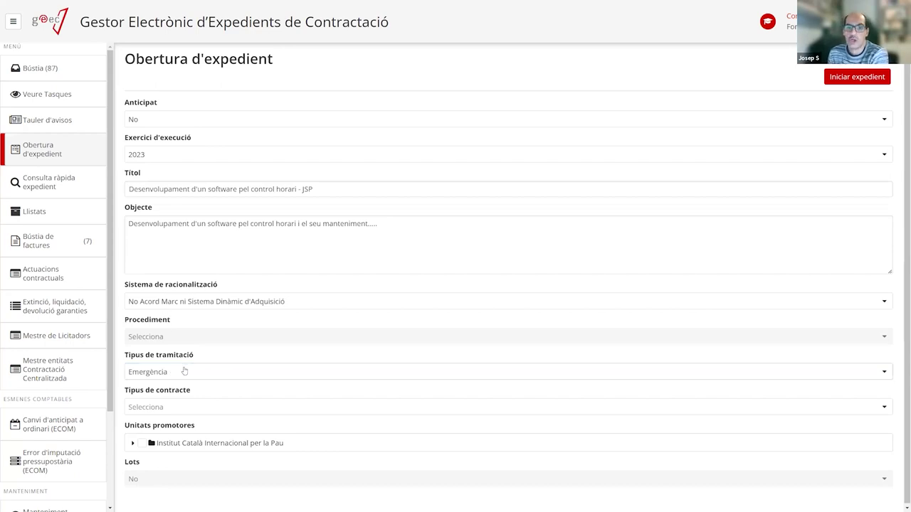
pyautogui.click(183, 370)
pyautogui.click(171, 403)
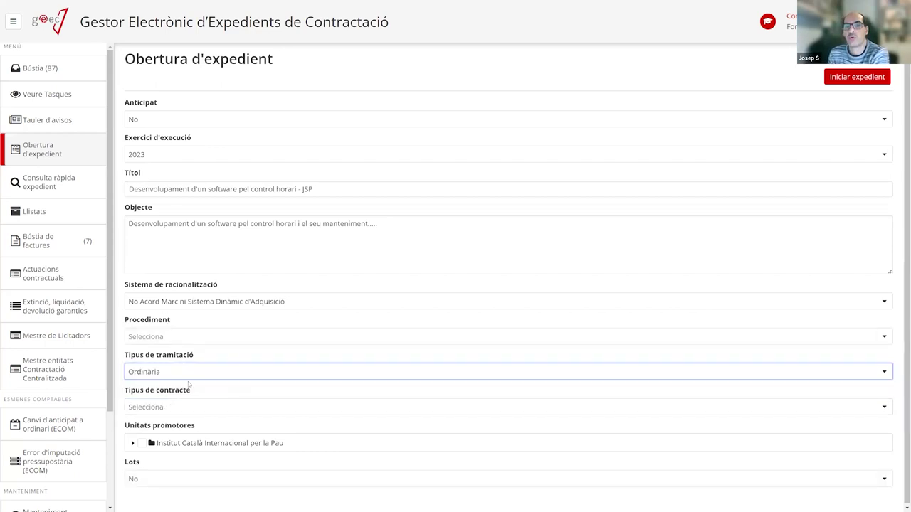
pyautogui.click(190, 337)
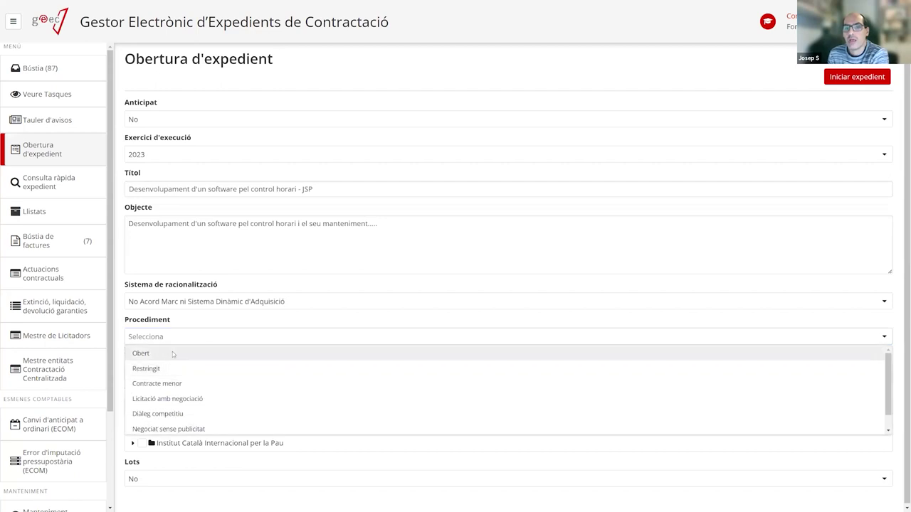
pyautogui.click(173, 354)
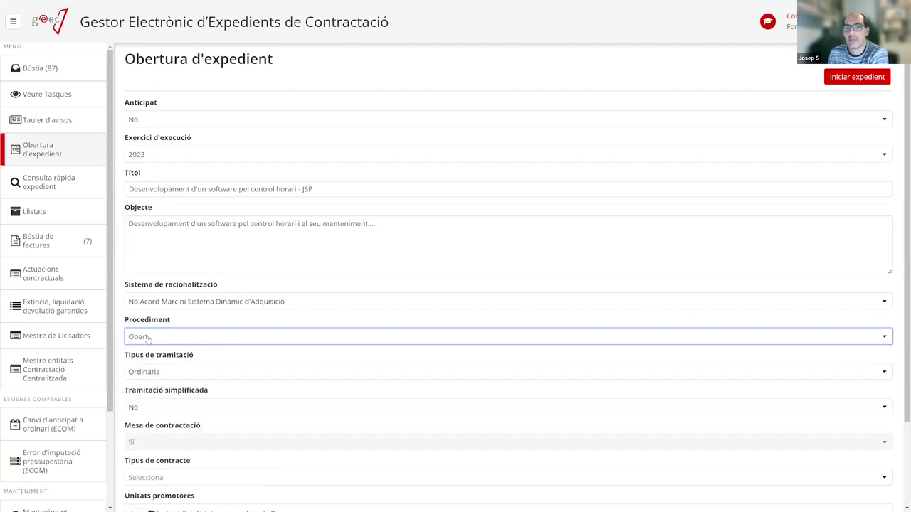
pyautogui.click(189, 373)
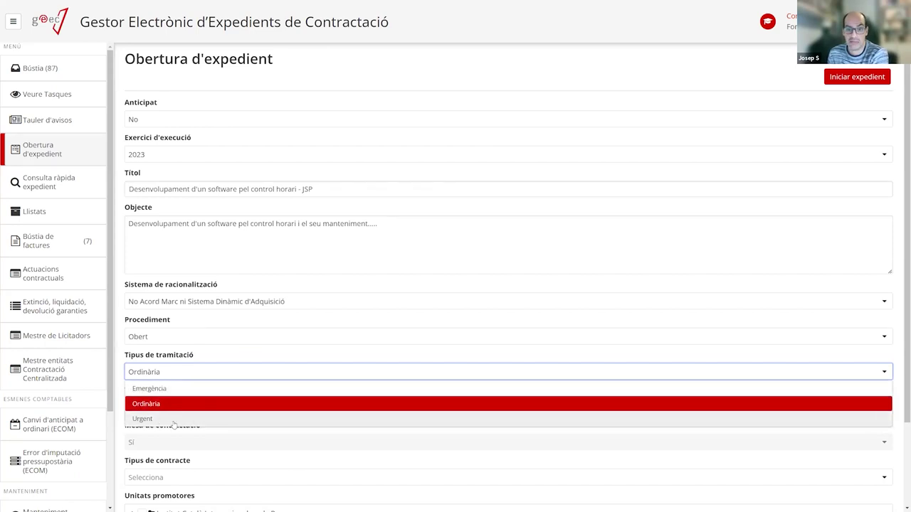
pyautogui.click(174, 424)
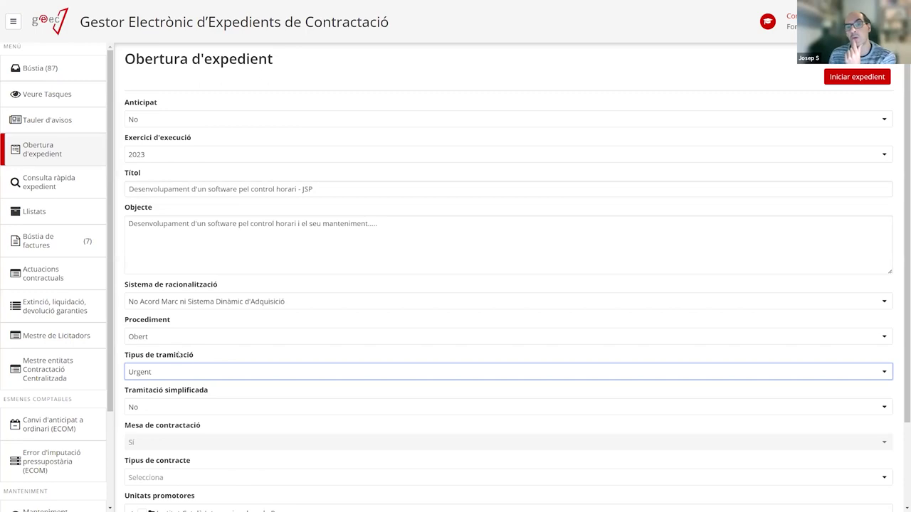
pyautogui.click(175, 374)
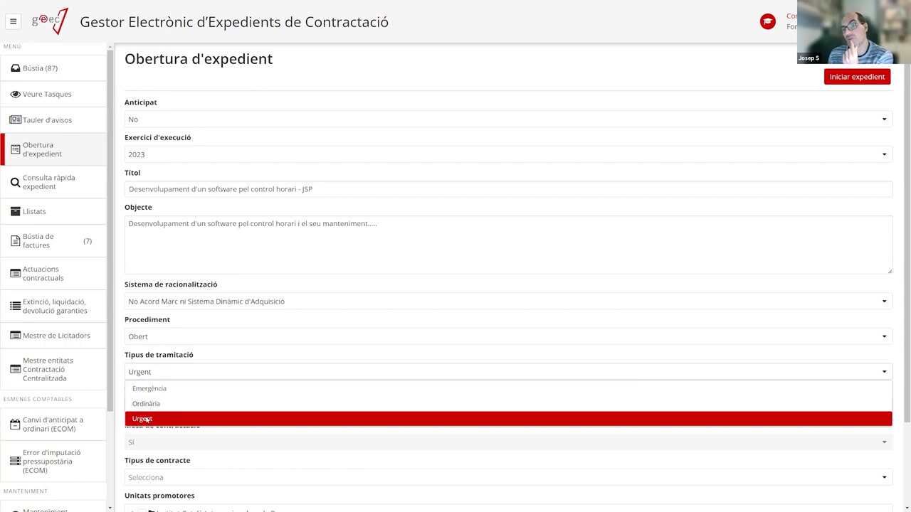
pyautogui.click(147, 420)
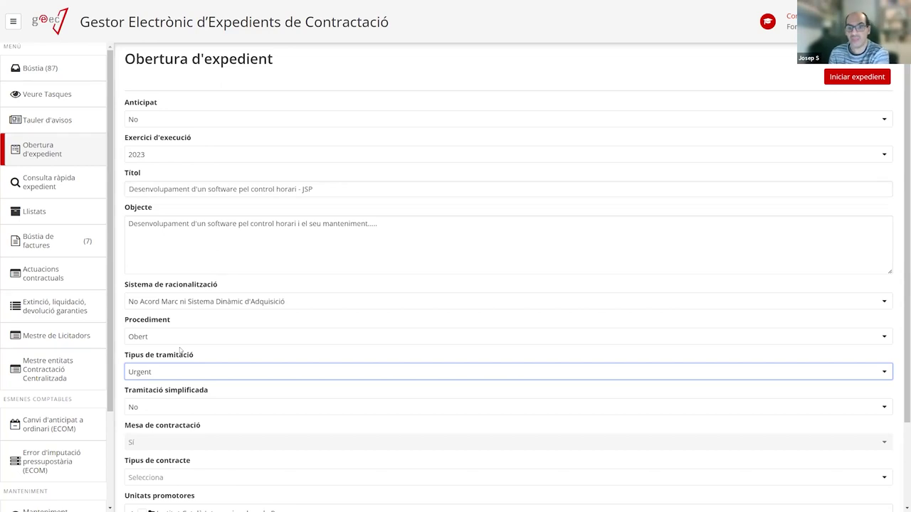
# Change Tipus de tramitació back to Ordinària.
pyautogui.click(170, 371)
pyautogui.click(158, 404)
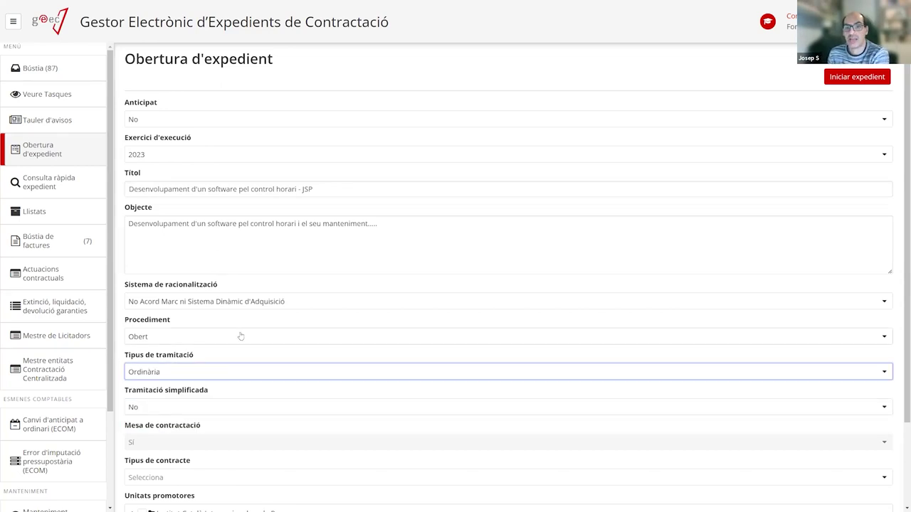
pyautogui.scroll(-1, 248, 346)
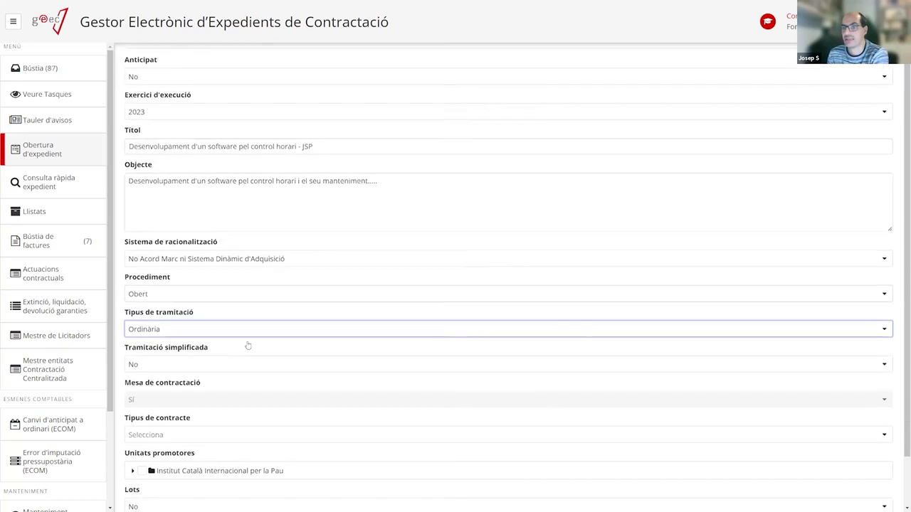
pyautogui.scroll(-1, 248, 346)
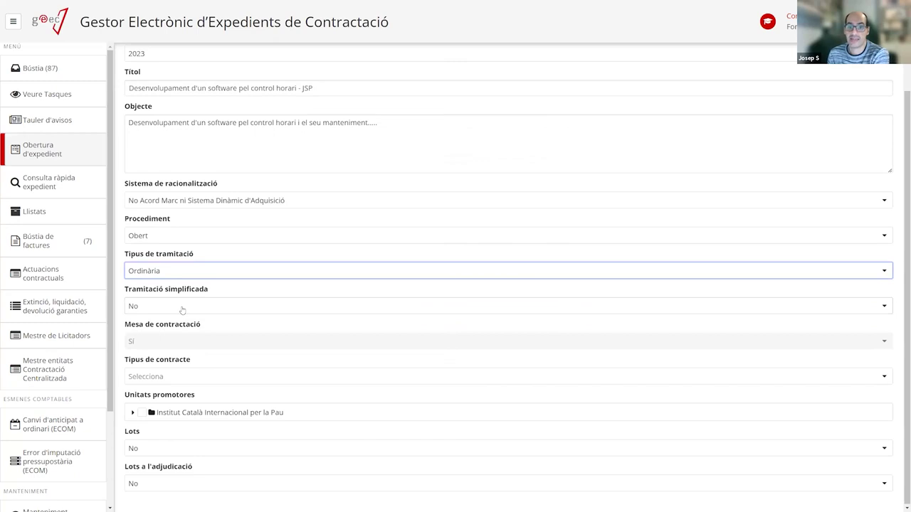
# Try the Simplificat and Simplificat Abreujat options for Tramitació simplificada.
pyautogui.click(182, 308)
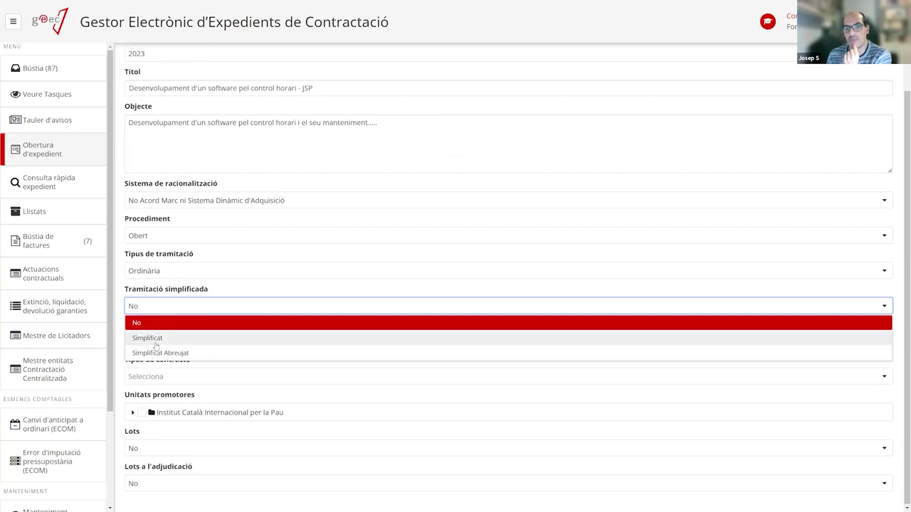
pyautogui.click(157, 340)
pyautogui.click(157, 313)
pyautogui.click(154, 323)
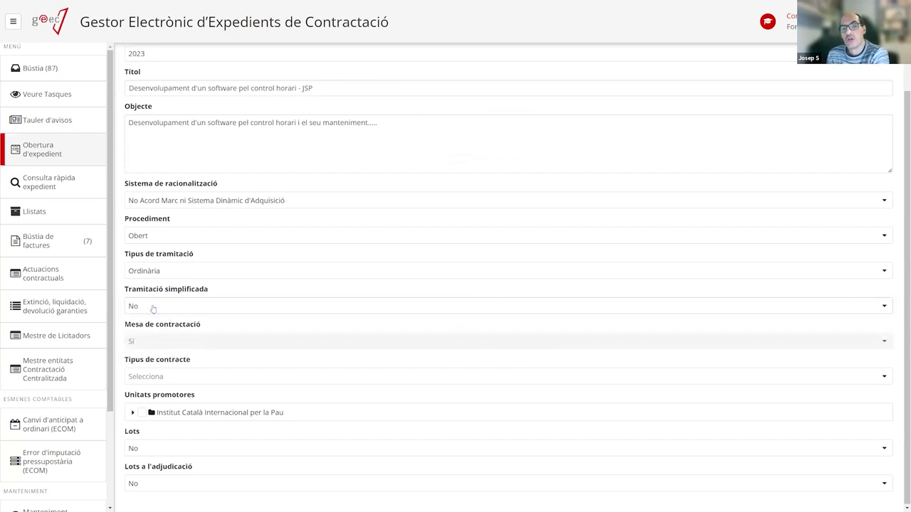
pyautogui.click(164, 307)
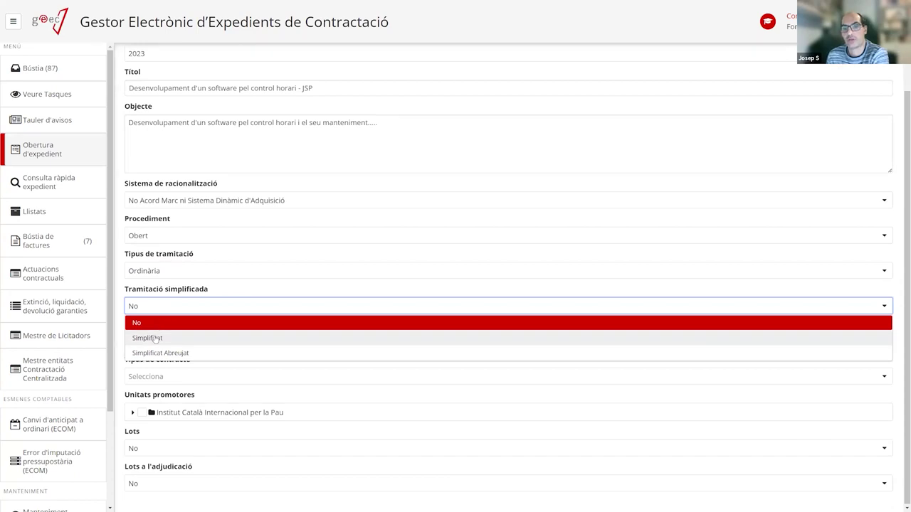
pyautogui.click(173, 352)
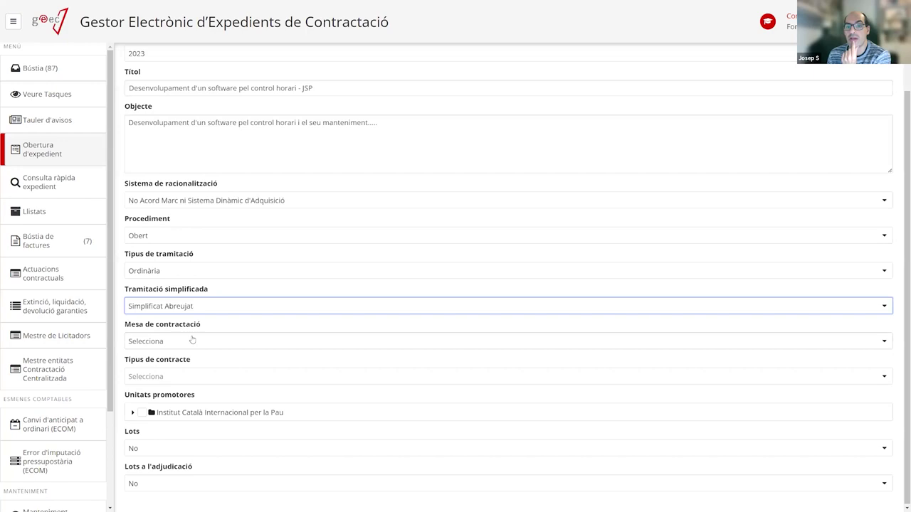
# Return Tramitació simplificada to No, leaving Mesa de contractació unchanged.
pyautogui.click(170, 342)
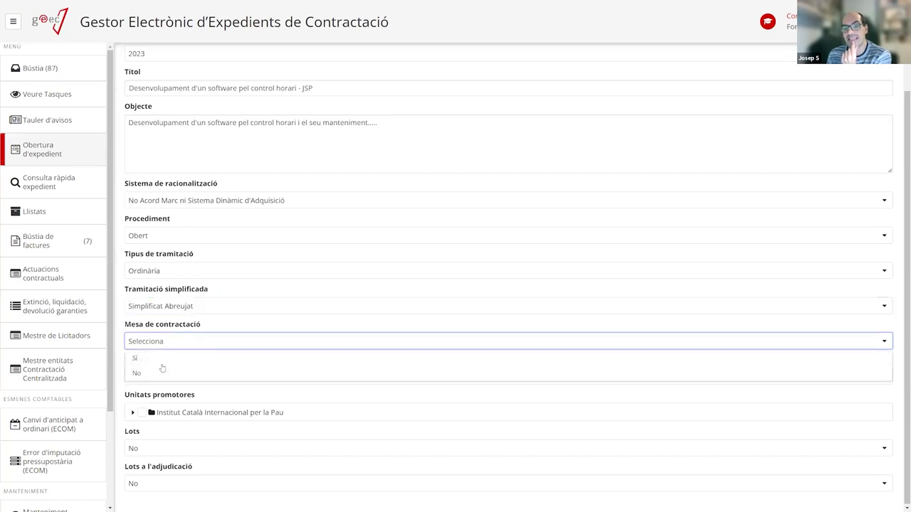
pyautogui.hotkey('shift', 'Tab')
pyautogui.press('Down')
pyautogui.press('Up')
pyautogui.press('Return')
pyautogui.click(163, 307)
pyautogui.click(158, 321)
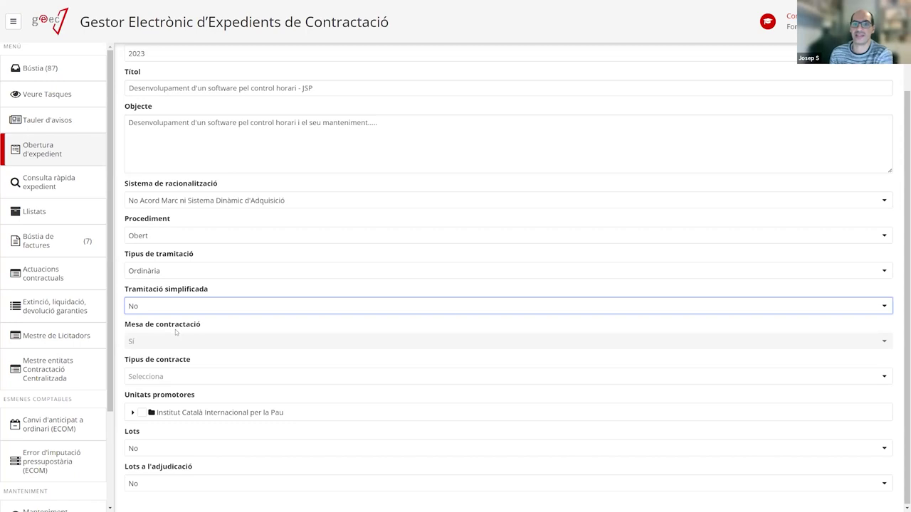
pyautogui.click(177, 311)
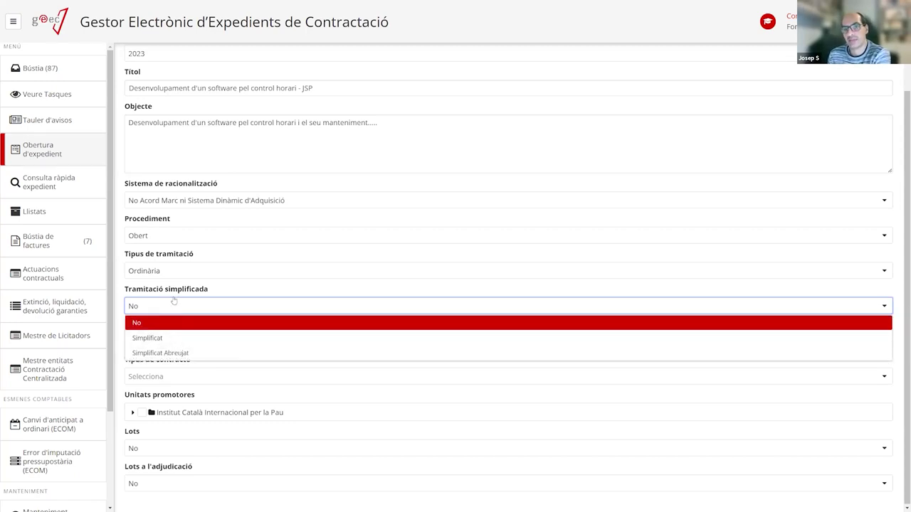
pyautogui.click(324, 285)
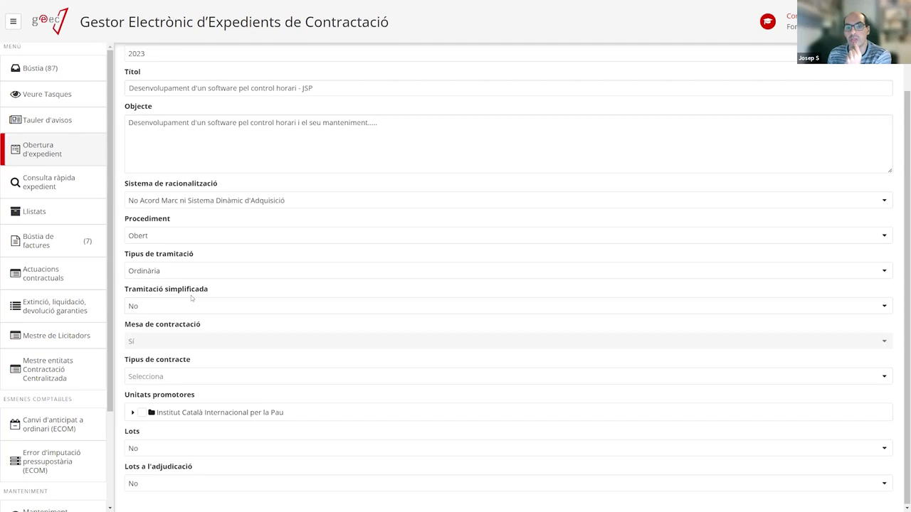
# Set Tipus de contracte to Serveis and tick Comunicació under the Institut Català Internacional per la Pau.
pyautogui.click(182, 382)
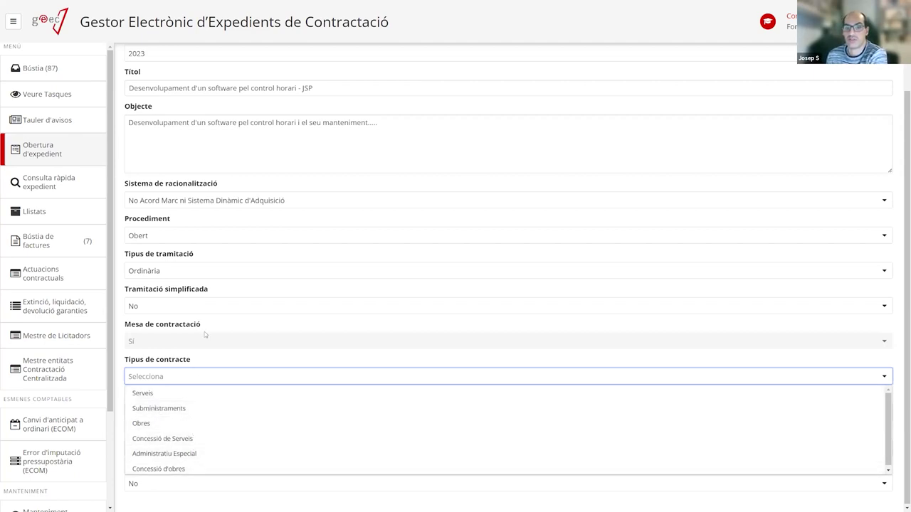
pyautogui.click(143, 393)
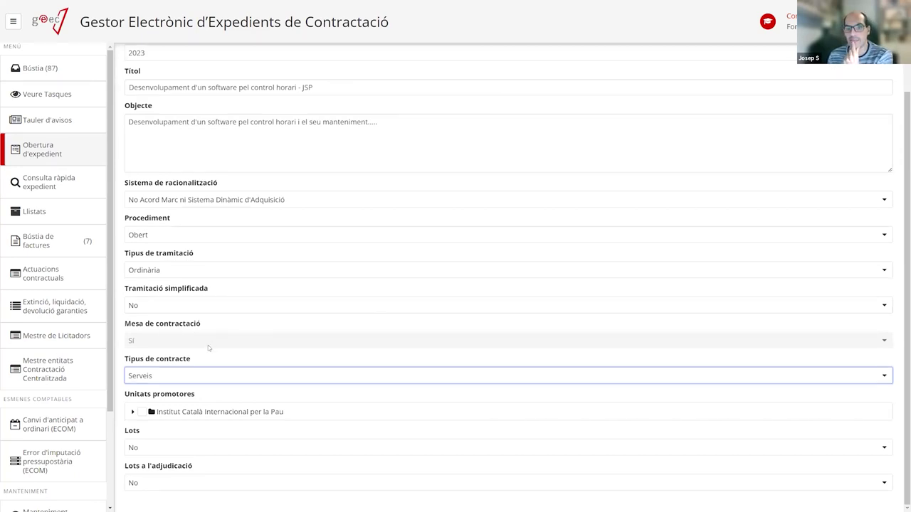
pyautogui.click(133, 414)
pyautogui.scroll(-2, 300, 334)
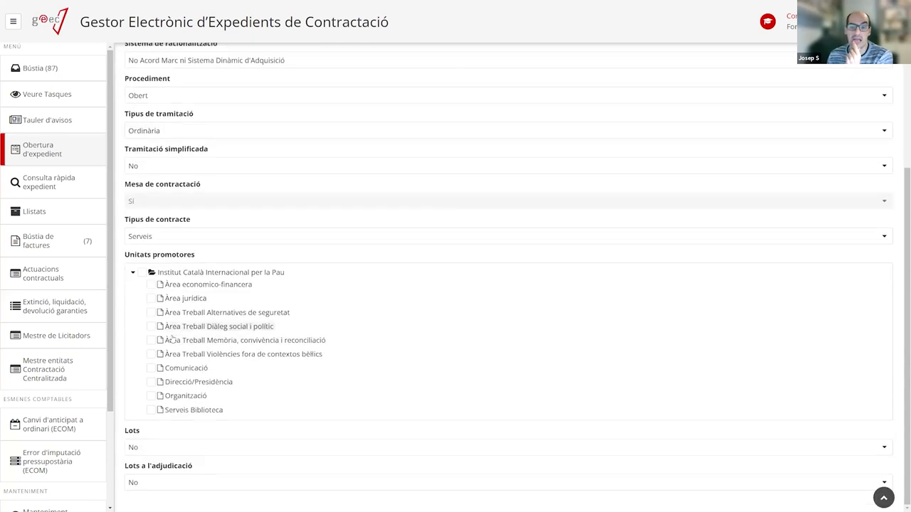
pyautogui.click(151, 368)
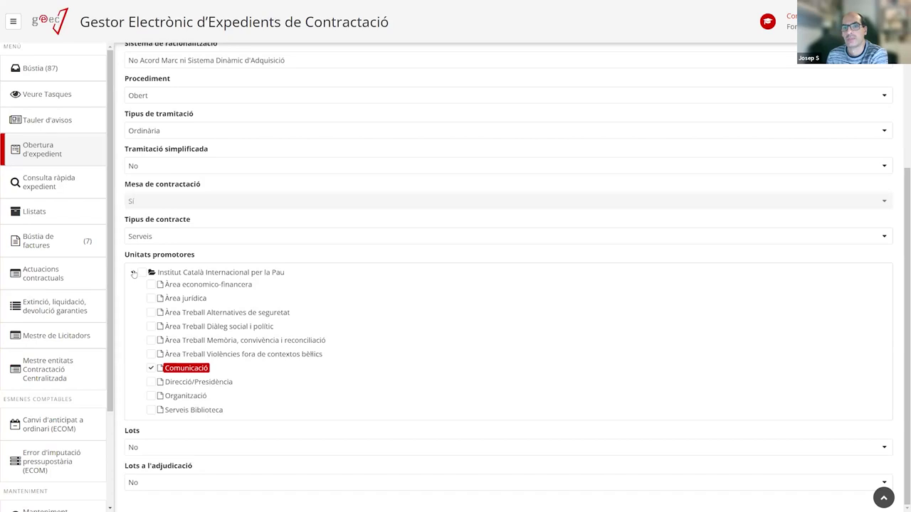
pyautogui.click(133, 273)
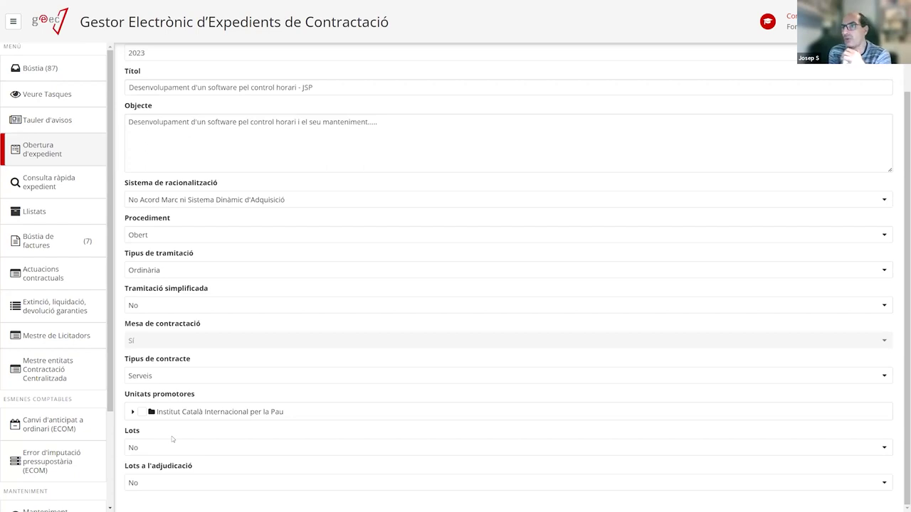
# Set Lots to Sí for the expedient.
pyautogui.click(152, 448)
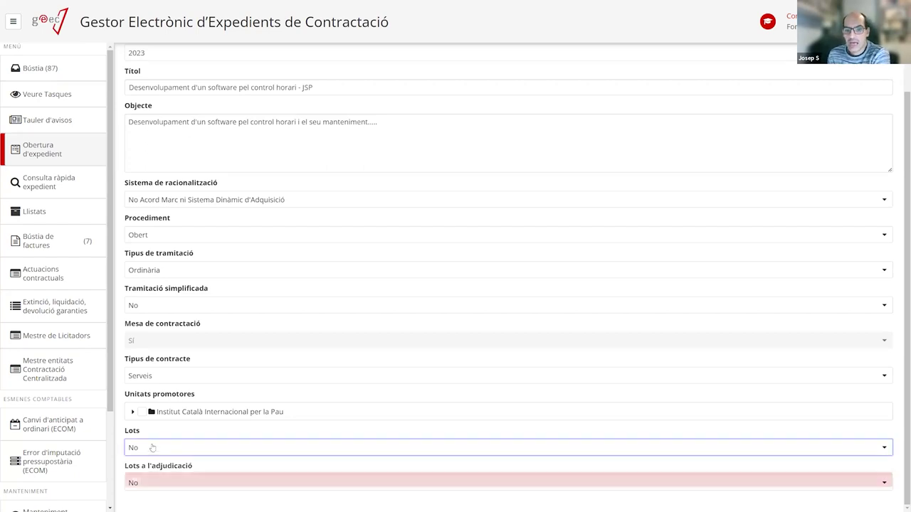
pyautogui.click(149, 465)
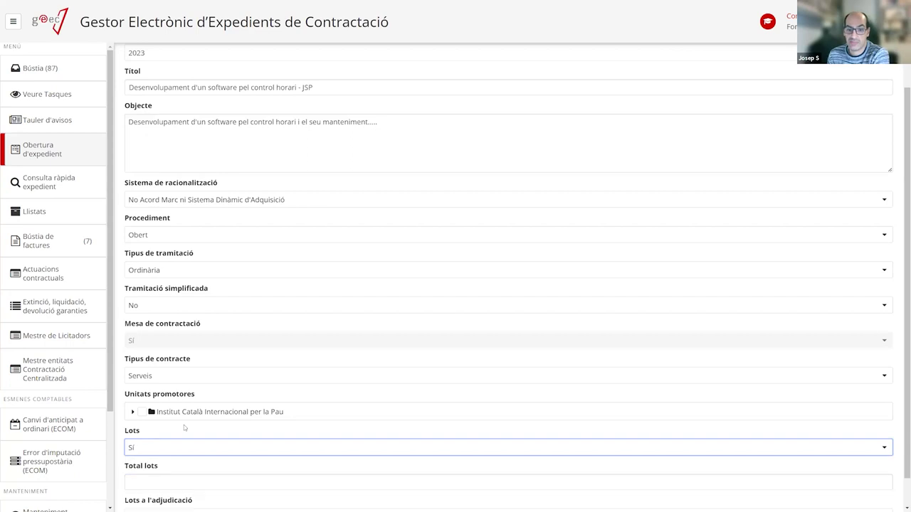
pyautogui.scroll(-1, 184, 428)
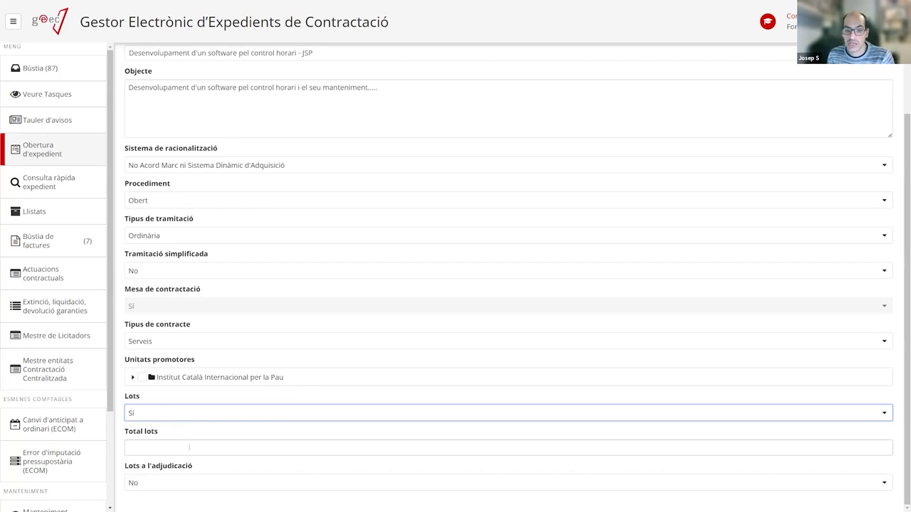
# Enter Total lots, trying 2, 6 and 10 before settling on 2.
pyautogui.click(151, 449)
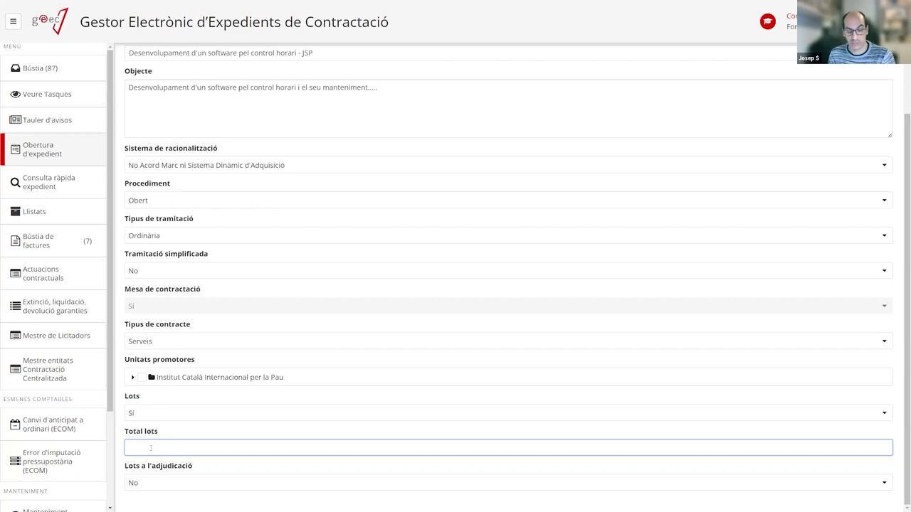
pyautogui.write('2')
pyautogui.scroll(-1, 179, 438)
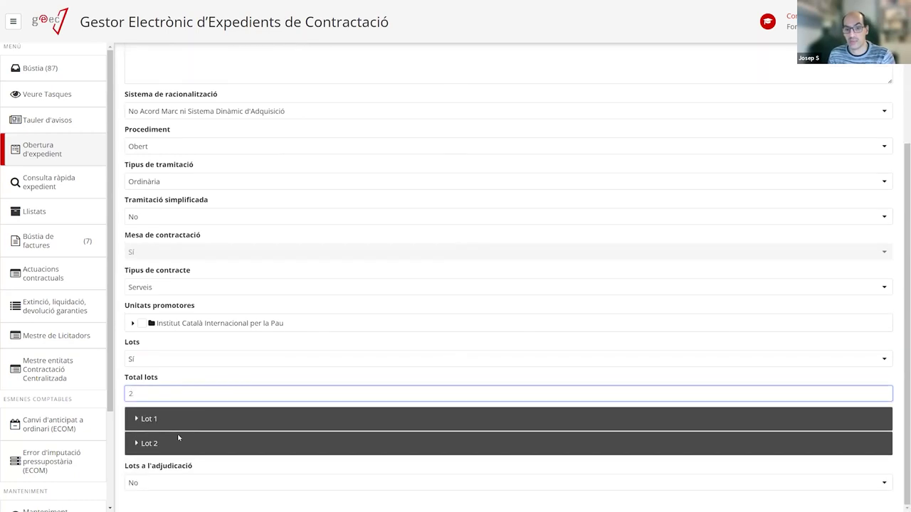
pyautogui.press('BackSpace')
pyautogui.write('6')
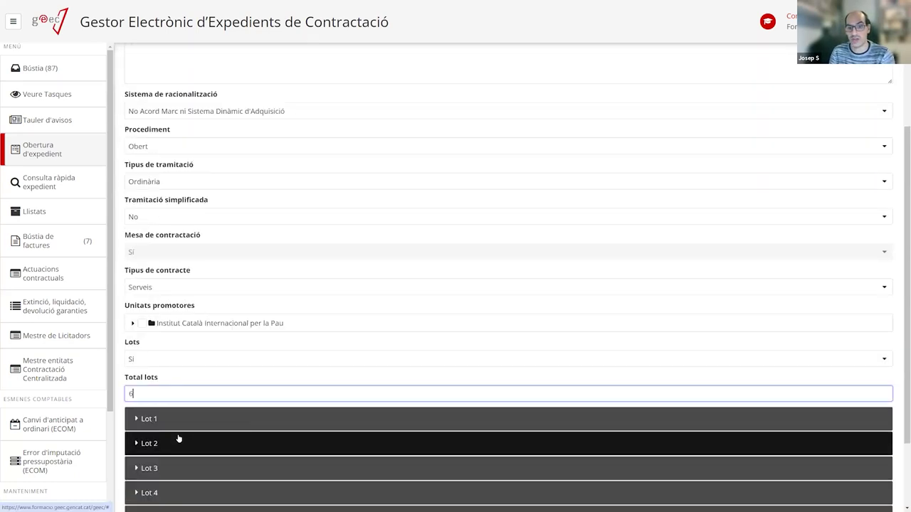
pyautogui.scroll(-2, 179, 438)
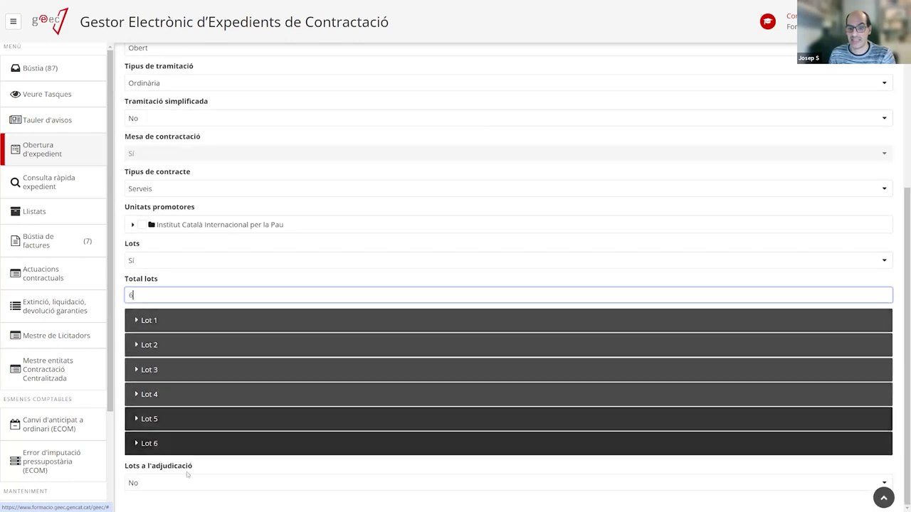
pyautogui.press('BackSpace')
pyautogui.write('10')
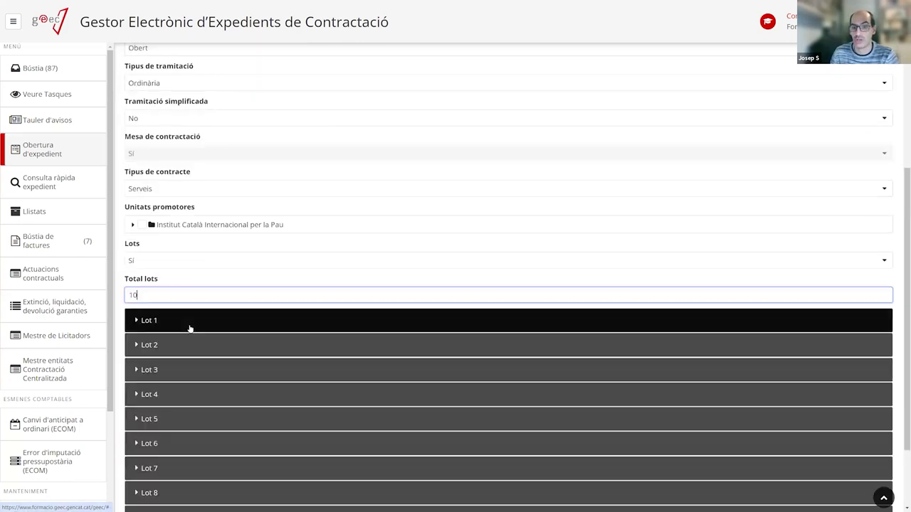
pyautogui.scroll(-2, 191, 328)
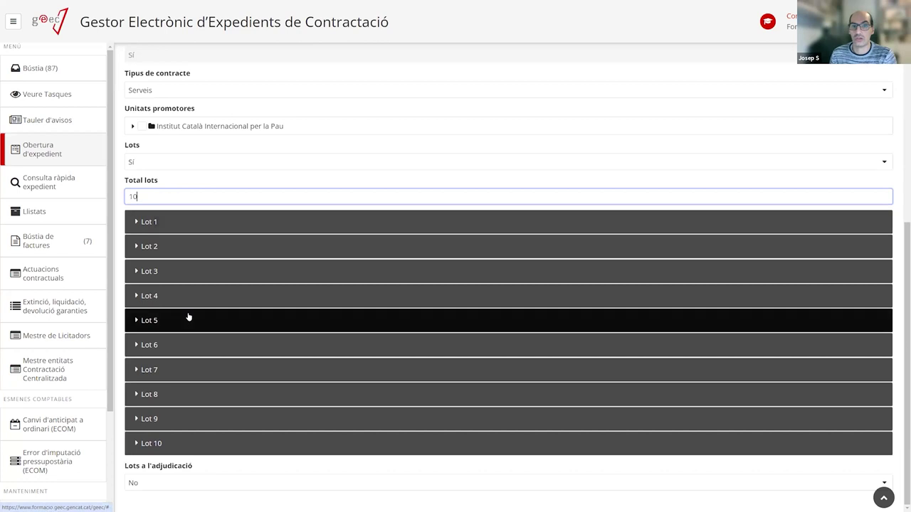
pyautogui.press('BackSpace')
pyautogui.press('BackSpace')
pyautogui.write('2')
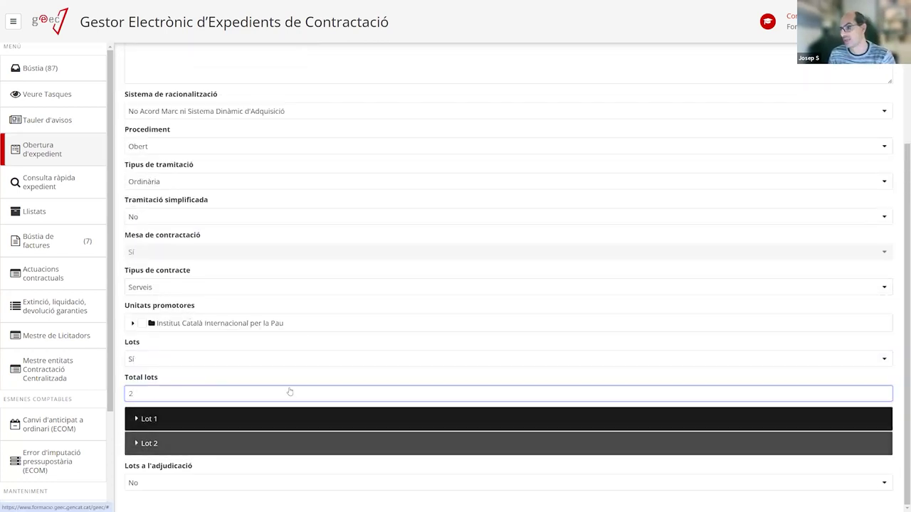
# Title Lot 1 'Desenvolupament' with object 'Desenvolupament d'un software de control horari pels treballadors....'.
pyautogui.click(158, 419)
pyautogui.scroll(-2, 202, 342)
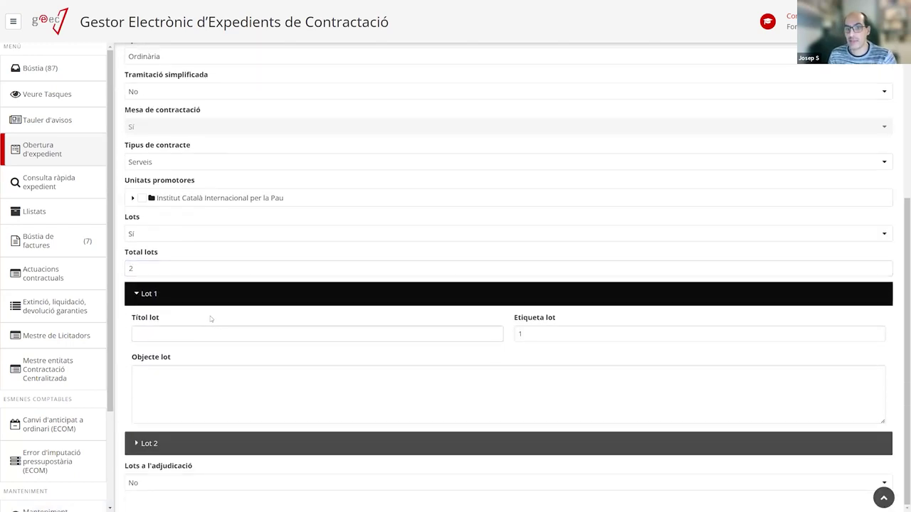
pyautogui.scroll(5, 152, 192)
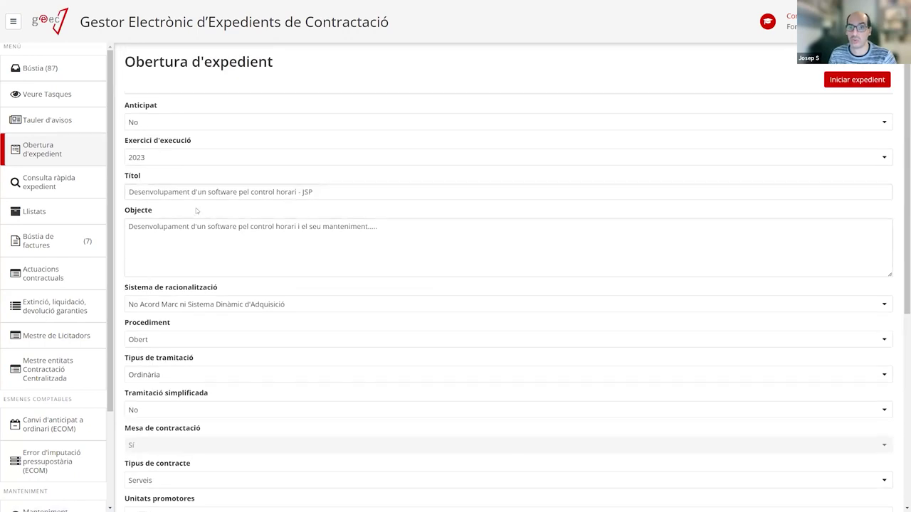
pyautogui.scroll(-5, 196, 212)
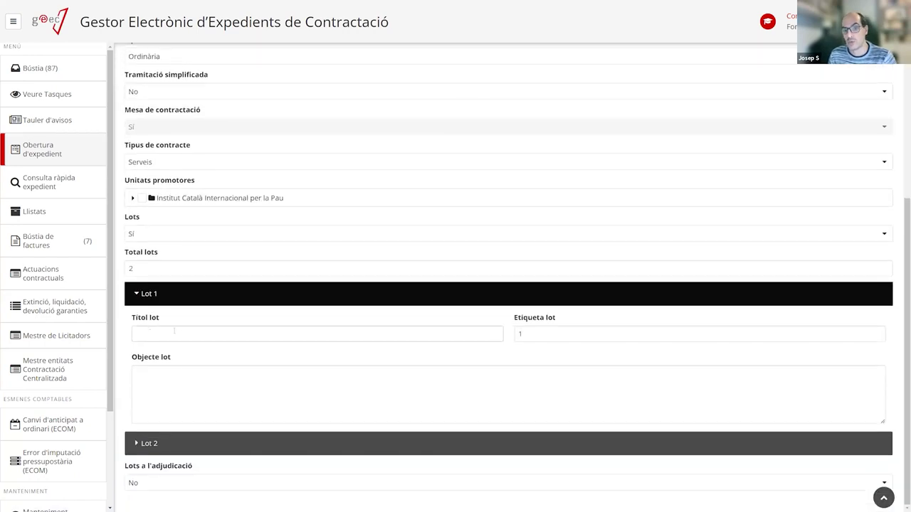
pyautogui.click(190, 329)
pyautogui.write('D')
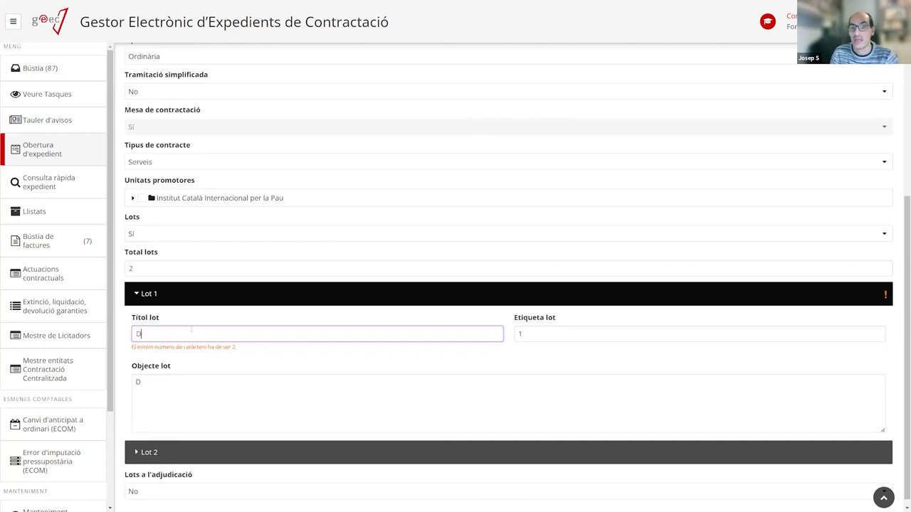
pyautogui.write('esenvolupament')
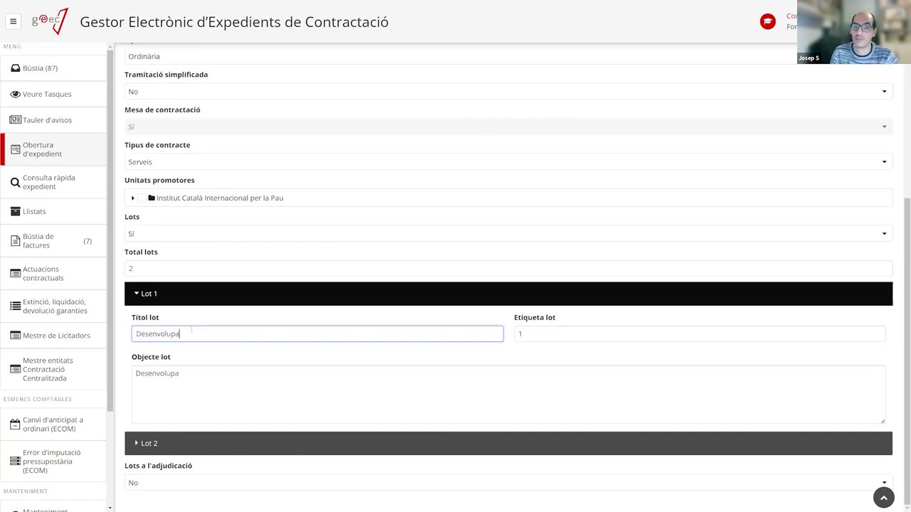
pyautogui.click(235, 378)
pyautogui.write("d'")
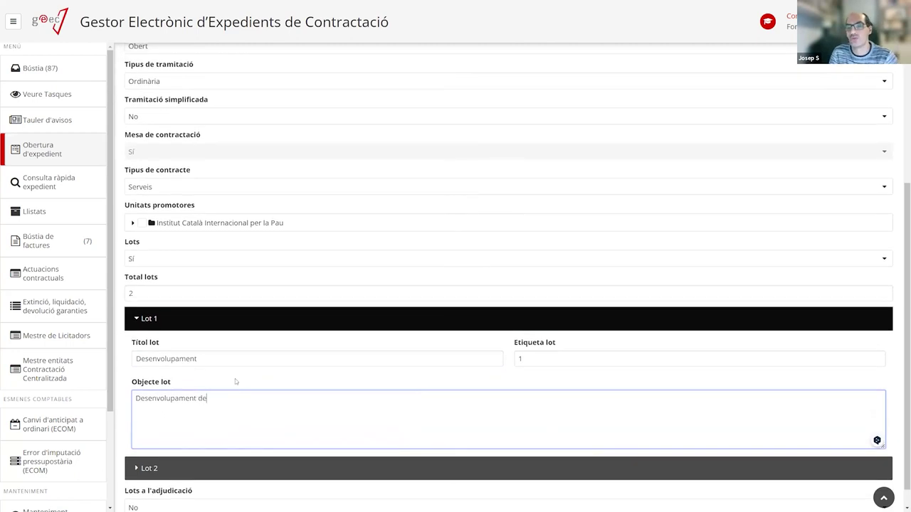
pyautogui.write('un software de con')
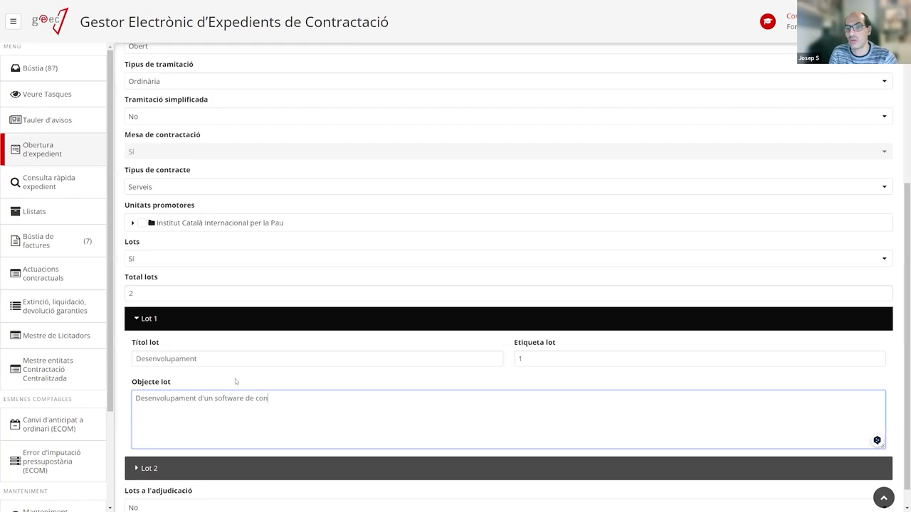
pyautogui.write('trol ha')
pyautogui.press('BackSpace')
pyautogui.write('orari')
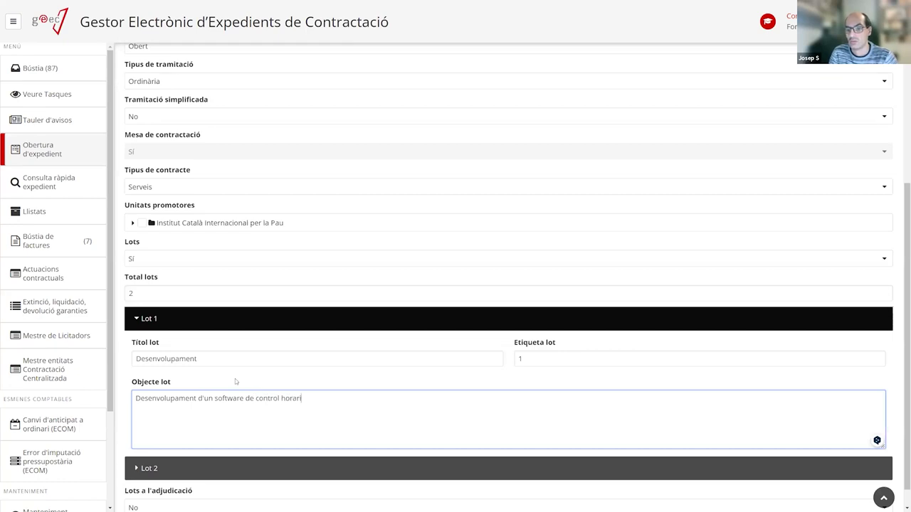
pyautogui.write(' pels treballadors....')
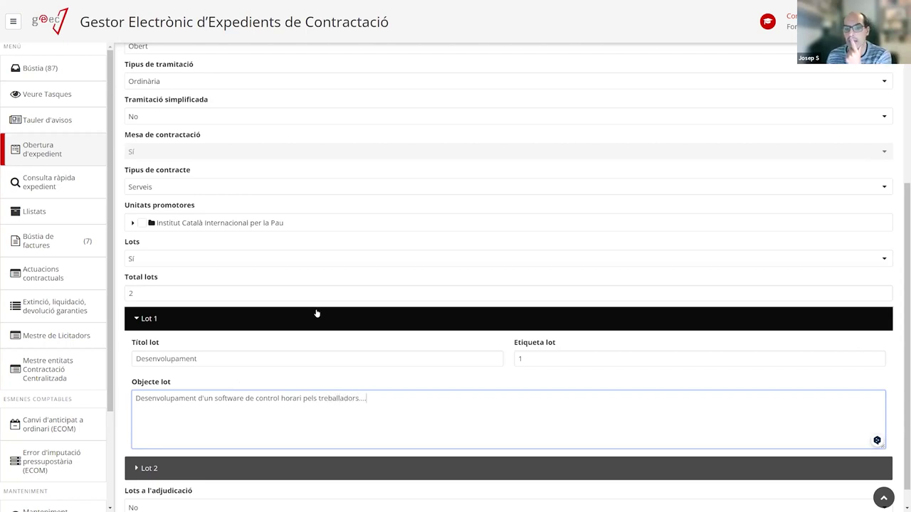
pyautogui.scroll(-1, 315, 313)
# Title Lot 2 'Manteniment' with object 'Manteniment d'un software de control horari.....'.
pyautogui.click(224, 445)
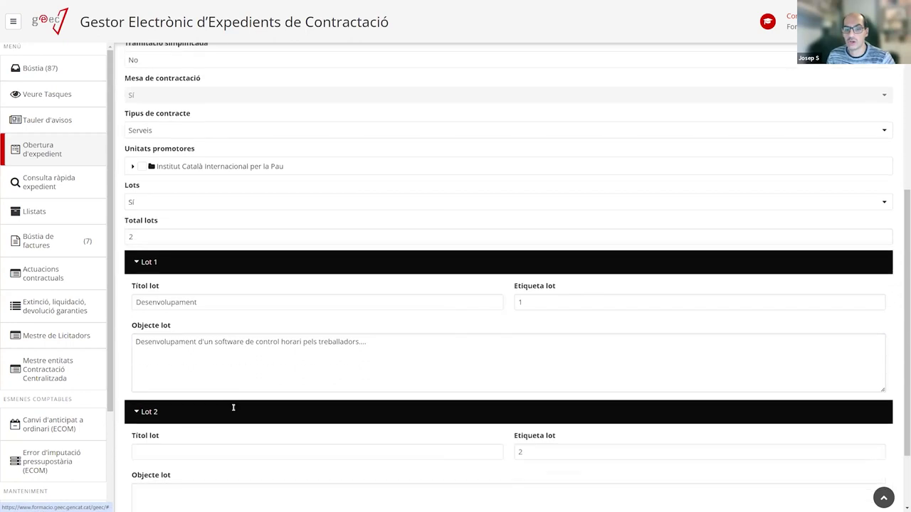
pyautogui.scroll(-3, 232, 407)
pyautogui.click(197, 358)
pyautogui.write('Manteniment')
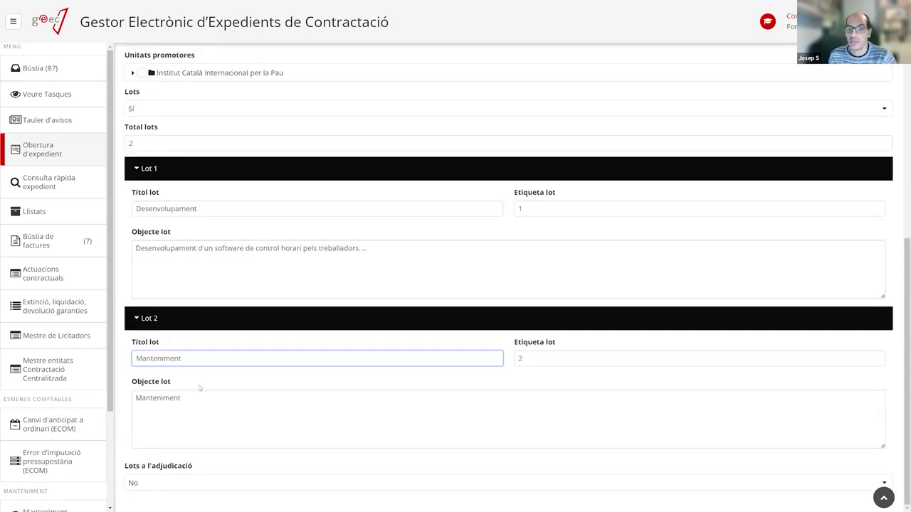
pyautogui.click(198, 402)
pyautogui.write("d'un software de control")
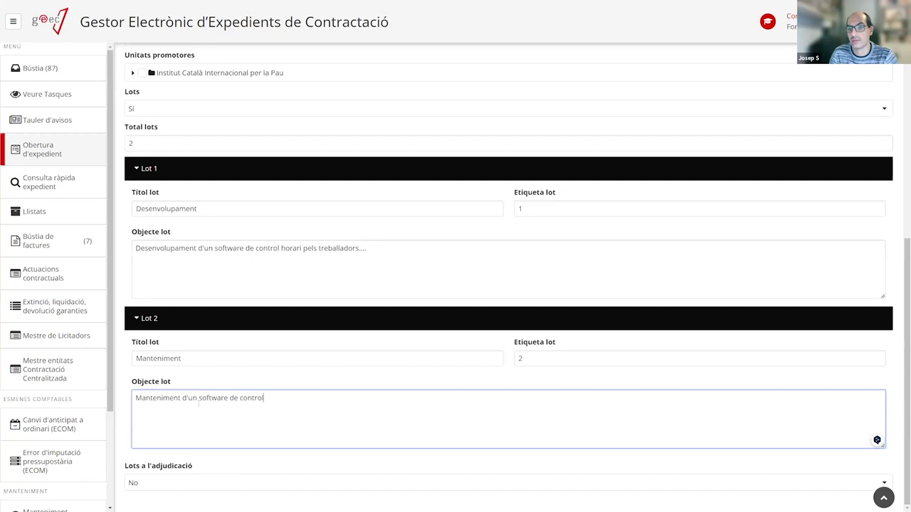
pyautogui.write(' horari.....')
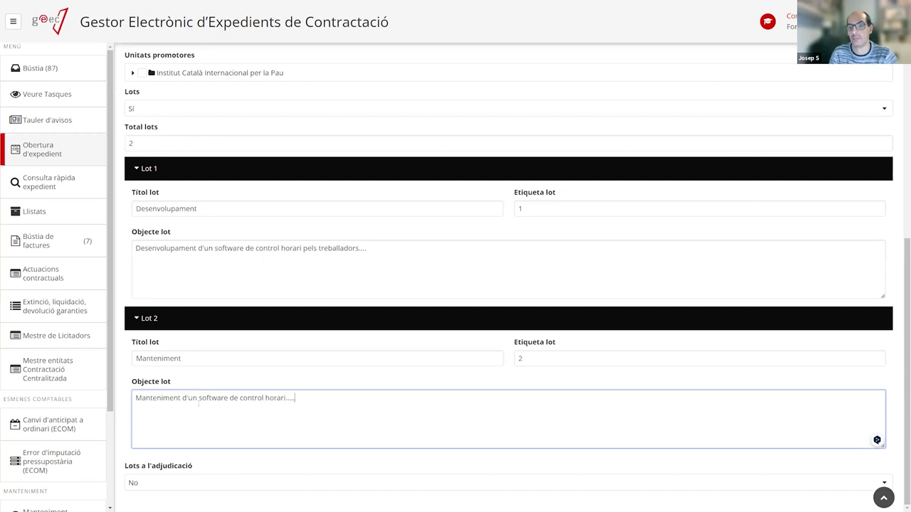
pyautogui.scroll(6, 274, 368)
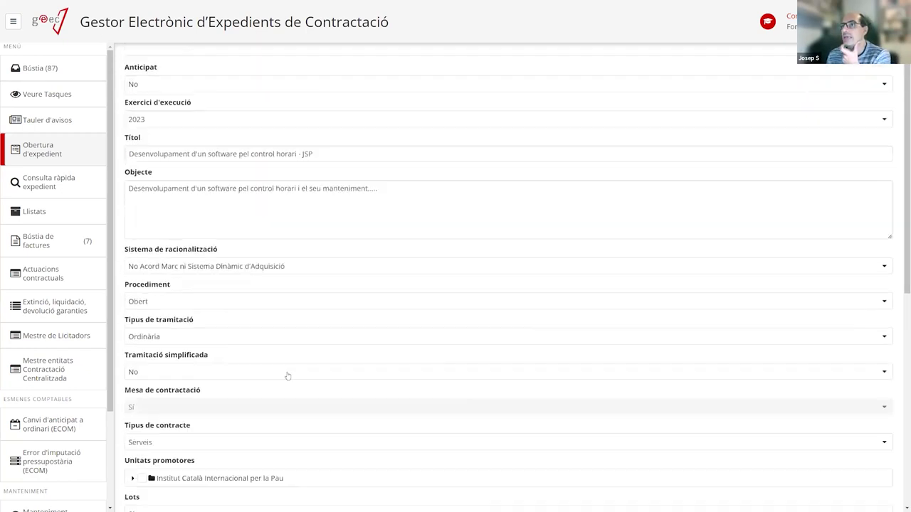
pyautogui.scroll(-6, 274, 220)
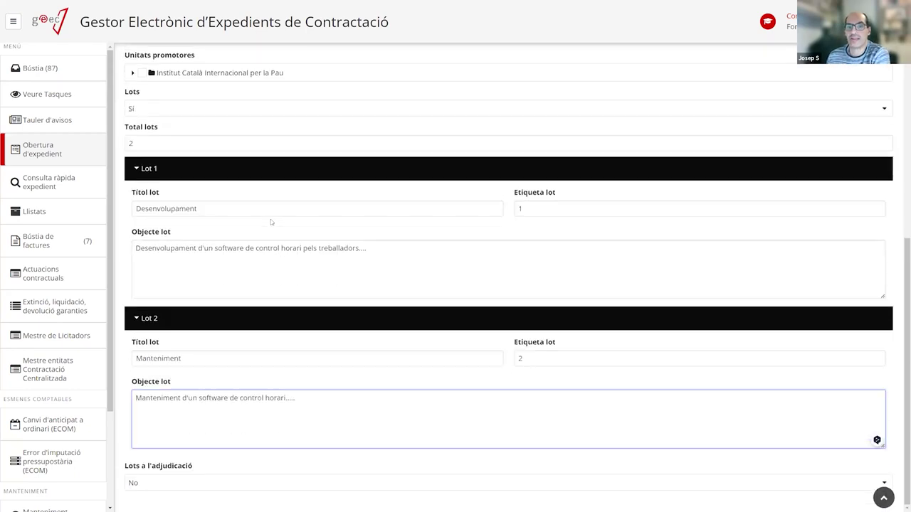
pyautogui.moveTo(878, 441)
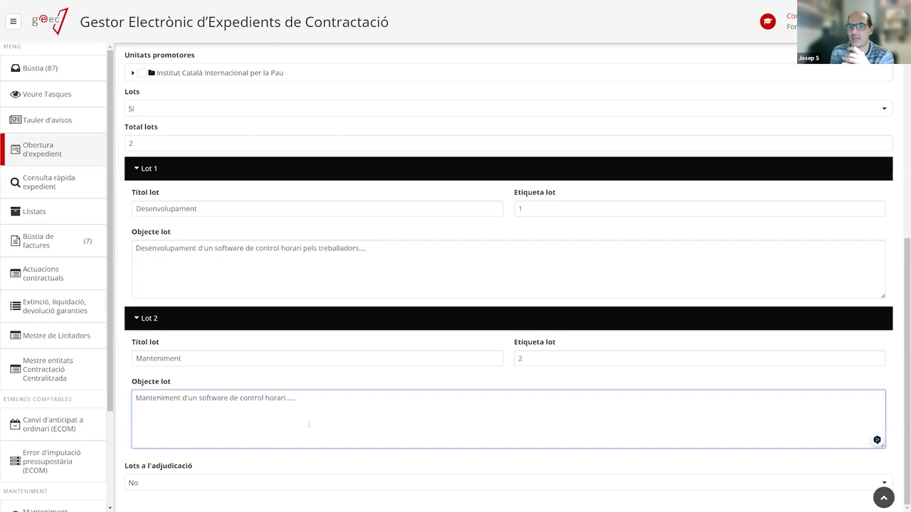
pyautogui.scroll(6, 308, 374)
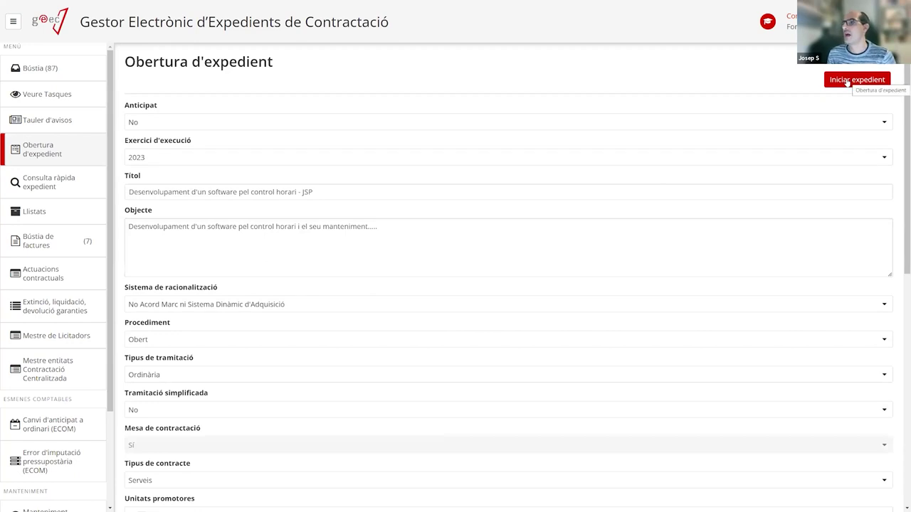
pyautogui.scroll(-3, 220, 93)
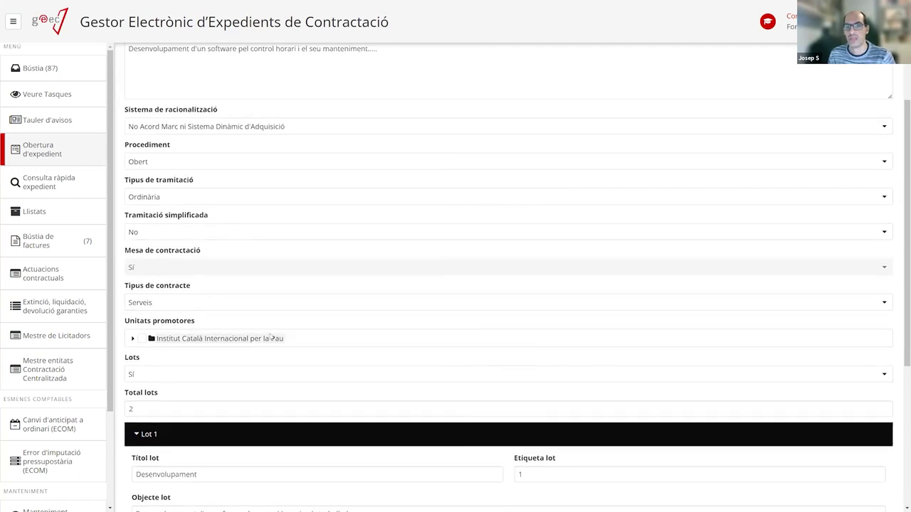
pyautogui.scroll(-2, 154, 138)
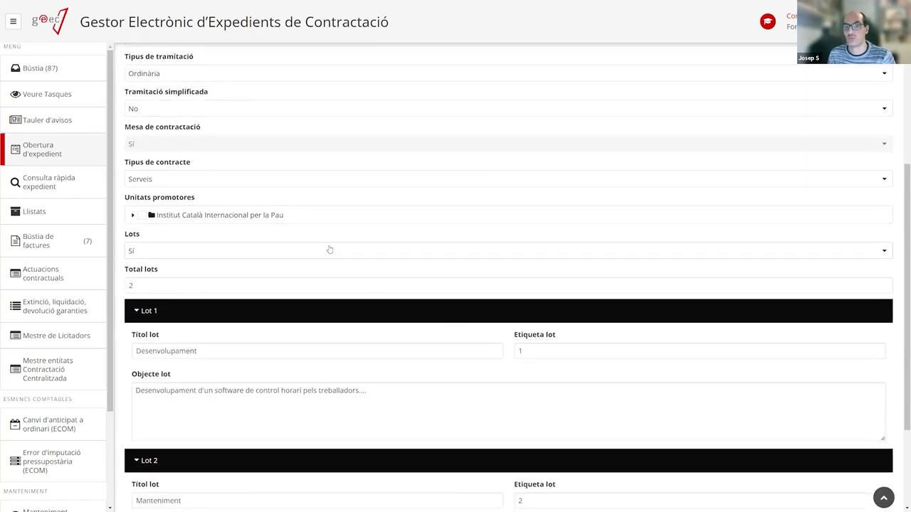
pyautogui.scroll(2, 329, 250)
pyautogui.scroll(-1, 326, 250)
pyautogui.scroll(-4, 326, 250)
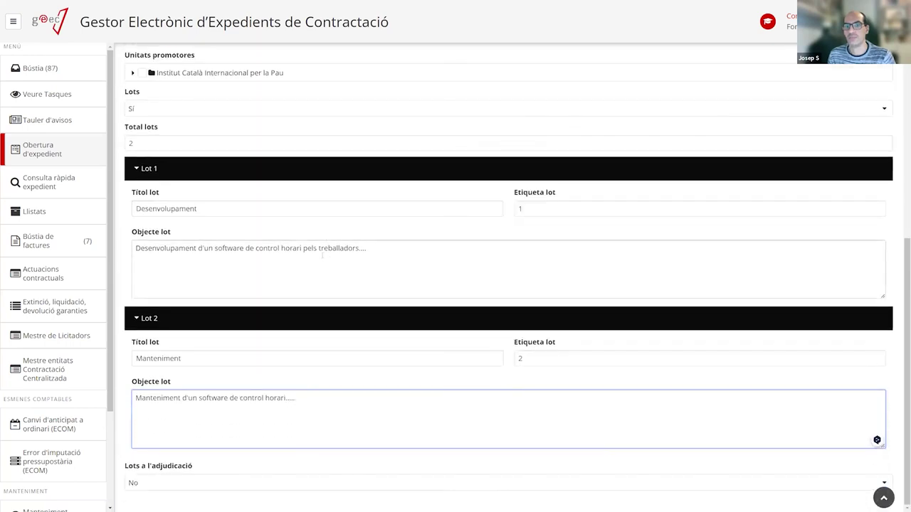
pyautogui.scroll(7, 351, 349)
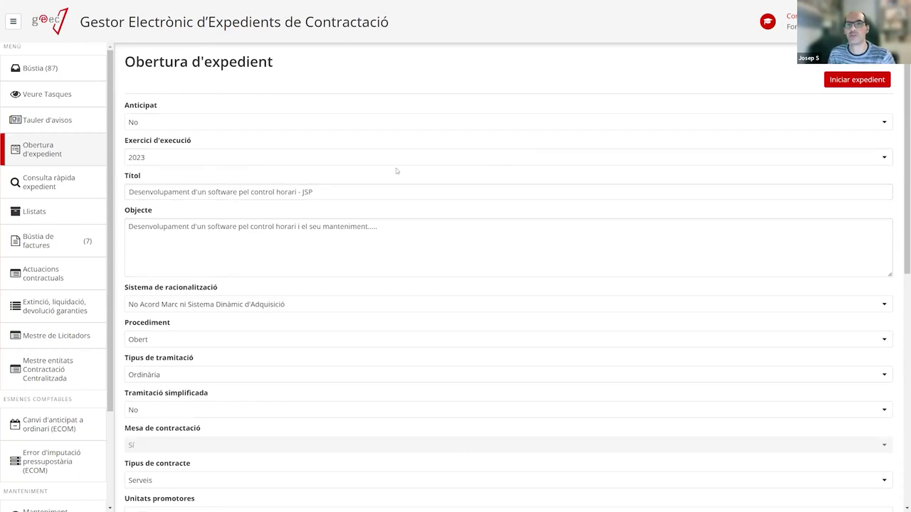
# Start the 'Desenvolupament d'un software pel control horari - JSP' expedient so its Informació dades task tops the Bústia.
pyautogui.click(837, 80)
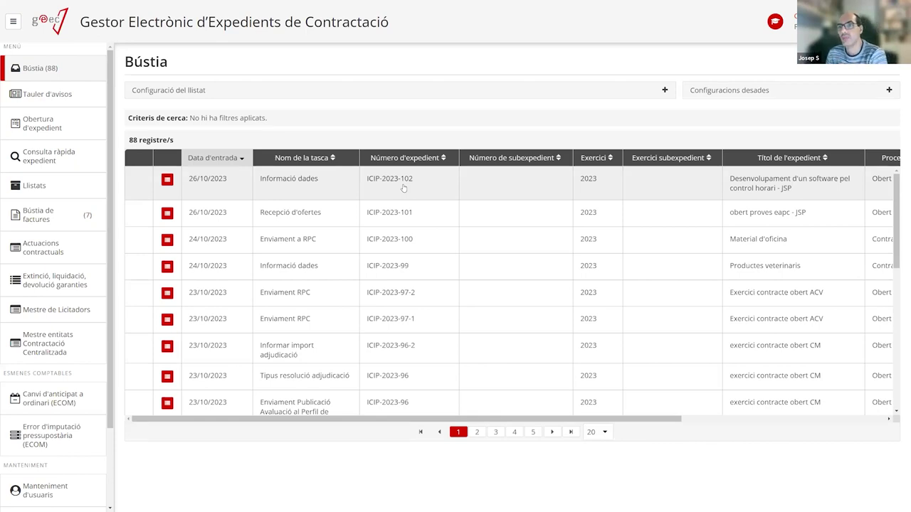
# Search the Bústia by Número d'expedient ICIP-2023-102, narrowing it to one record.
pyautogui.click(297, 94)
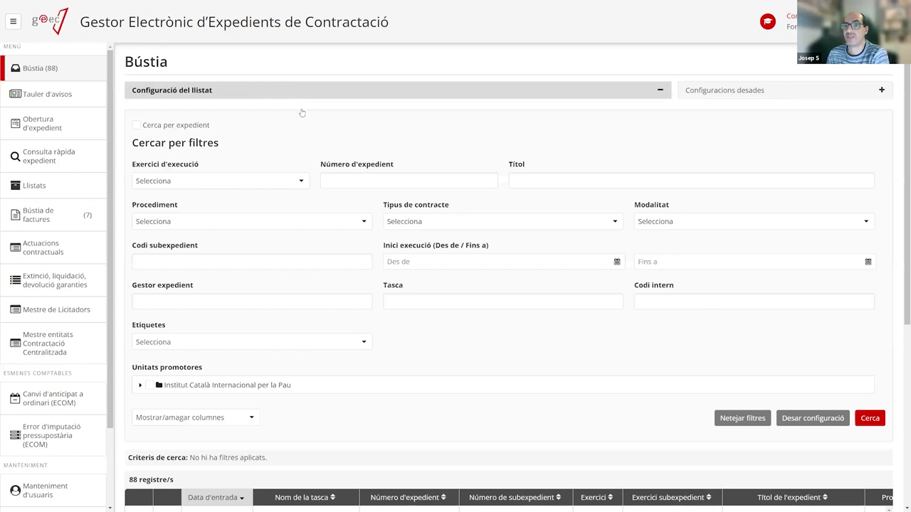
pyautogui.click(351, 180)
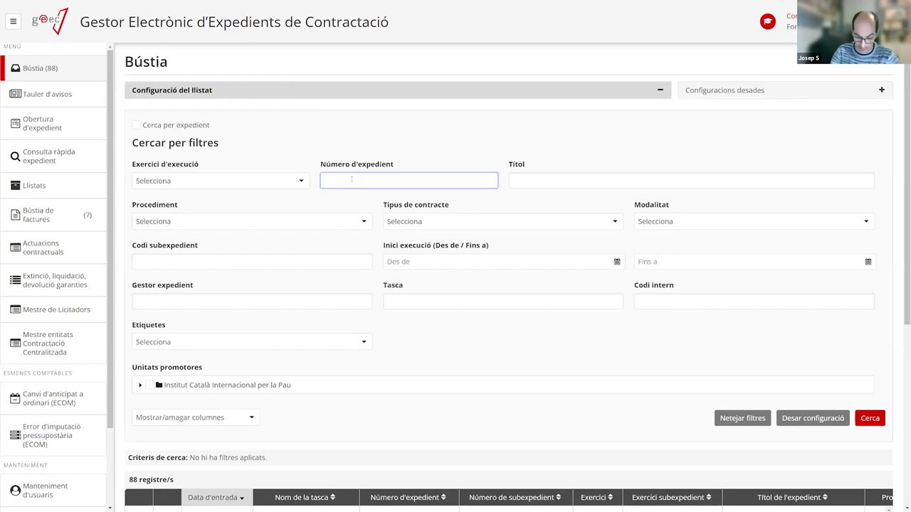
pyautogui.press('capslock')
pyautogui.write('ICIP-20')
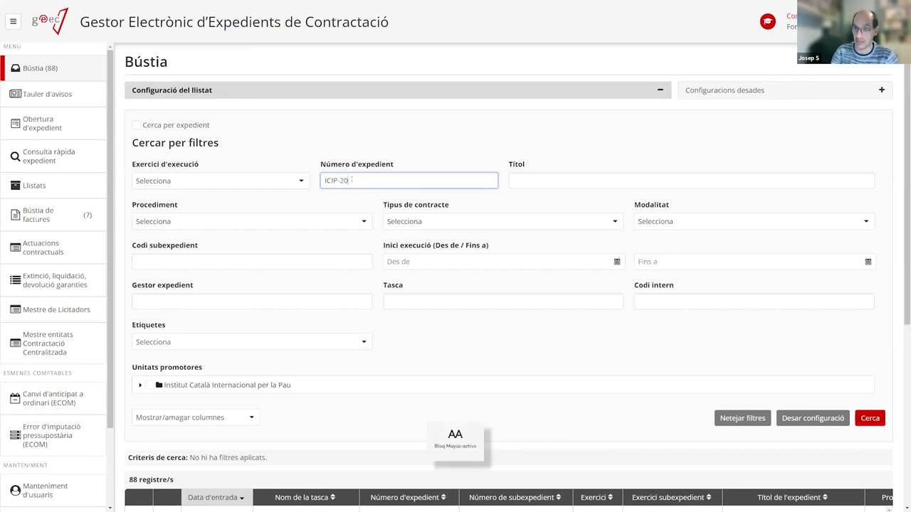
pyautogui.write('23-2')
pyautogui.press('BackSpace')
pyautogui.write('10')
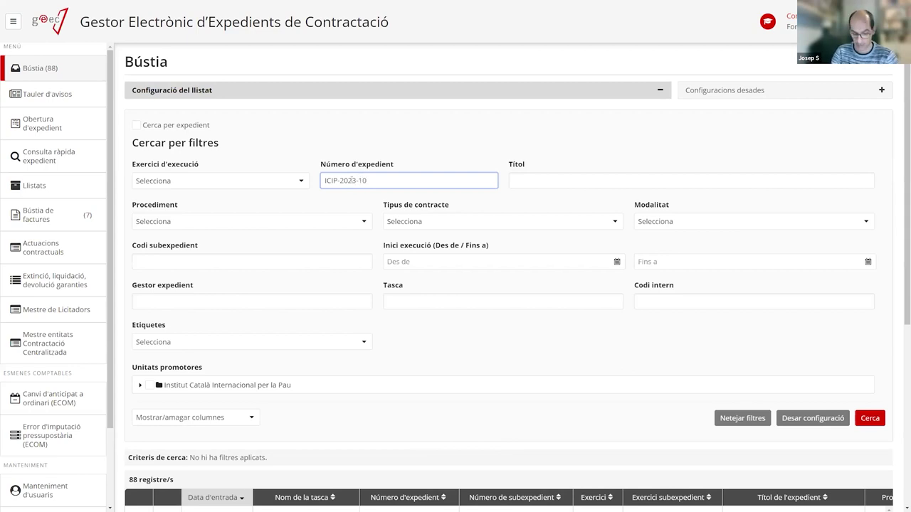
pyautogui.write('2')
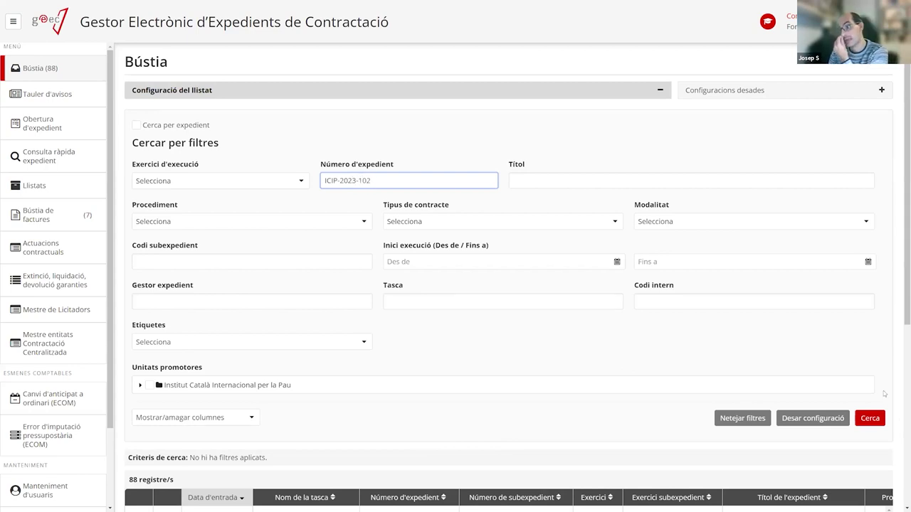
pyautogui.click(877, 420)
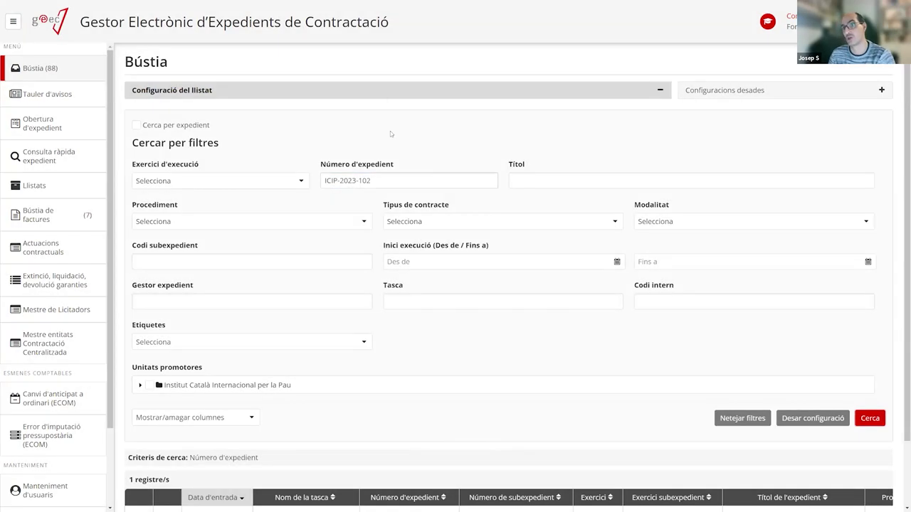
# Collapse the Configuració del llistat panel to reveal the single ICIP-2023-102 Informació dades row.
pyautogui.click(388, 89)
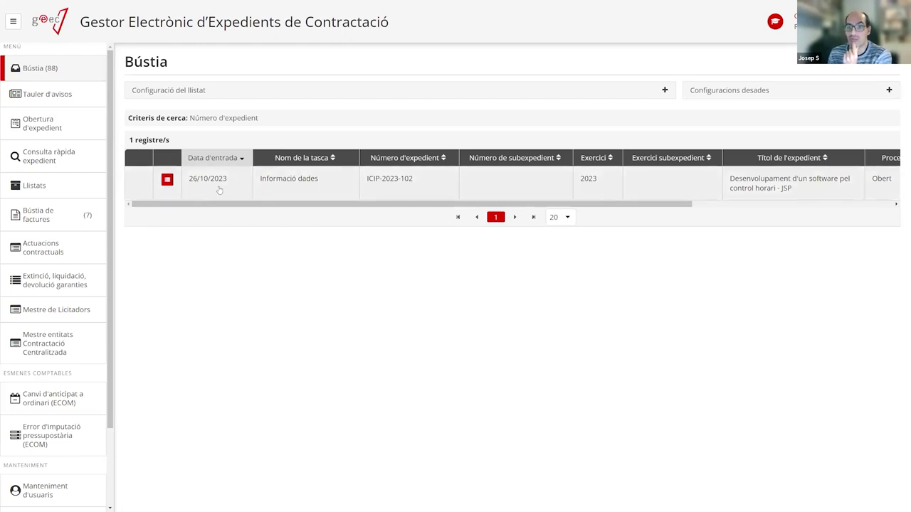
# Open the ICIP-2023-102 Informació dades task and expand its header to review title, object, procedure and contract type.
pyautogui.click(296, 187)
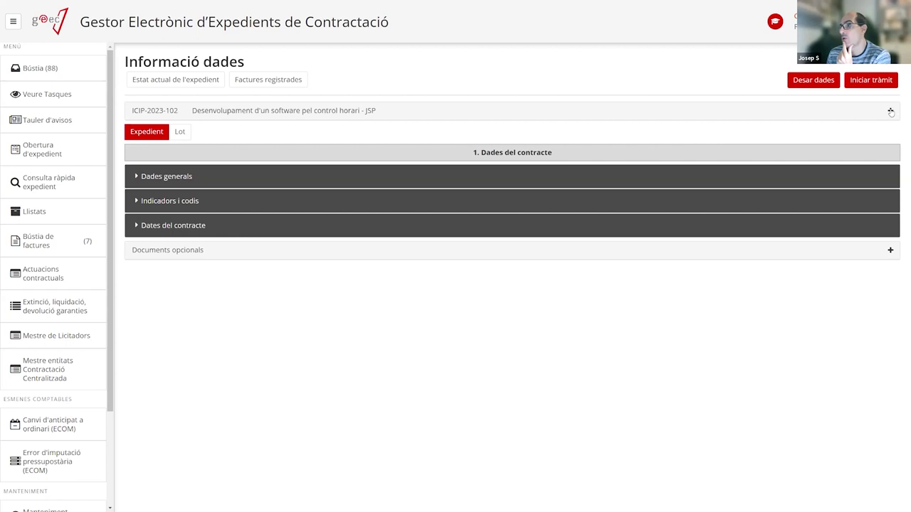
pyautogui.click(512, 116)
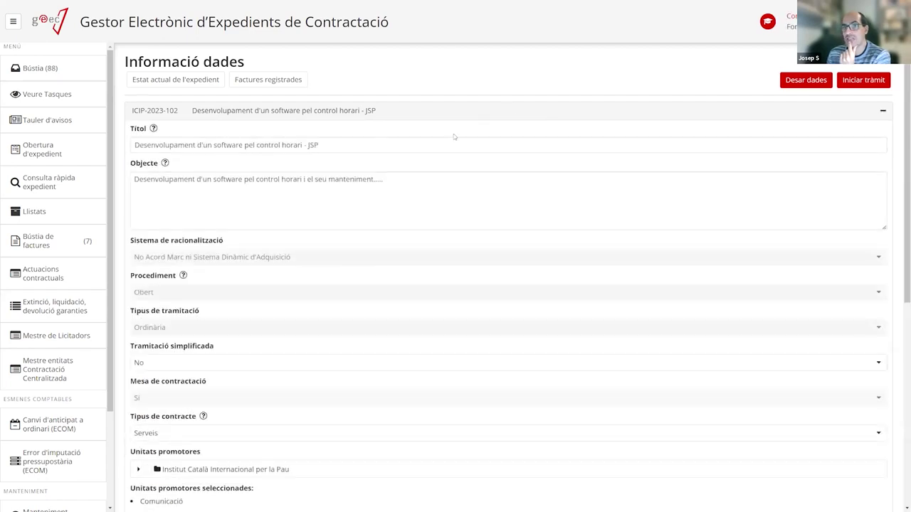
pyautogui.scroll(-5, 451, 135)
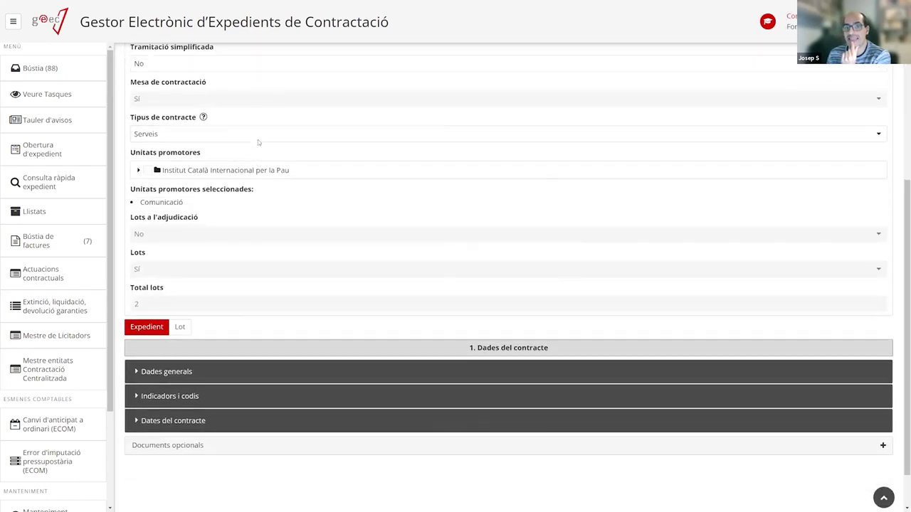
pyautogui.scroll(5, 258, 139)
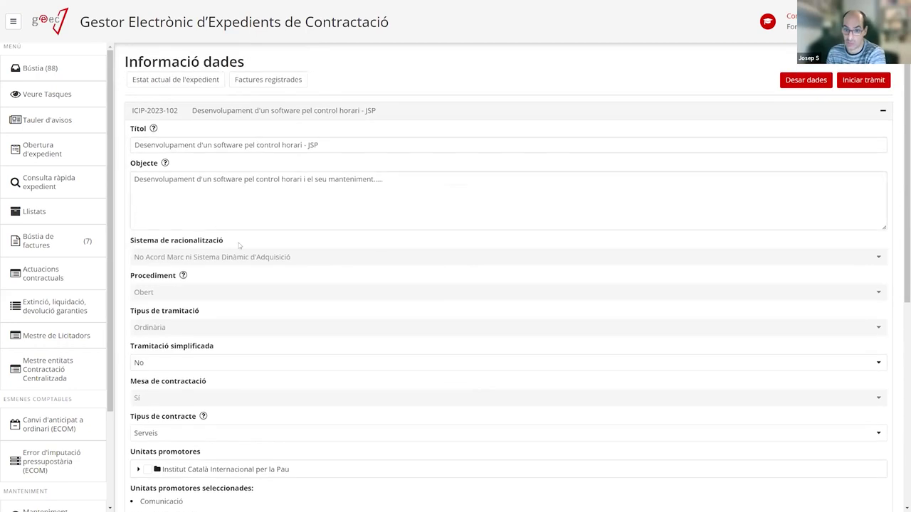
pyautogui.scroll(-3, 239, 245)
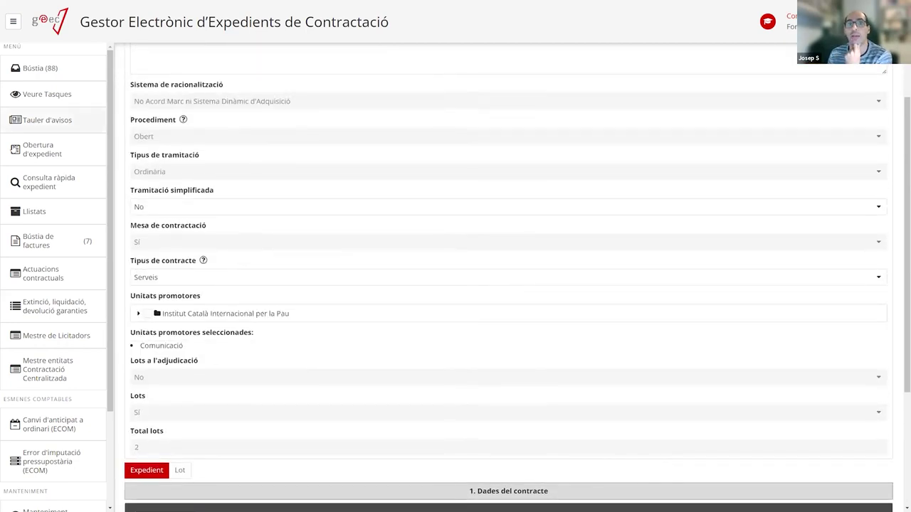
pyautogui.scroll(1, 219, 116)
pyautogui.scroll(3, 222, 121)
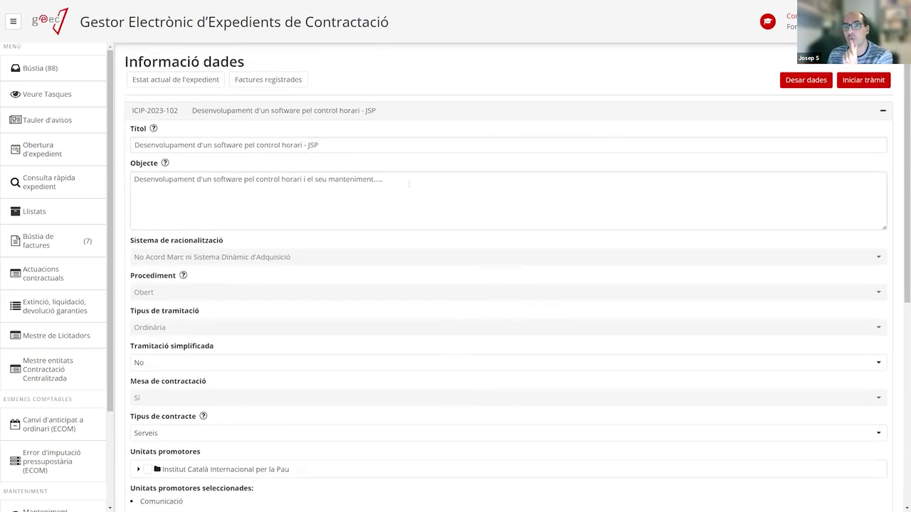
pyautogui.scroll(-3, 294, 241)
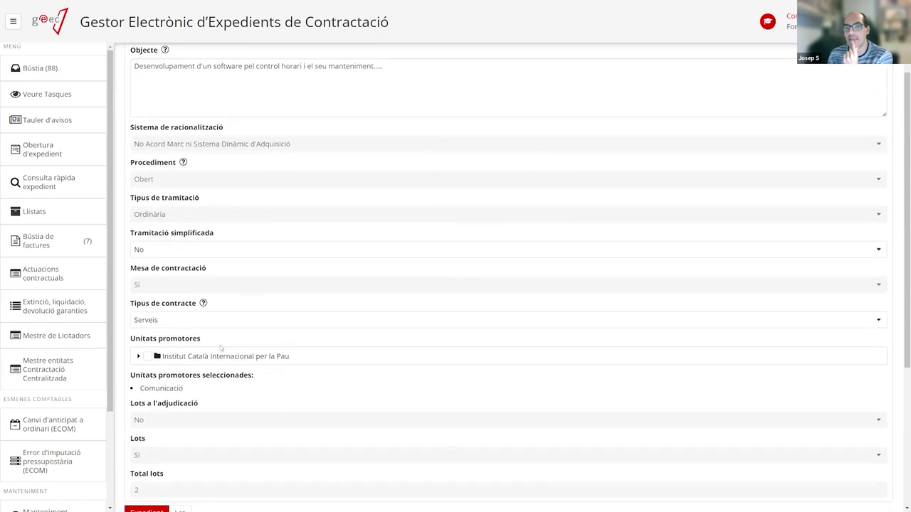
pyautogui.scroll(3, 288, 240)
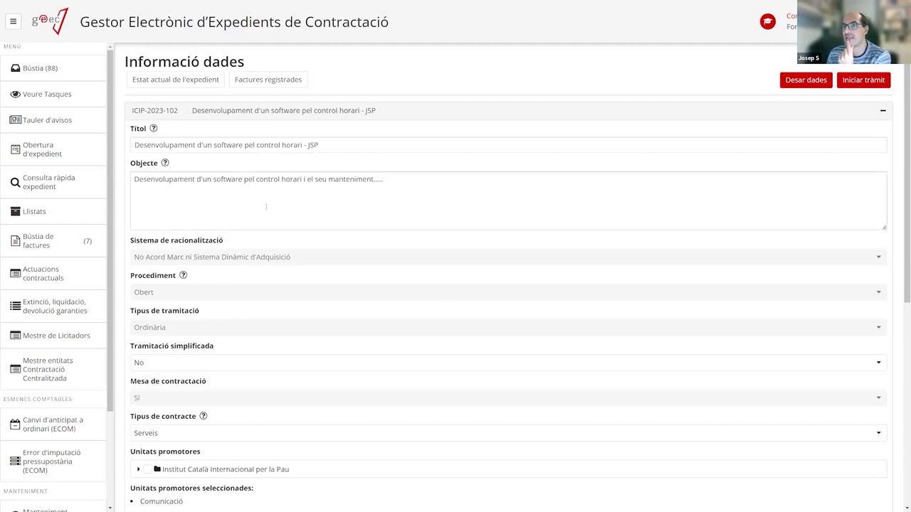
pyautogui.scroll(-2, 235, 289)
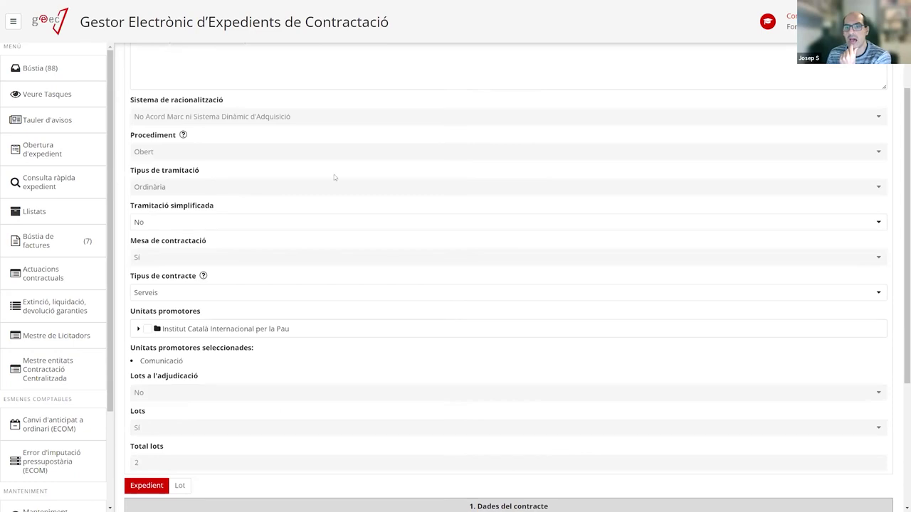
pyautogui.scroll(2, 316, 211)
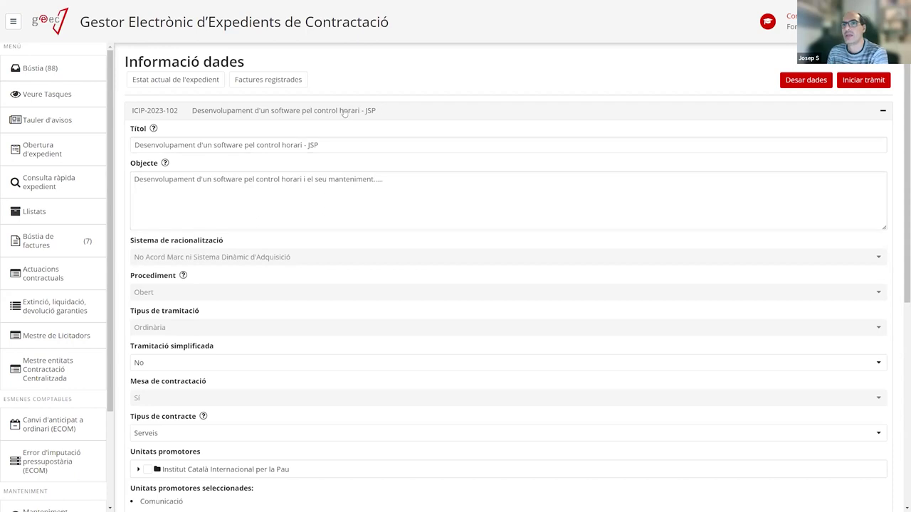
# Collapse the expedient header and expand Dades generals, briefly checking Indicadors i codis and Dades del contracte.
pyautogui.click(320, 113)
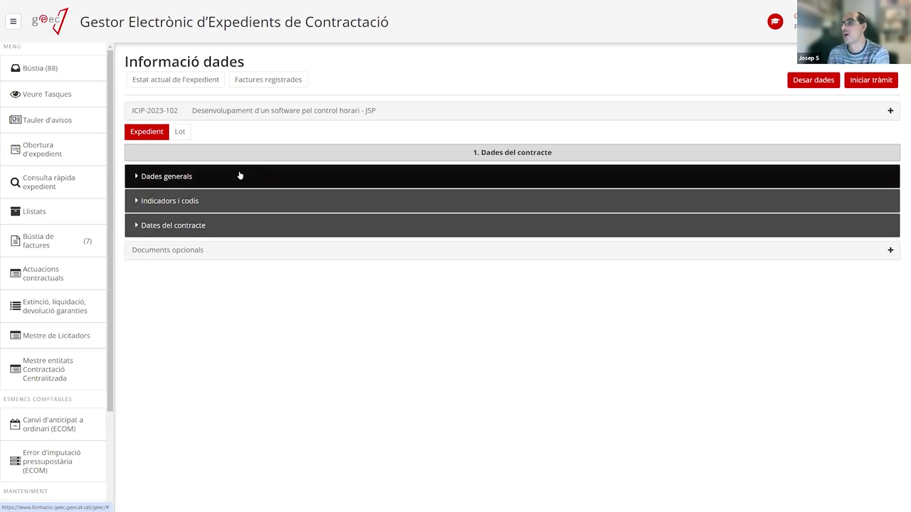
pyautogui.click(195, 176)
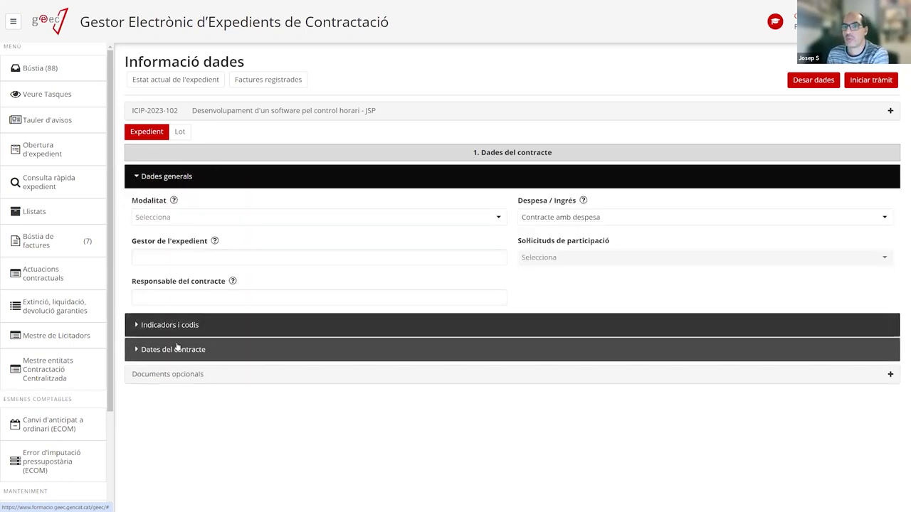
pyautogui.click(200, 325)
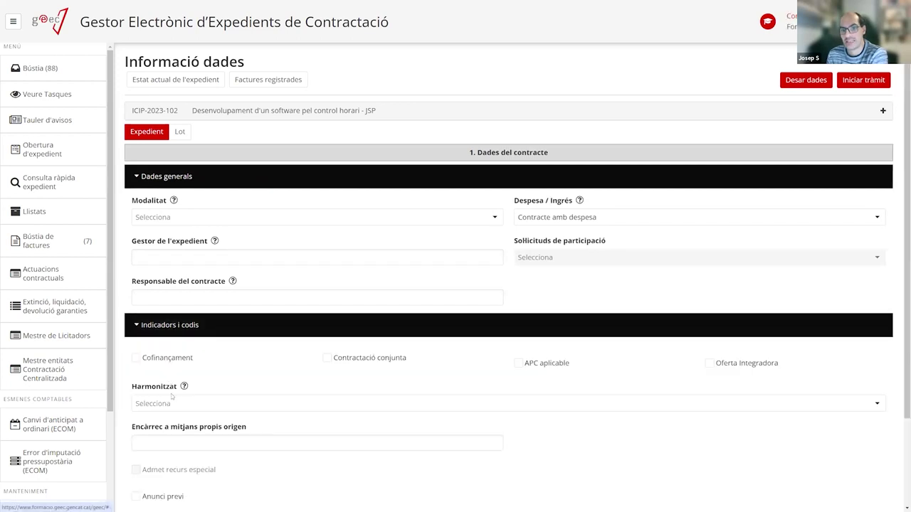
pyautogui.scroll(-2, 148, 251)
pyautogui.click(149, 235)
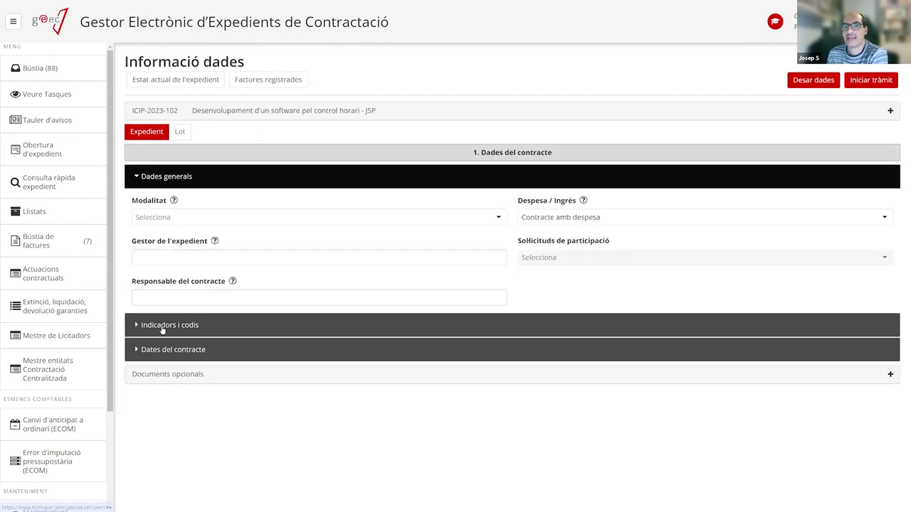
pyautogui.click(161, 351)
pyautogui.click(161, 353)
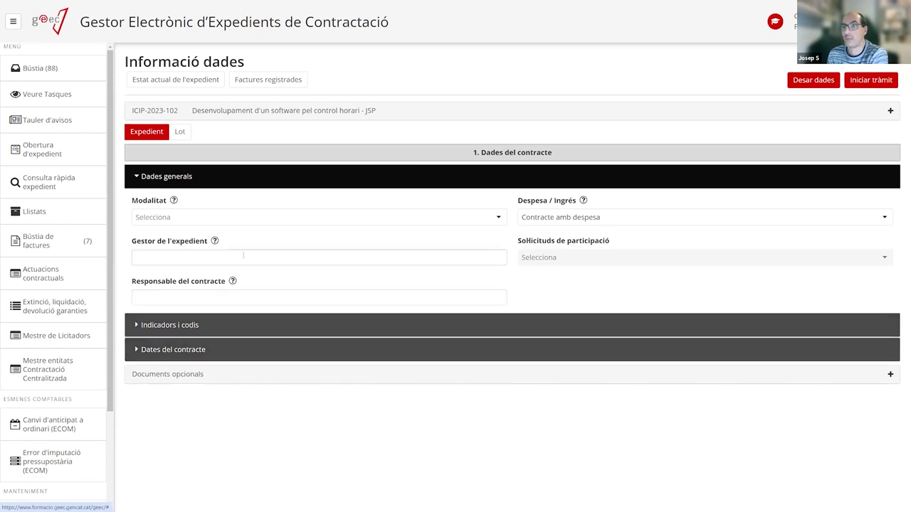
# Choose Contracte Públic as the Modalitat in Dades generals.
pyautogui.click(201, 218)
pyautogui.click(164, 235)
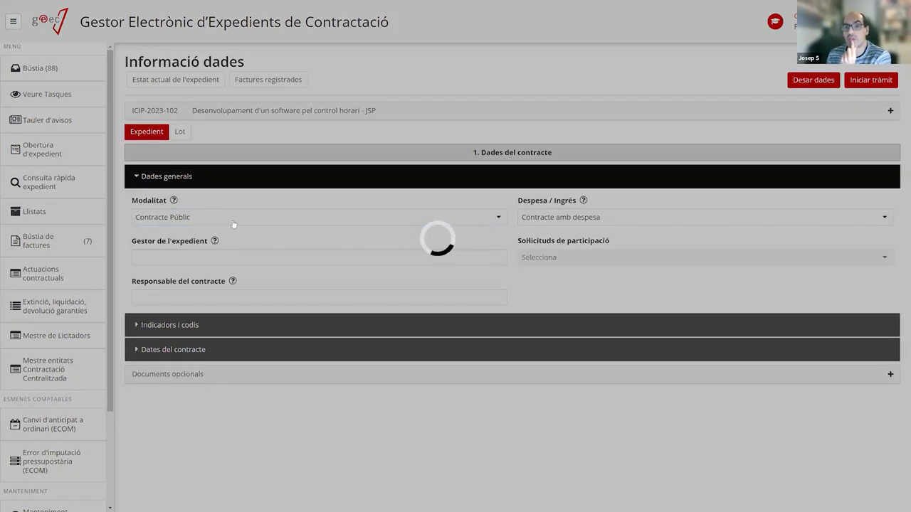
pyautogui.click(233, 222)
pyautogui.click(204, 235)
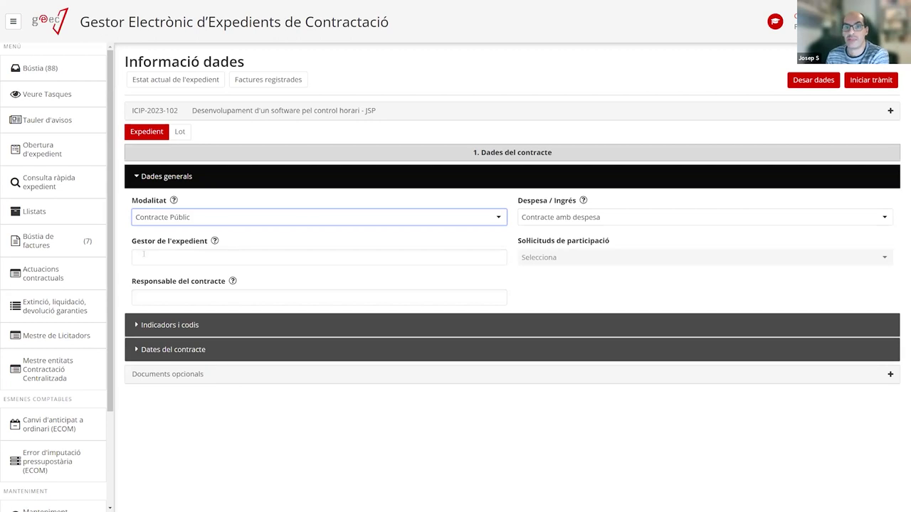
pyautogui.click(220, 258)
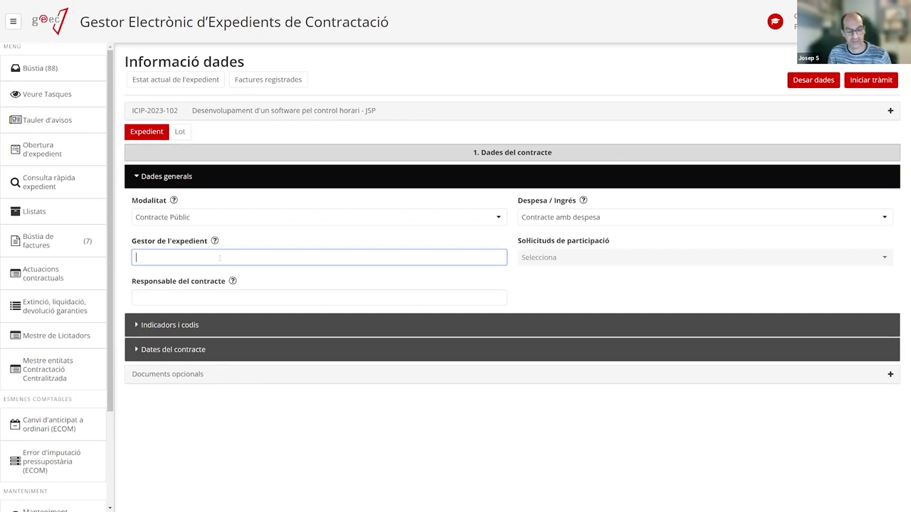
# Enter the responsible person's full name in Responsable del contracte and save with Desar dades.
pyautogui.moveTo(232, 281)
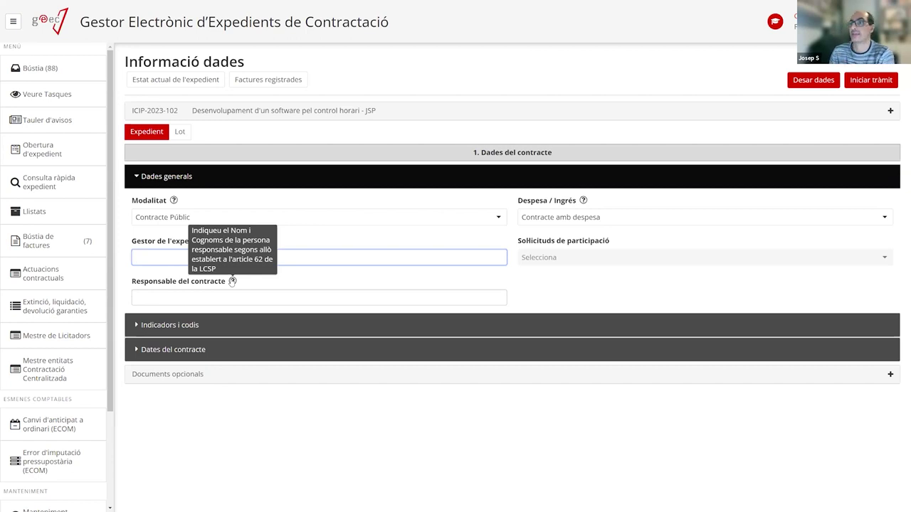
pyautogui.click(202, 295)
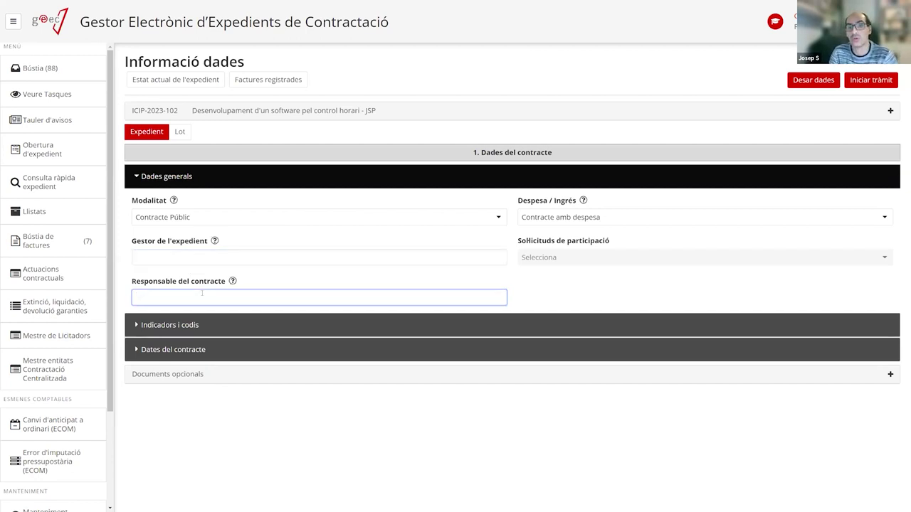
pyautogui.press('BackSpace')
pyautogui.press('BackSpace')
pyautogui.press('BackSpace')
pyautogui.press('BackSpace')
pyautogui.press('BackSpace')
pyautogui.press('BackSpace')
pyautogui.press('BackSpace')
pyautogui.press('BackSpace')
pyautogui.press('capslock')
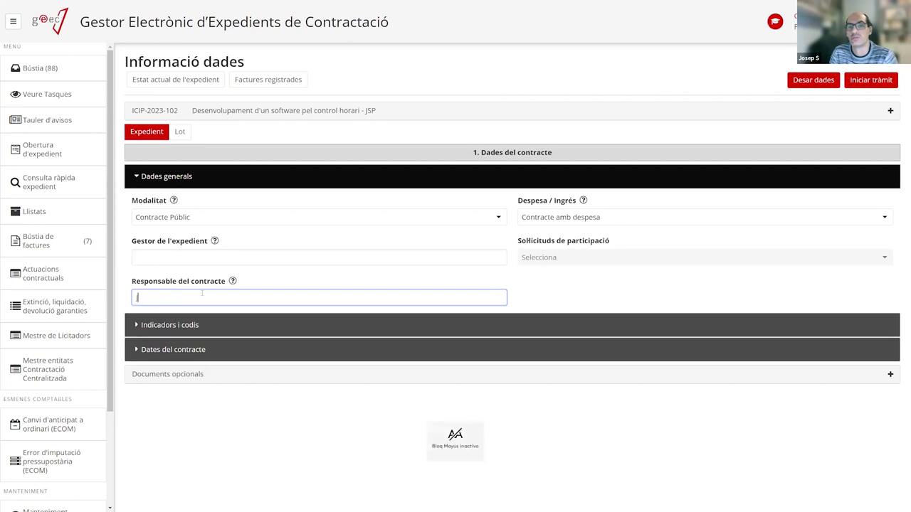
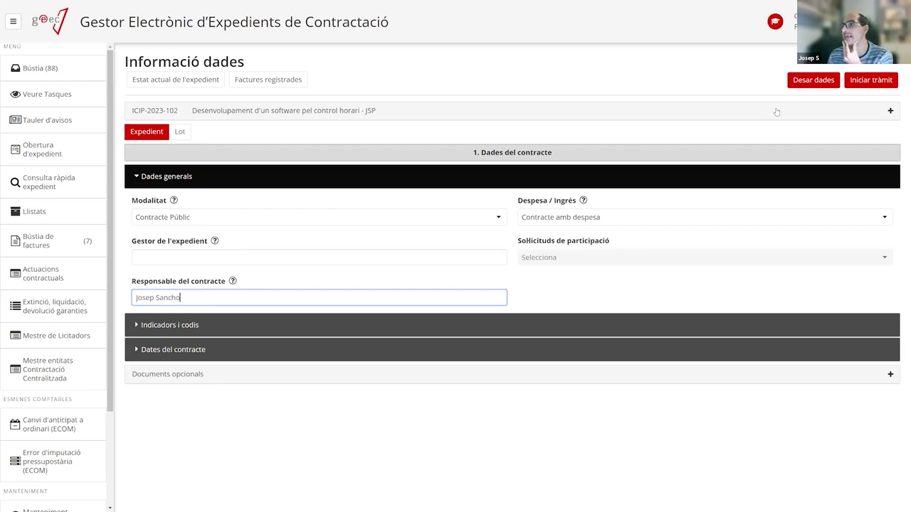
pyautogui.click(810, 81)
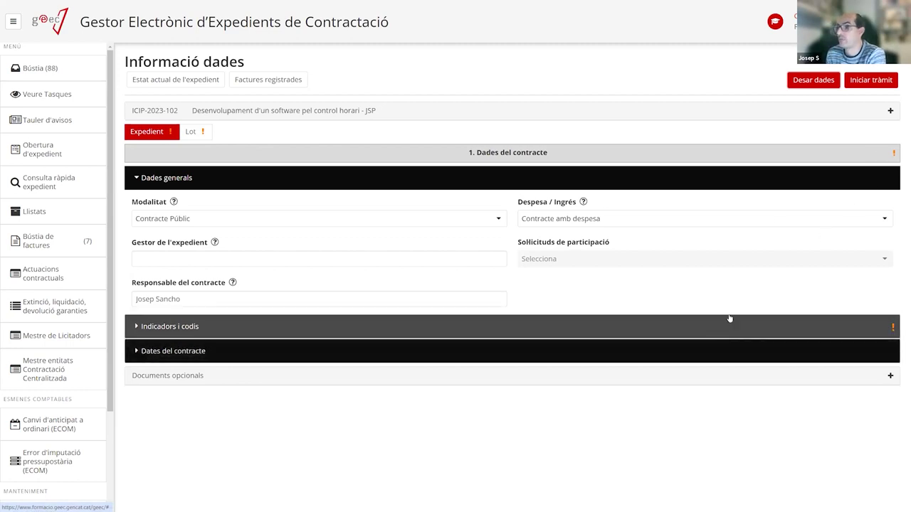
# Expand Indicadors i codis and review its fields, including the required Harmonitzat and Metodologia BIM.
pyautogui.click(181, 328)
pyautogui.scroll(-2, 214, 334)
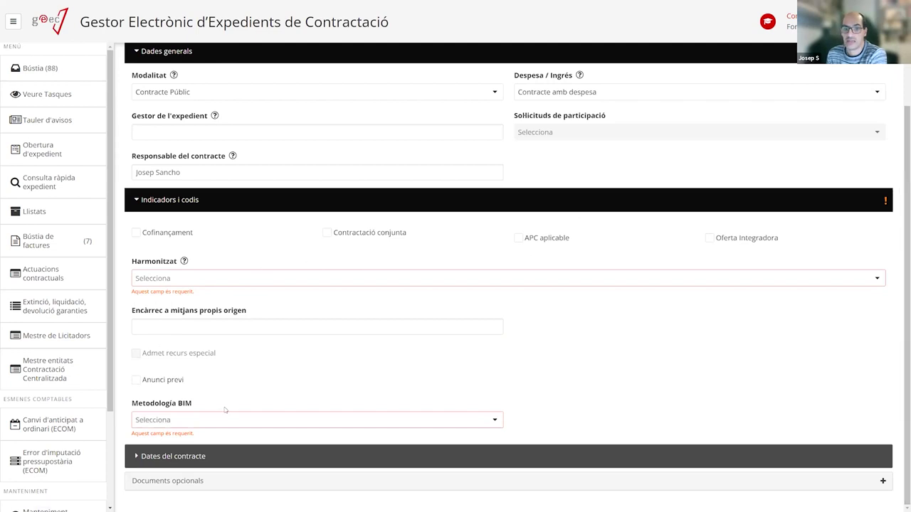
pyautogui.scroll(2, 225, 411)
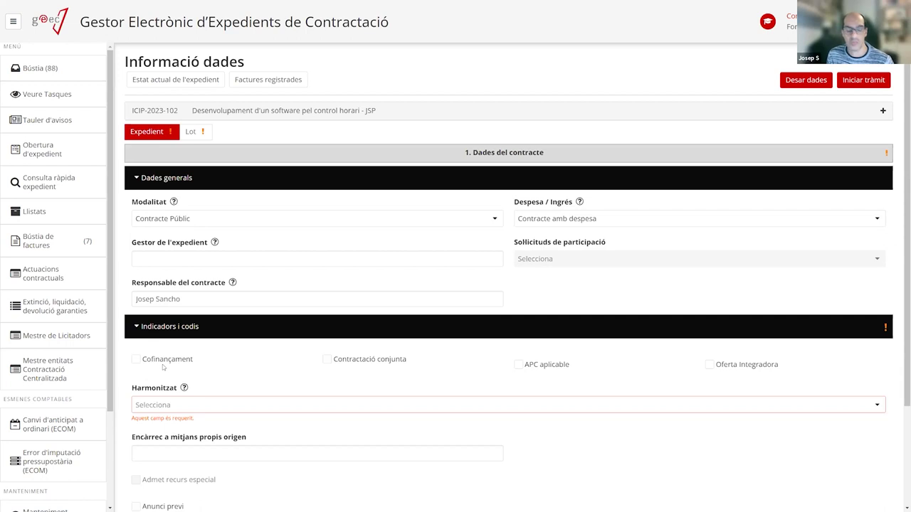
pyautogui.click(135, 359)
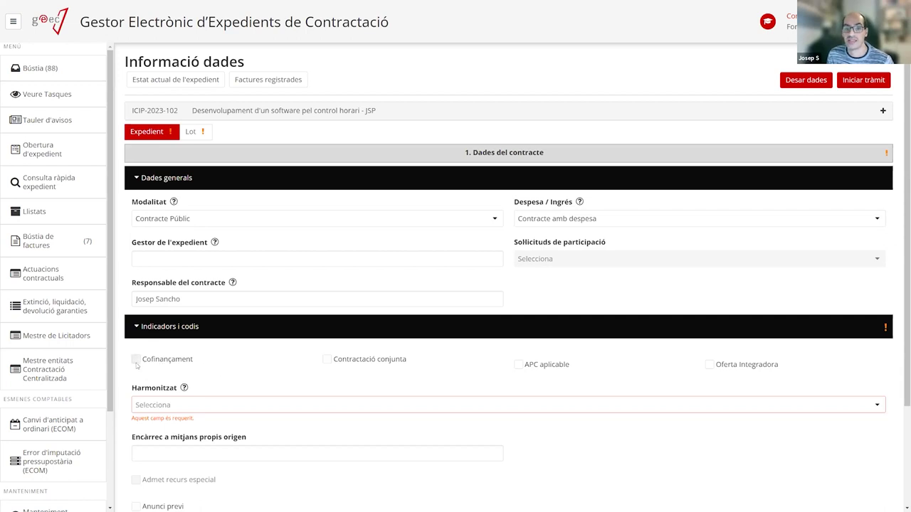
pyautogui.scroll(-2, 188, 351)
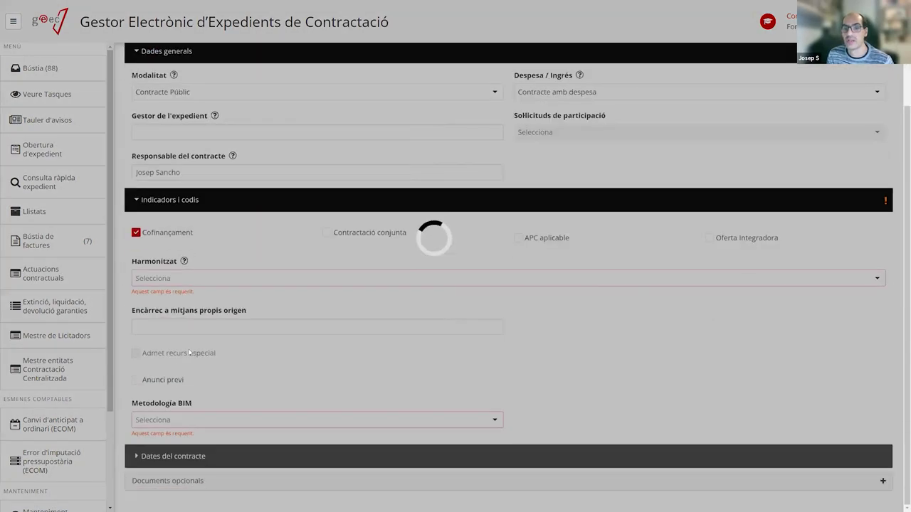
pyautogui.scroll(-1, 189, 352)
pyautogui.click(145, 431)
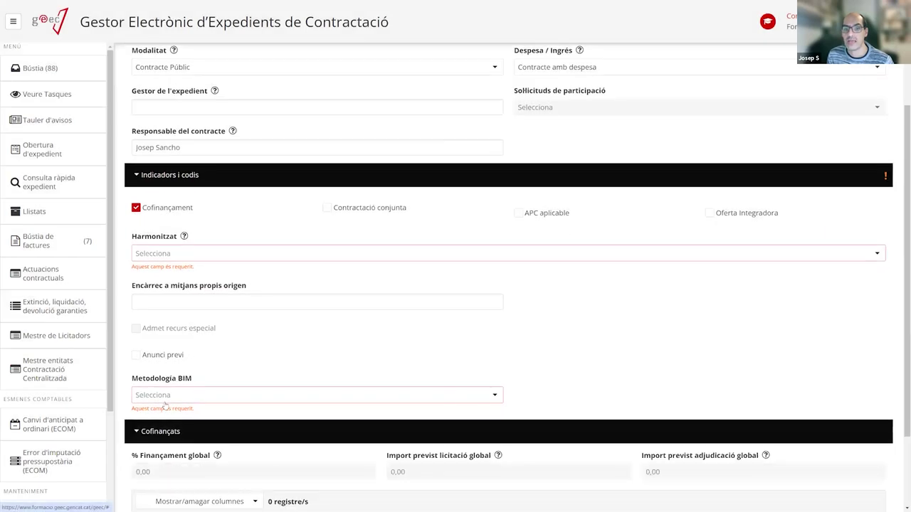
pyautogui.scroll(-2, 186, 419)
pyautogui.click(146, 310)
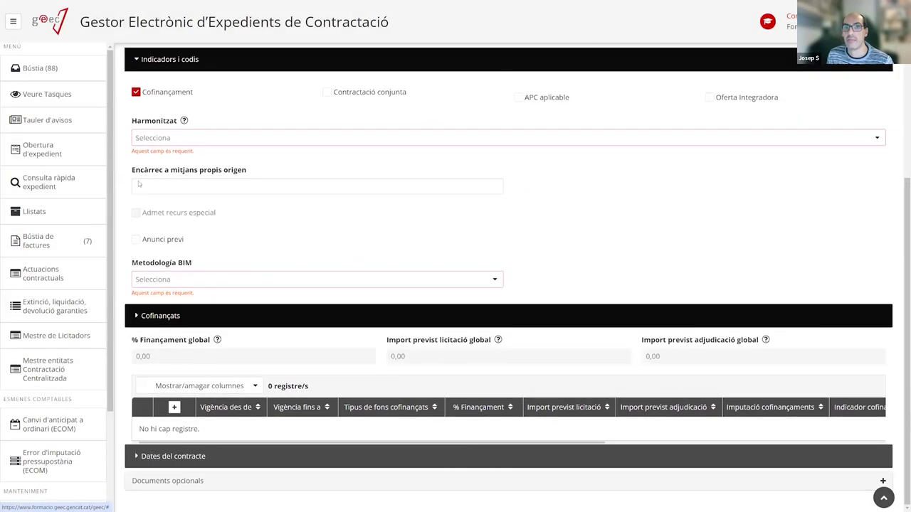
pyautogui.click(154, 208)
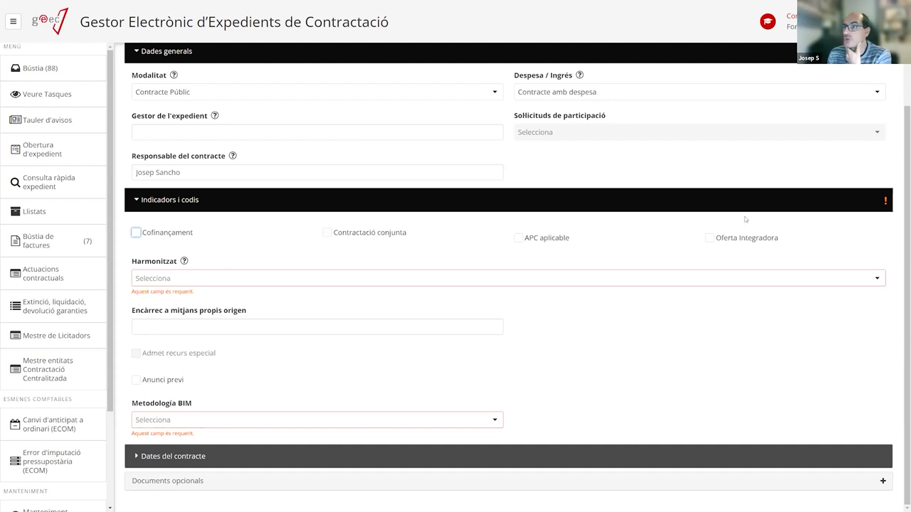
# Choose No for both Harmonitzat and Metodologia BIM in Indicadors i codis.
pyautogui.click(178, 280)
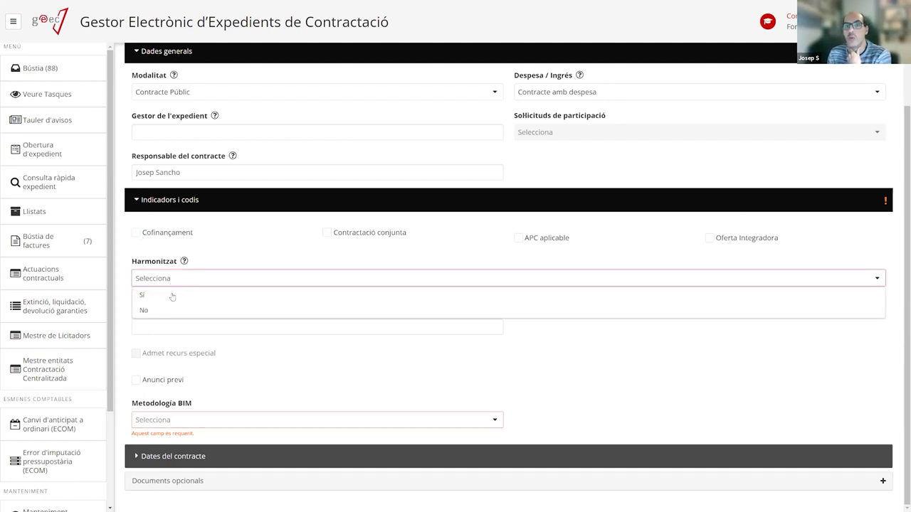
pyautogui.click(146, 311)
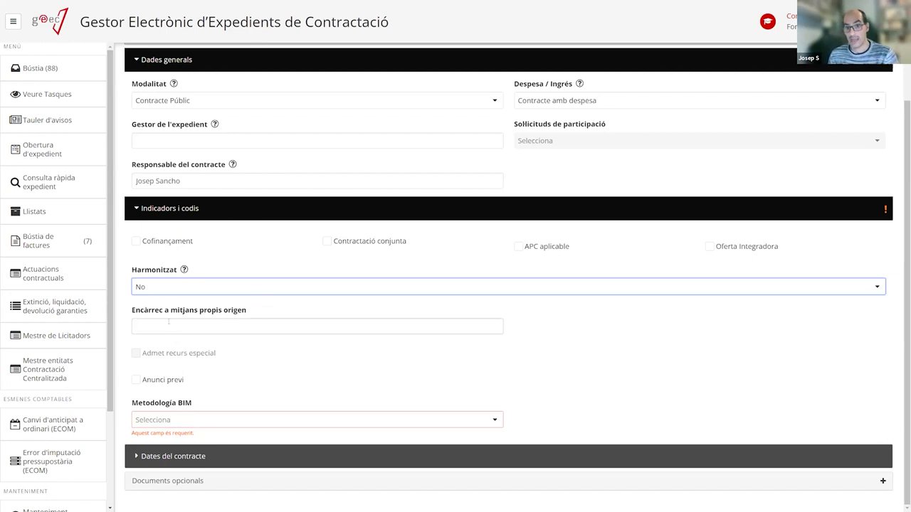
pyautogui.click(191, 331)
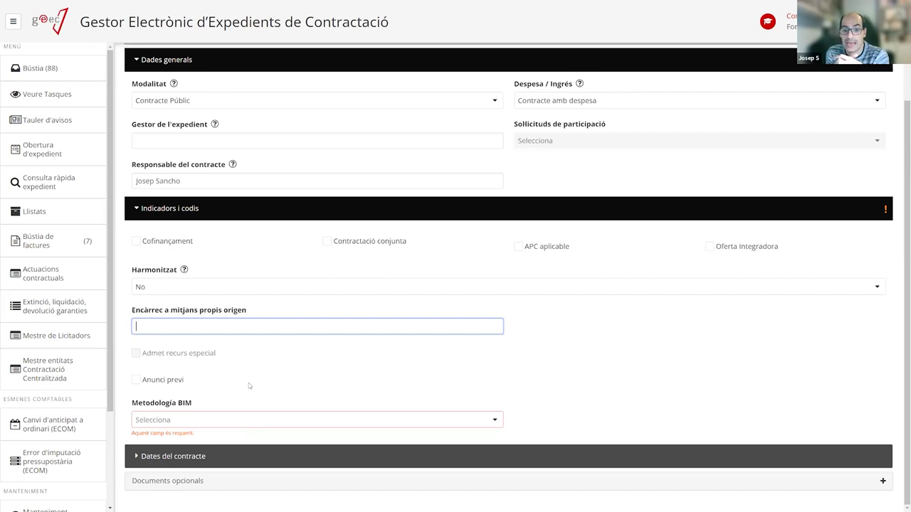
pyautogui.click(204, 420)
pyautogui.click(194, 452)
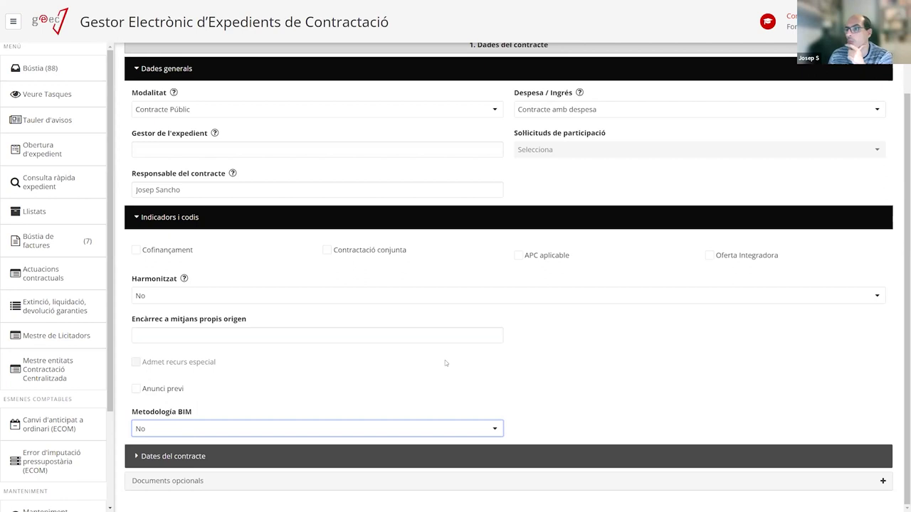
pyautogui.click(235, 456)
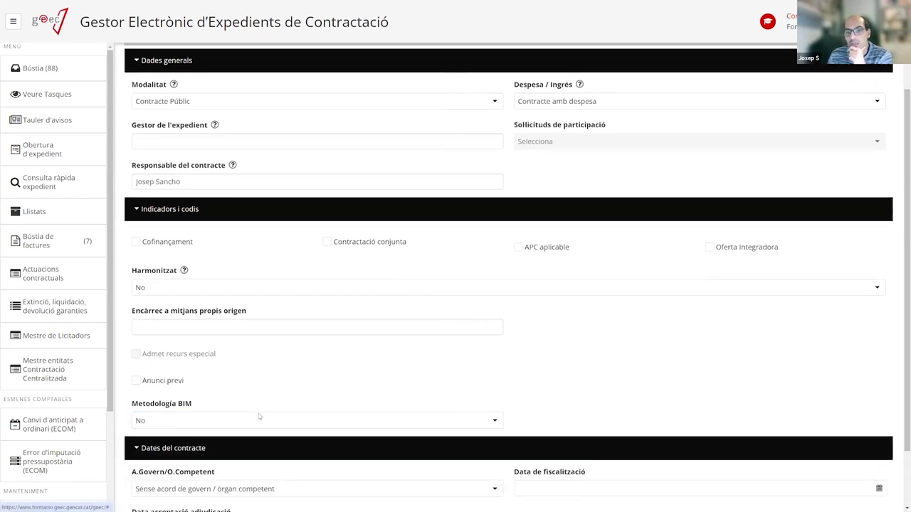
pyautogui.scroll(-1, 258, 416)
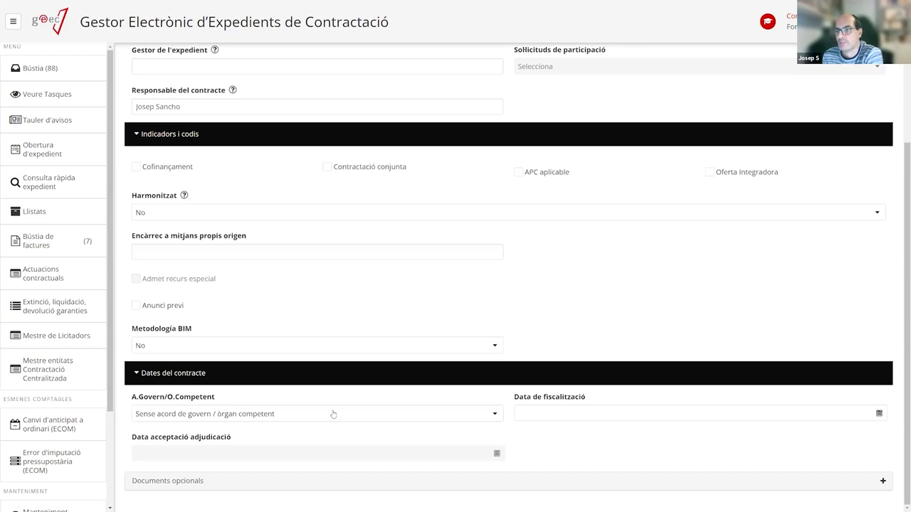
pyautogui.scroll(2, 240, 399)
pyautogui.scroll(-2, 243, 400)
pyautogui.scroll(3, 243, 400)
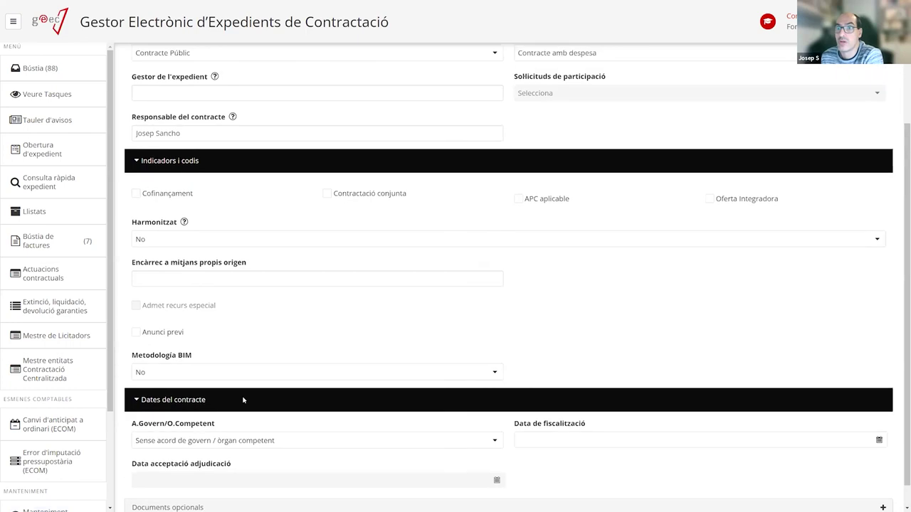
pyautogui.scroll(-2, 245, 409)
pyautogui.scroll(-1, 240, 434)
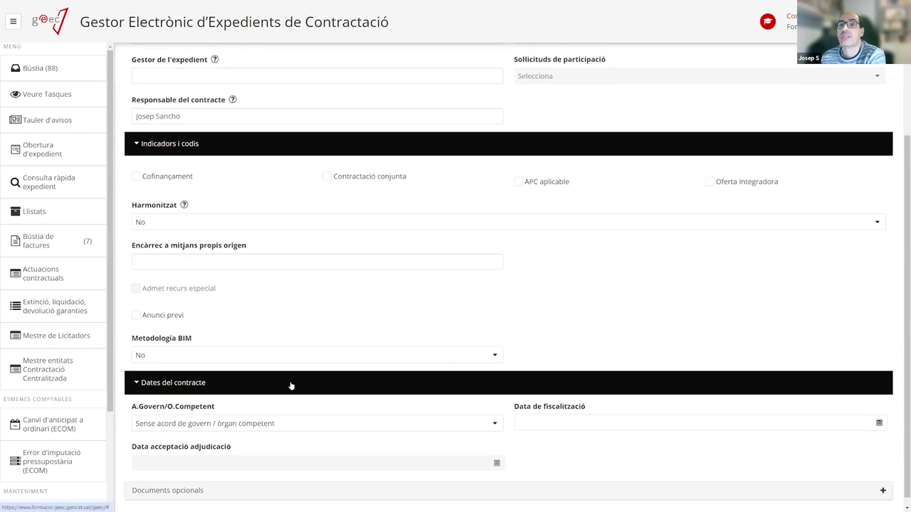
pyautogui.scroll(3, 288, 385)
pyautogui.scroll(-3, 290, 385)
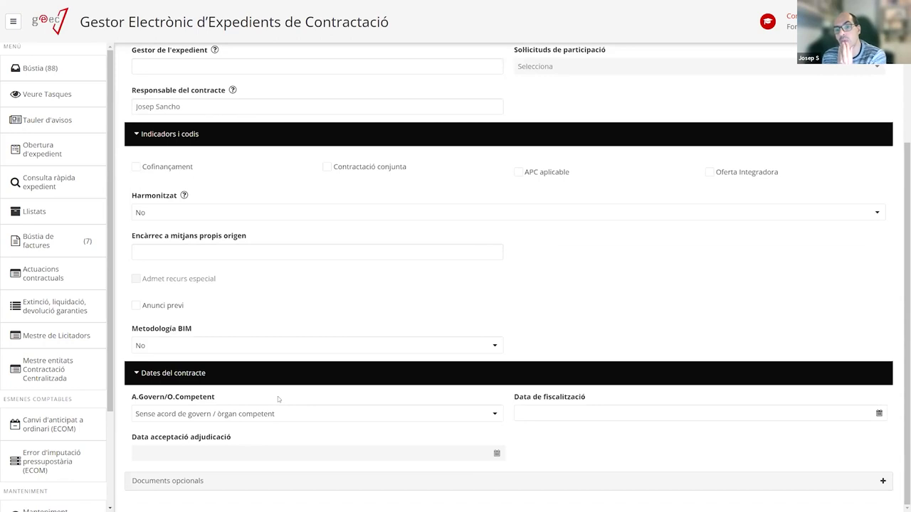
pyautogui.scroll(3, 279, 324)
pyautogui.scroll(-2, 277, 326)
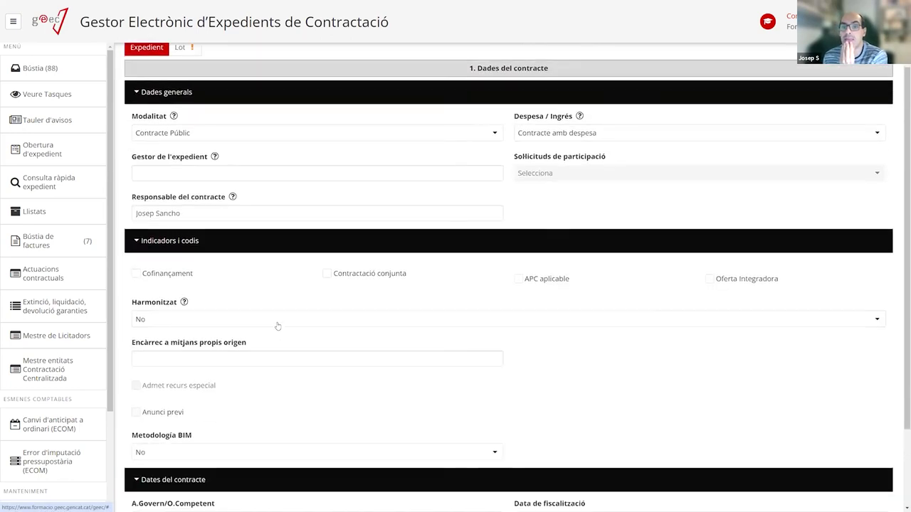
pyautogui.scroll(3, 250, 273)
pyautogui.scroll(-2, 283, 252)
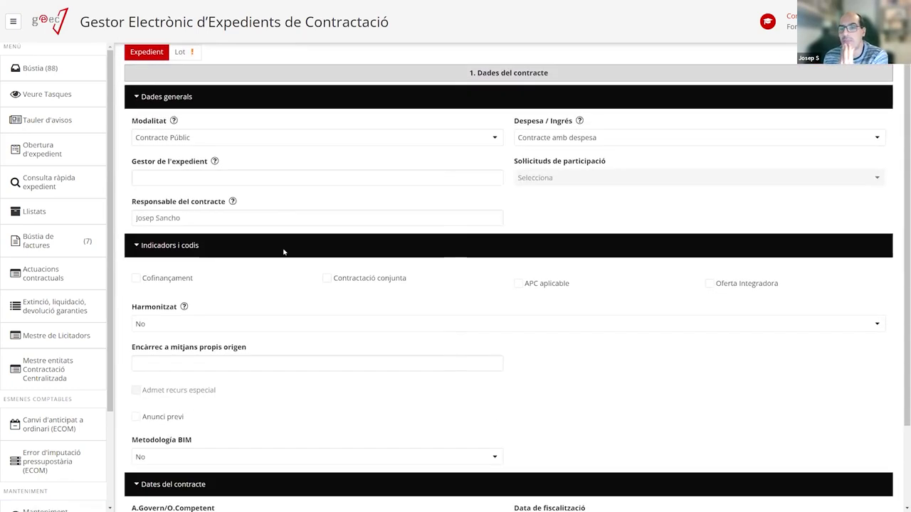
pyautogui.scroll(-2, 283, 252)
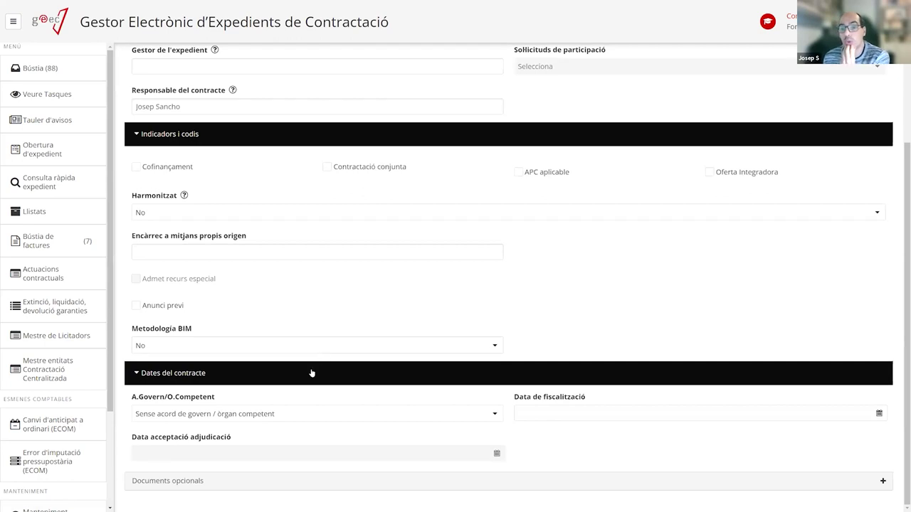
pyautogui.click(224, 416)
pyautogui.click(170, 483)
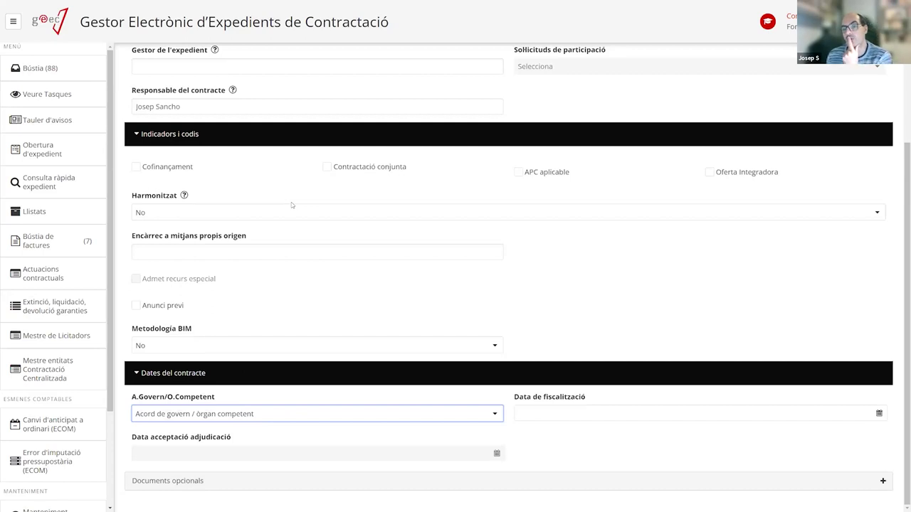
pyautogui.click(298, 414)
pyautogui.click(213, 468)
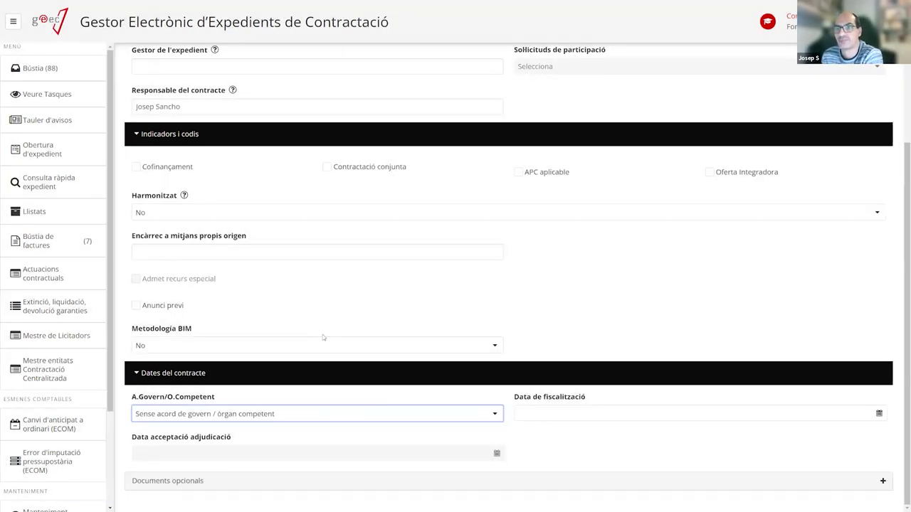
pyautogui.scroll(3, 322, 334)
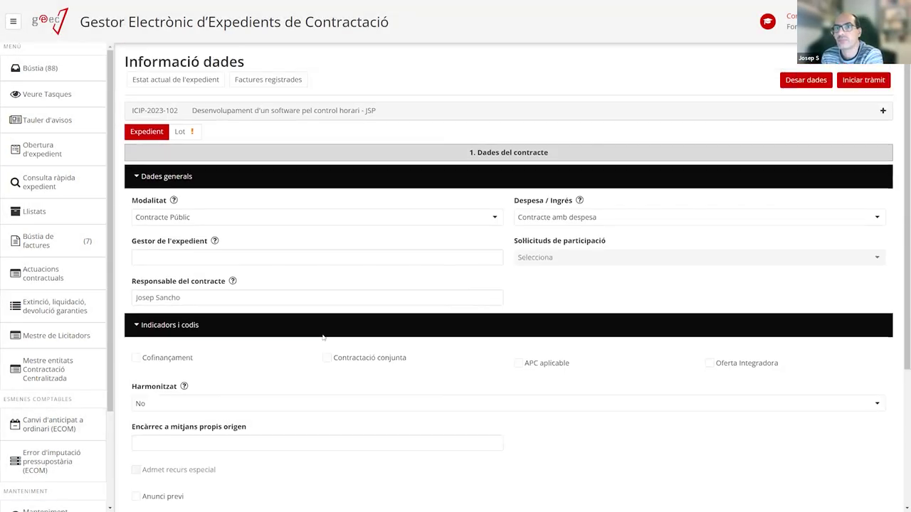
# Collapse the data sections, save with Desar dades, then re-expand Dates del contracte and Indicadors i codis.
pyautogui.click(148, 185)
pyautogui.click(150, 205)
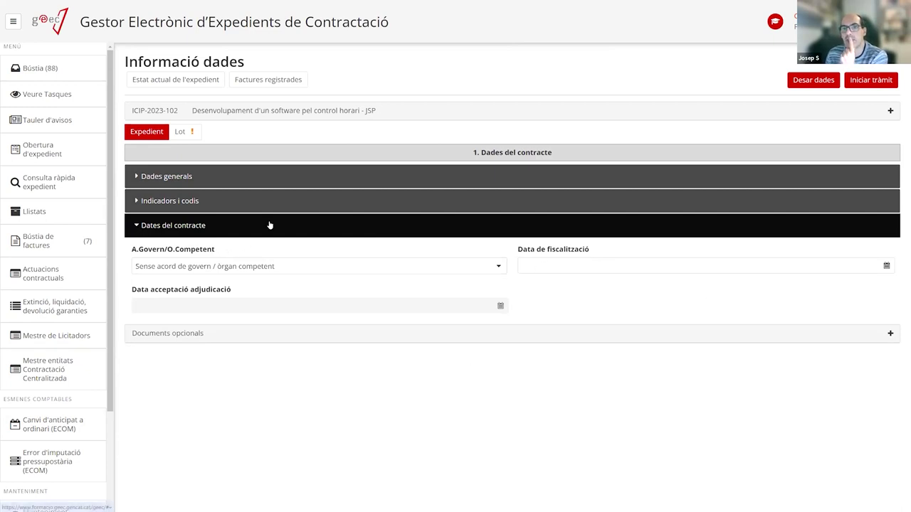
pyautogui.click(154, 226)
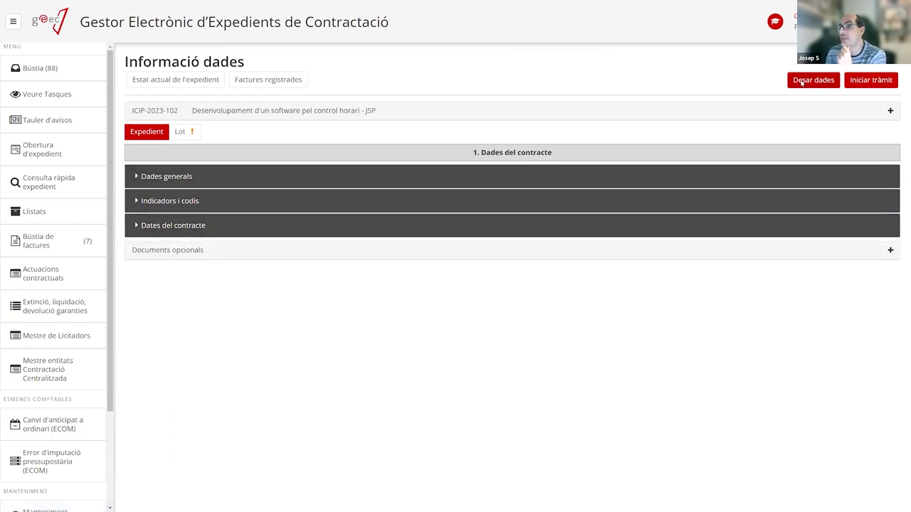
pyautogui.click(813, 79)
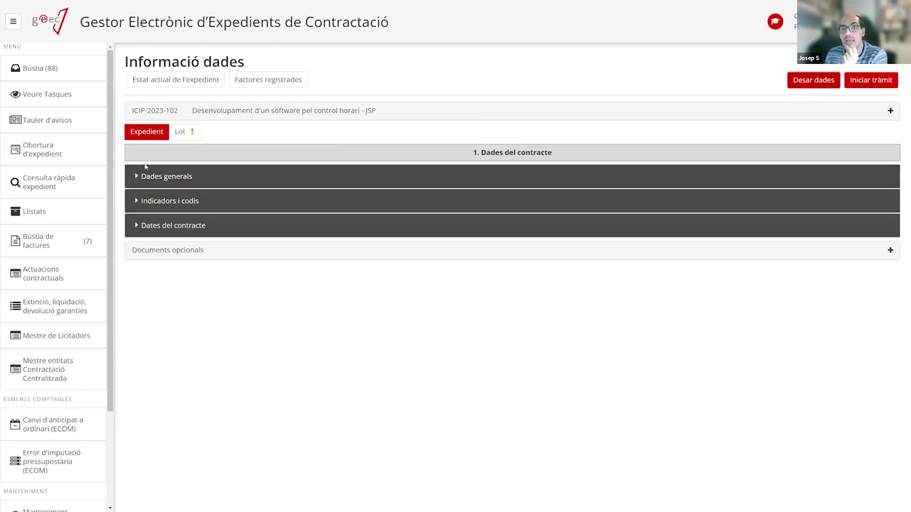
pyautogui.click(139, 225)
pyautogui.click(140, 201)
# Expand Dades generals and show lot 1's data under the Lot tab.
pyautogui.click(138, 176)
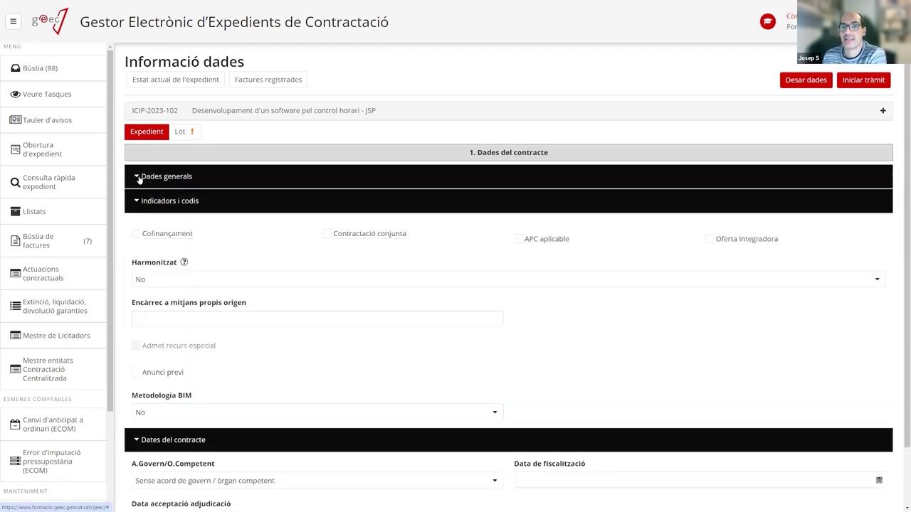
pyautogui.click(180, 131)
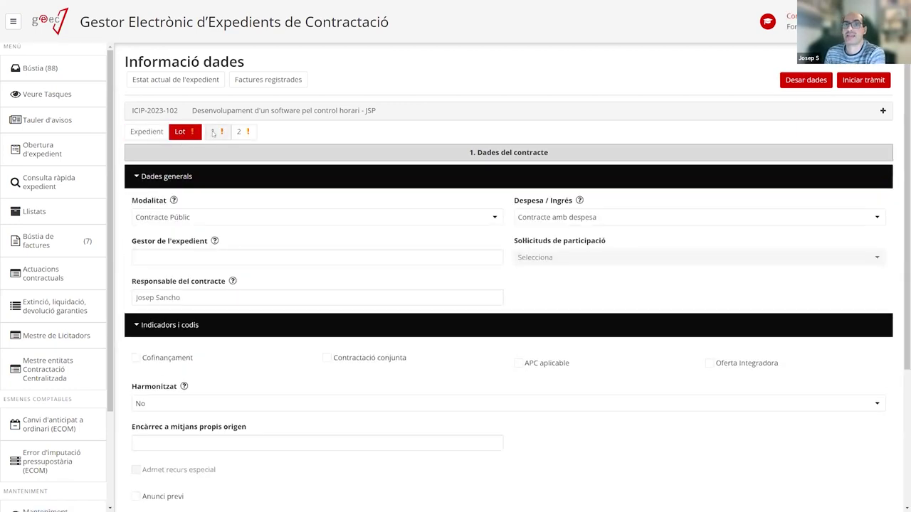
pyautogui.click(212, 131)
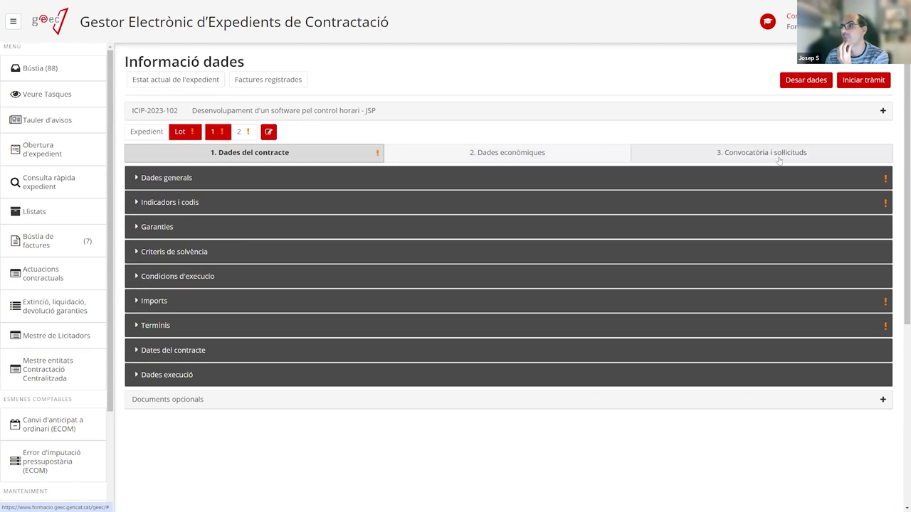
pyautogui.click(235, 179)
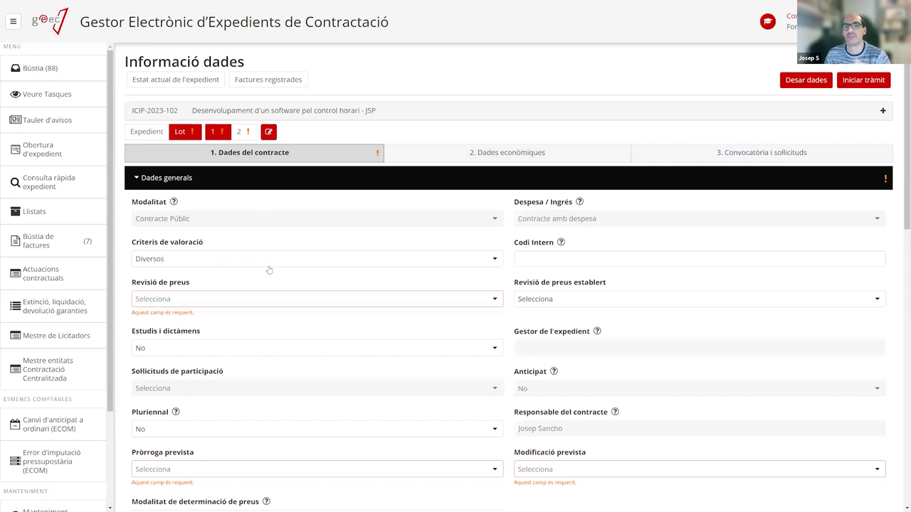
pyautogui.click(201, 264)
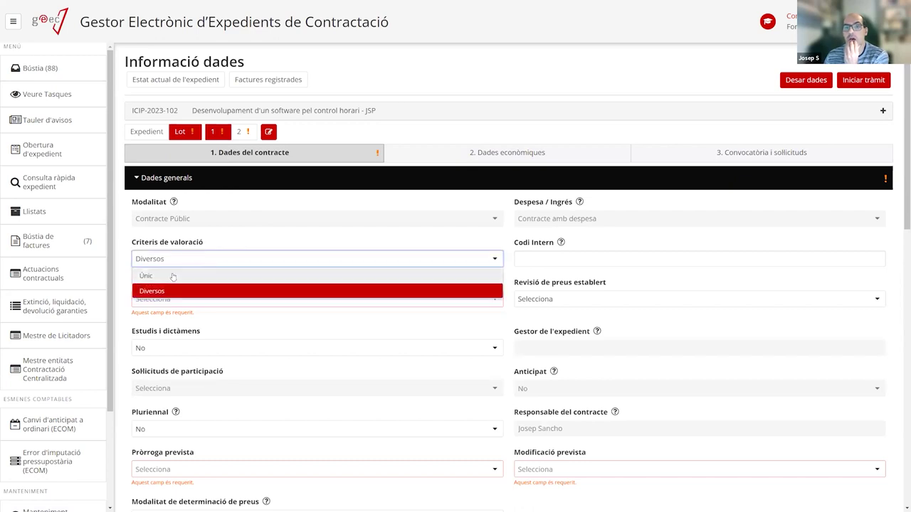
pyautogui.click(378, 245)
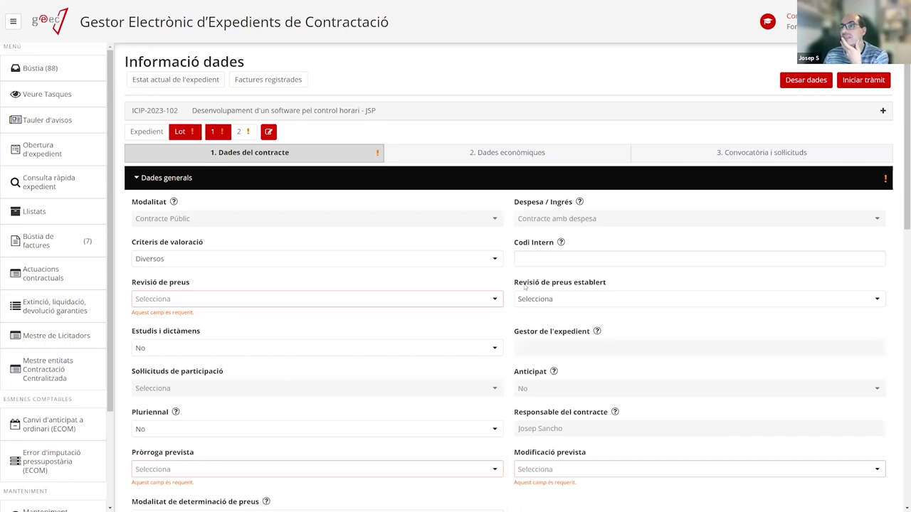
pyautogui.click(559, 261)
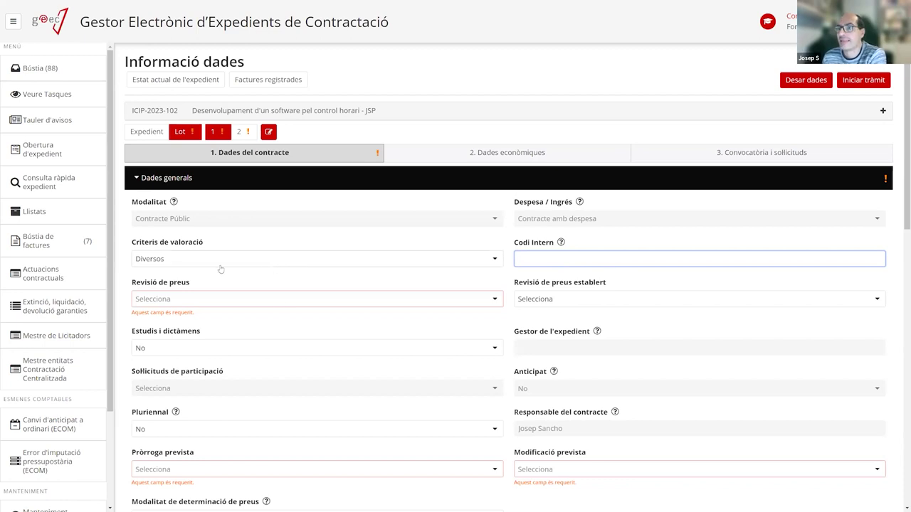
# Set Revisió de preus to No, after briefly trying Sí and viewing its revision options.
pyautogui.scroll(-1, 151, 269)
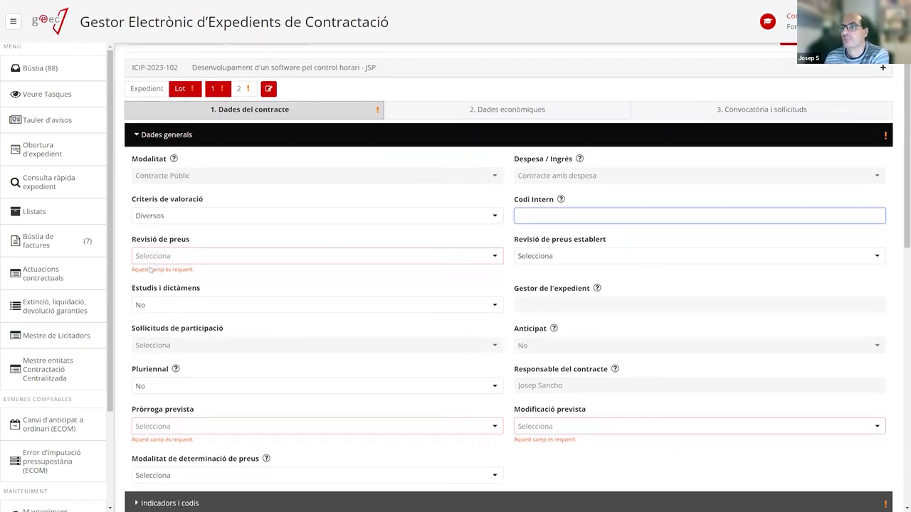
pyautogui.click(190, 255)
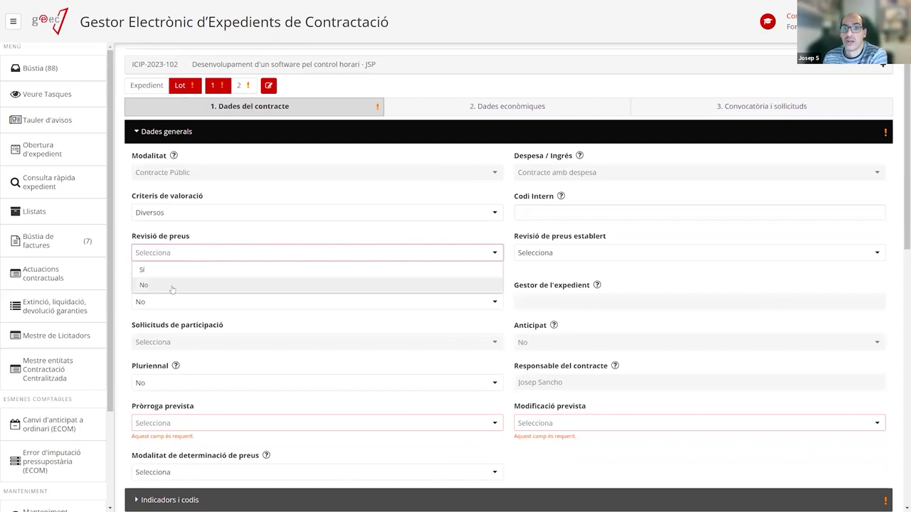
pyautogui.click(171, 284)
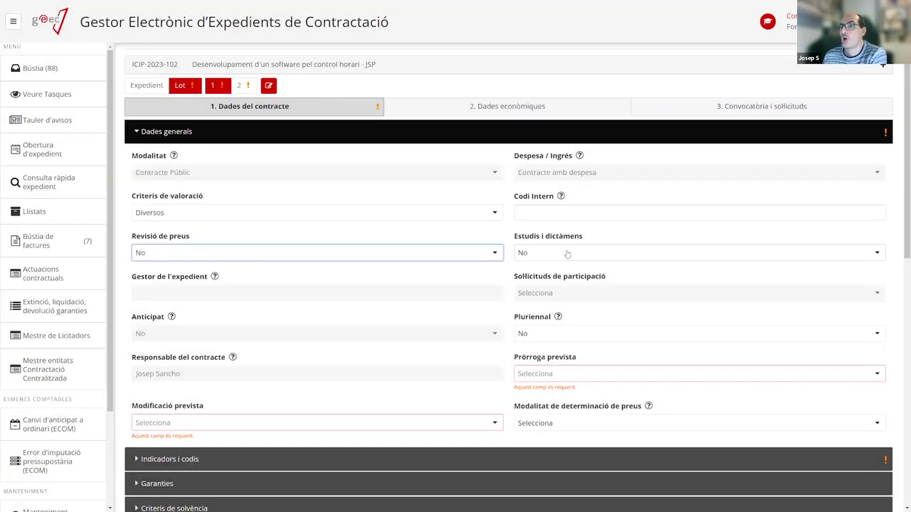
pyautogui.click(307, 257)
pyautogui.click(247, 269)
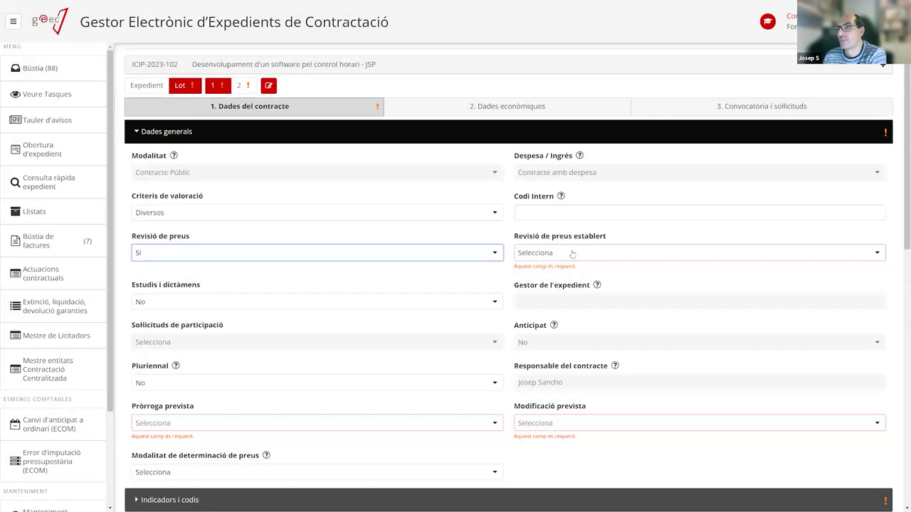
pyautogui.click(572, 254)
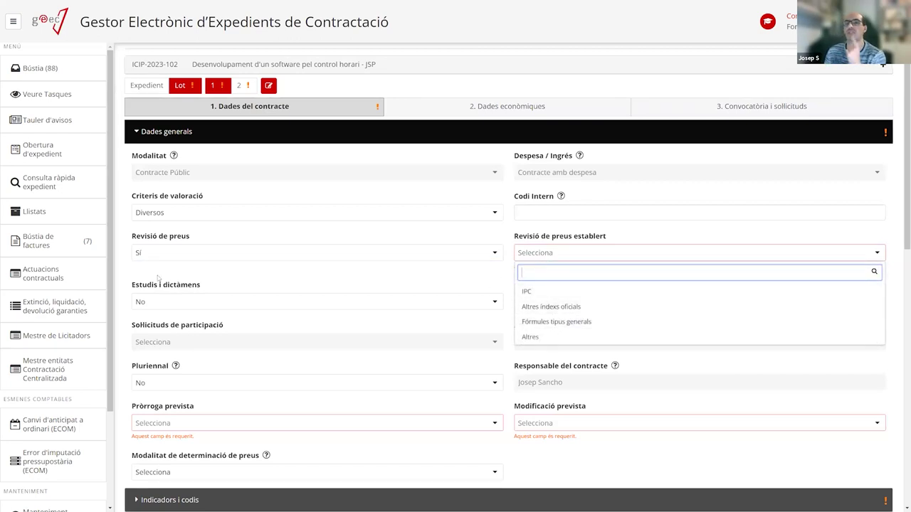
pyautogui.click(178, 253)
pyautogui.click(171, 285)
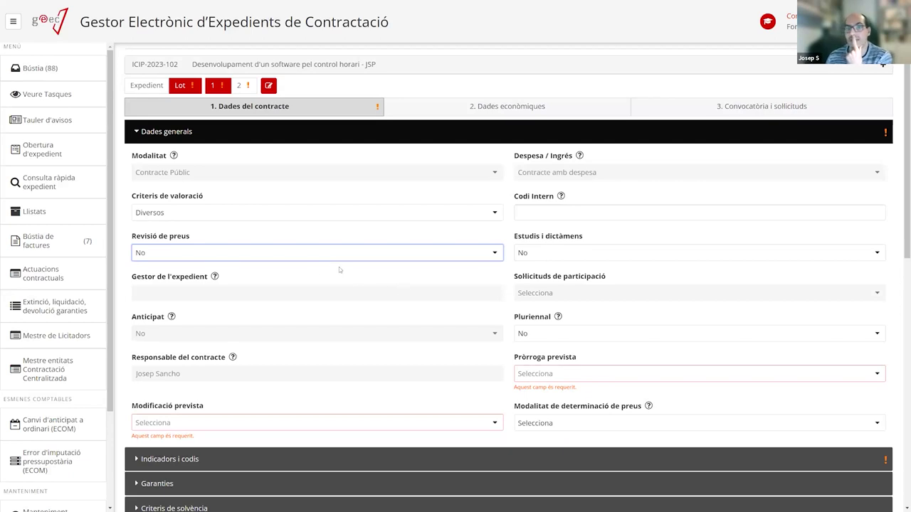
pyautogui.click(550, 332)
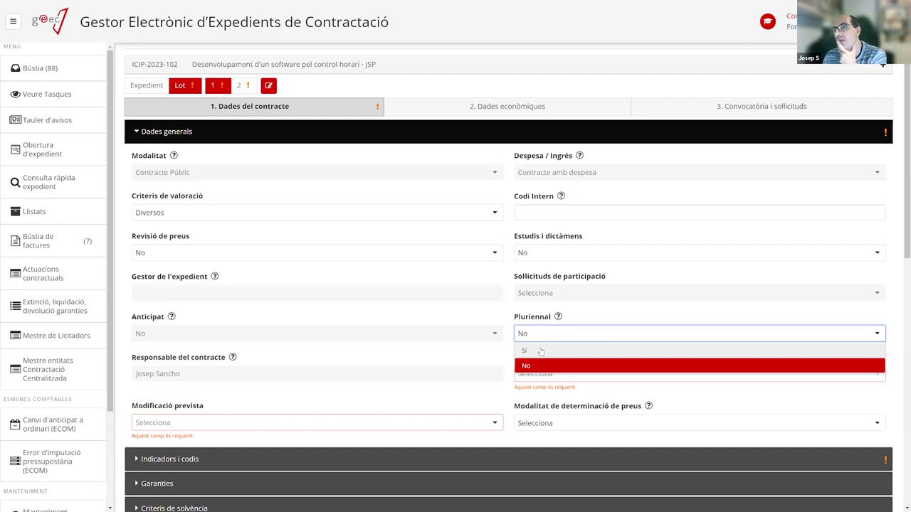
# Try Pluriennal Sí with Any fins a edited to 20, then revert Pluriennal to No.
pyautogui.click(541, 350)
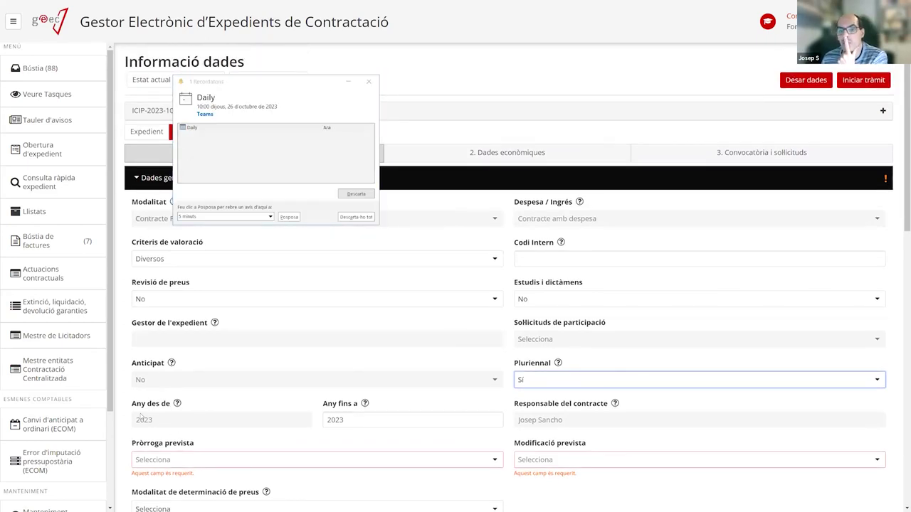
pyautogui.click(363, 419)
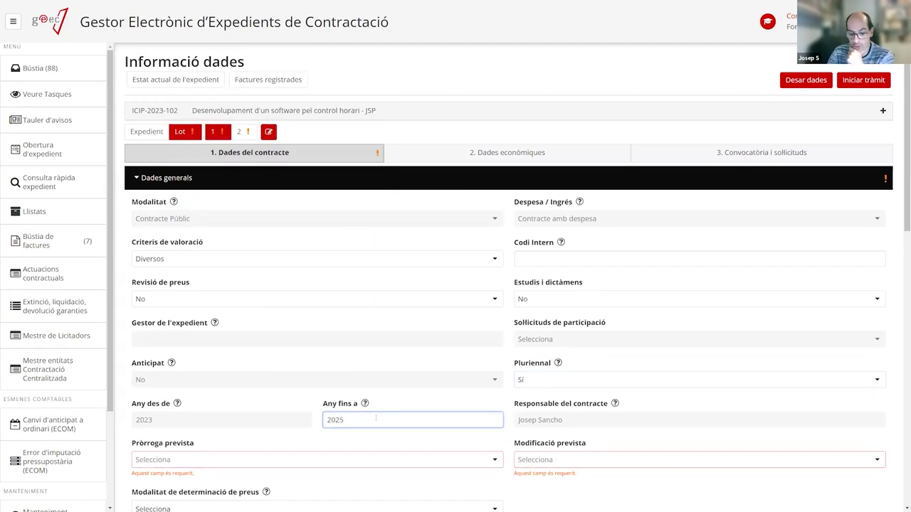
pyautogui.press('BackSpace')
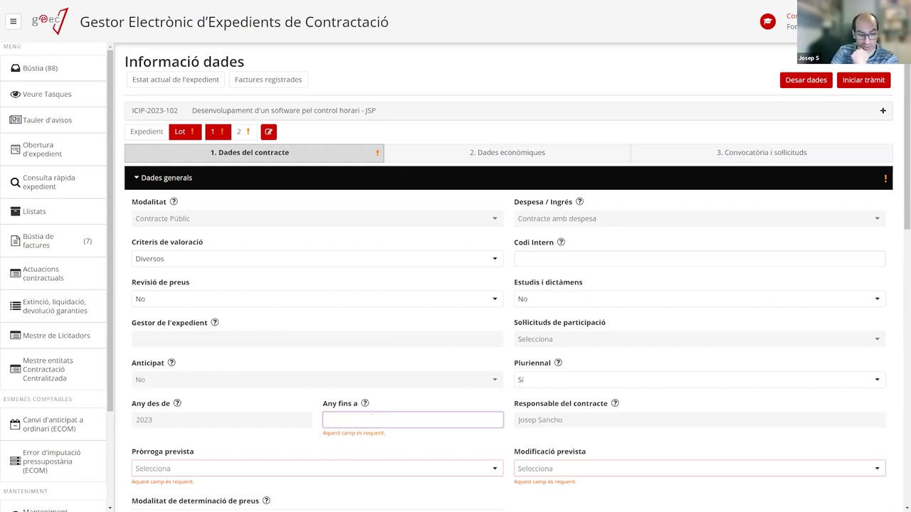
pyautogui.write('20')
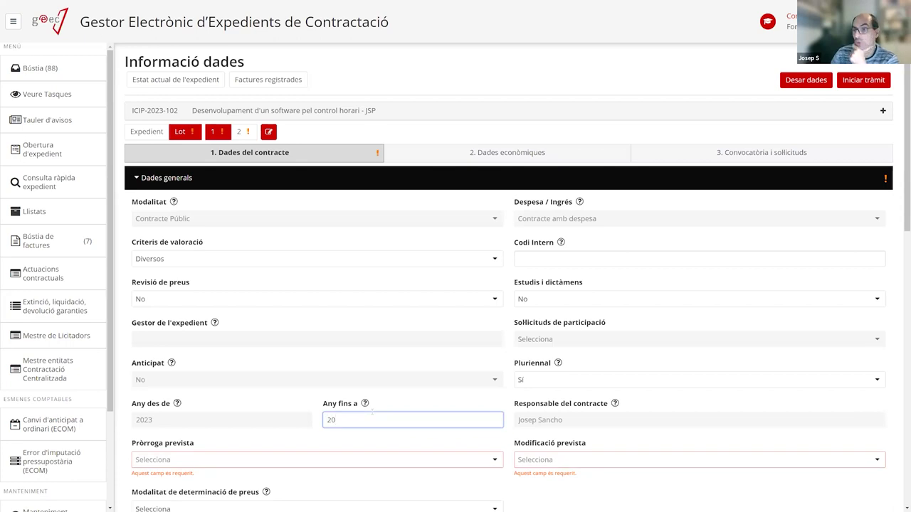
pyautogui.click(564, 380)
pyautogui.click(548, 412)
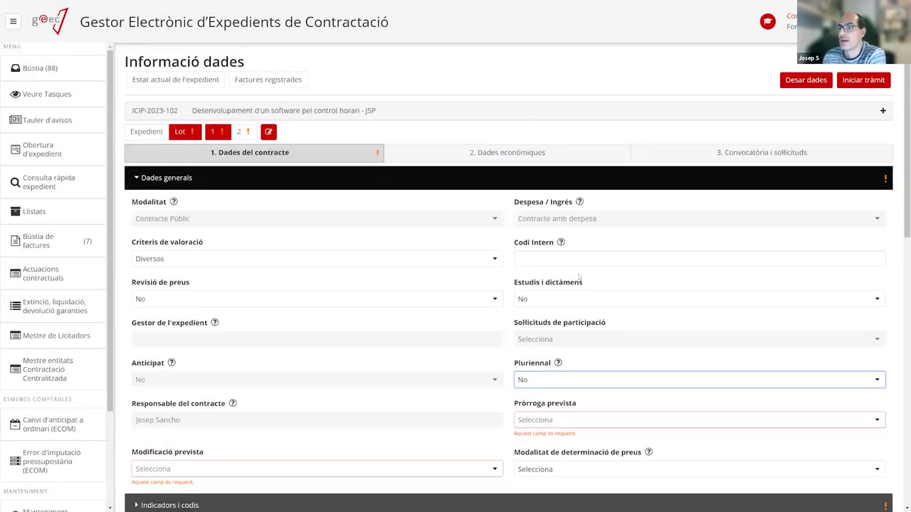
# Set Pròrroga prevista to No.
pyautogui.scroll(-1, 578, 350)
pyautogui.scroll(-1, 578, 350)
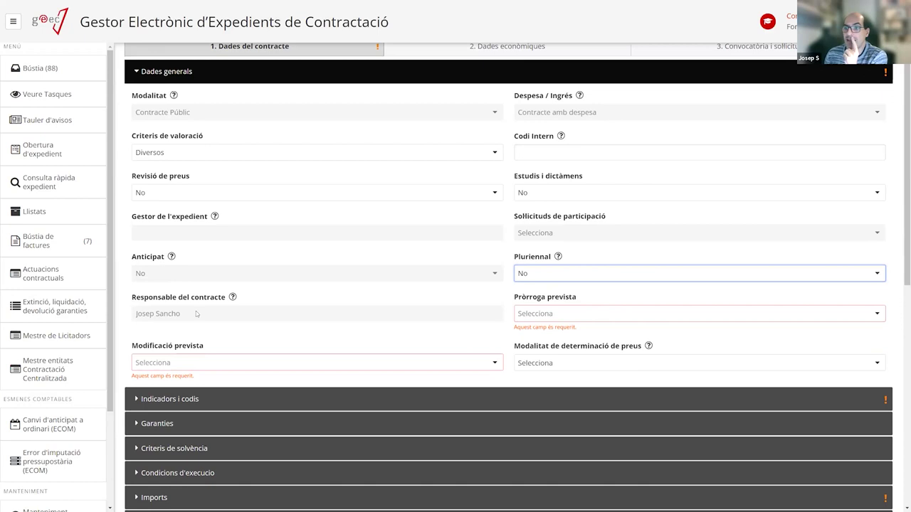
pyautogui.scroll(1, 194, 290)
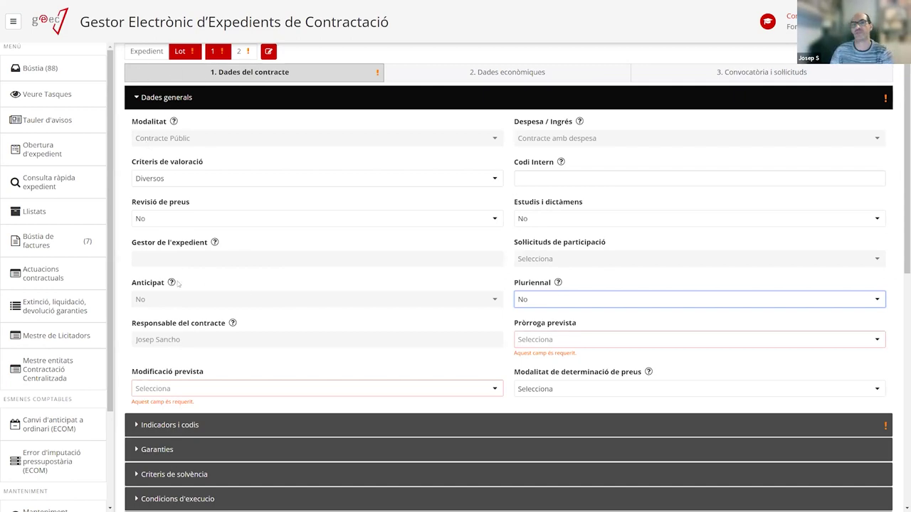
pyautogui.scroll(-1, 265, 139)
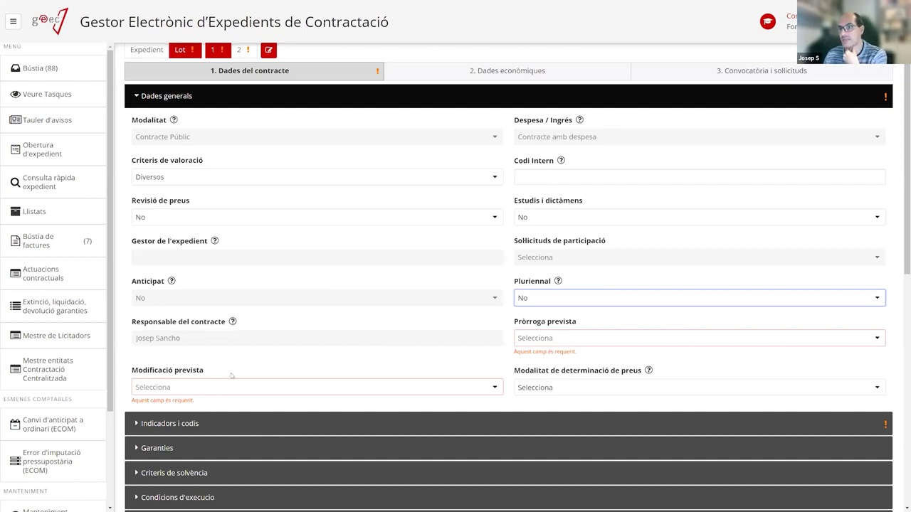
pyautogui.click(541, 340)
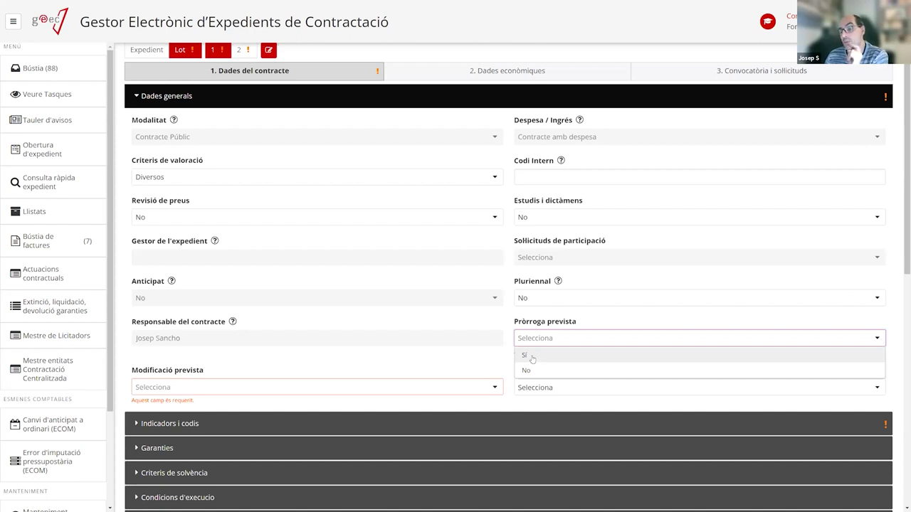
pyautogui.click(530, 371)
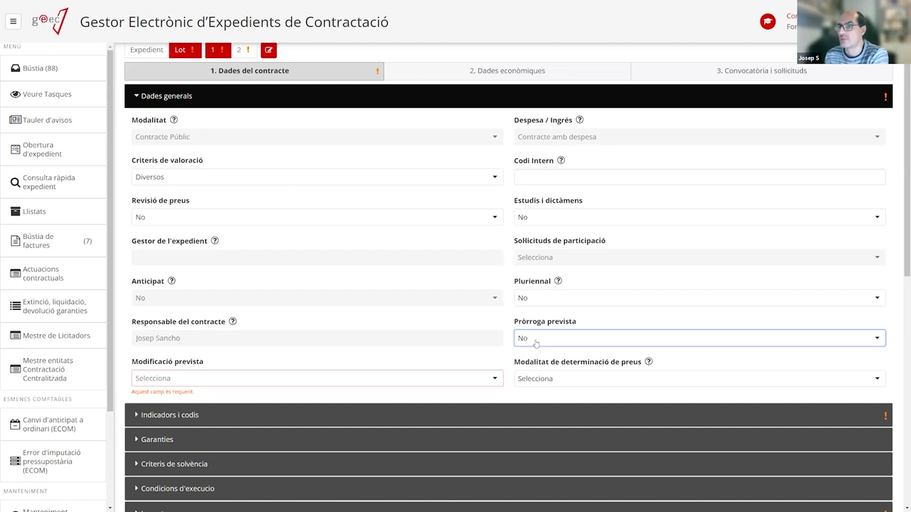
# Set Modificació prevista to No, after briefly switching it to Sí.
pyautogui.click(211, 381)
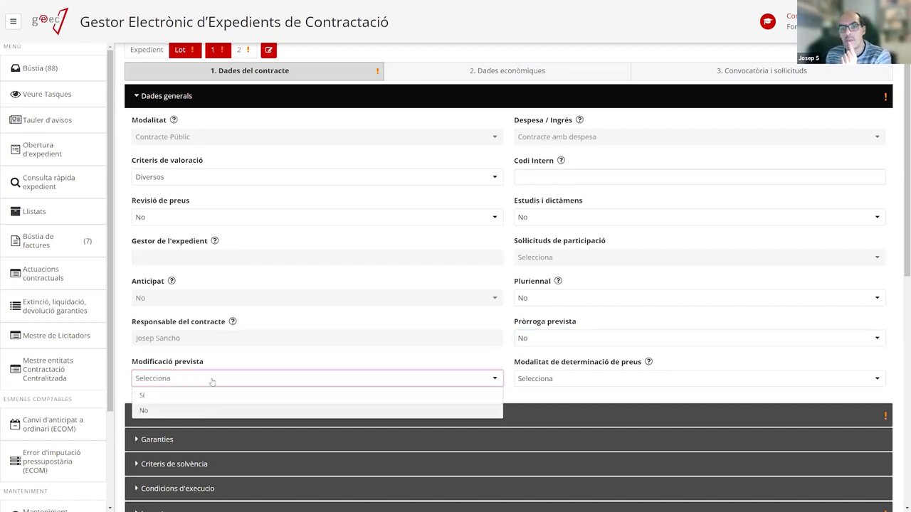
pyautogui.click(161, 410)
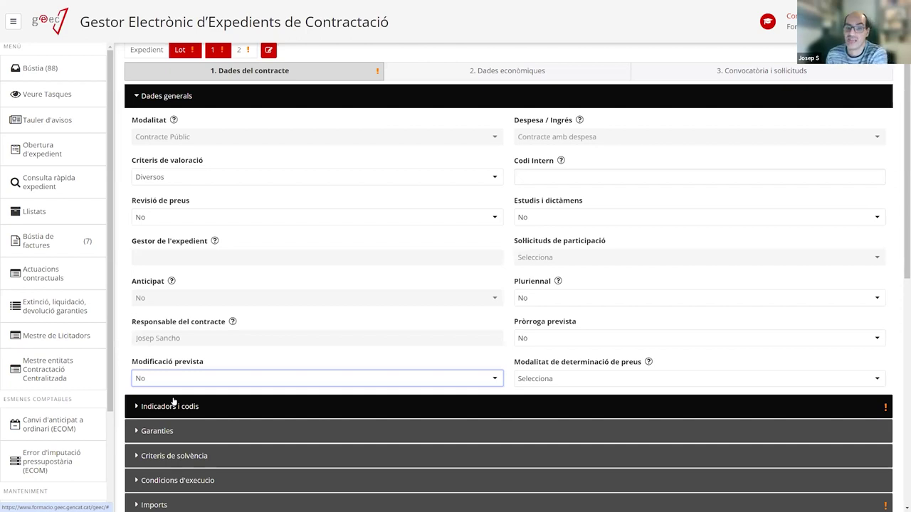
pyautogui.click(350, 377)
pyautogui.click(197, 396)
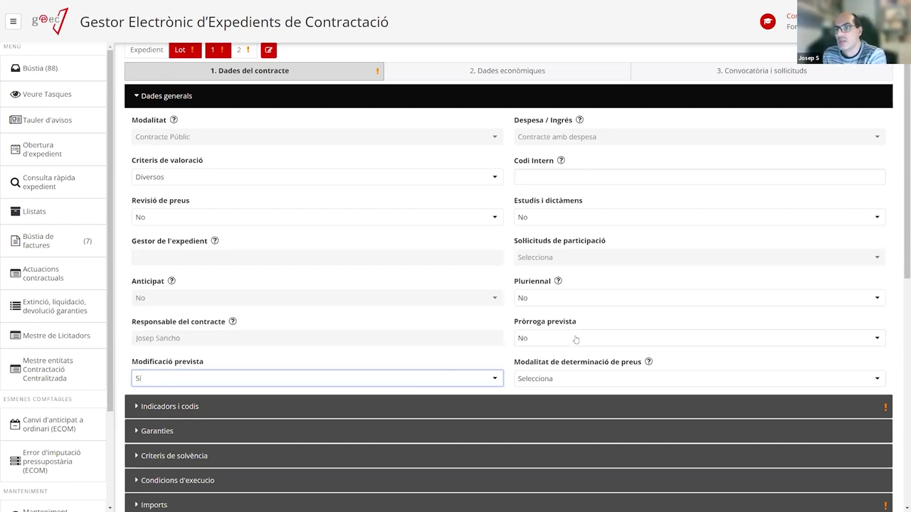
pyautogui.click(391, 381)
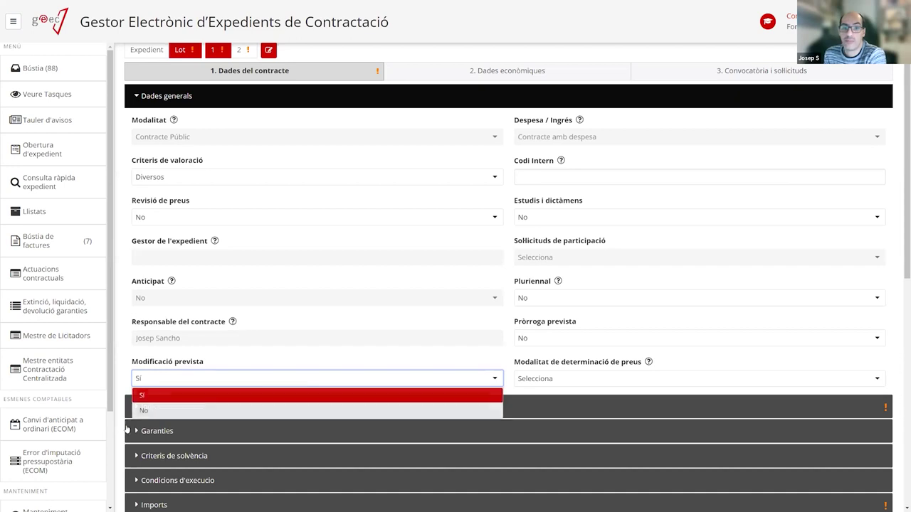
pyautogui.click(146, 411)
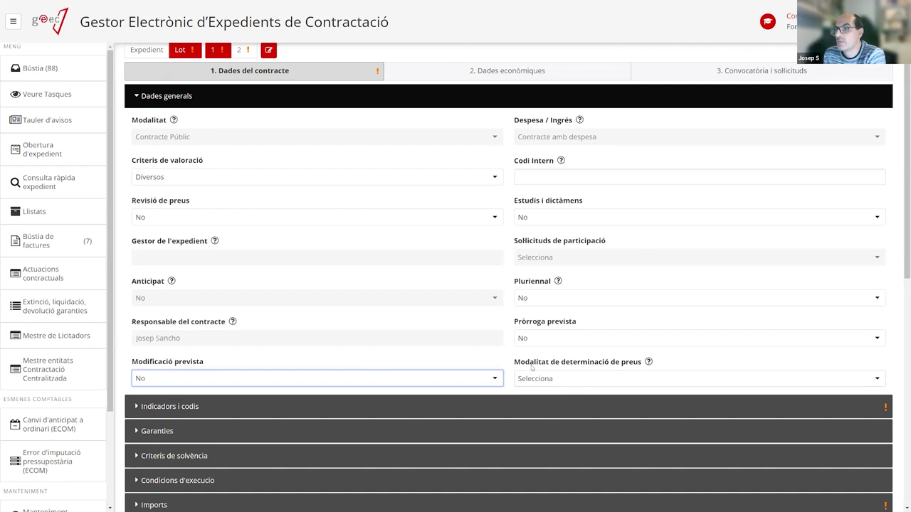
pyautogui.moveTo(648, 362)
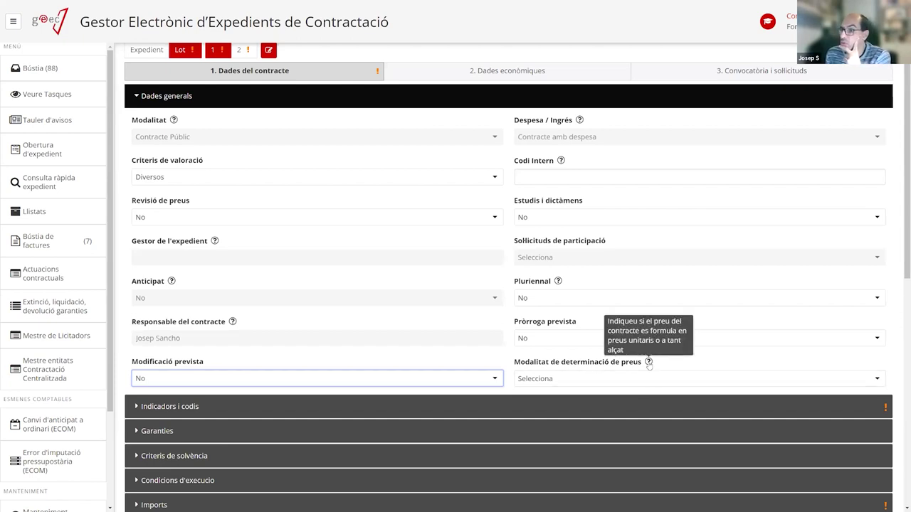
# Browse the Modalitat de determinació de preus options and close the list unchanged.
pyautogui.click(635, 378)
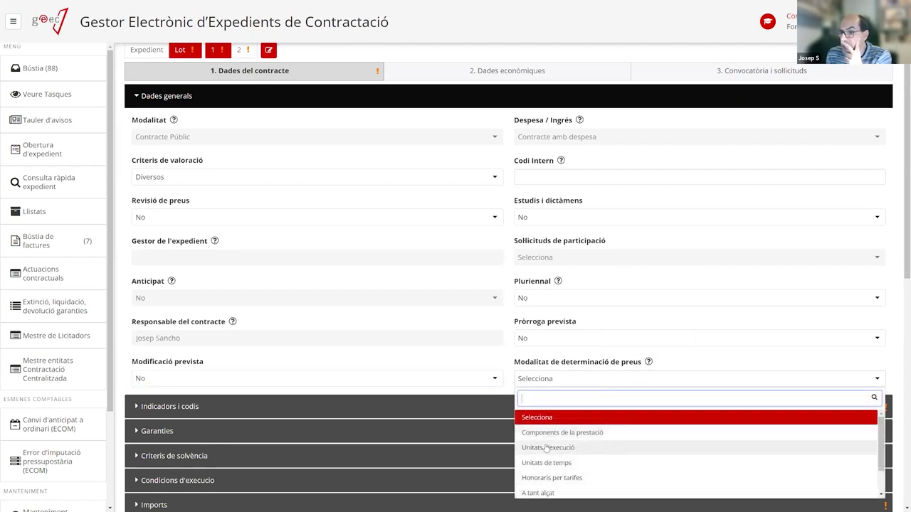
pyautogui.scroll(-1, 576, 461)
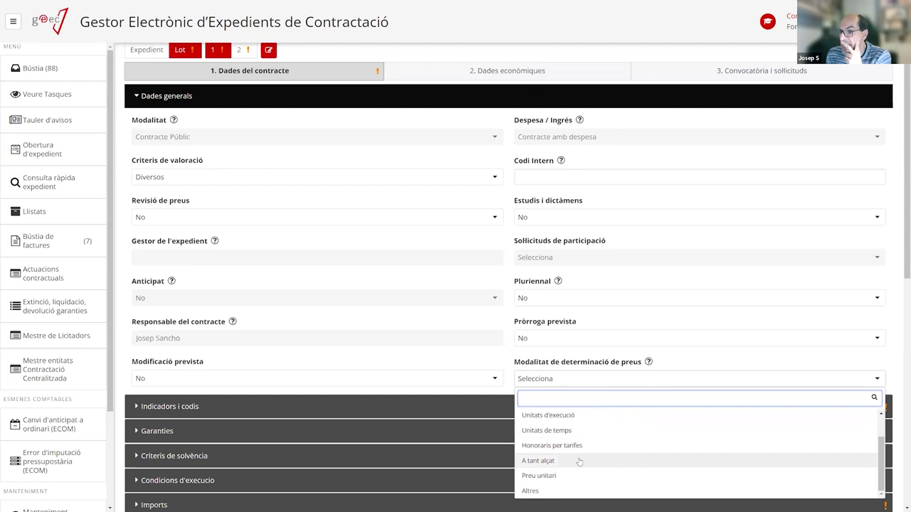
pyautogui.scroll(3, 562, 466)
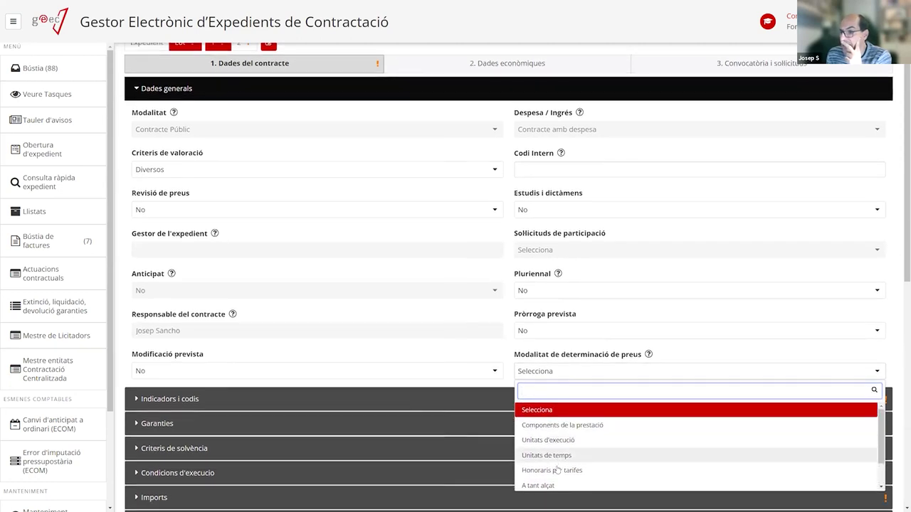
pyautogui.scroll(-3, 563, 462)
pyautogui.scroll(4, 562, 285)
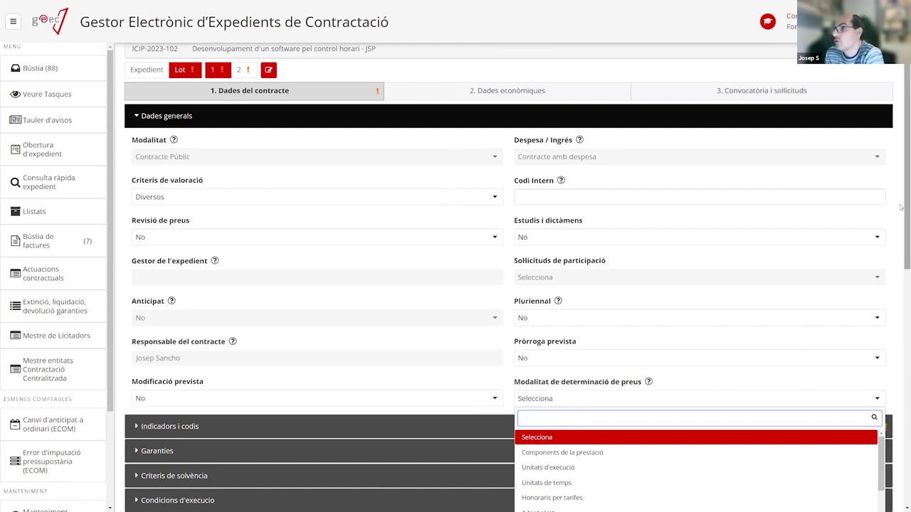
pyautogui.scroll(-1, 900, 207)
pyautogui.scroll(-2, 628, 357)
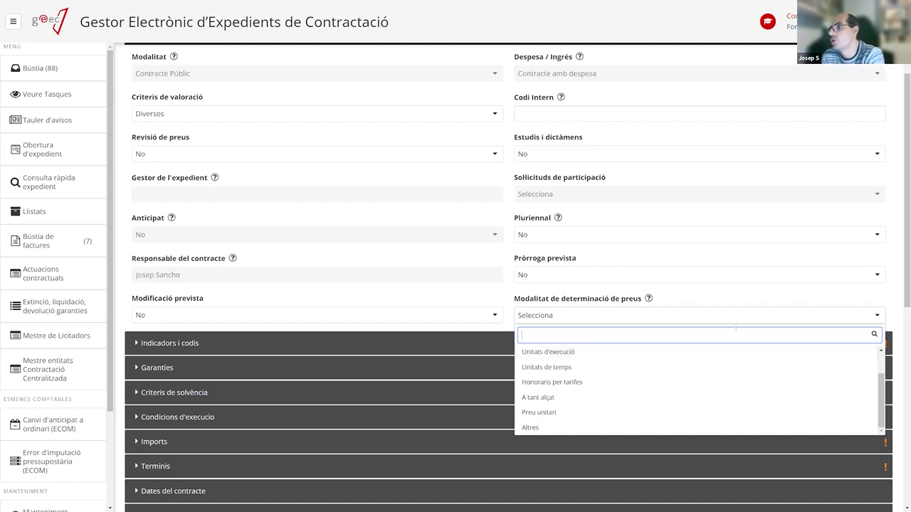
pyautogui.scroll(-1, 890, 249)
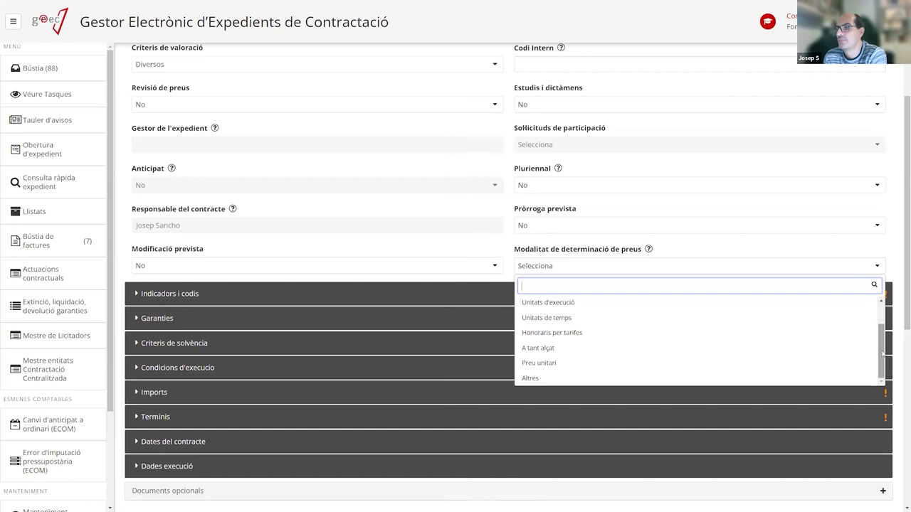
pyautogui.click(654, 242)
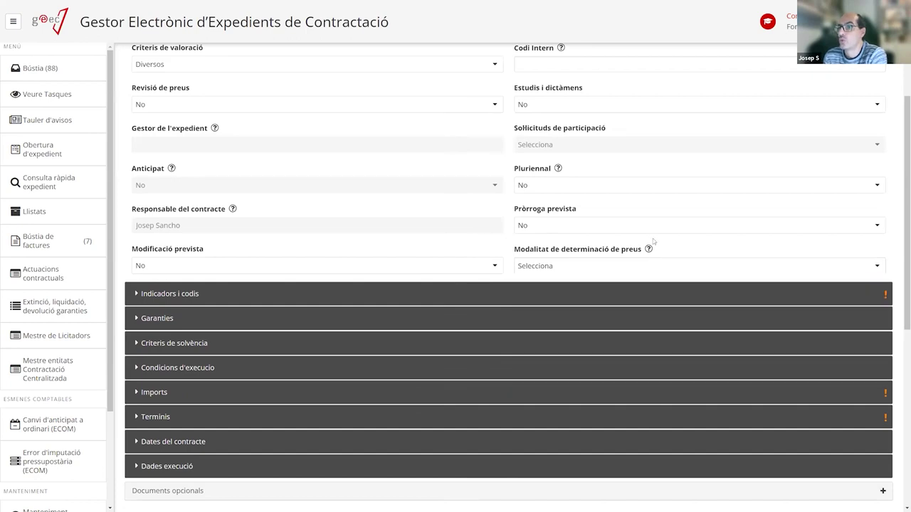
# Expand the Indicadors i codis section of lot 1's contract data.
pyautogui.scroll(3, 653, 248)
pyautogui.scroll(1, 653, 248)
pyautogui.scroll(-4, 654, 248)
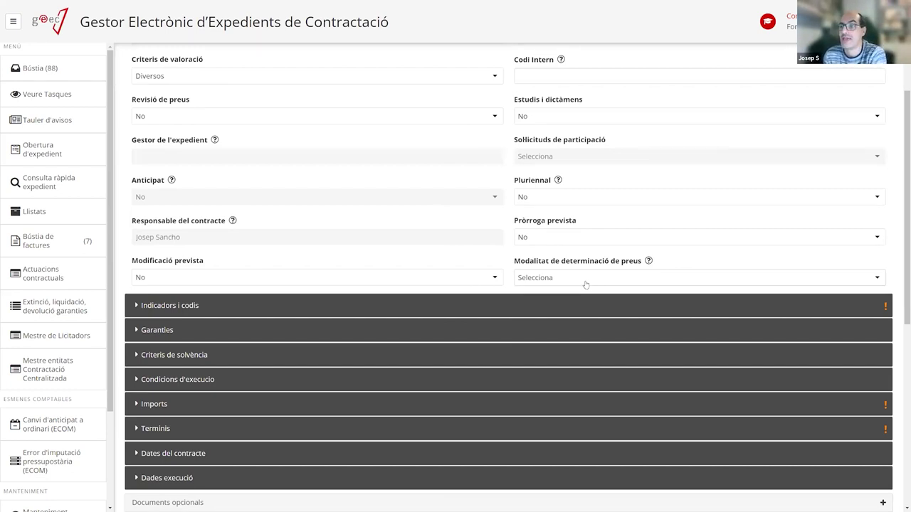
pyautogui.click(584, 281)
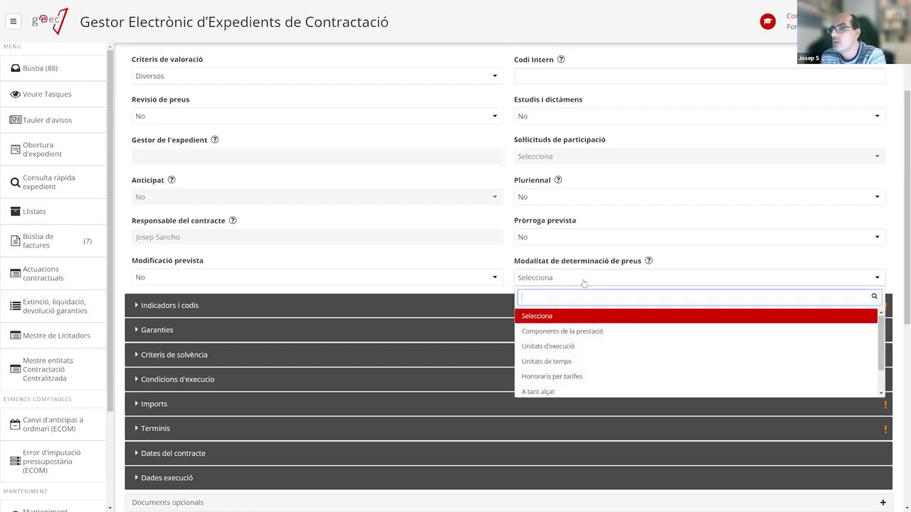
pyautogui.click(580, 280)
pyautogui.click(218, 305)
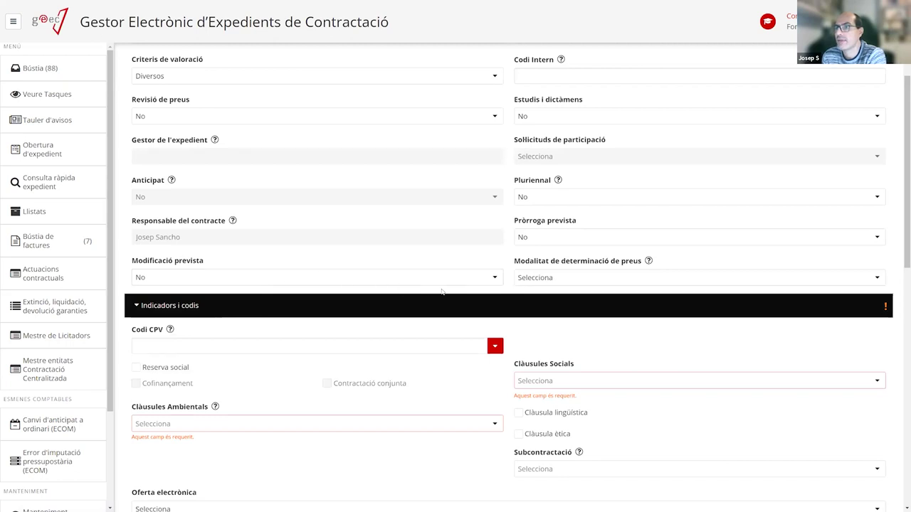
# Choose A tant alçat as lot 1's Modalitat de determinació de preus.
pyautogui.click(569, 279)
pyautogui.scroll(-1, 565, 378)
pyautogui.scroll(-1, 565, 378)
pyautogui.click(548, 350)
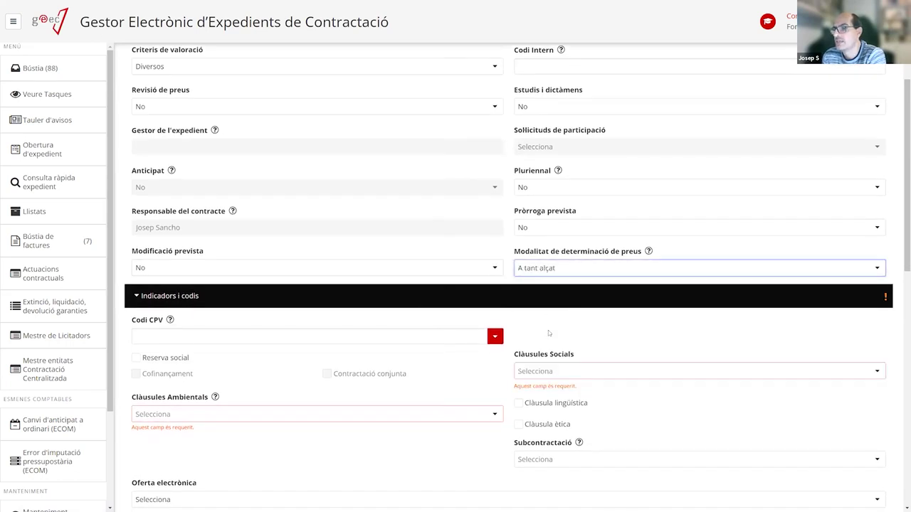
pyautogui.scroll(-2, 213, 310)
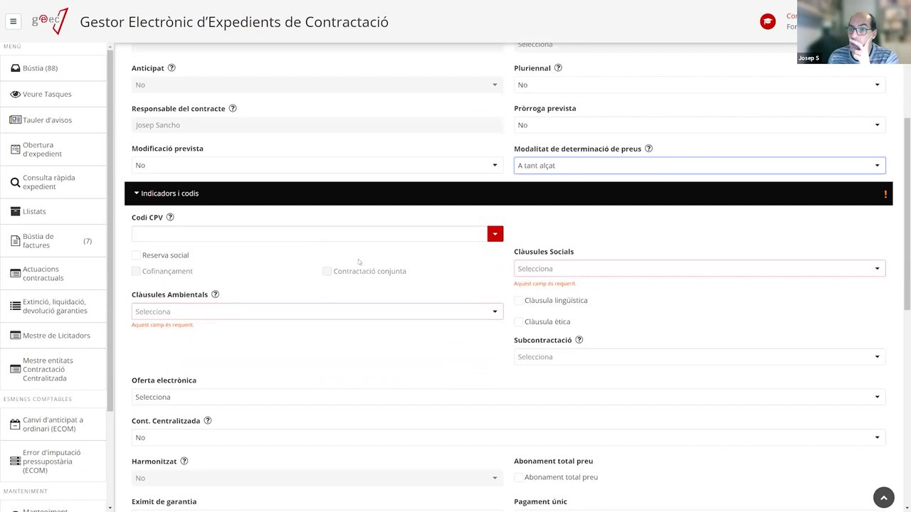
pyautogui.scroll(4, 412, 232)
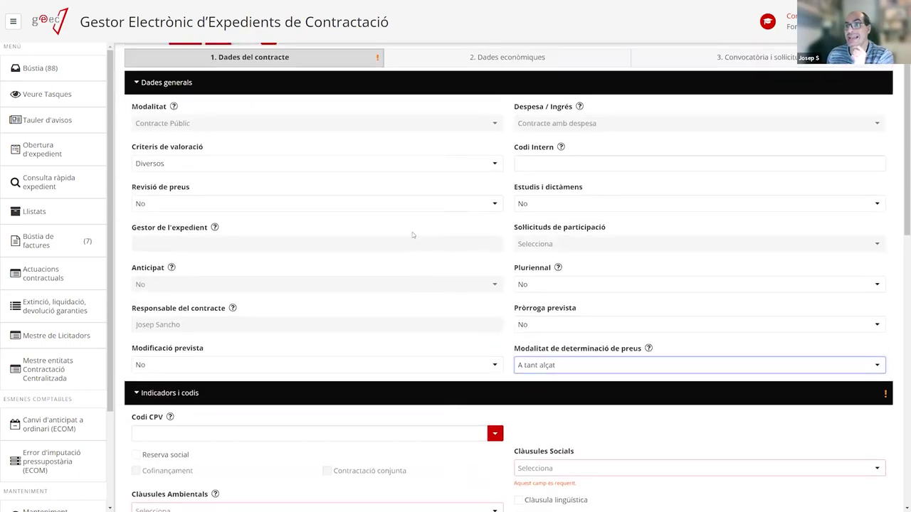
pyautogui.scroll(2, 412, 232)
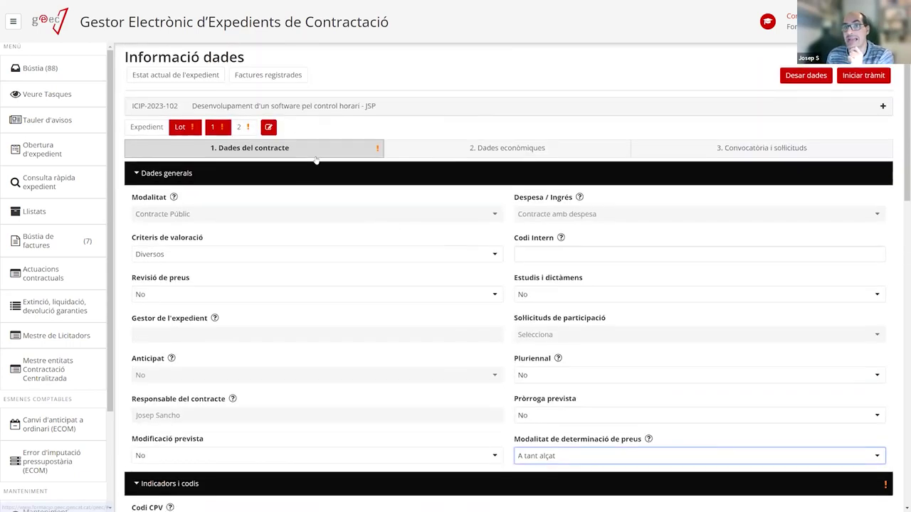
pyautogui.scroll(-5, 356, 214)
pyautogui.scroll(4, 398, 270)
pyautogui.scroll(1, 399, 267)
pyautogui.scroll(-3, 386, 285)
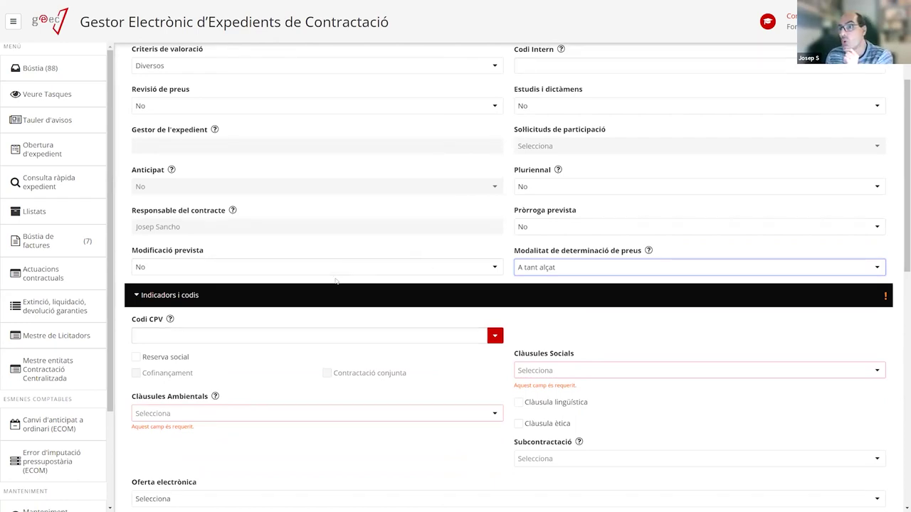
pyautogui.scroll(-1, 199, 313)
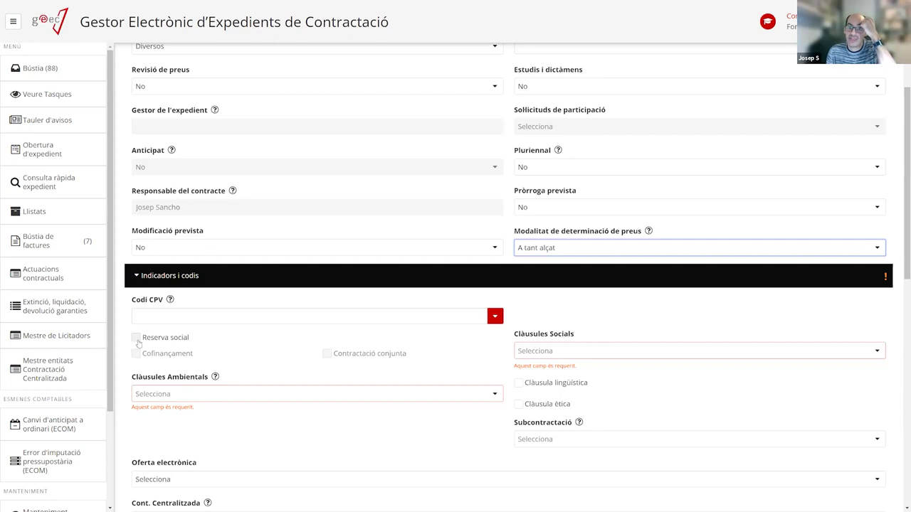
# Set Clàusules Socials to Sí with Formació treballadors, Conciliació laboral, personal i familiar, and Millora condicions laborals.
pyautogui.click(565, 351)
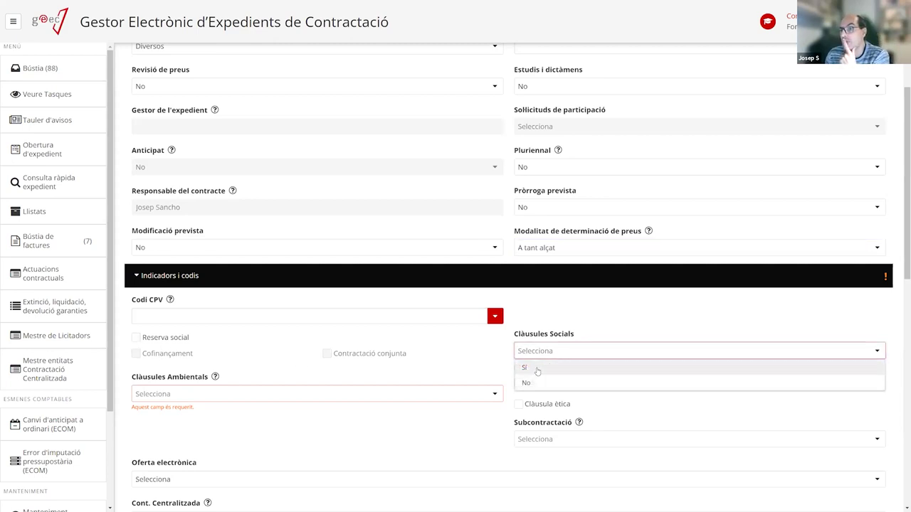
pyautogui.click(537, 368)
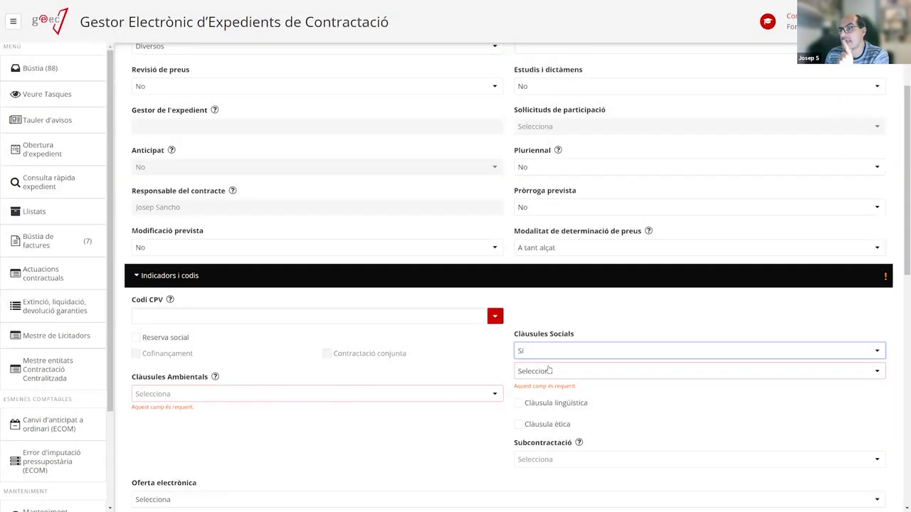
pyautogui.click(541, 370)
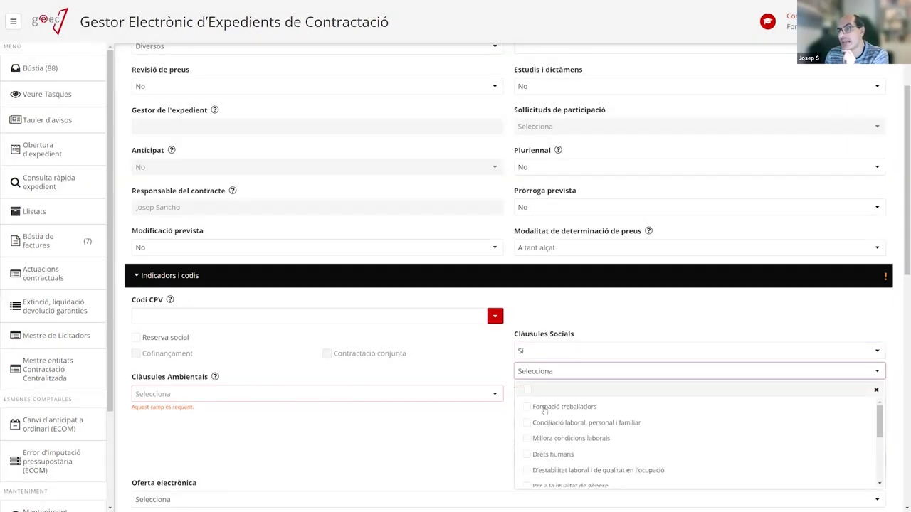
pyautogui.click(530, 407)
pyautogui.click(529, 422)
pyautogui.click(530, 439)
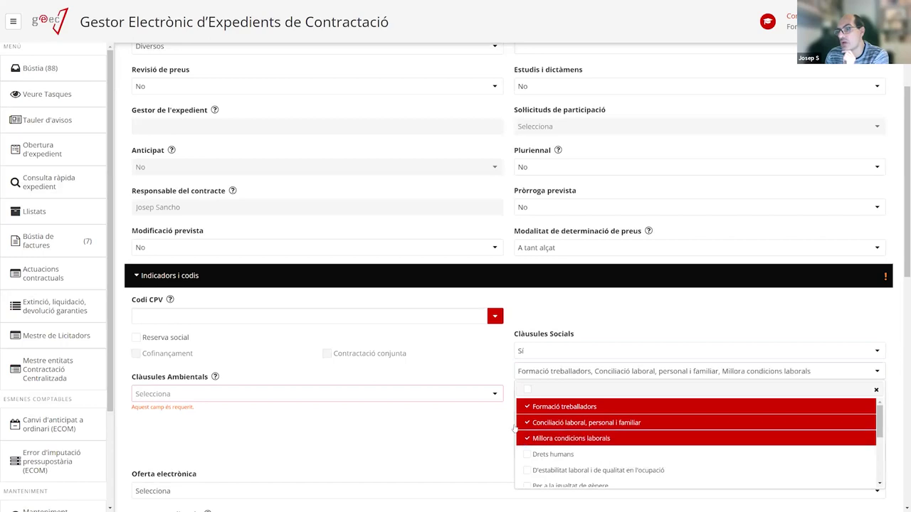
pyautogui.click(466, 351)
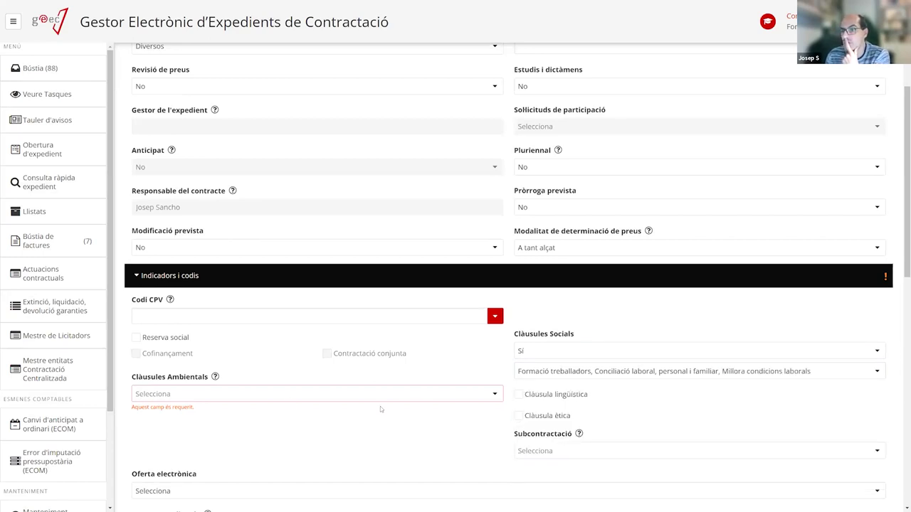
# Set Clàusules Ambientals to No.
pyautogui.click(164, 399)
pyautogui.click(163, 425)
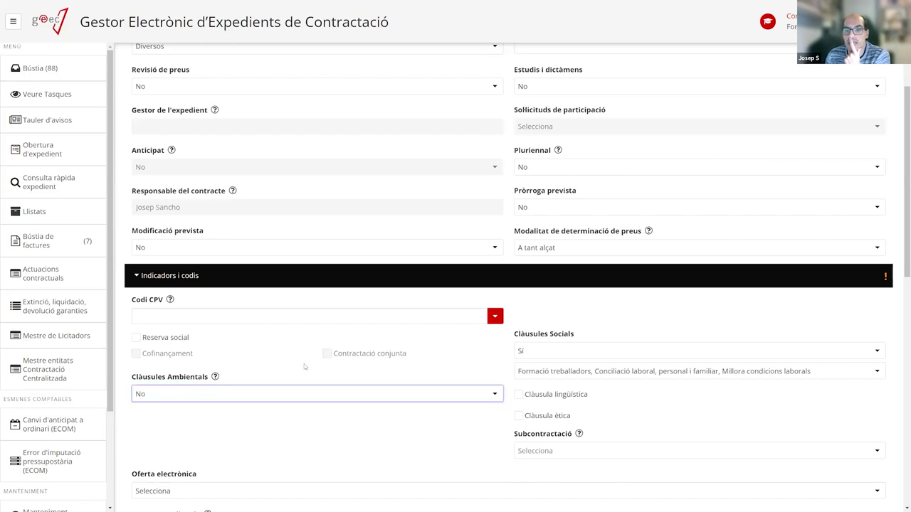
pyautogui.scroll(-2, 454, 363)
# Set Subcontractació to No for lot 1.
pyautogui.click(547, 320)
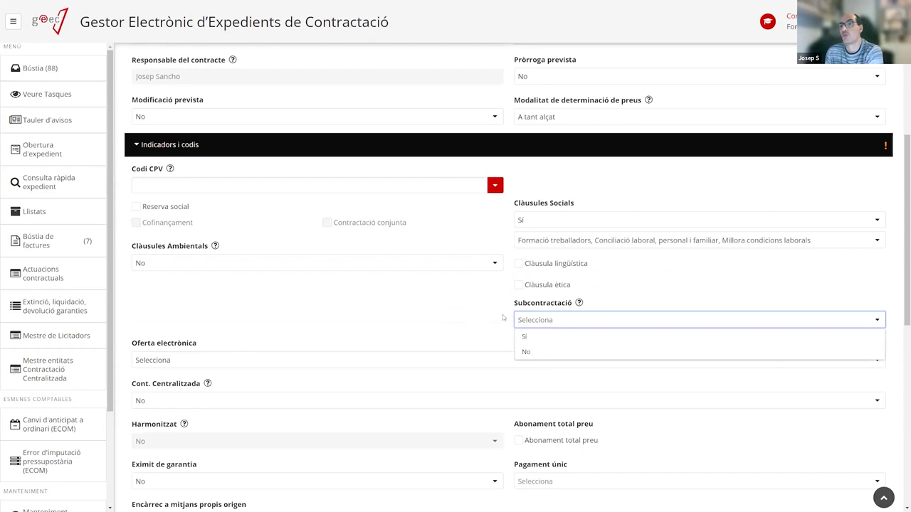
pyautogui.moveTo(579, 305)
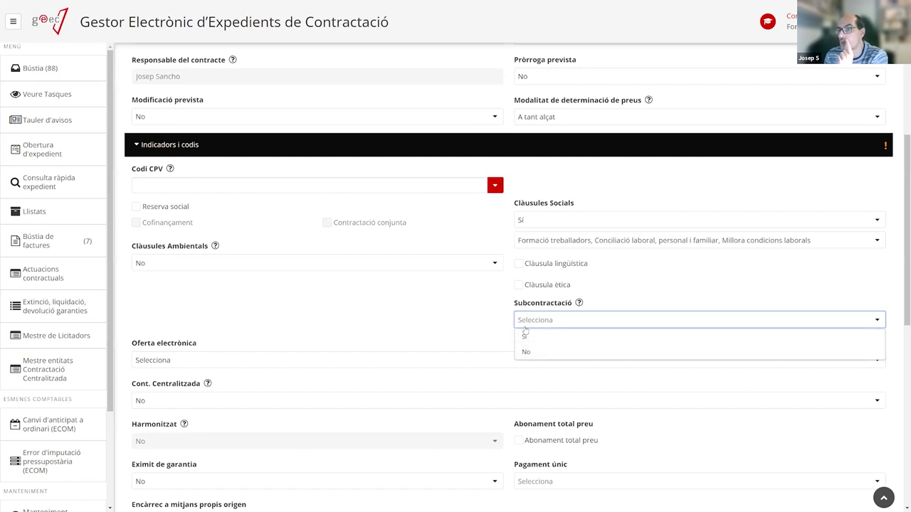
pyautogui.click(526, 352)
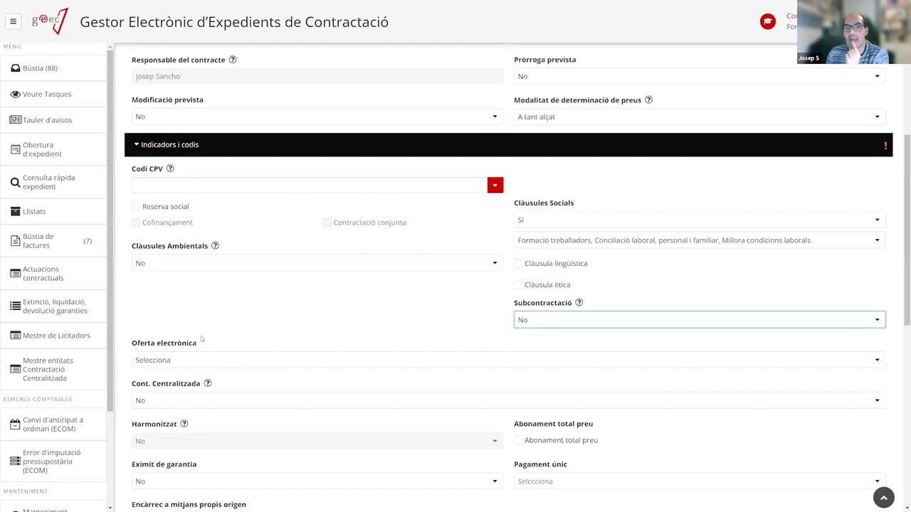
# Check the Oferta electrònica options, leaving the field unselected.
pyautogui.click(206, 363)
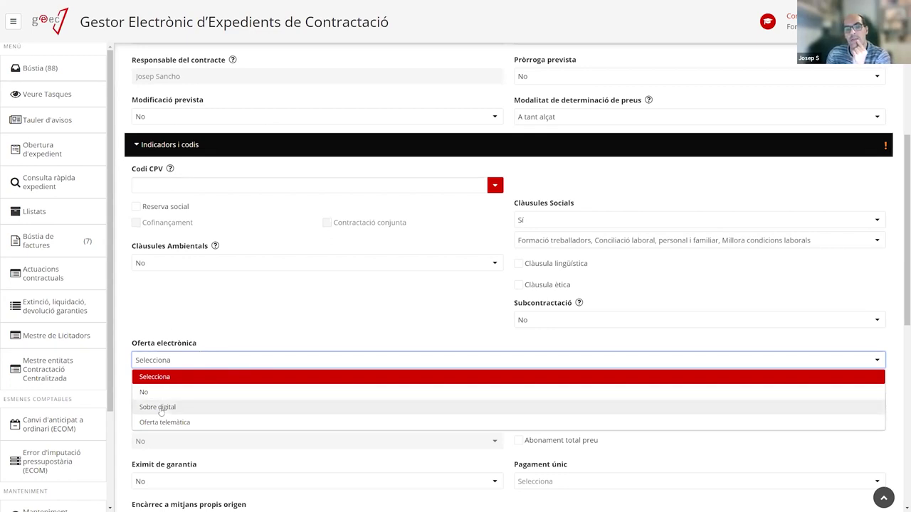
pyautogui.click(217, 322)
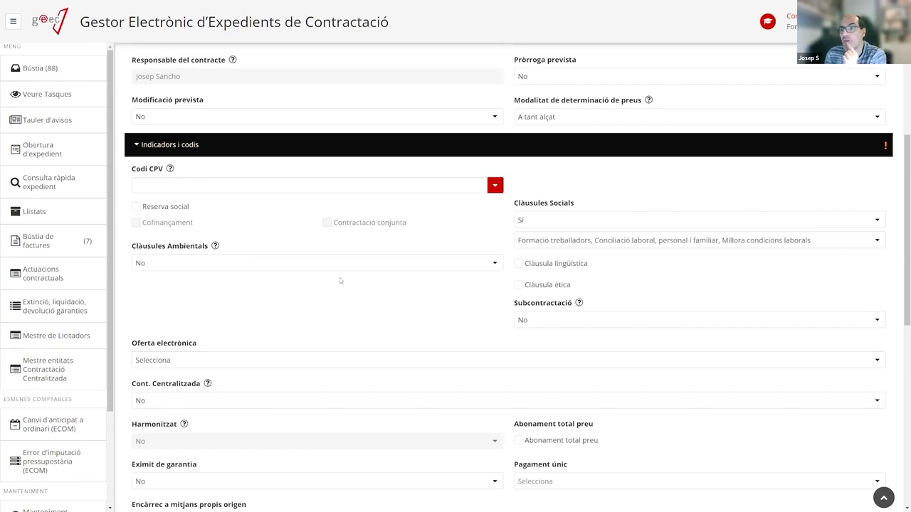
pyautogui.click(167, 361)
pyautogui.click(167, 361)
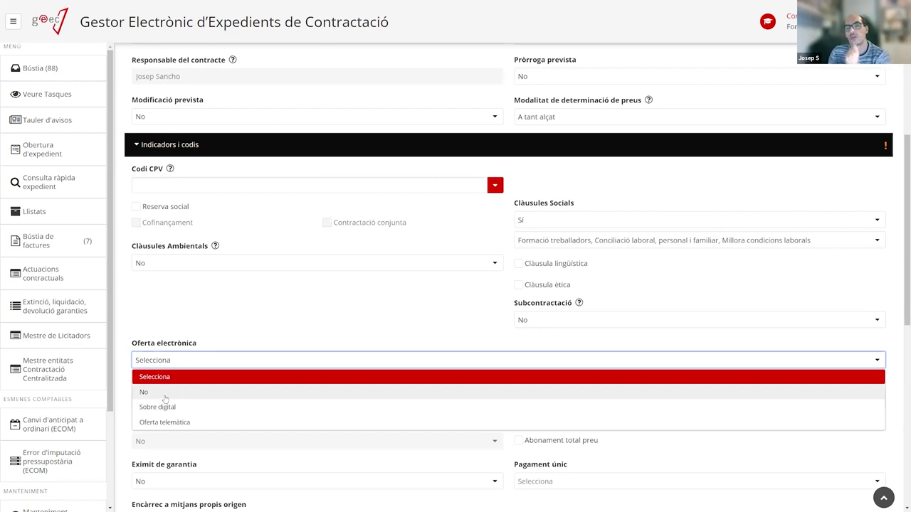
pyautogui.click(254, 307)
pyautogui.scroll(-1, 210, 333)
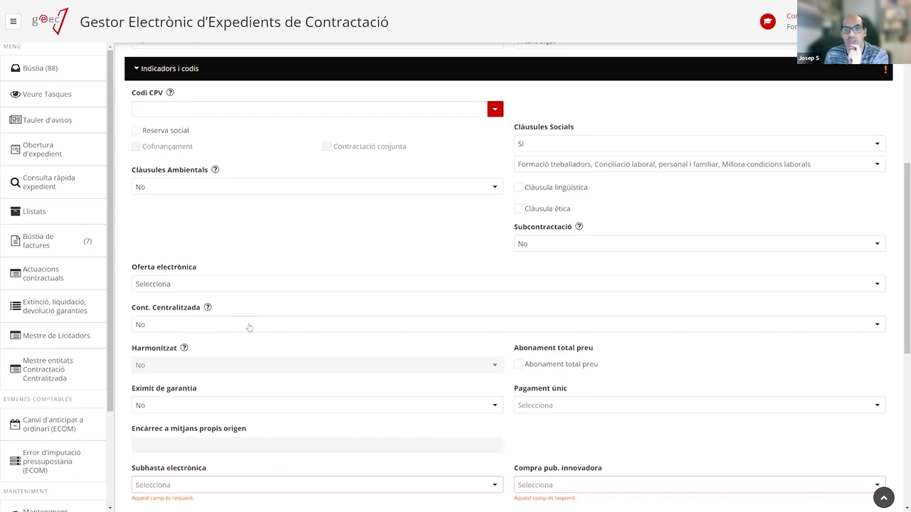
pyautogui.scroll(-1, 225, 323)
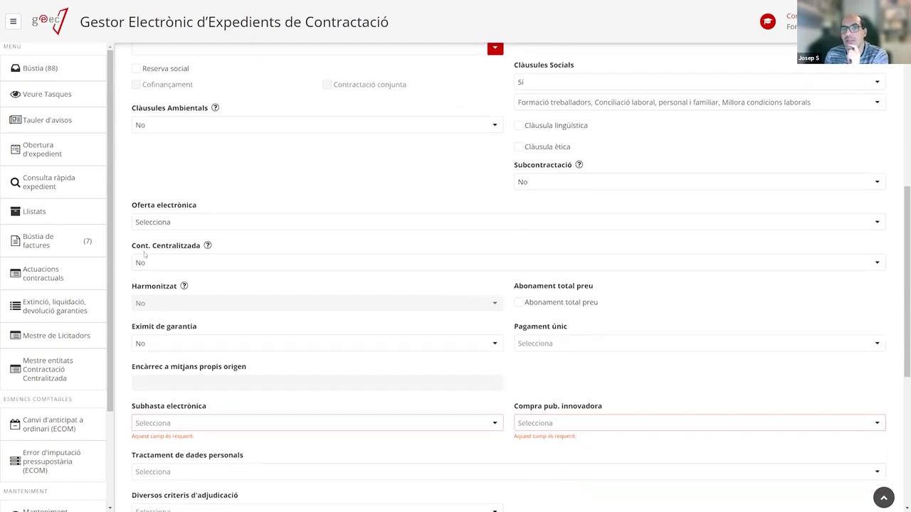
pyautogui.scroll(1, 240, 268)
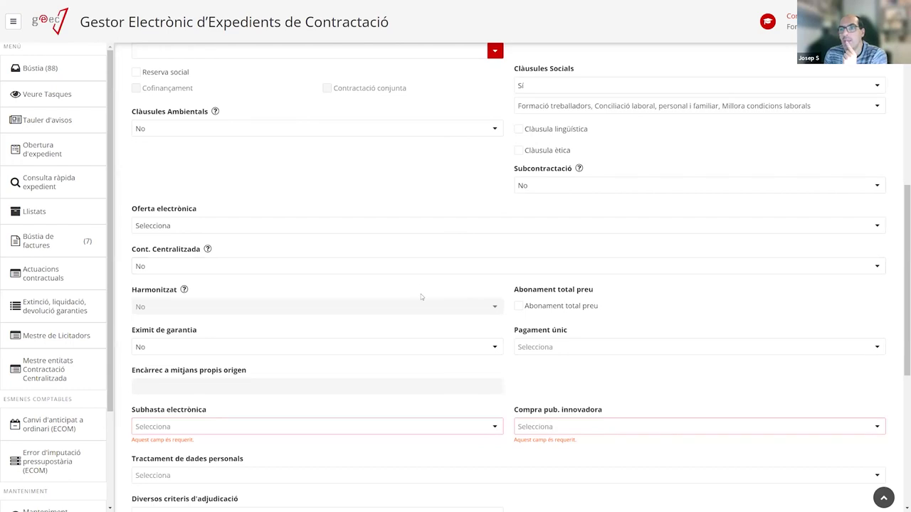
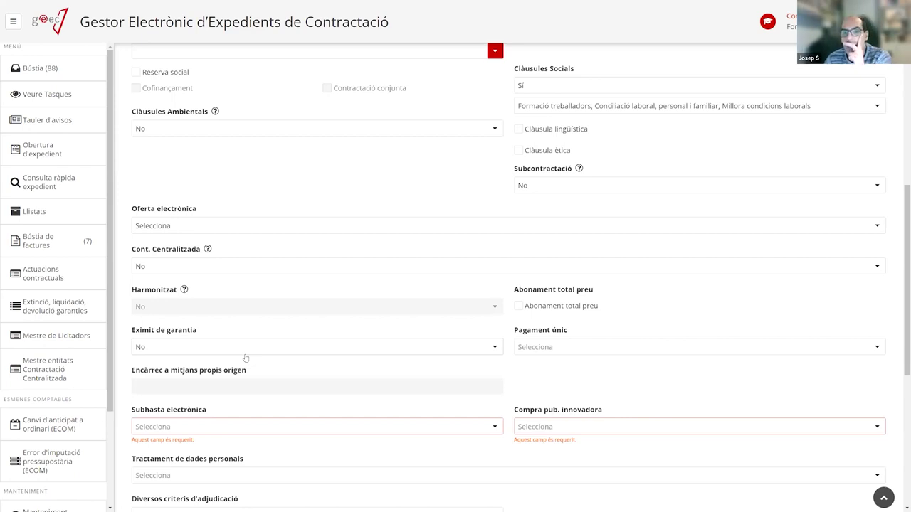
# Try Sí for Eximit de garantia, then leave it set to No.
pyautogui.click(164, 348)
pyautogui.press('Return')
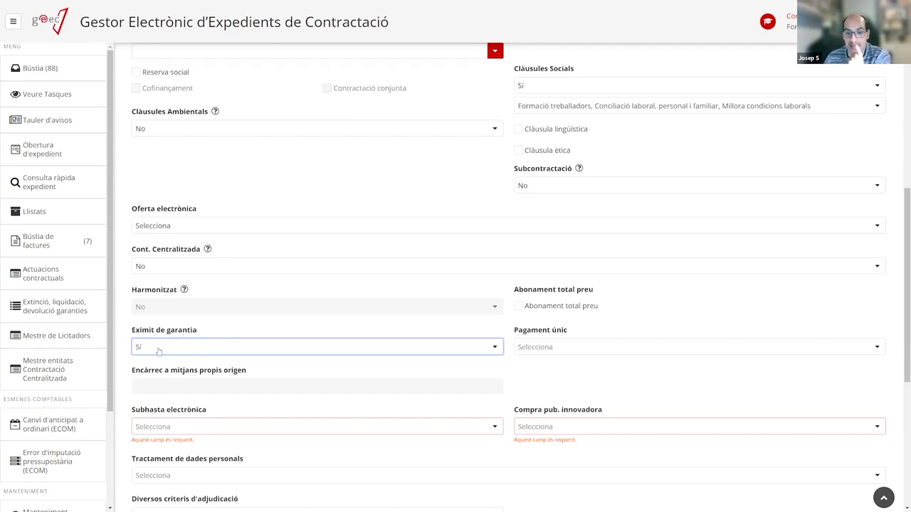
pyautogui.scroll(-5, 204, 349)
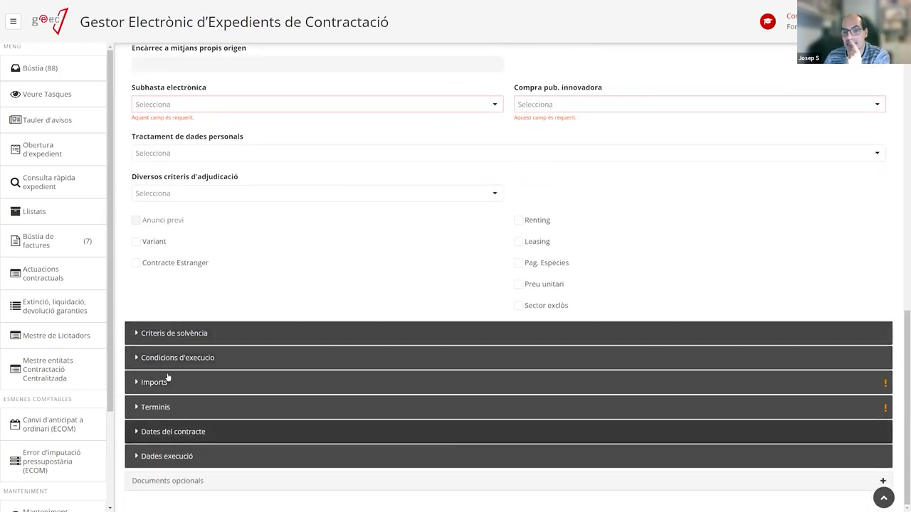
pyautogui.scroll(3, 178, 385)
pyautogui.click(142, 278)
pyautogui.click(168, 304)
pyautogui.scroll(-3, 226, 339)
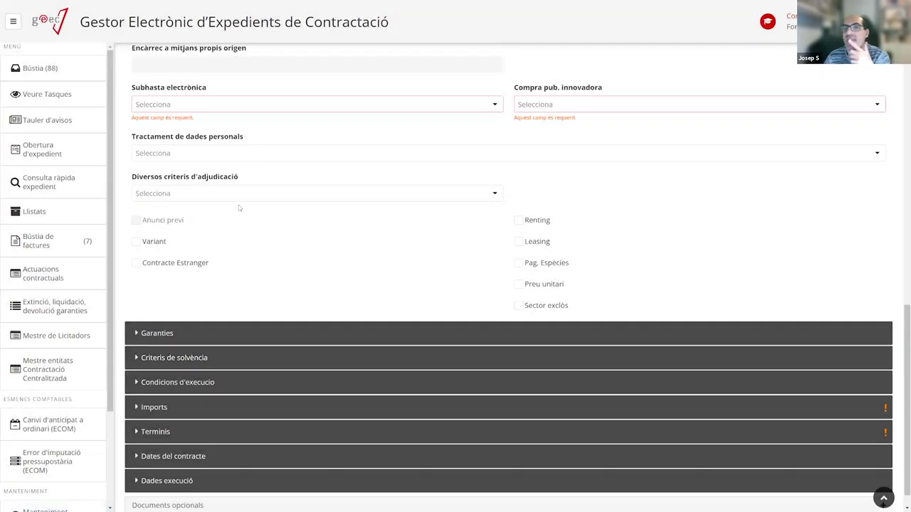
pyautogui.scroll(1, 184, 166)
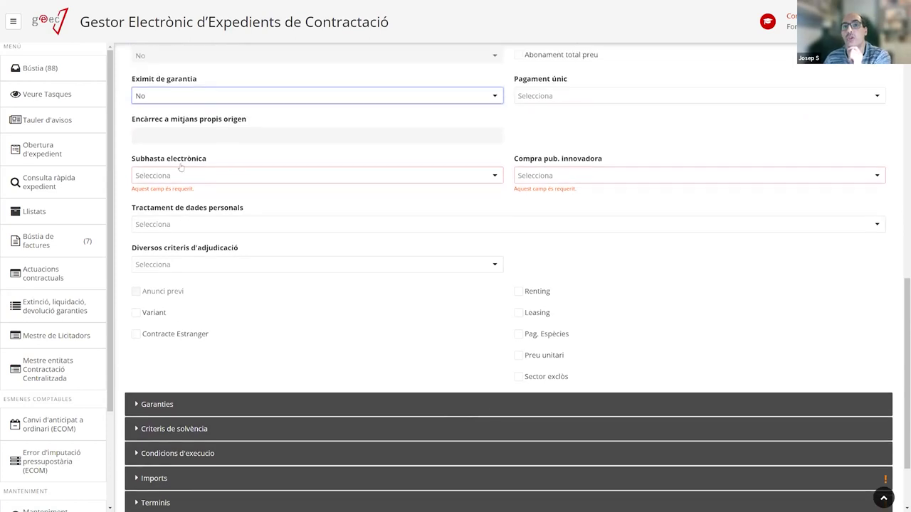
pyautogui.click(160, 100)
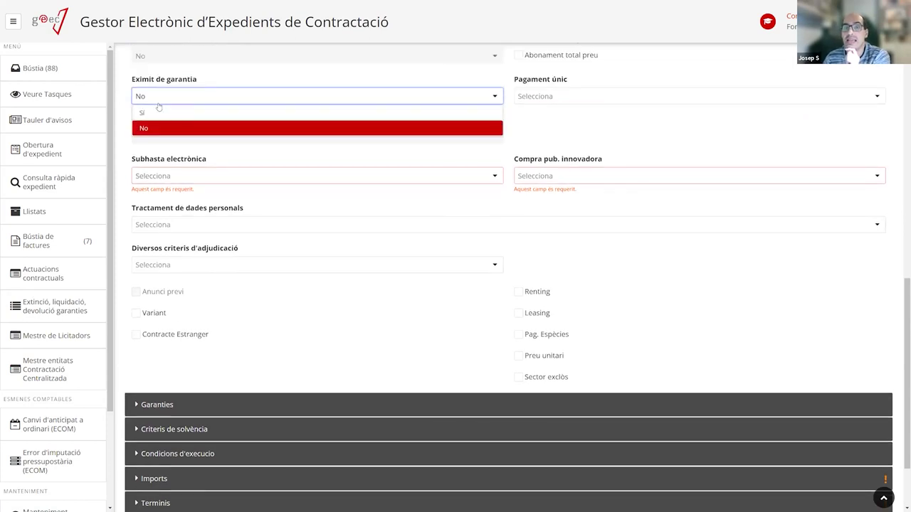
pyautogui.click(152, 114)
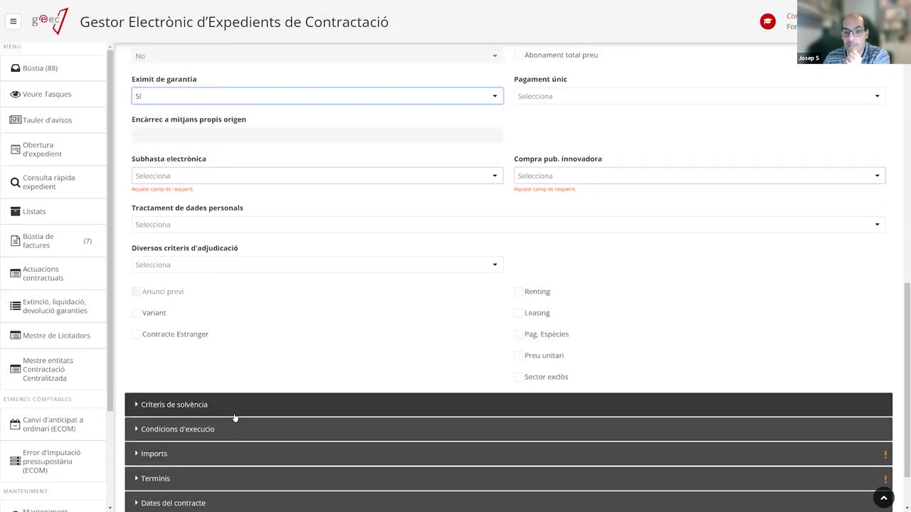
pyautogui.click(162, 96)
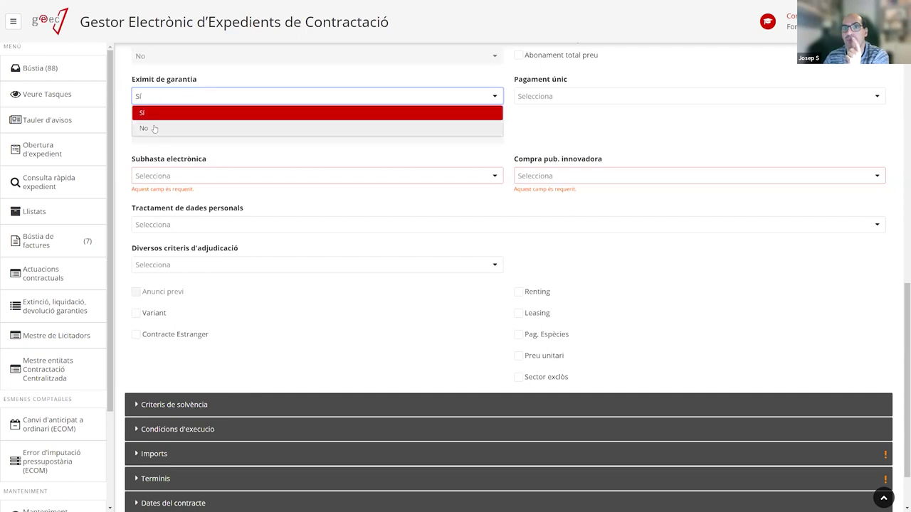
pyautogui.click(145, 128)
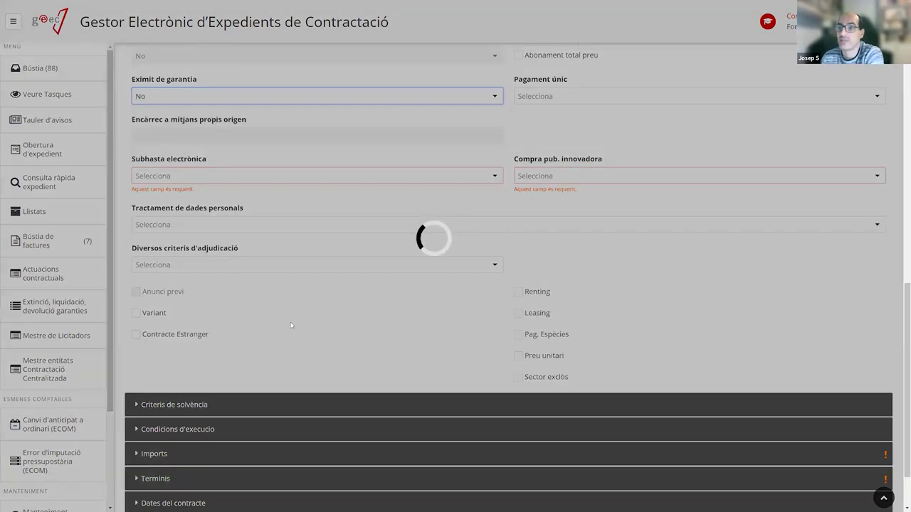
pyautogui.scroll(3, 287, 276)
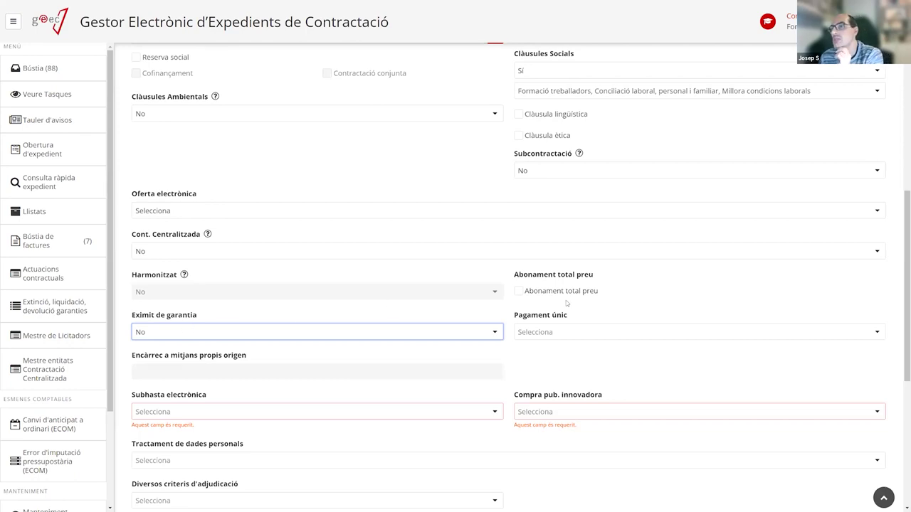
# Check the Pagament únic options, leaving the field unchanged.
pyautogui.click(536, 334)
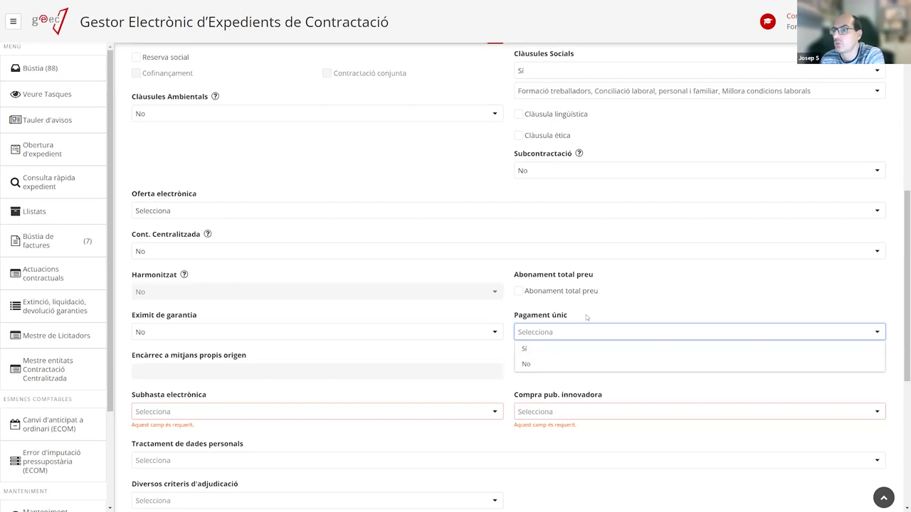
pyautogui.click(620, 308)
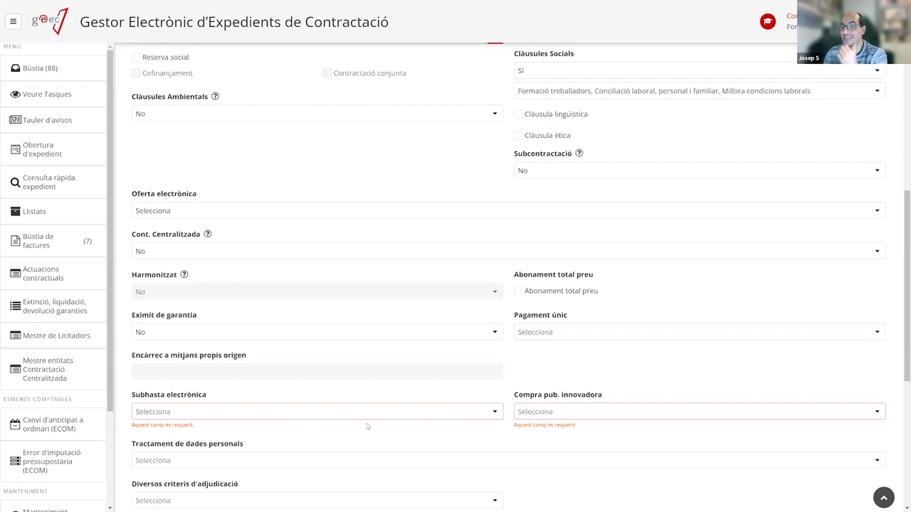
pyautogui.scroll(-5, 266, 362)
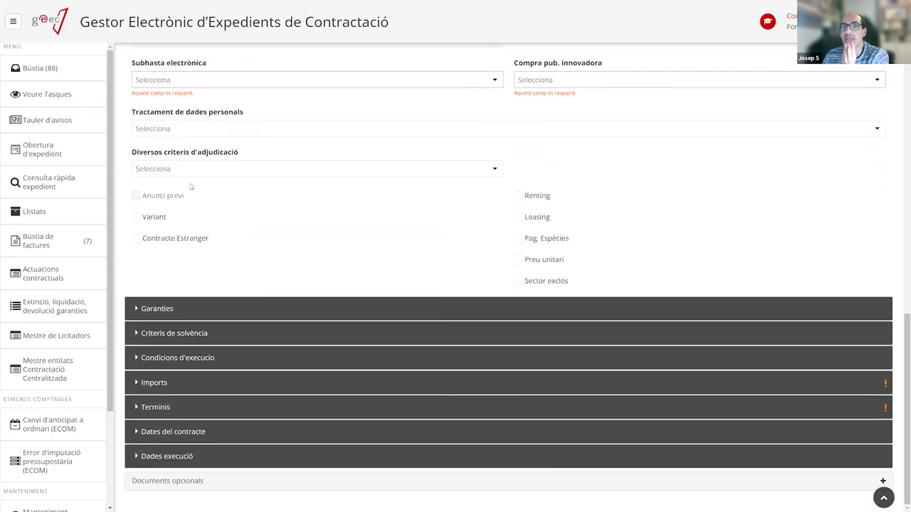
pyautogui.scroll(2, 190, 184)
# Set Subhasta electrònica, Compra pub. innovadora and Tractament de dades personals to No.
pyautogui.click(258, 239)
pyautogui.click(162, 266)
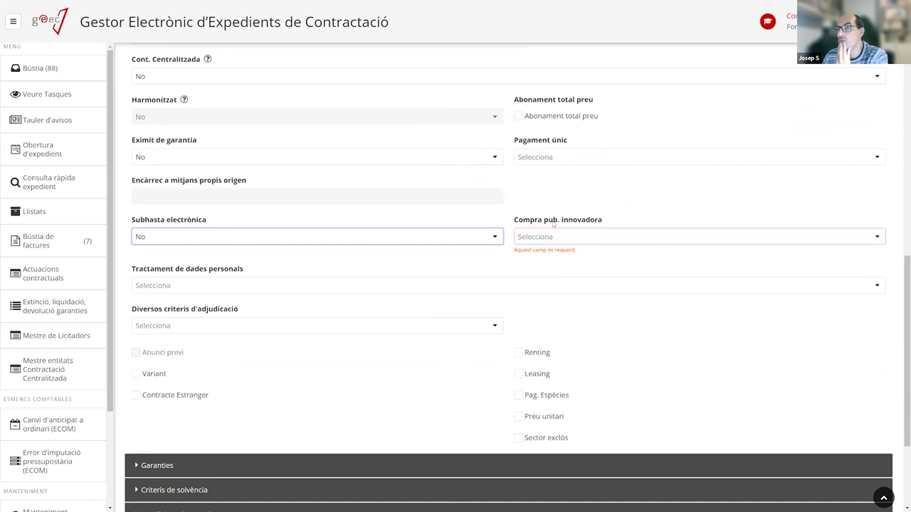
pyautogui.click(565, 240)
pyautogui.click(542, 276)
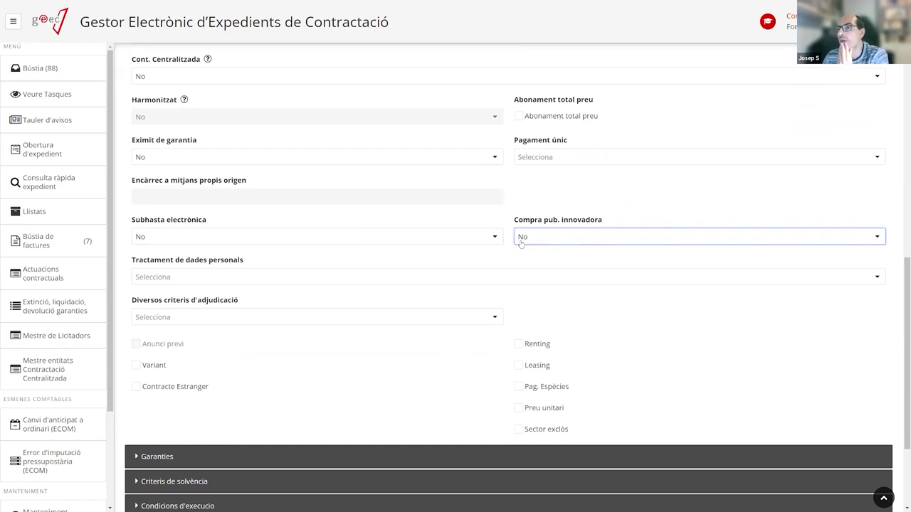
pyautogui.click(177, 278)
pyautogui.click(163, 307)
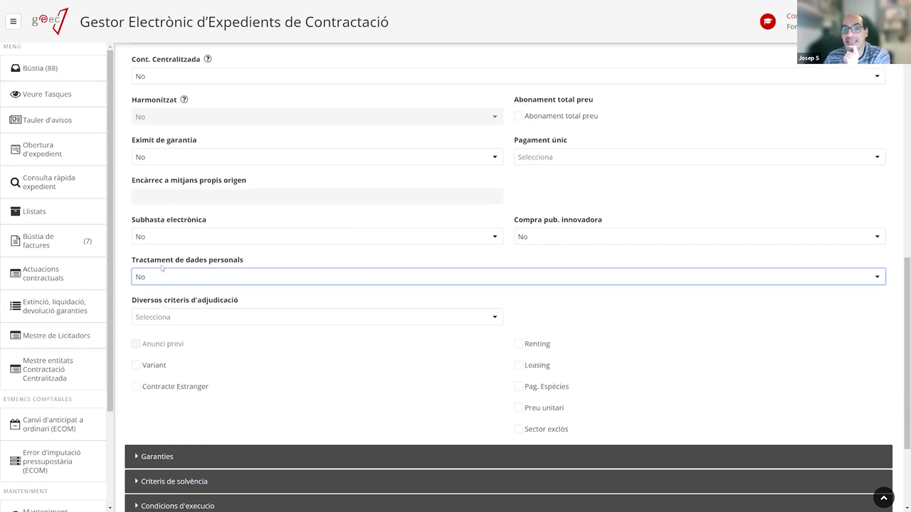
# Keep Tractament de dades personals at No, set Diversos criteris d'adjudicació to Sí, and expand Criteris d'adjudicació.
pyautogui.click(178, 282)
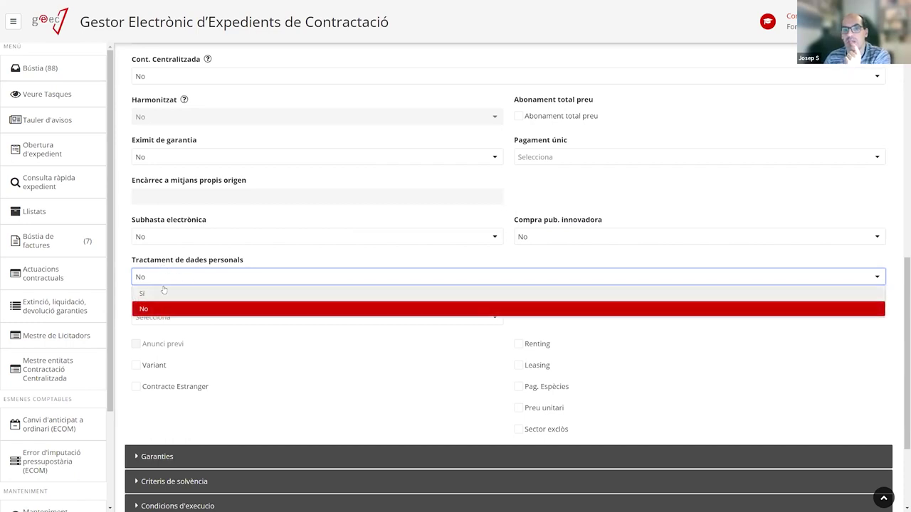
pyautogui.click(274, 260)
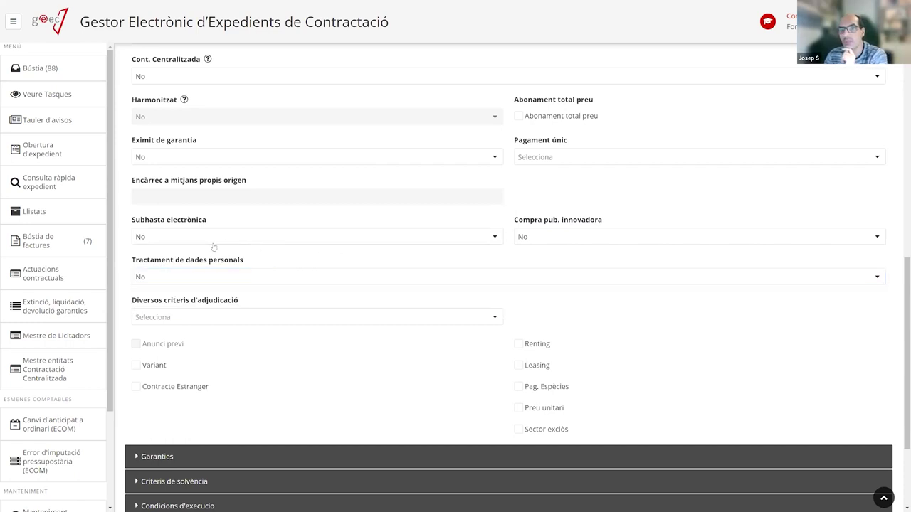
pyautogui.click(183, 317)
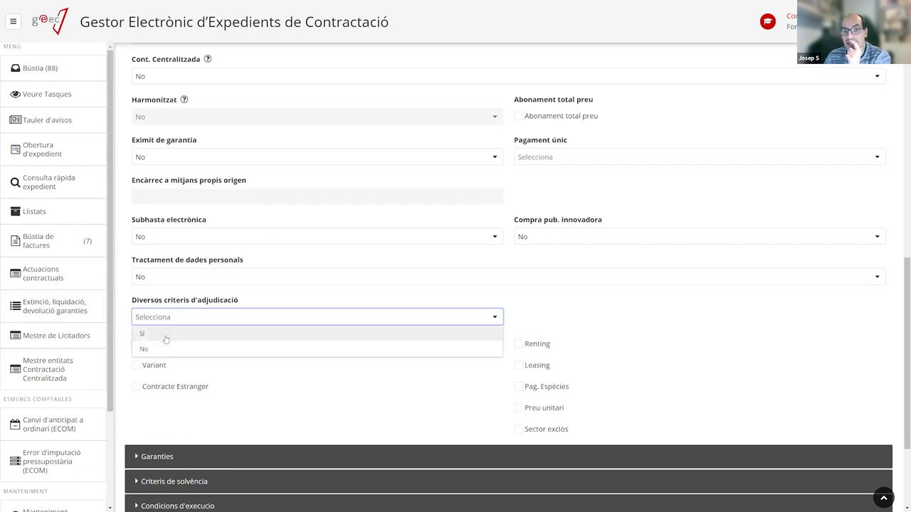
pyautogui.click(171, 331)
pyautogui.scroll(-2, 213, 285)
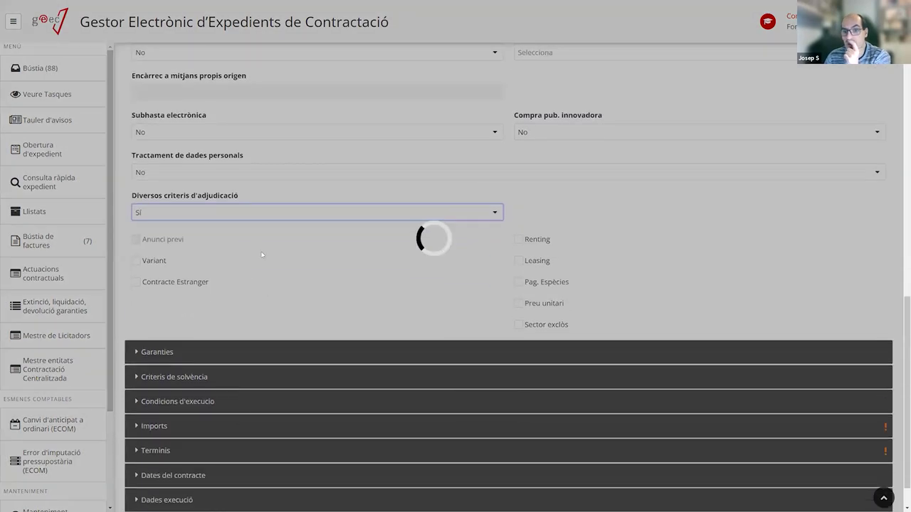
pyautogui.click(173, 402)
# Open the Nou criteri award-criterion form and close it without saving.
pyautogui.scroll(-2, 197, 401)
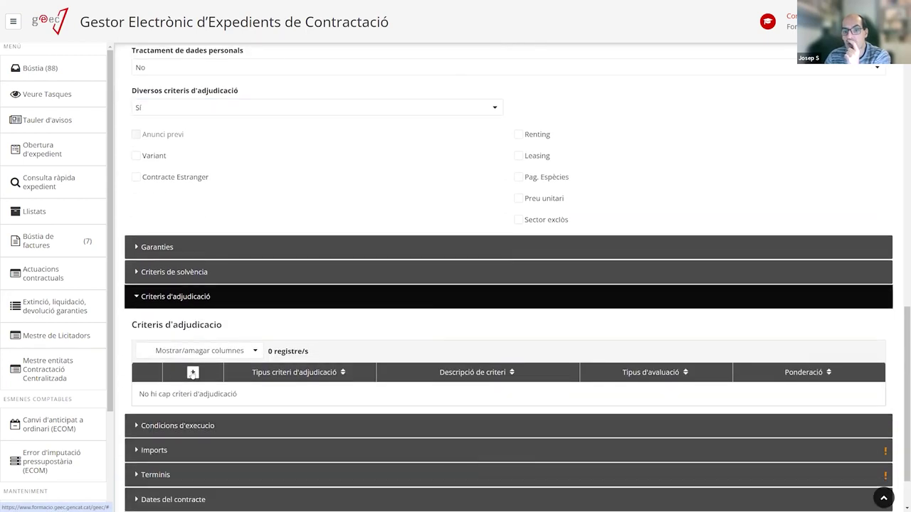
pyautogui.click(192, 371)
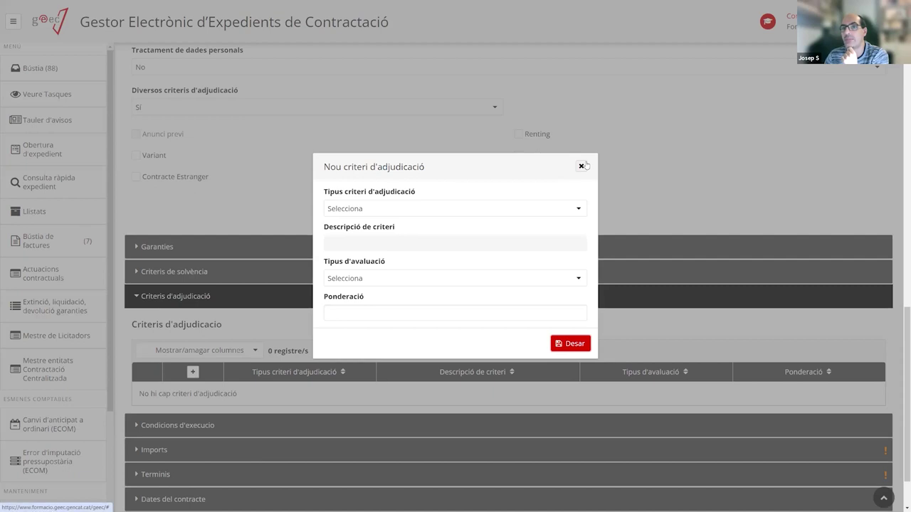
pyautogui.click(582, 166)
# Set Diversos criteris d'adjudicació back to No, removing the Criteris d'adjudicació section.
pyautogui.scroll(2, 186, 264)
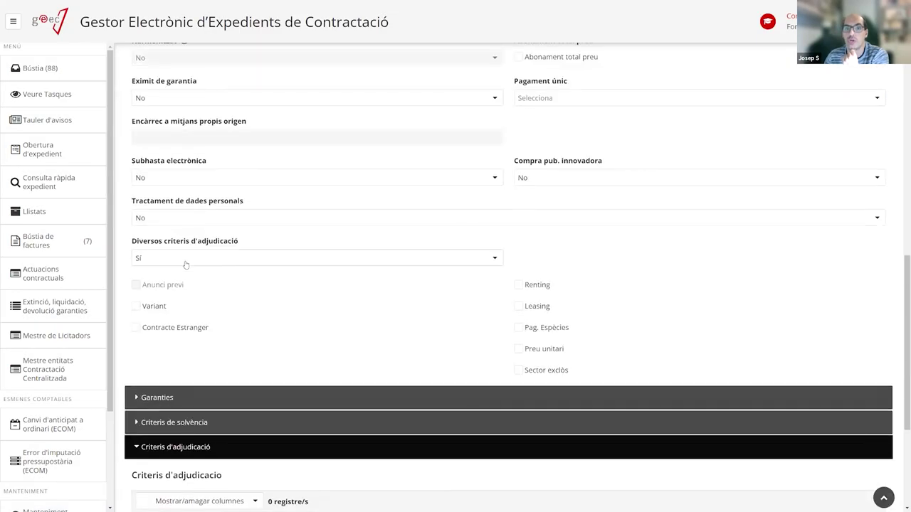
pyautogui.click(185, 265)
pyautogui.click(173, 290)
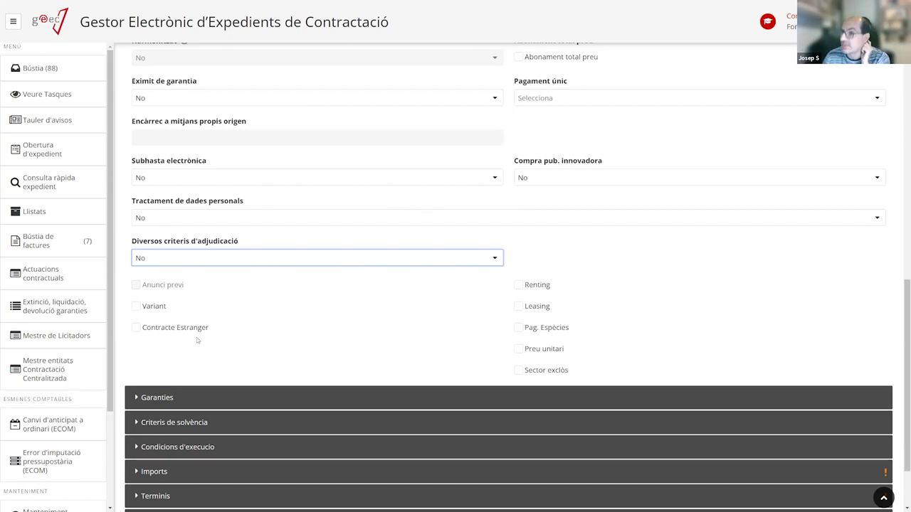
pyautogui.scroll(-1, 221, 261)
pyautogui.scroll(-1, 221, 261)
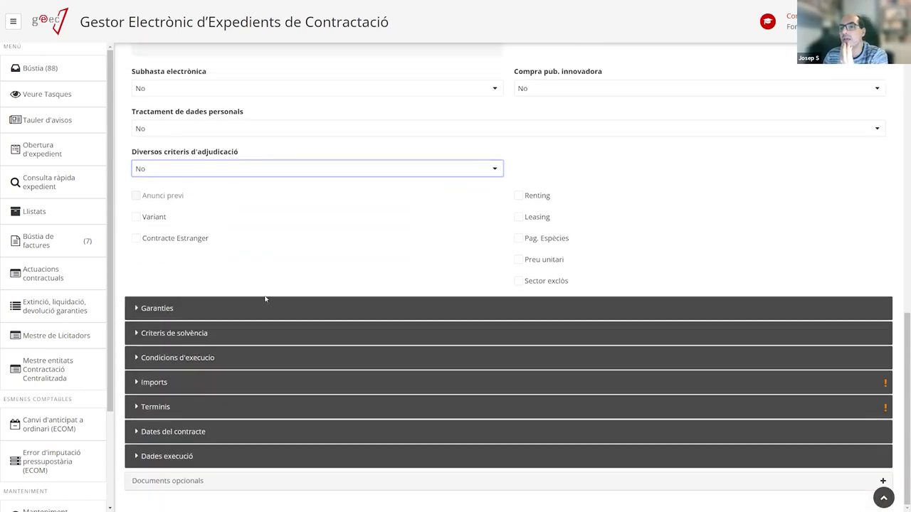
# Tick and untick Renting and Leasing, leaving both unchecked.
pyautogui.click(518, 196)
pyautogui.click(518, 195)
pyautogui.click(518, 217)
pyautogui.click(518, 218)
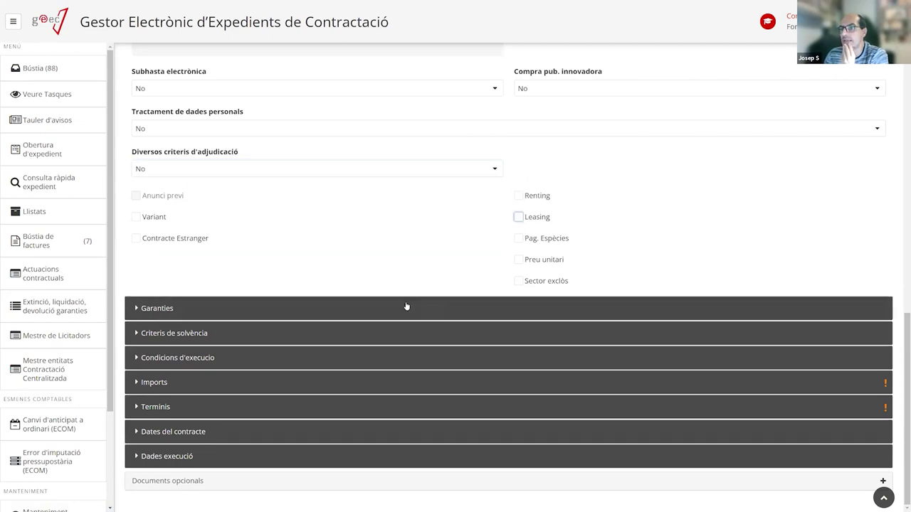
# Expand the Garanties section and open the Nova garantia form.
pyautogui.click(249, 309)
pyautogui.scroll(1, 260, 301)
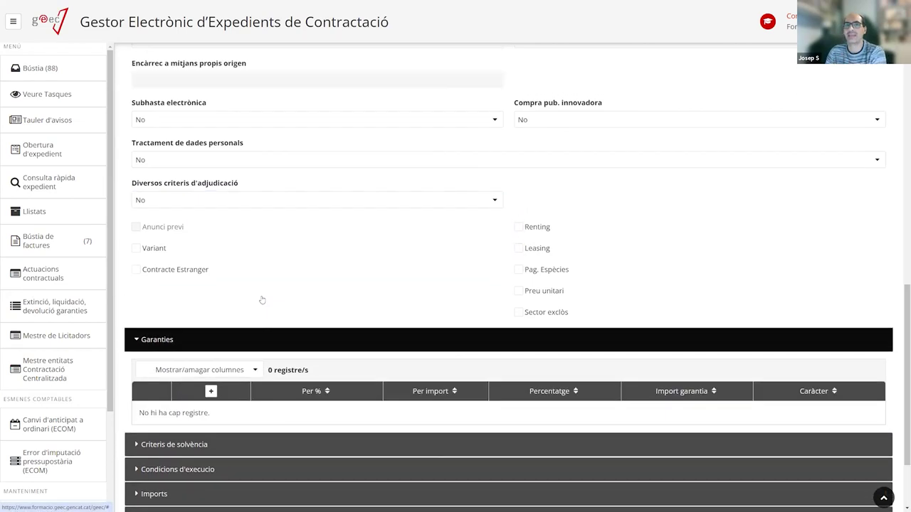
pyautogui.scroll(3, 261, 300)
pyautogui.scroll(-4, 202, 231)
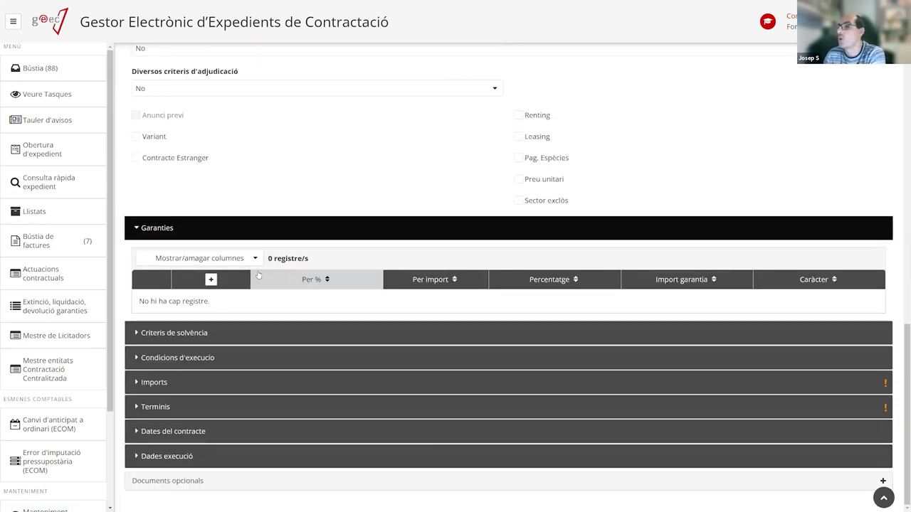
pyautogui.scroll(12, 257, 274)
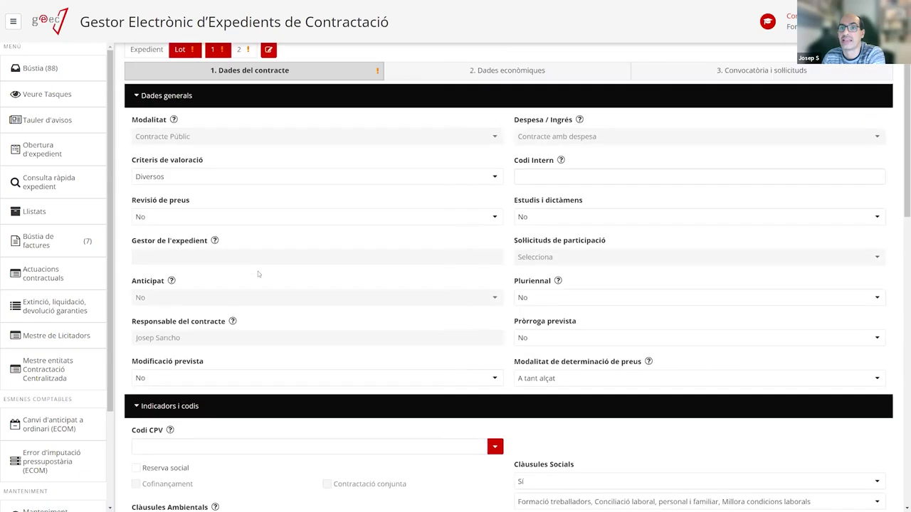
pyautogui.scroll(-10, 298, 228)
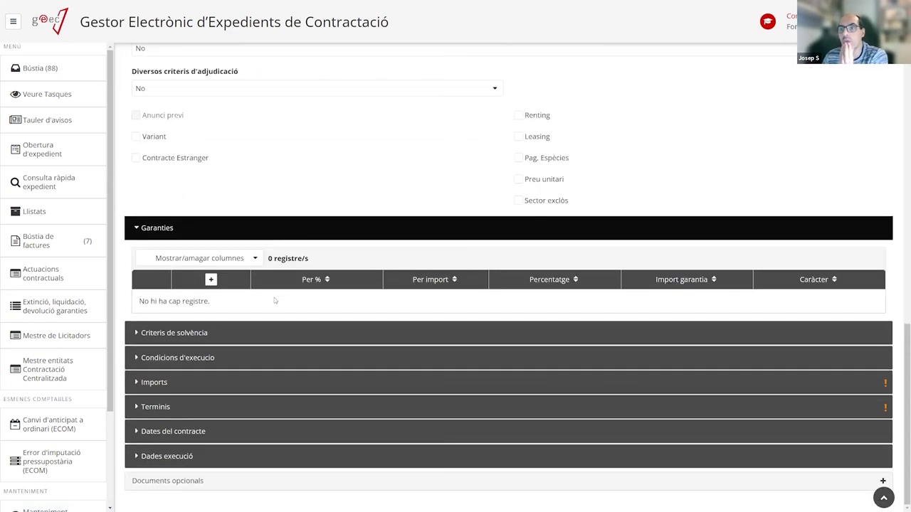
pyautogui.click(209, 280)
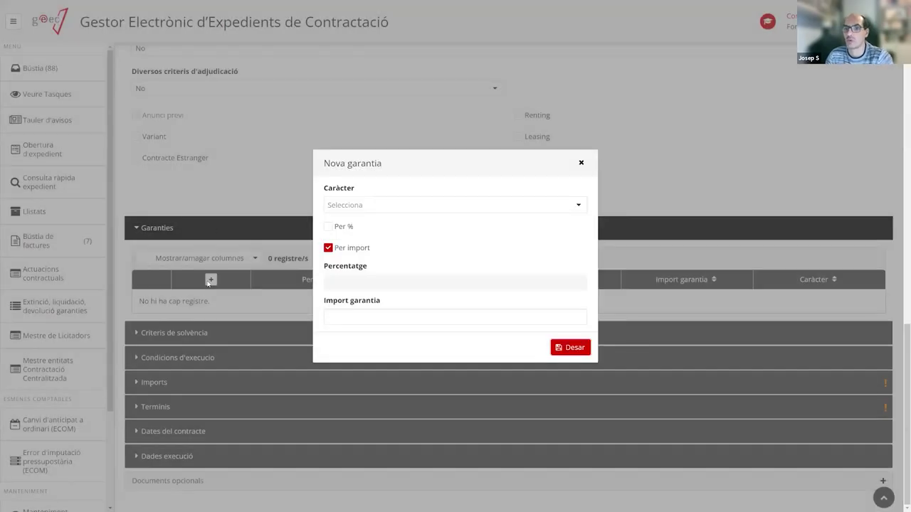
# Set the new guarantee's Caràcter to Definitiva.
pyautogui.click(428, 208)
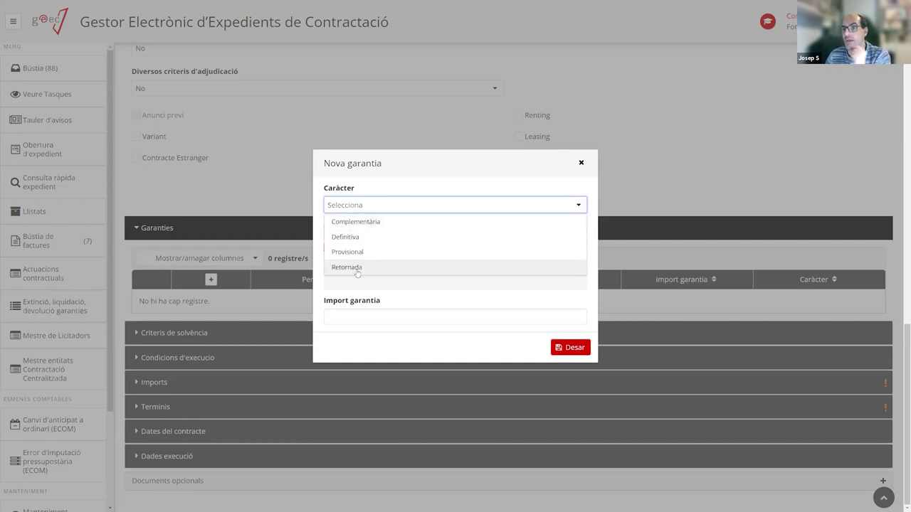
pyautogui.click(359, 239)
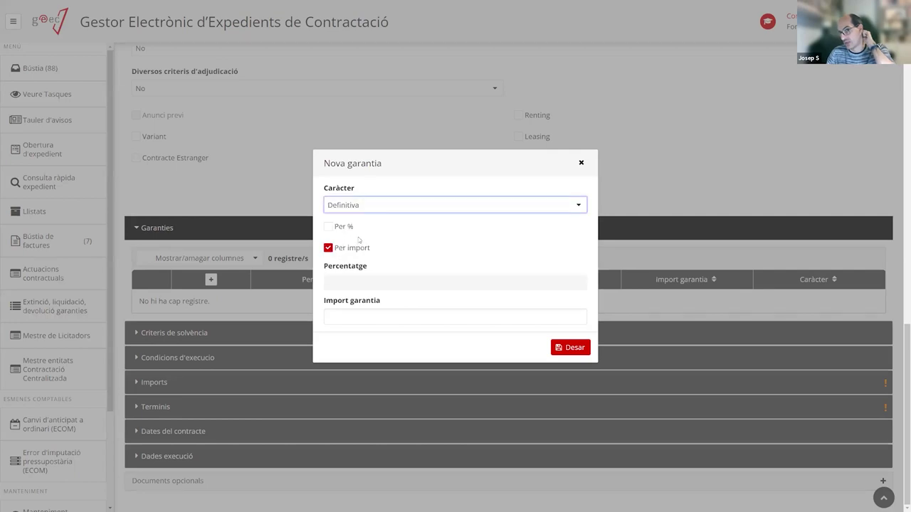
pyautogui.click(365, 212)
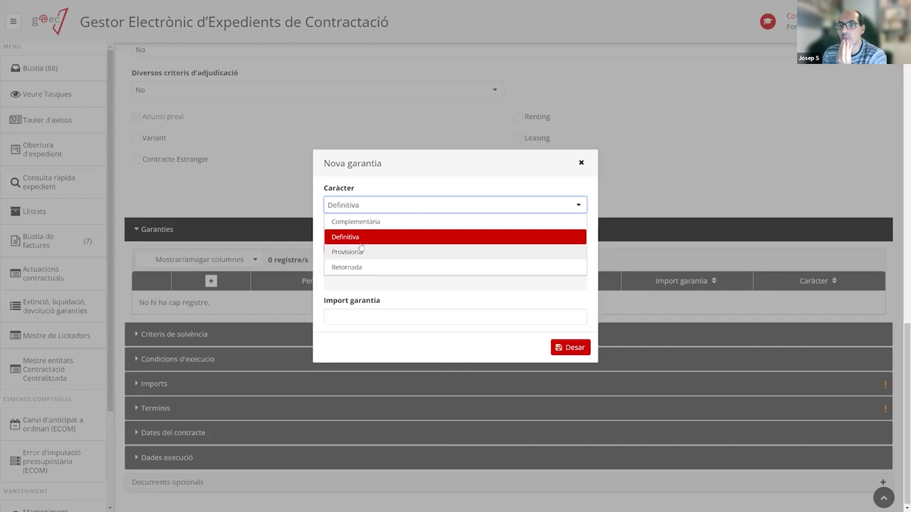
pyautogui.click(358, 239)
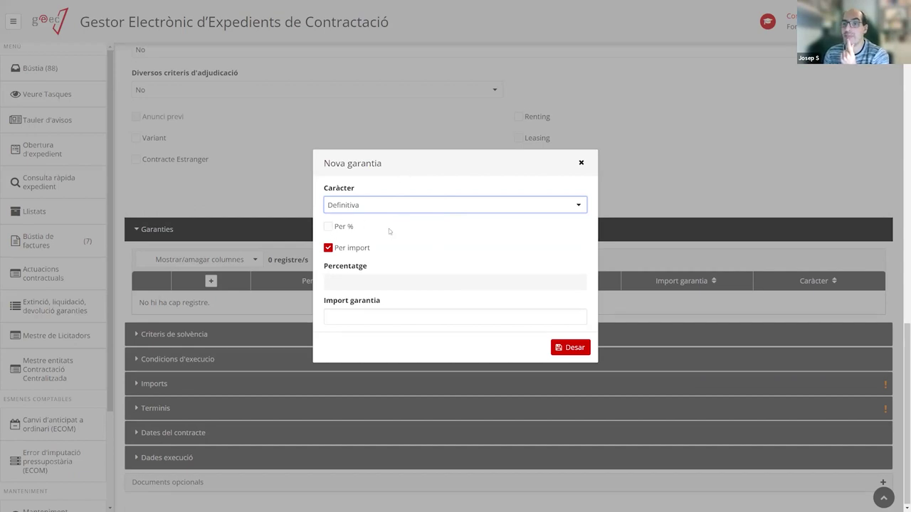
# Base the guarantee on Per % at 5 percent, save it, and expand Criteris de solvència.
pyautogui.click(348, 320)
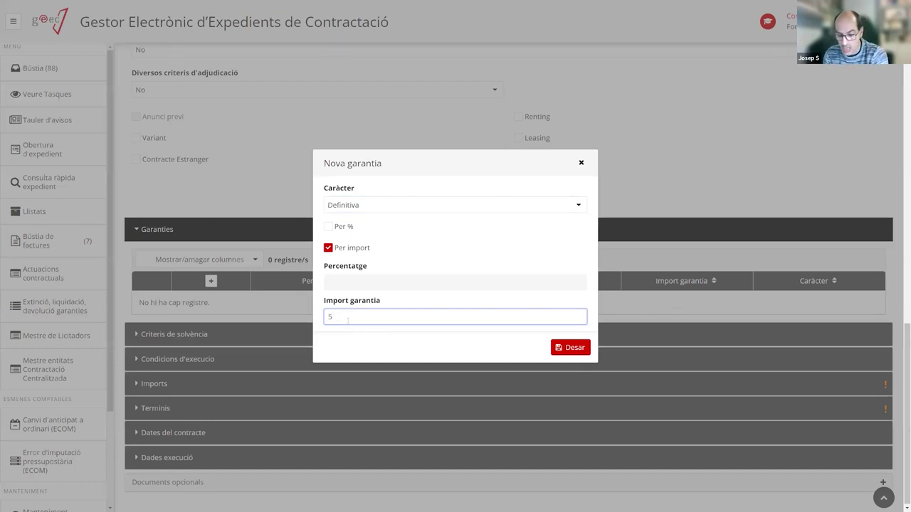
pyautogui.write('5.000')
pyautogui.press('BackSpace')
pyautogui.press('BackSpace')
pyautogui.press('BackSpace')
pyautogui.press('BackSpace')
pyautogui.click(328, 226)
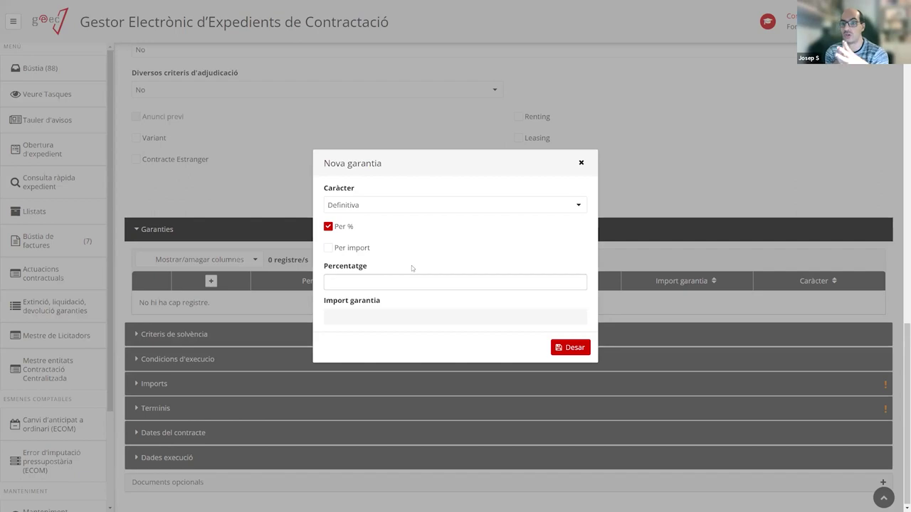
pyautogui.click(343, 285)
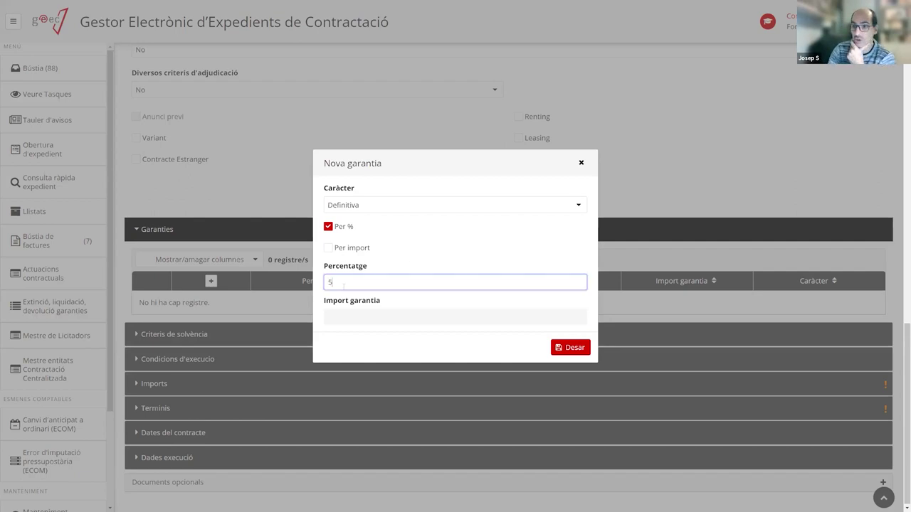
pyautogui.write('5')
pyautogui.click(451, 257)
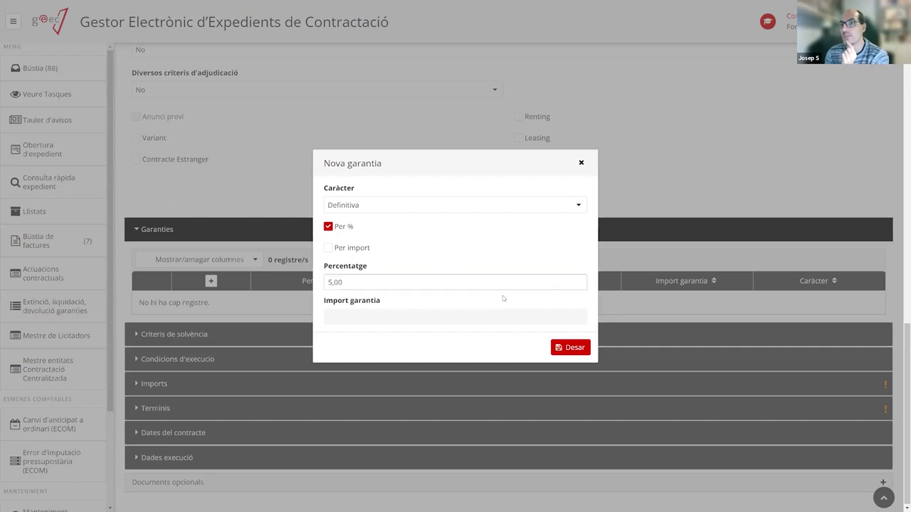
pyautogui.click(569, 347)
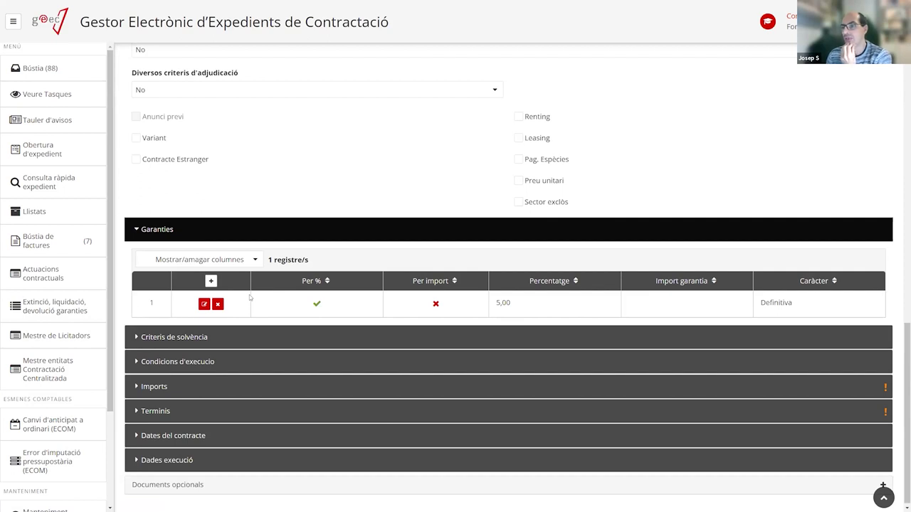
pyautogui.click(217, 336)
pyautogui.scroll(-3, 229, 335)
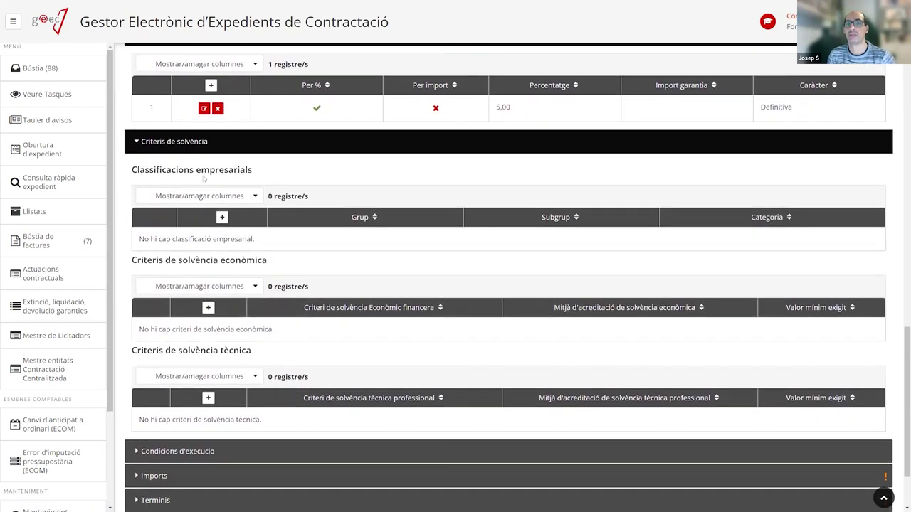
pyautogui.click(222, 218)
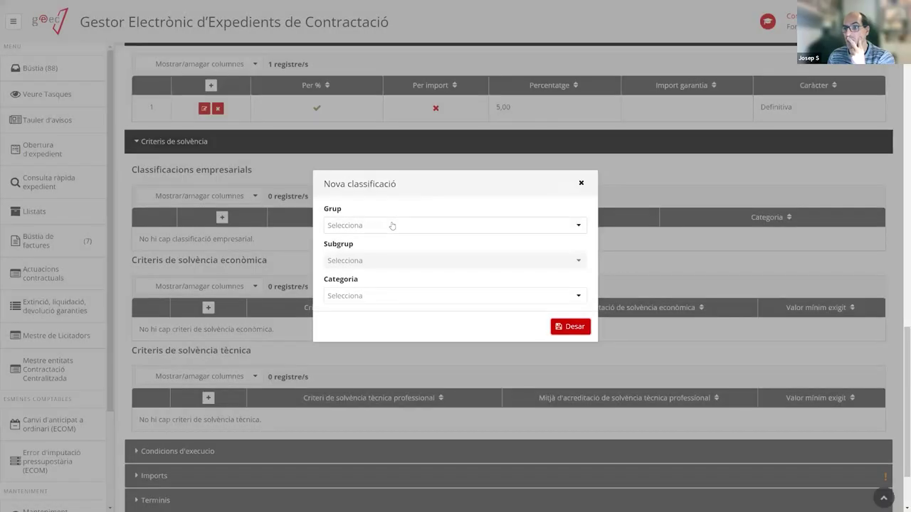
pyautogui.click(393, 226)
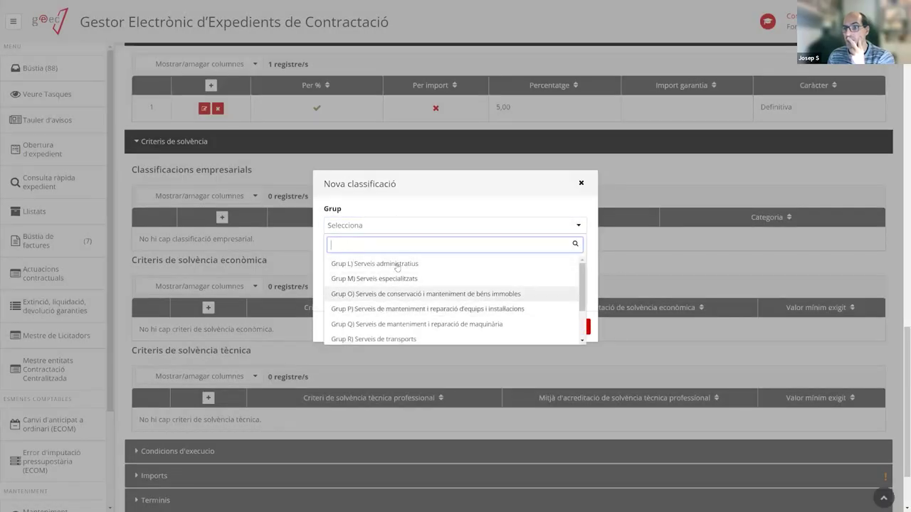
pyautogui.click(430, 214)
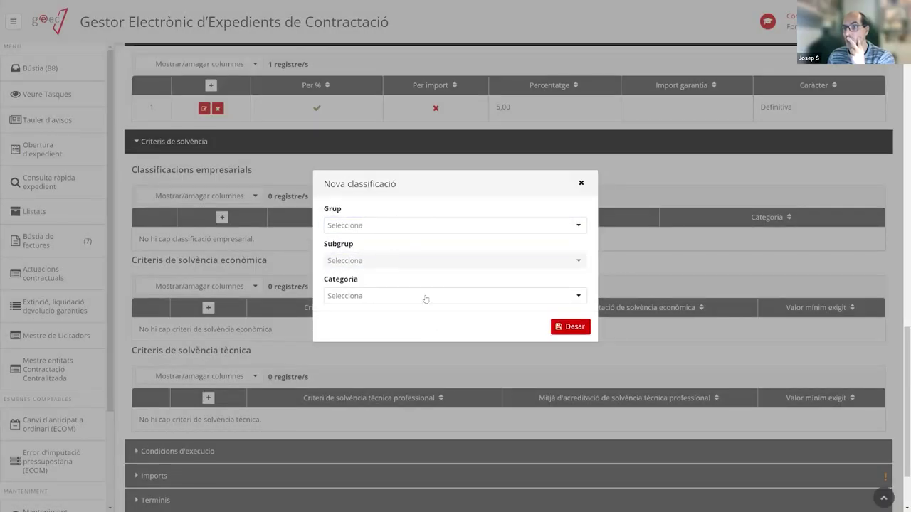
pyautogui.click(581, 182)
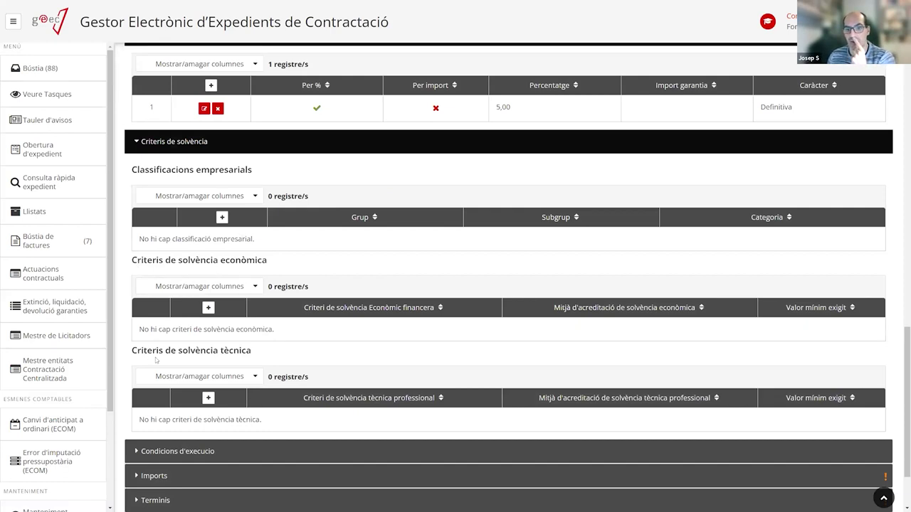
# Add economic solvency criterion Assegurança de responsabilitat civil, proven by Pòlissa o certificat, minimum 40.
pyautogui.click(209, 308)
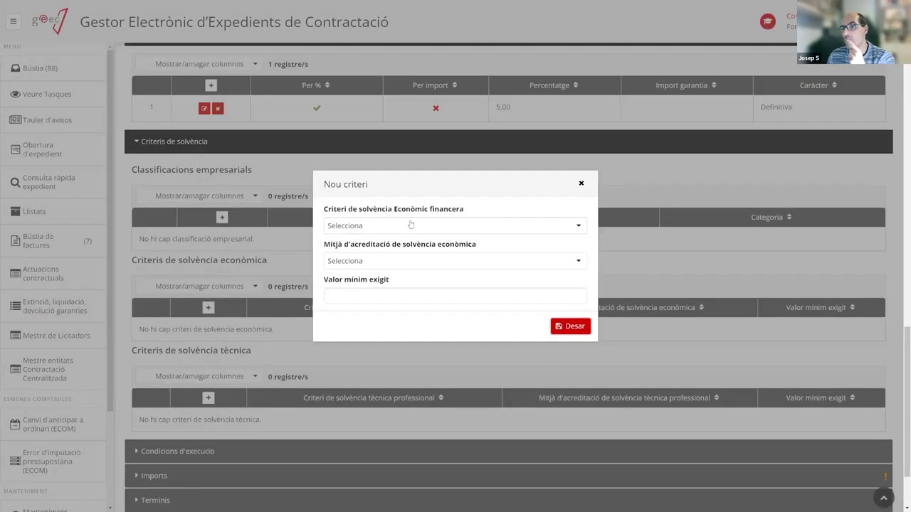
pyautogui.click(427, 226)
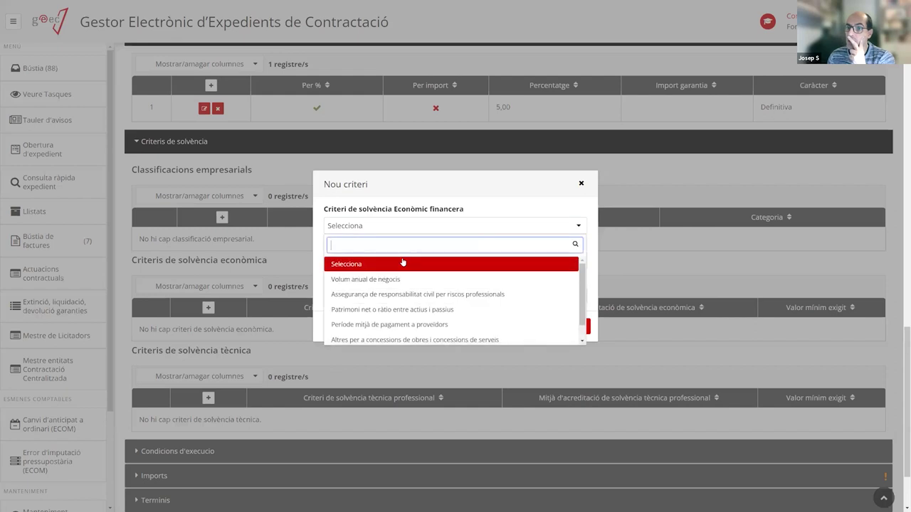
pyautogui.scroll(-1, 429, 284)
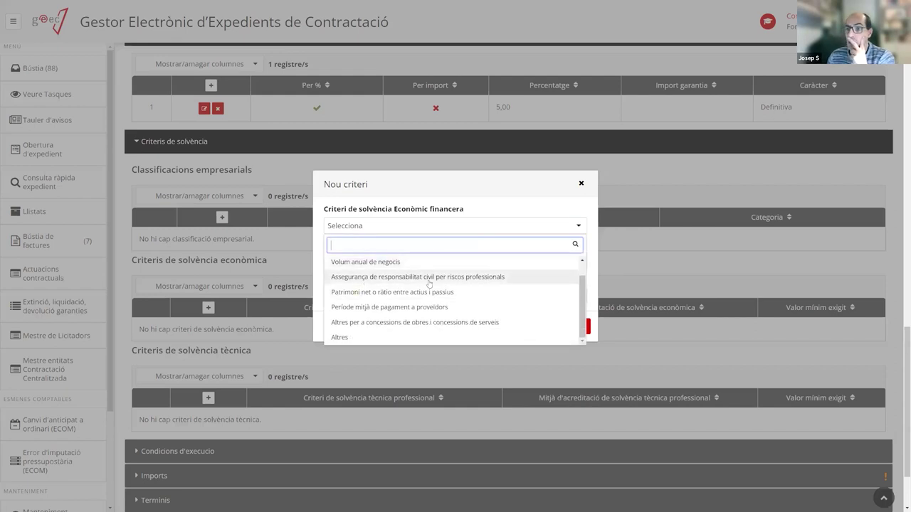
pyautogui.click(429, 277)
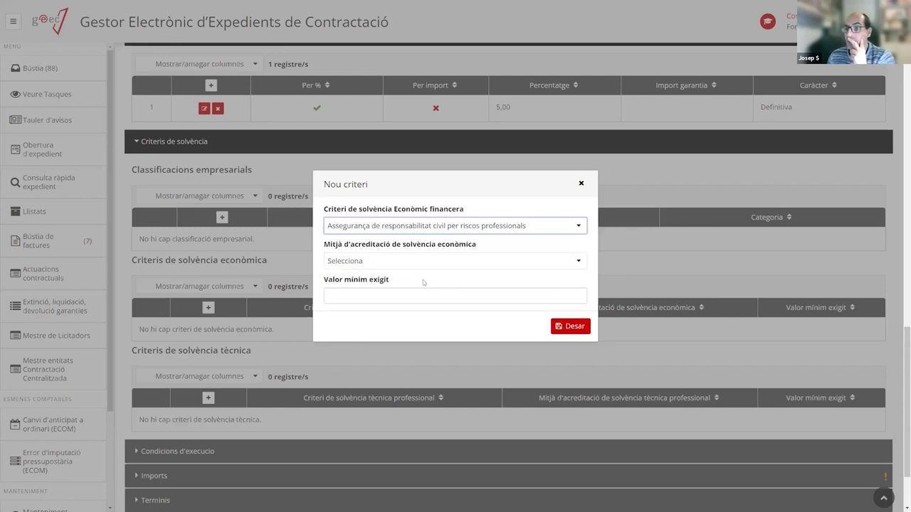
pyautogui.click(377, 260)
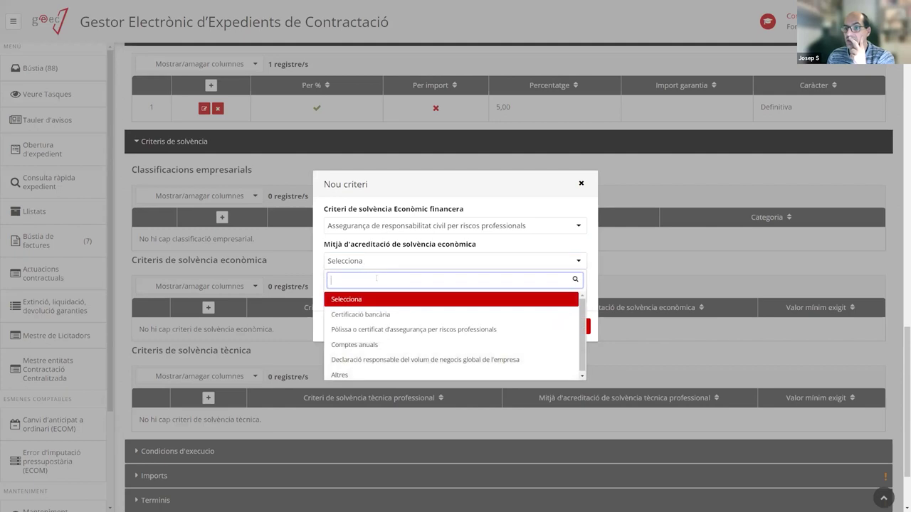
pyautogui.click(402, 330)
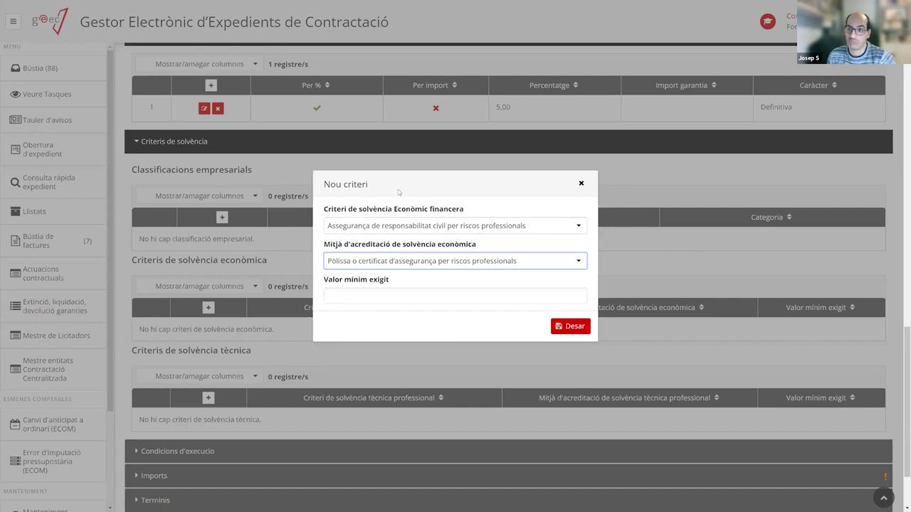
pyautogui.click(357, 295)
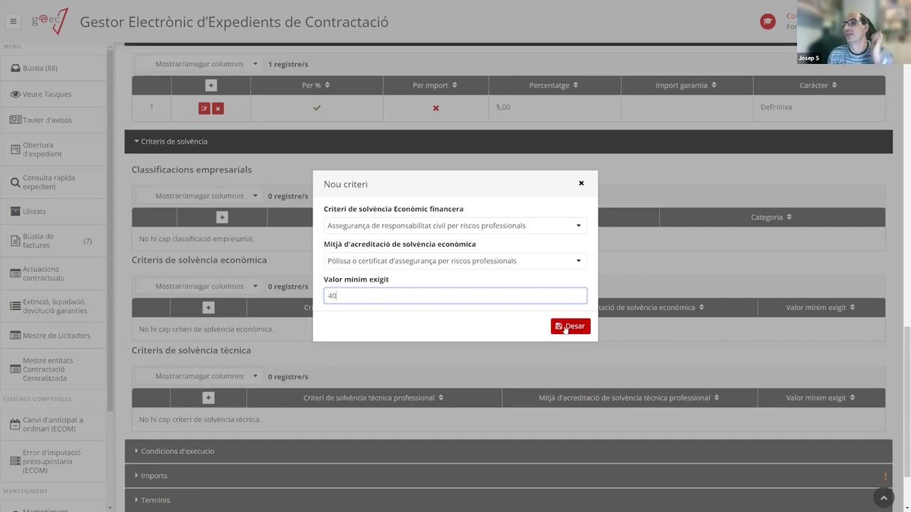
pyautogui.click(566, 327)
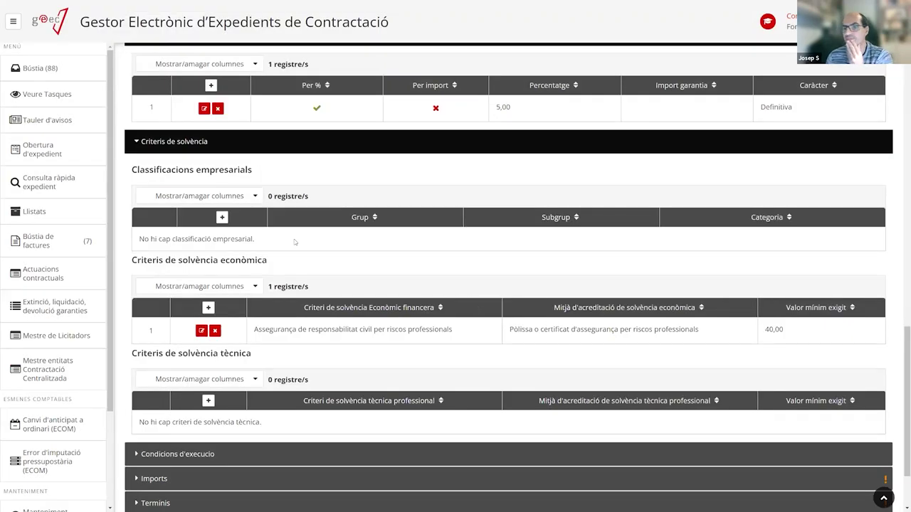
pyautogui.scroll(-1, 298, 240)
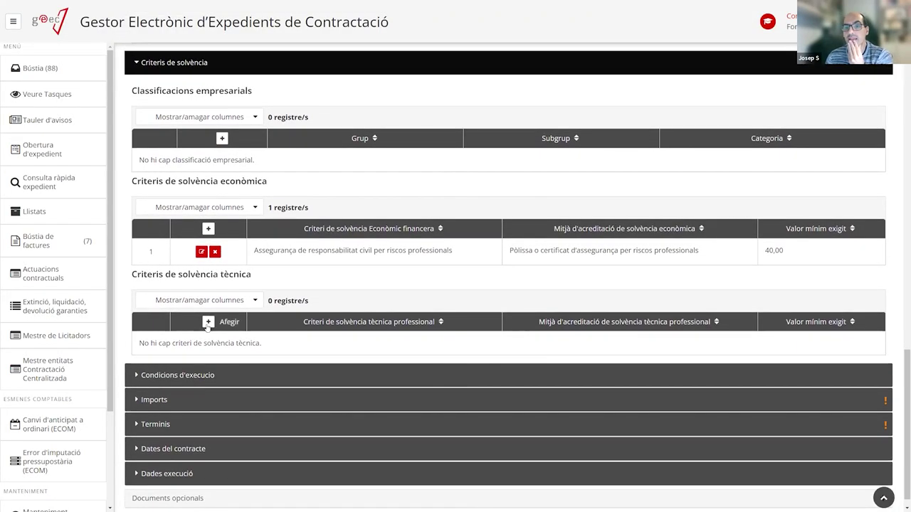
# Add technical solvency criterion Mesures de gestió mediambiental, proven by Titols acadèmics i professionals, minimum 3.
pyautogui.click(208, 322)
pyautogui.click(415, 226)
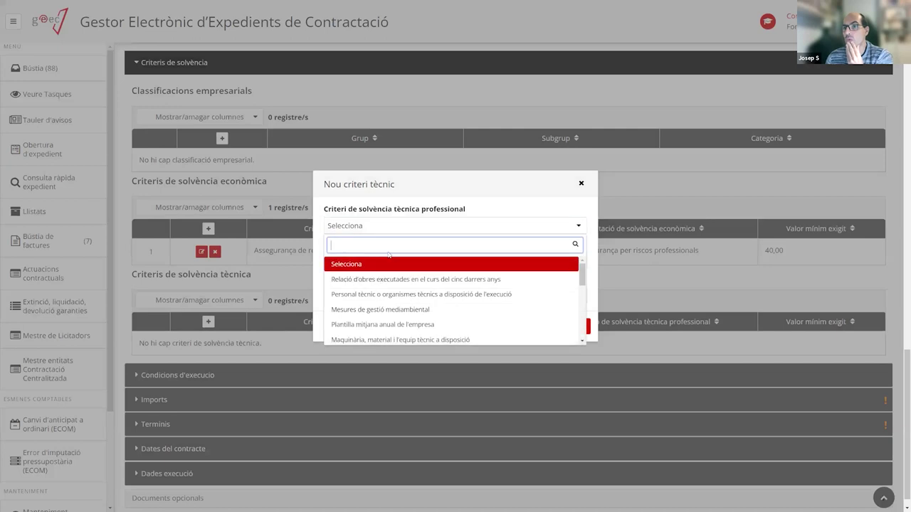
pyautogui.click(424, 312)
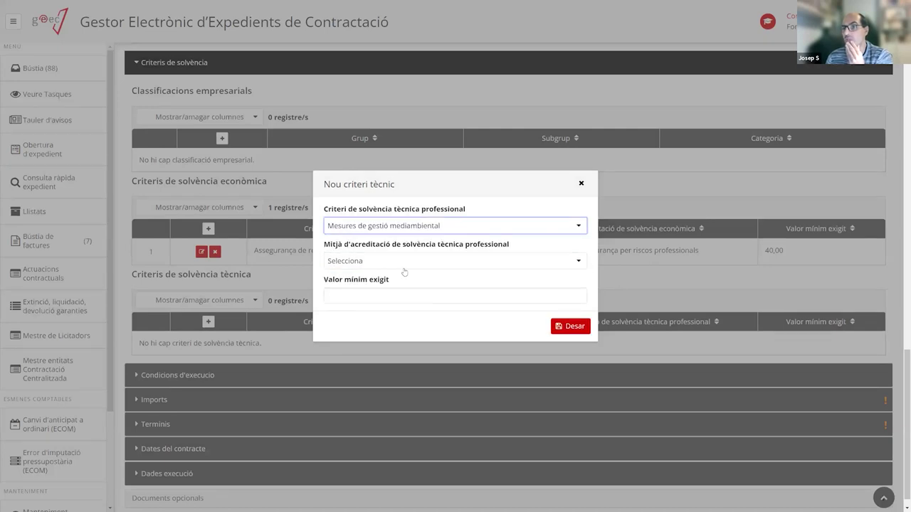
pyautogui.click(382, 263)
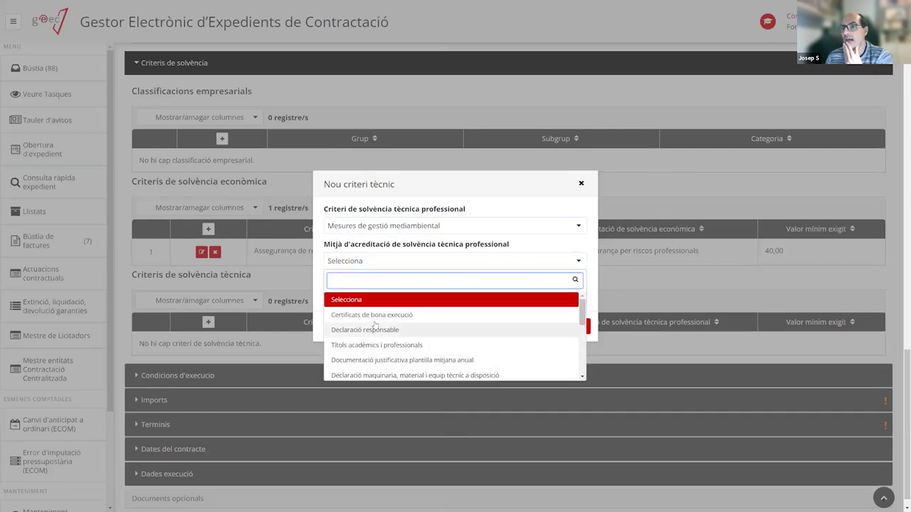
pyautogui.scroll(-5, 484, 309)
pyautogui.moveTo(582, 344); pyautogui.dragTo(583, 308)
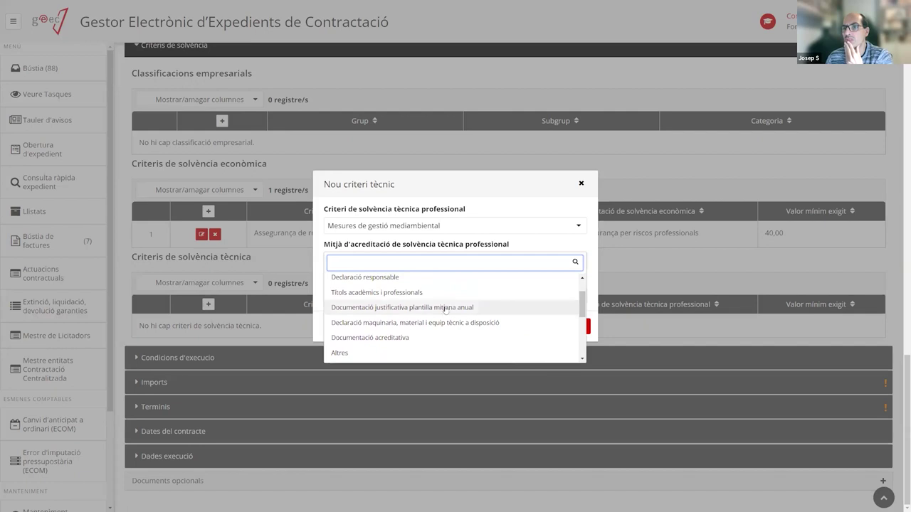
pyautogui.click(399, 292)
pyautogui.click(361, 299)
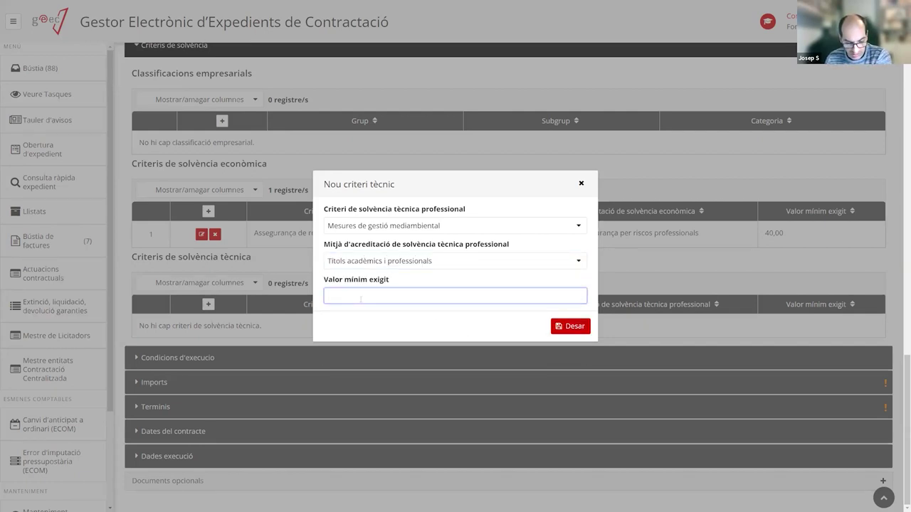
pyautogui.write('3')
pyautogui.click(569, 327)
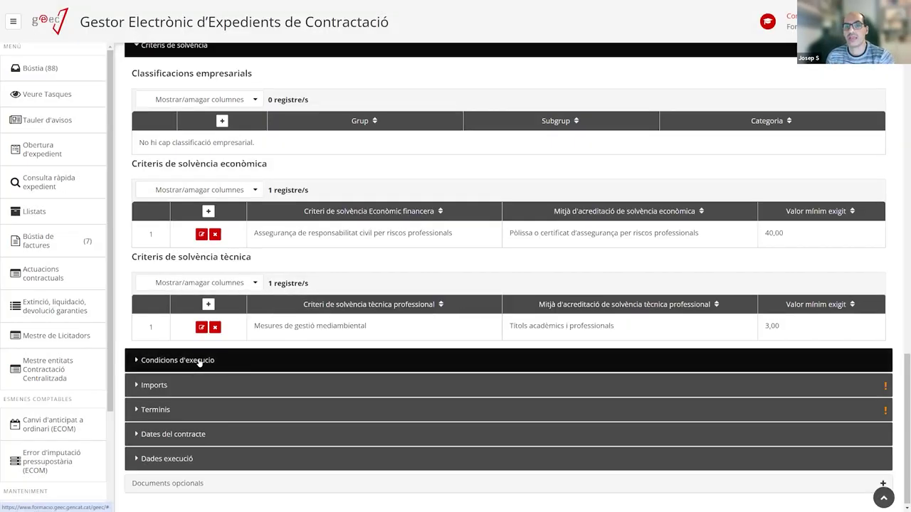
pyautogui.scroll(1, 246, 205)
pyautogui.scroll(2, 245, 205)
# Collapse Criteris de solvència and Garanties, and expand Condicions d'execució.
pyautogui.click(170, 116)
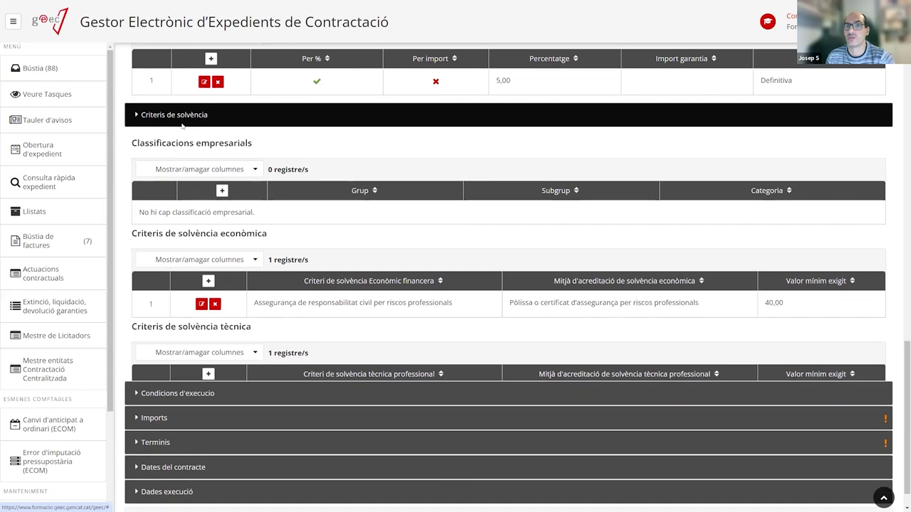
pyautogui.click(168, 227)
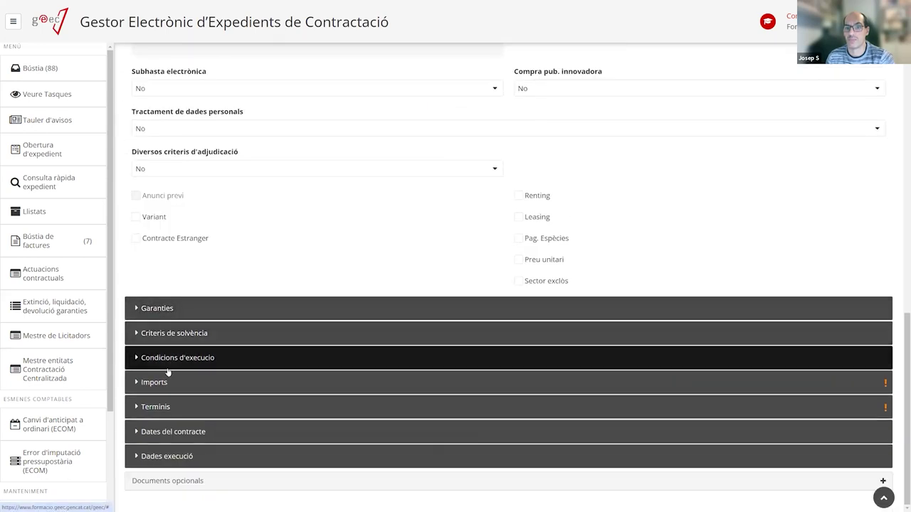
pyautogui.click(261, 358)
pyautogui.scroll(-2, 261, 357)
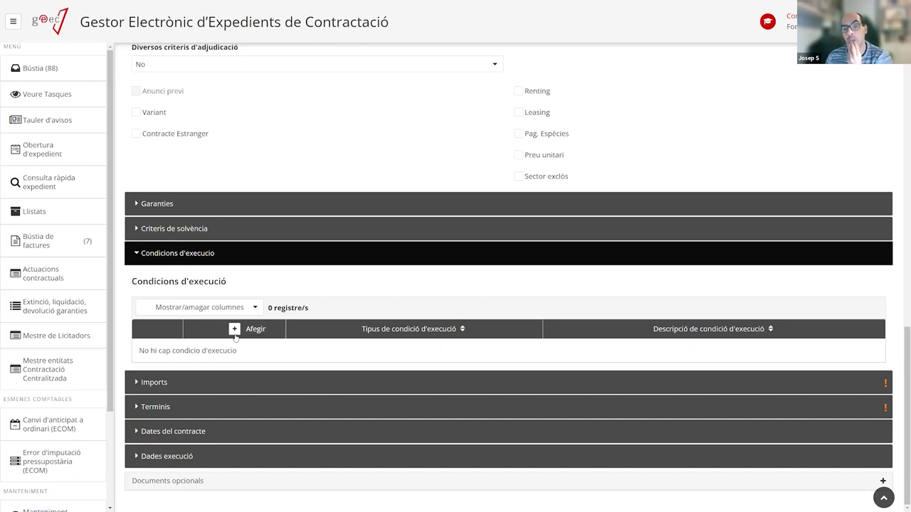
# Save an Altres condicions d'execució entry described 'Condició d'execució', then expand Imports.
pyautogui.click(235, 330)
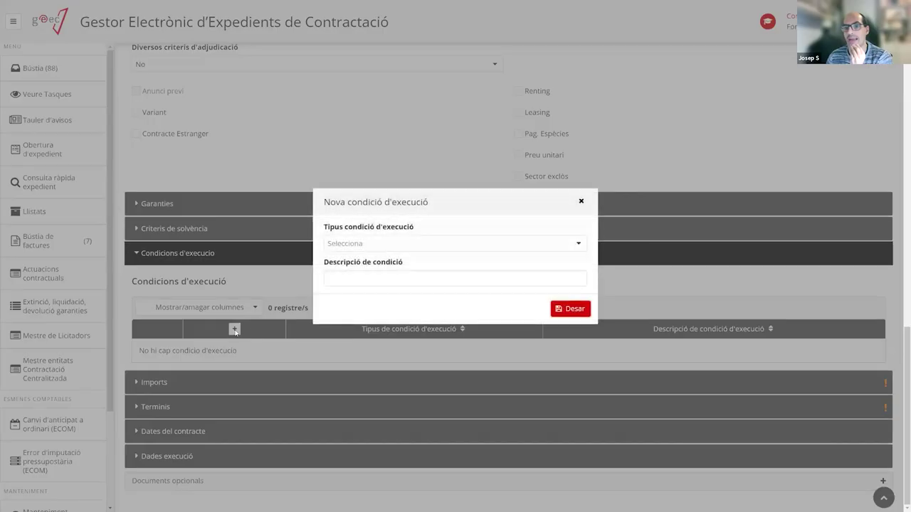
pyautogui.click(399, 243)
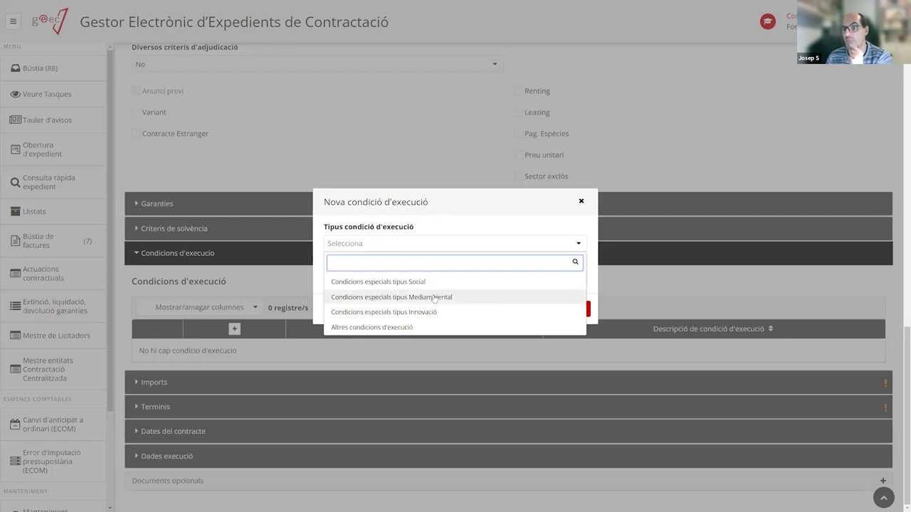
pyautogui.click(372, 327)
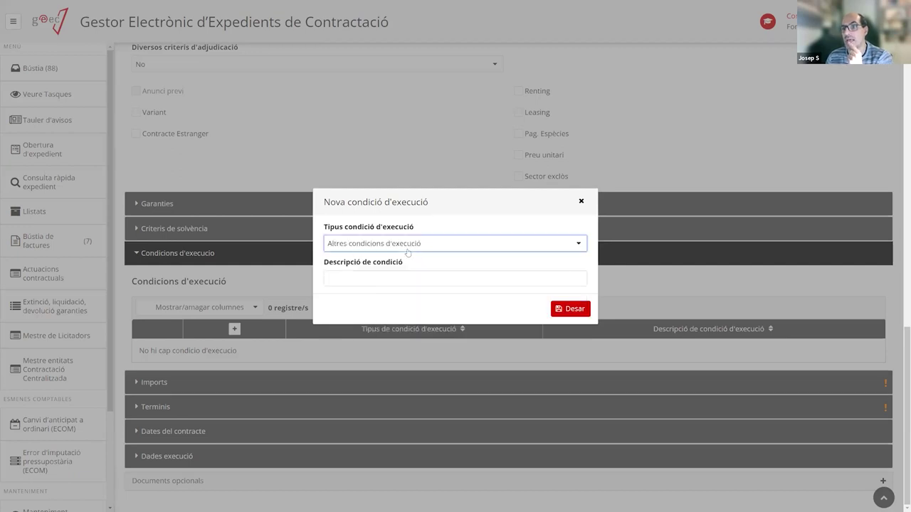
pyautogui.click(356, 278)
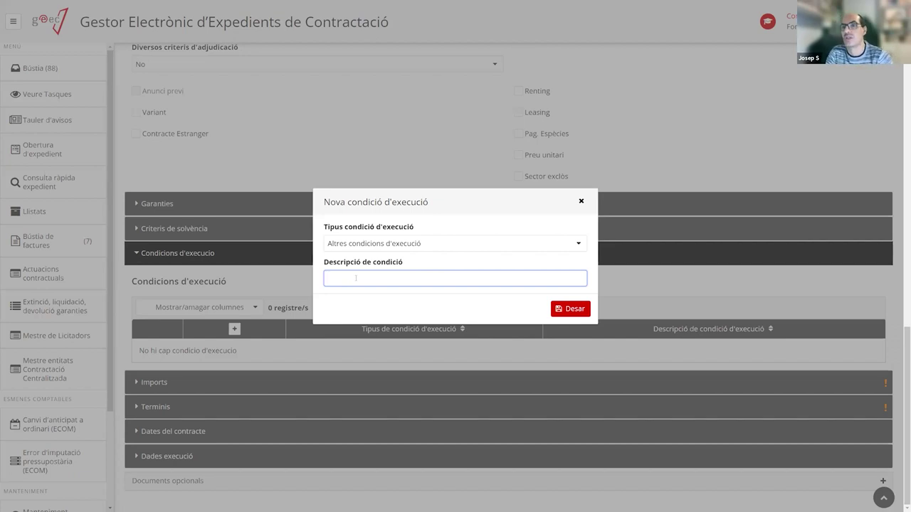
pyautogui.write('Condici')
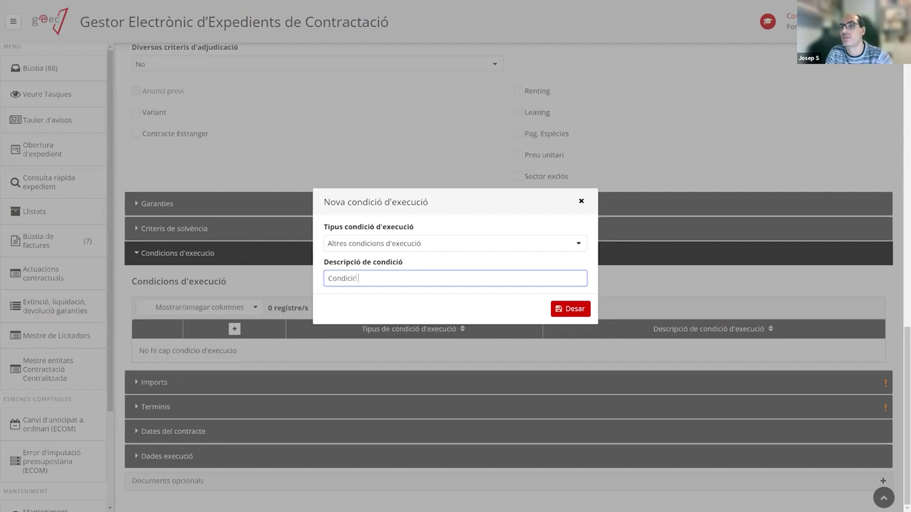
pyautogui.write("ó d'execuci")
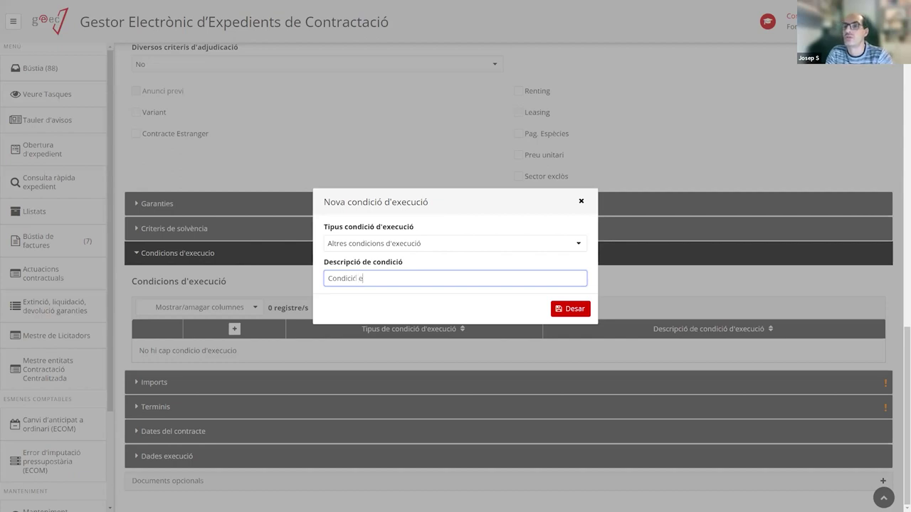
pyautogui.write('ó')
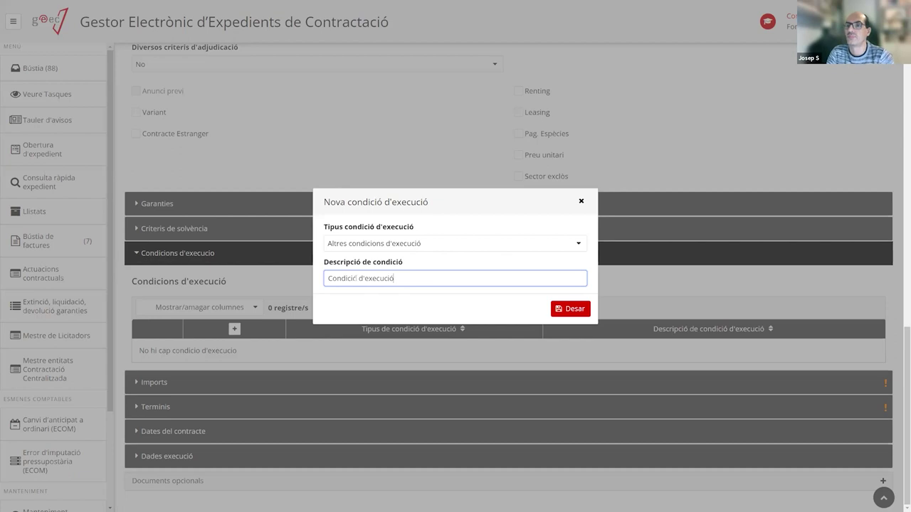
pyautogui.click(575, 310)
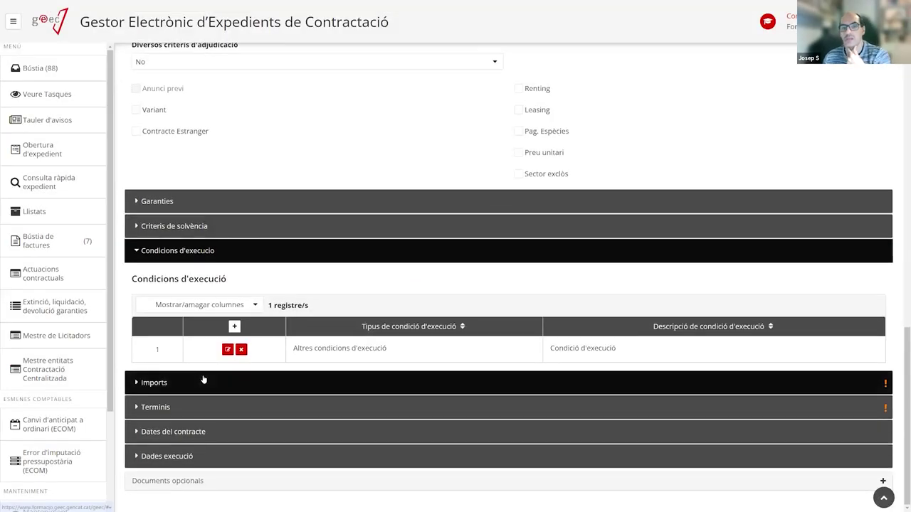
pyautogui.click(203, 382)
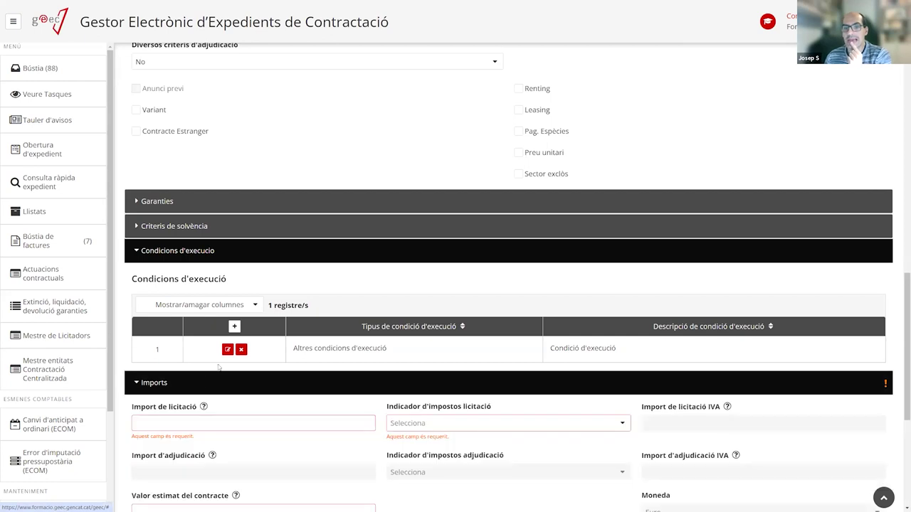
# Enter a 20.000 tender amount and choose tax indicator N8-IVA suportat no deduible 21%.
pyautogui.click(149, 250)
pyautogui.scroll(-2, 316, 276)
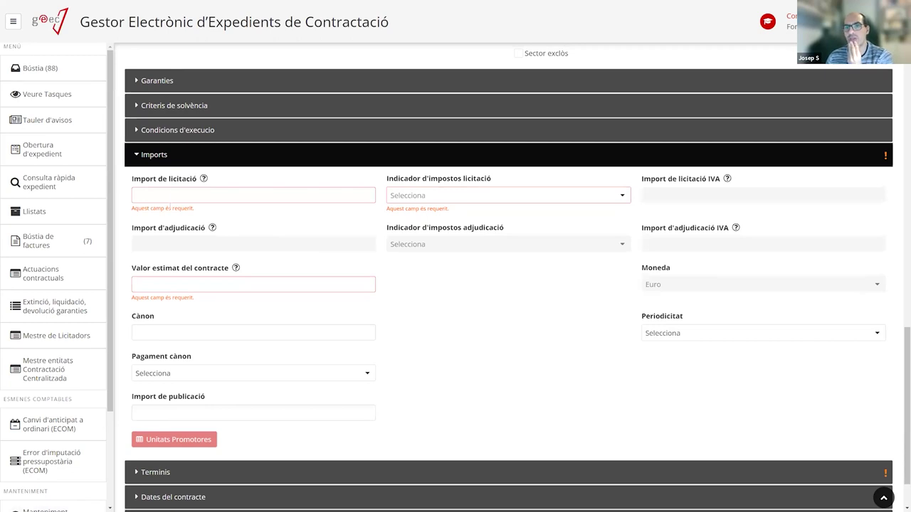
pyautogui.moveTo(205, 180)
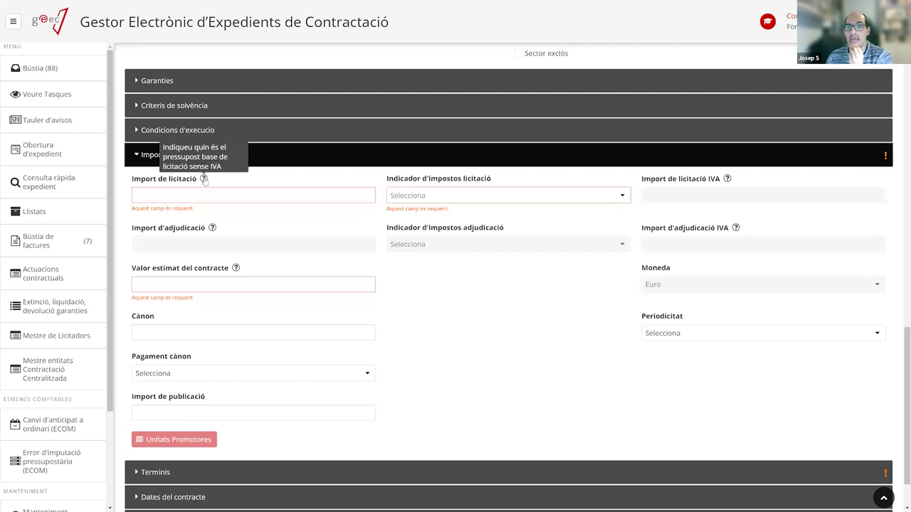
pyautogui.click(190, 194)
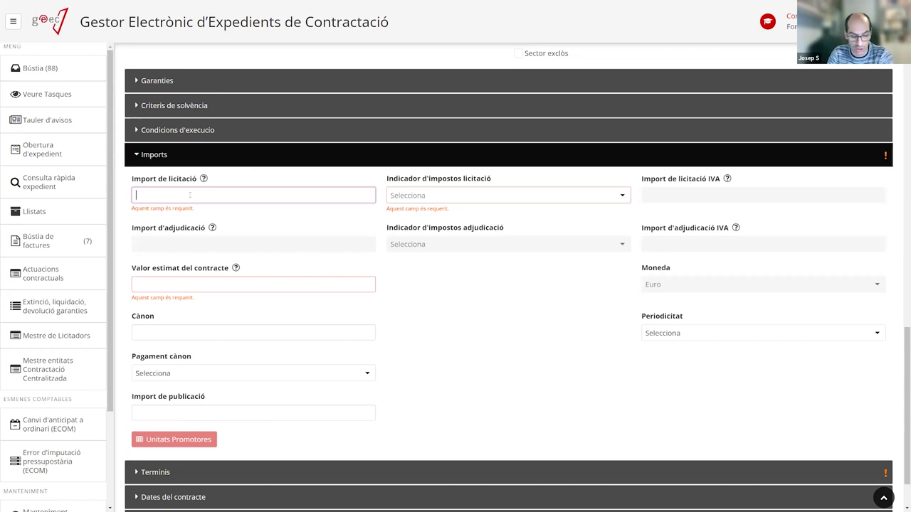
pyautogui.write('0000')
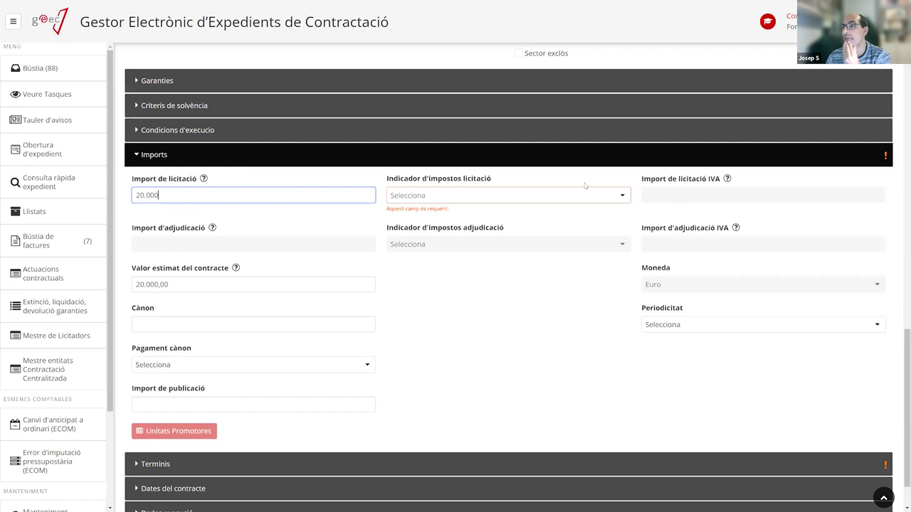
pyautogui.click(437, 199)
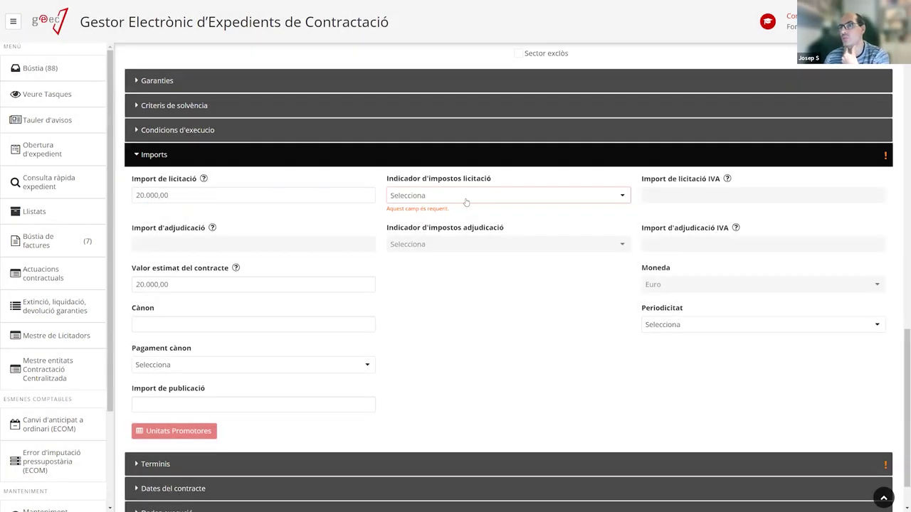
pyautogui.click(464, 201)
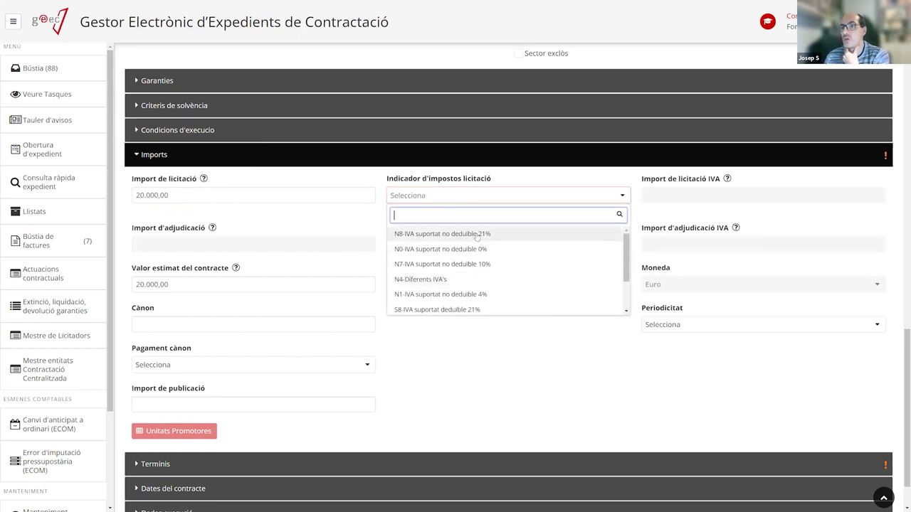
pyautogui.scroll(-3, 402, 242)
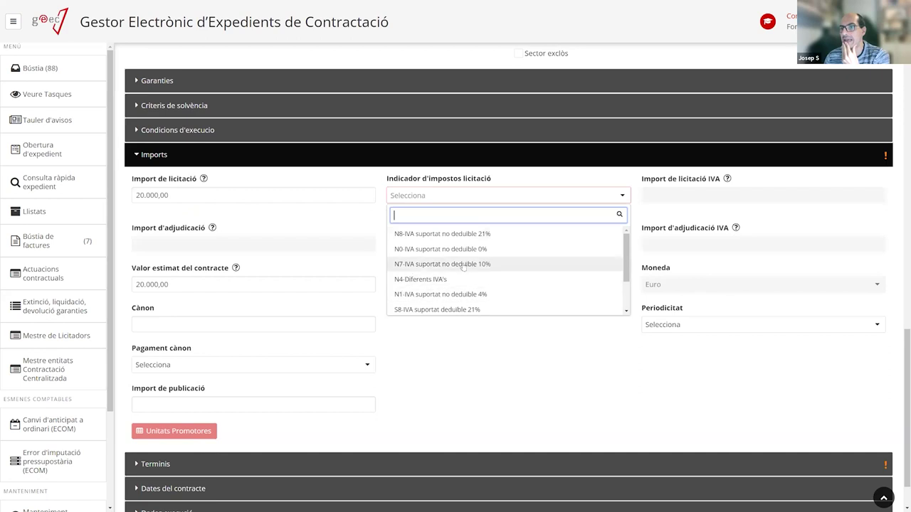
pyautogui.scroll(2, 429, 258)
pyautogui.scroll(1, 429, 258)
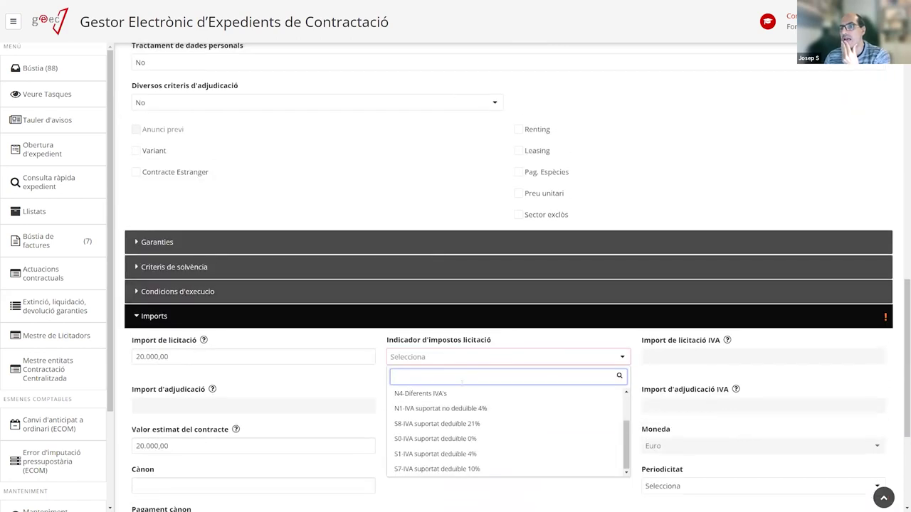
pyautogui.scroll(3, 624, 444)
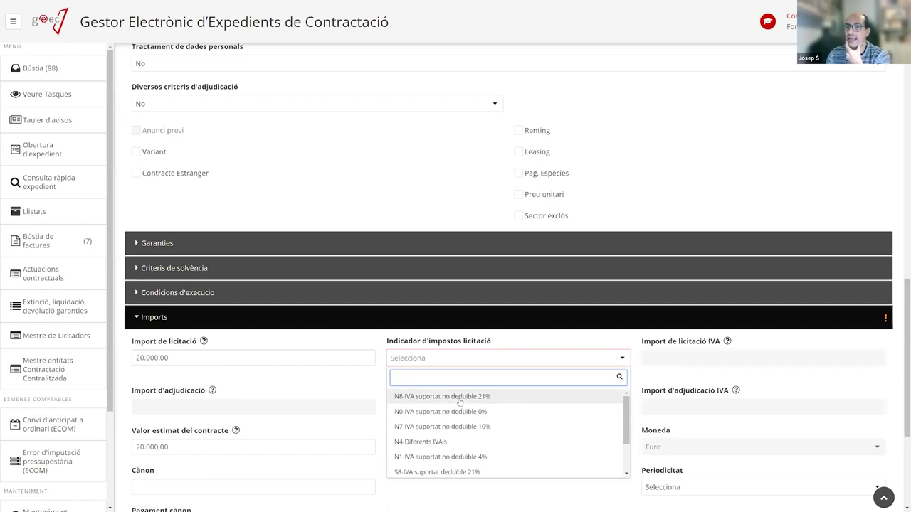
pyautogui.click(459, 398)
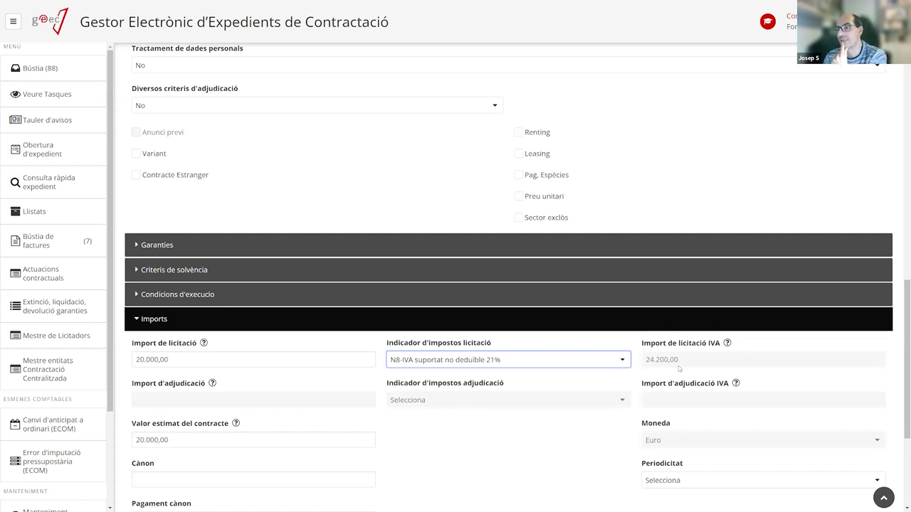
# Briefly try S8-IVA suportat deduible 21%, re-confirm 20.000, and return to N8-IVA suportat no deduible 21%.
pyautogui.click(462, 363)
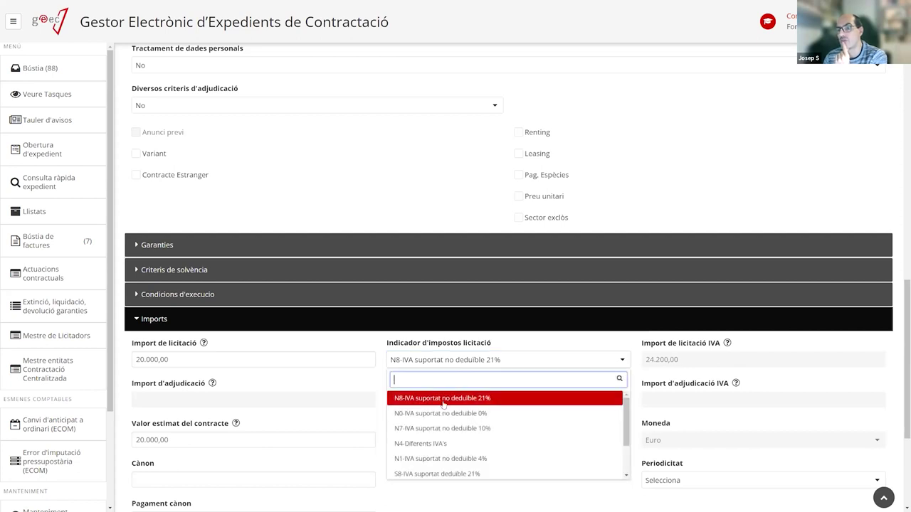
pyautogui.scroll(-2, 436, 450)
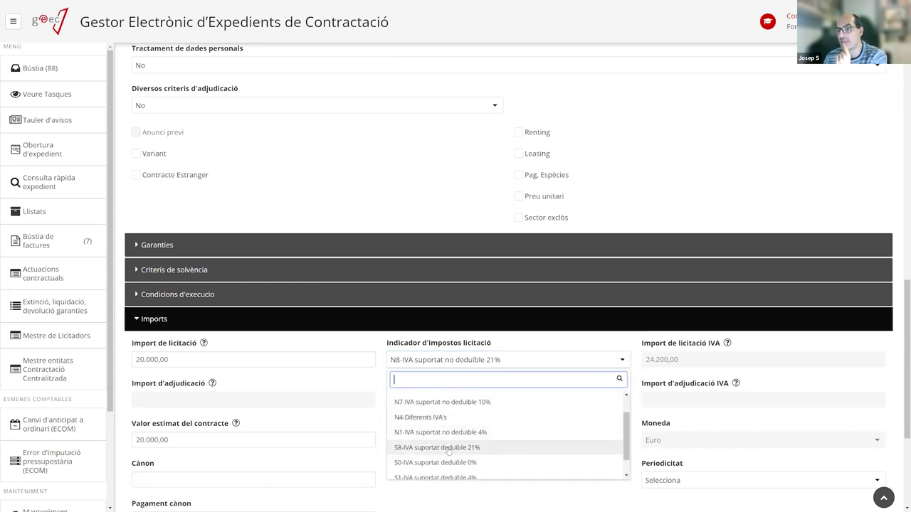
pyautogui.click(449, 451)
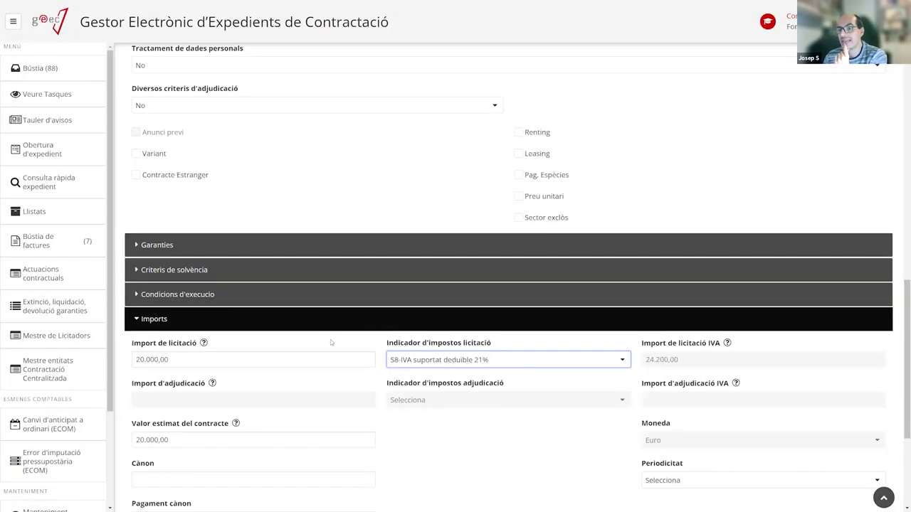
pyautogui.click(187, 359)
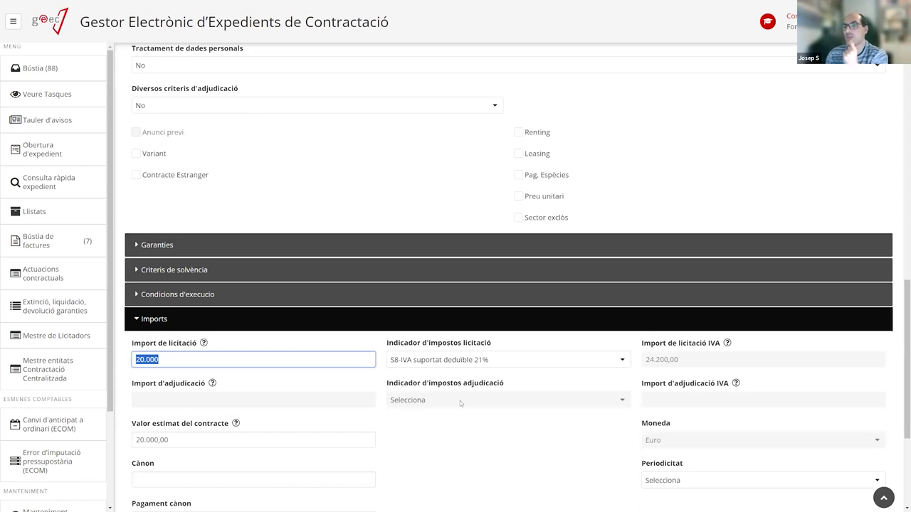
pyautogui.click(437, 362)
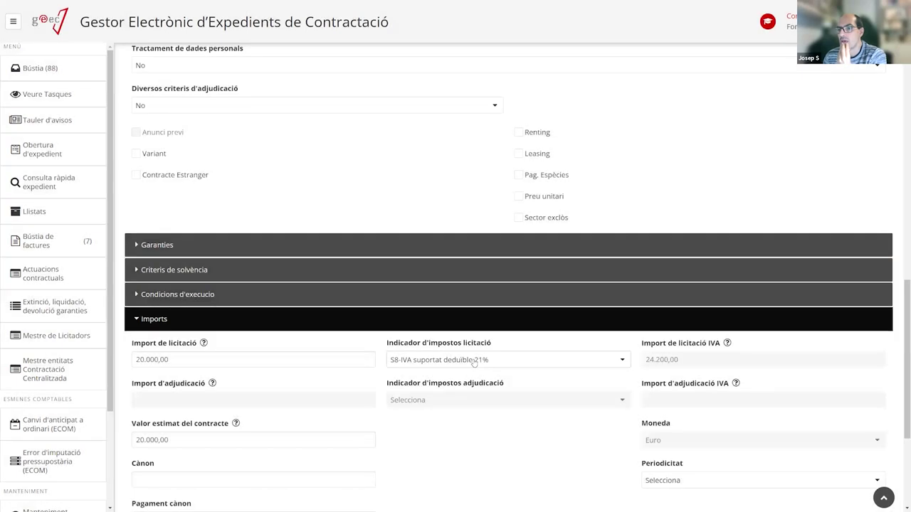
pyautogui.click(483, 360)
pyautogui.scroll(1, 443, 410)
pyautogui.scroll(-1, 427, 409)
pyautogui.scroll(1, 416, 408)
pyautogui.click(420, 398)
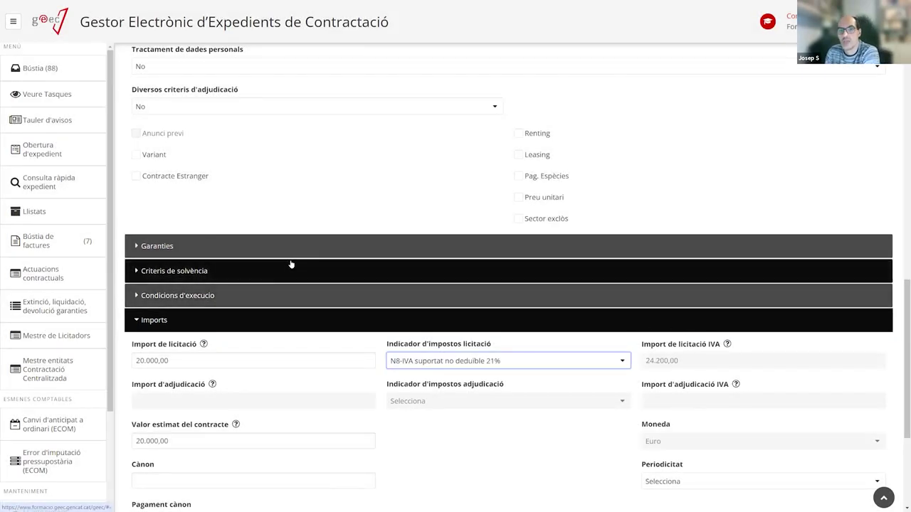
pyautogui.scroll(-2, 291, 264)
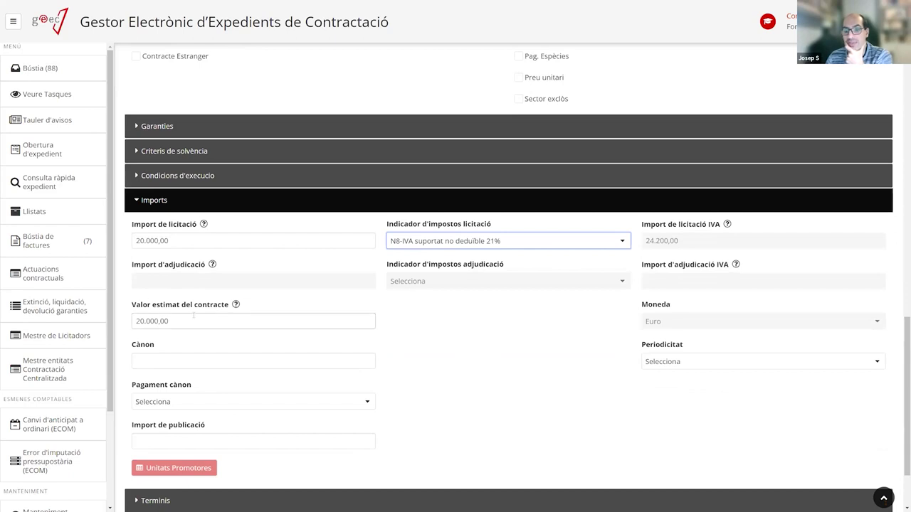
# Confirm the estimated contract value of 20.000,00.
pyautogui.click(206, 323)
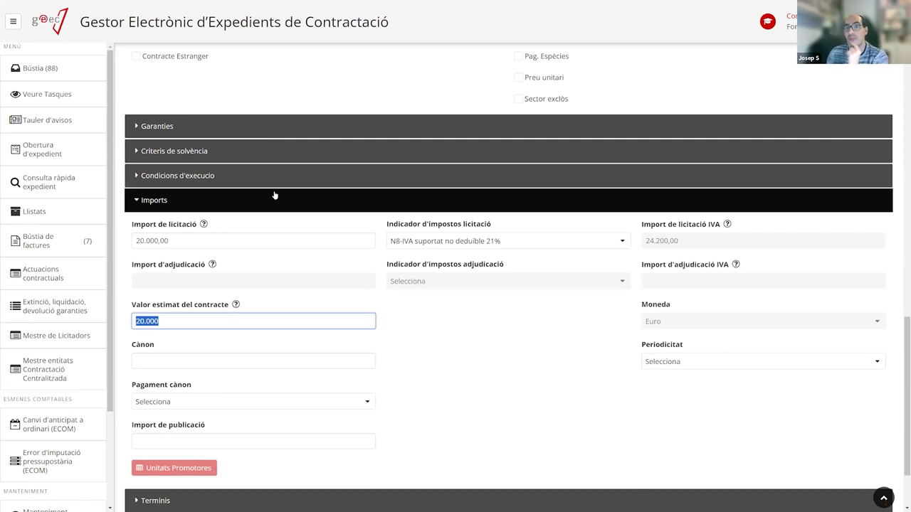
pyautogui.press('Tab')
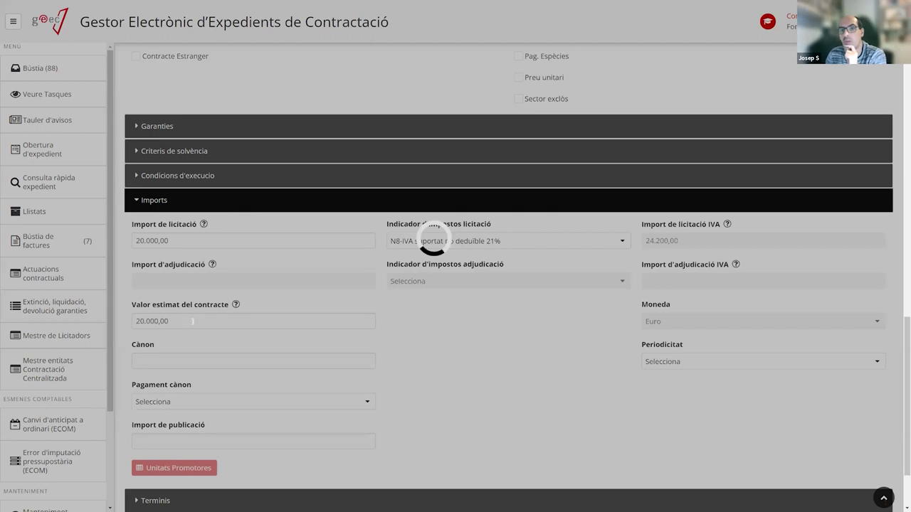
pyautogui.scroll(-2, 240, 330)
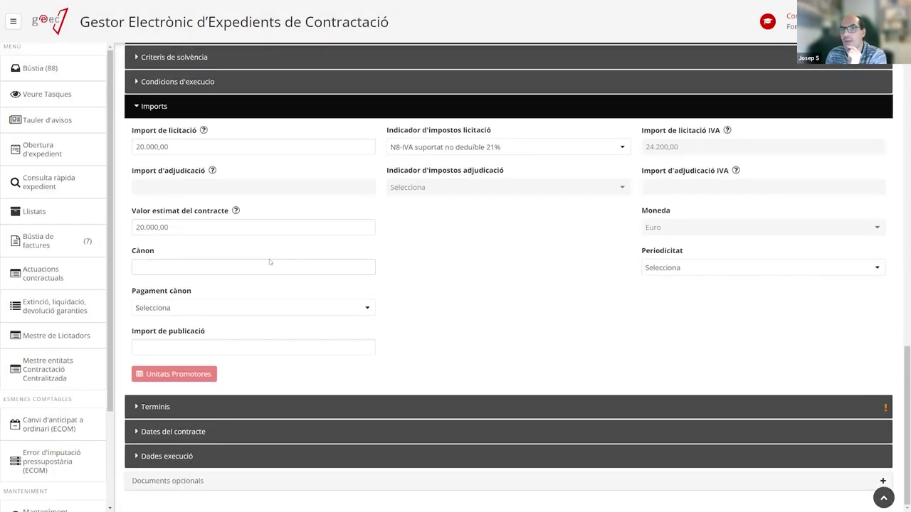
# Review Pagament cànon, Import de publicació and Periodicitat without changes, then expand Terminis.
pyautogui.click(172, 308)
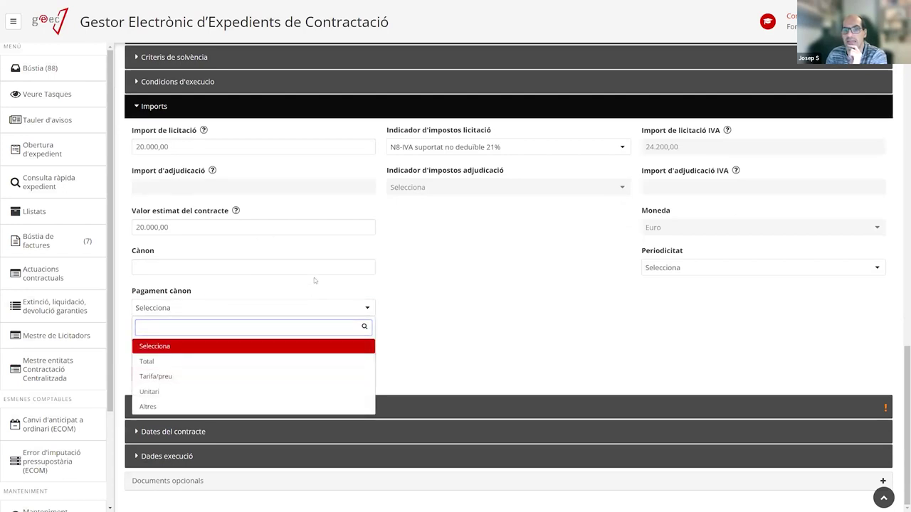
pyautogui.click(183, 348)
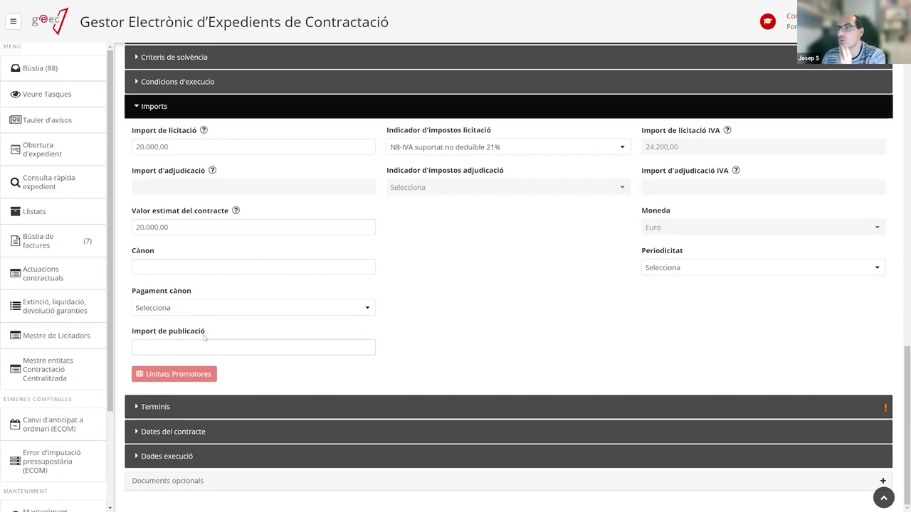
pyautogui.click(257, 344)
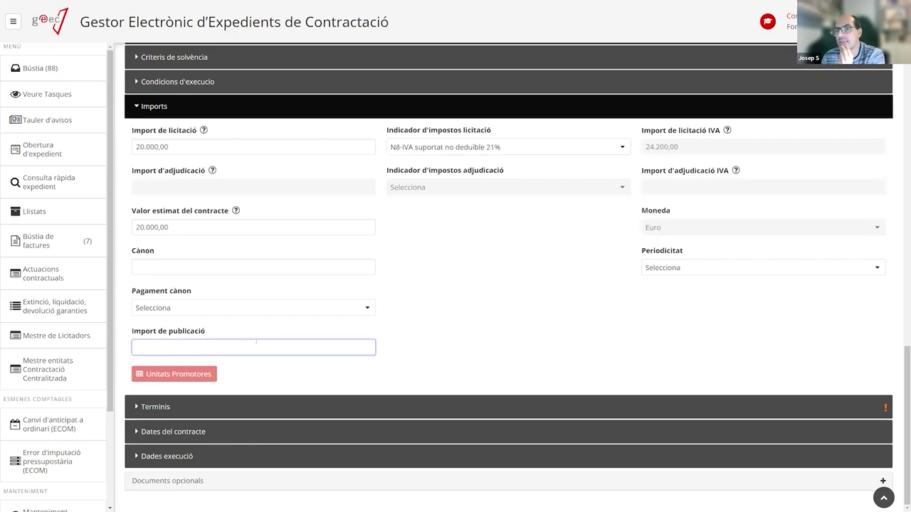
pyautogui.click(682, 268)
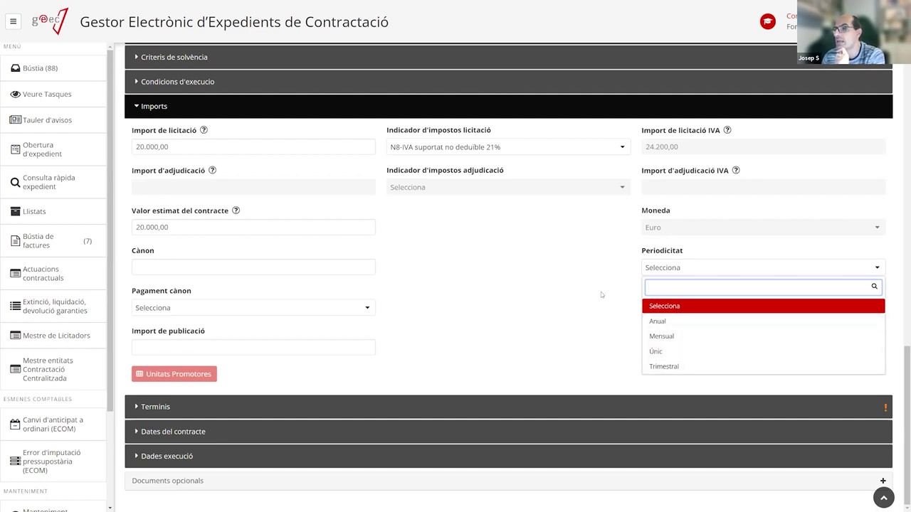
pyautogui.click(586, 249)
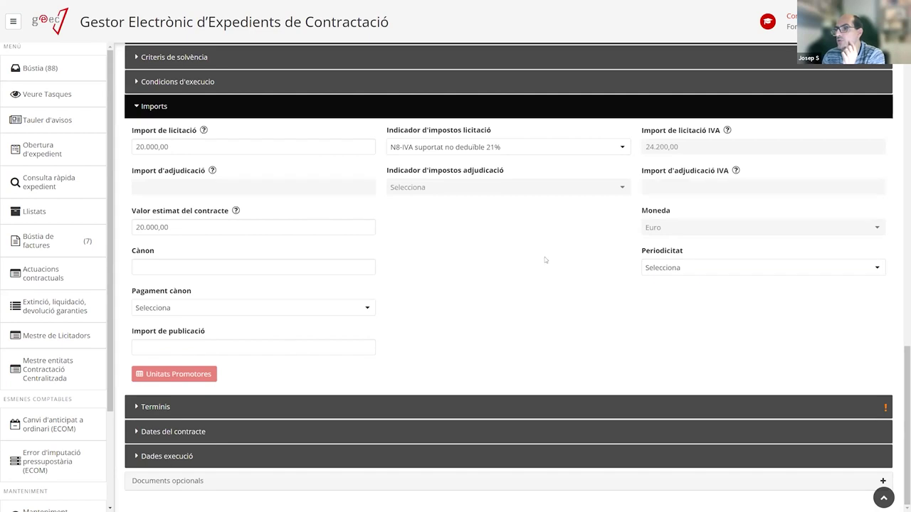
pyautogui.click(211, 406)
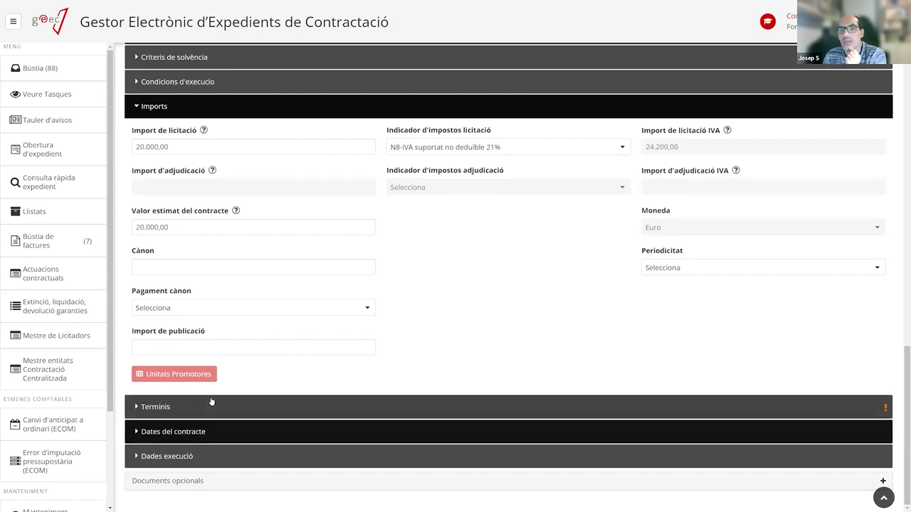
# Enter an execution term of 1 with Mesos as the term unit.
pyautogui.scroll(-2, 254, 359)
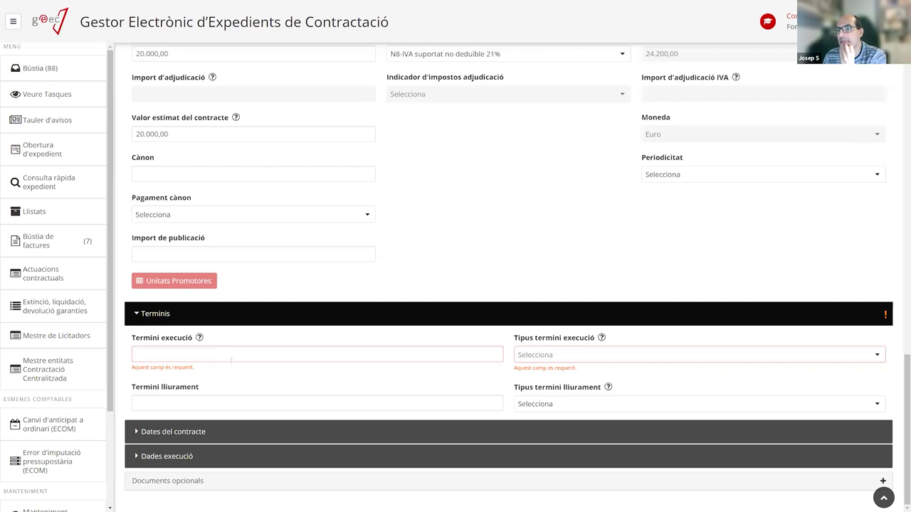
pyautogui.click(209, 354)
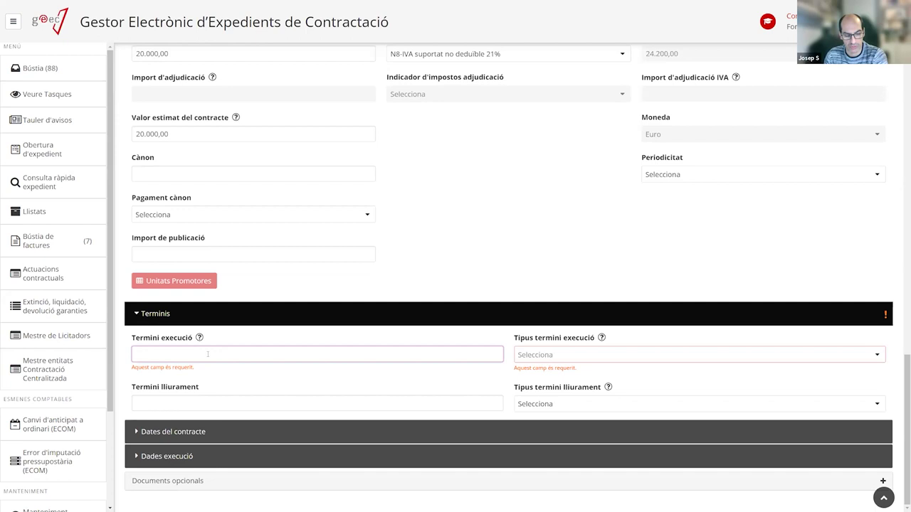
pyautogui.write('1')
pyautogui.click(552, 356)
pyautogui.click(544, 388)
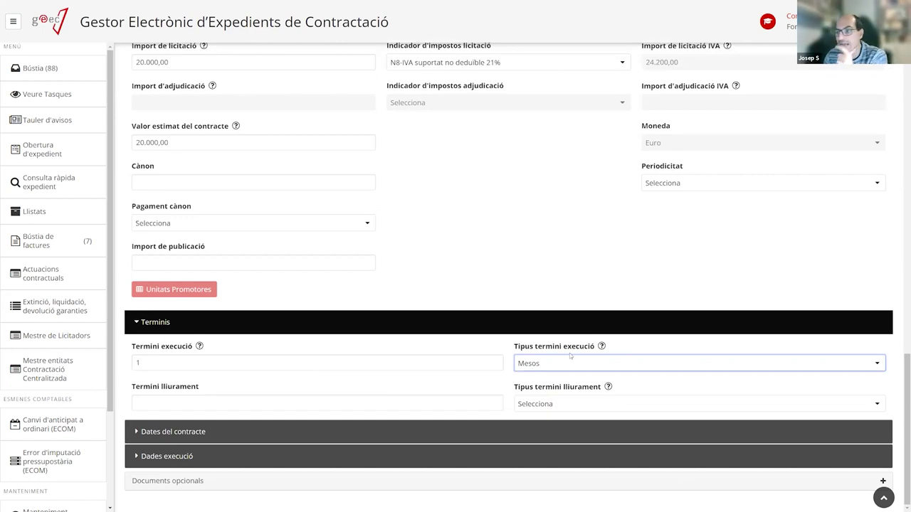
pyautogui.click(550, 364)
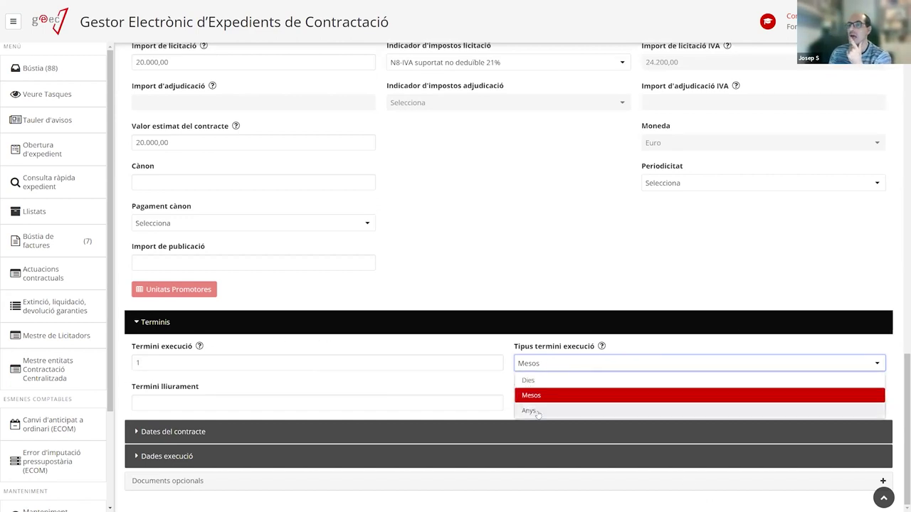
pyautogui.click(530, 410)
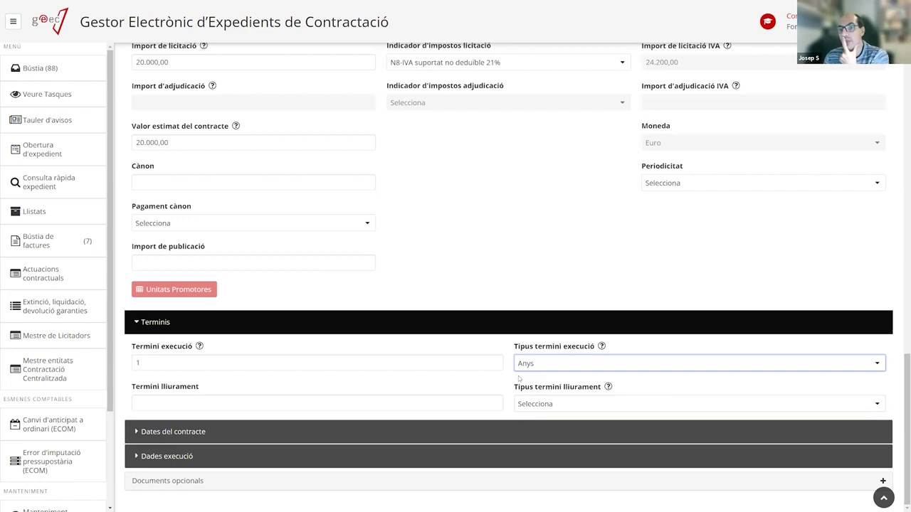
pyautogui.click(547, 363)
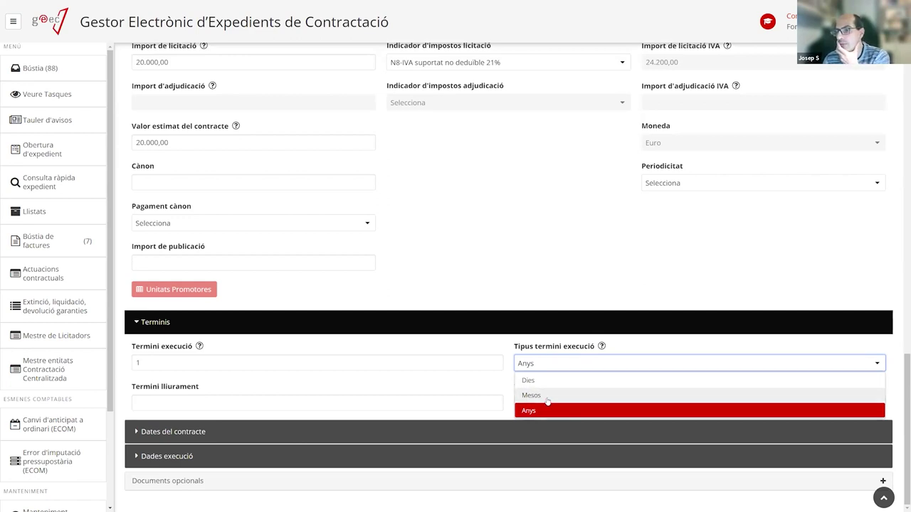
pyautogui.click(545, 397)
# Move on to Termini lliurament and expand the Dates del contracte section.
pyautogui.click(329, 364)
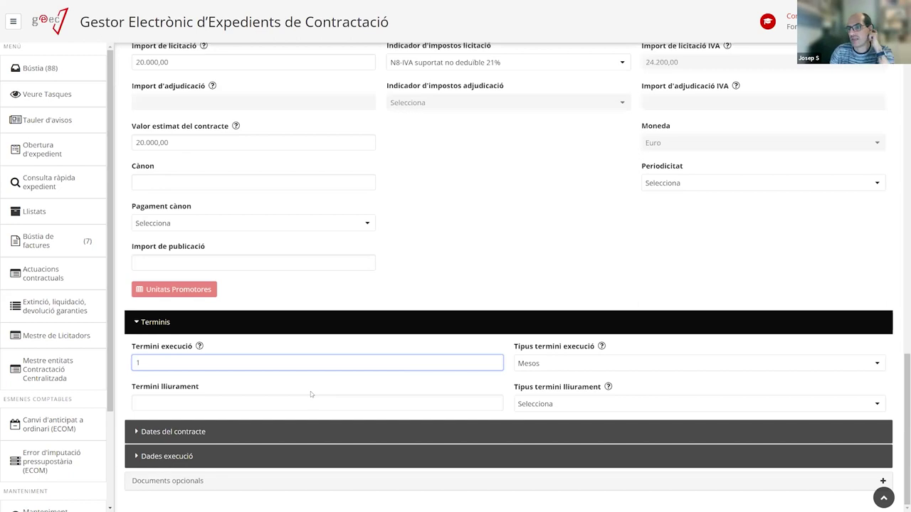
pyautogui.press('Tab')
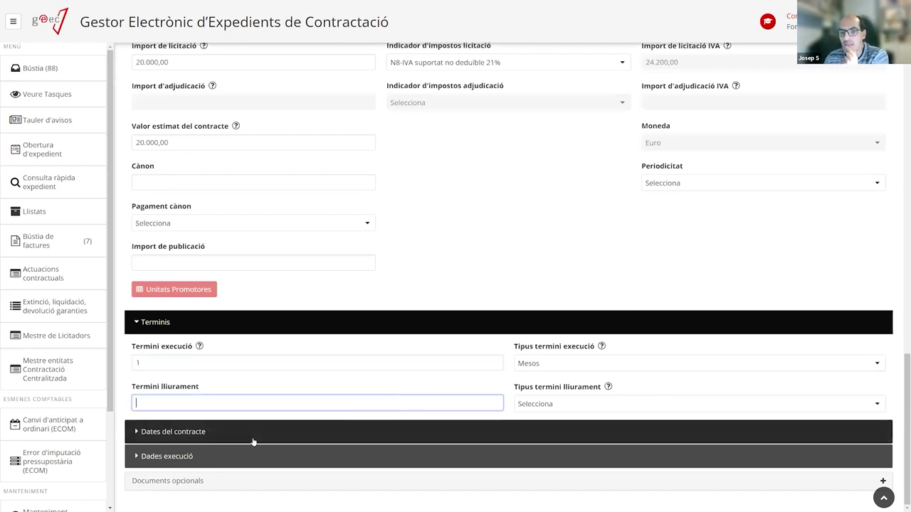
pyautogui.click(254, 436)
# Expand Dades execució and review its contract date and execution fields, leaving them blank.
pyautogui.scroll(-1, 298, 418)
pyautogui.scroll(-3, 297, 418)
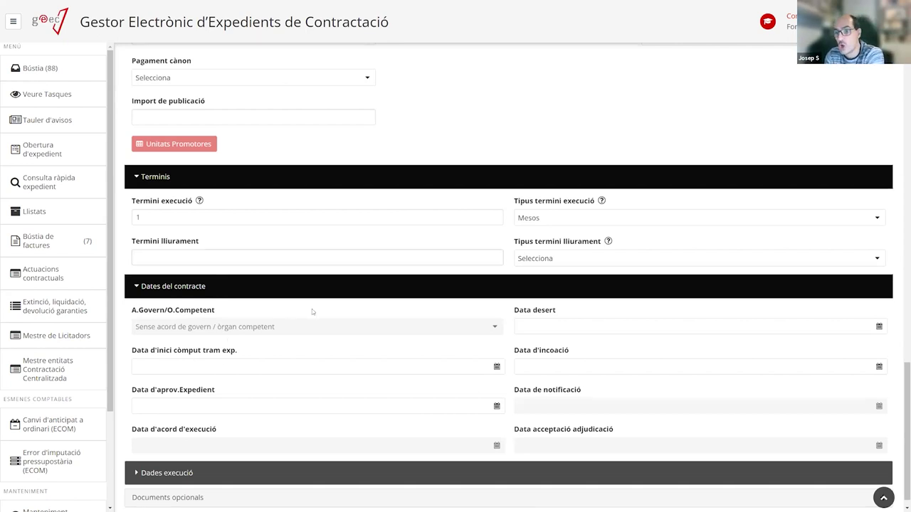
pyautogui.scroll(-1, 288, 411)
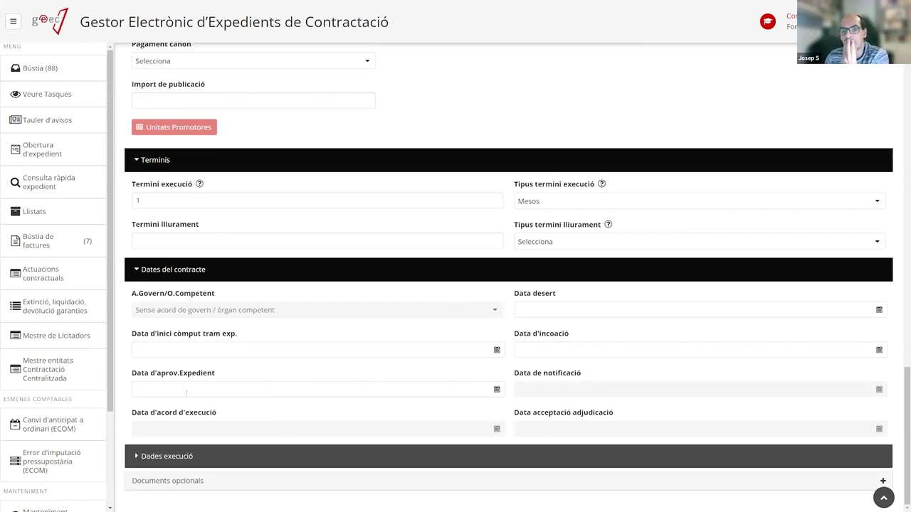
pyautogui.click(163, 456)
pyautogui.scroll(-4, 180, 417)
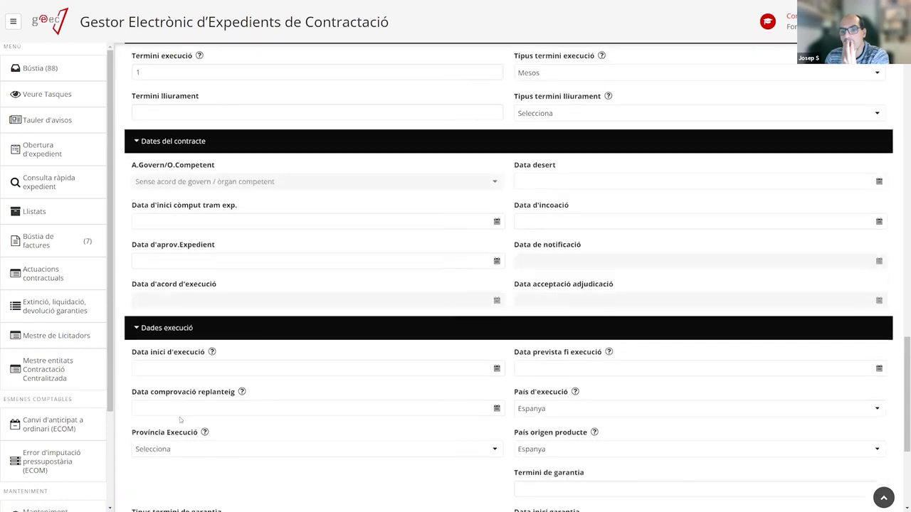
pyautogui.scroll(-1, 182, 414)
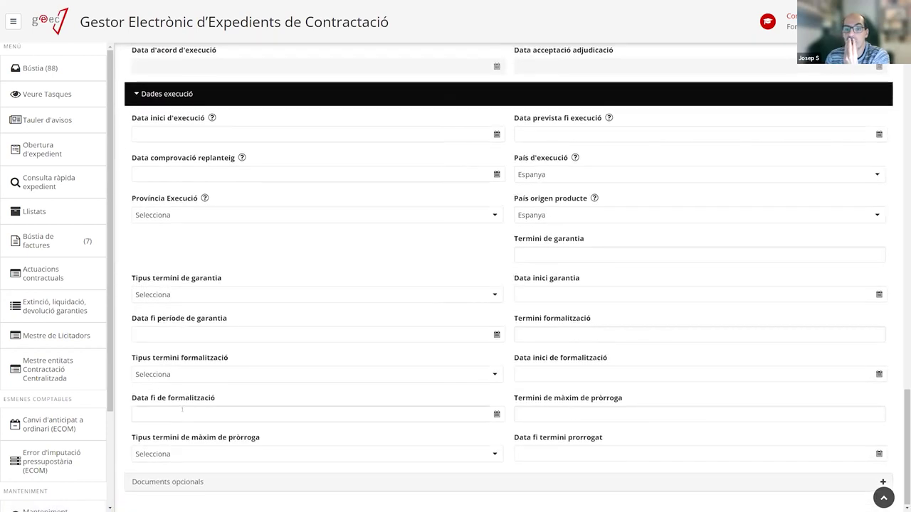
pyautogui.scroll(2, 191, 338)
pyautogui.scroll(-1, 190, 335)
pyautogui.scroll(-1, 190, 336)
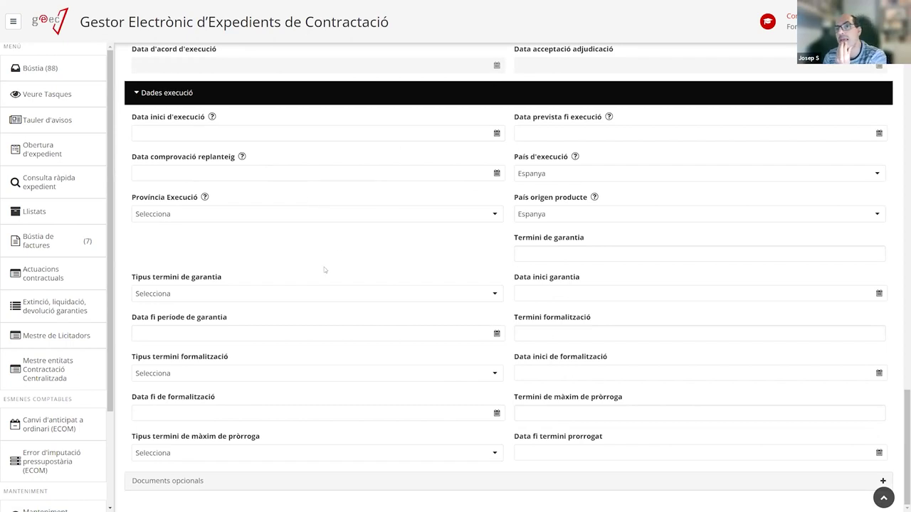
pyautogui.scroll(2, 265, 282)
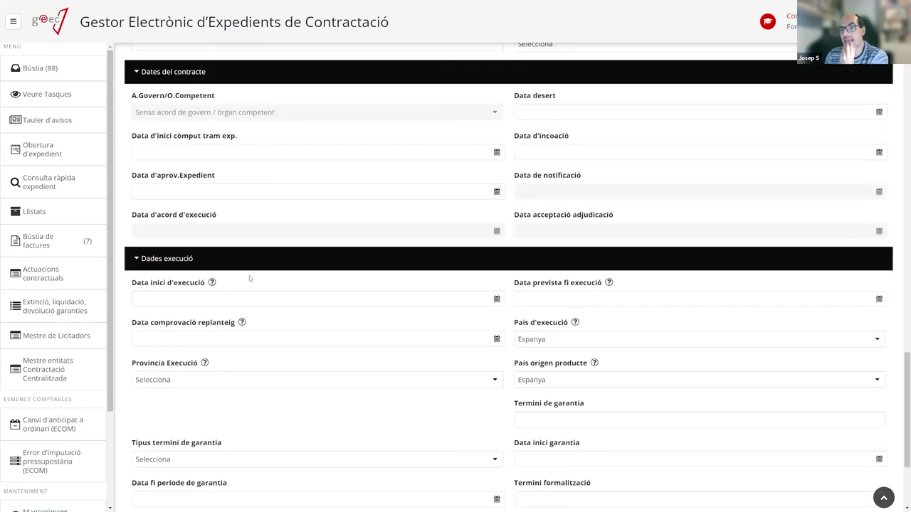
pyautogui.scroll(-2, 354, 321)
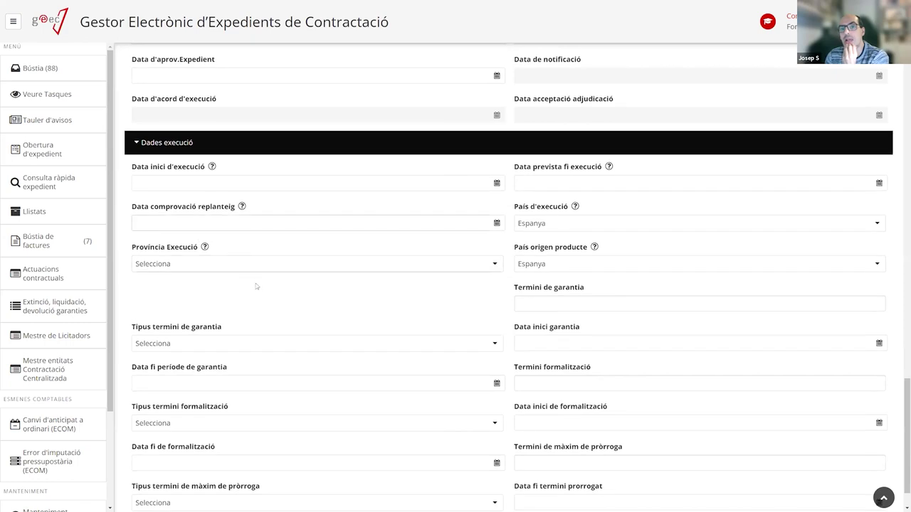
pyautogui.scroll(1, 401, 304)
pyautogui.scroll(15, 401, 303)
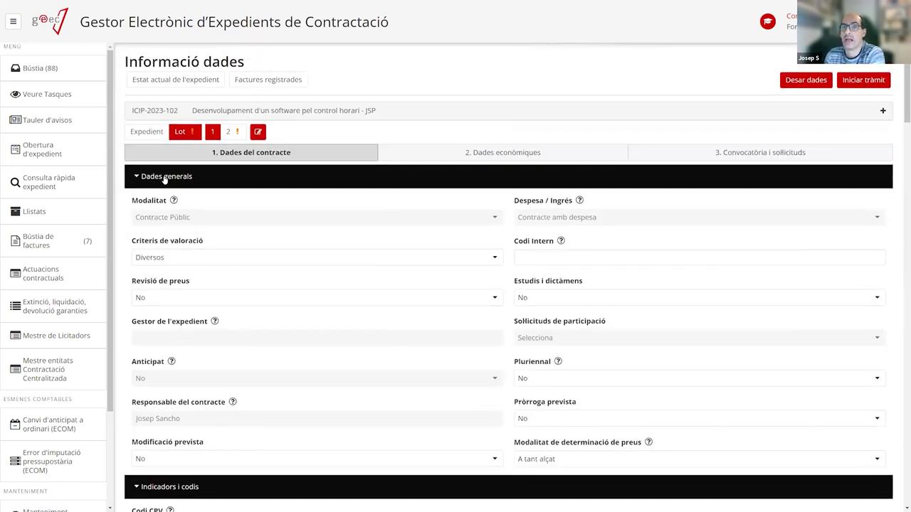
# Collapse Dades generals through Dades execució and go to 2. Dades econòmiques.
pyautogui.click(166, 180)
pyautogui.click(140, 204)
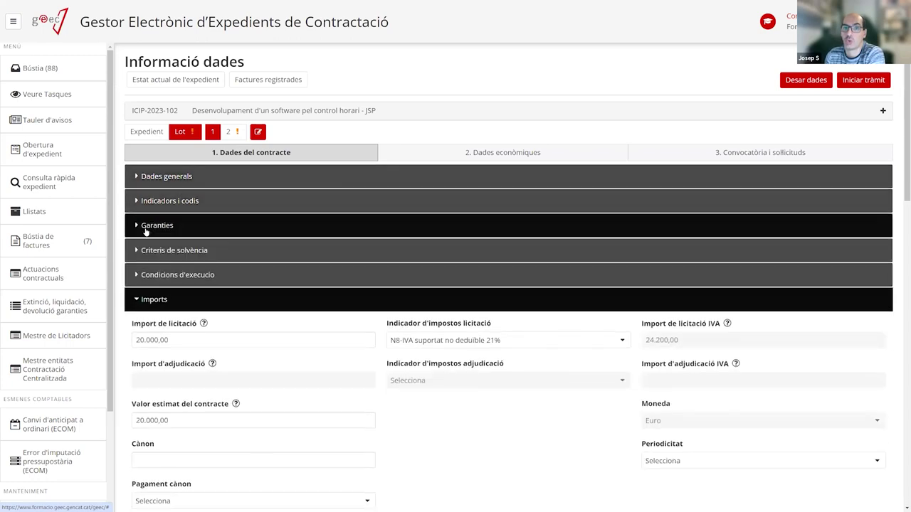
pyautogui.click(152, 227)
pyautogui.click(158, 232)
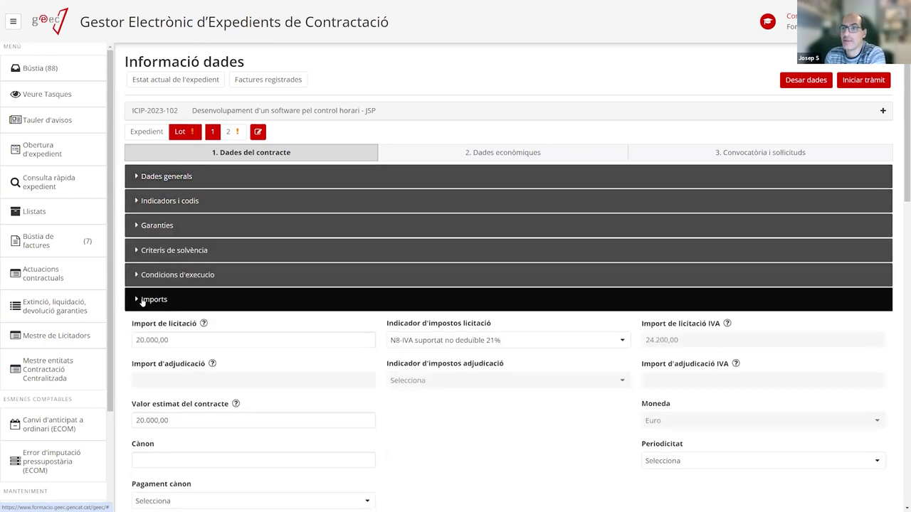
pyautogui.click(143, 302)
pyautogui.click(145, 327)
pyautogui.click(143, 351)
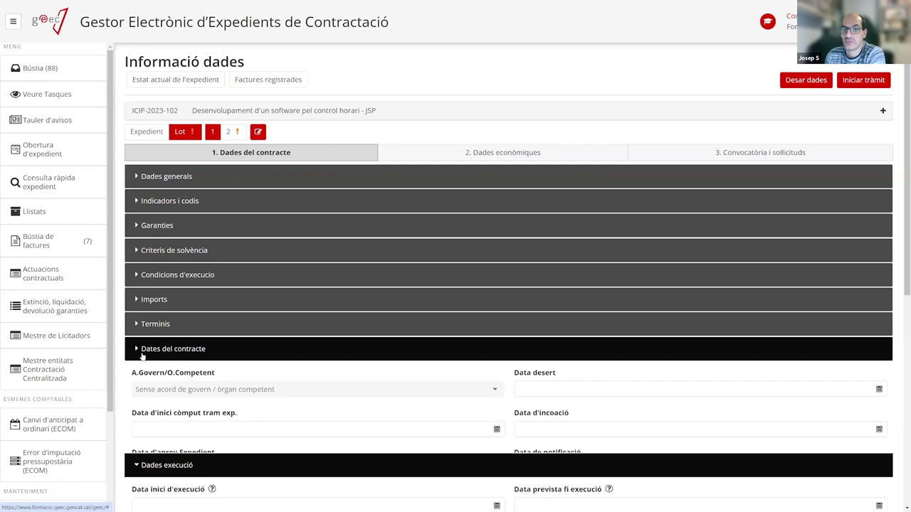
pyautogui.click(142, 375)
pyautogui.click(493, 152)
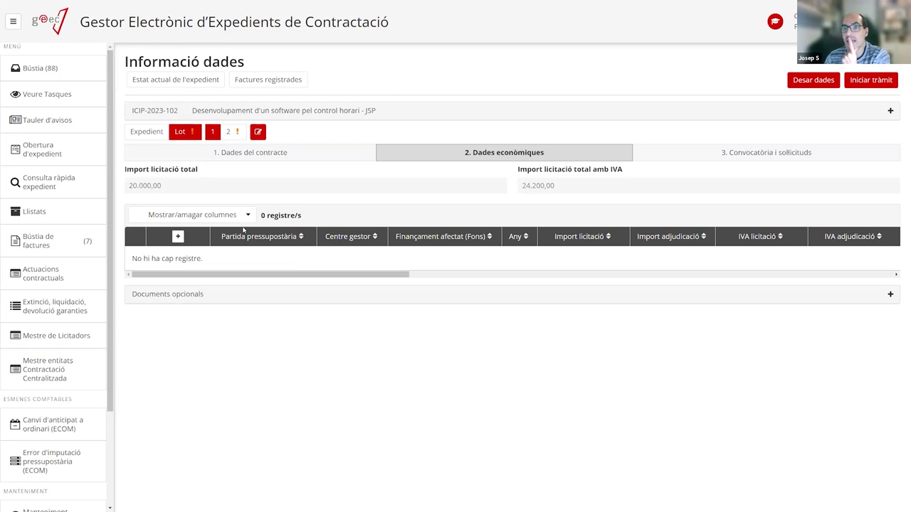
# Start a new budget line with partida D/2230001/128/0000.
pyautogui.click(177, 237)
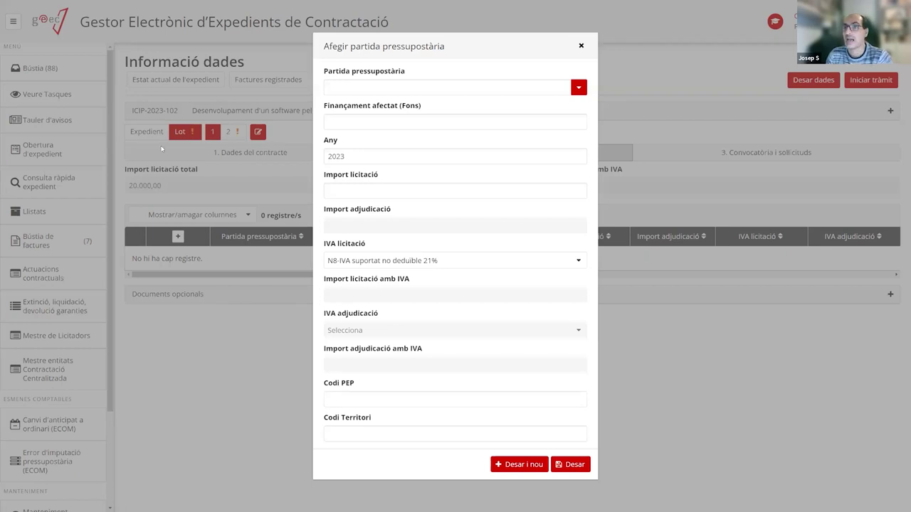
pyautogui.click(432, 89)
pyautogui.write('D/2230001/128/0000')
pyautogui.press('Return')
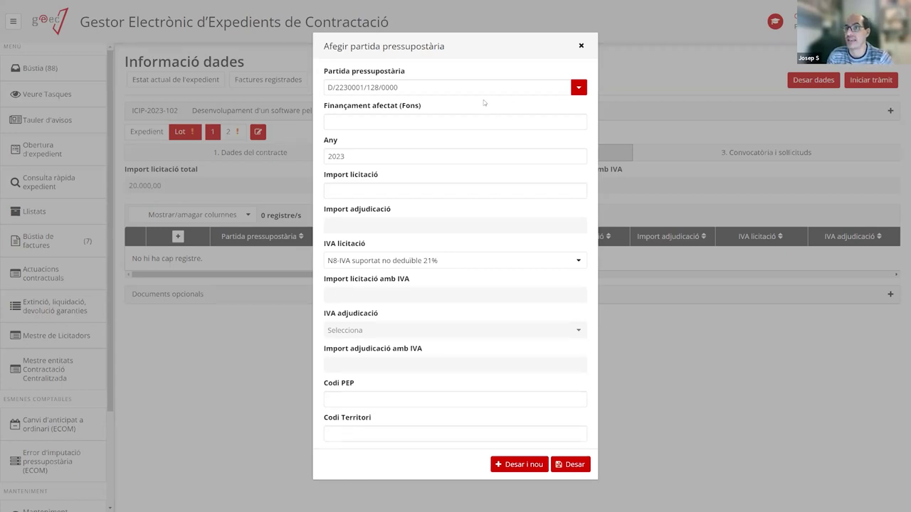
pyautogui.click(558, 116)
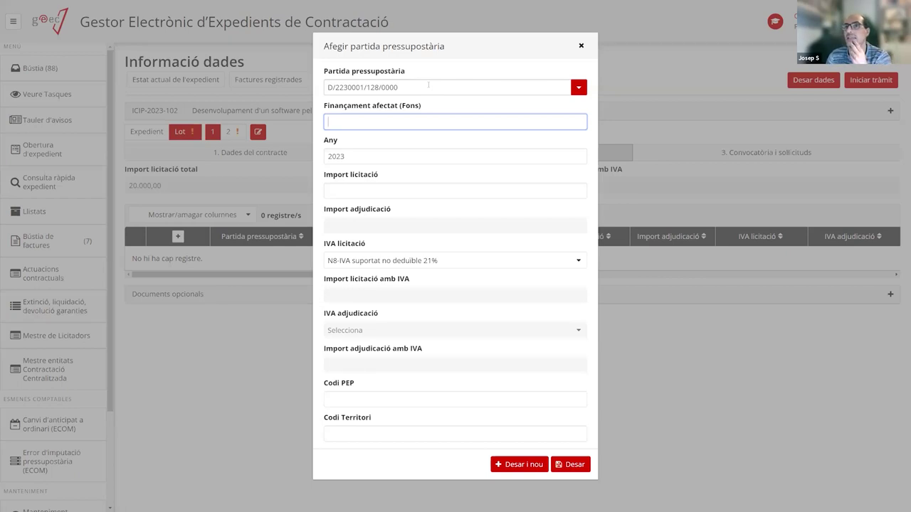
# Set the line's Import licitació to 10000 and save it with Desar i nou.
pyautogui.click(343, 193)
pyautogui.write('50')
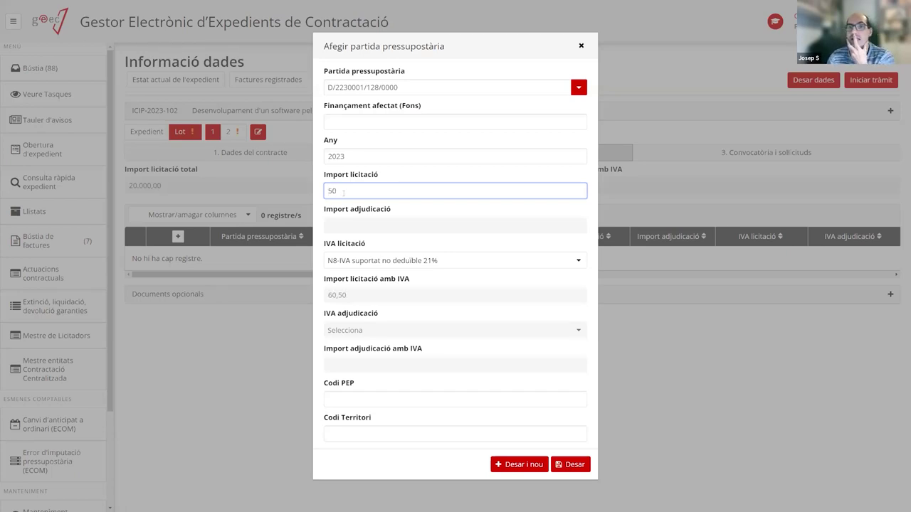
pyautogui.press('BackSpace')
pyautogui.press('BackSpace')
pyautogui.write('100000')
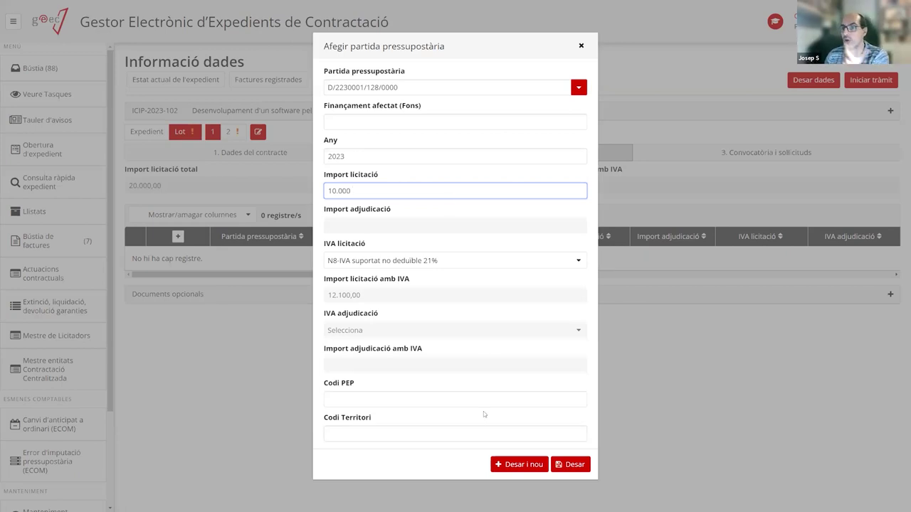
pyautogui.click(506, 466)
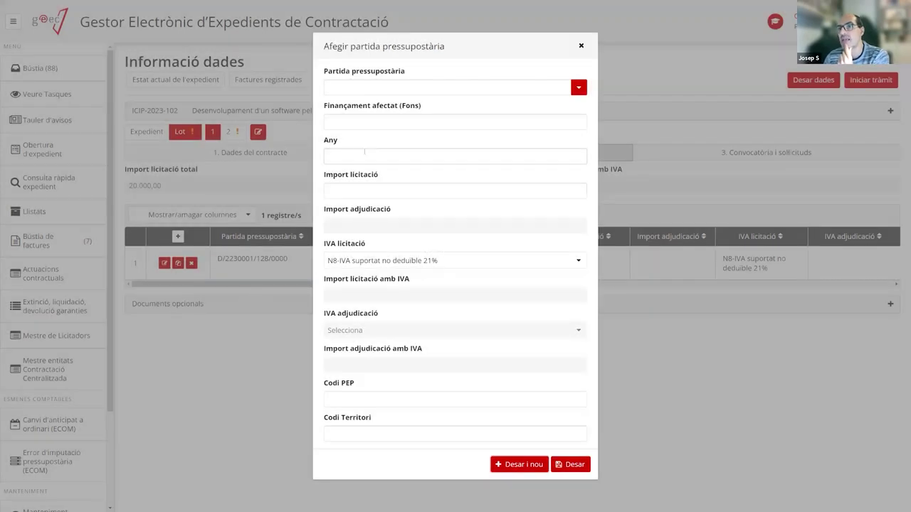
# Pick budget item D/2230001/128/0000 from the autocomplete in the new line form.
pyautogui.click(365, 86)
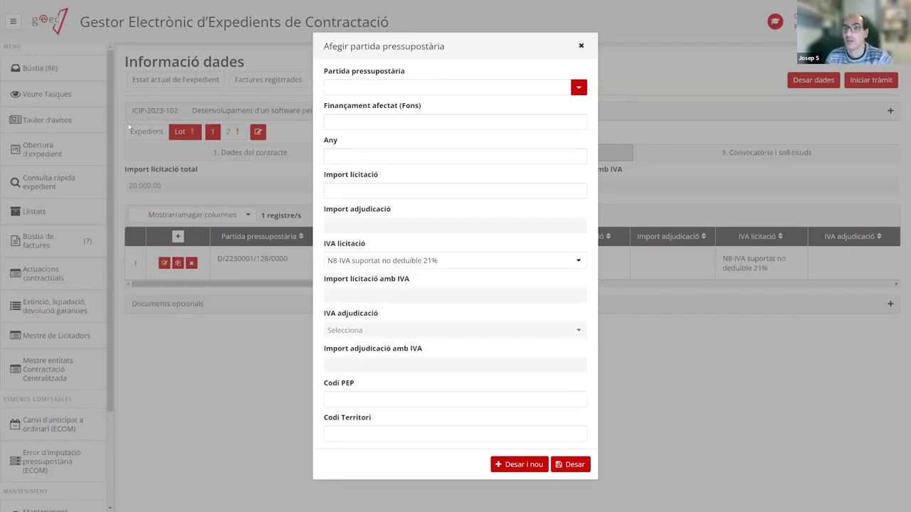
pyautogui.click(343, 86)
pyautogui.write('D/2230001/128/0000')
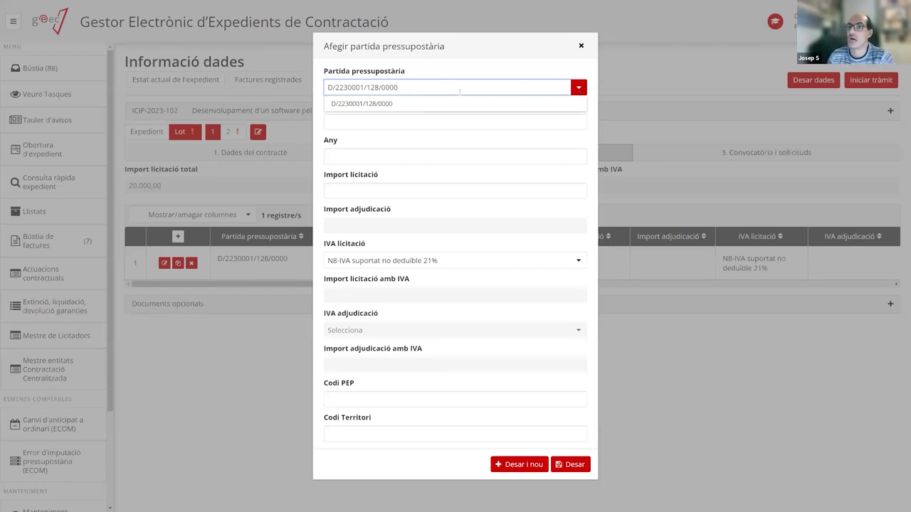
pyautogui.press('BackSpace')
pyautogui.press('BackSpace')
pyautogui.press('BackSpace')
pyautogui.press('BackSpace')
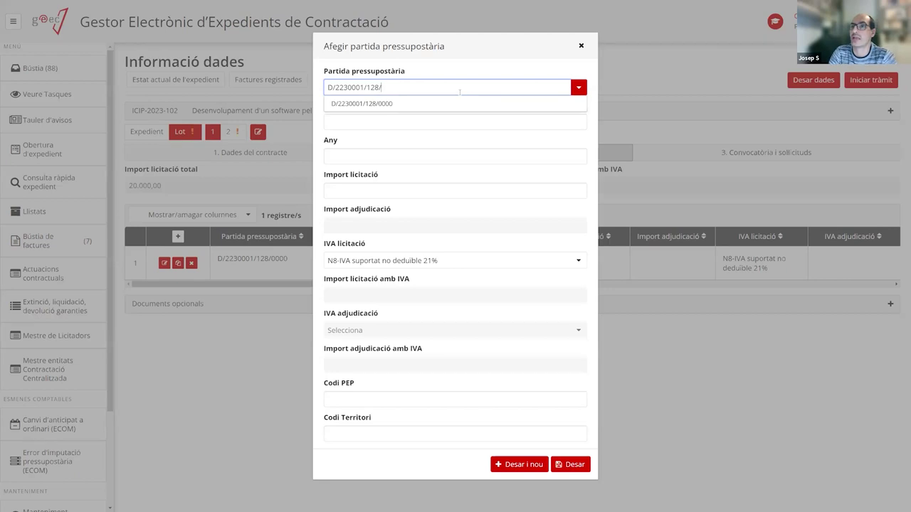
pyautogui.hotkey('ctrl', 'a')
pyautogui.press('BackSpace')
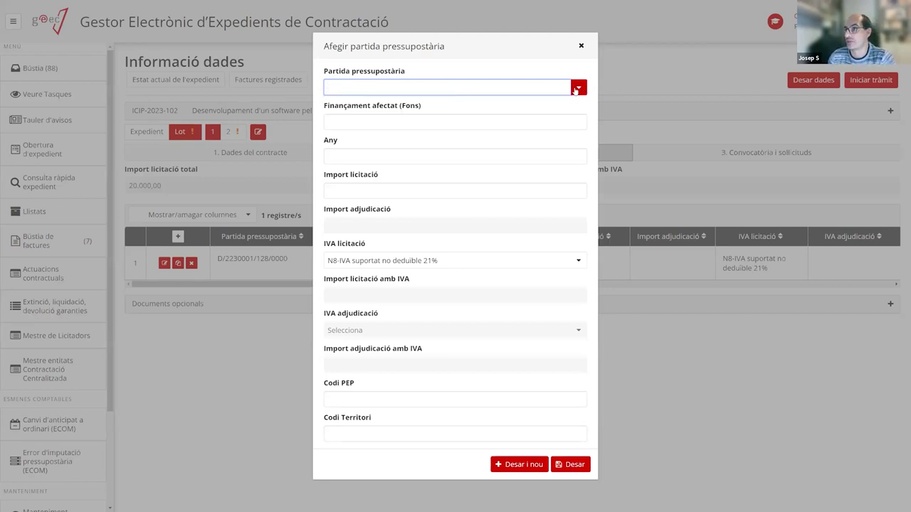
pyautogui.write('d')
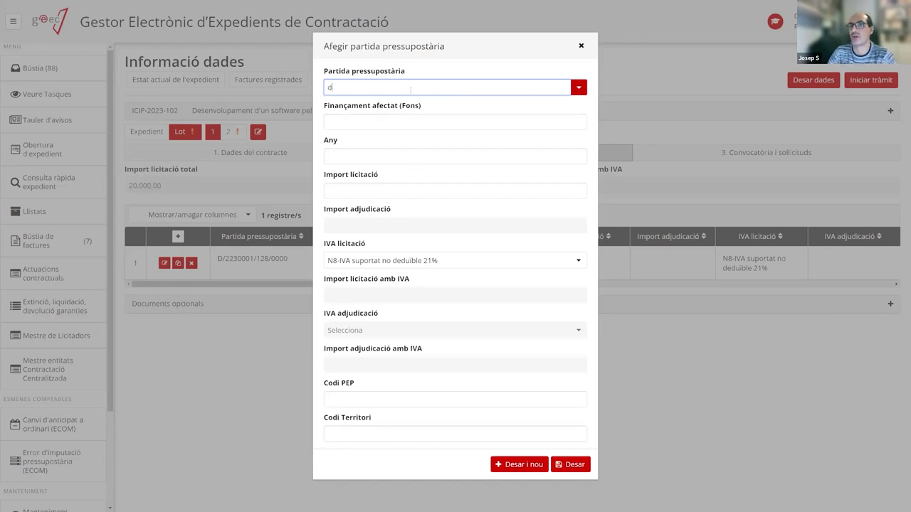
pyautogui.press('BackSpace')
pyautogui.write('22')
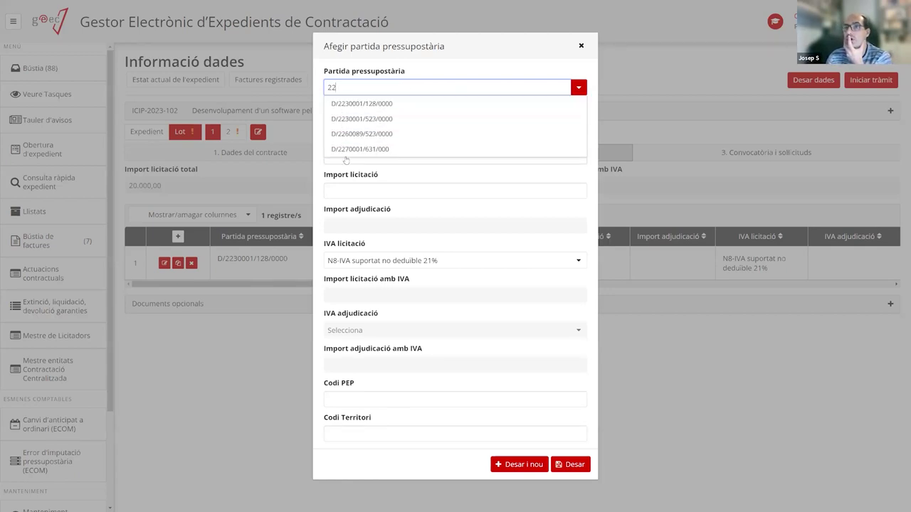
pyautogui.press('BackSpace')
pyautogui.press('BackSpace')
pyautogui.write('D/2230001/128/0000')
pyautogui.click(377, 105)
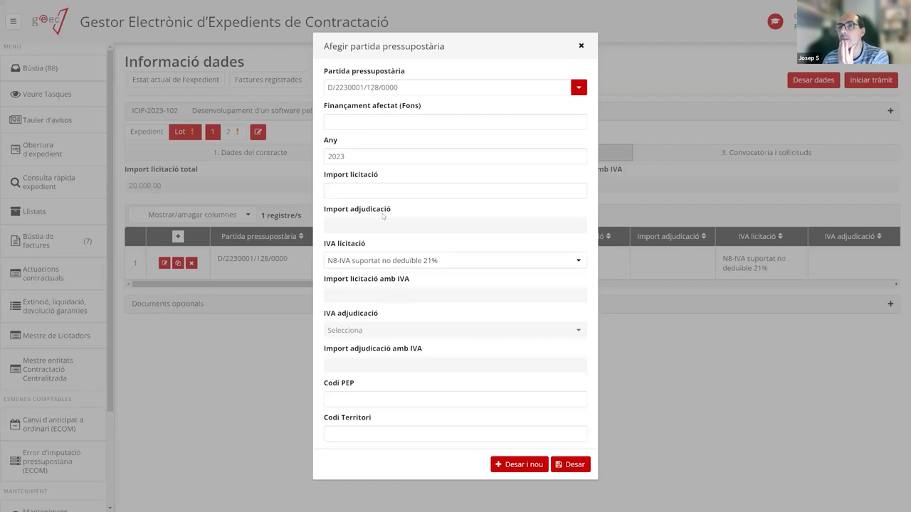
# Keep year 2023, enter a 10.000 tender amount and save the second line.
pyautogui.click(352, 154)
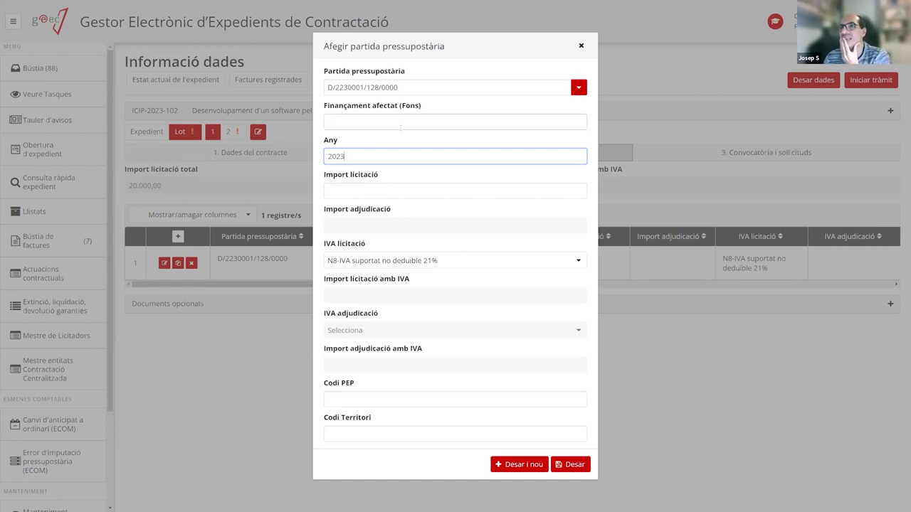
pyautogui.click(364, 124)
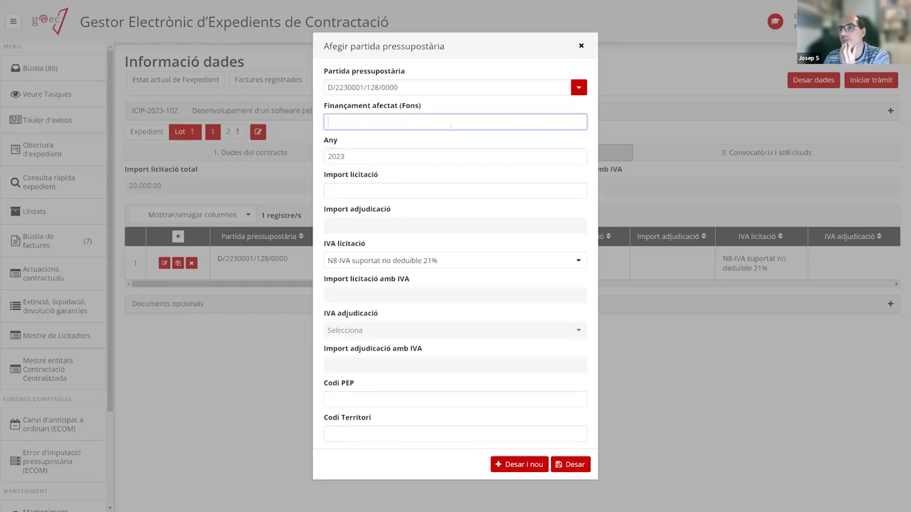
pyautogui.click(342, 191)
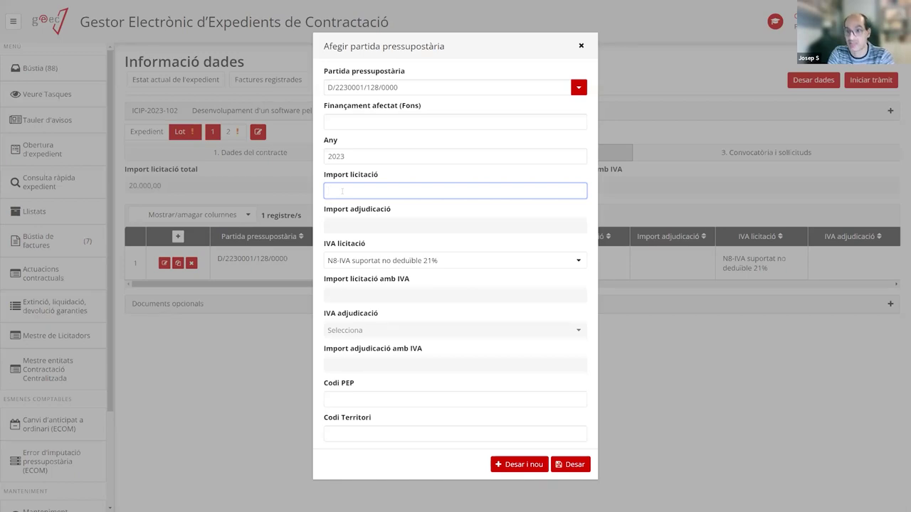
pyautogui.write('000')
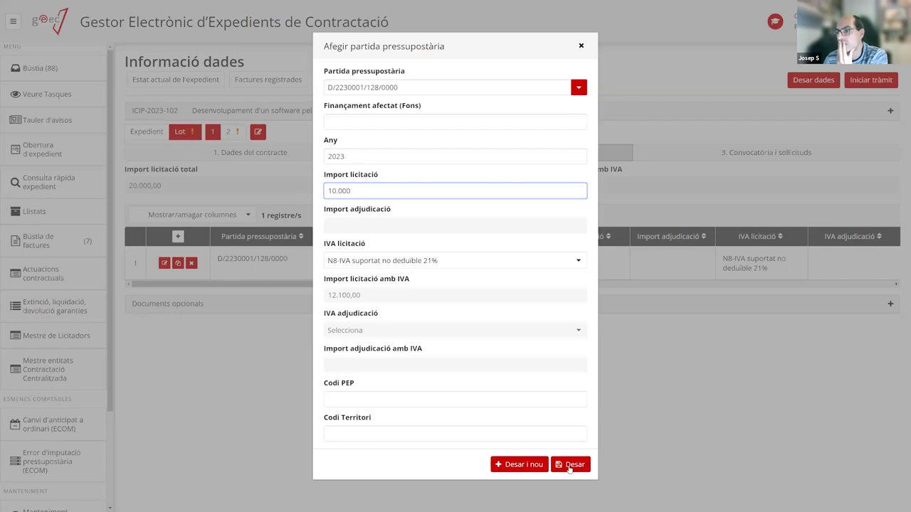
pyautogui.click(570, 465)
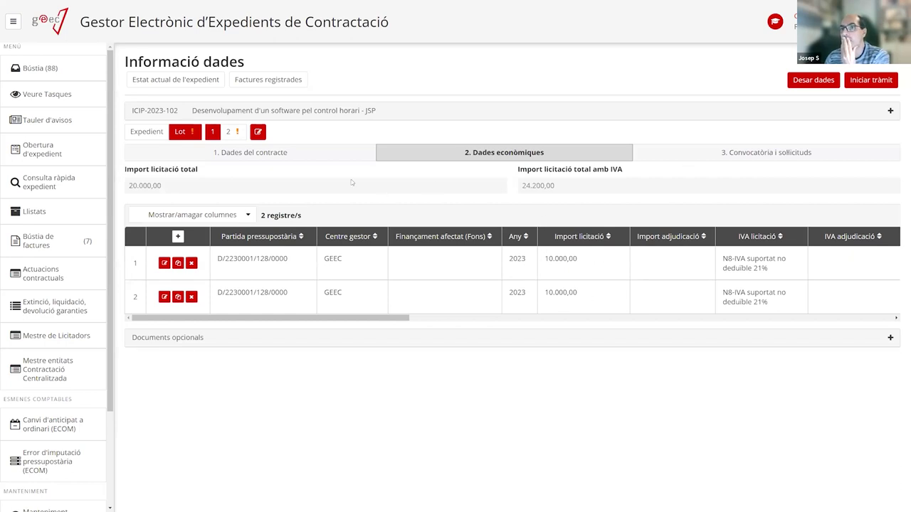
# Save the economic data and change line 2's partida to D/2270001/631/000.
pyautogui.click(812, 81)
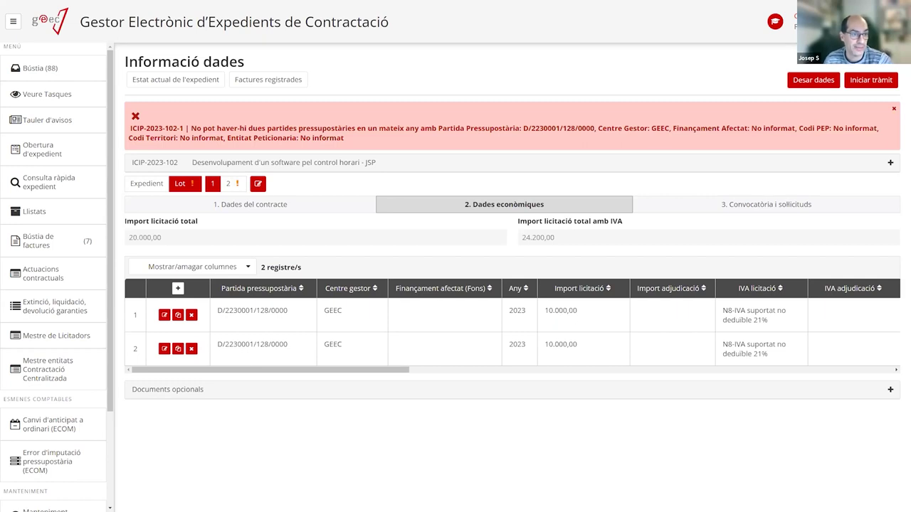
pyautogui.click(165, 348)
pyautogui.moveTo(405, 90); pyautogui.dragTo(235, 81)
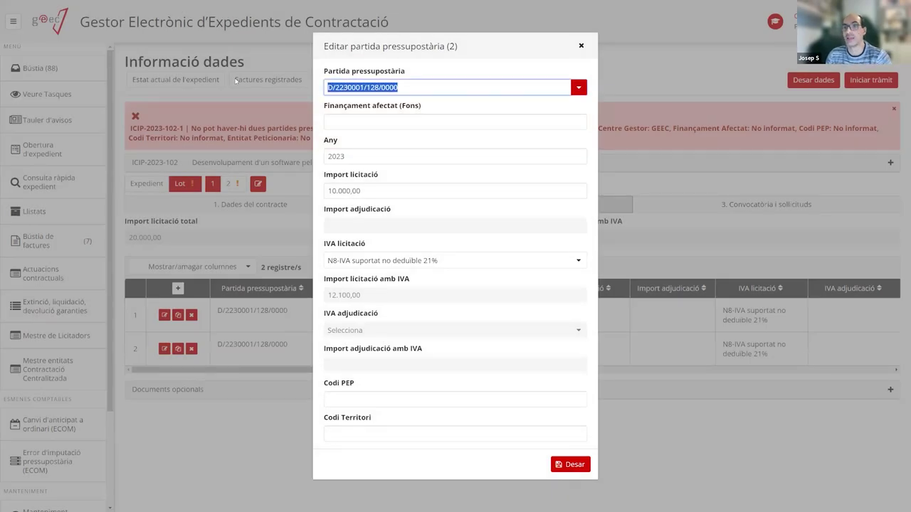
pyautogui.write('D/2270001/631/000')
pyautogui.click(575, 467)
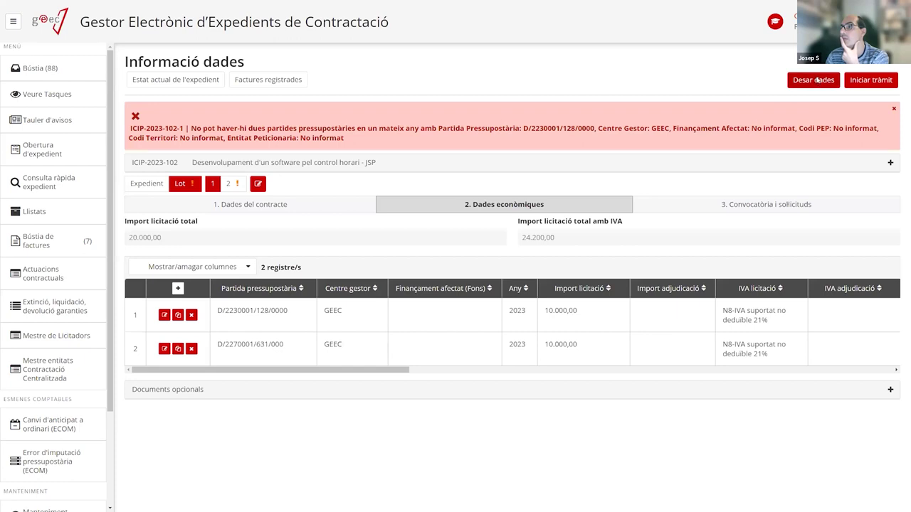
# Save the expedient data successfully and move to Convocatòria i sol·licituds.
pyautogui.click(817, 81)
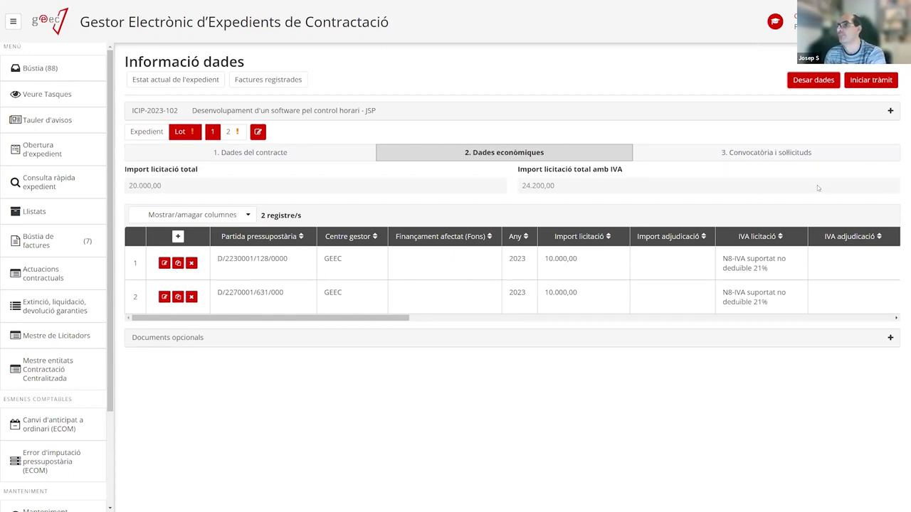
pyautogui.click(810, 80)
pyautogui.click(702, 154)
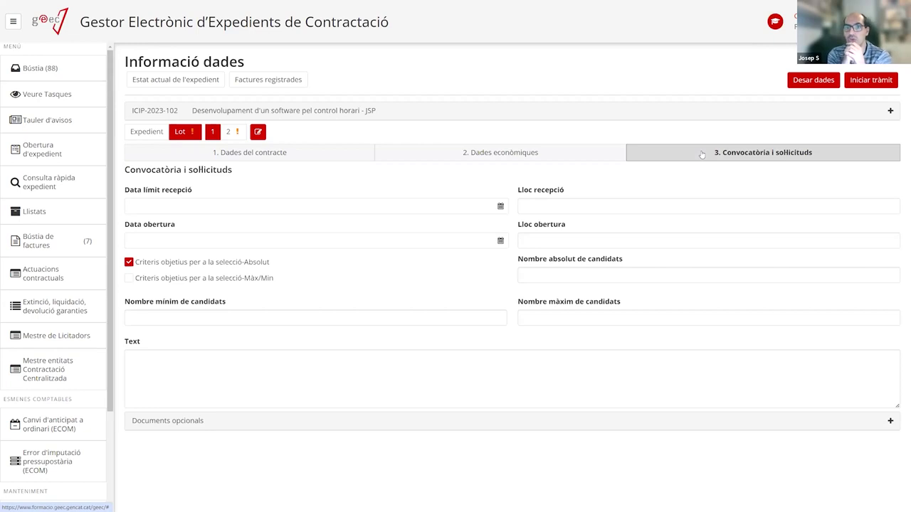
# Leave Data límit recepció empty and switch the expedient to lot 2.
pyautogui.click(172, 207)
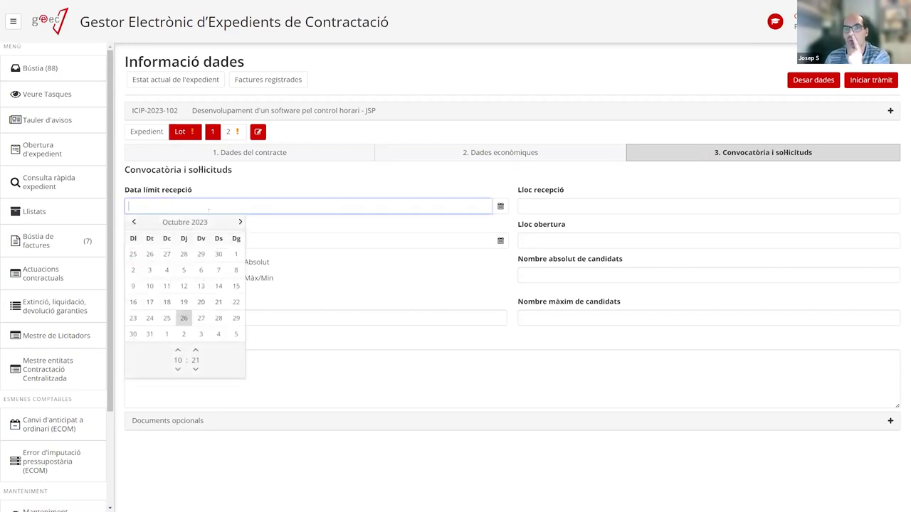
pyautogui.click(283, 221)
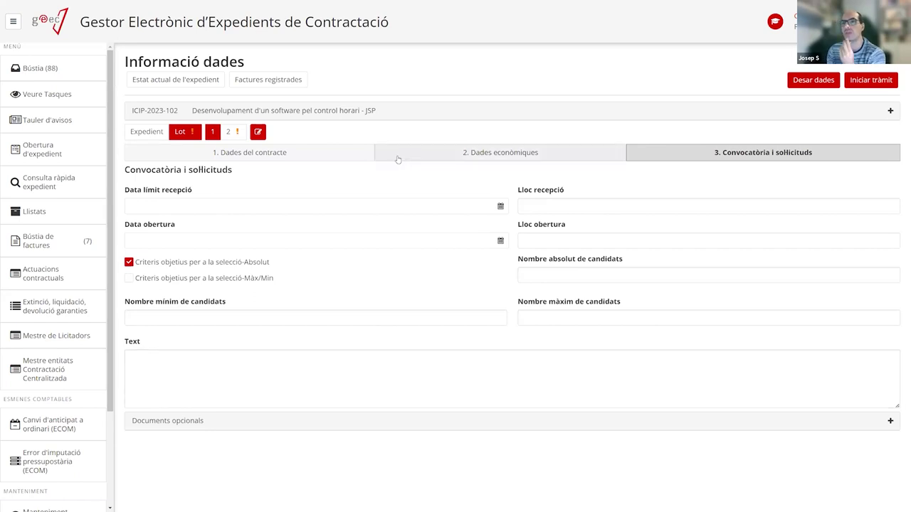
pyautogui.click(231, 133)
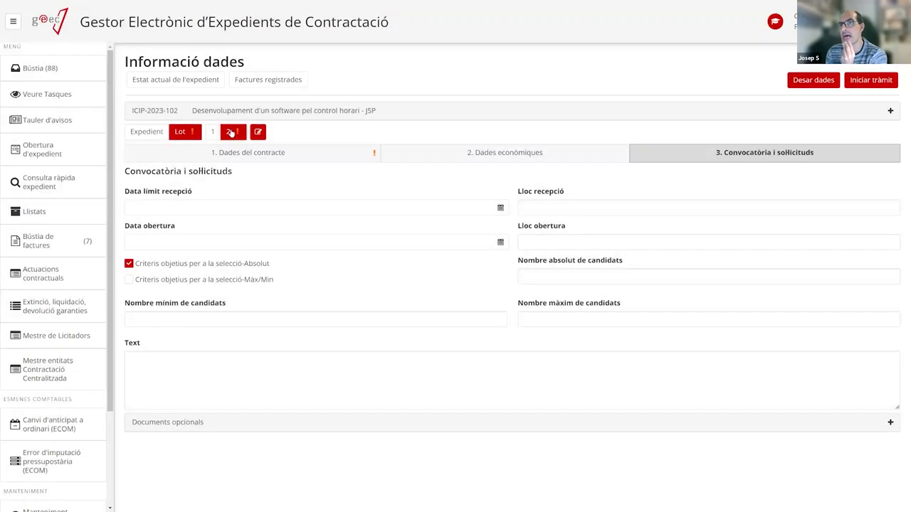
# In lot 2's Dades generals, set price revision, planned extension and planned modification to No.
pyautogui.click(249, 155)
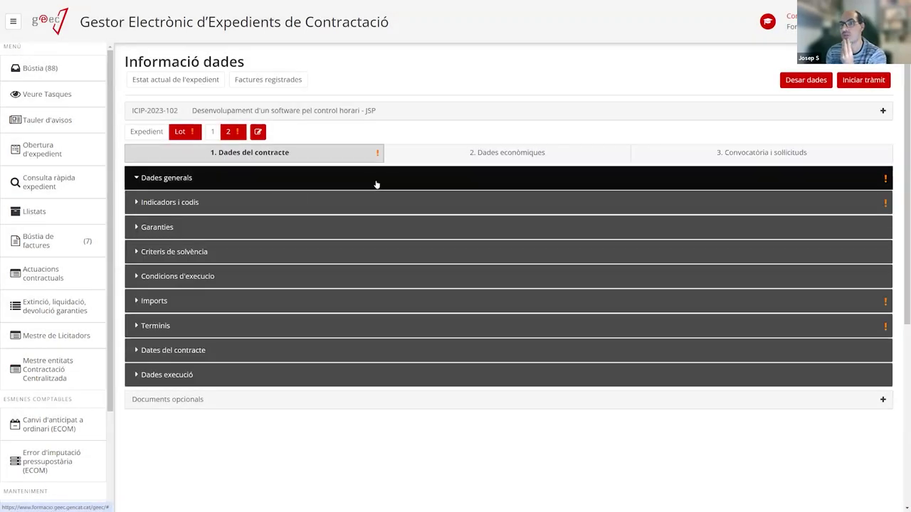
pyautogui.click(377, 187)
pyautogui.click(183, 299)
pyautogui.click(263, 328)
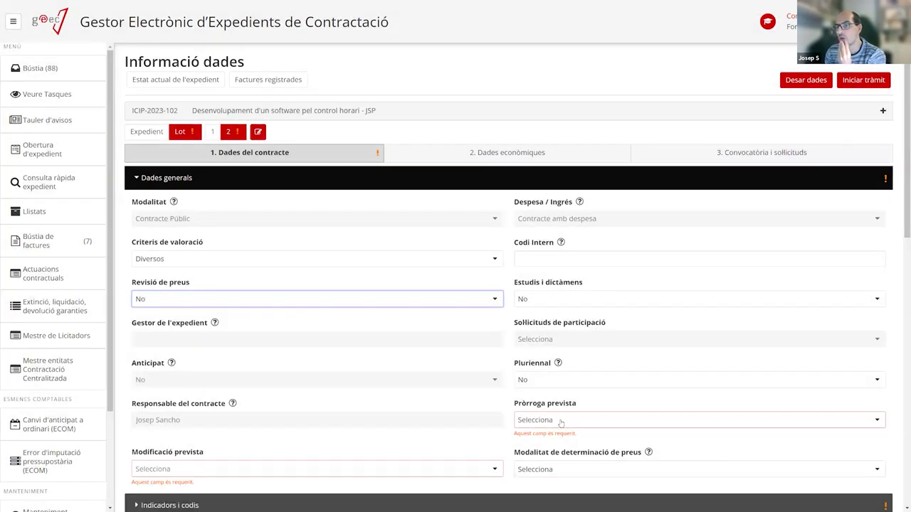
pyautogui.click(559, 422)
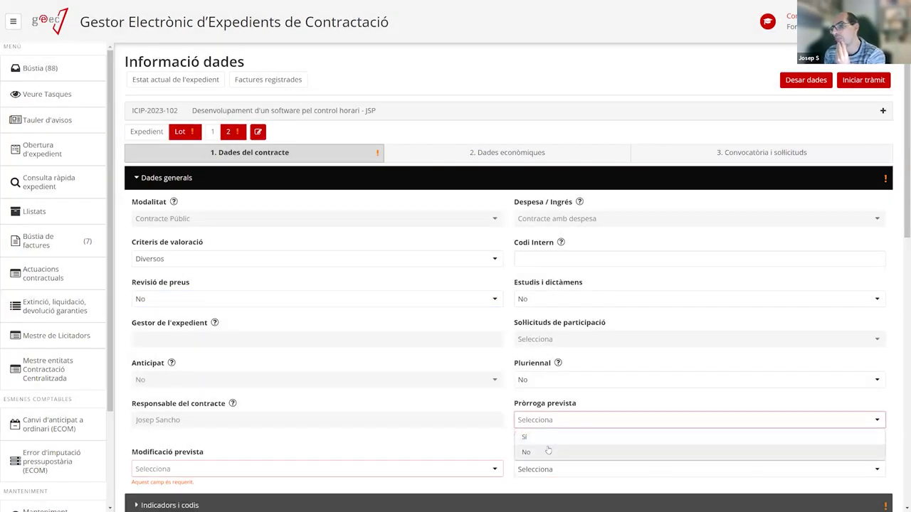
pyautogui.click(548, 440)
pyautogui.scroll(-3, 484, 365)
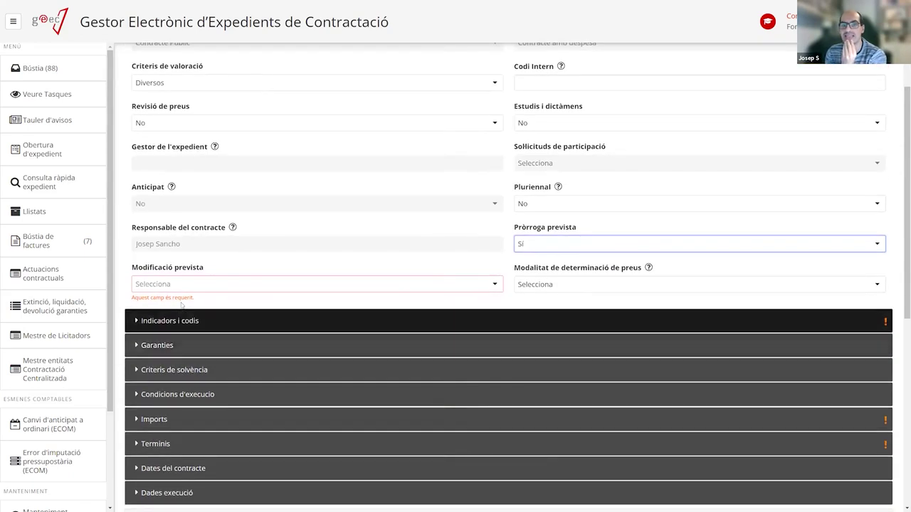
pyautogui.click(552, 249)
pyautogui.click(527, 277)
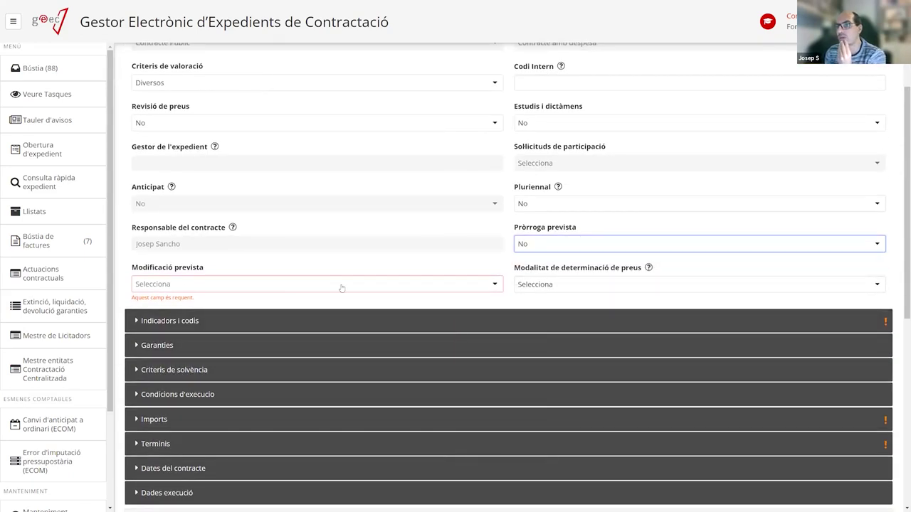
pyautogui.click(198, 284)
pyautogui.click(189, 316)
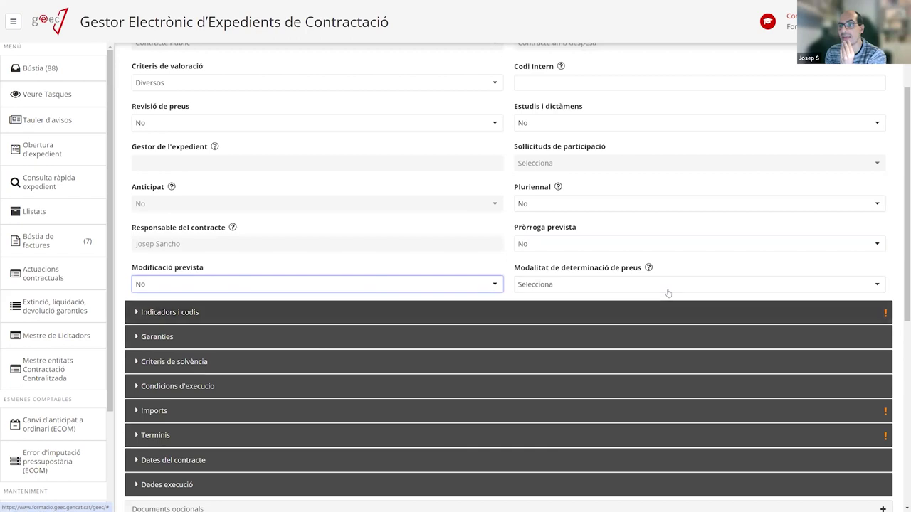
pyautogui.scroll(-2, 403, 293)
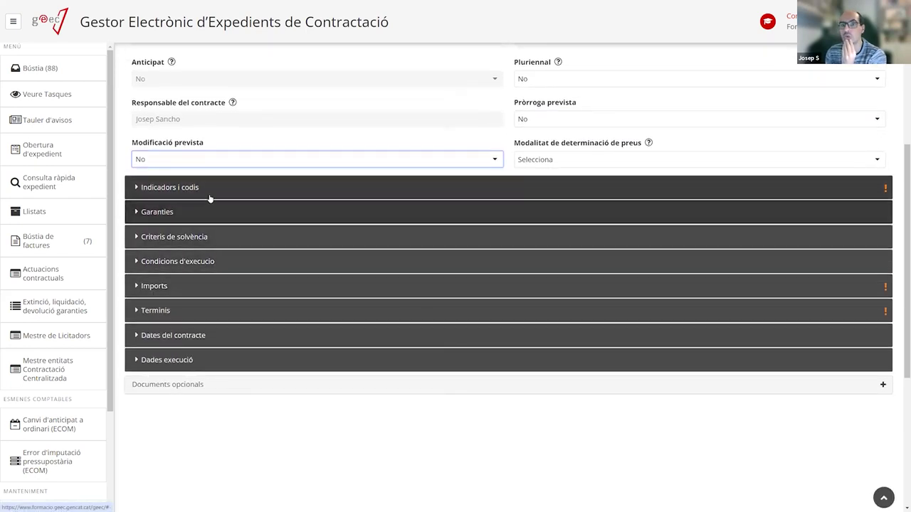
# Set Clàusules Socials, Clàusules Ambientals, Compra pub. innovadora and Subhasta electrònica to No.
pyautogui.click(210, 190)
pyautogui.click(698, 262)
pyautogui.click(541, 294)
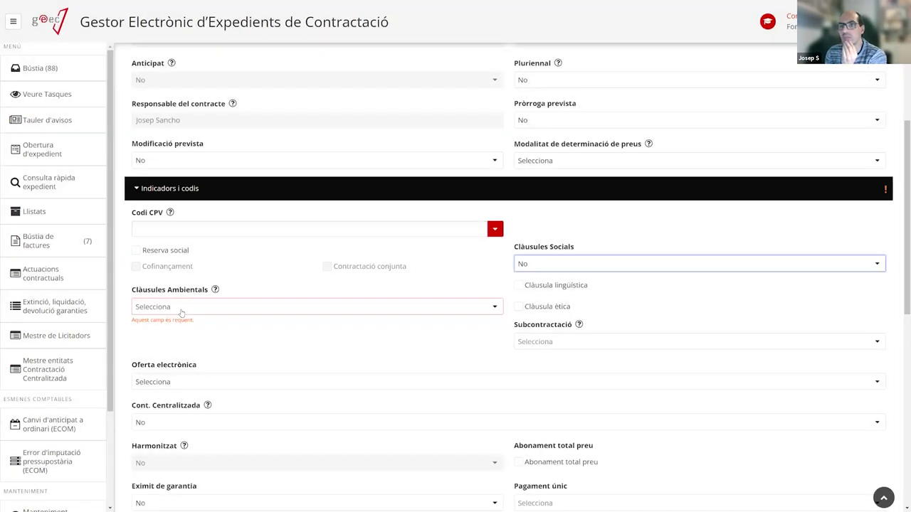
pyautogui.click(299, 307)
pyautogui.click(375, 318)
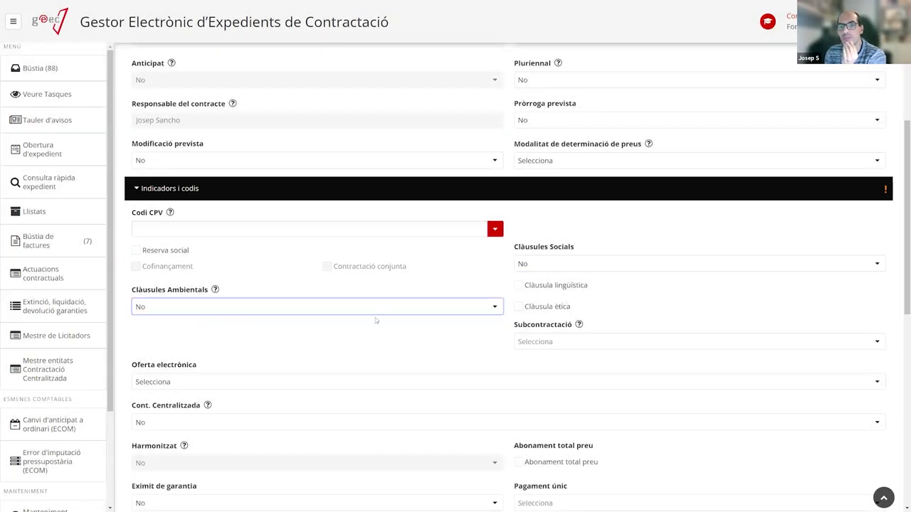
pyautogui.scroll(-4, 375, 317)
pyautogui.click(566, 297)
pyautogui.click(526, 333)
pyautogui.click(205, 295)
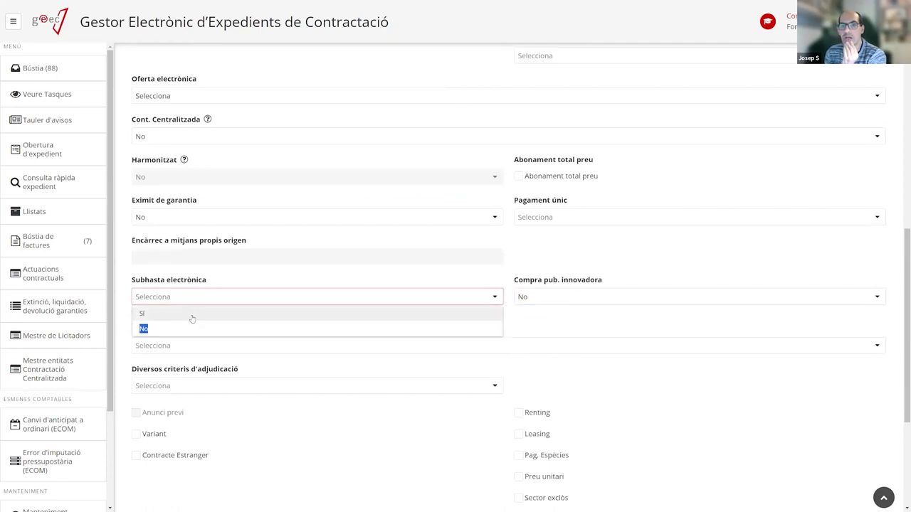
pyautogui.click(190, 325)
pyautogui.scroll(-3, 451, 331)
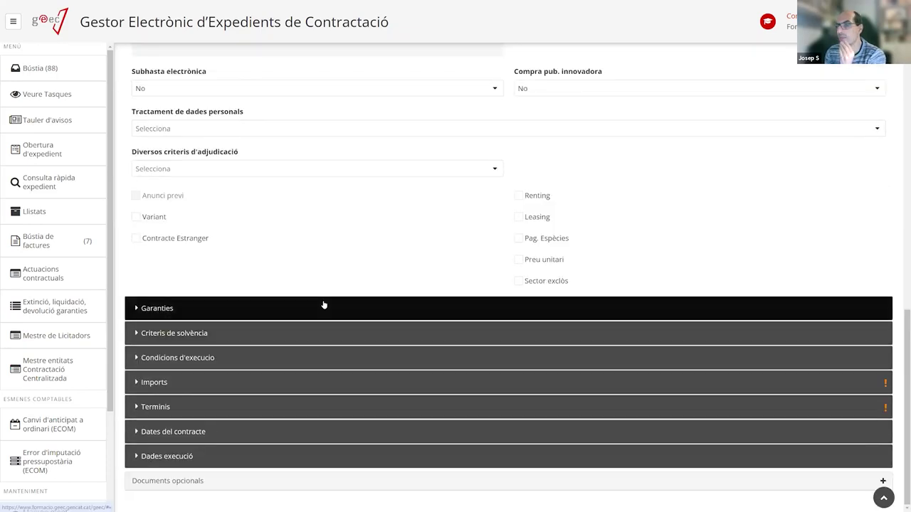
# Enter a 10.000 bidding amount with the N8-IVA suportat no deduible 21% indicator.
pyautogui.click(313, 383)
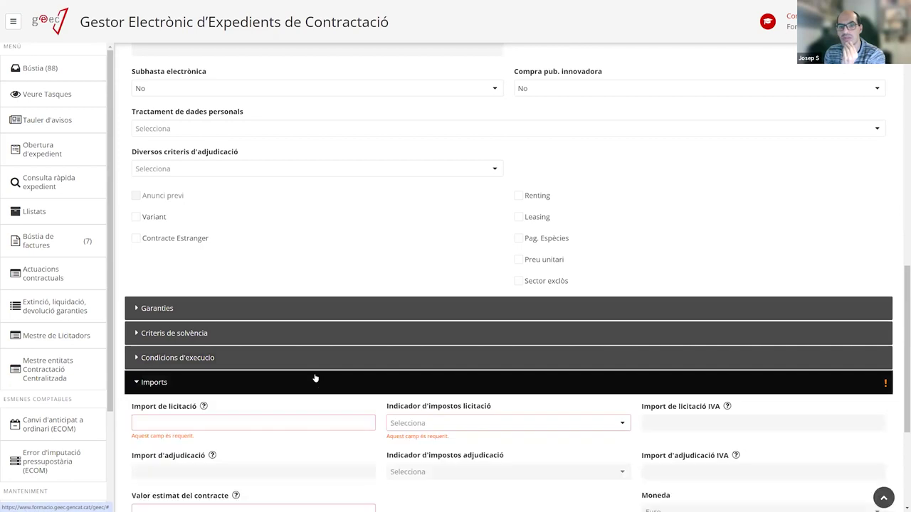
pyautogui.click(217, 422)
pyautogui.write('1.0000')
pyautogui.click(473, 426)
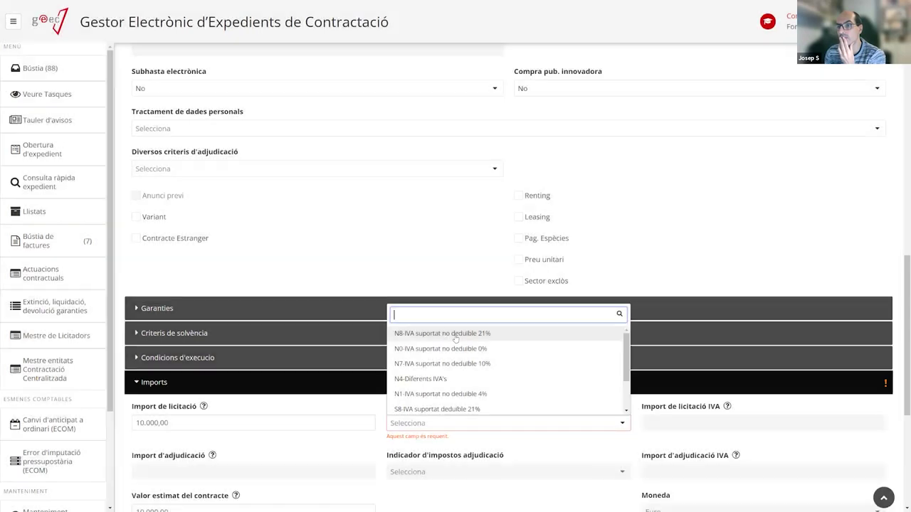
pyautogui.click(442, 334)
pyautogui.scroll(-4, 310, 388)
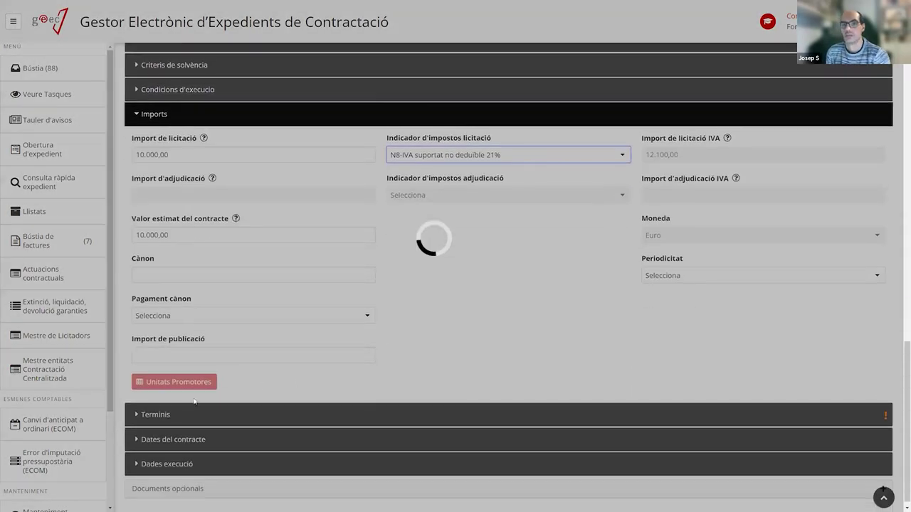
# Set the execution term in Terminis to 1 Mesos.
pyautogui.click(174, 415)
pyautogui.click(170, 458)
pyautogui.write('1')
pyautogui.click(546, 457)
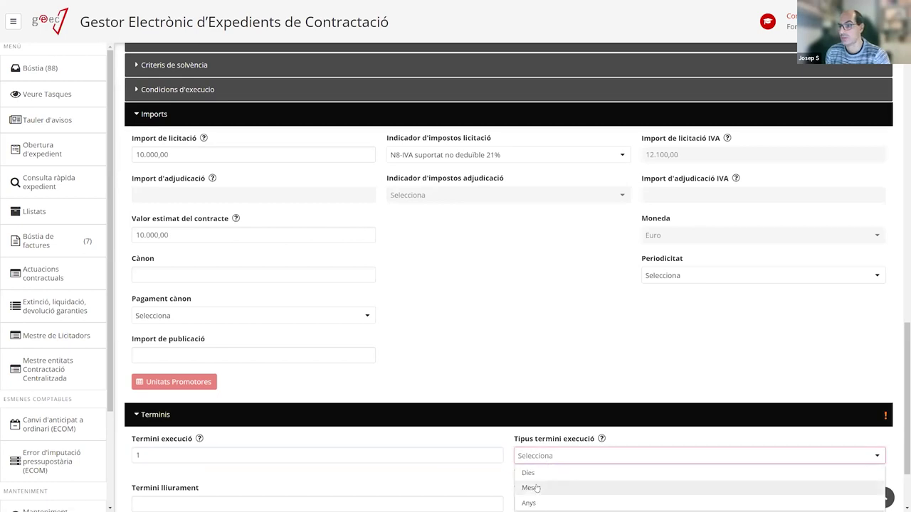
pyautogui.click(530, 488)
pyautogui.scroll(-2, 500, 437)
pyautogui.scroll(15, 384, 432)
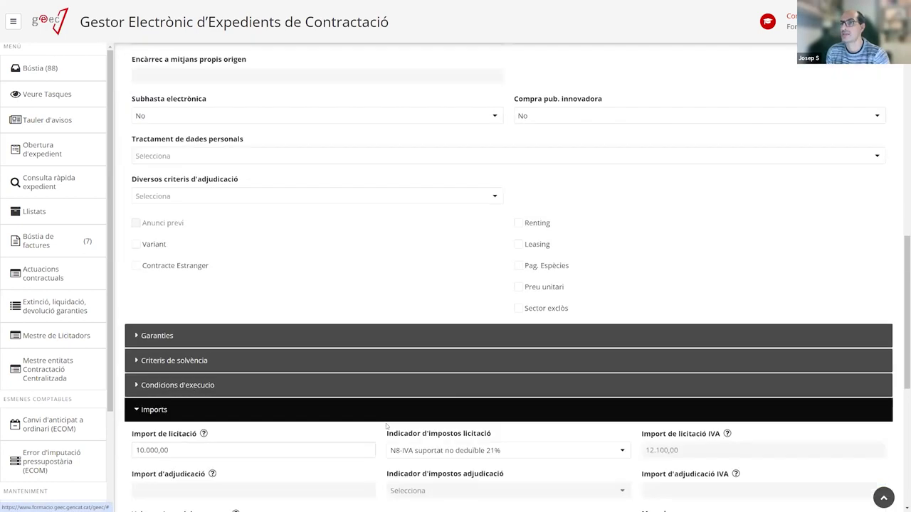
# Add a budget line for partida D/2270001/631/000 with a 20.000 amount.
pyautogui.click(448, 157)
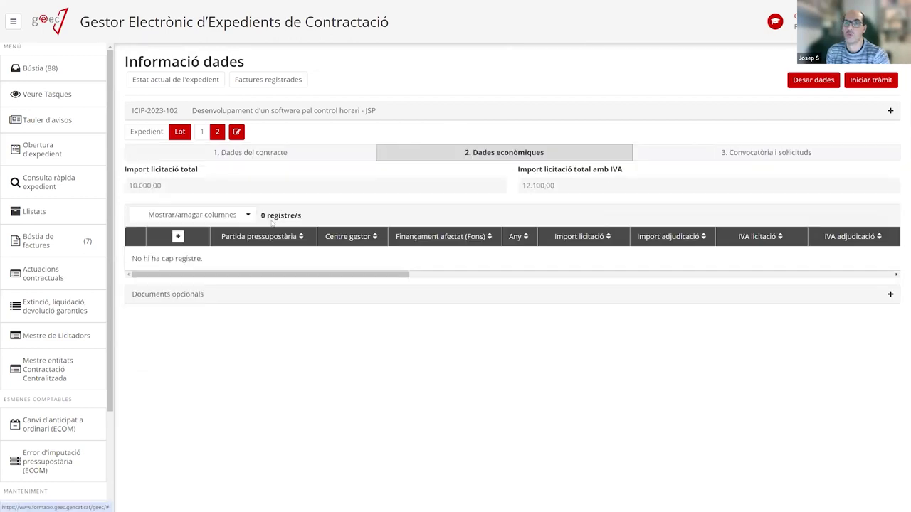
pyautogui.click(178, 237)
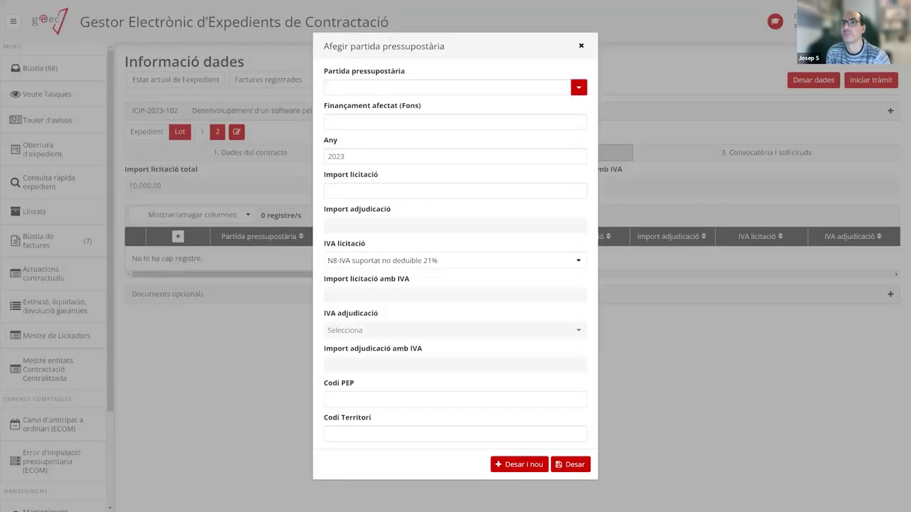
pyautogui.click(387, 89)
pyautogui.click(387, 107)
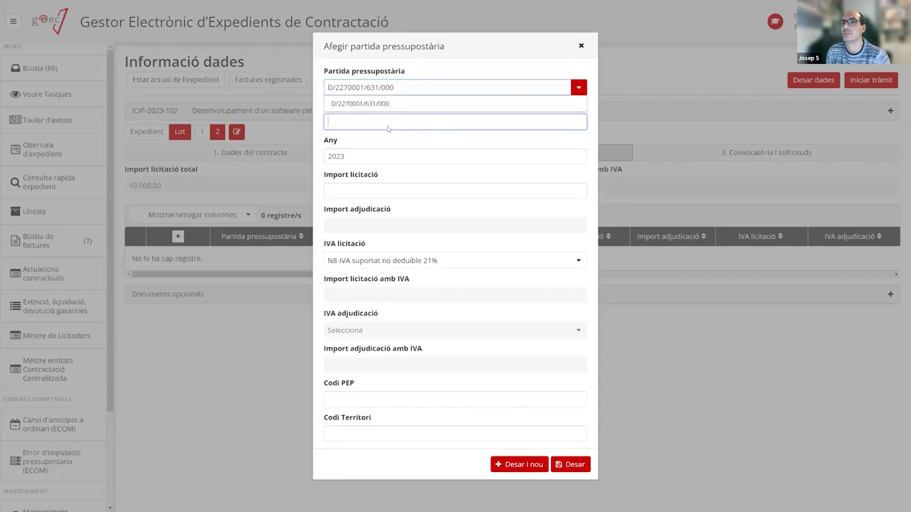
pyautogui.click(357, 185)
pyautogui.write('20.000')
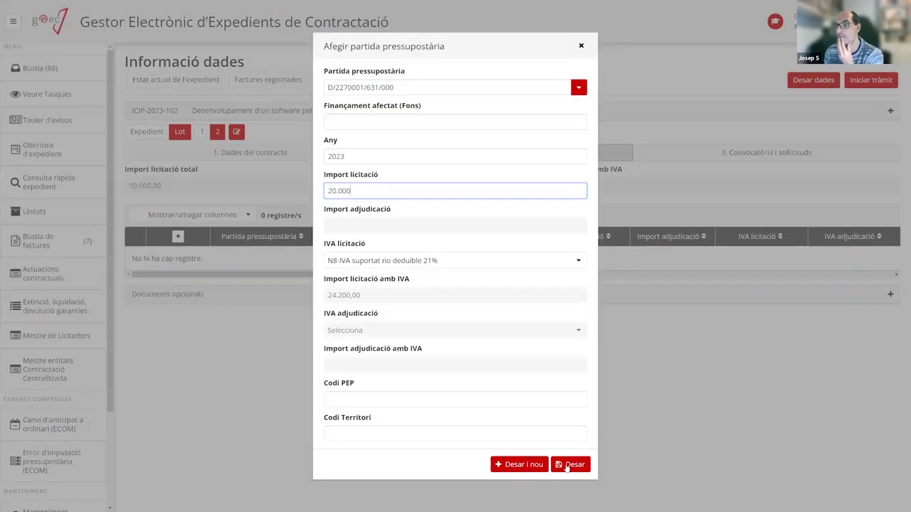
pyautogui.click(568, 468)
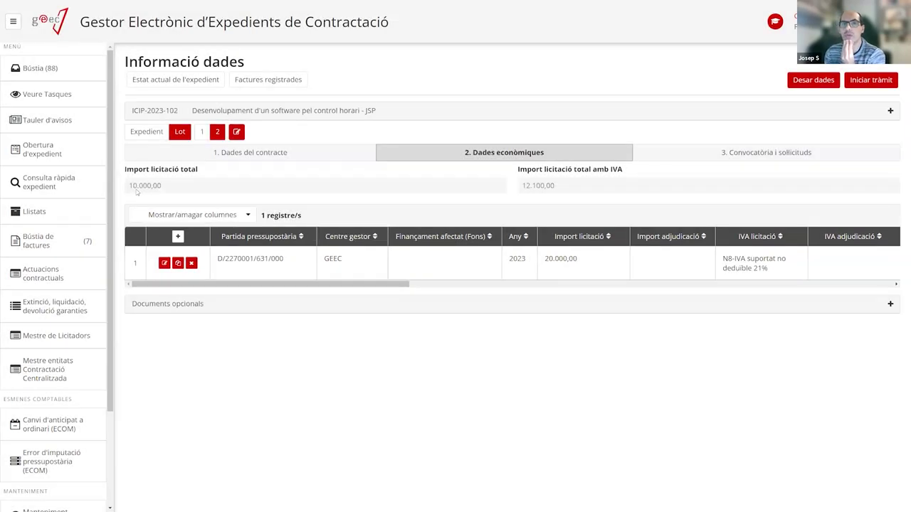
# Correct the line's amount to 10000, save, and compare with lot 1's lines.
pyautogui.click(164, 263)
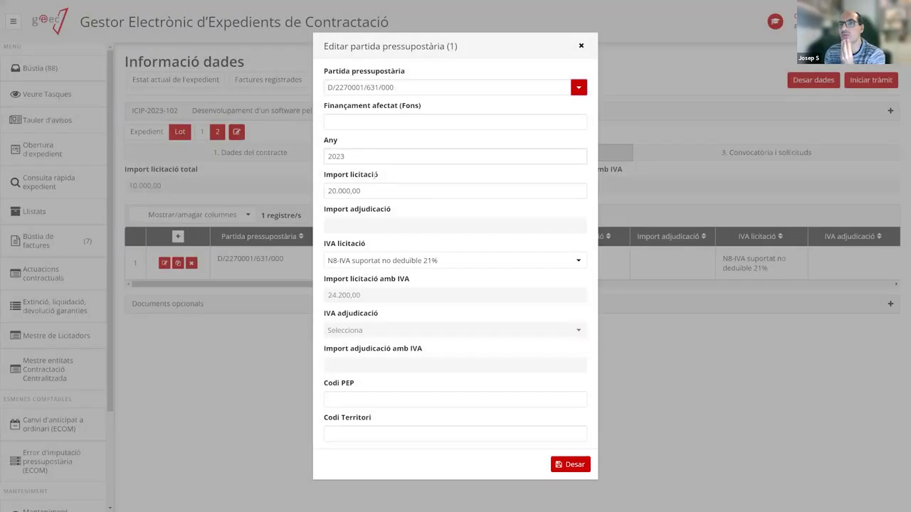
pyautogui.click(373, 190)
pyautogui.write('10000')
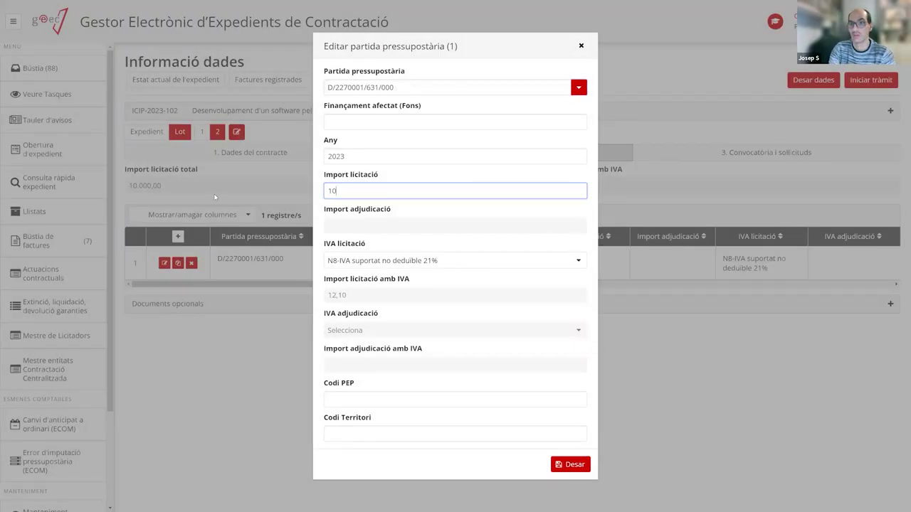
pyautogui.click(575, 466)
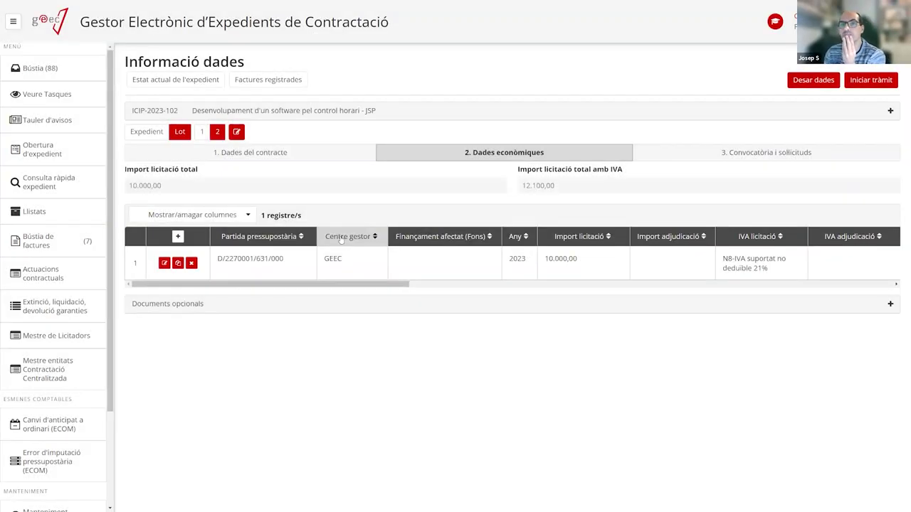
pyautogui.click(202, 132)
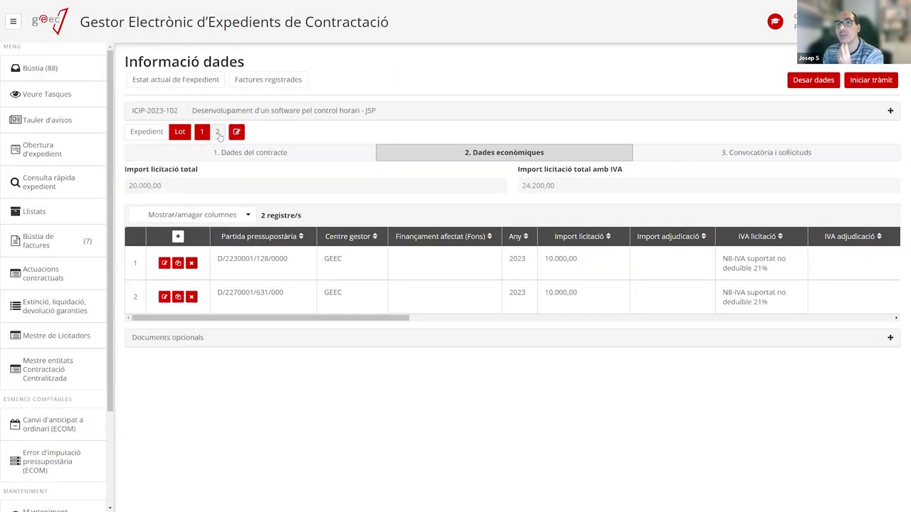
pyautogui.click(217, 132)
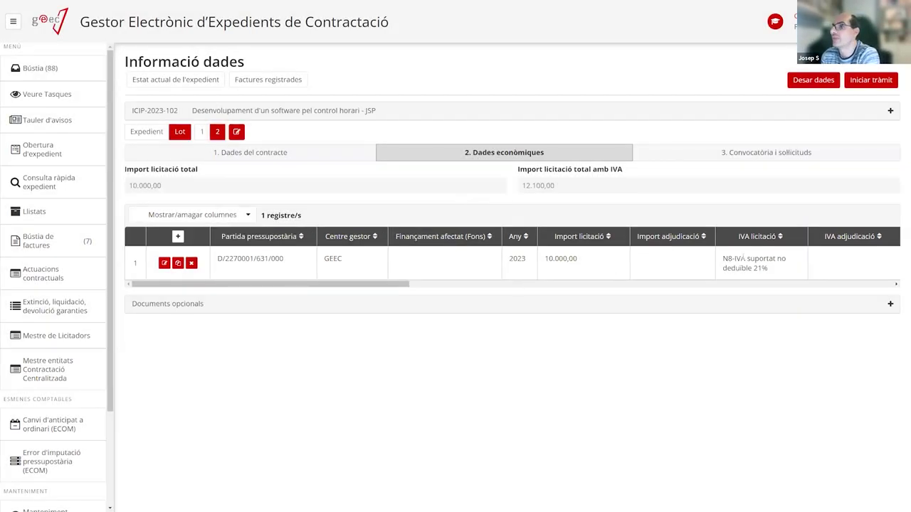
# Save the data and try Iniciar tràmit, which fails for lack of a guarantee line.
pyautogui.click(812, 80)
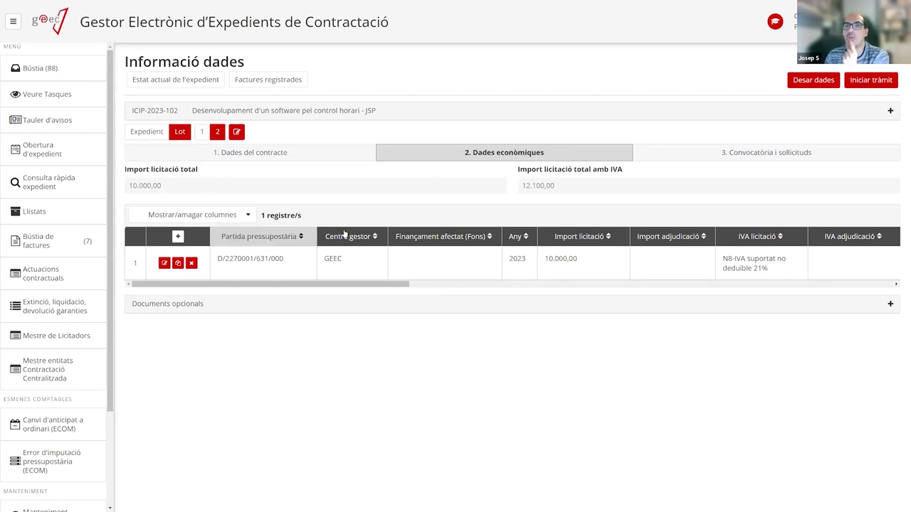
pyautogui.click(869, 80)
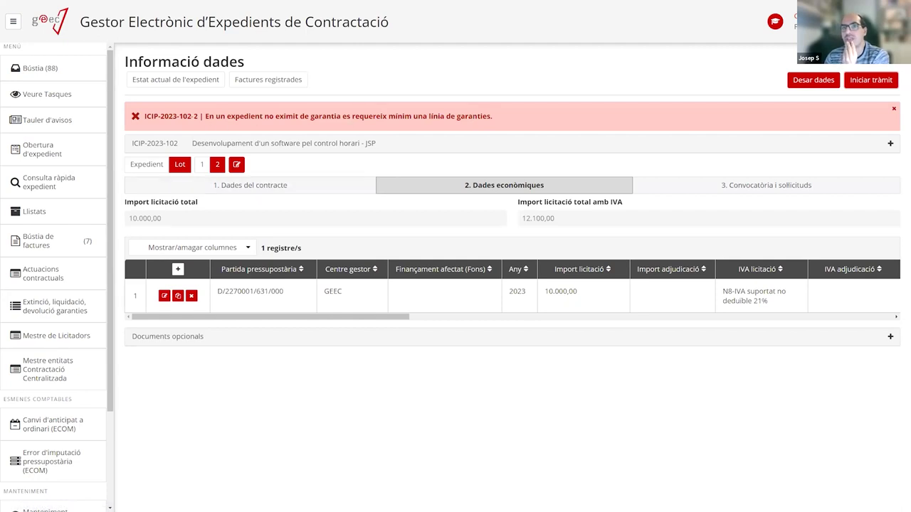
# Add a Definitiva guarantee calculated Per % at 5, then run Iniciar tràmit again.
pyautogui.doubleClick(195, 116)
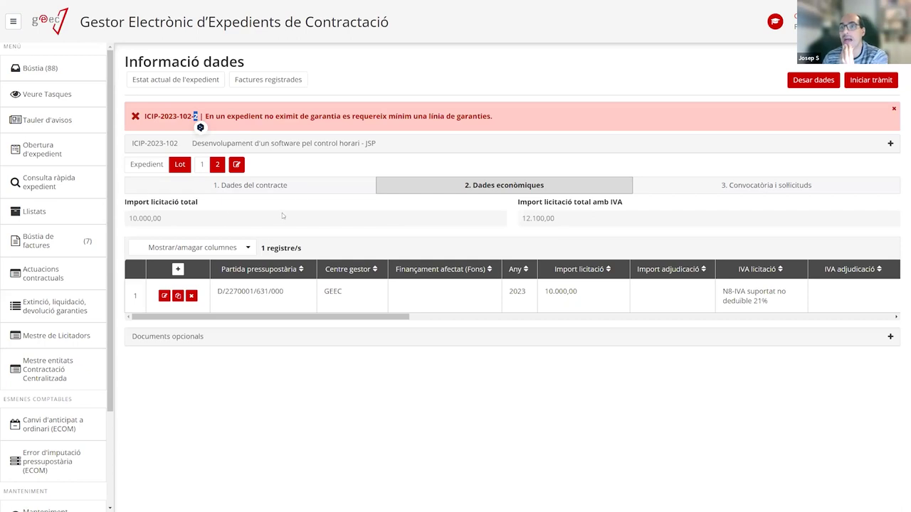
pyautogui.click(294, 187)
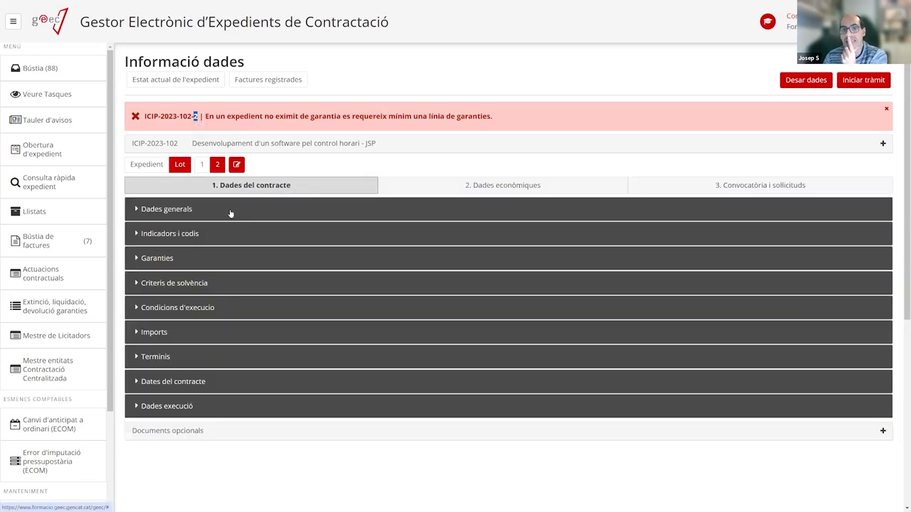
pyautogui.click(171, 260)
pyautogui.click(210, 309)
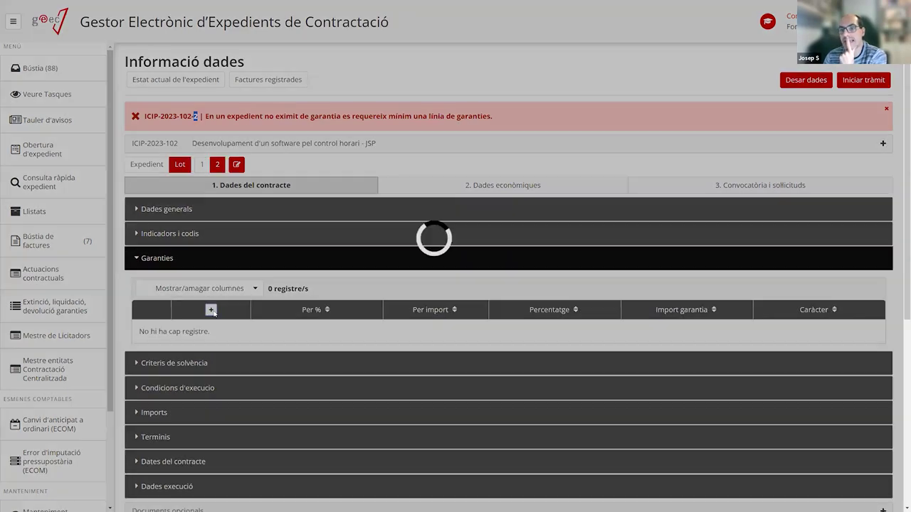
pyautogui.click(384, 205)
pyautogui.click(372, 236)
pyautogui.click(328, 226)
pyautogui.click(347, 284)
pyautogui.write('5')
pyautogui.click(559, 347)
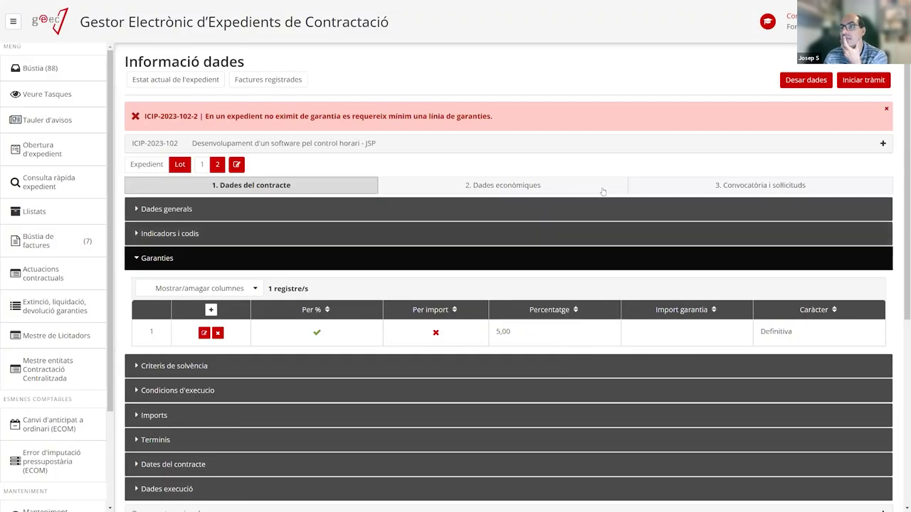
pyautogui.click(872, 81)
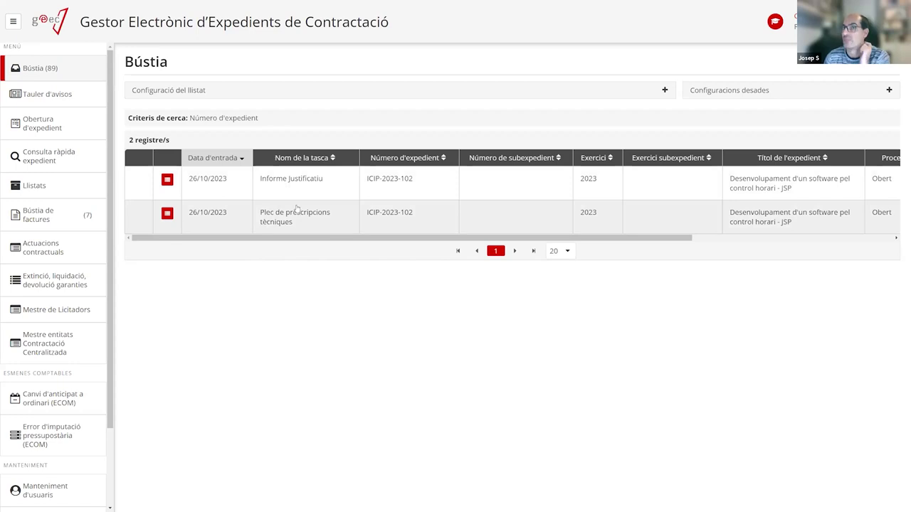
# Open the Informe Justificatiu task for expedient ICIP-2023-102 from the Bústia list.
pyautogui.click(288, 181)
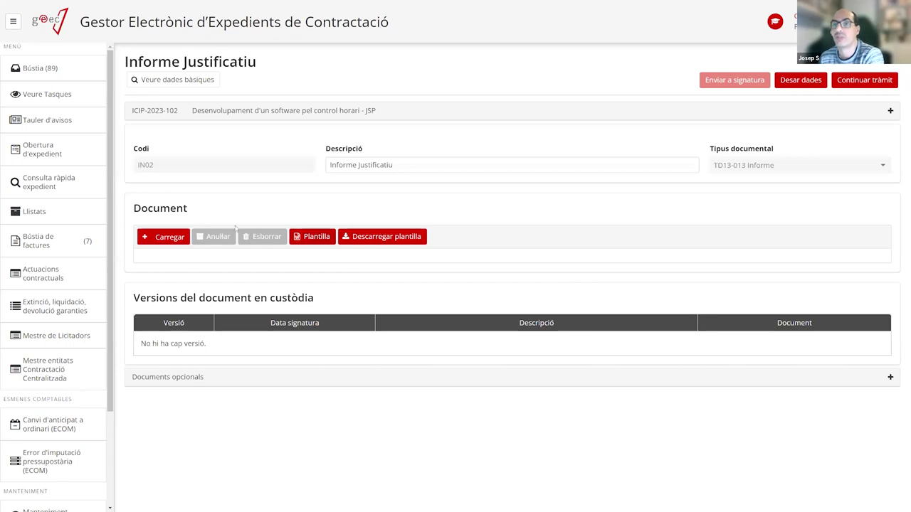
# Generate the Informe justificatiu from its Plantilla and let it open in Word.
pyautogui.click(317, 239)
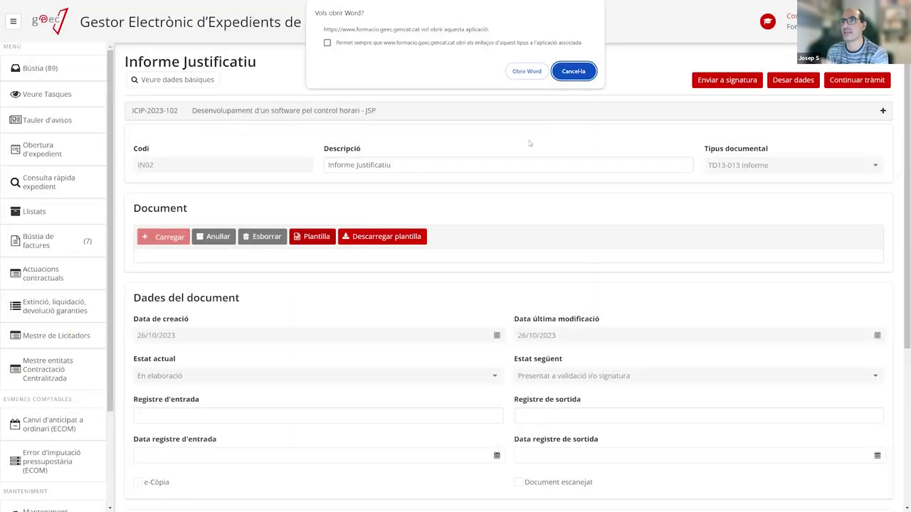
pyautogui.click(527, 71)
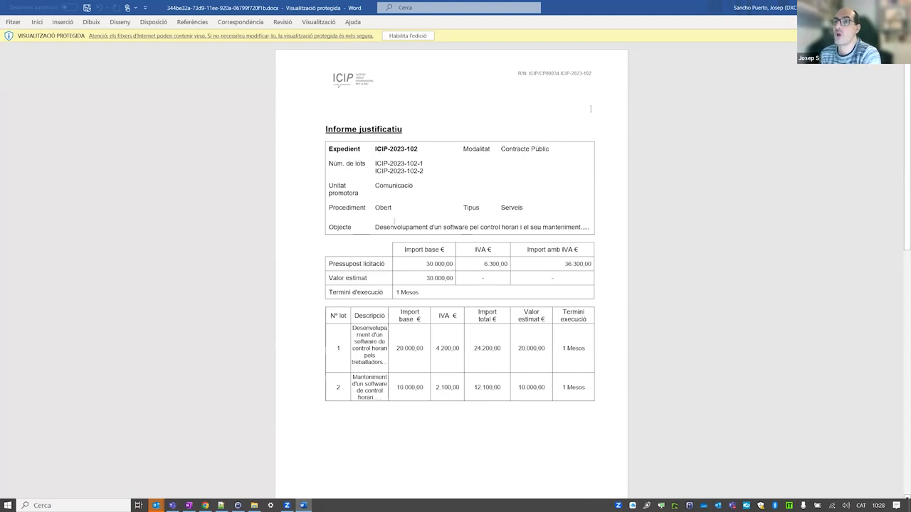
pyautogui.scroll(-3, 415, 315)
pyautogui.scroll(3, 416, 315)
pyautogui.scroll(1, 415, 315)
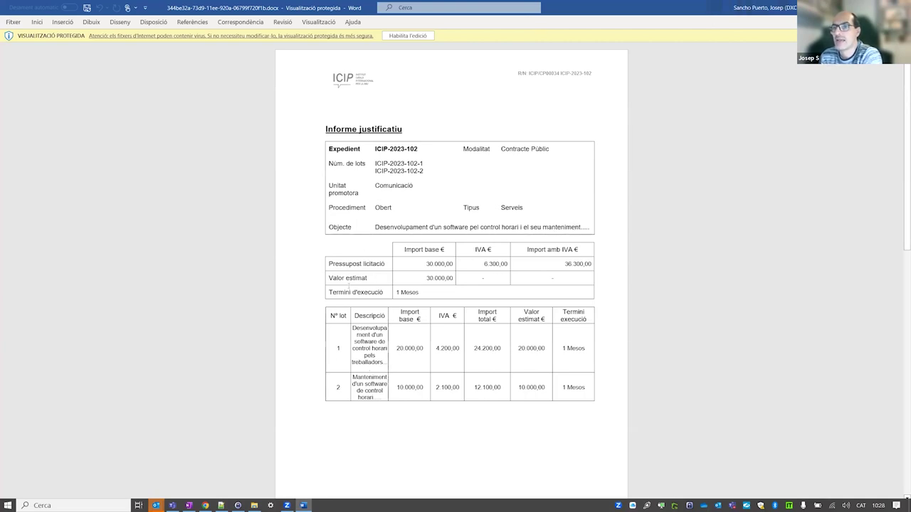
pyautogui.scroll(-2, 374, 253)
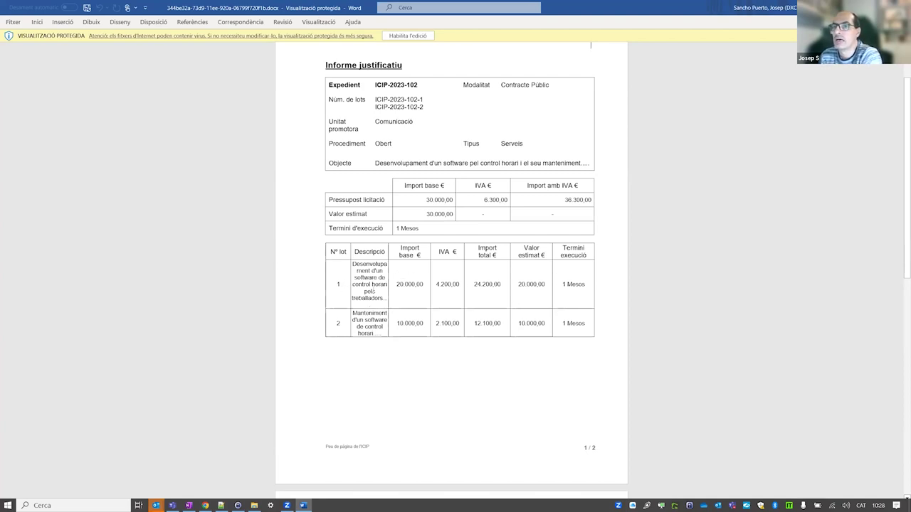
pyautogui.scroll(-10, 375, 306)
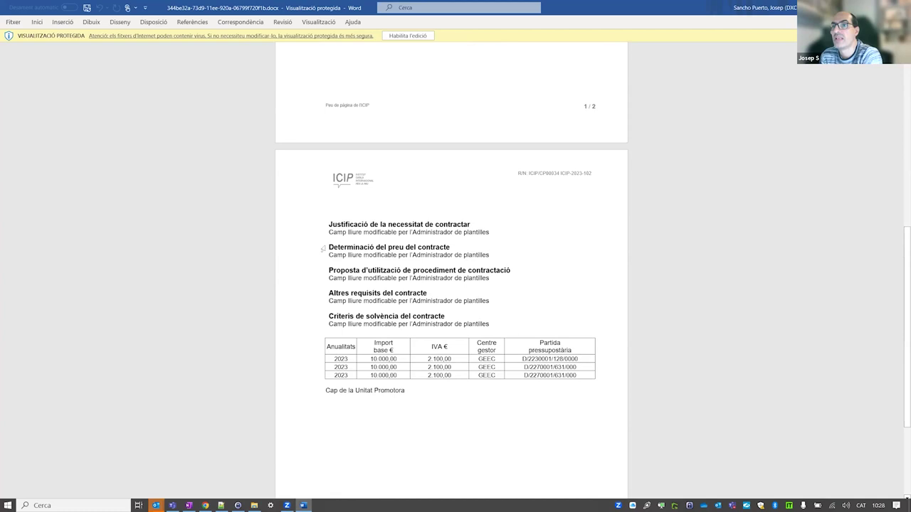
pyautogui.scroll(3, 370, 331)
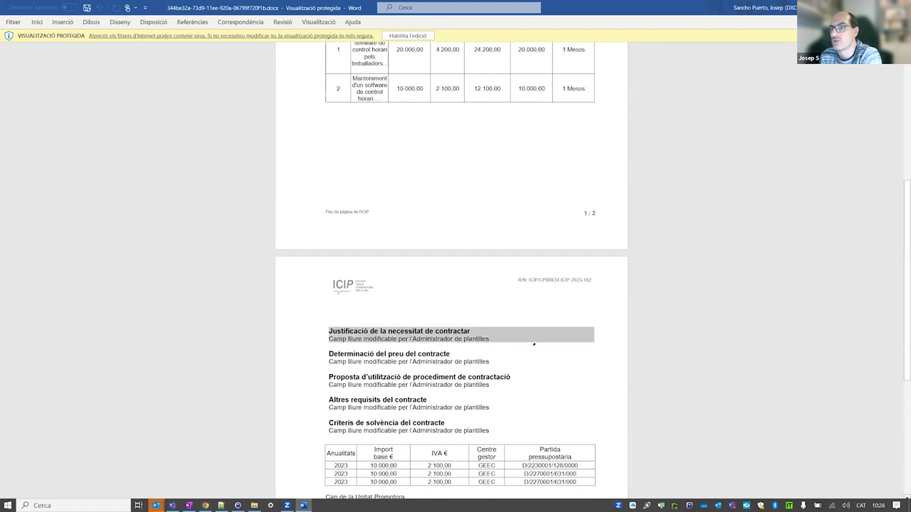
pyautogui.moveTo(503, 340); pyautogui.dragTo(327, 342)
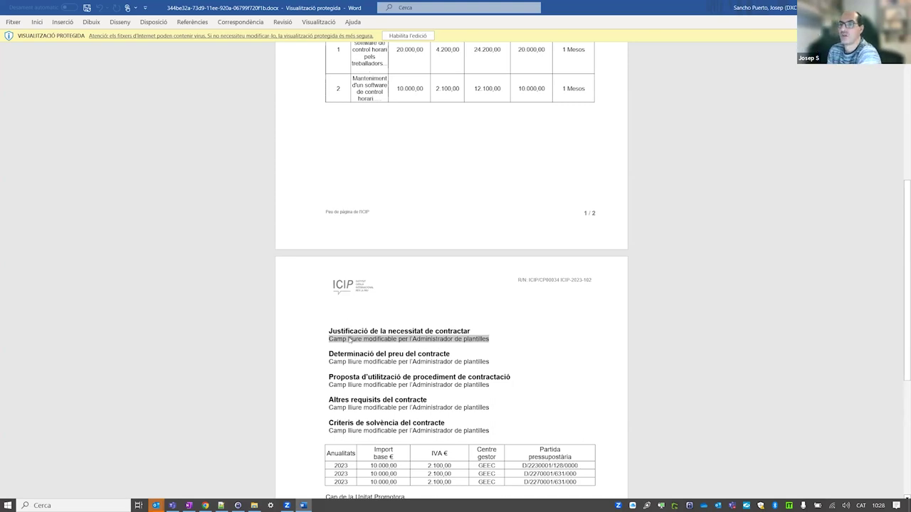
pyautogui.scroll(-3, 375, 324)
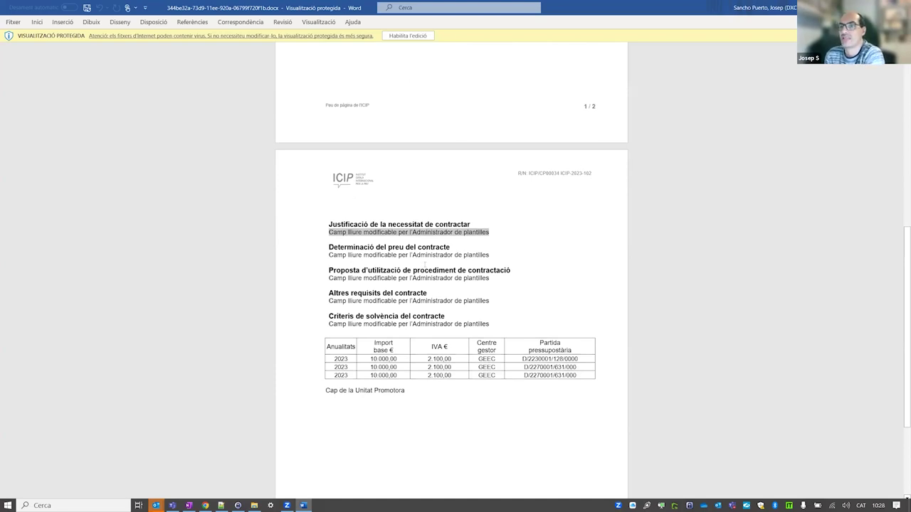
pyautogui.scroll(-2, 439, 359)
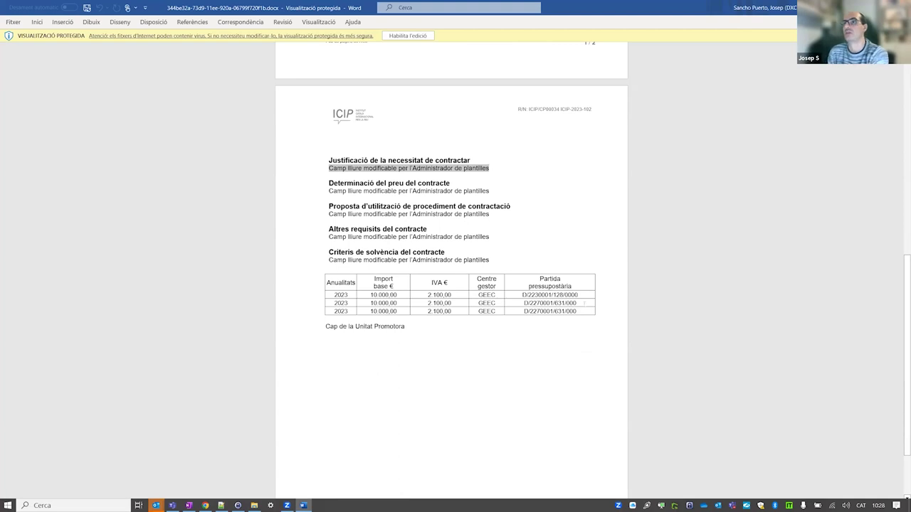
pyautogui.scroll(8, 507, 294)
pyautogui.scroll(5, 507, 294)
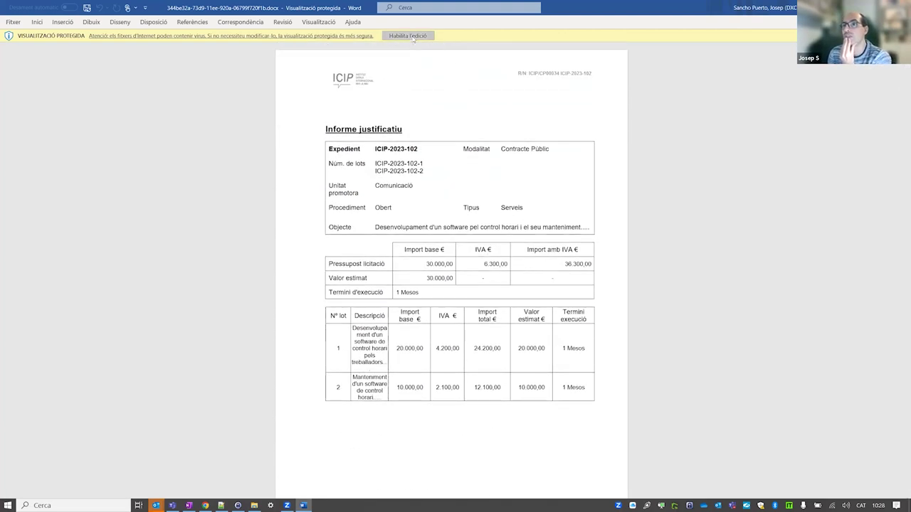
# Enable editing and replace the 'Cap de la Unitat Promotora' signatory line with 'El Gerent'.
pyautogui.click(408, 36)
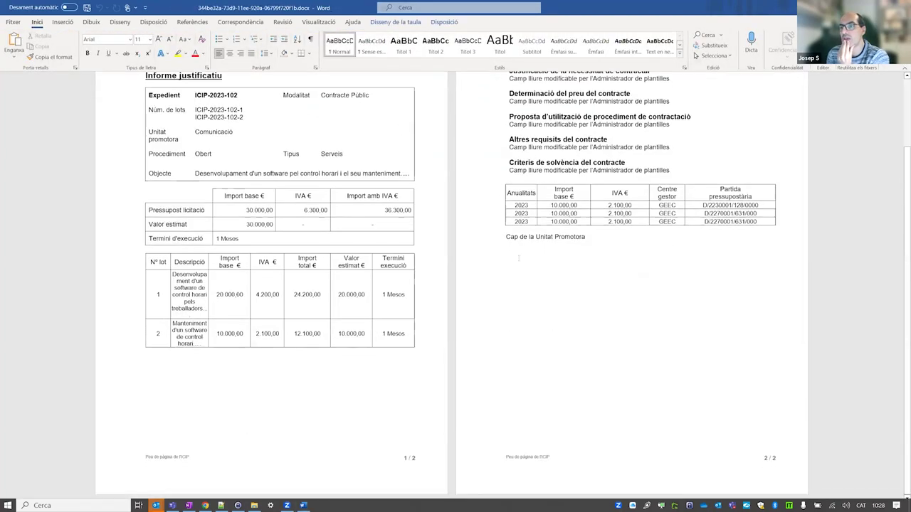
pyautogui.doubleClick(569, 237)
pyautogui.click(589, 237)
pyautogui.moveTo(590, 237); pyautogui.dragTo(506, 230)
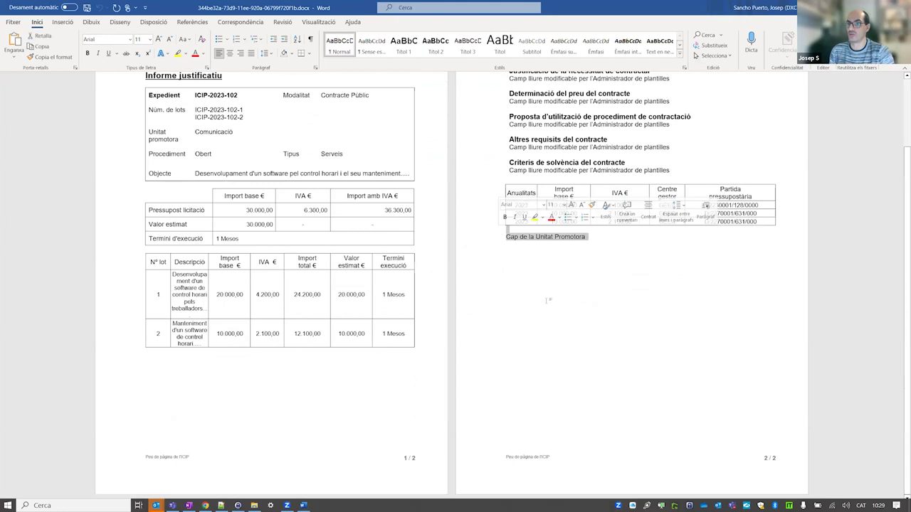
pyautogui.scroll(1, 548, 301)
pyautogui.click(548, 322)
pyautogui.hotkey('shift', 'Home')
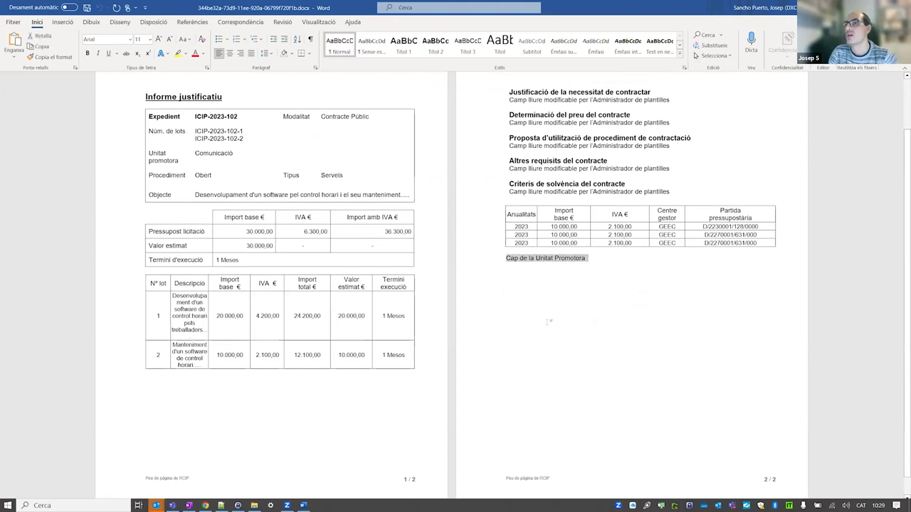
pyautogui.write('El Ge')
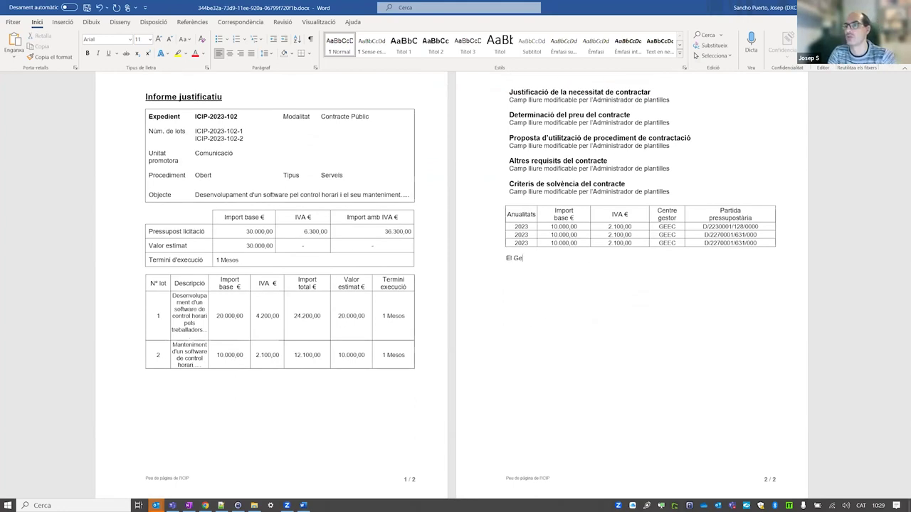
pyautogui.write('rent')
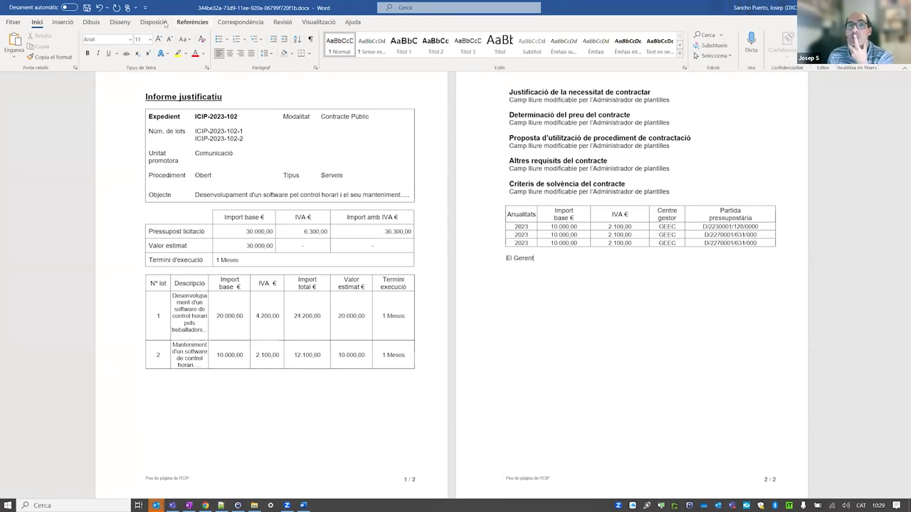
# Save the edited report and close Word to return to GEEC.
pyautogui.click(89, 8)
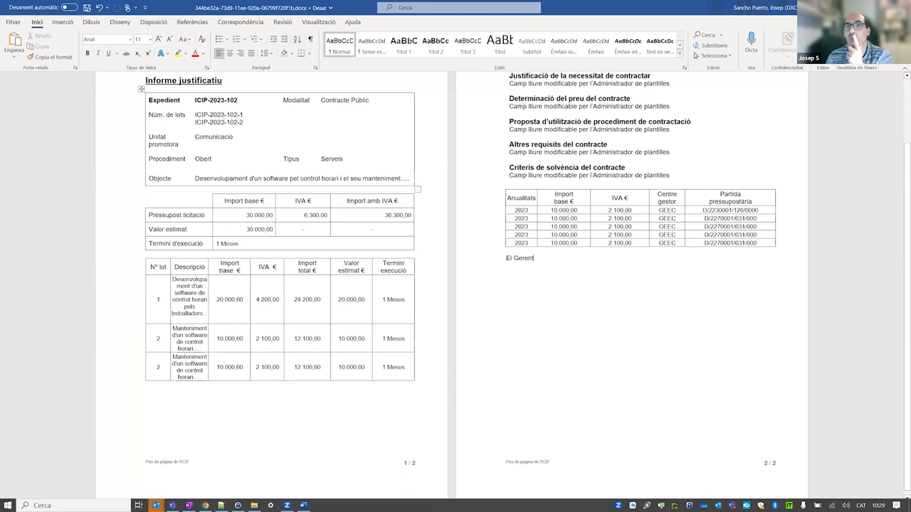
pyautogui.scroll(2, 284, 249)
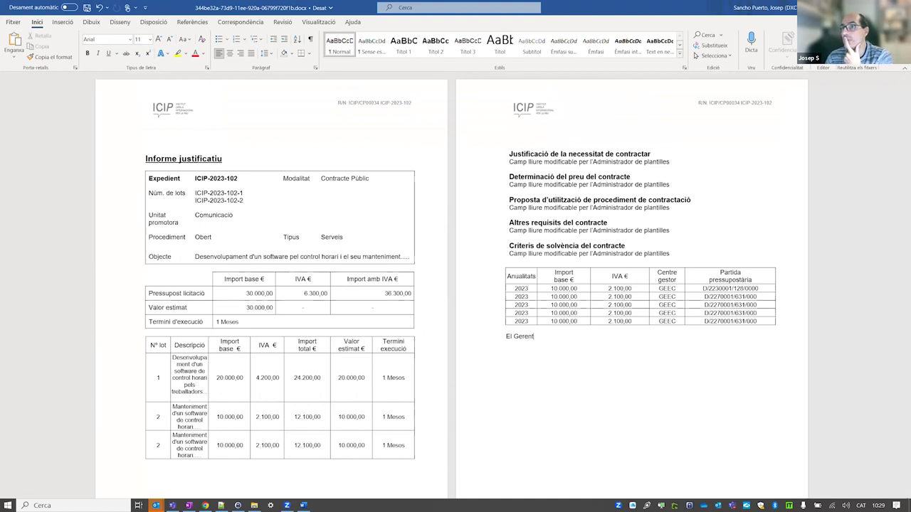
pyautogui.hotkey('alt', 'F4')
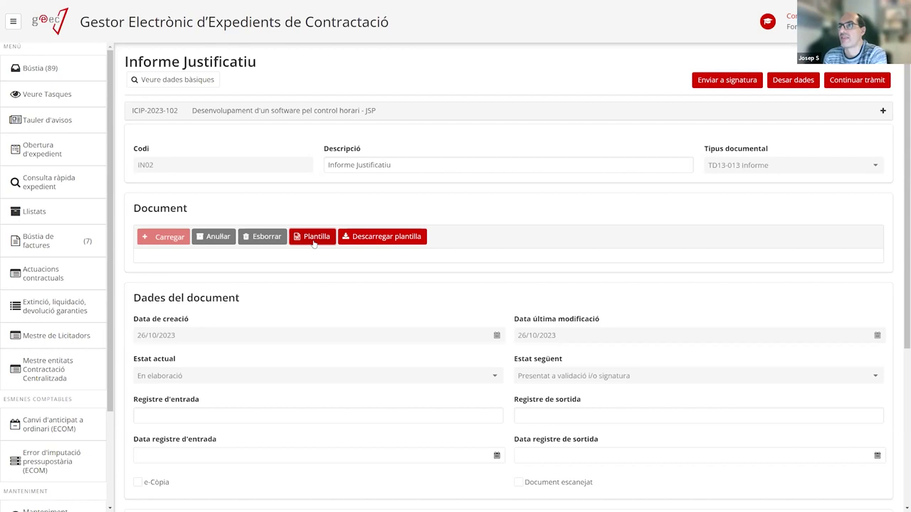
pyautogui.click(40, 71)
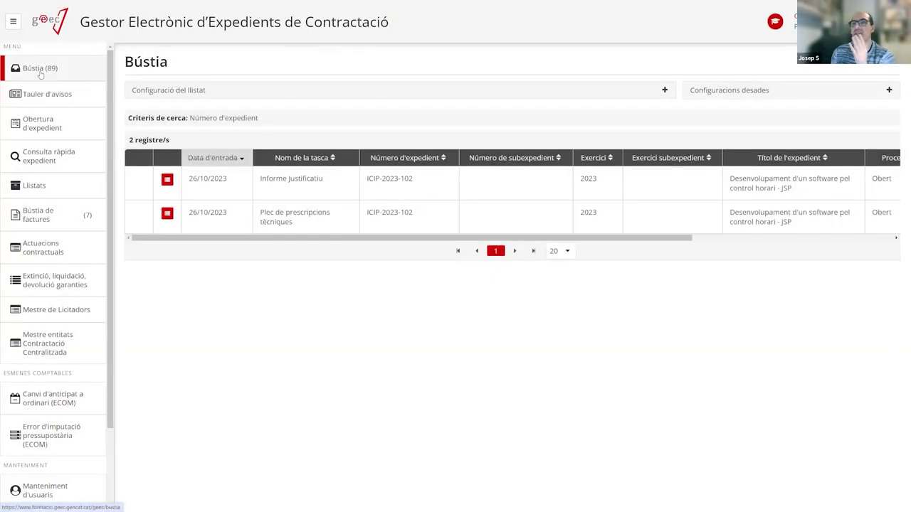
pyautogui.click(302, 189)
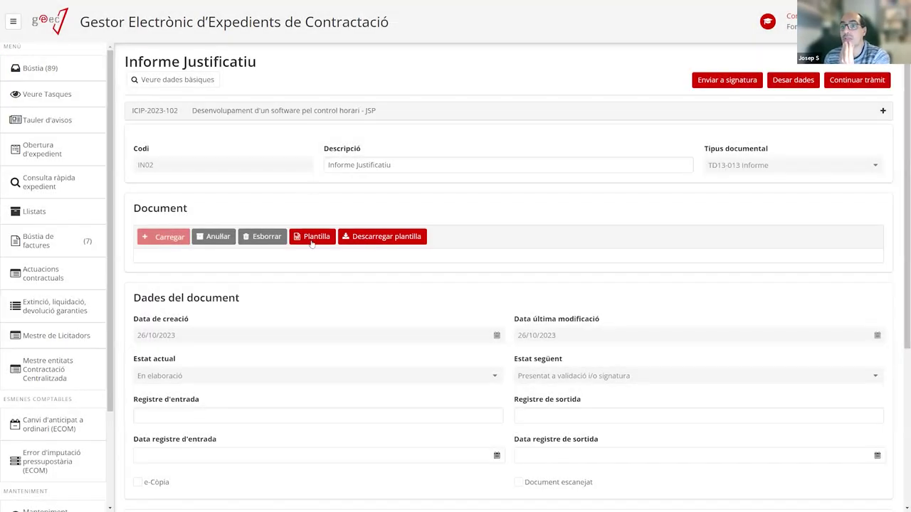
pyautogui.click(311, 242)
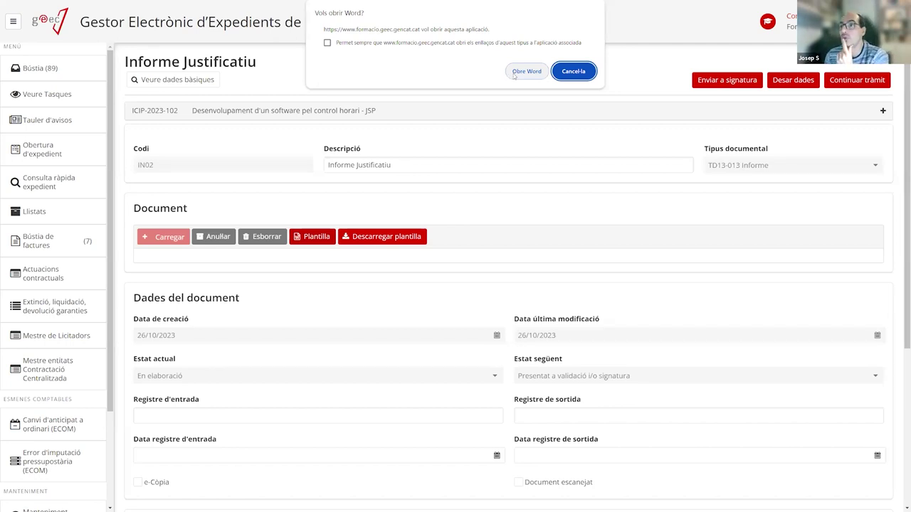
pyautogui.click(512, 74)
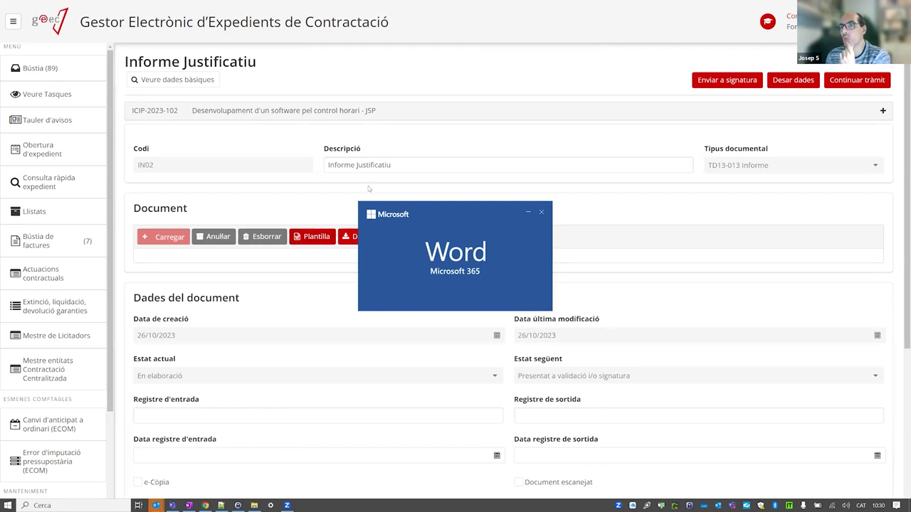
pyautogui.scroll(-8, 396, 265)
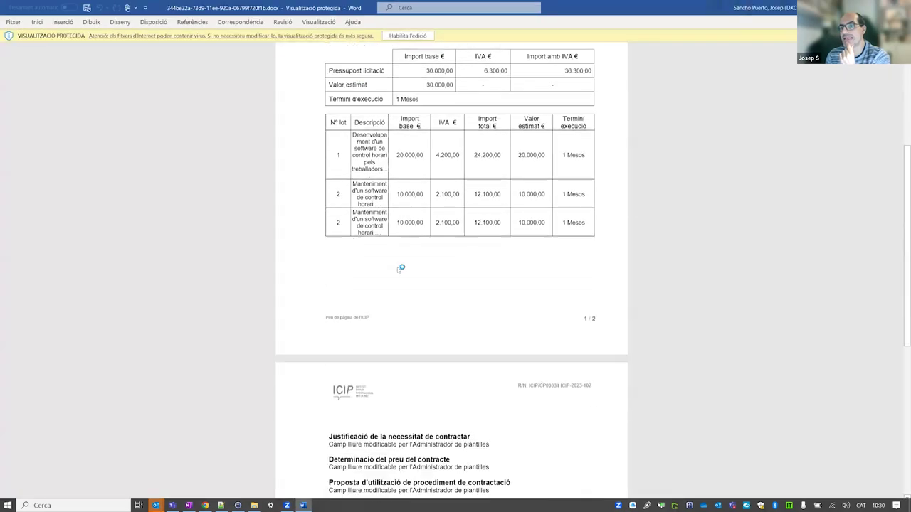
pyautogui.scroll(-5, 396, 265)
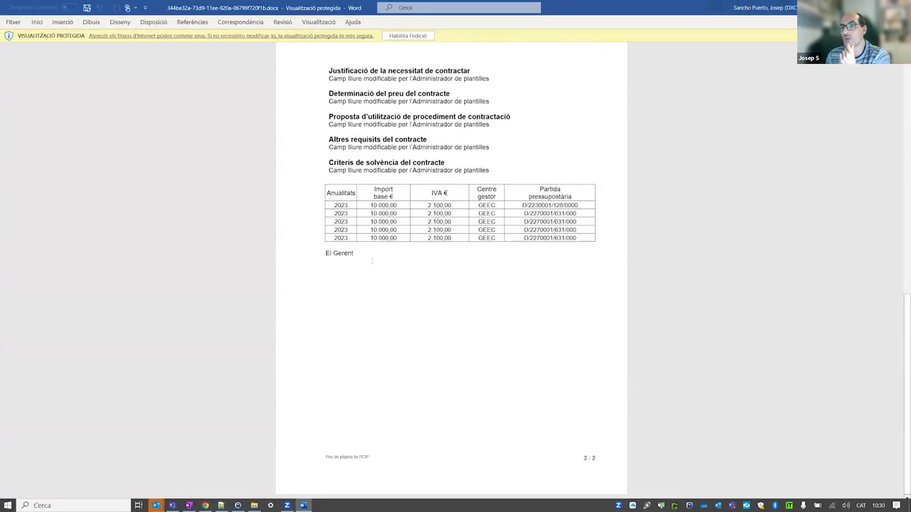
pyautogui.scroll(8, 372, 261)
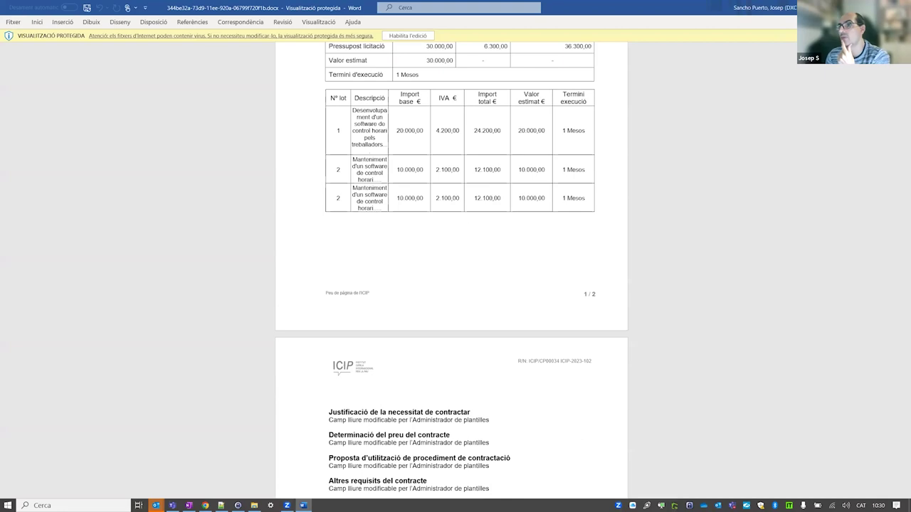
pyautogui.click(898, 7)
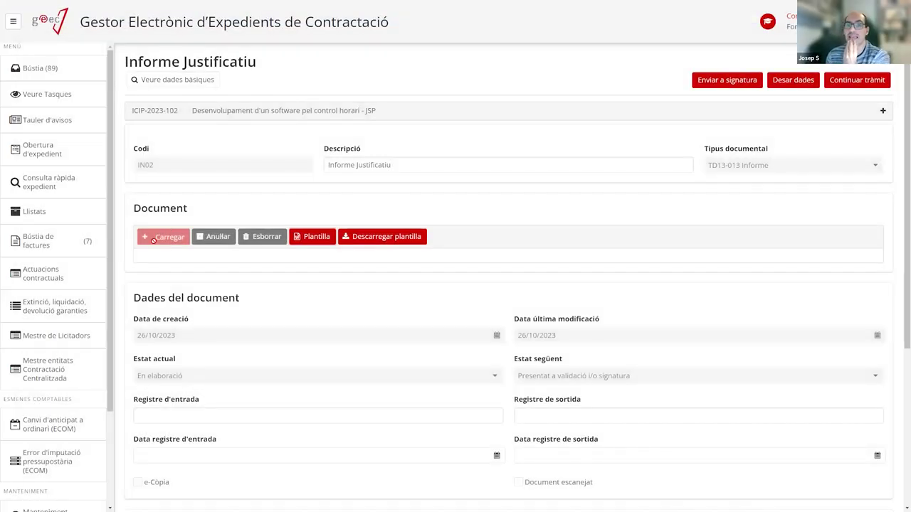
# Delete the current document and upload the signed ProvaDocumentSignat.pdf in its place.
pyautogui.click(265, 237)
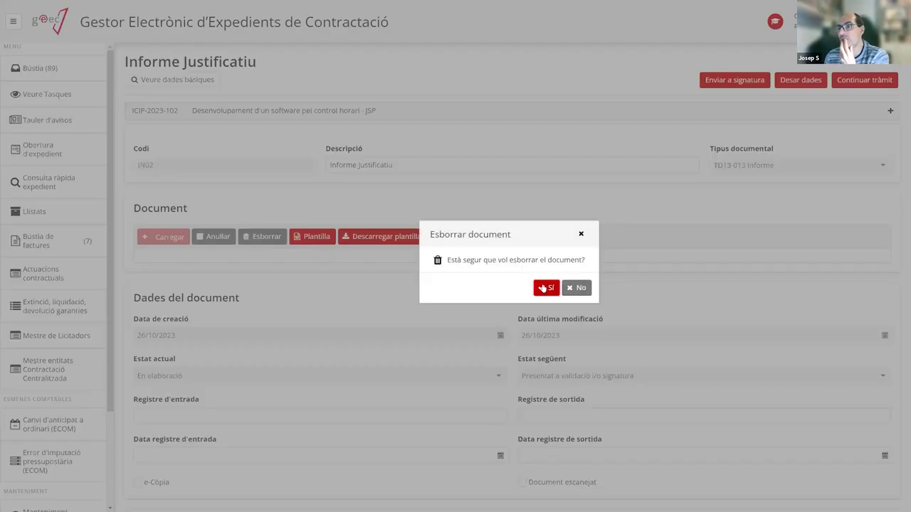
pyautogui.click(546, 287)
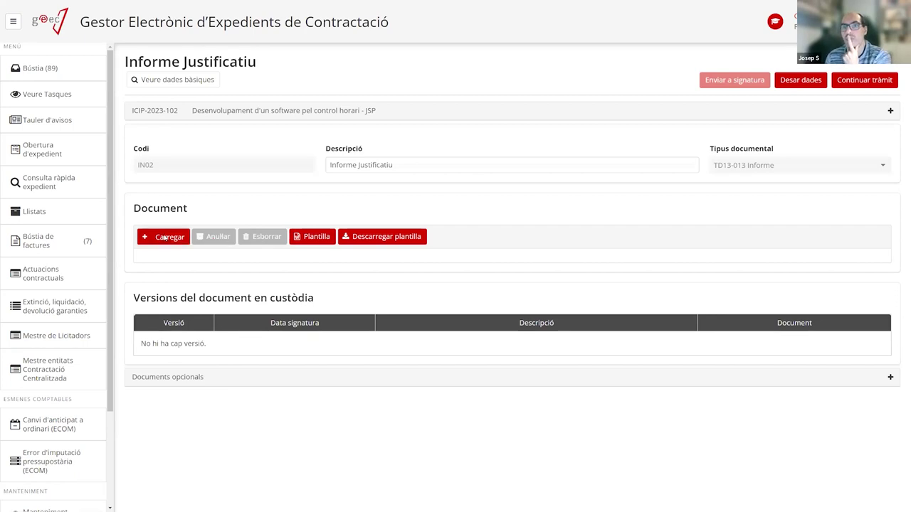
pyautogui.click(164, 237)
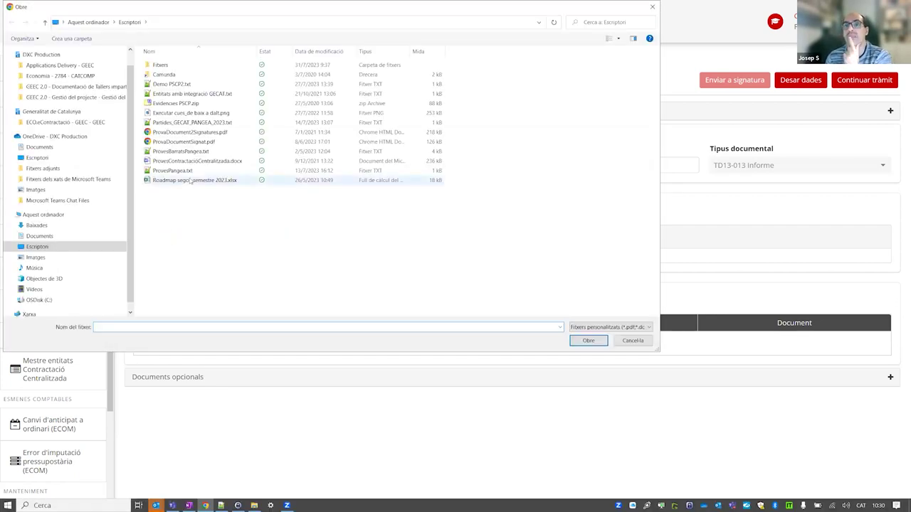
pyautogui.doubleClick(190, 142)
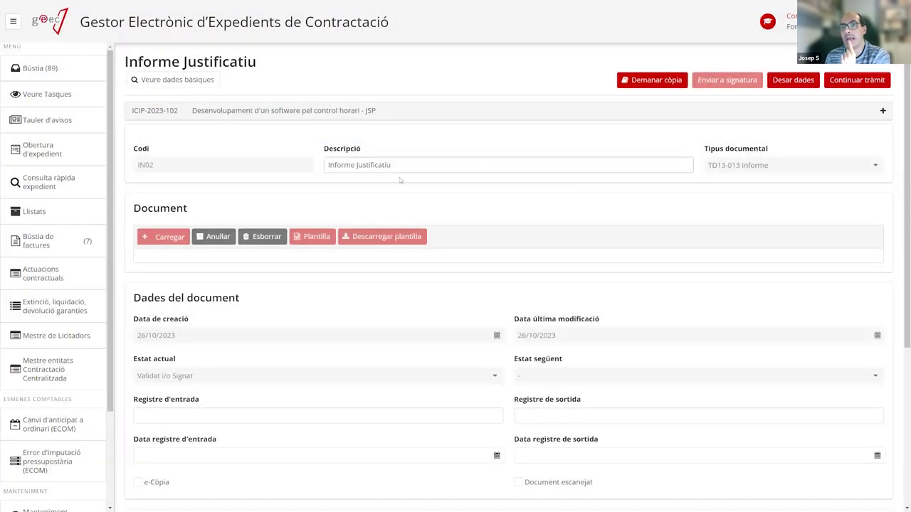
pyautogui.scroll(-3, 460, 306)
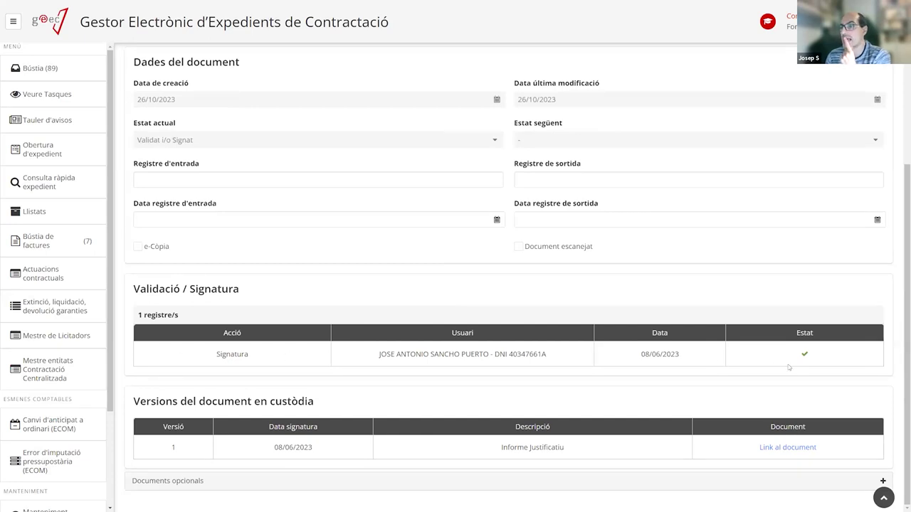
pyautogui.scroll(3, 689, 353)
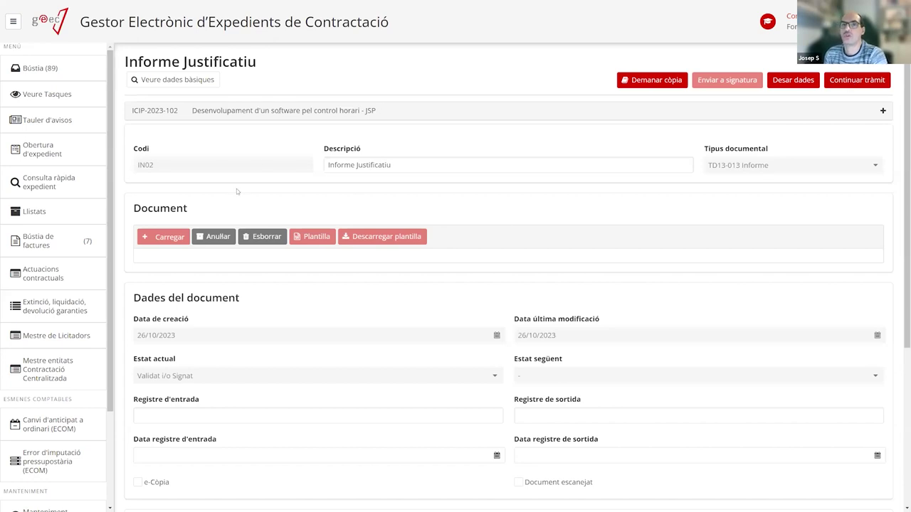
# Review the expedient details and the document section, leaving e-Còpia unmarked.
pyautogui.click(235, 110)
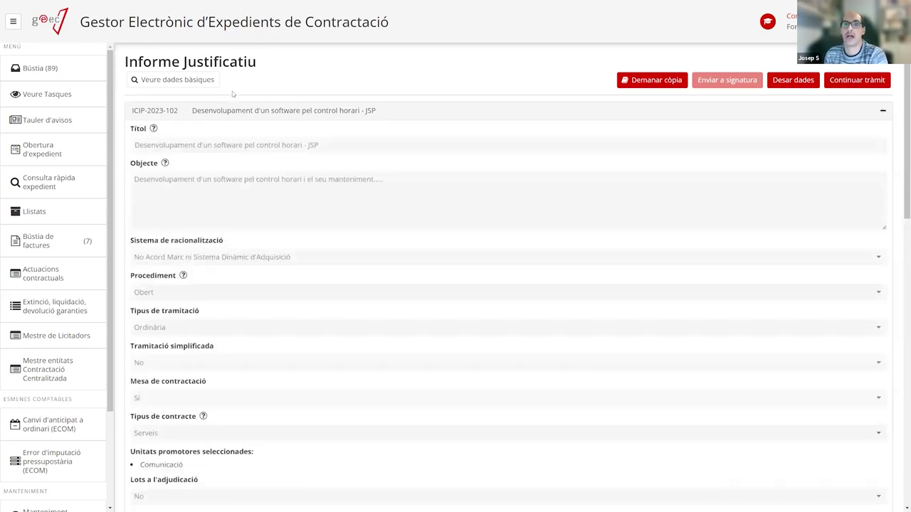
pyautogui.click(265, 112)
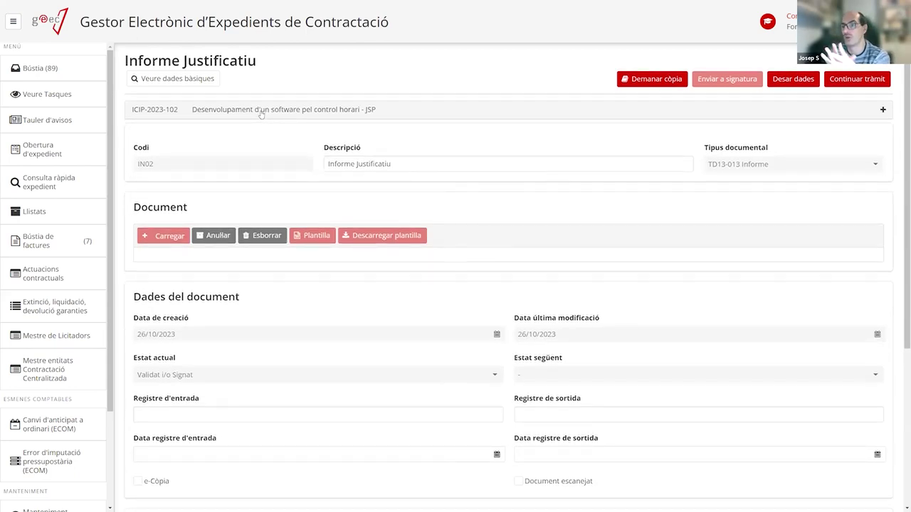
pyautogui.scroll(-3, 272, 198)
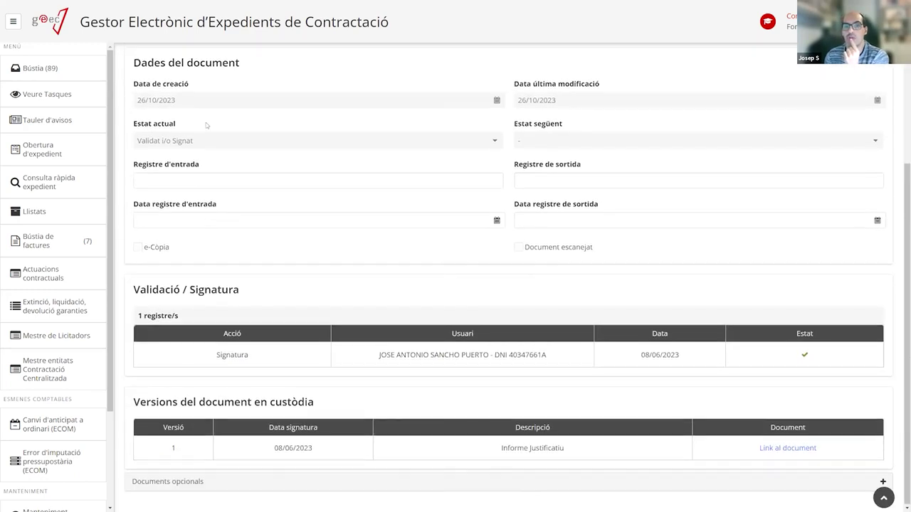
pyautogui.scroll(1, 268, 209)
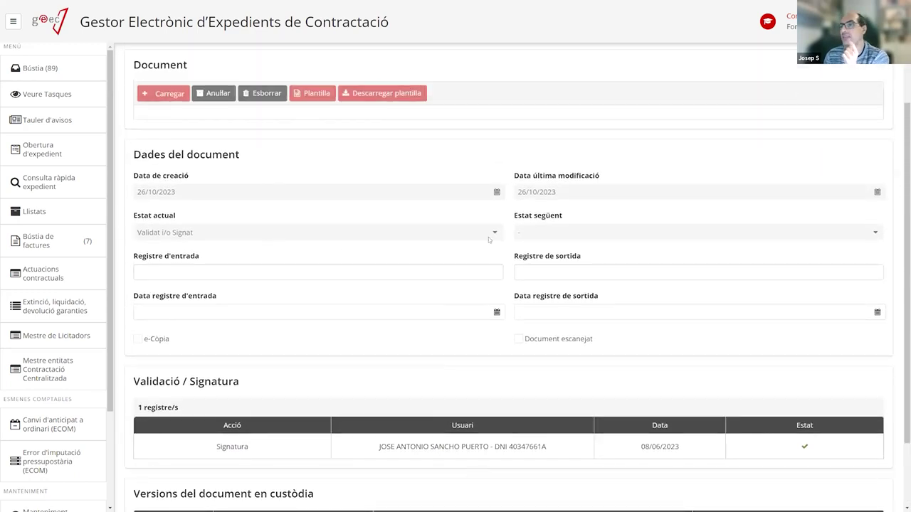
pyautogui.scroll(-1, 426, 249)
pyautogui.scroll(4, 277, 253)
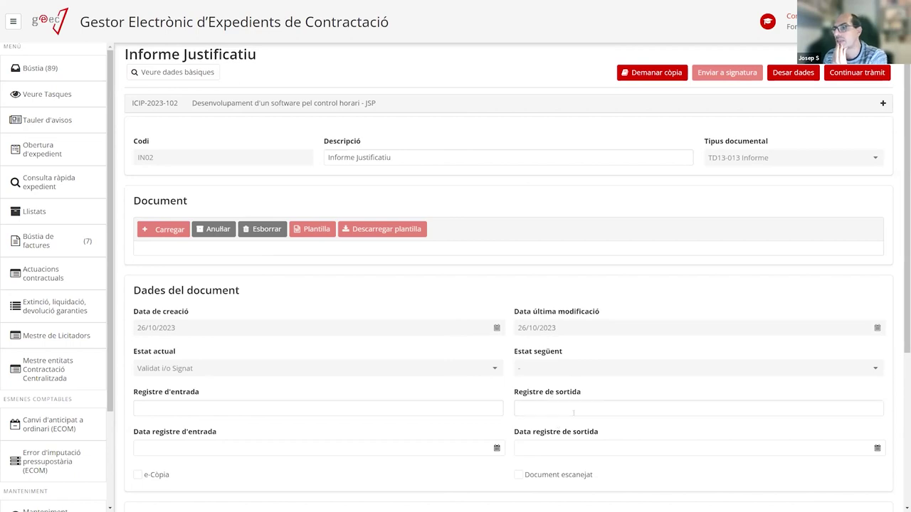
pyautogui.scroll(-2, 314, 388)
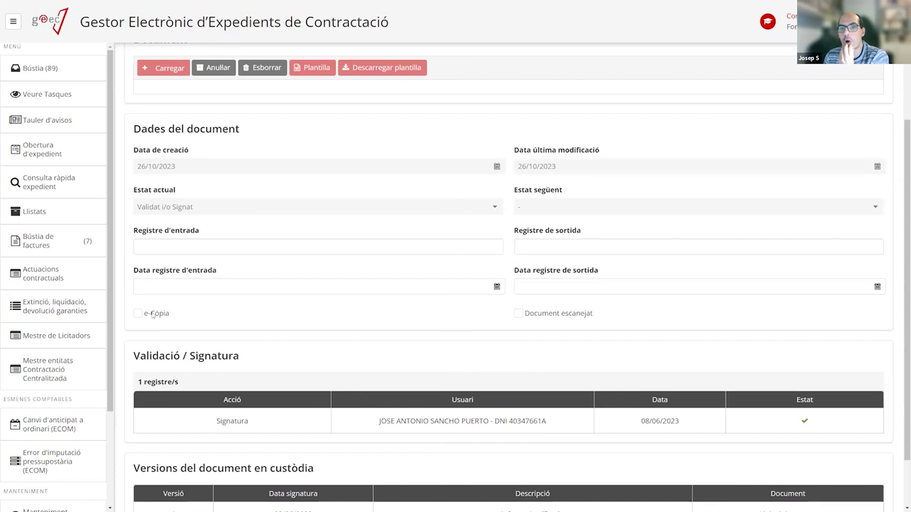
pyautogui.click(153, 313)
pyautogui.click(153, 314)
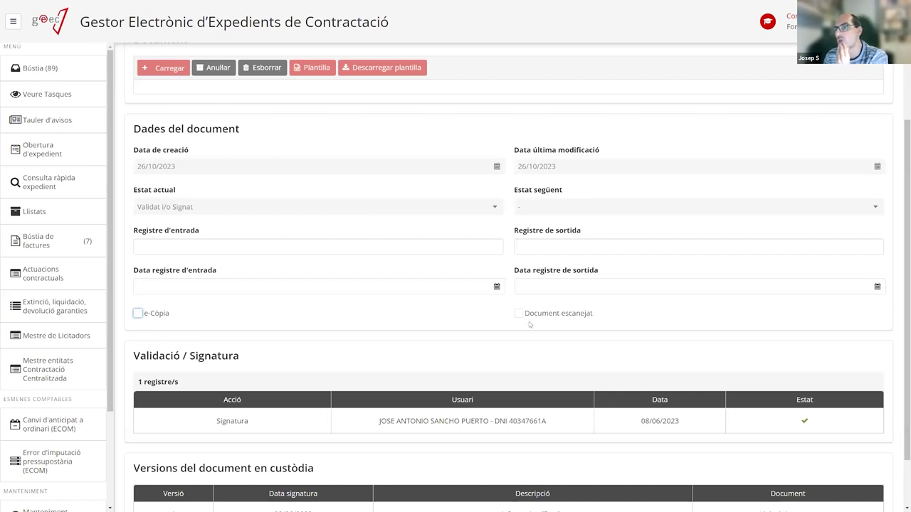
# Continue the Informe Justificatiu tràmit so it moves to the next step.
pyautogui.scroll(3, 595, 329)
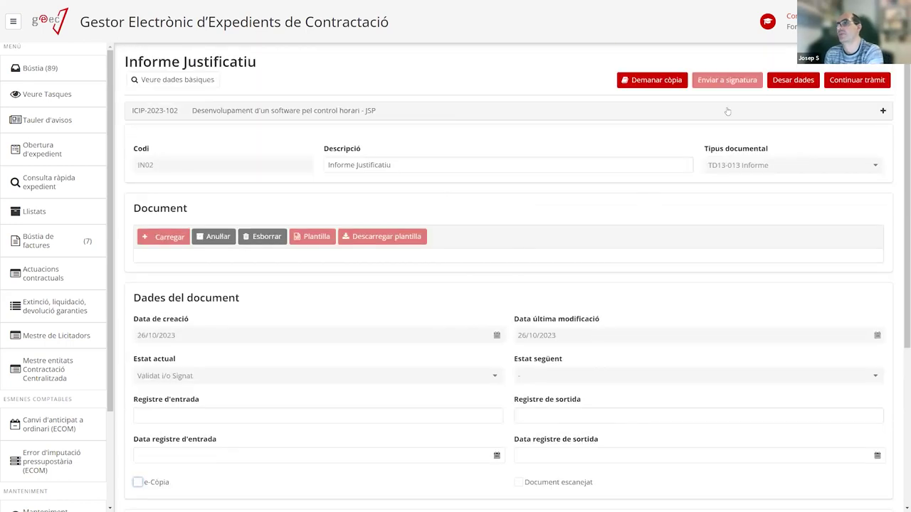
pyautogui.click(676, 170)
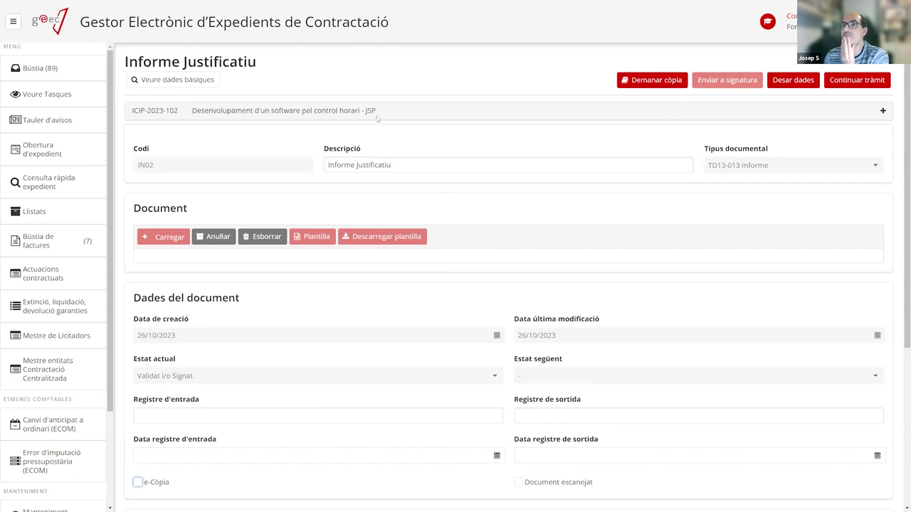
pyautogui.click(849, 81)
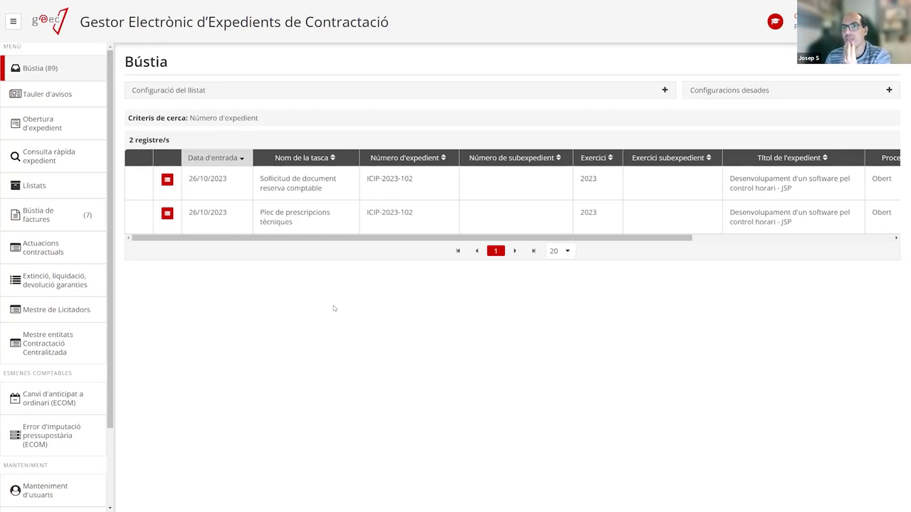
# Open the Arbre de tramitació from the Plec row and expand Preparació and Elaboració de la documentació.
pyautogui.click(163, 179)
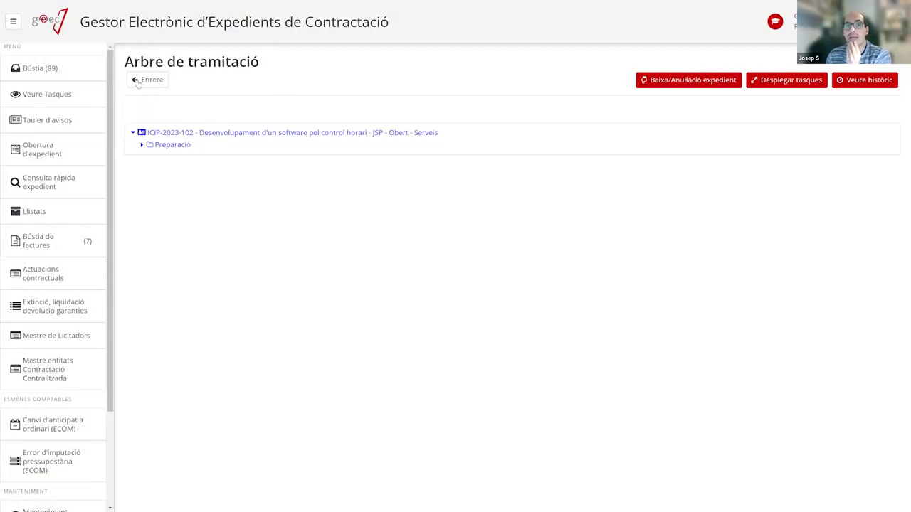
pyautogui.click(63, 65)
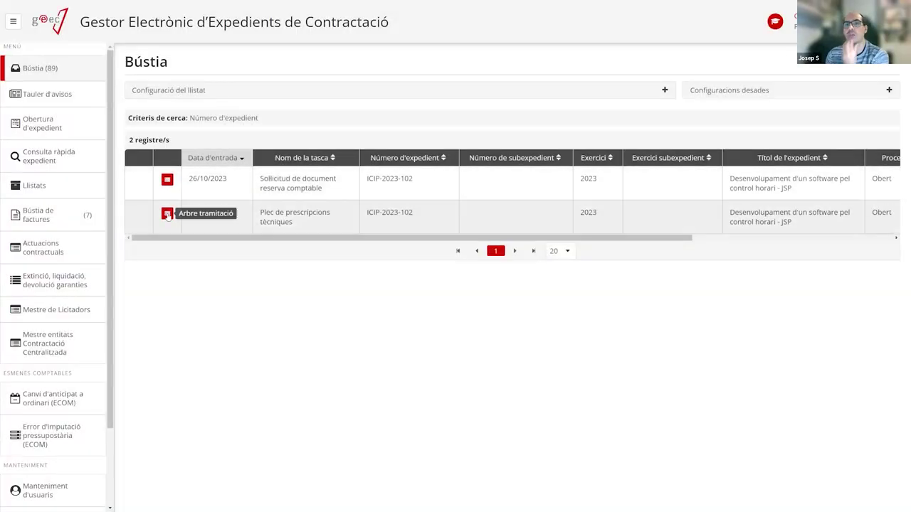
pyautogui.click(168, 215)
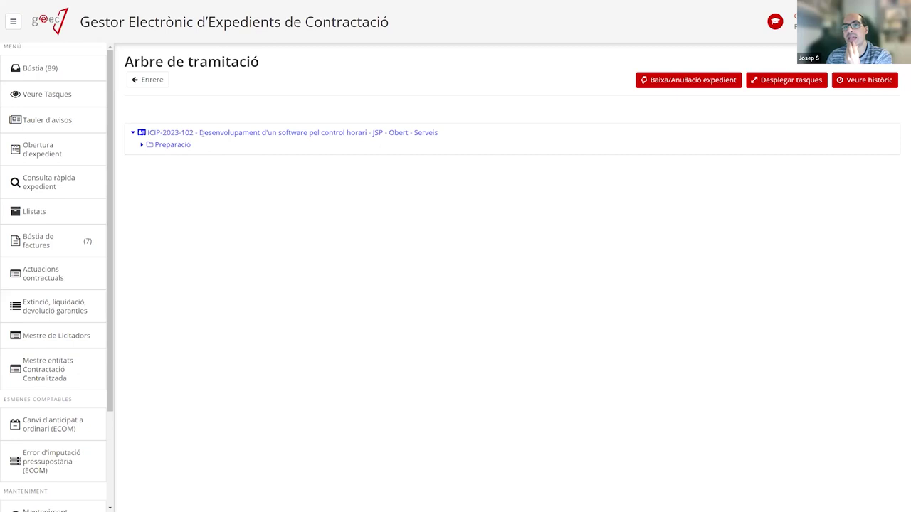
pyautogui.moveTo(384, 133); pyautogui.dragTo(411, 135)
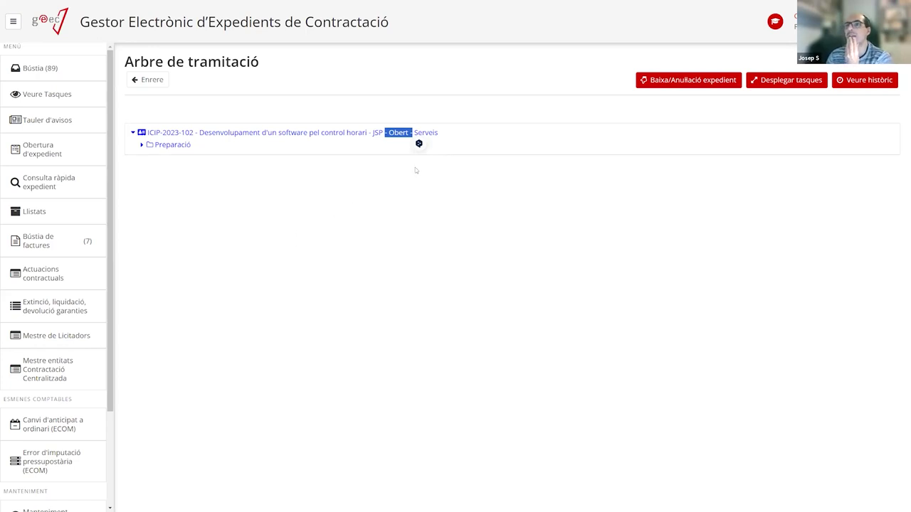
pyautogui.moveTo(414, 132); pyautogui.dragTo(439, 132)
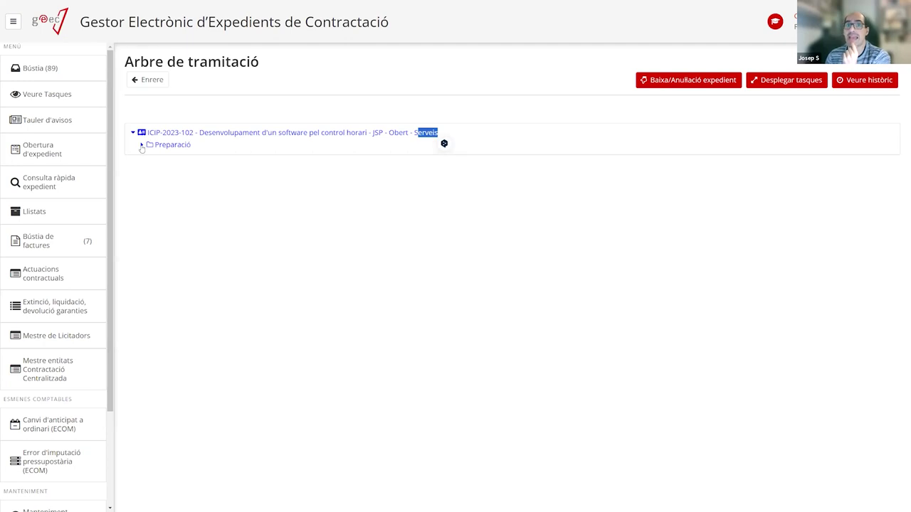
pyautogui.click(141, 144)
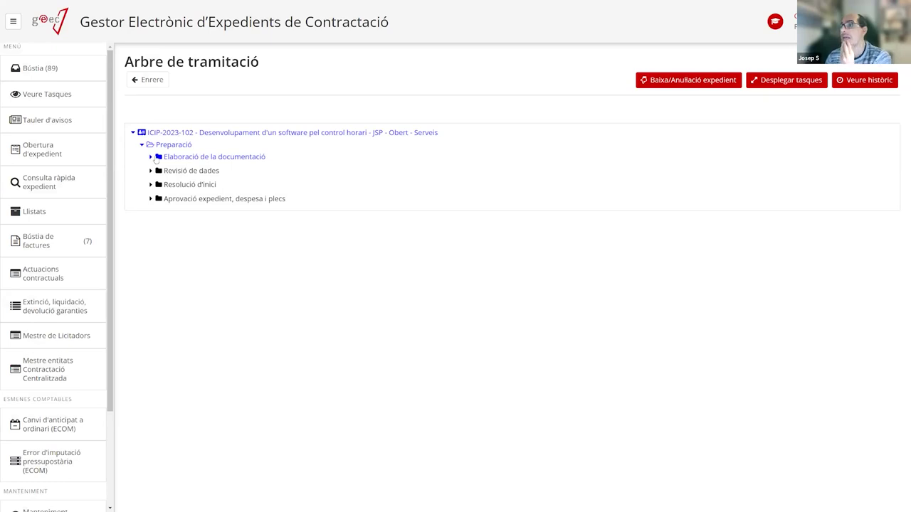
pyautogui.click(152, 157)
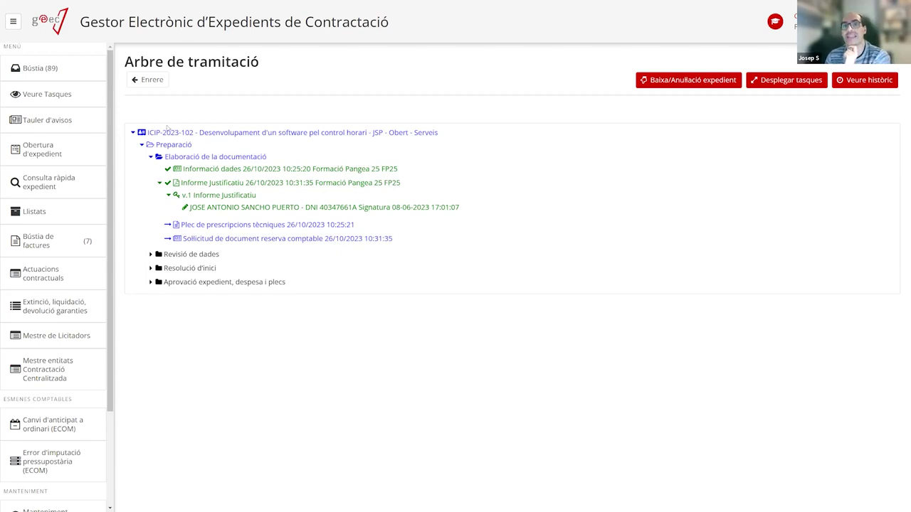
# Reopen the processing tree and expand Preparació, Revisió de dades, Resolució d'inici and Aprovació phases.
pyautogui.click(63, 71)
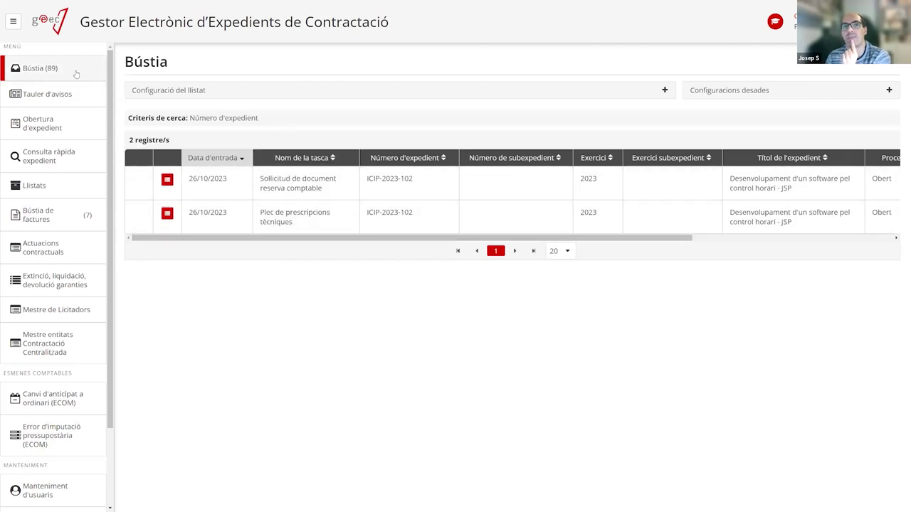
pyautogui.click(206, 183)
pyautogui.click(158, 148)
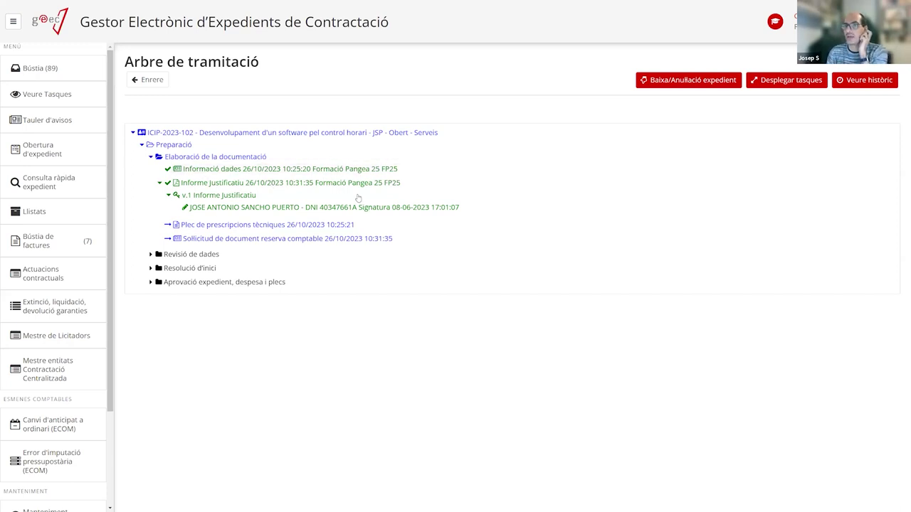
pyautogui.click(150, 255)
pyautogui.click(151, 283)
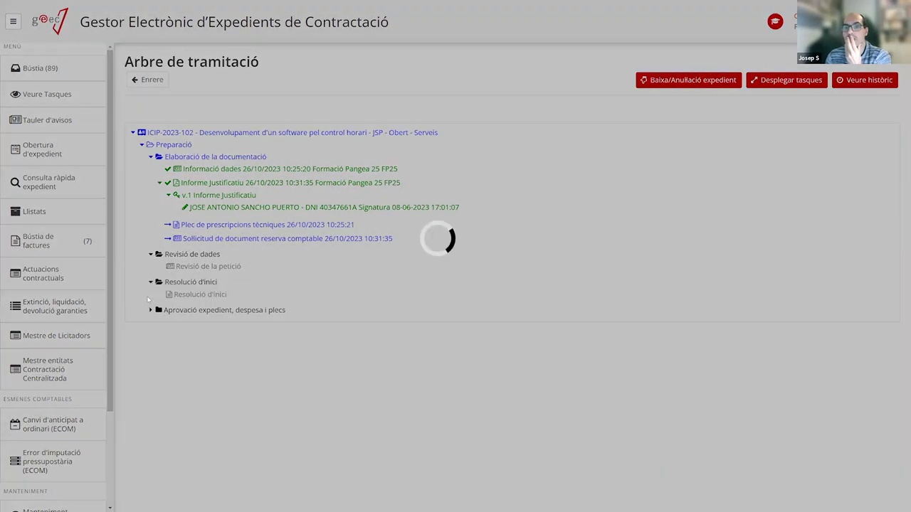
pyautogui.click(150, 310)
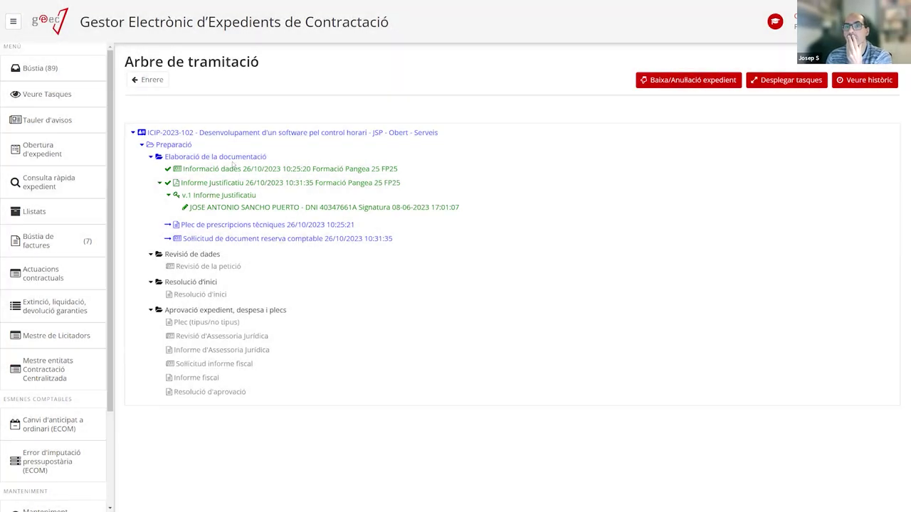
# Inspect the completed Informació dades task, then return to Bústia.
pyautogui.click(229, 171)
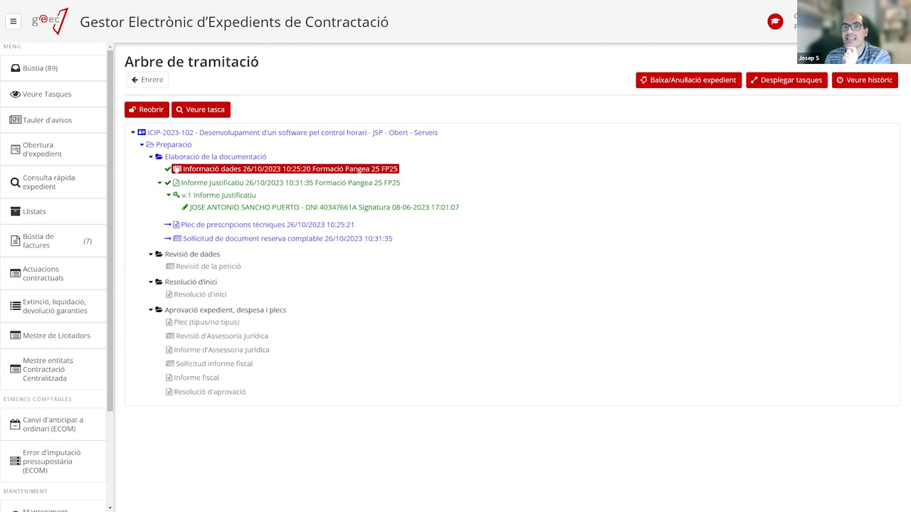
pyautogui.moveTo(164, 158); pyautogui.dragTo(267, 158)
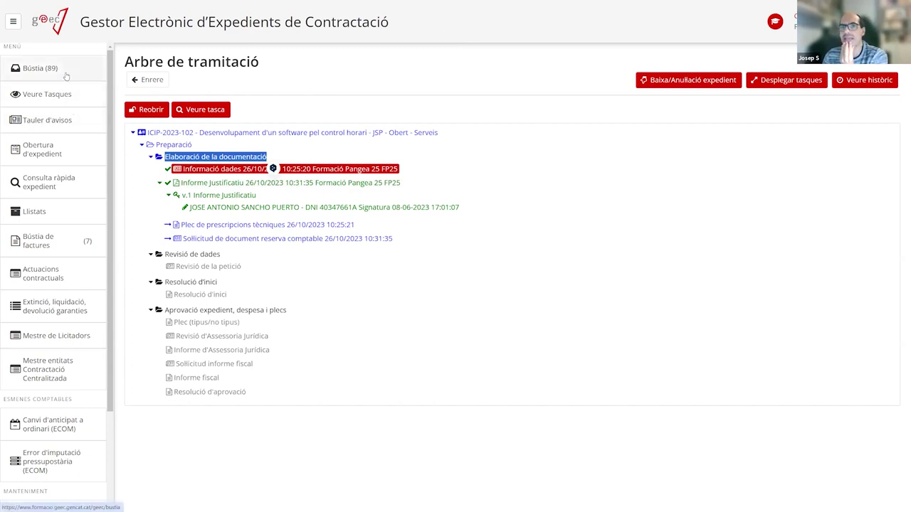
pyautogui.click(66, 76)
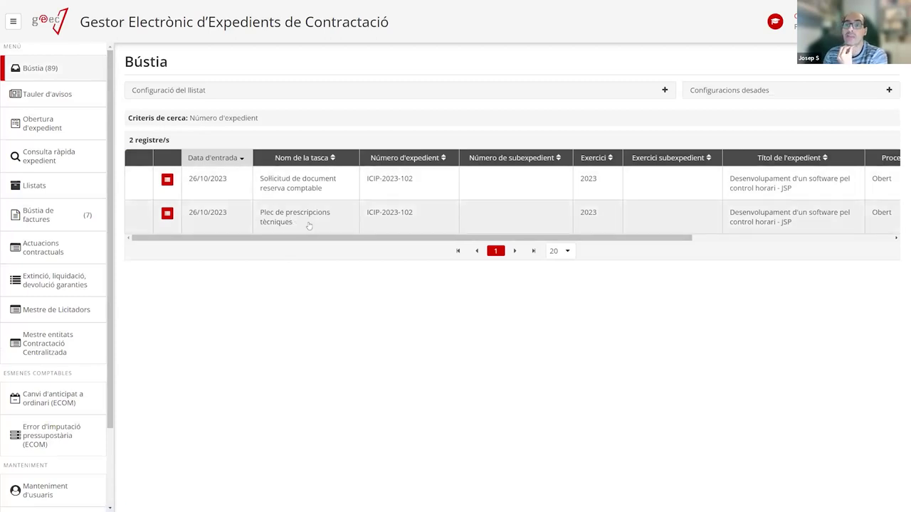
# Upload the signed Plec de prescripcions tècniques, close that task, and open the reserva comptable request.
pyautogui.click(309, 224)
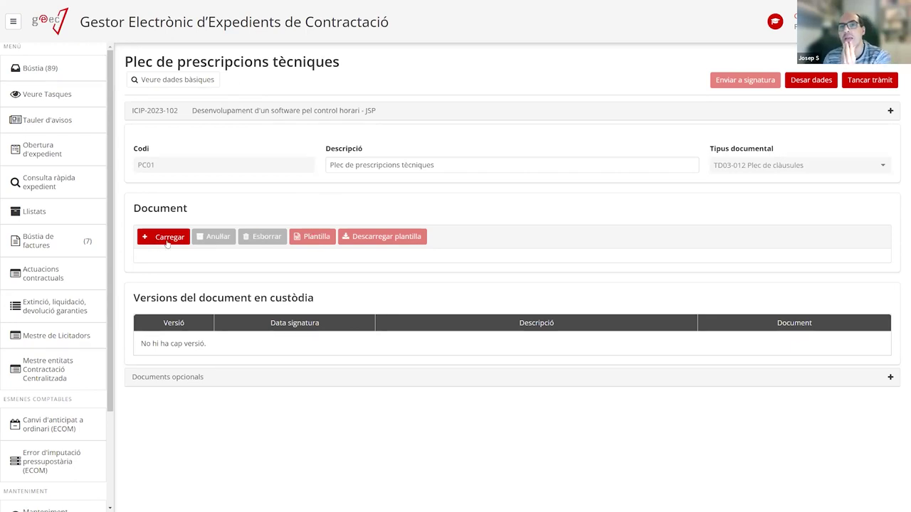
pyautogui.click(162, 236)
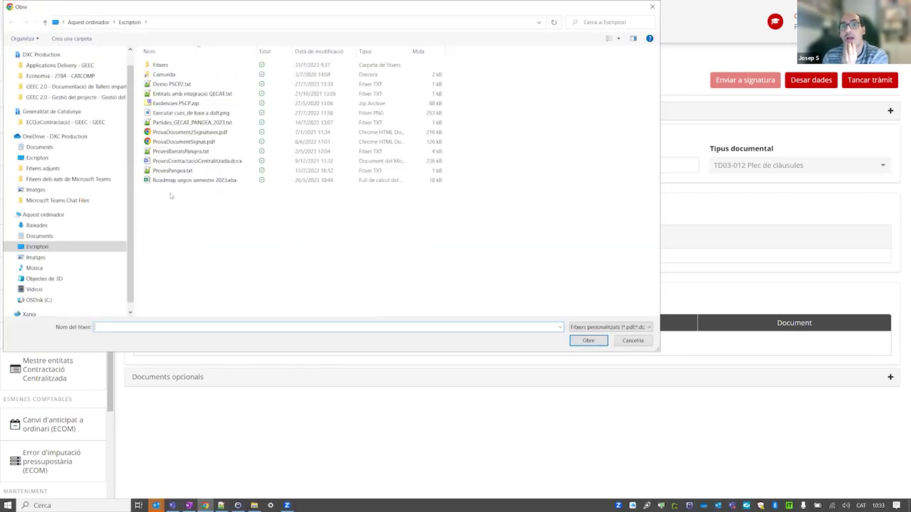
pyautogui.doubleClick(186, 142)
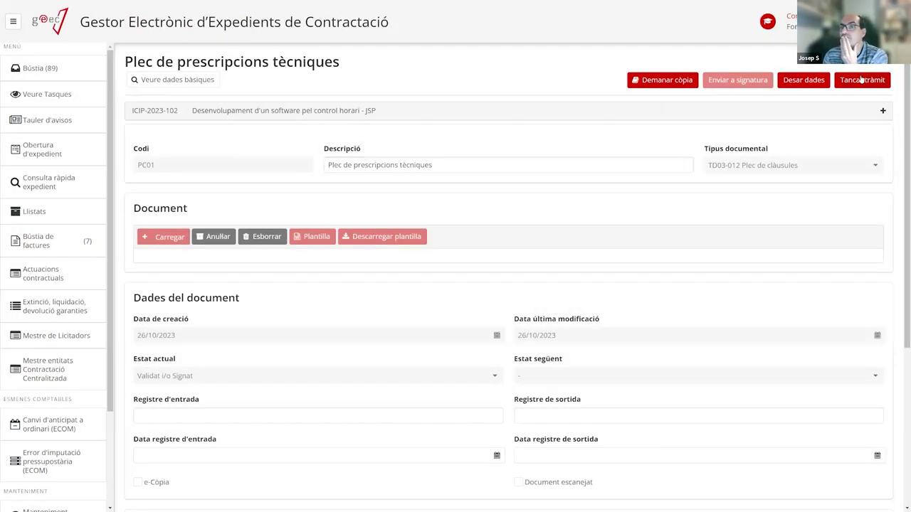
pyautogui.click(861, 80)
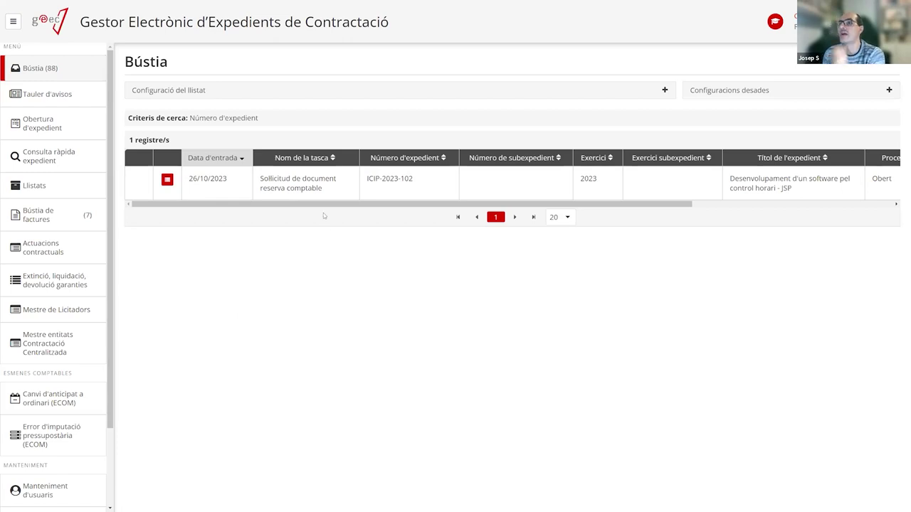
pyautogui.click(316, 192)
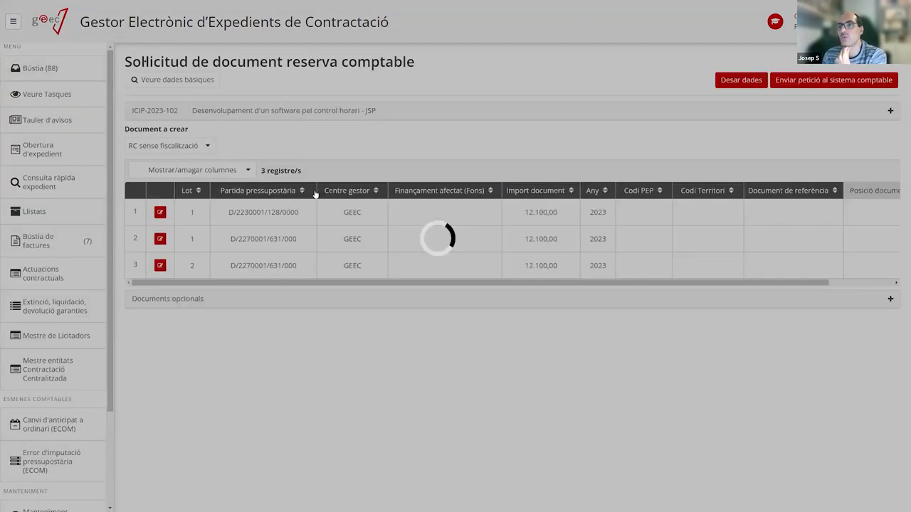
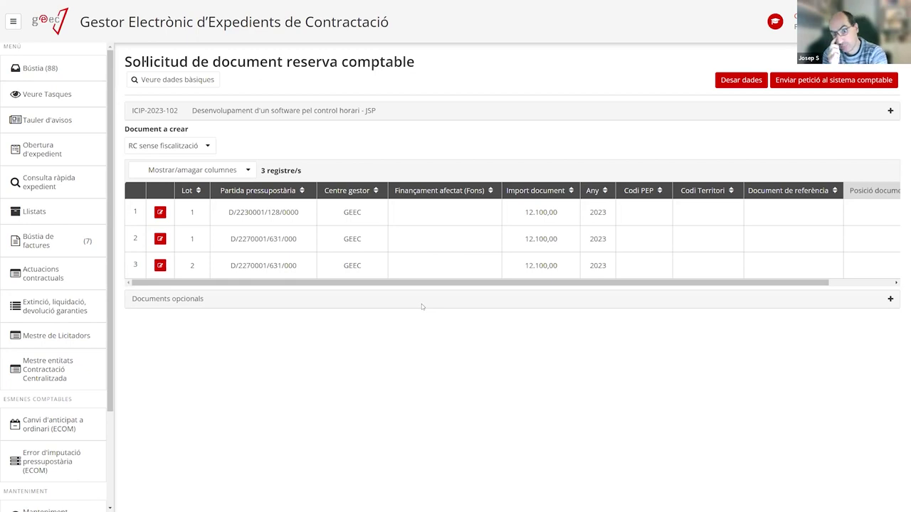
# Send ICIP-2023-102's RC sense fiscalització reservation request to the accounting system.
pyautogui.click(796, 80)
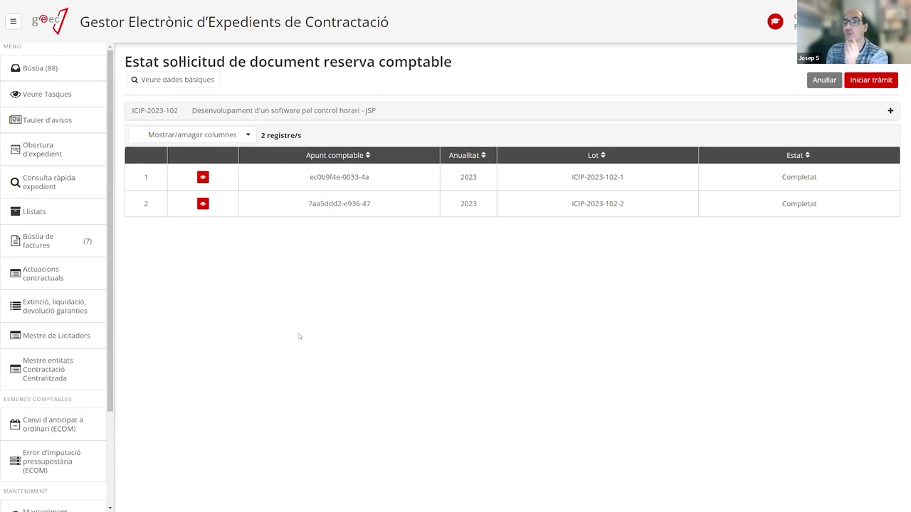
pyautogui.click(206, 178)
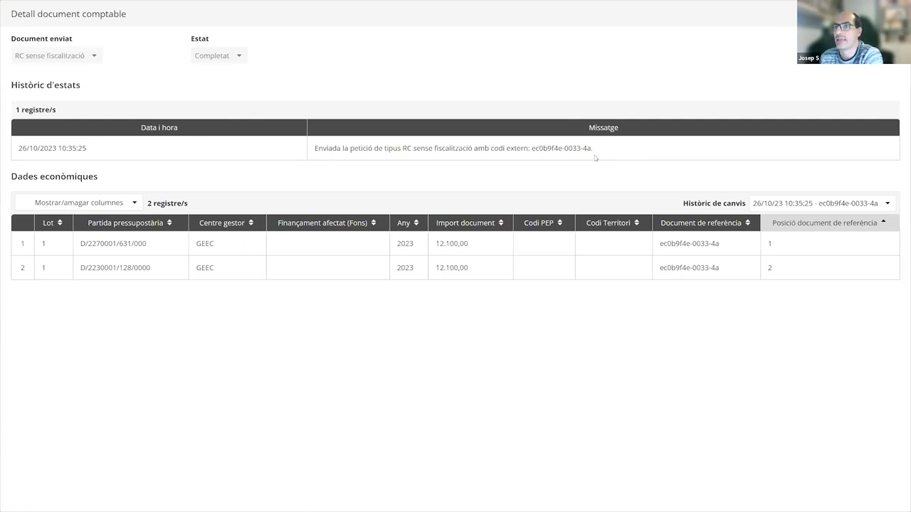
pyautogui.press('Escape')
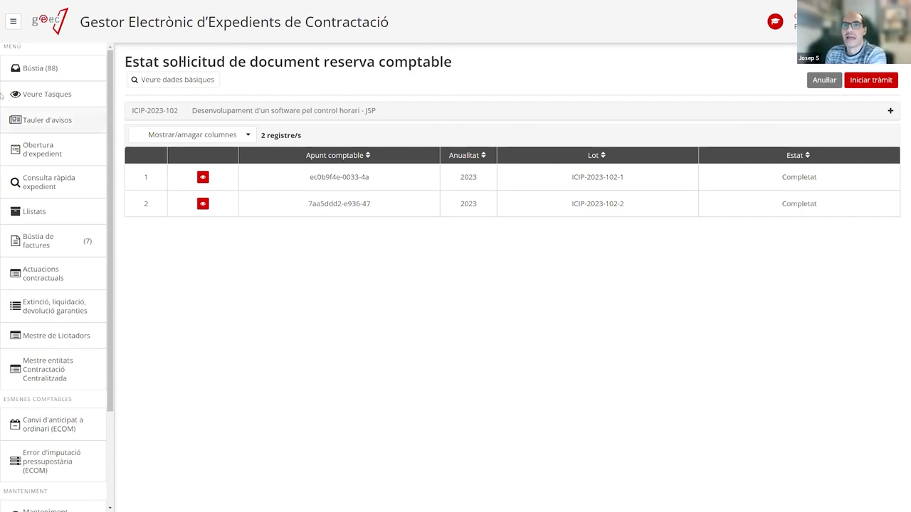
# From Bústia, open and complete the 'Sol·licitud de document reserva comptable' task.
pyautogui.click(55, 68)
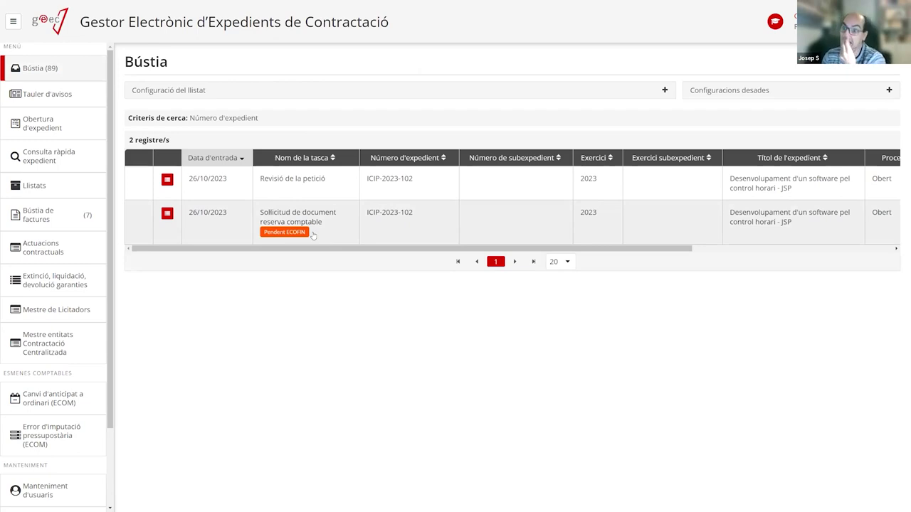
pyautogui.click(307, 228)
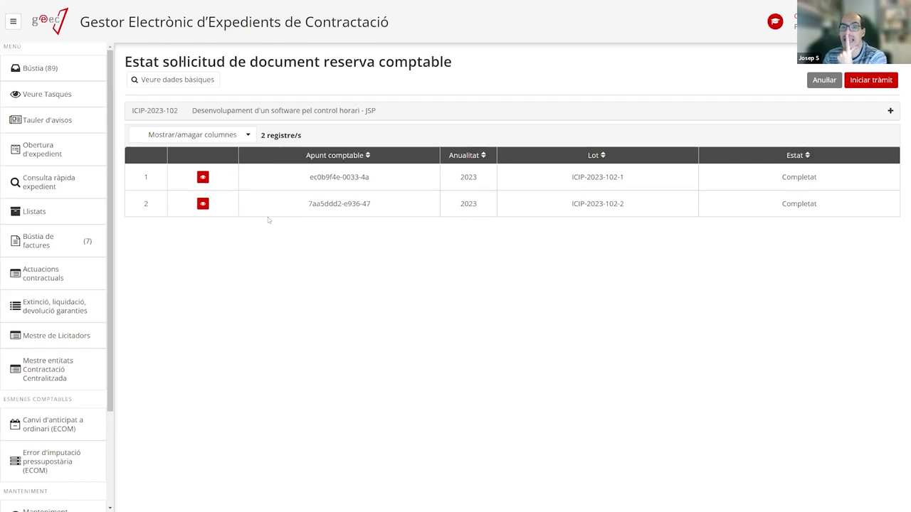
pyautogui.click(861, 83)
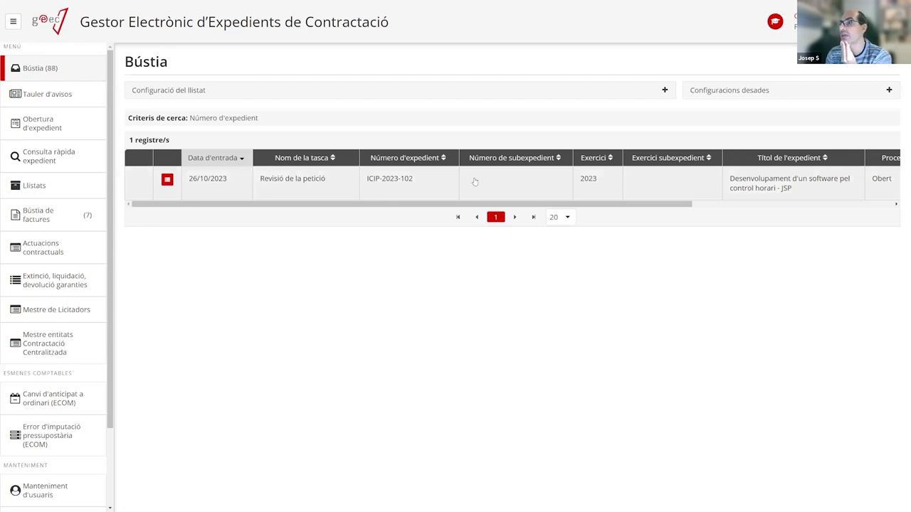
pyautogui.moveTo(630, 203); pyautogui.dragTo(311, 213)
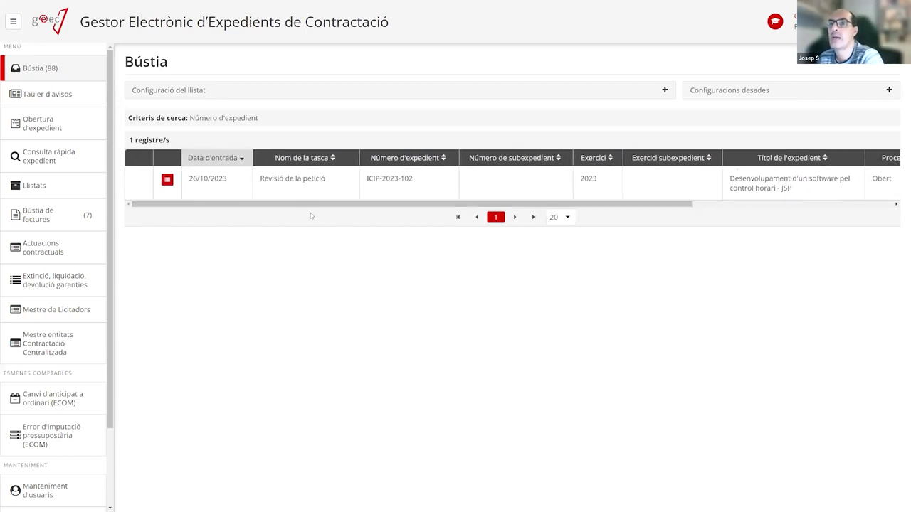
# Open Revisió de la petició, expand general data and Indicadors i codis, then show lot 1.
pyautogui.click(283, 184)
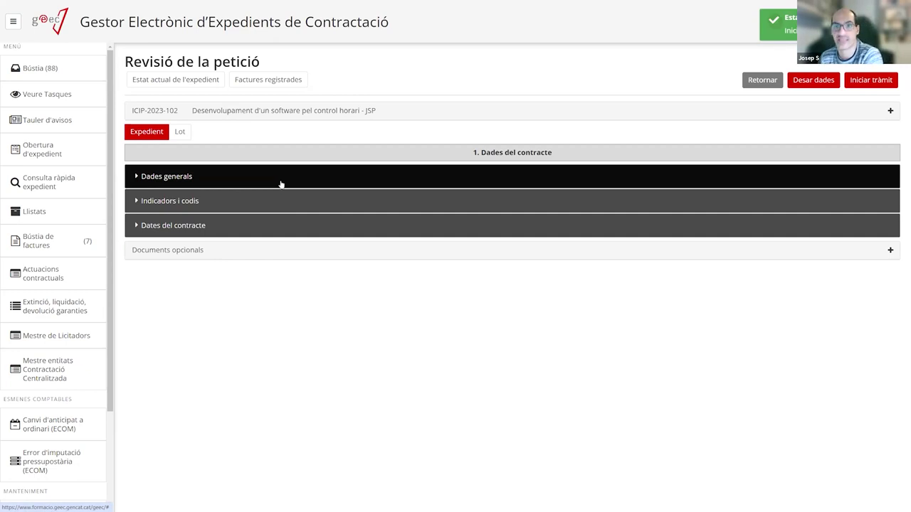
pyautogui.click(196, 180)
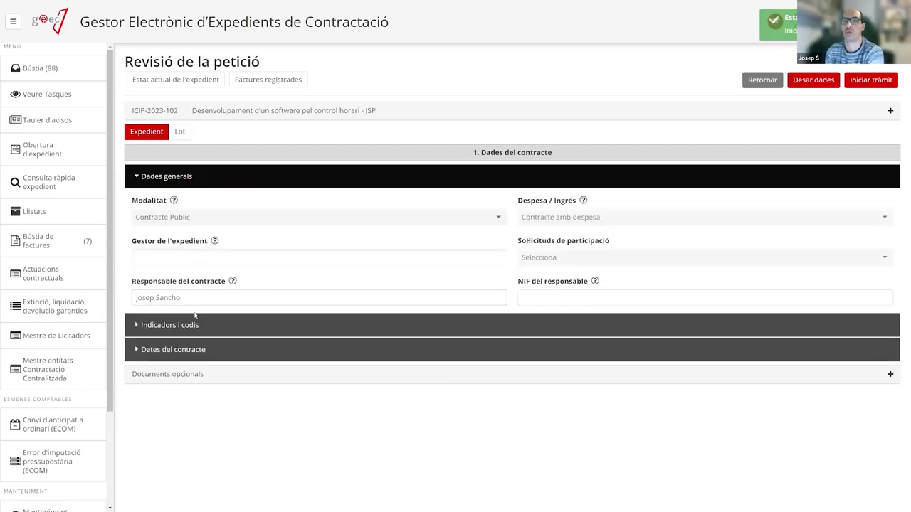
pyautogui.click(198, 325)
pyautogui.scroll(-2, 214, 305)
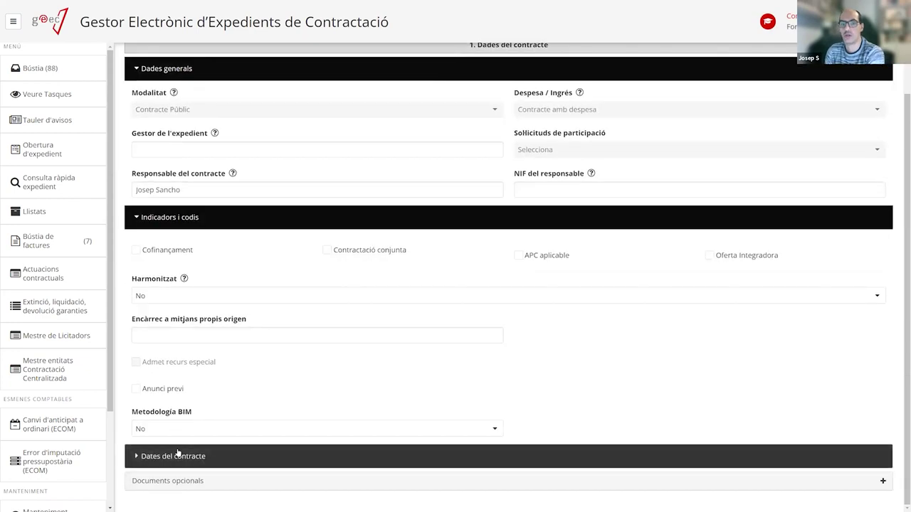
pyautogui.scroll(2, 159, 134)
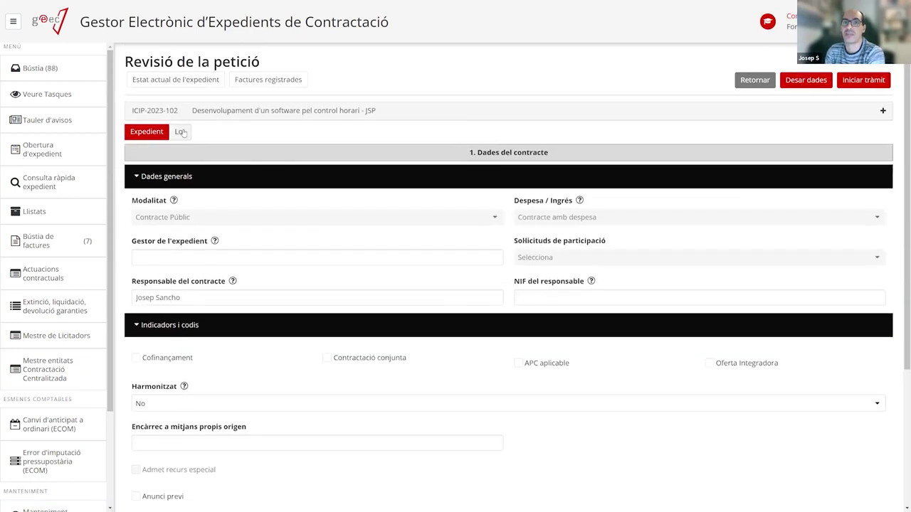
pyautogui.scroll(-1, 403, 146)
pyautogui.scroll(-1, 401, 146)
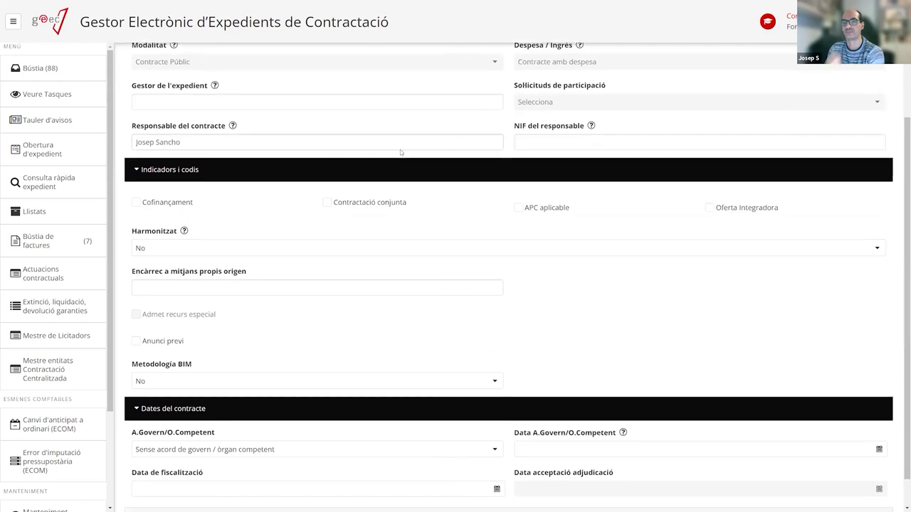
pyautogui.scroll(2, 392, 158)
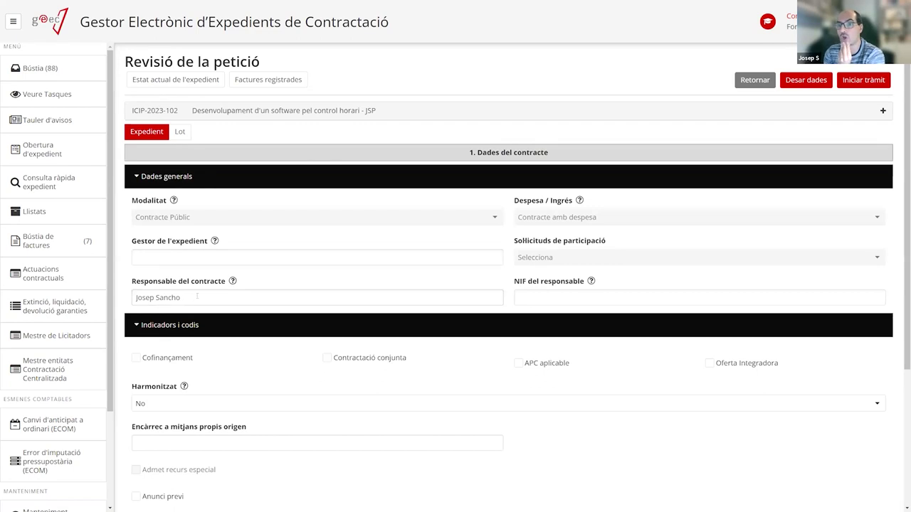
pyautogui.scroll(-3, 255, 310)
pyautogui.scroll(2, 255, 311)
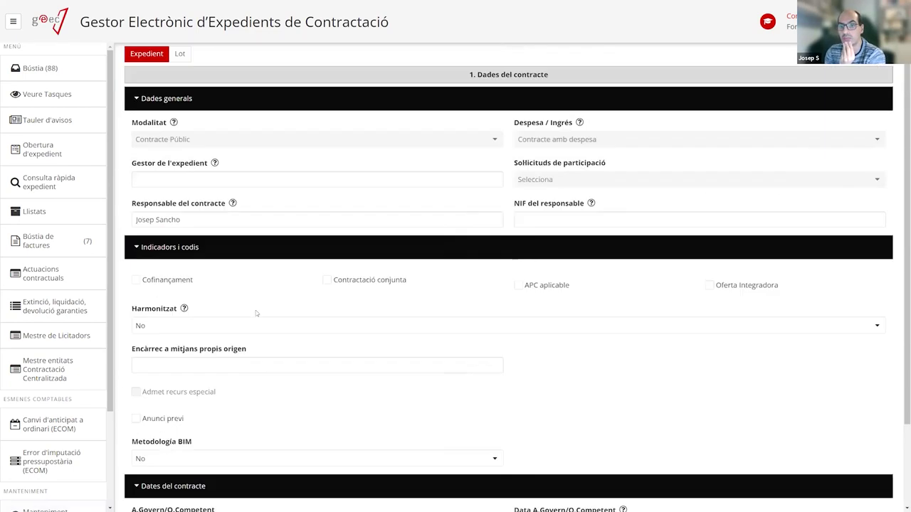
pyautogui.scroll(1, 256, 310)
pyautogui.click(181, 133)
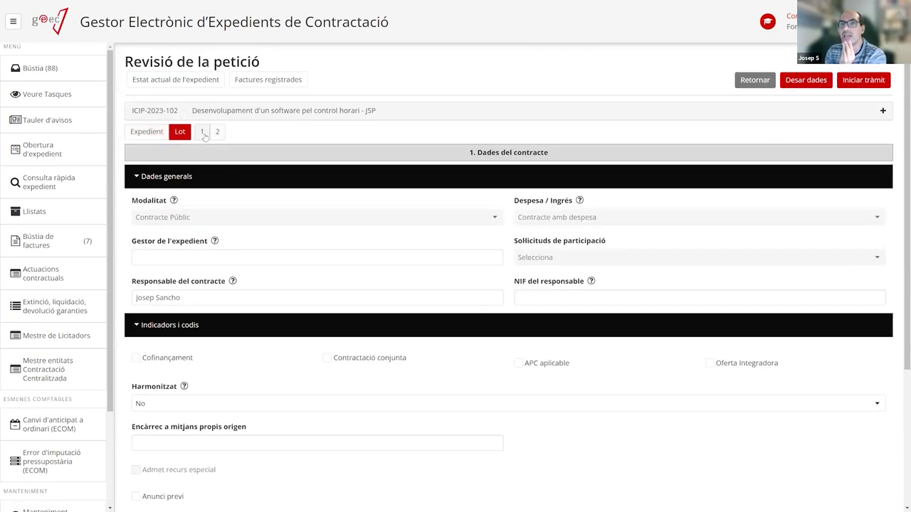
pyautogui.click(202, 132)
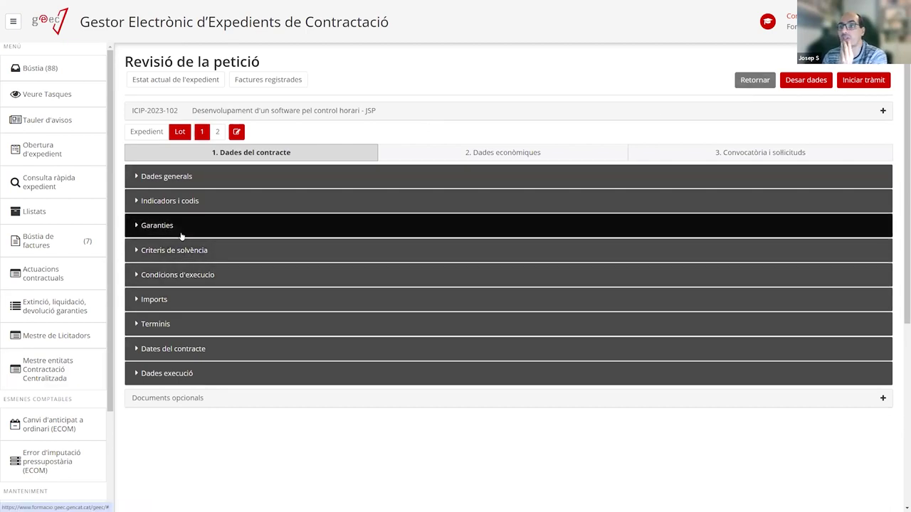
# View lot 1's Dades econòmiques, then reopen Revisió de la petició from Bústia at lot 1.
pyautogui.click(420, 153)
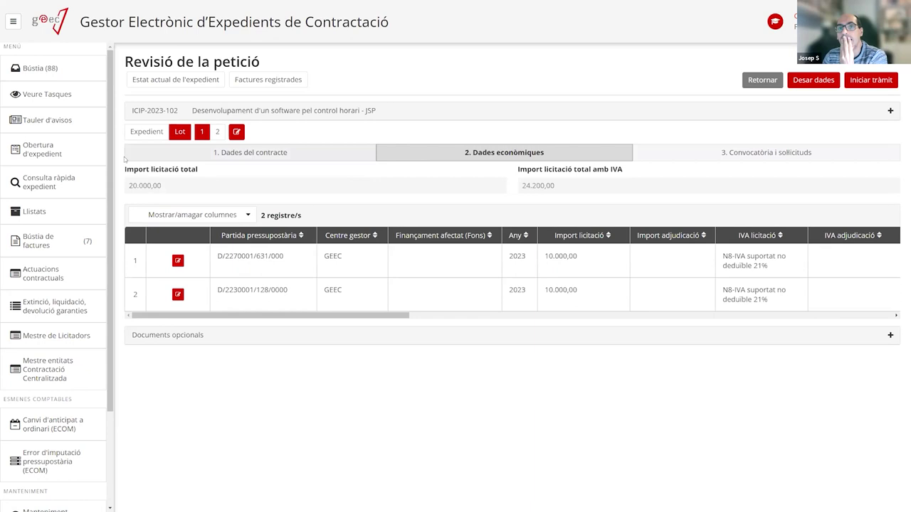
pyautogui.click(66, 69)
pyautogui.click(298, 187)
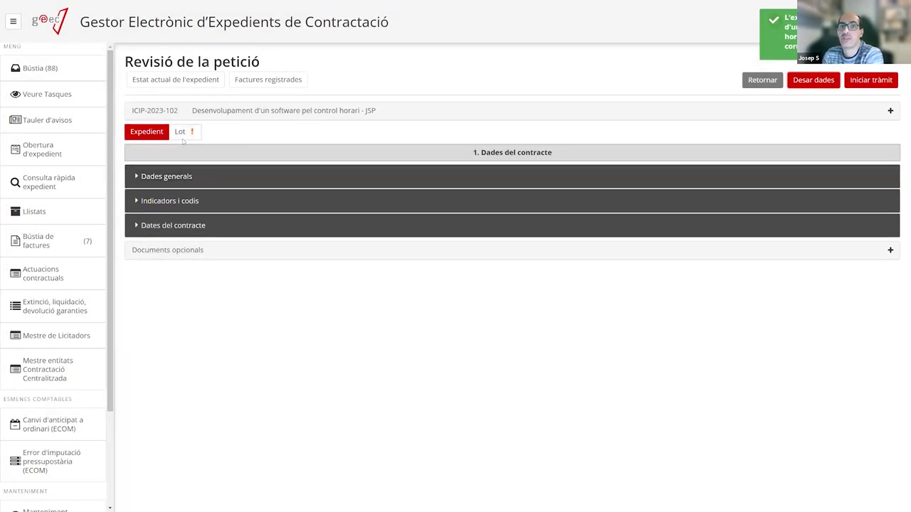
pyautogui.click(188, 135)
pyautogui.click(214, 132)
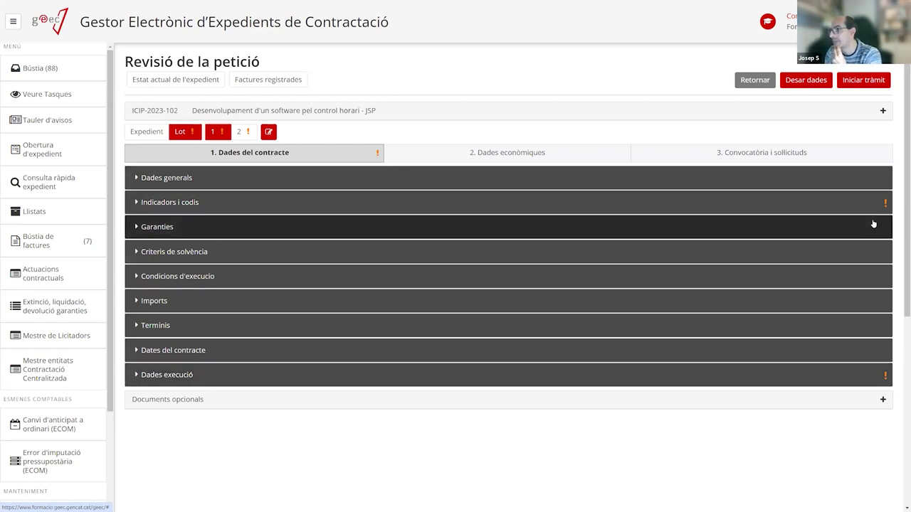
# Set lot 1's CPV code to 48000000-8 Paquetes de software y sistemas de información.
pyautogui.click(875, 208)
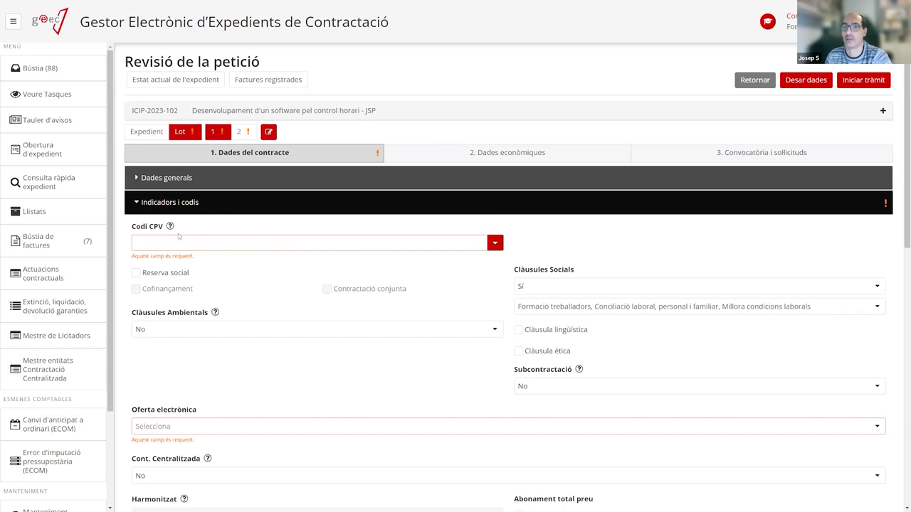
pyautogui.click(156, 241)
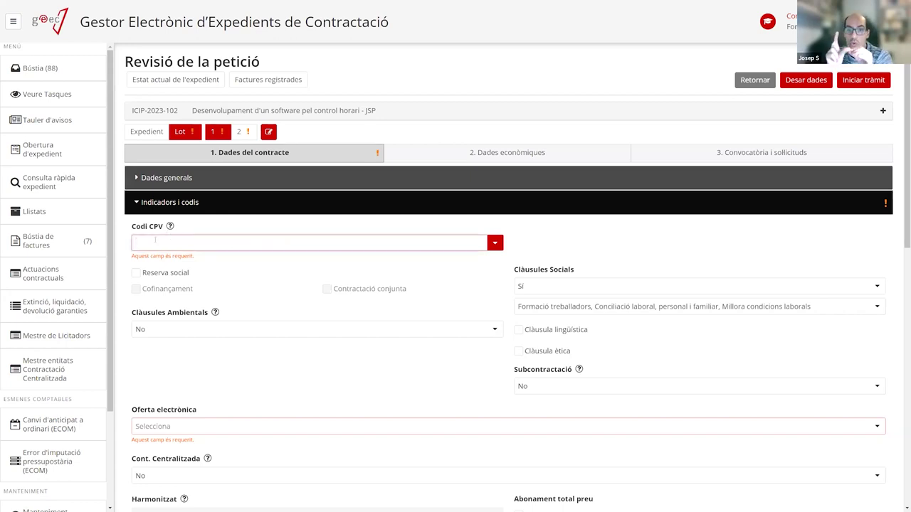
pyautogui.write('of')
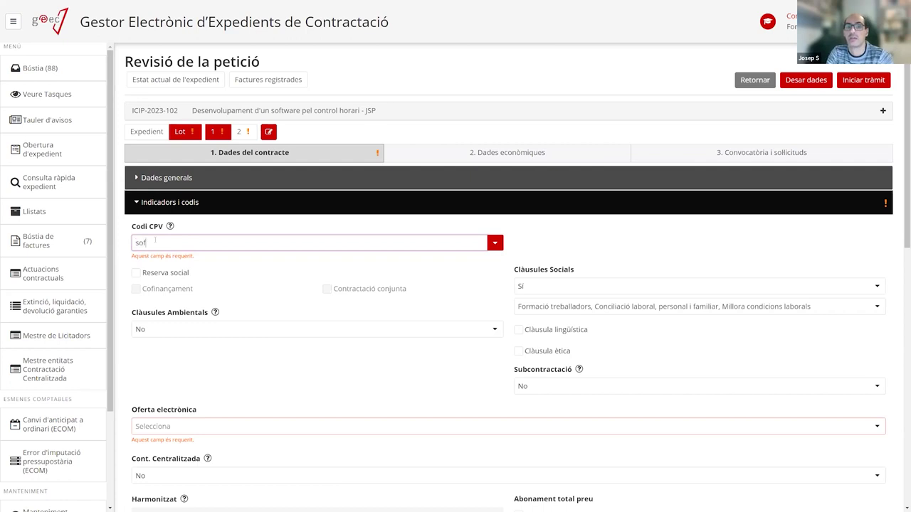
pyautogui.write('tware')
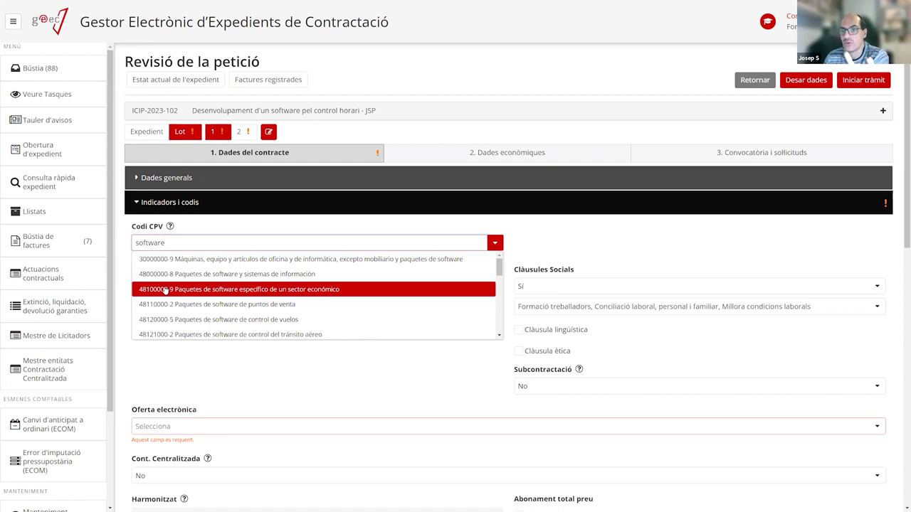
pyautogui.click(224, 274)
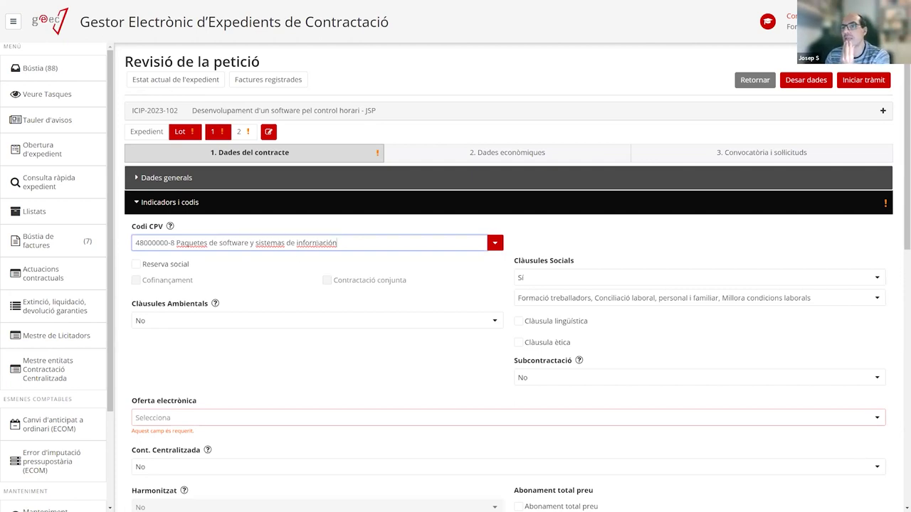
pyautogui.click(494, 244)
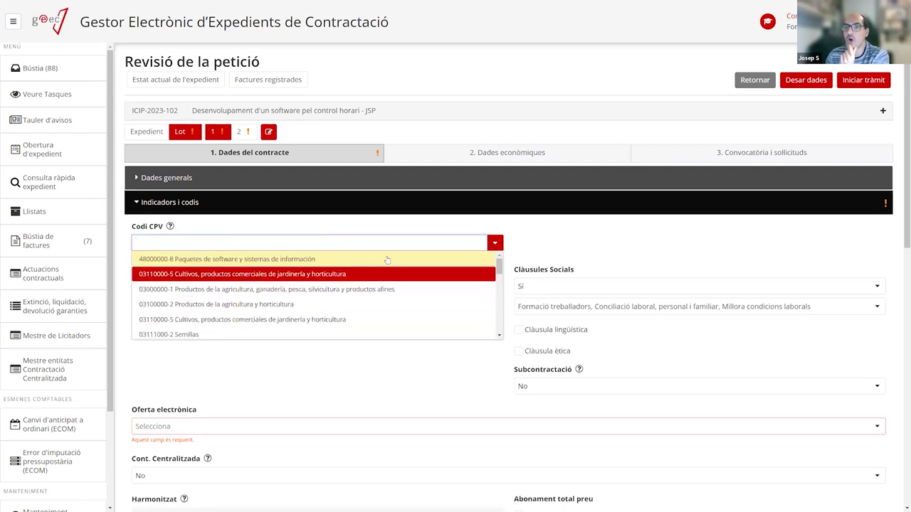
pyautogui.moveTo(500, 269); pyautogui.dragTo(502, 264)
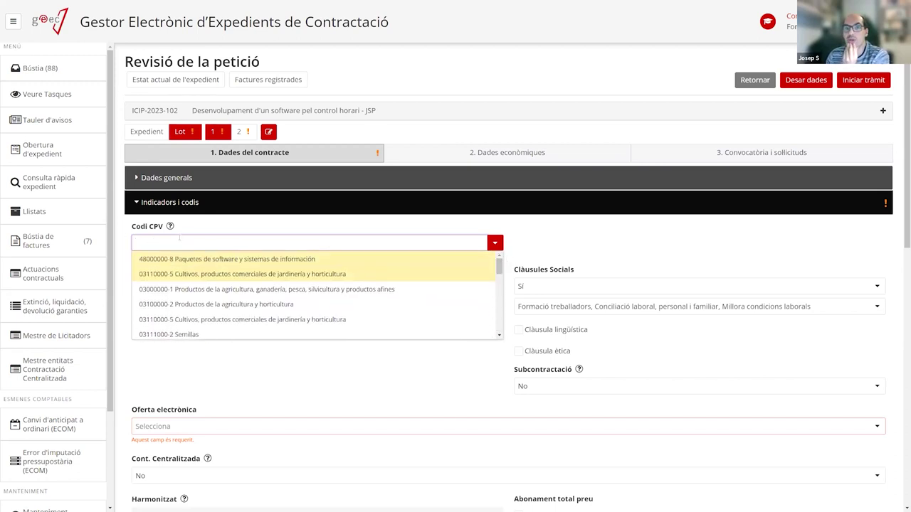
pyautogui.click(569, 229)
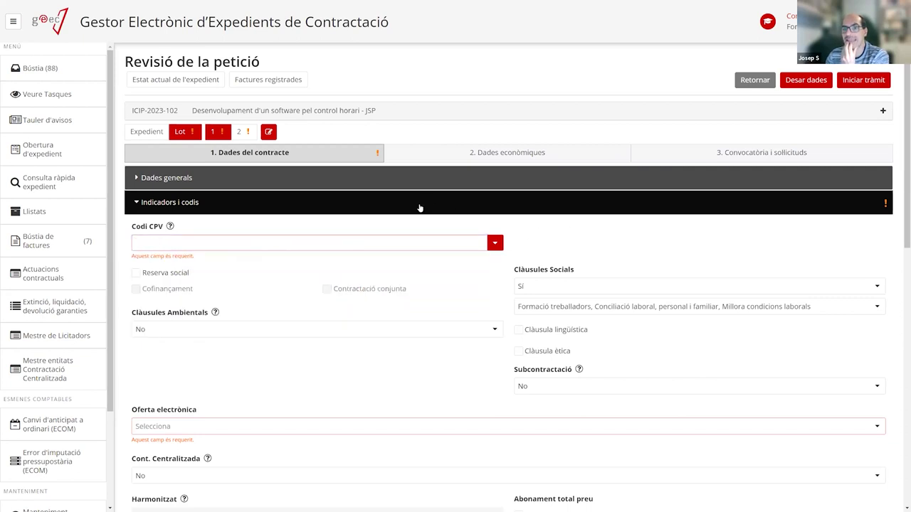
pyautogui.click(195, 242)
pyautogui.write('so')
pyautogui.write('oft')
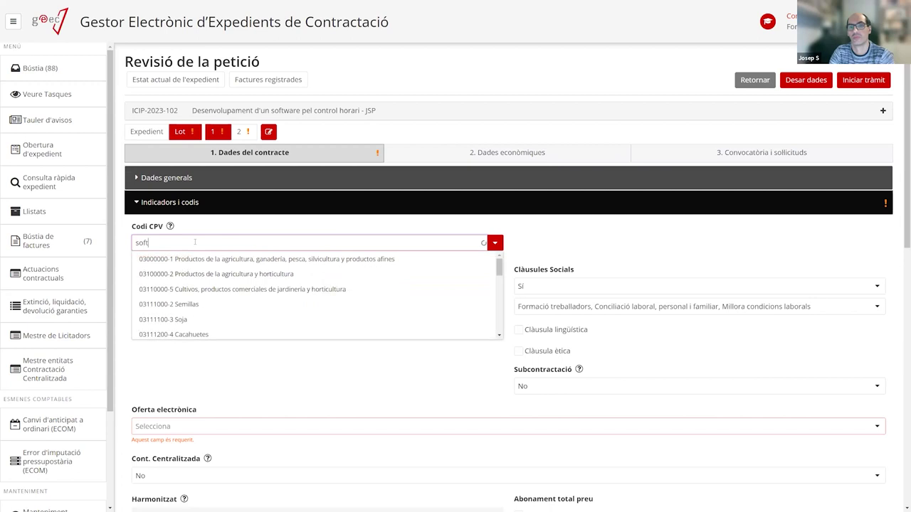
pyautogui.write('ware')
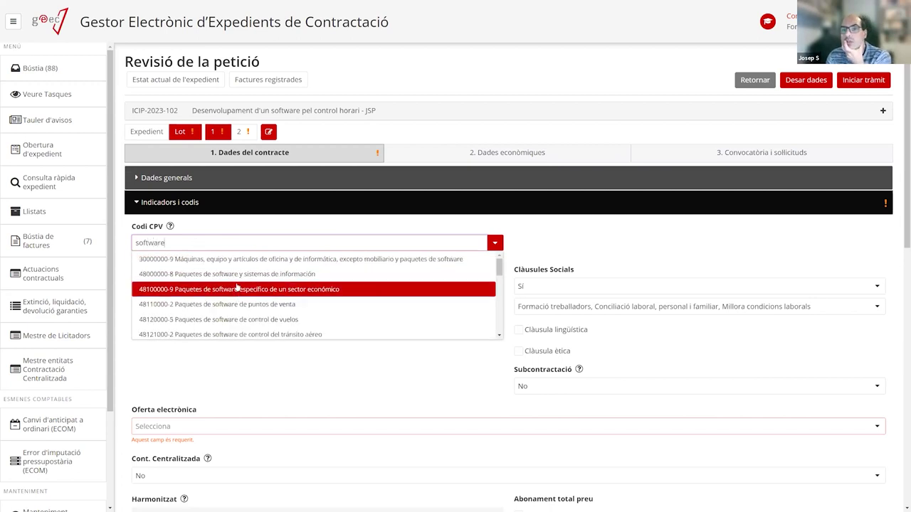
pyautogui.click(306, 274)
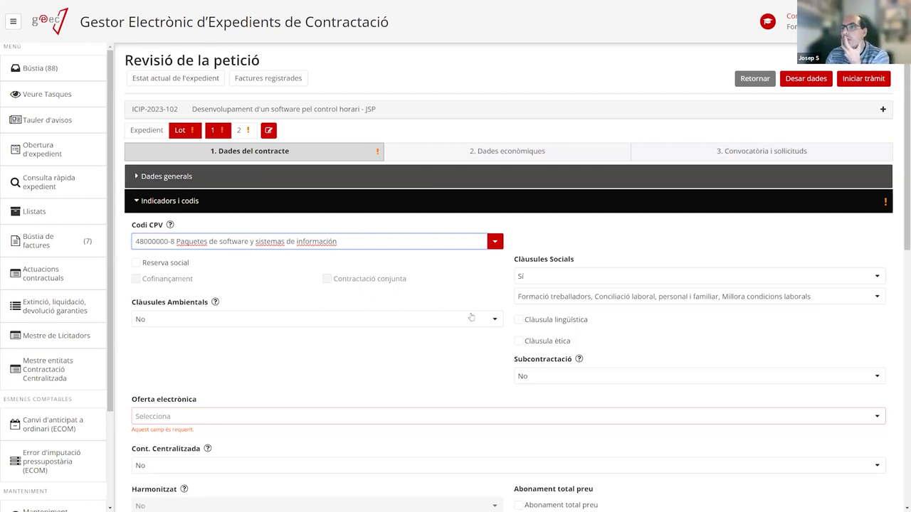
# Set lot 1's Oferta electrònica to Sobre digital.
pyautogui.scroll(-2, 355, 359)
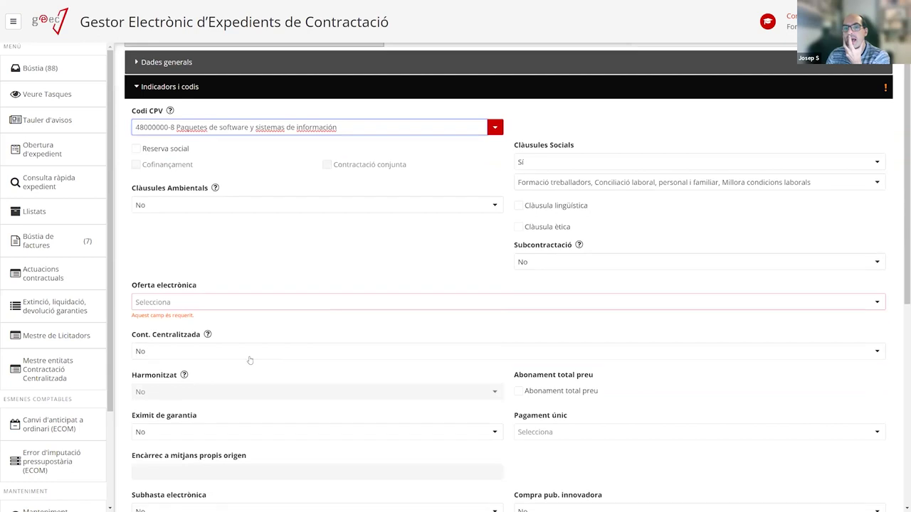
pyautogui.click(245, 299)
pyautogui.click(198, 332)
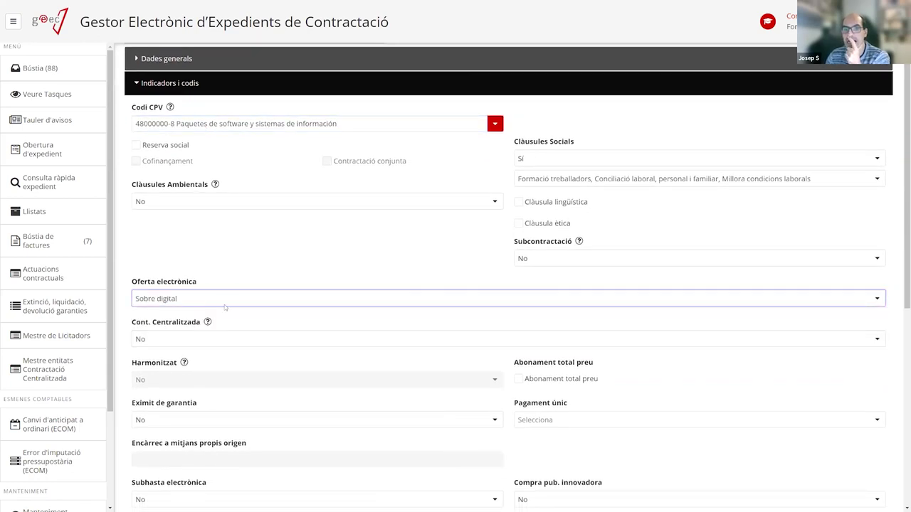
pyautogui.scroll(-7, 436, 383)
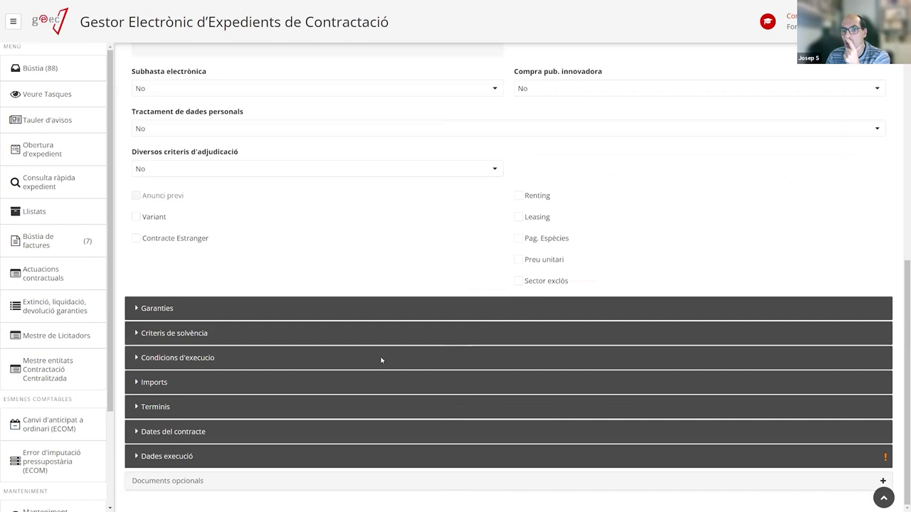
pyautogui.scroll(1, 341, 409)
pyautogui.scroll(-1, 285, 426)
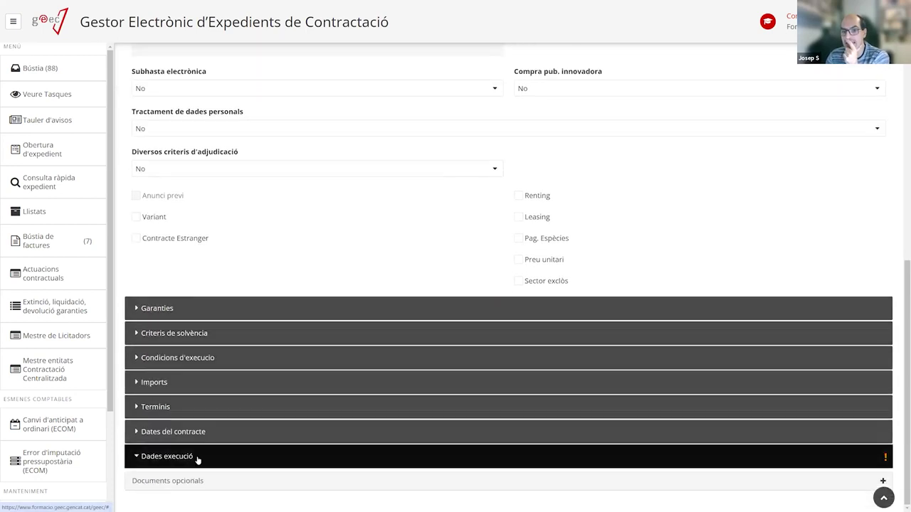
# Expand Dades execució and set lot 1's Província Execució to Catalunya.
pyautogui.click(197, 456)
pyautogui.scroll(-2, 261, 419)
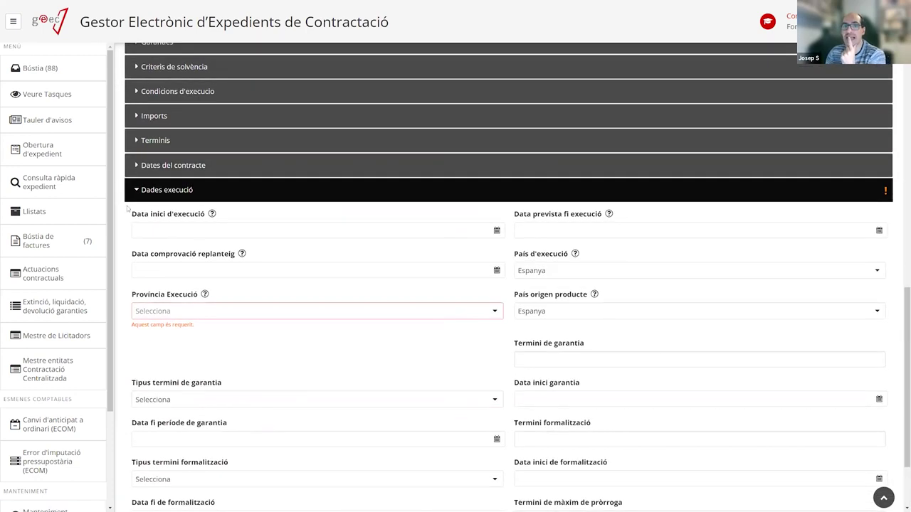
pyautogui.click(206, 316)
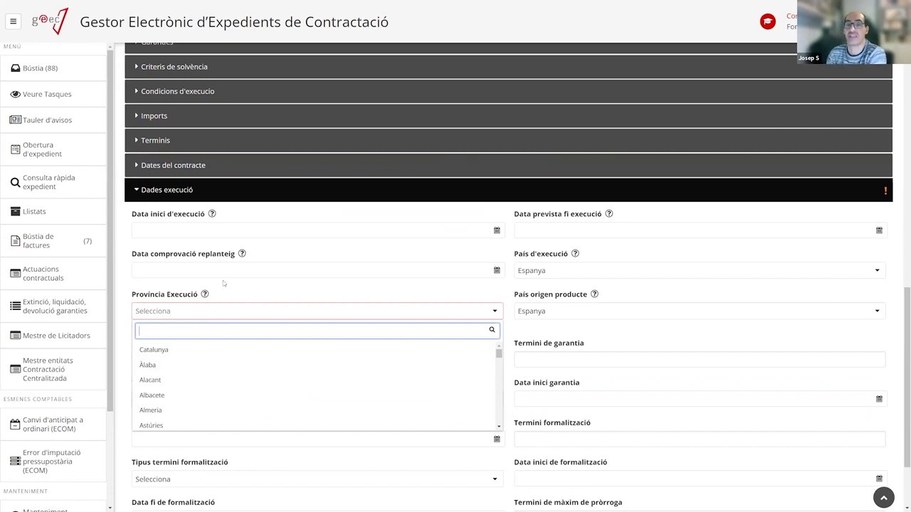
pyautogui.click(207, 345)
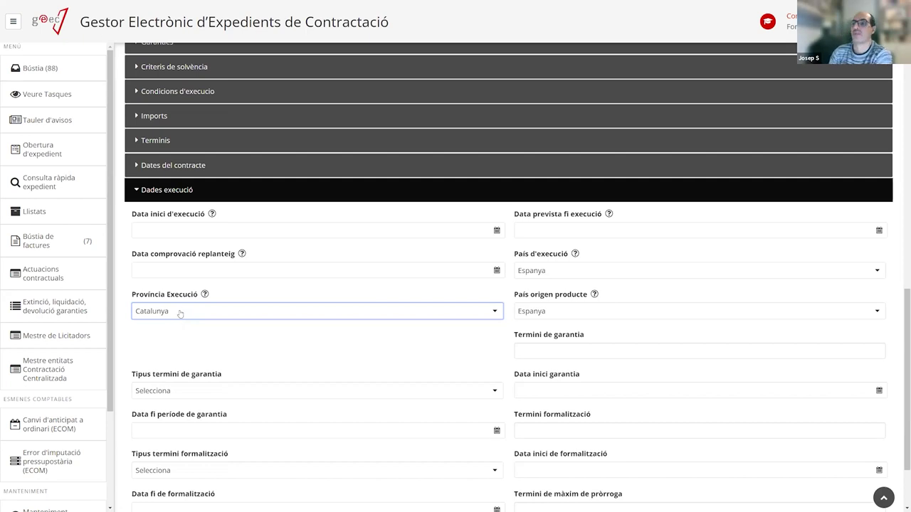
pyautogui.click(178, 316)
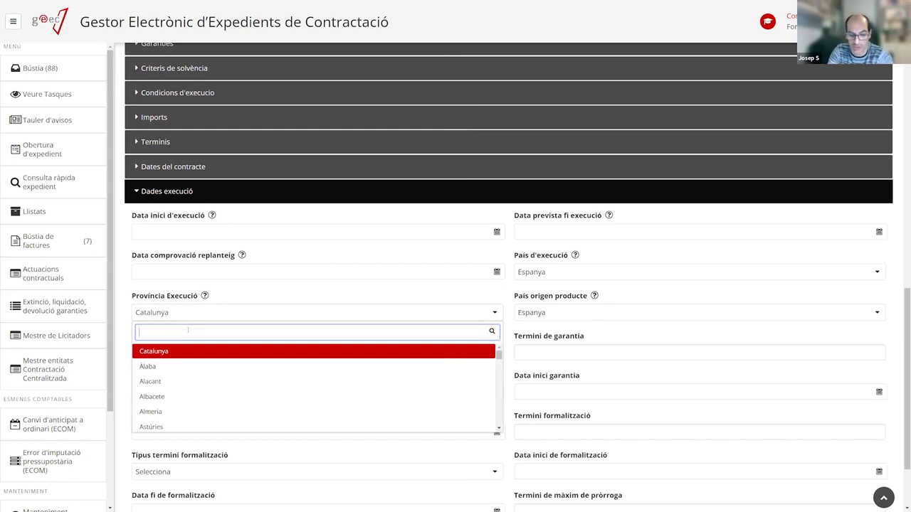
pyautogui.write('girona')
pyautogui.press('BackSpace')
pyautogui.press('BackSpace')
pyautogui.press('BackSpace')
pyautogui.press('BackSpace')
pyautogui.press('BackSpace')
pyautogui.press('BackSpace')
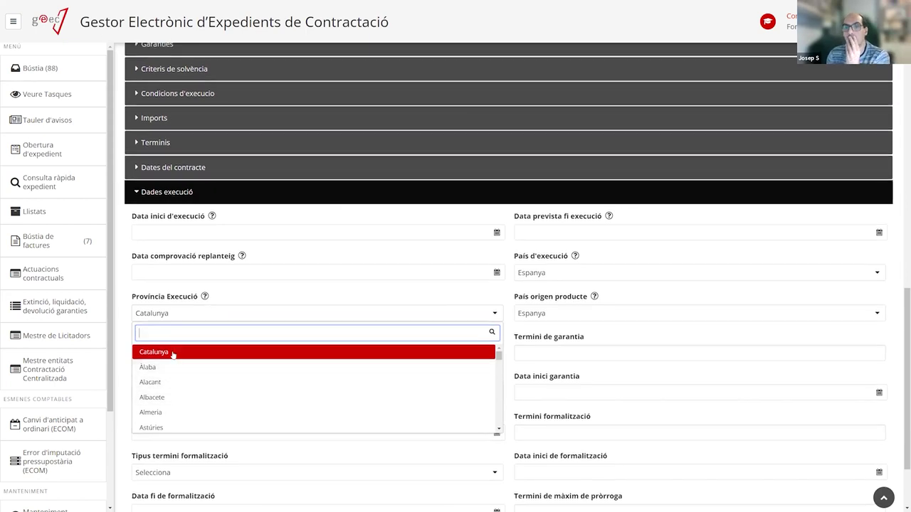
pyautogui.click(173, 351)
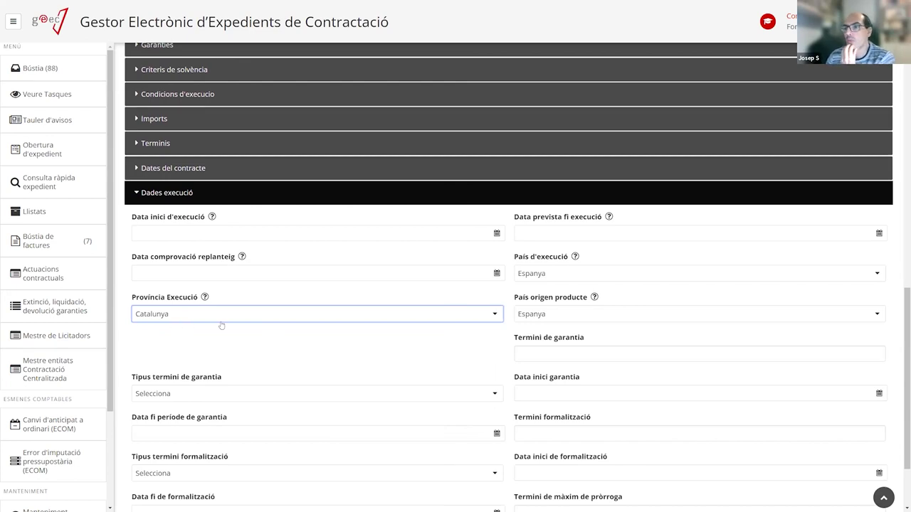
pyautogui.scroll(-2, 367, 381)
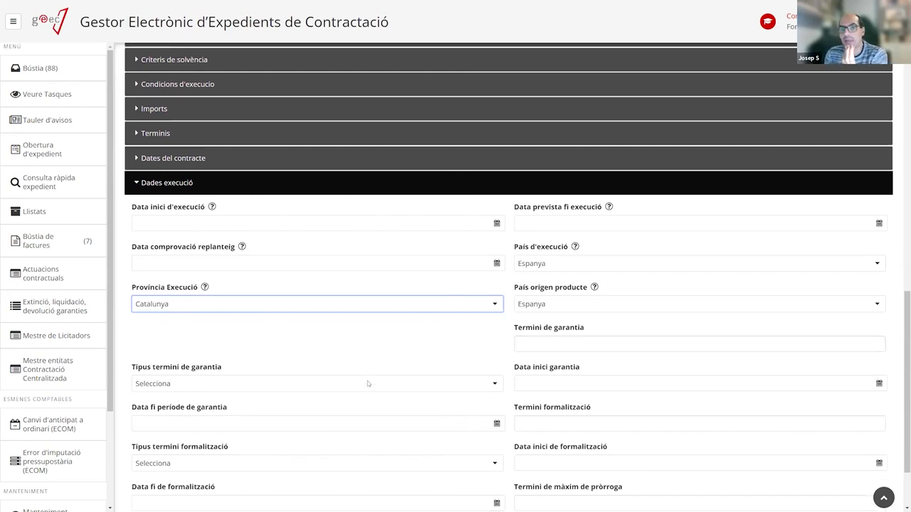
pyautogui.scroll(5, 367, 381)
pyautogui.scroll(8, 368, 381)
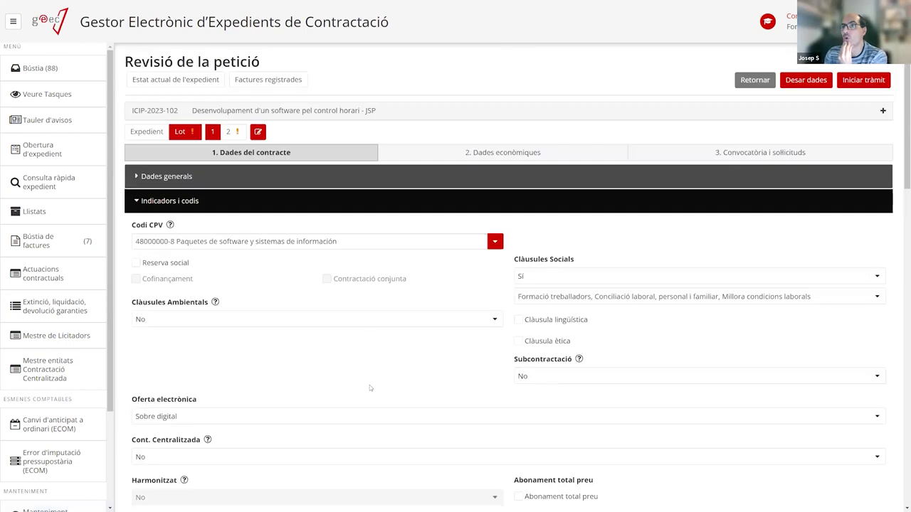
# Save lot 1's data, then give lot 2 CPV code 48000000-8 software packages.
pyautogui.click(178, 202)
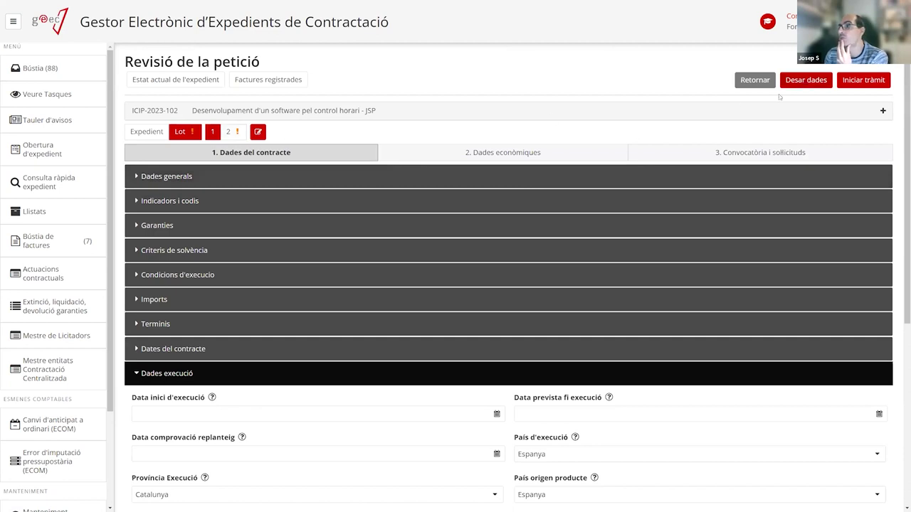
pyautogui.click(787, 80)
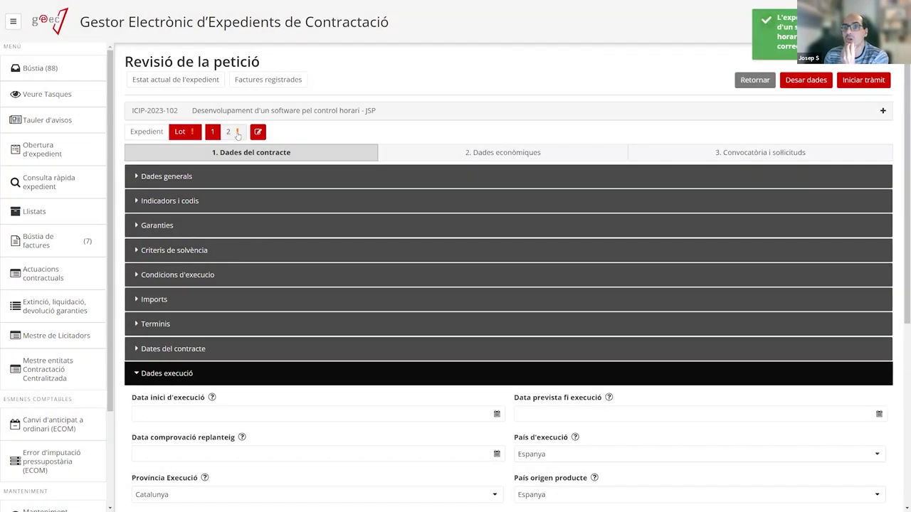
pyautogui.click(238, 133)
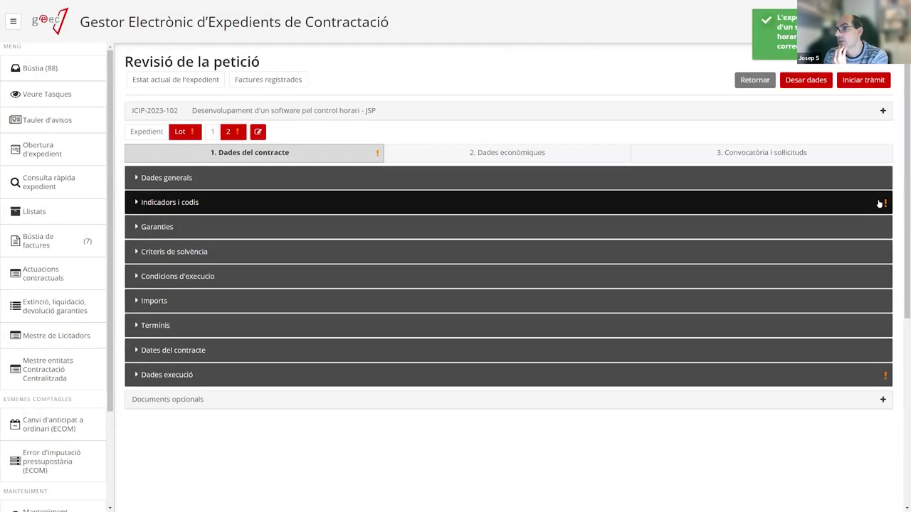
pyautogui.click(411, 199)
pyautogui.click(430, 242)
pyautogui.write('software')
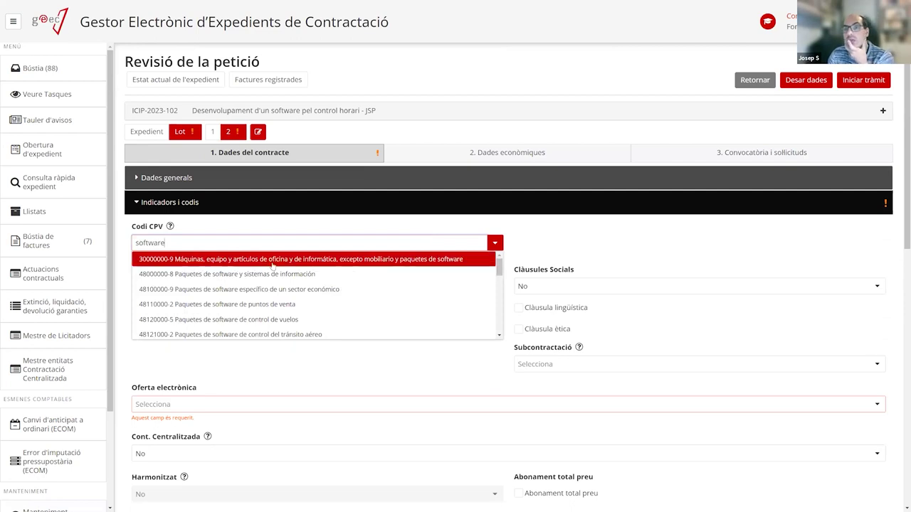
pyautogui.click(234, 277)
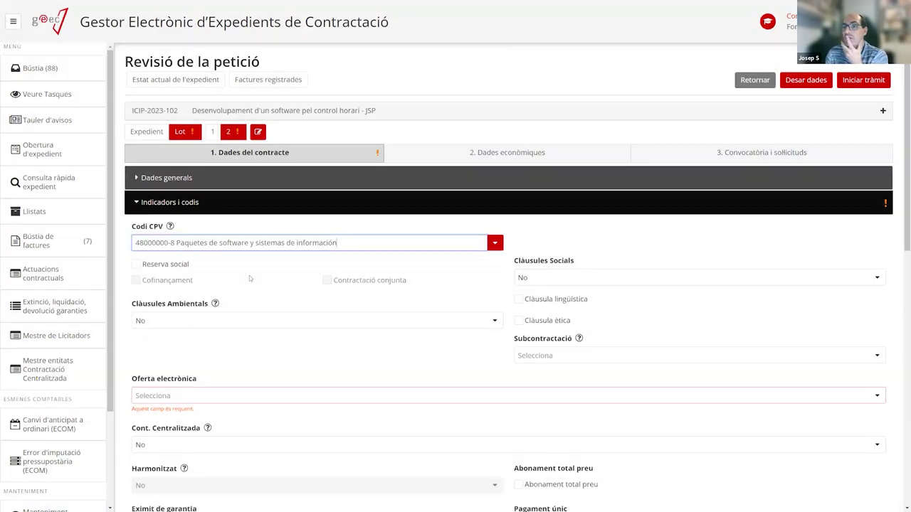
# Set lot 2's Oferta electrònica to Sobre digital, personal data No, multiple criteria No.
pyautogui.click(211, 398)
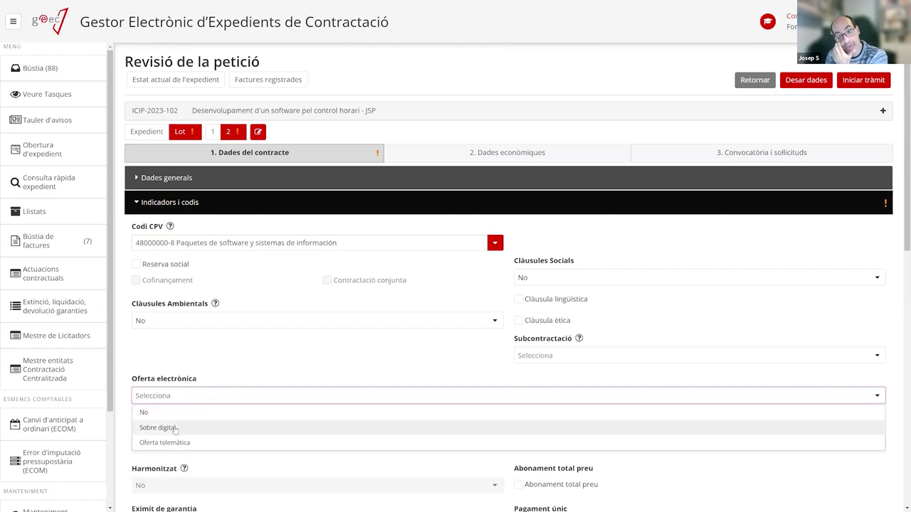
pyautogui.click(158, 427)
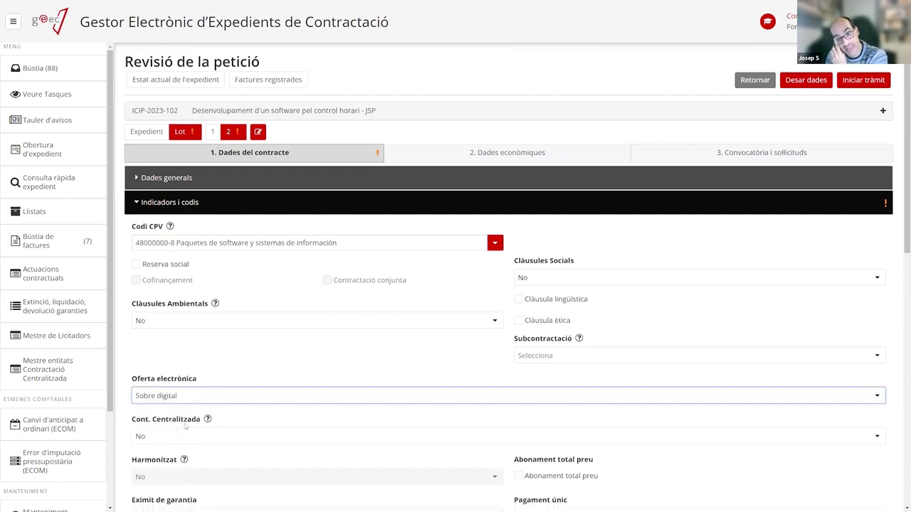
pyautogui.scroll(-8, 357, 341)
pyautogui.scroll(3, 343, 353)
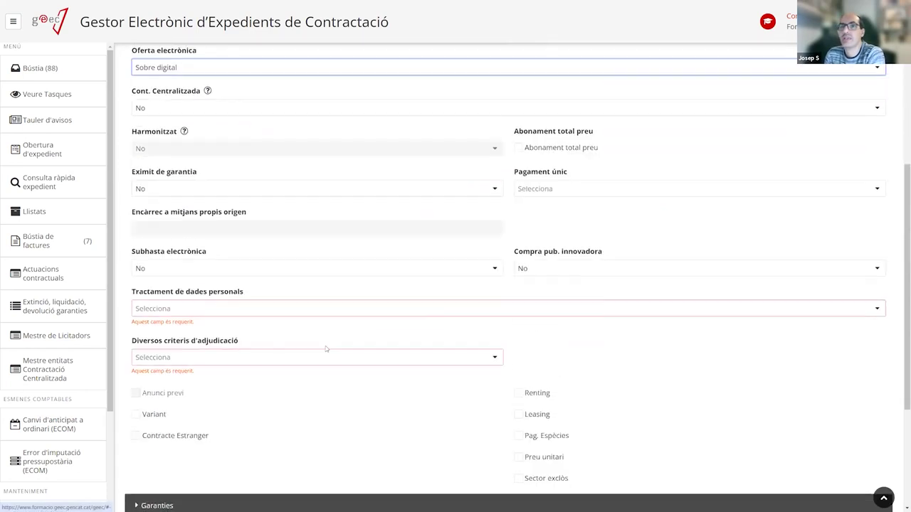
pyautogui.click(164, 310)
pyautogui.click(165, 342)
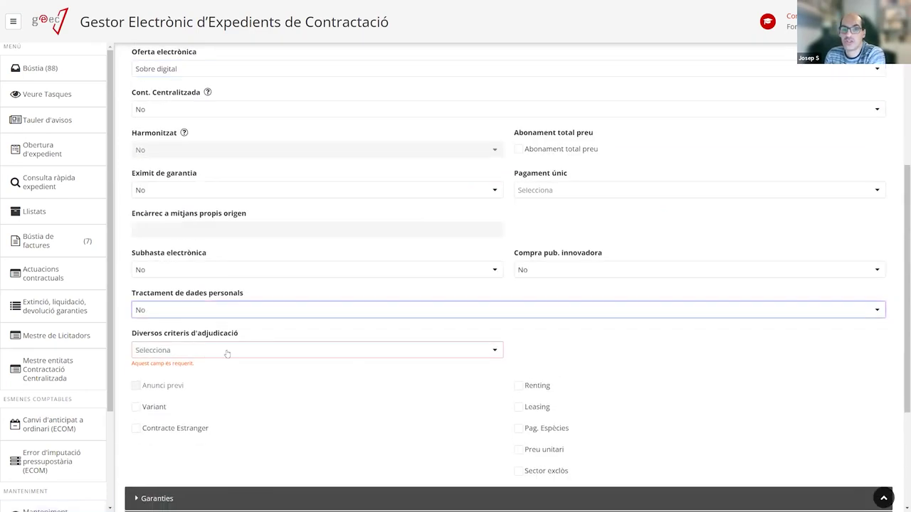
pyautogui.click(175, 351)
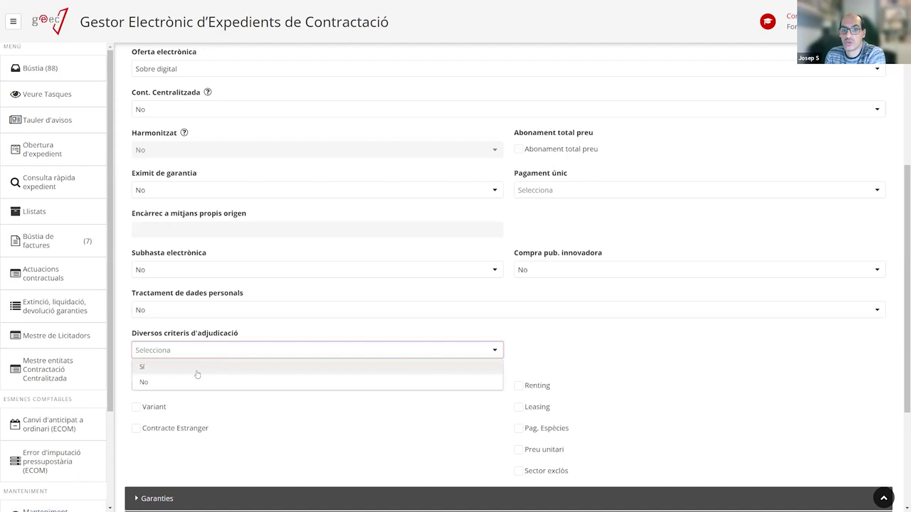
pyautogui.click(187, 380)
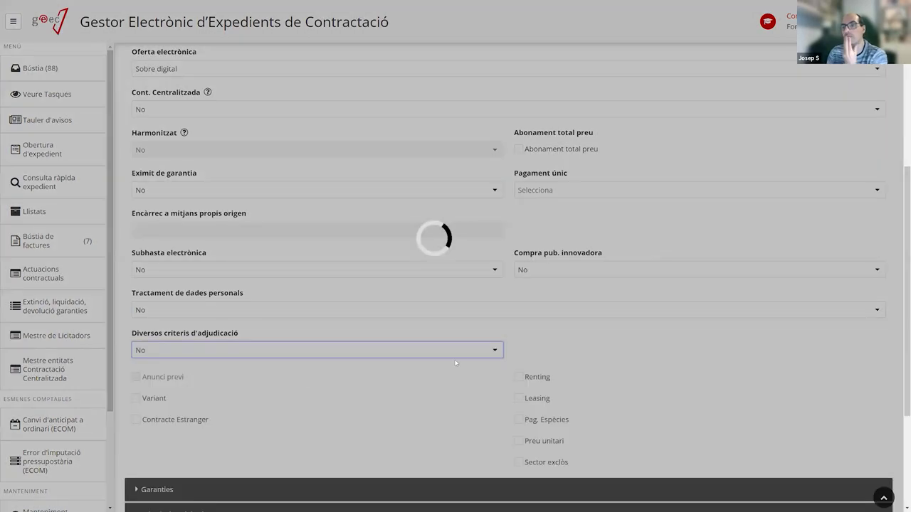
# Set lot 2's execution province to Catalunya and collapse both sections.
pyautogui.scroll(-3, 457, 365)
pyautogui.click(248, 459)
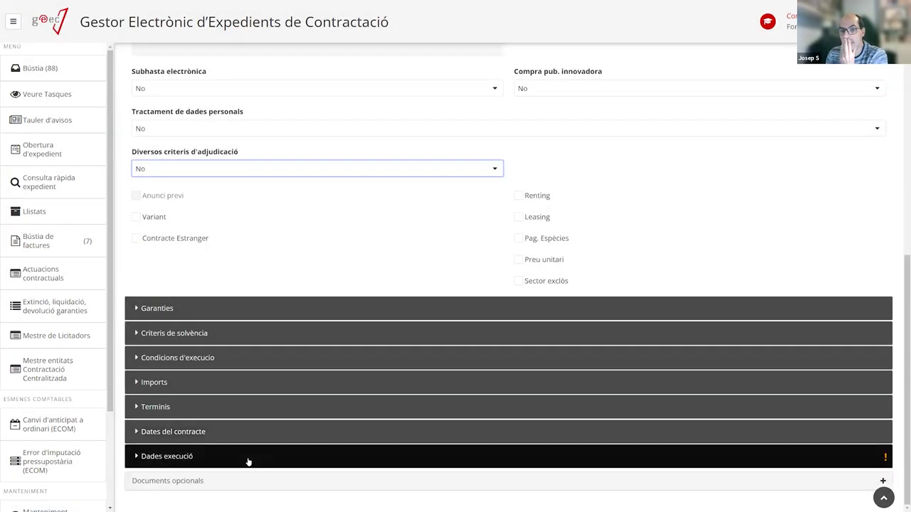
pyautogui.scroll(-3, 278, 421)
pyautogui.click(183, 356)
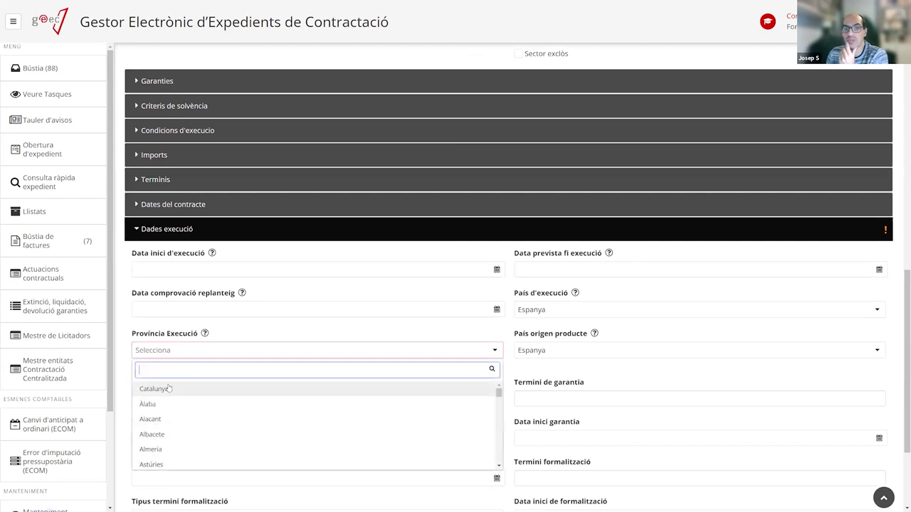
pyautogui.click(169, 389)
pyautogui.scroll(2, 402, 349)
pyautogui.scroll(10, 402, 349)
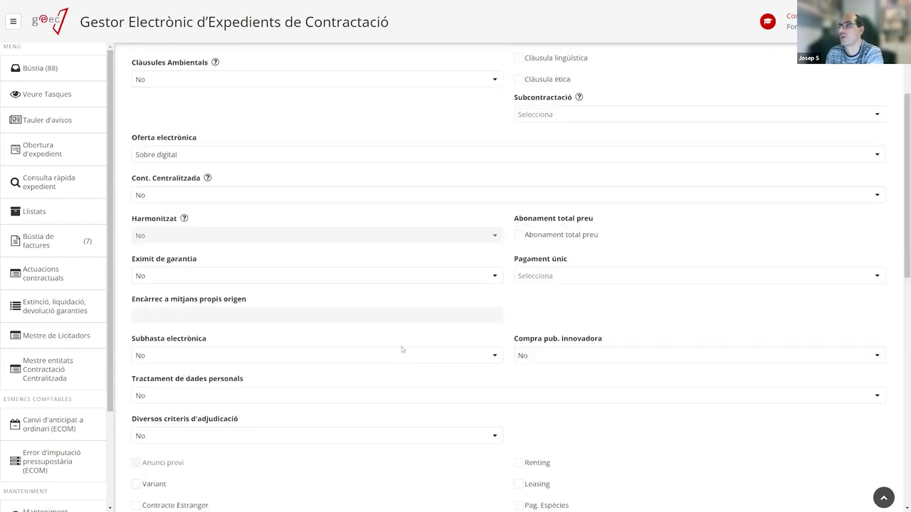
pyautogui.click(142, 201)
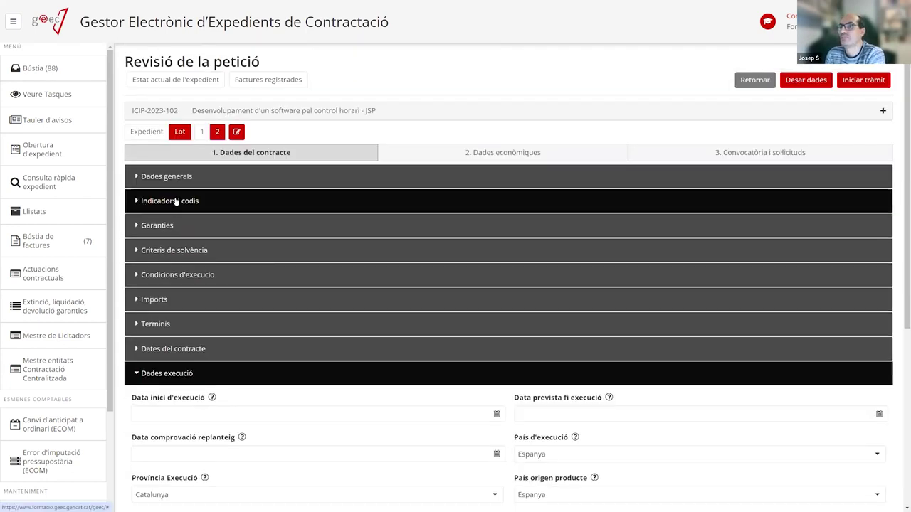
pyautogui.click(143, 374)
# Go to the 3. Convocatòria i sol·licituds step and bring up the Retorn form.
pyautogui.click(775, 152)
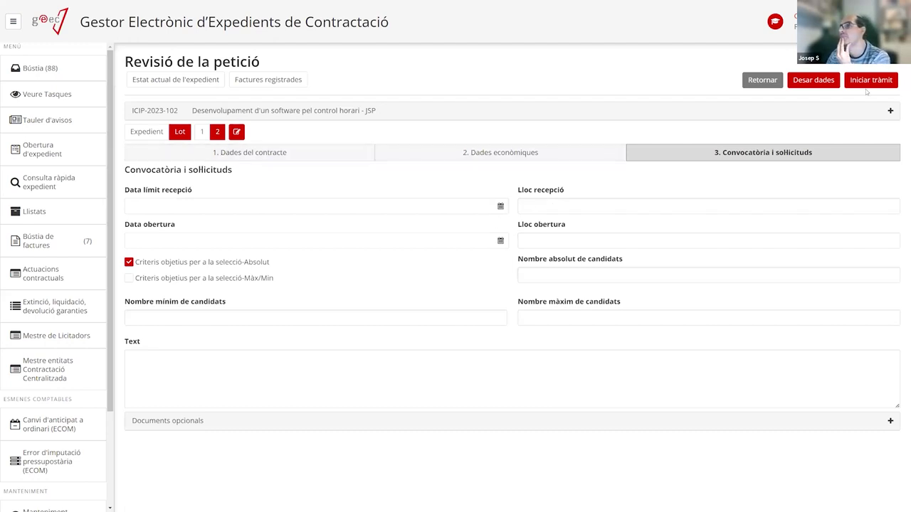
pyautogui.click(813, 79)
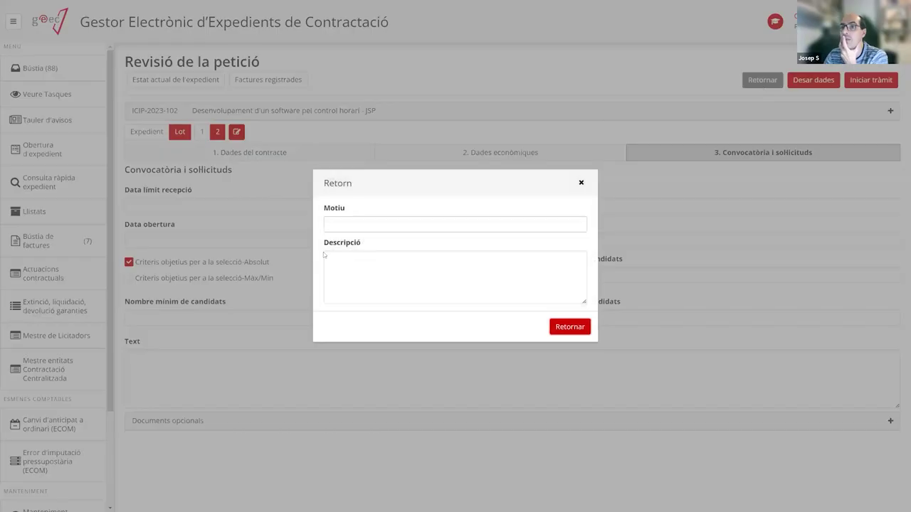
# Close the Retorn dialog without entering a Motiu or Descripció.
pyautogui.click(353, 262)
pyautogui.click(356, 227)
pyautogui.click(360, 276)
pyautogui.click(384, 222)
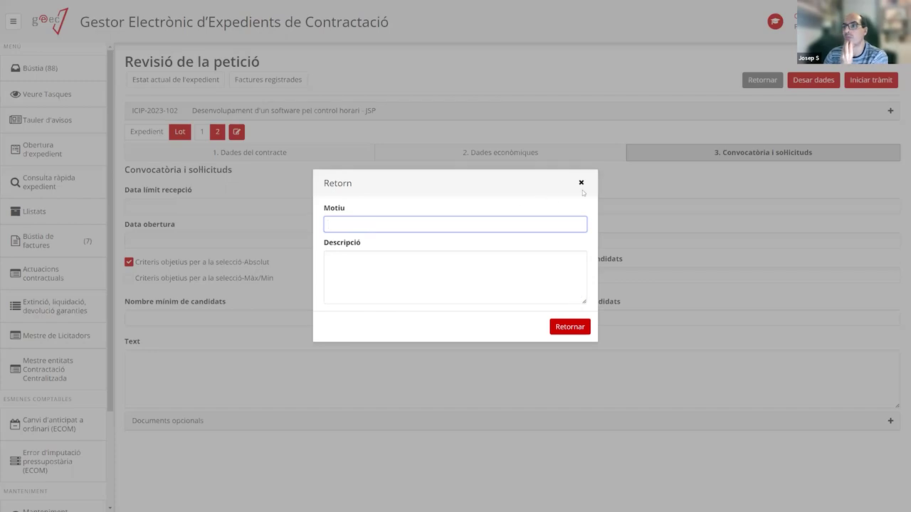
pyautogui.click(580, 183)
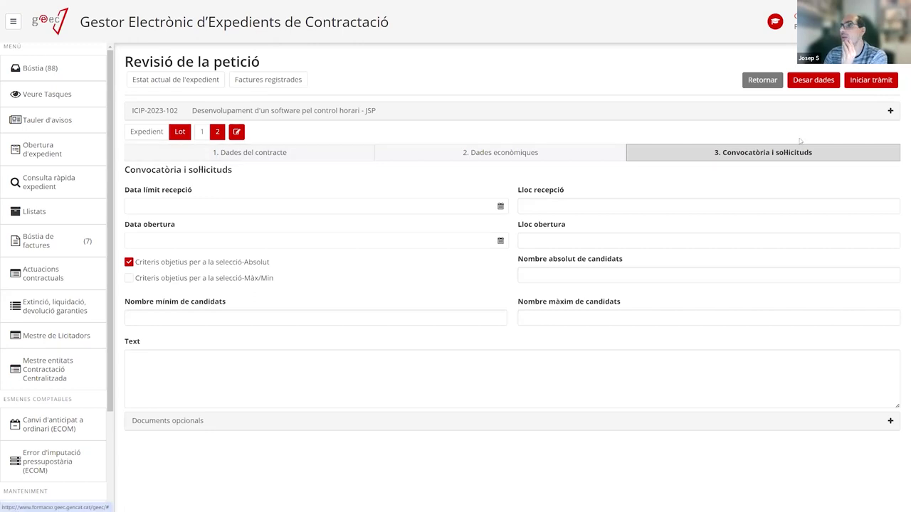
# Attempt Iniciar tràmit to reveal lot 2's missing requirements, then view 1. Dades del contracte.
pyautogui.click(868, 83)
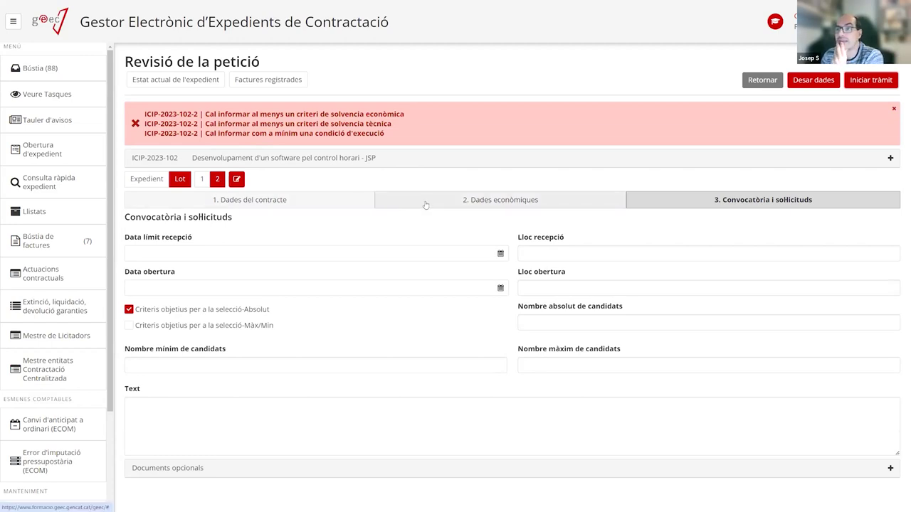
pyautogui.click(310, 203)
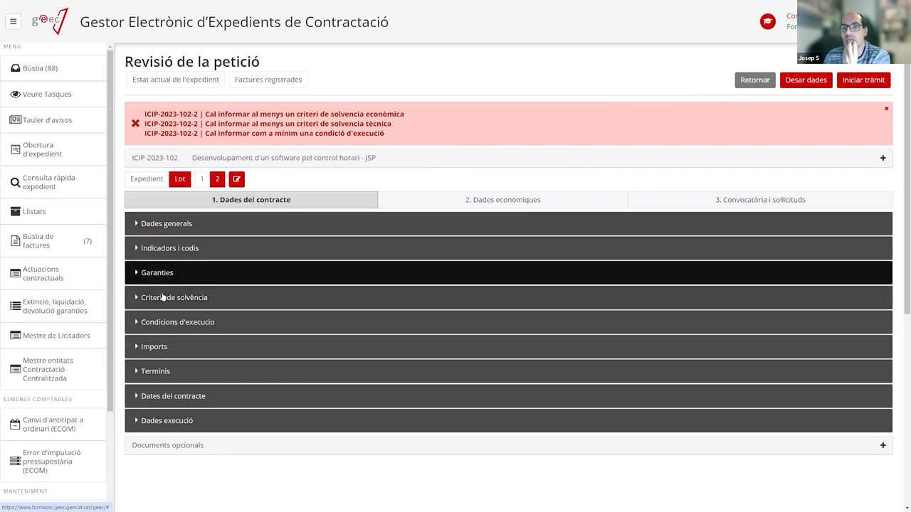
# Add an economic solvency criterion: professional liability insurance, proven by policy or certificate, minimum 44.
pyautogui.click(212, 300)
pyautogui.scroll(-2, 214, 307)
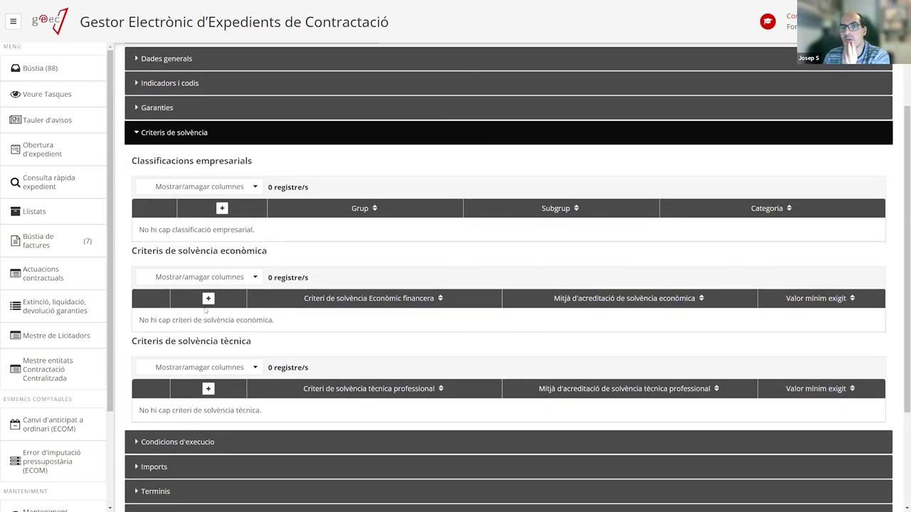
pyautogui.click(208, 299)
pyautogui.click(433, 226)
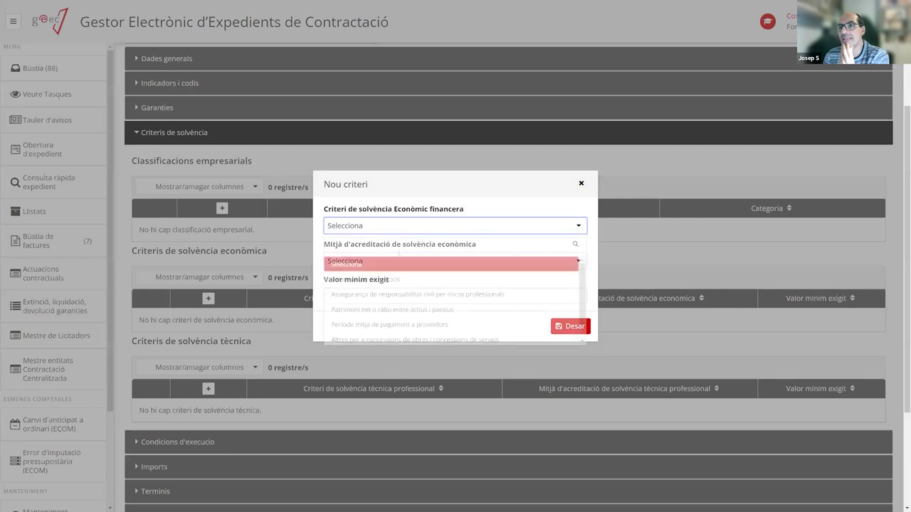
pyautogui.click(373, 294)
pyautogui.click(374, 261)
pyautogui.click(350, 326)
pyautogui.click(398, 296)
pyautogui.write('44')
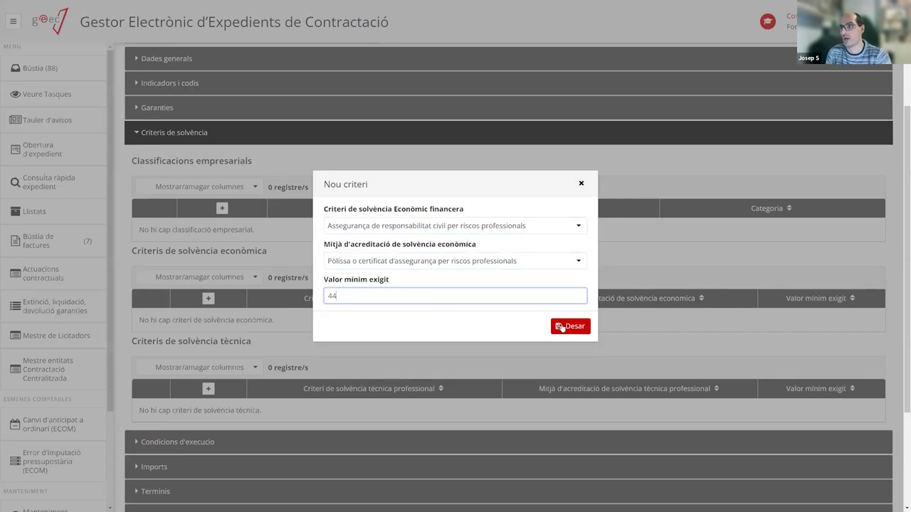
pyautogui.click(565, 326)
# Add a technical solvency criterion for works executed in the last five years, by Declaració responsable, minimum 55.
pyautogui.click(208, 392)
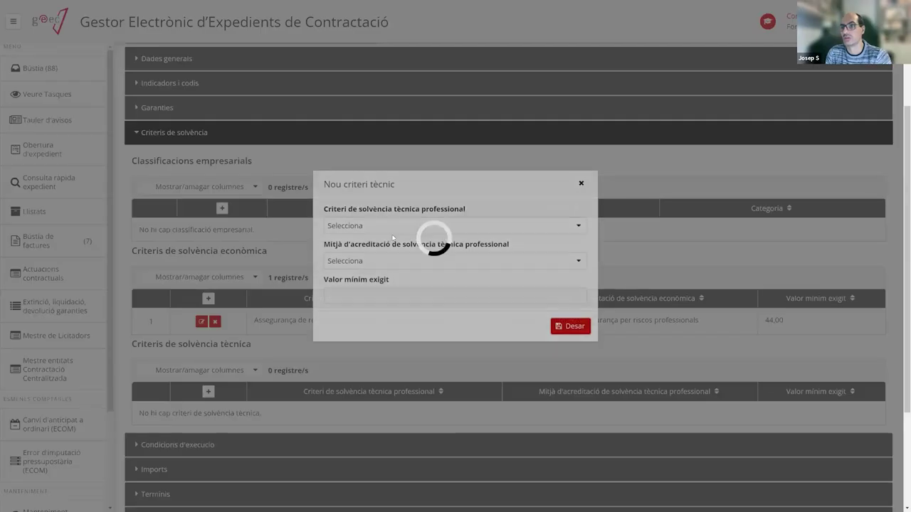
pyautogui.click(377, 279)
pyautogui.click(358, 263)
pyautogui.click(357, 329)
pyautogui.press('Tab')
pyautogui.write('55')
pyautogui.click(293, 362)
pyautogui.click(570, 326)
# Add a Mediambiental execution condition described '5r646', save the data and start the procedure.
pyautogui.scroll(-2, 207, 320)
pyautogui.click(181, 294)
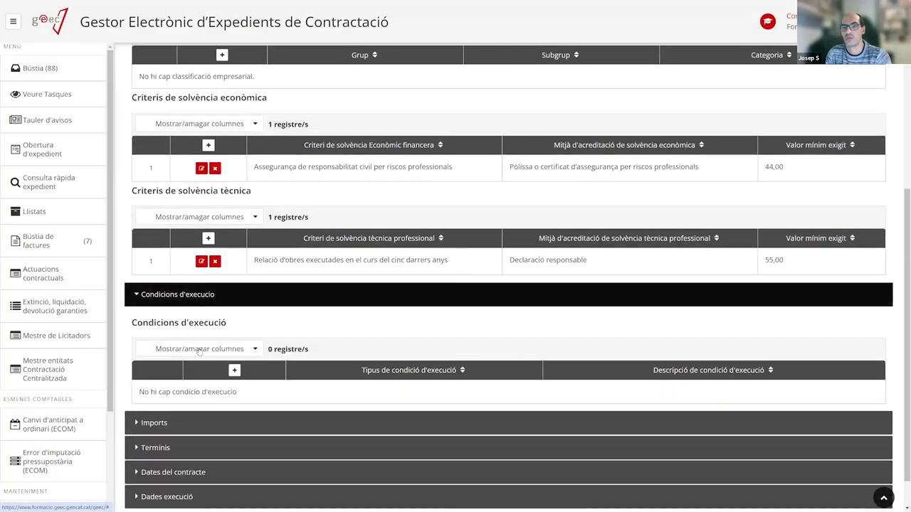
pyautogui.click(234, 371)
pyautogui.click(398, 245)
pyautogui.click(384, 296)
pyautogui.click(387, 277)
pyautogui.write('5r646')
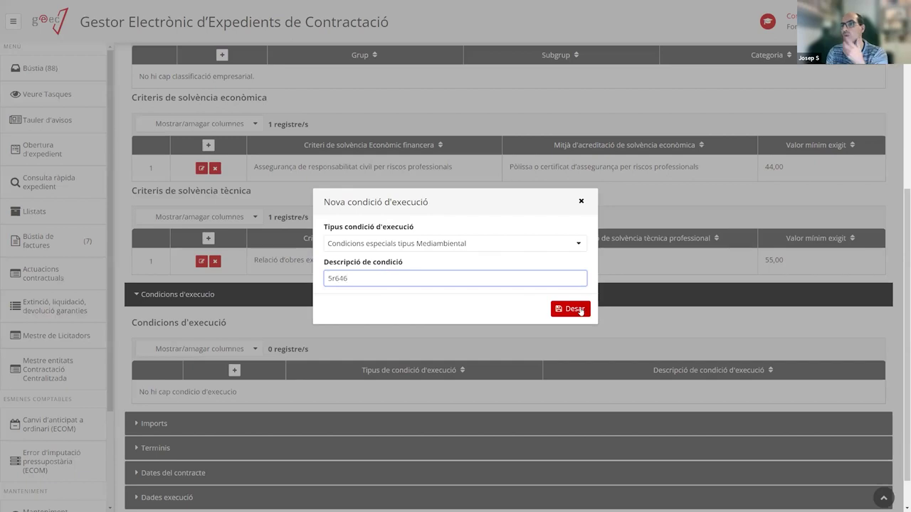
pyautogui.click(580, 311)
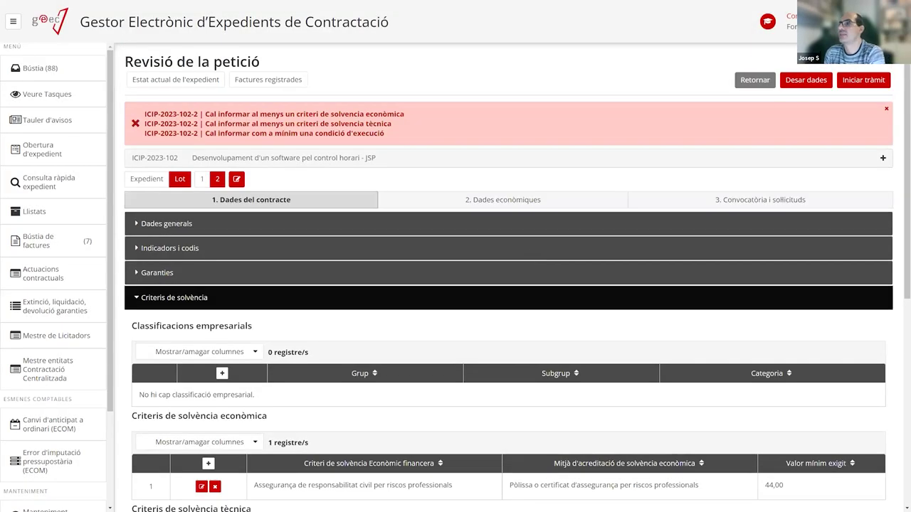
pyautogui.click(812, 82)
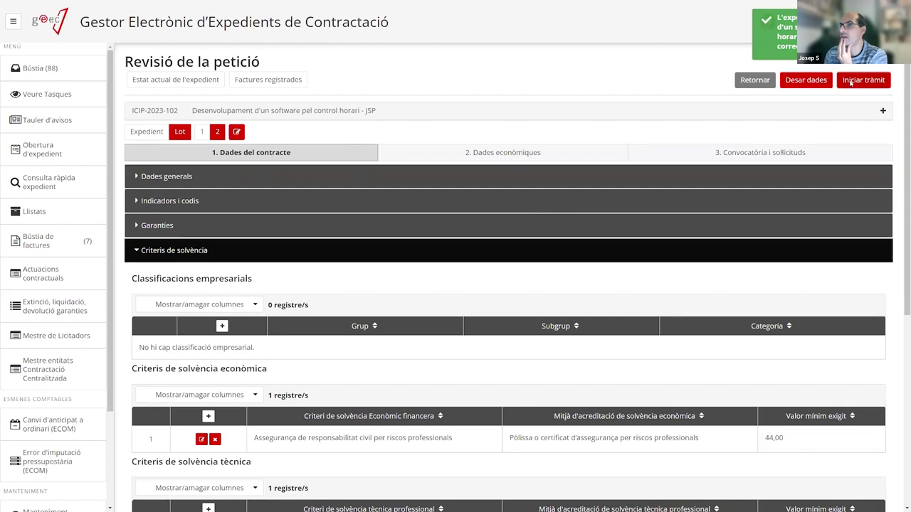
pyautogui.click(850, 83)
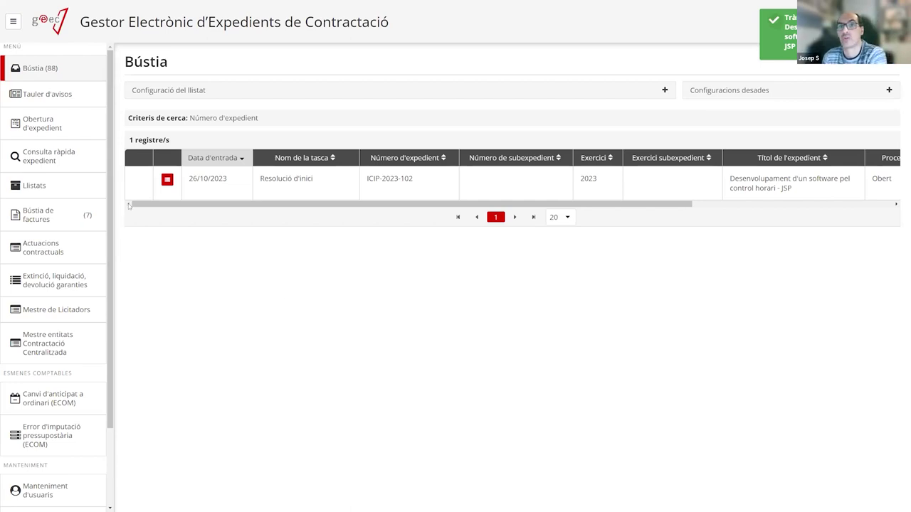
# Review ICIP-2023-102's processing tree with Preparació and all tasks expanded, then return to the inbox.
pyautogui.click(167, 179)
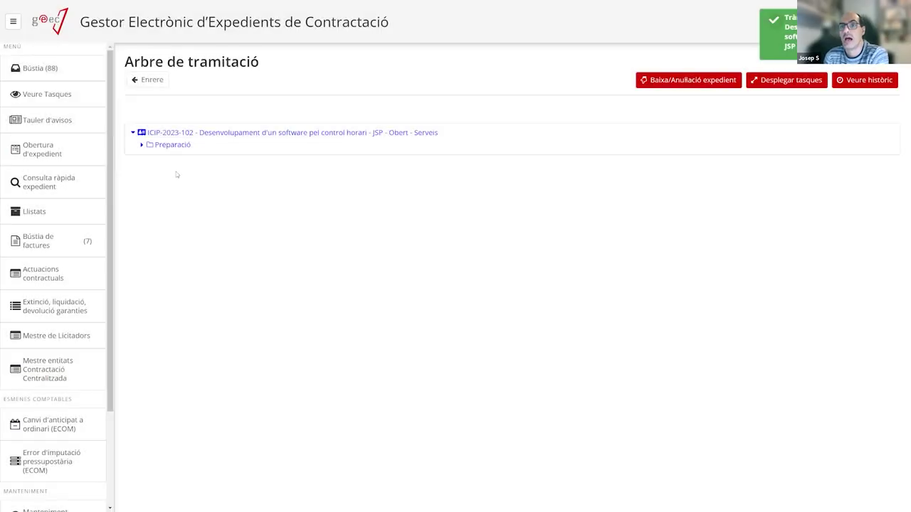
pyautogui.click(142, 145)
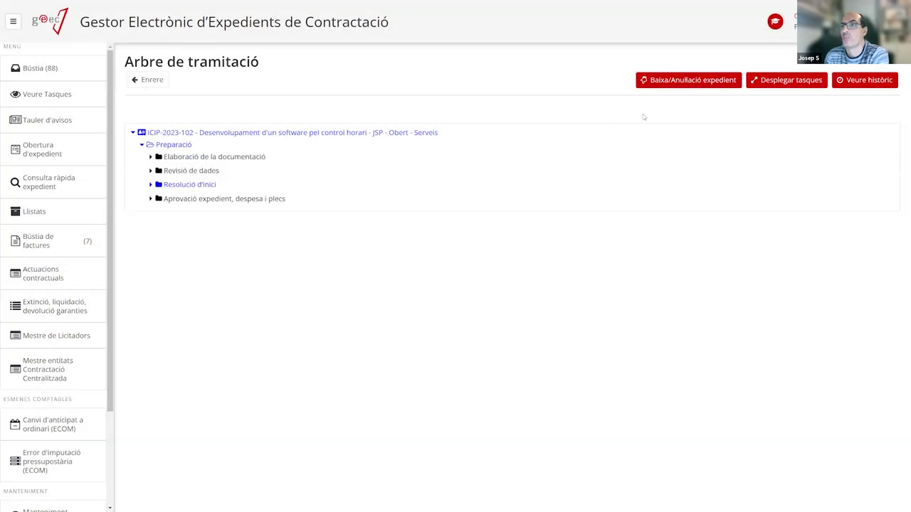
pyautogui.click(773, 85)
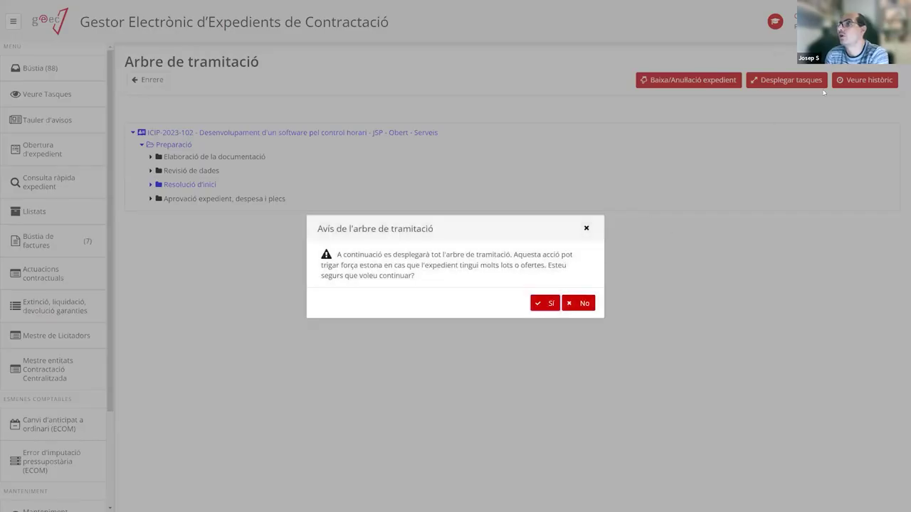
pyautogui.click(547, 304)
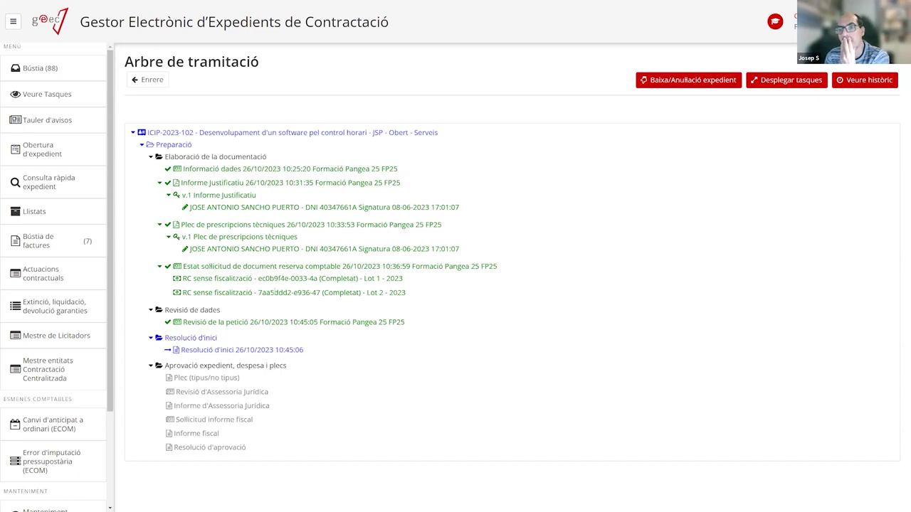
pyautogui.click(71, 69)
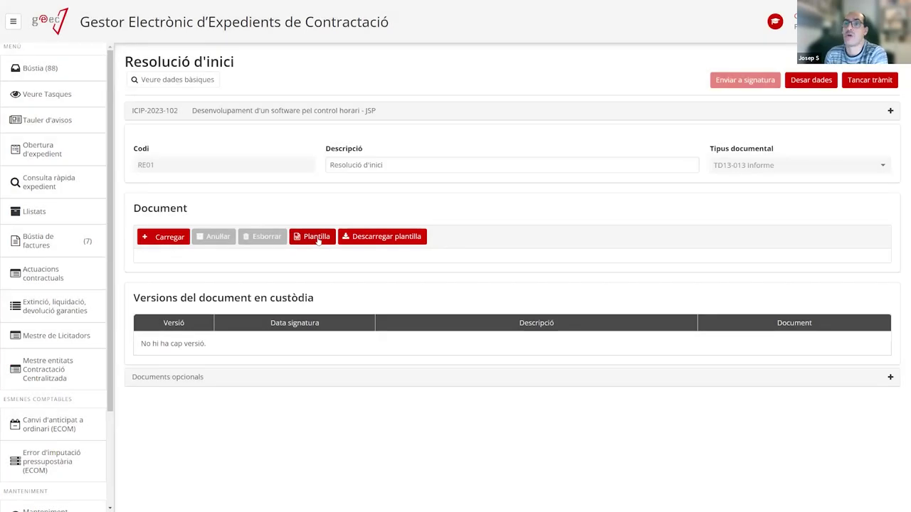
# Upload ProvaDocumentSignat.pdf as the signed Resolució d'inici document.
pyautogui.click(178, 237)
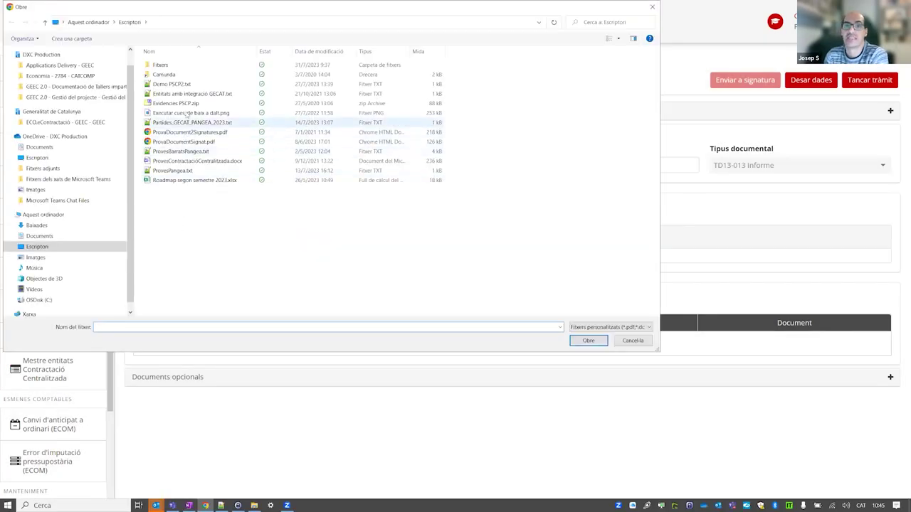
pyautogui.click(187, 143)
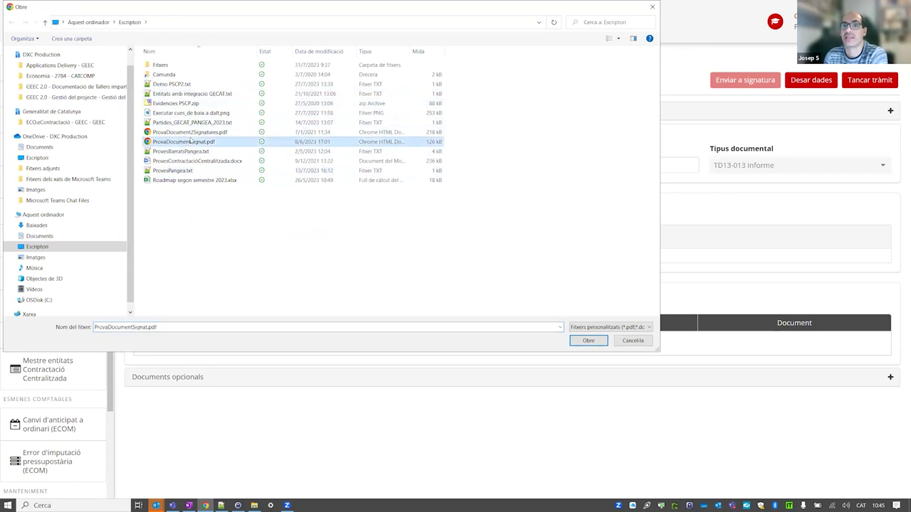
pyautogui.doubleClick(187, 142)
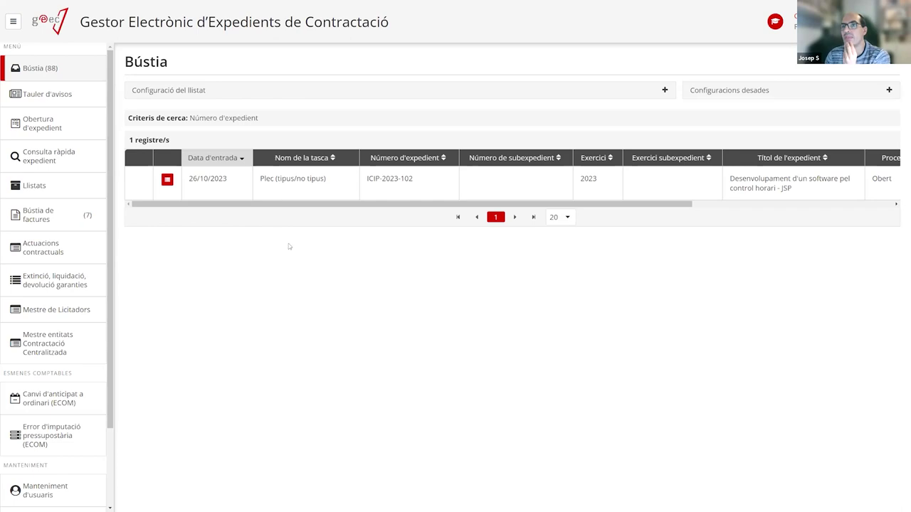
# Open ICIP-2023-102's Plec (tipus/no tipus) task and list the Tipus plec options.
pyautogui.click(337, 191)
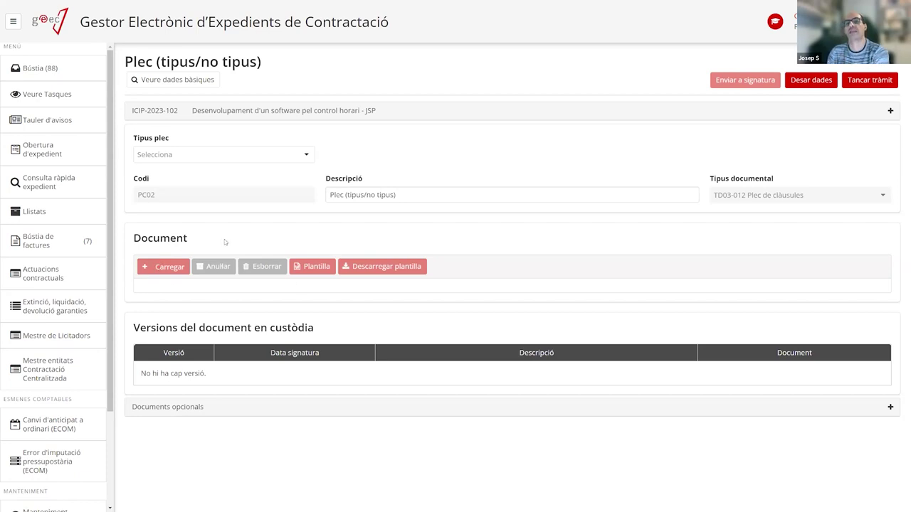
pyautogui.click(214, 162)
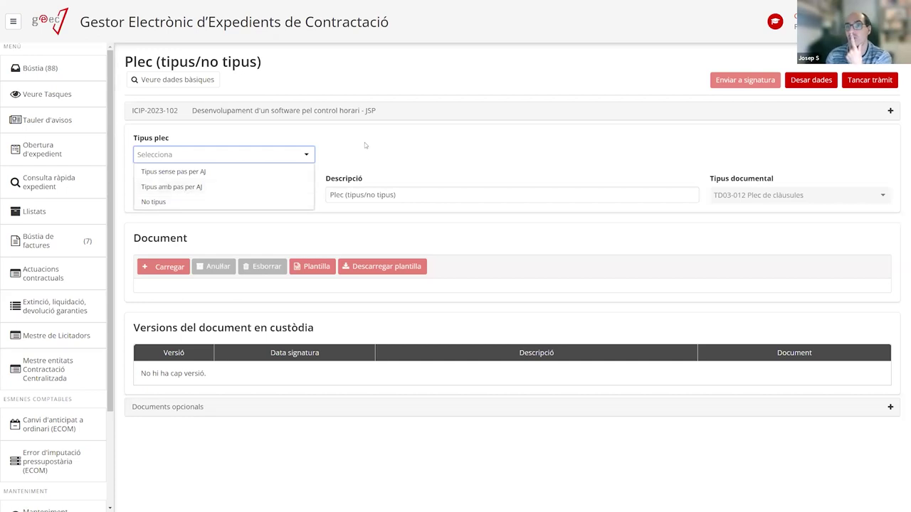
# Choose No tipus as the plec type and upload ProvaDocumentSignat.pdf as the plec.
pyautogui.click(165, 204)
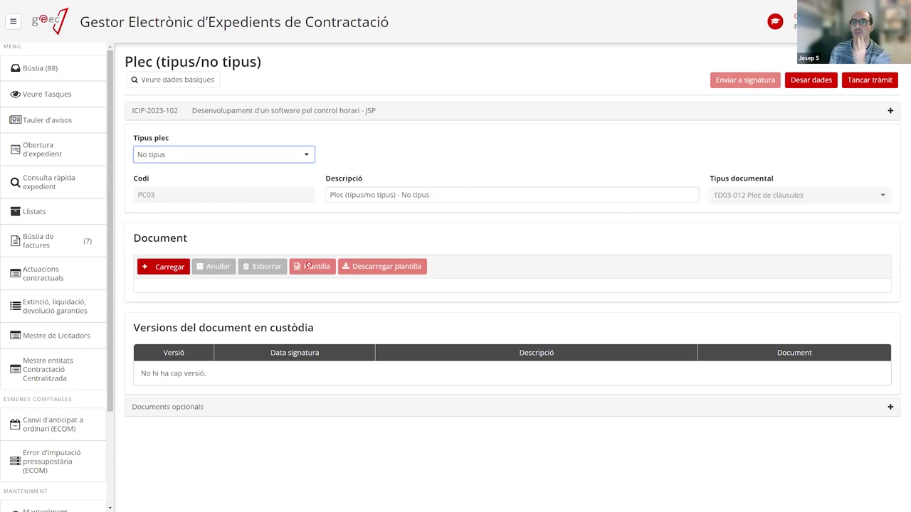
pyautogui.click(170, 272)
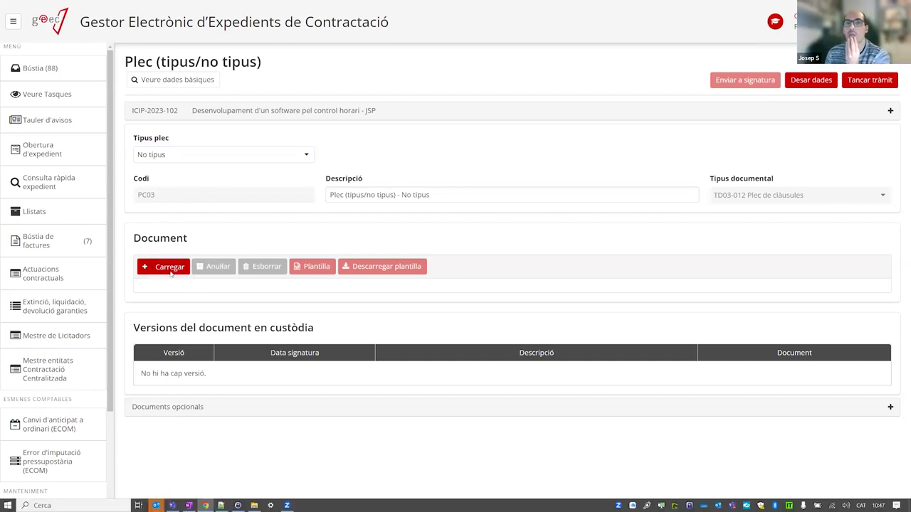
pyautogui.doubleClick(187, 142)
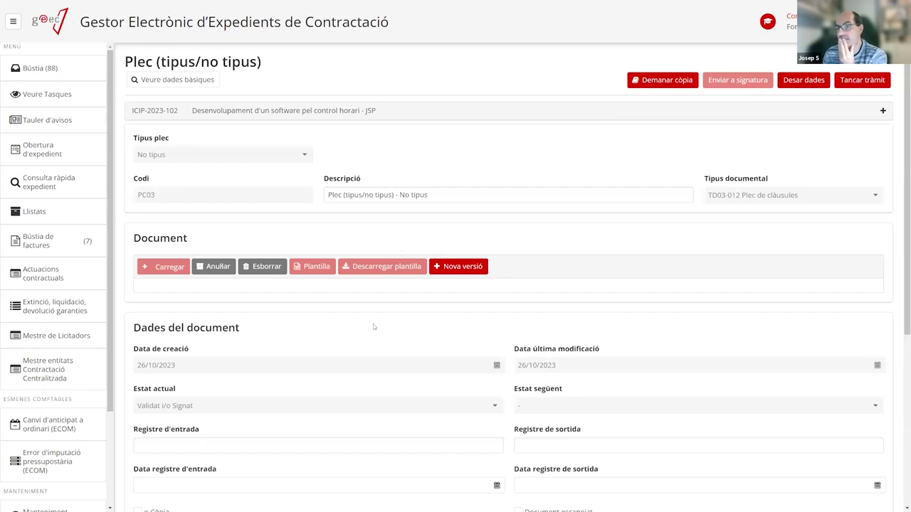
# Check the plec's signature and stored version, then close the Plec task with Tancar tràmit.
pyautogui.scroll(-4, 384, 283)
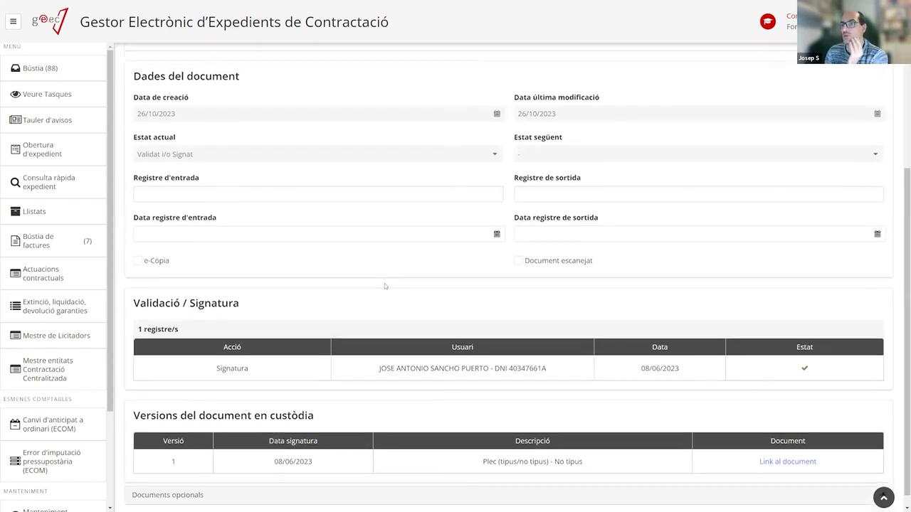
pyautogui.scroll(5, 384, 287)
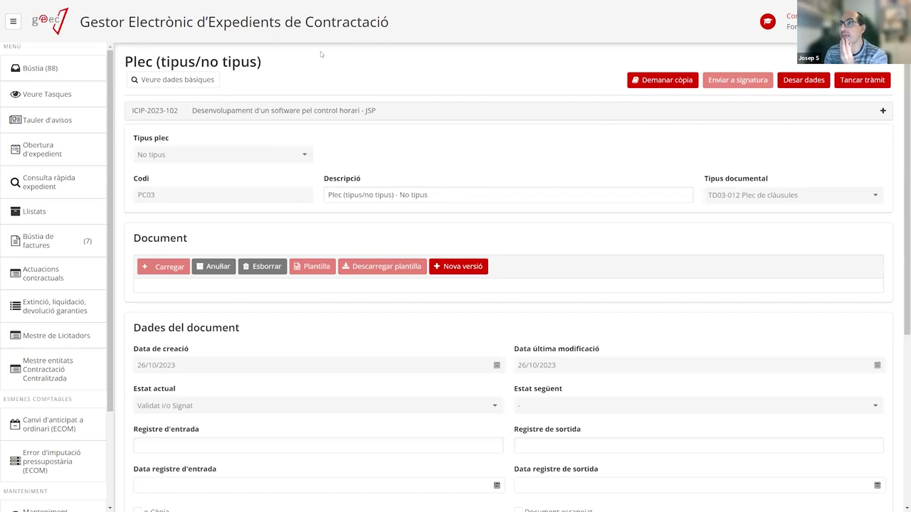
pyautogui.click(854, 81)
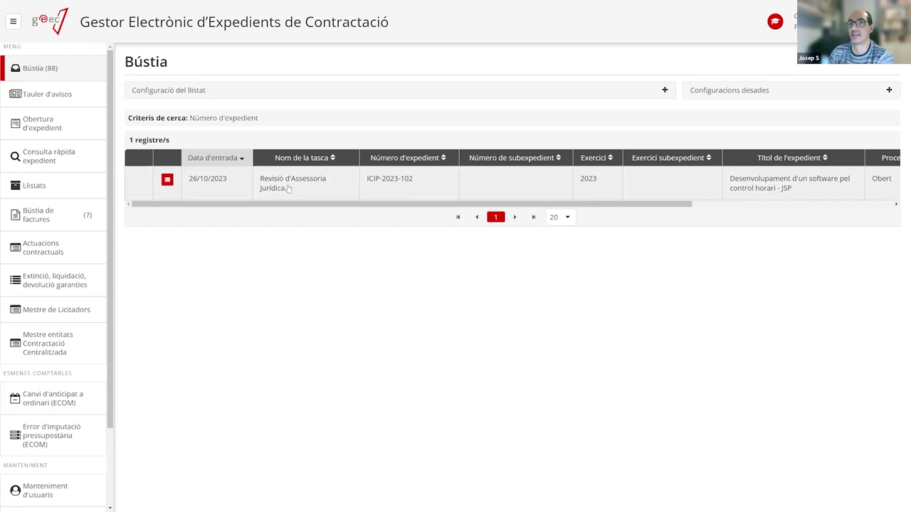
# Open the Revisió d'Assessoria Jurídica task, collapse its form sections and view lots 1 and 2.
pyautogui.click(288, 188)
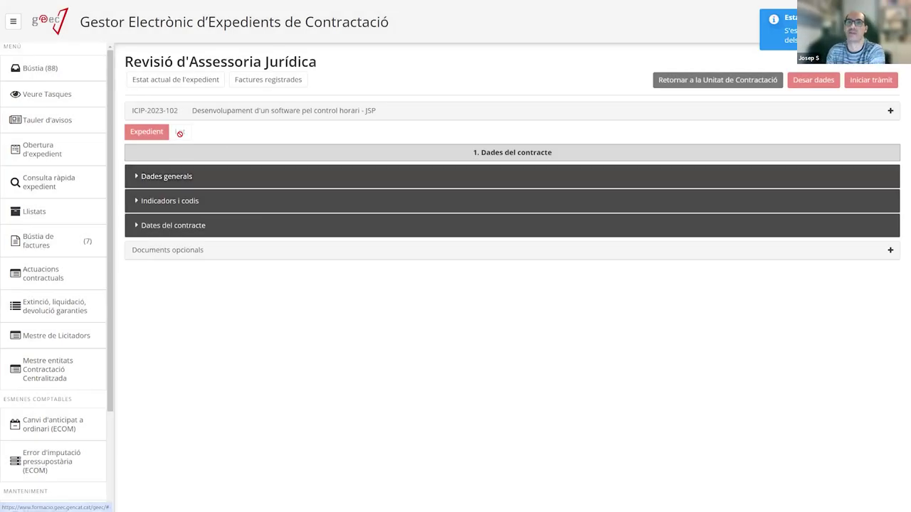
pyautogui.click(188, 177)
pyautogui.scroll(-2, 237, 343)
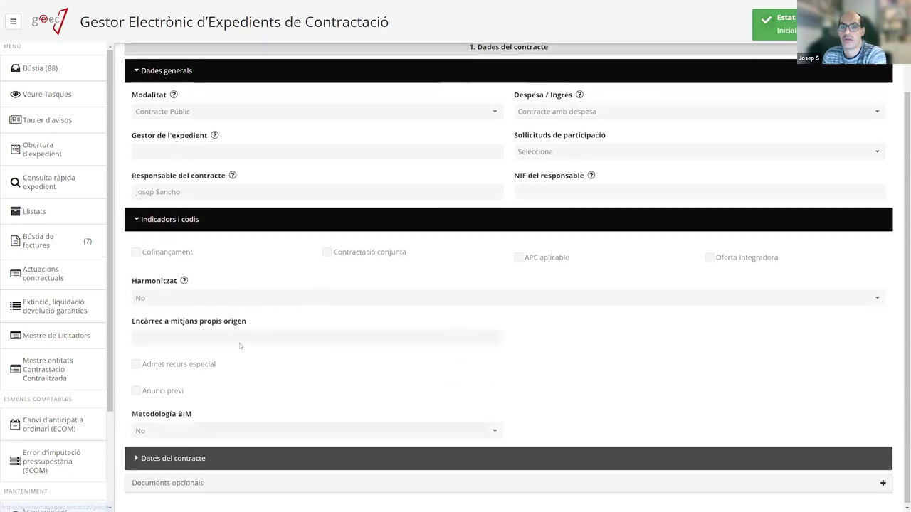
pyautogui.click(178, 459)
pyautogui.scroll(3, 210, 351)
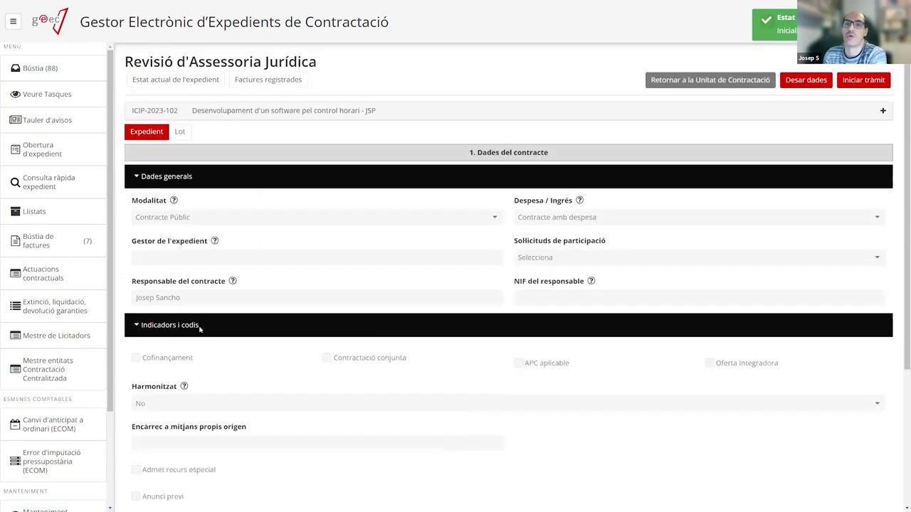
pyautogui.click(179, 177)
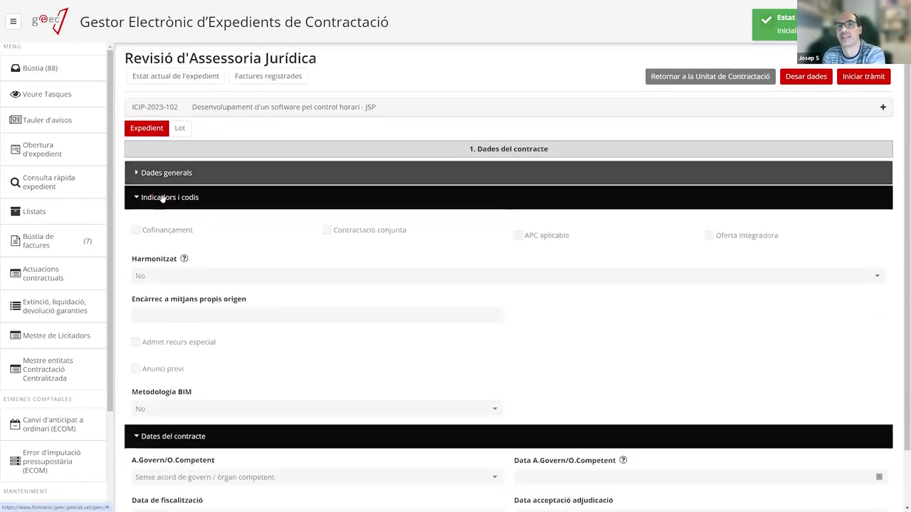
pyautogui.click(163, 198)
pyautogui.click(185, 226)
pyautogui.click(180, 132)
pyautogui.click(201, 132)
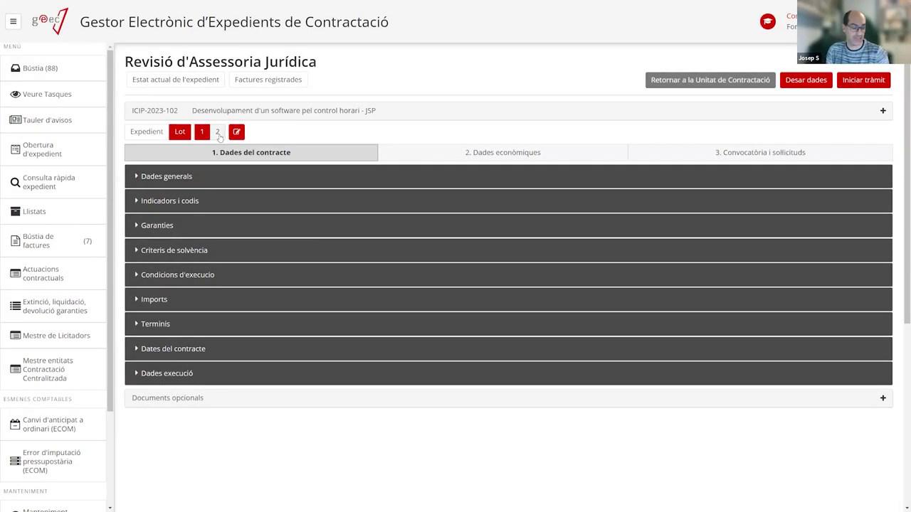
pyautogui.click(218, 132)
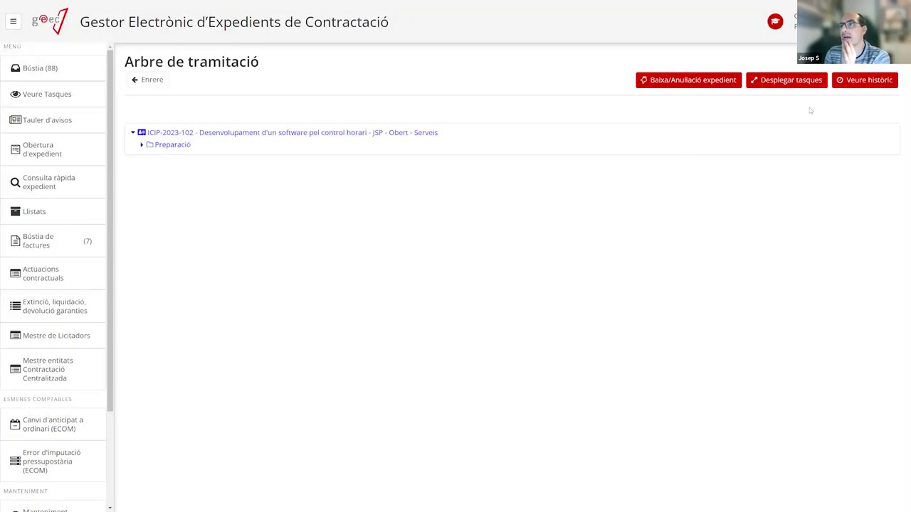
# Expand every task in the processing tree and open the signed v.1 Plec document.
pyautogui.click(767, 82)
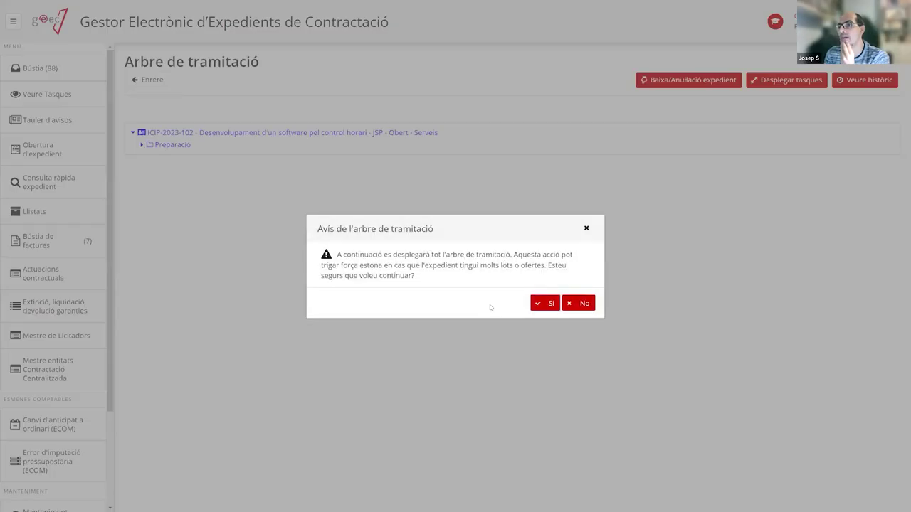
pyautogui.click(542, 306)
pyautogui.scroll(-1, 221, 384)
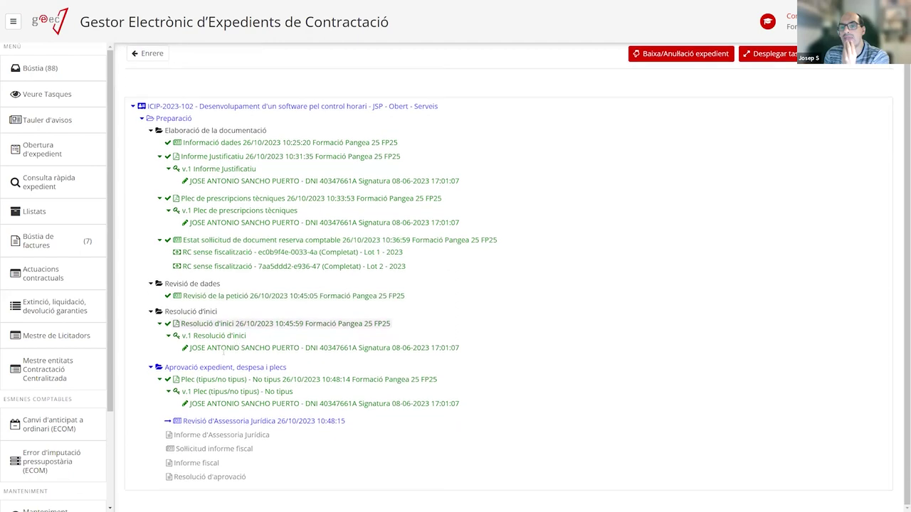
pyautogui.click(227, 393)
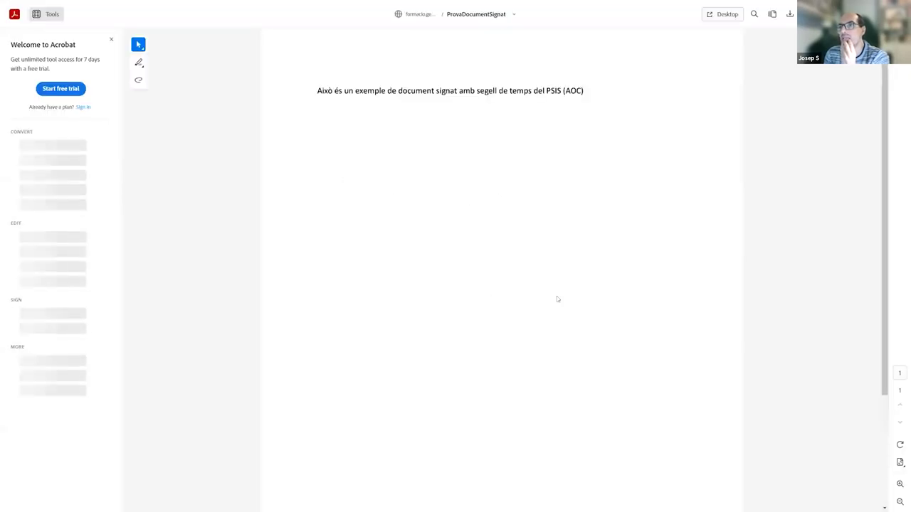
# Scroll through ProvaDocumentSignat in Acrobat to inspect its signature stamp.
pyautogui.scroll(-3, 572, 298)
pyautogui.scroll(3, 812, 151)
pyautogui.scroll(-1, 686, 204)
pyautogui.scroll(-2, 687, 206)
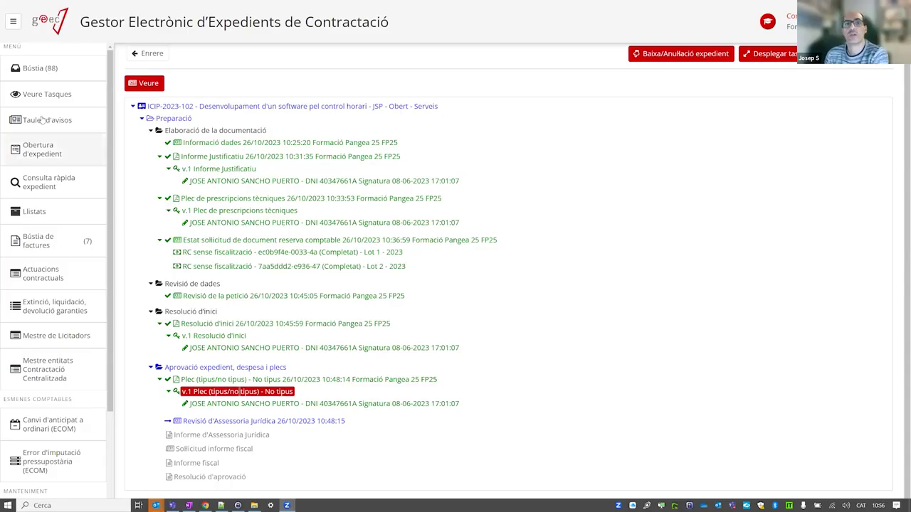
# From Bústia, reopen the processing tree and expand Preparació, Aprovació expedient and Resolució d'inici.
pyautogui.click(47, 68)
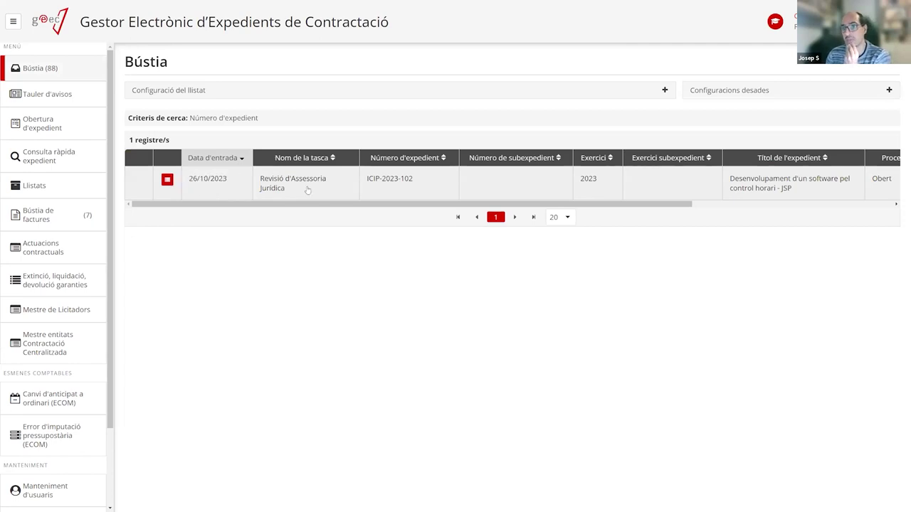
pyautogui.click(167, 180)
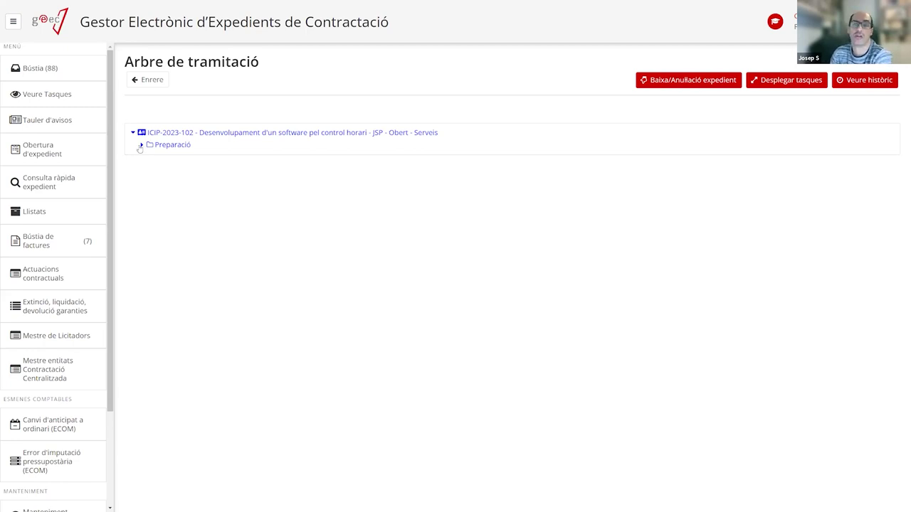
pyautogui.click(141, 145)
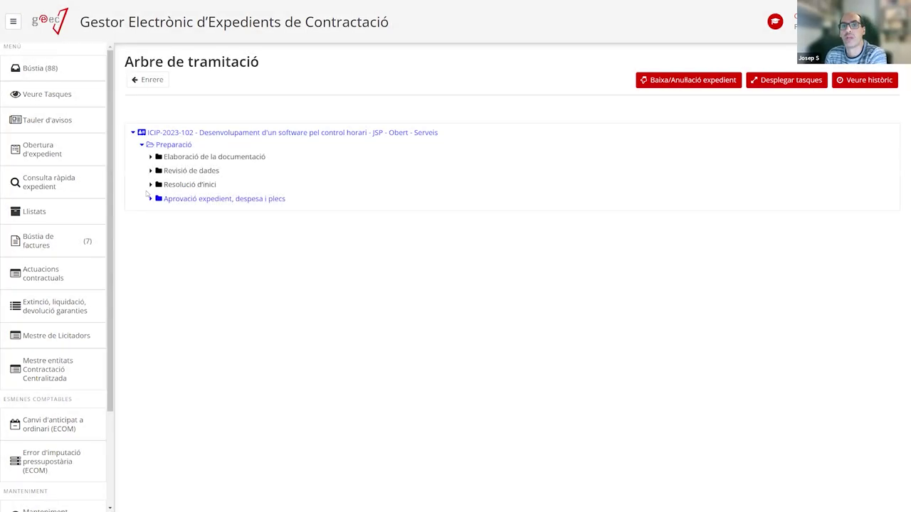
pyautogui.click(149, 200)
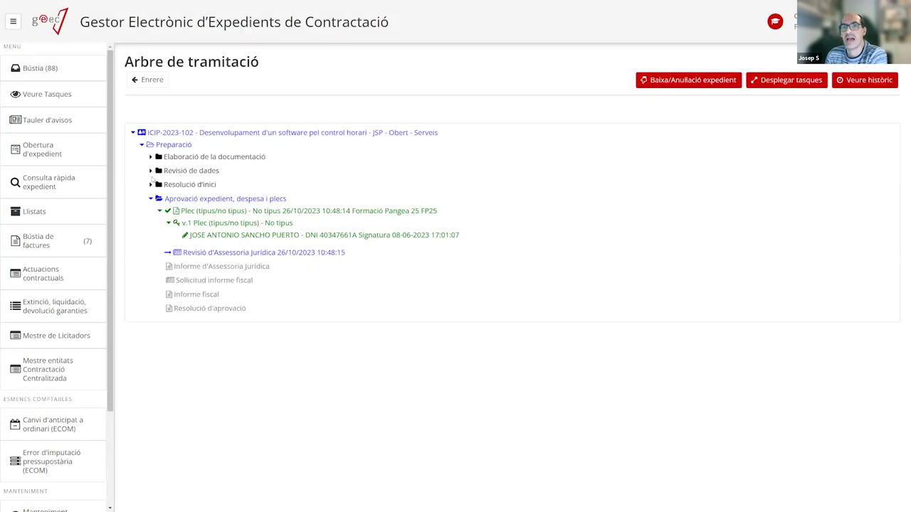
pyautogui.click(151, 184)
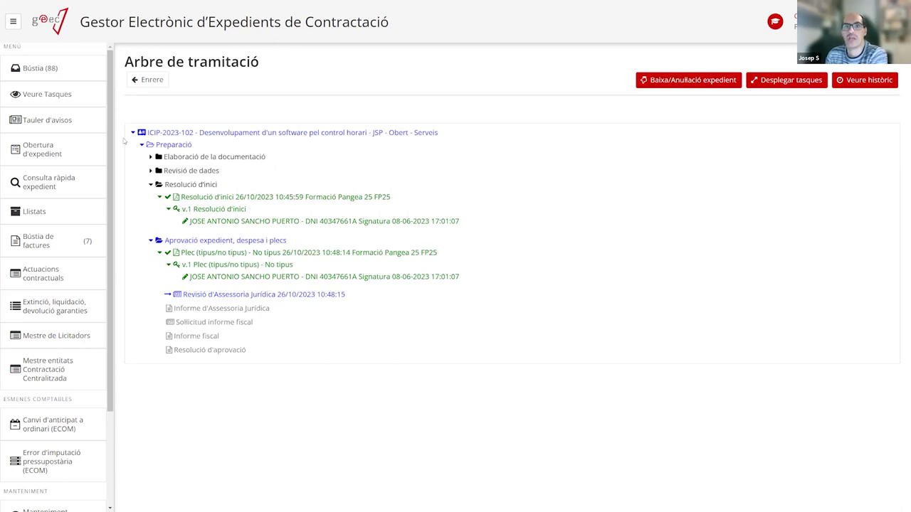
# Open the Revisió d'Assessoria Jurídica task and expand then collapse Dades generals, Indicadors i codis and Dates del contracte.
pyautogui.click(68, 73)
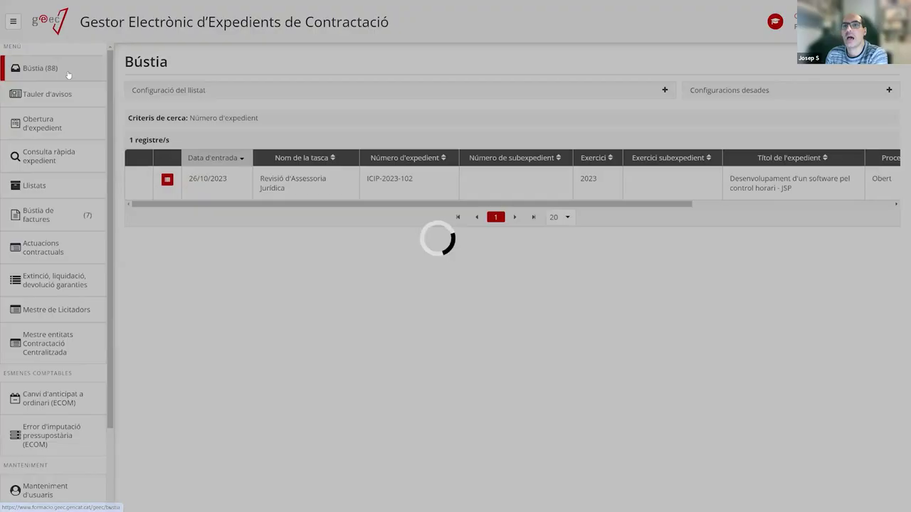
pyautogui.click(319, 184)
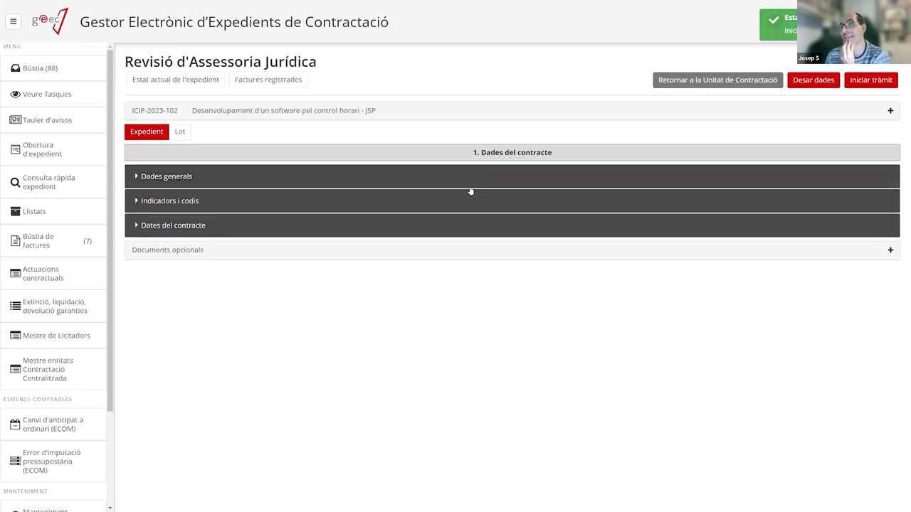
pyautogui.click(225, 223)
pyautogui.click(250, 199)
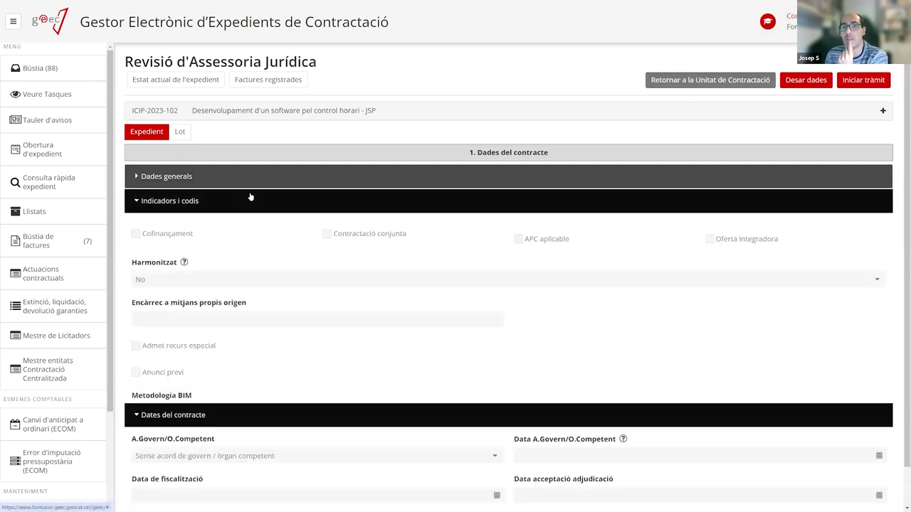
pyautogui.click(254, 177)
pyautogui.click(192, 321)
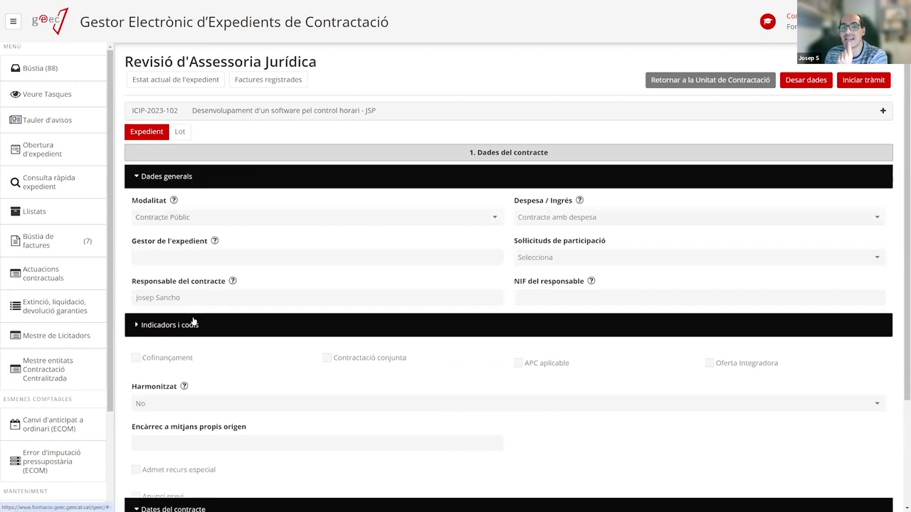
pyautogui.click(182, 350)
pyautogui.click(175, 178)
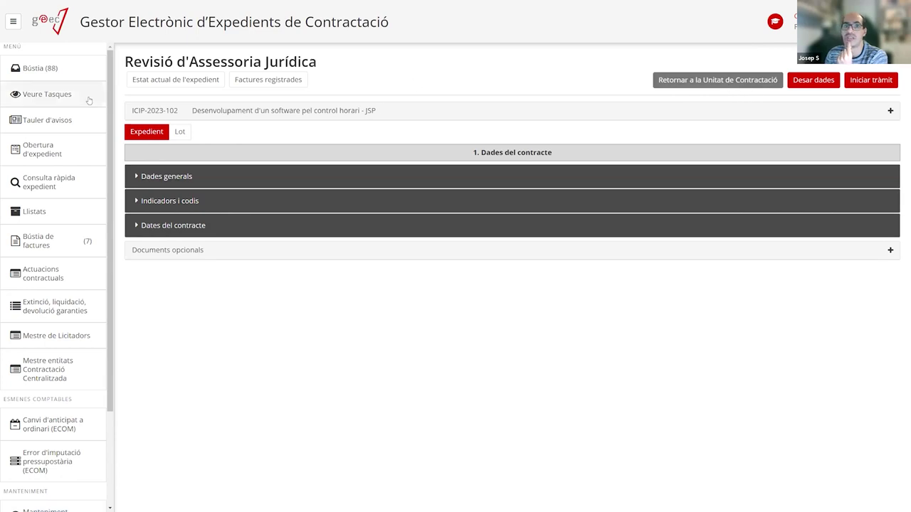
# Fully expand ICIP-2023-102's processing tree, including Preparació and Aprovació expedient, despesa i plecs, then return to the inbox.
pyautogui.click(74, 75)
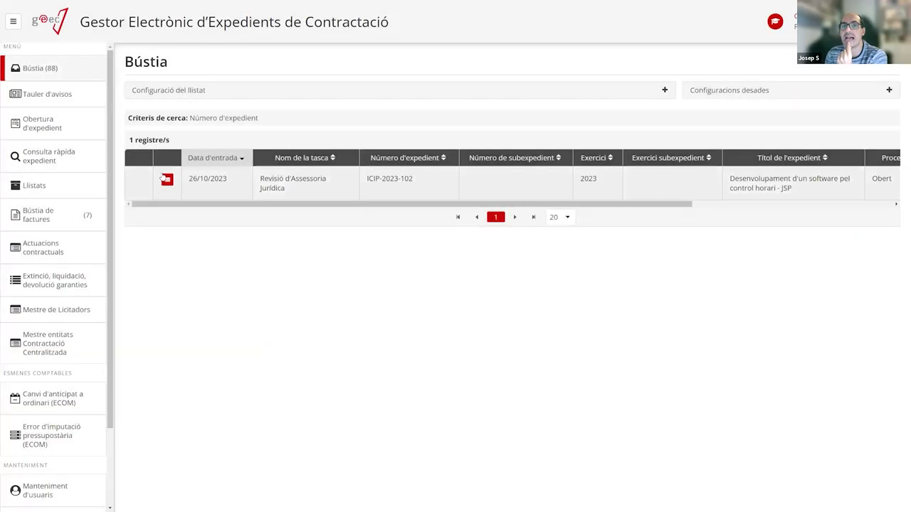
pyautogui.click(167, 178)
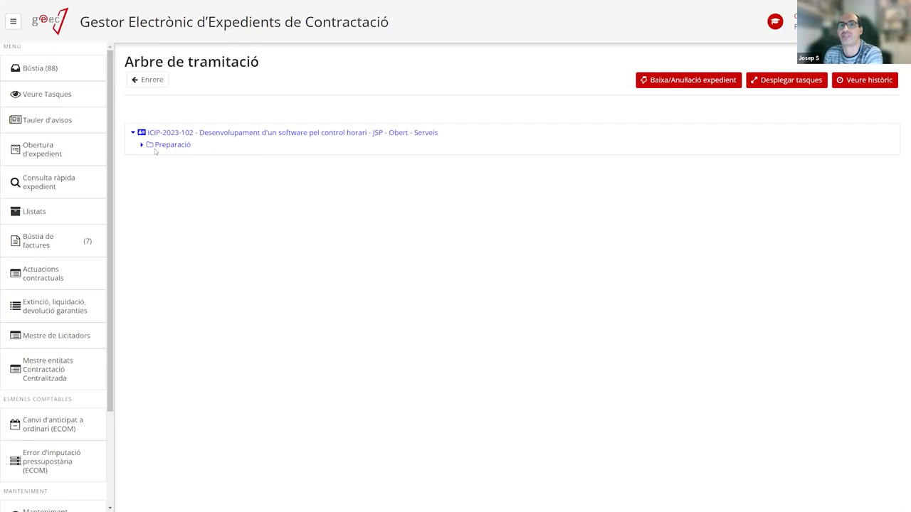
pyautogui.click(141, 144)
pyautogui.click(151, 198)
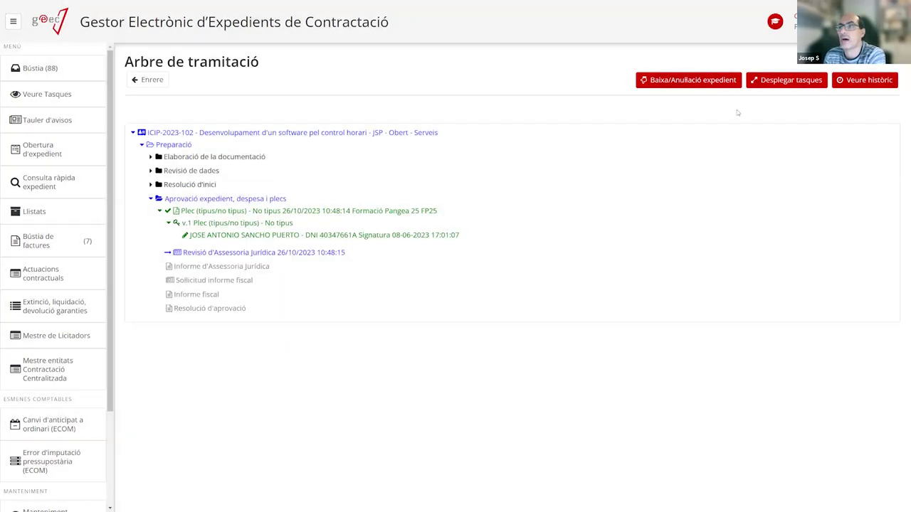
pyautogui.click(781, 81)
pyautogui.click(551, 304)
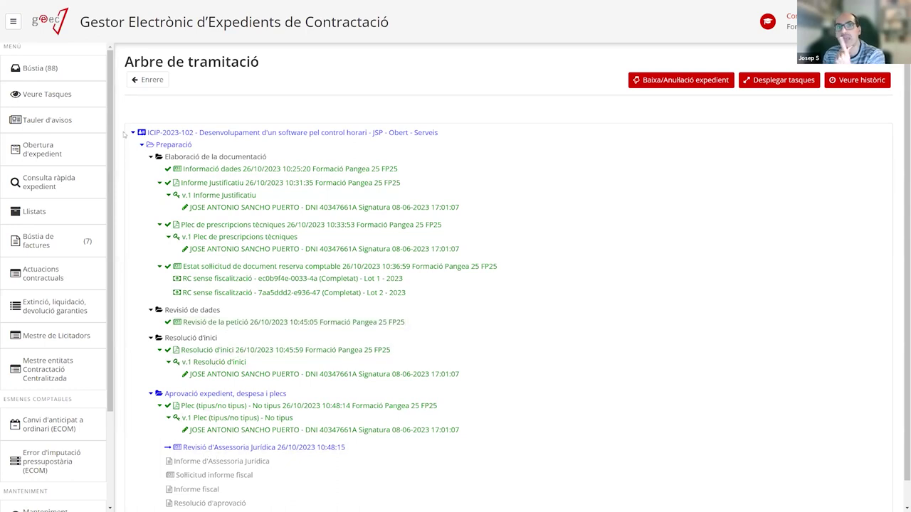
pyautogui.click(96, 100)
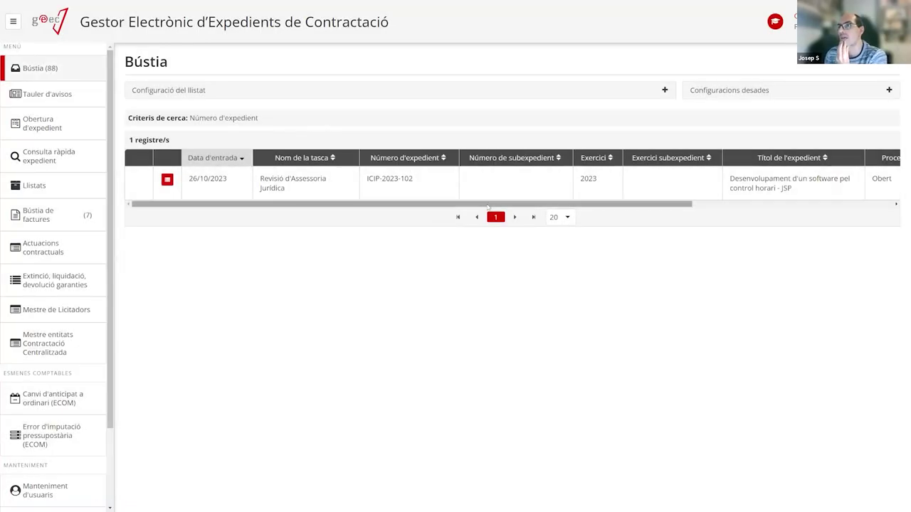
# Review lot 2's Condicions d'execució, Garanties and Dades generals, then start the tràmit with Iniciar tràmit.
pyautogui.click(316, 190)
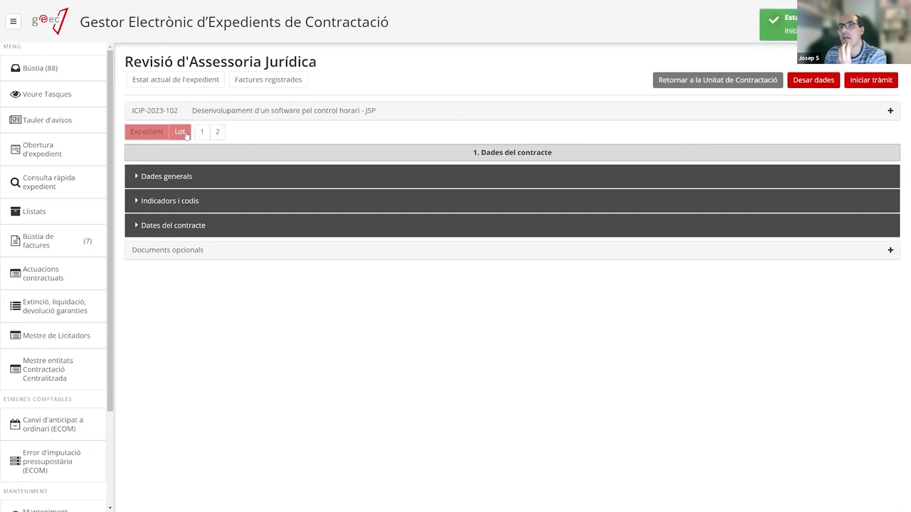
pyautogui.click(207, 209)
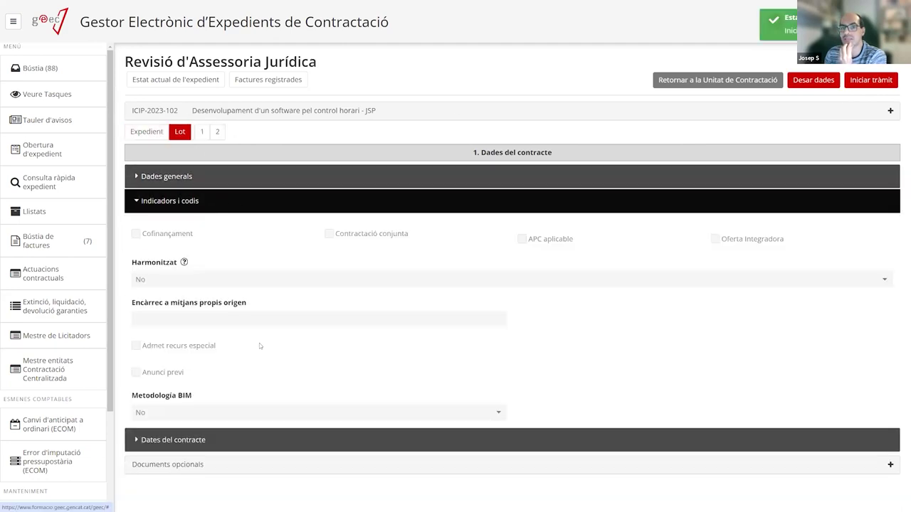
pyautogui.click(218, 132)
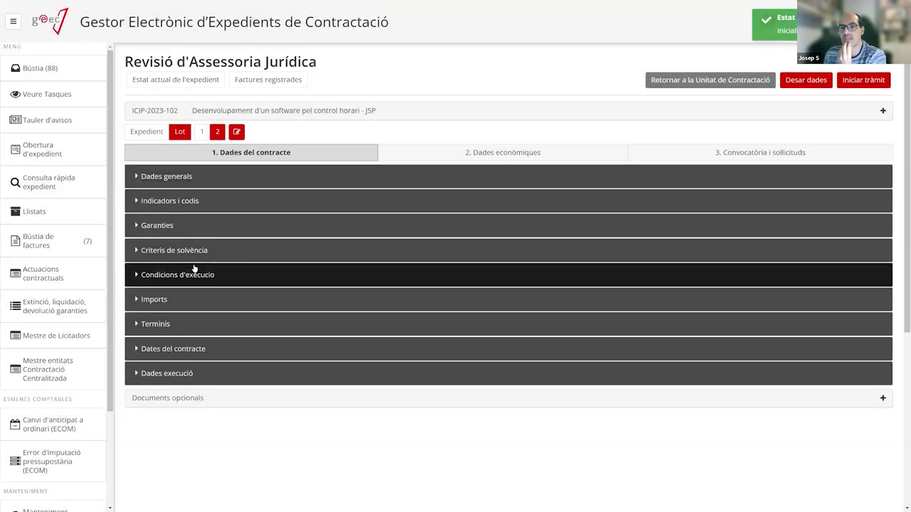
pyautogui.click(195, 268)
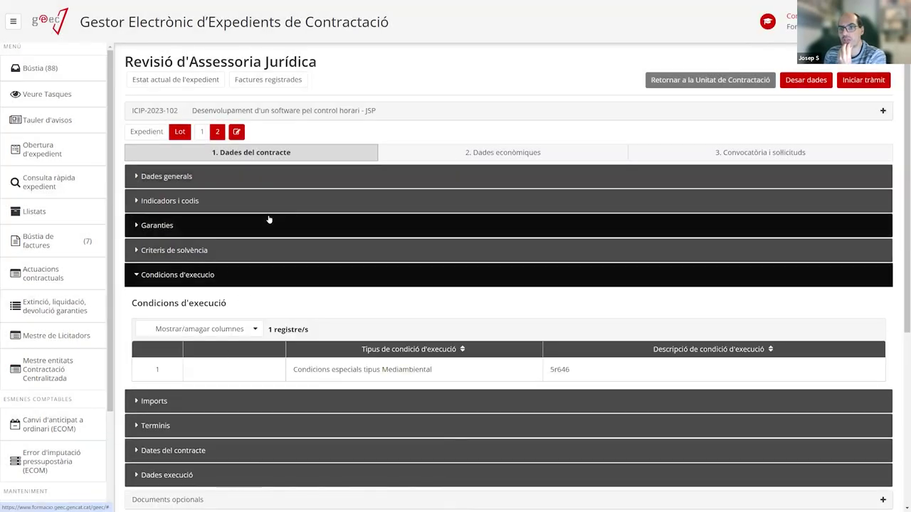
pyautogui.click(265, 222)
pyautogui.click(242, 176)
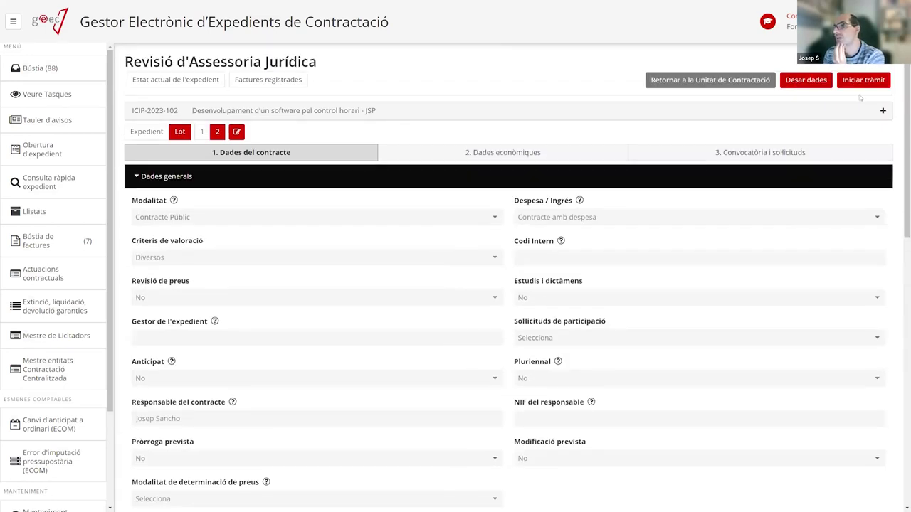
pyautogui.click(868, 81)
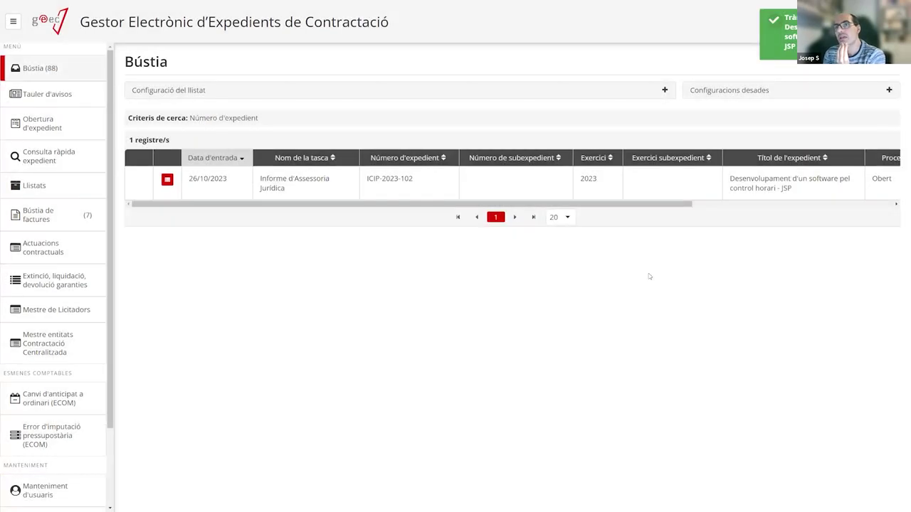
# Set the Informe d'Assessoria Jurídica's Sentit informe to Desfavorable and reopen the task from the inbox.
pyautogui.click(288, 194)
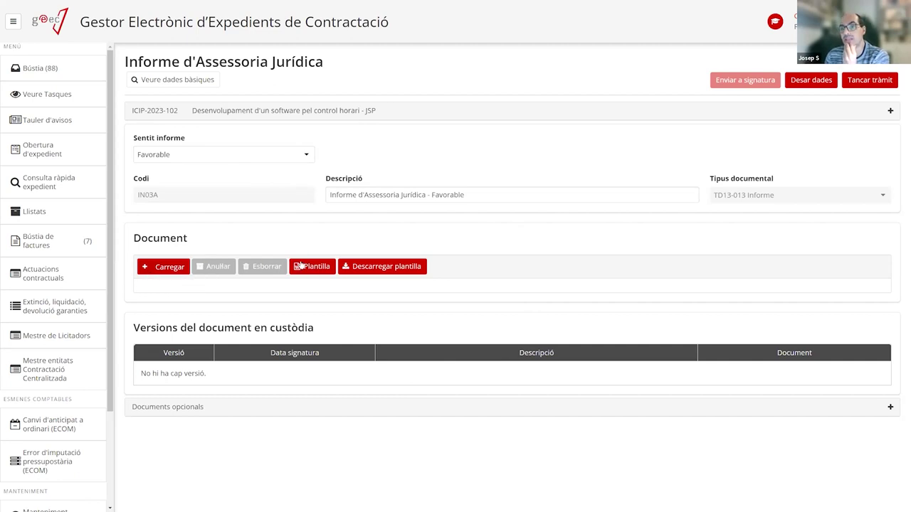
pyautogui.click(227, 157)
pyautogui.click(183, 188)
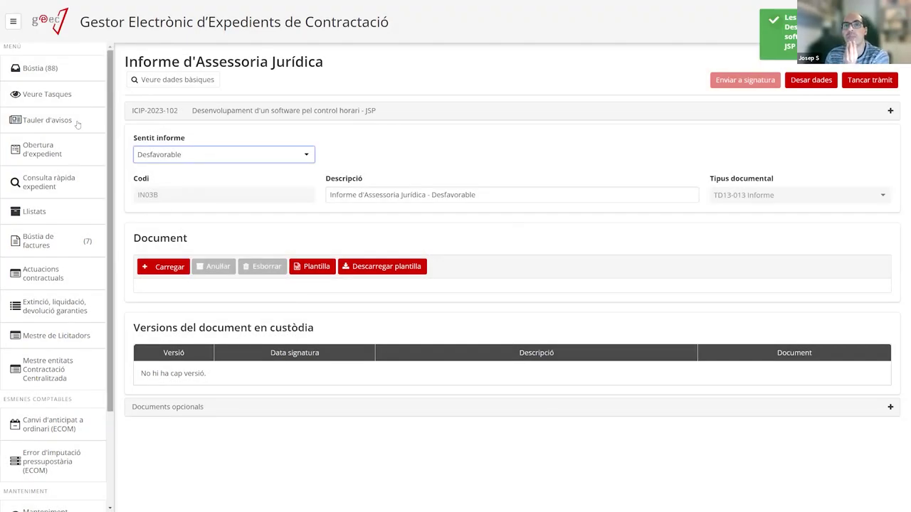
pyautogui.click(64, 79)
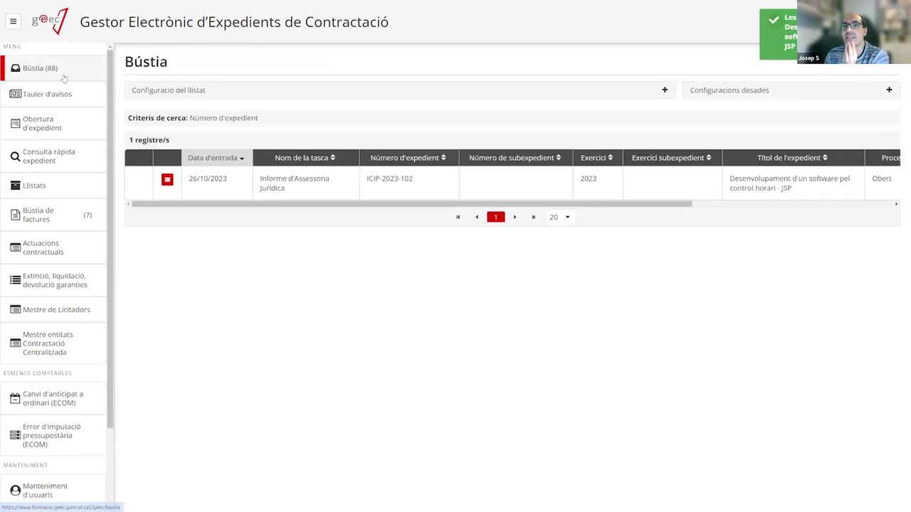
pyautogui.click(301, 190)
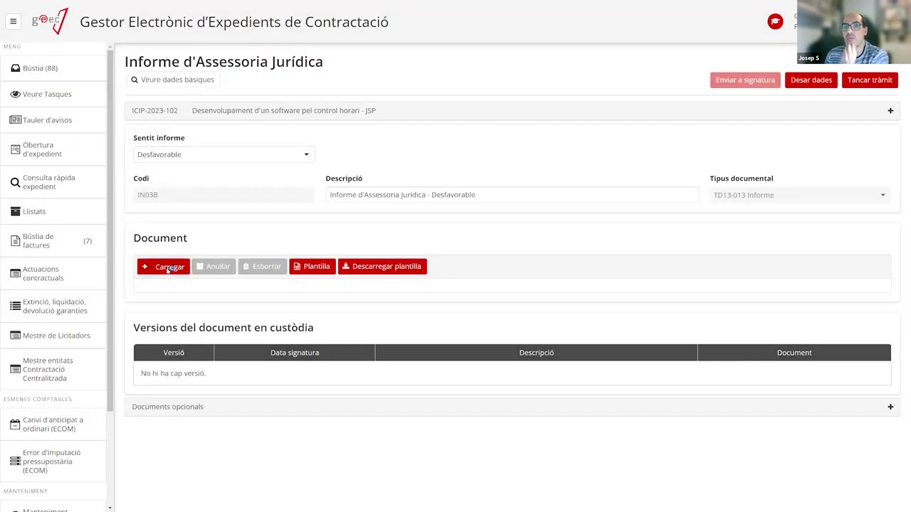
# Upload ProvaDocumentSignat.pdf to the Desfavorable legal report and close the task with Tancar tràmit.
pyautogui.click(168, 268)
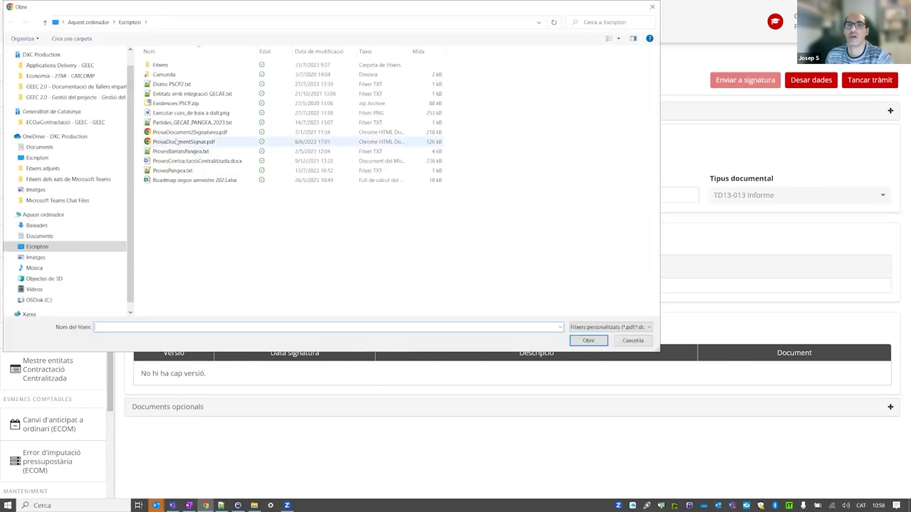
pyautogui.doubleClick(197, 142)
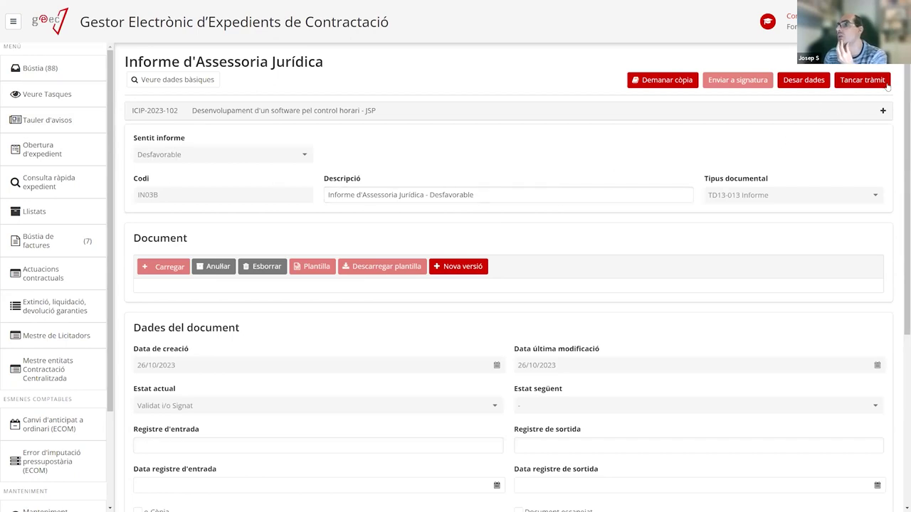
pyautogui.click(861, 79)
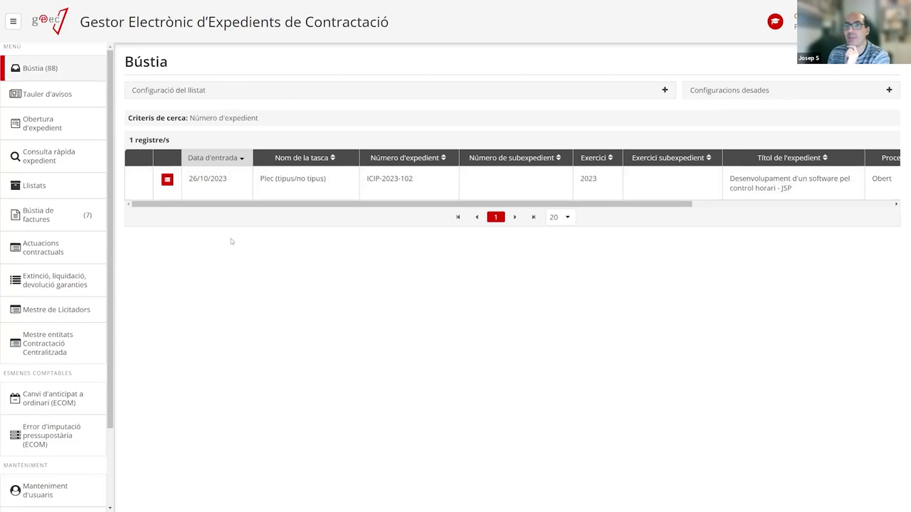
# Expand Preparació, Aprovació expedient, despesa i plecs and Resolució d'inici, then unfold every task in the tree.
pyautogui.click(167, 180)
pyautogui.click(142, 144)
pyautogui.click(151, 199)
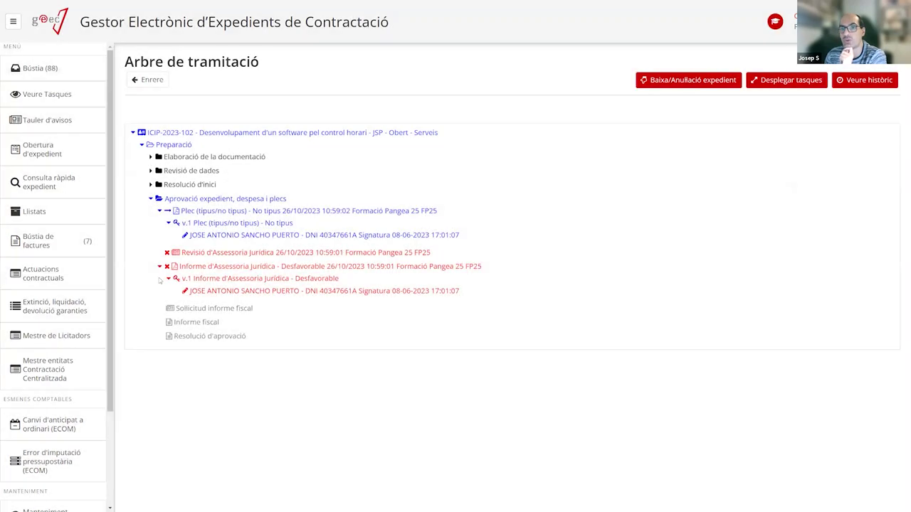
pyautogui.click(150, 184)
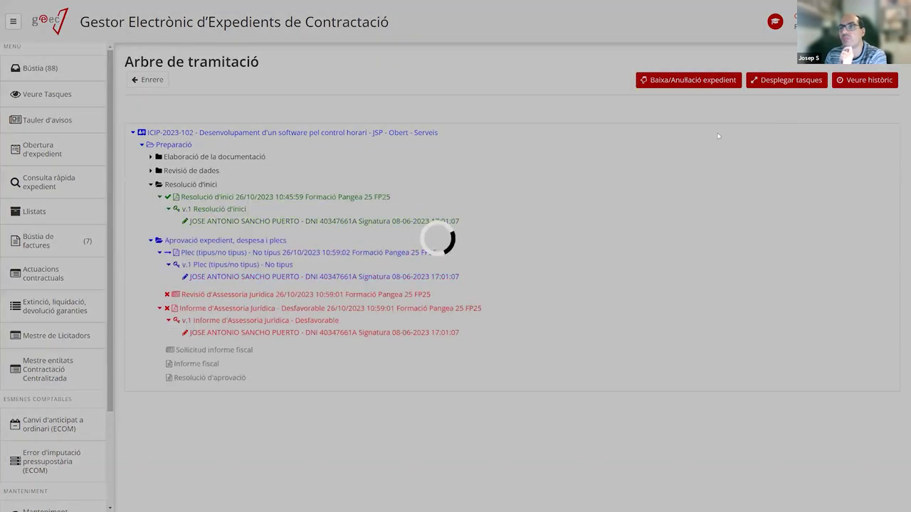
pyautogui.click(782, 80)
pyautogui.click(551, 303)
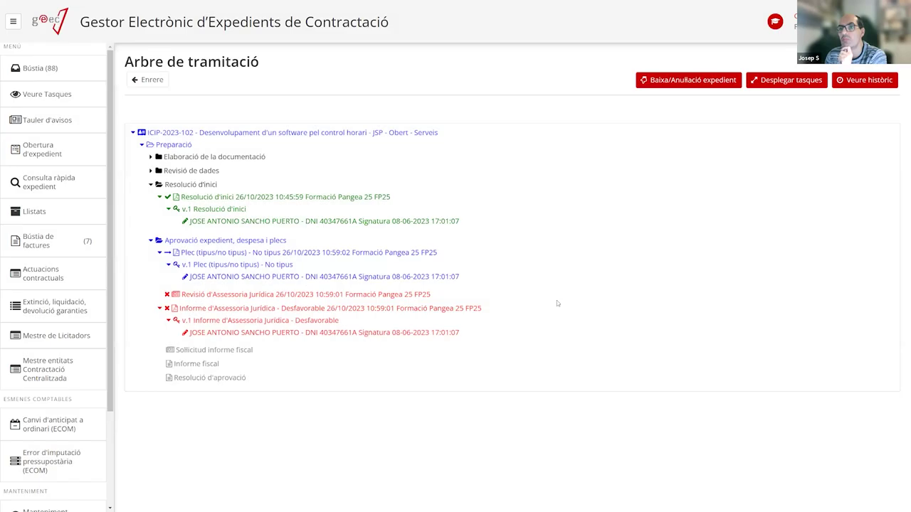
pyautogui.scroll(-2, 437, 293)
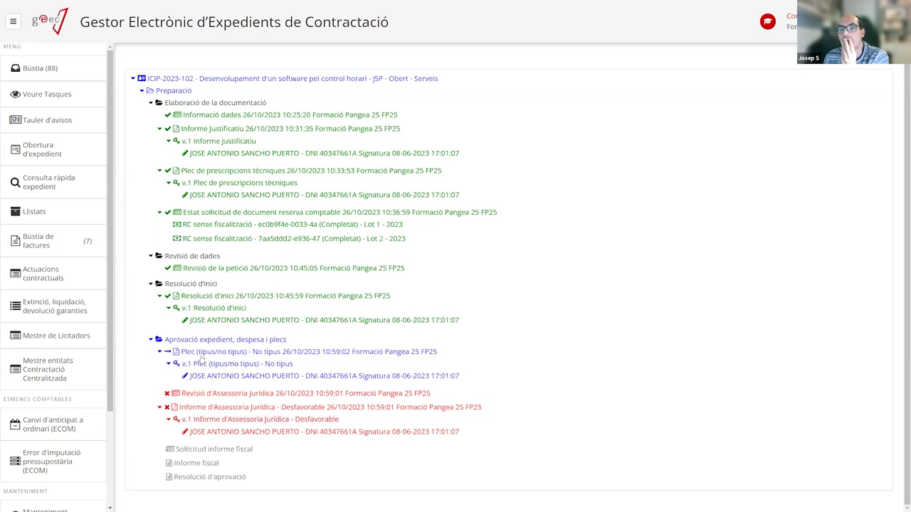
# Open the No tipus Plec (tipus/no tipus) task and request a Nova versió of its document.
pyautogui.click(59, 68)
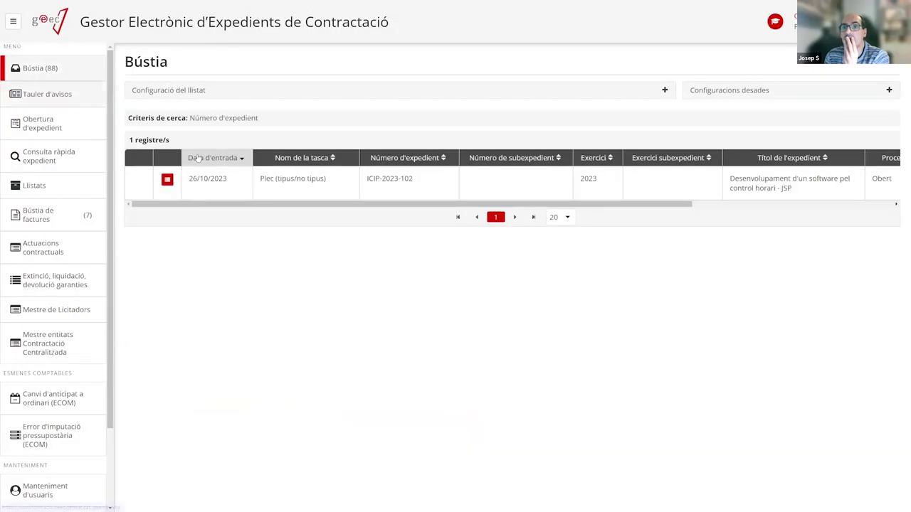
pyautogui.click(287, 189)
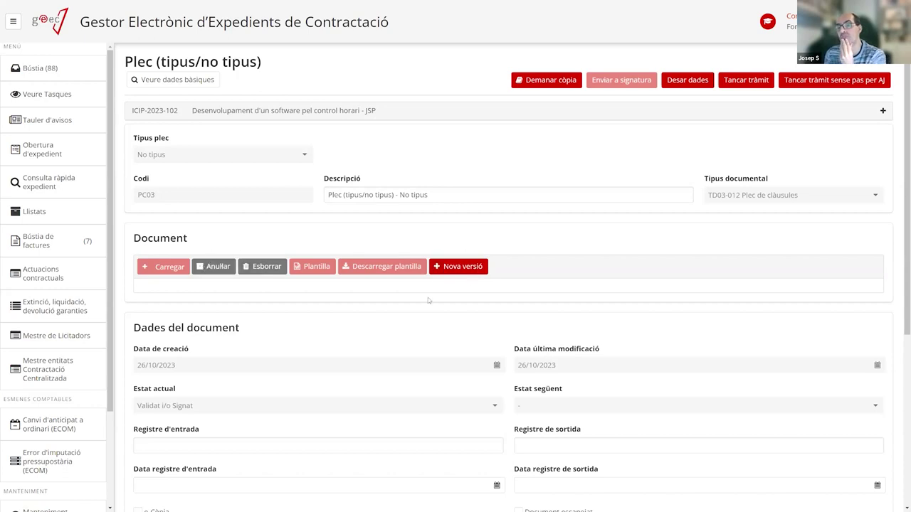
pyautogui.scroll(-3, 422, 323)
pyautogui.scroll(3, 423, 323)
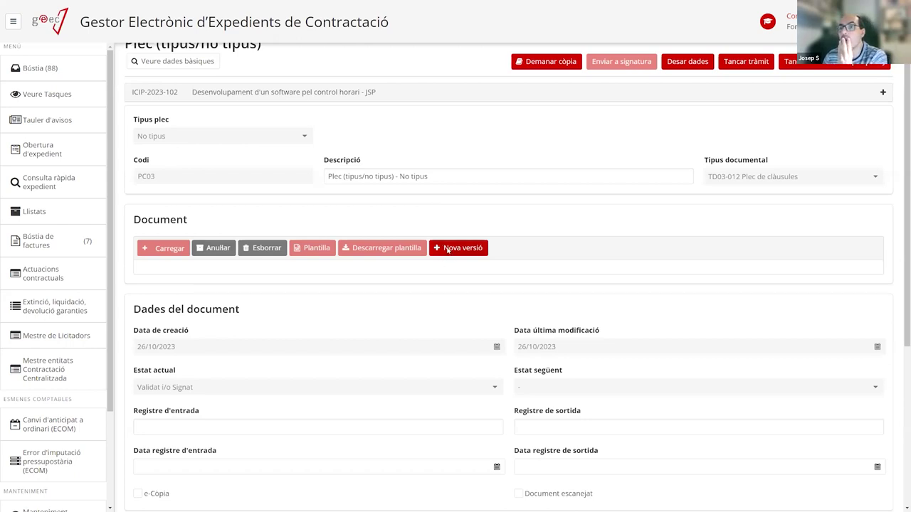
pyautogui.click(447, 251)
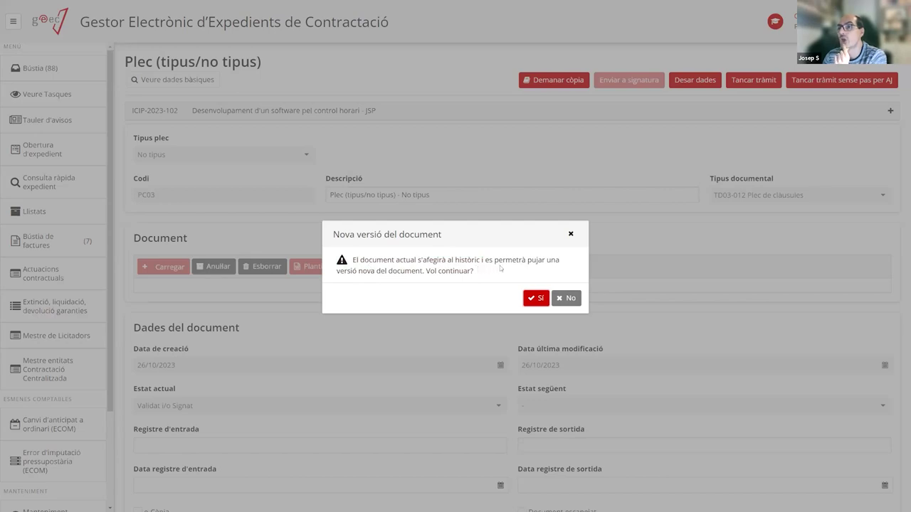
# Confirm the new version and upload ProvaDocumentSignat.pdf as version 2 of the Plec document.
pyautogui.click(534, 298)
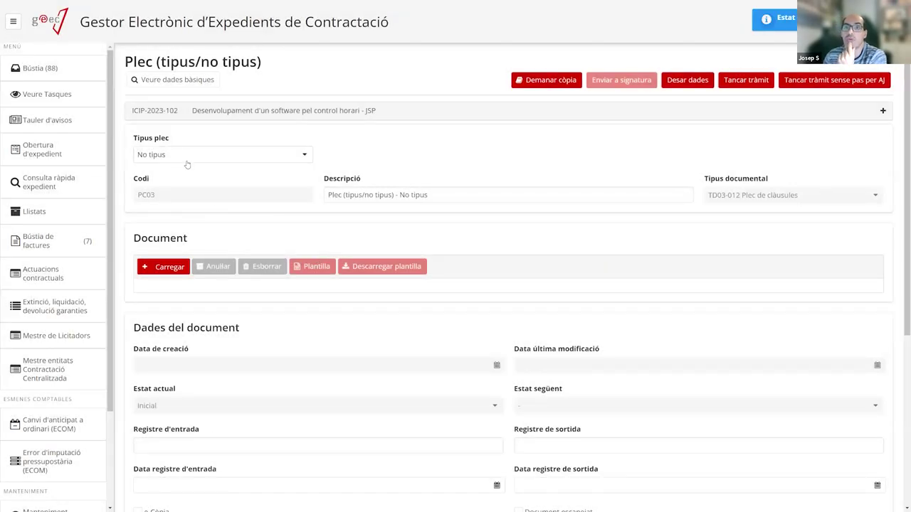
pyautogui.click(179, 264)
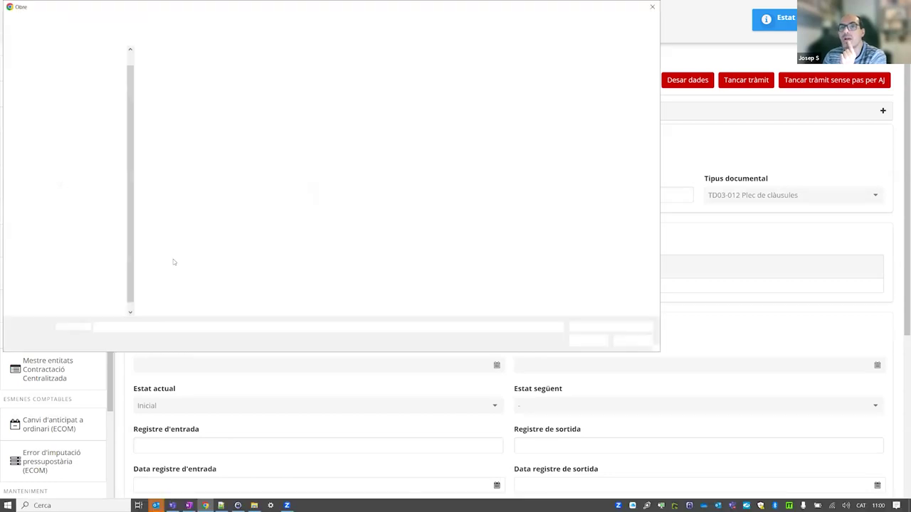
pyautogui.doubleClick(184, 142)
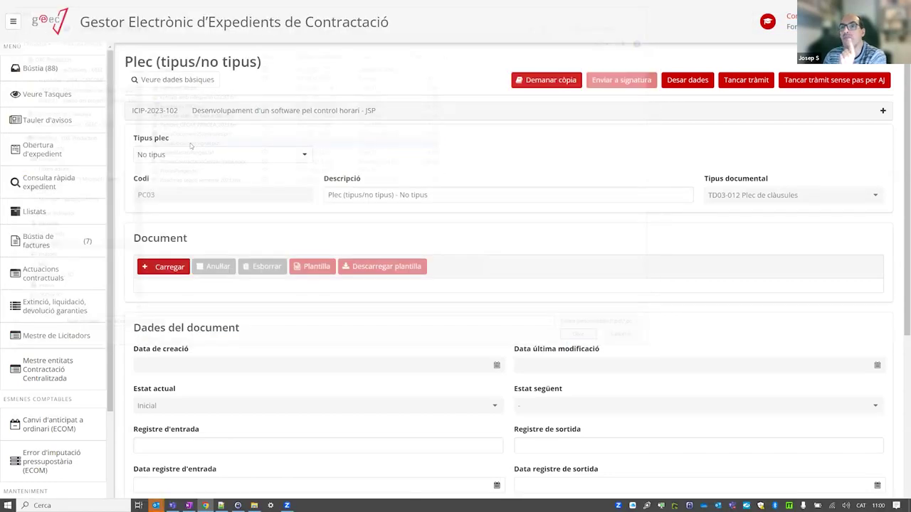
# Check the Versions table, then close the Plec task with Tancar tràmit.
pyautogui.scroll(-4, 491, 322)
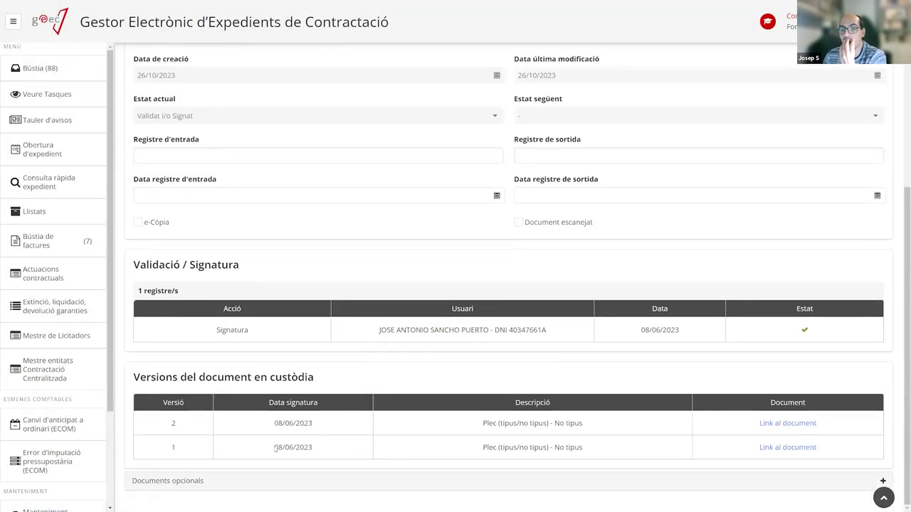
pyautogui.scroll(3, 275, 274)
pyautogui.scroll(-3, 274, 311)
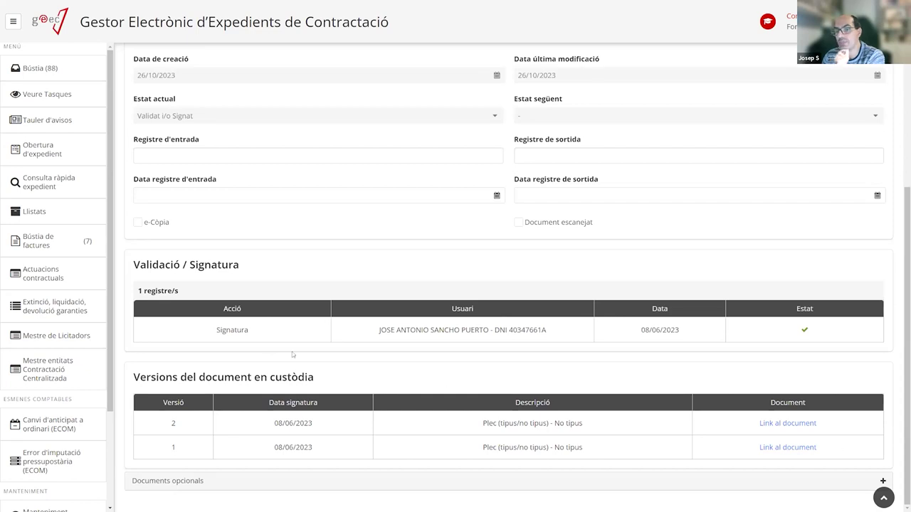
pyautogui.scroll(2, 291, 352)
pyautogui.scroll(-2, 291, 352)
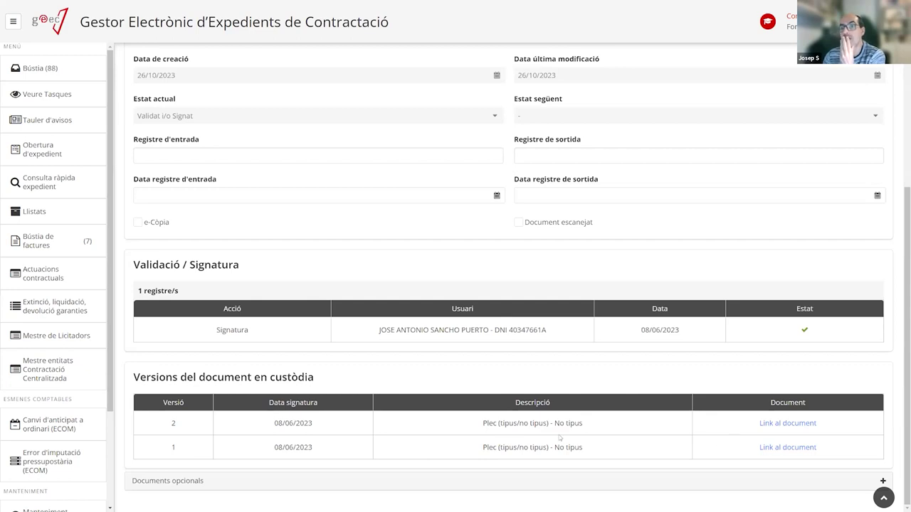
pyautogui.scroll(4, 501, 416)
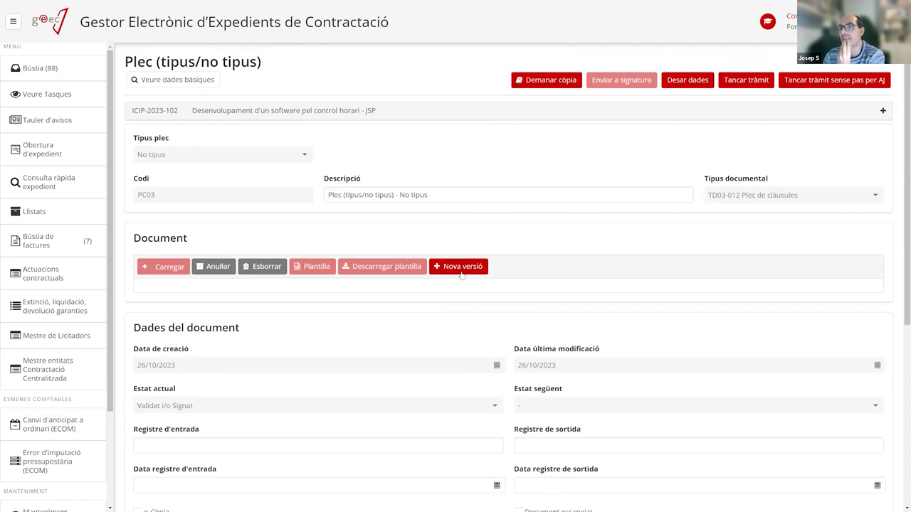
pyautogui.scroll(-4, 384, 392)
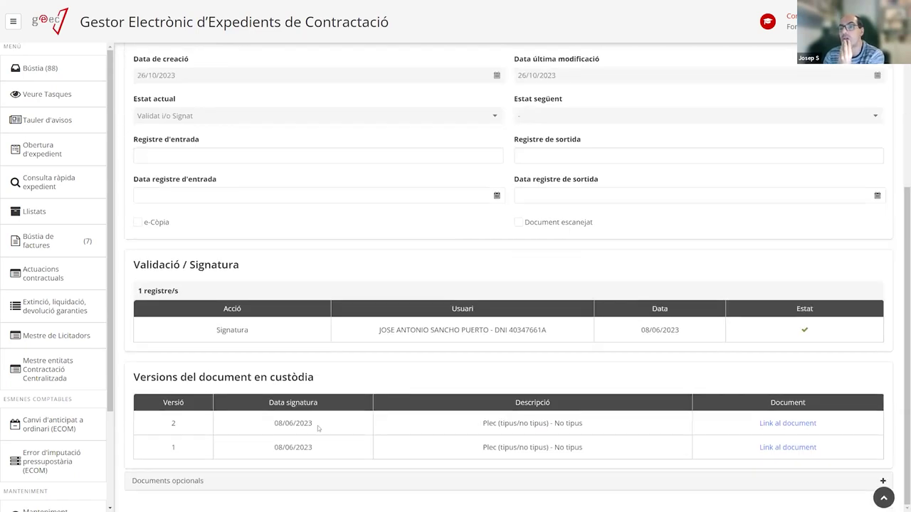
pyautogui.scroll(4, 330, 425)
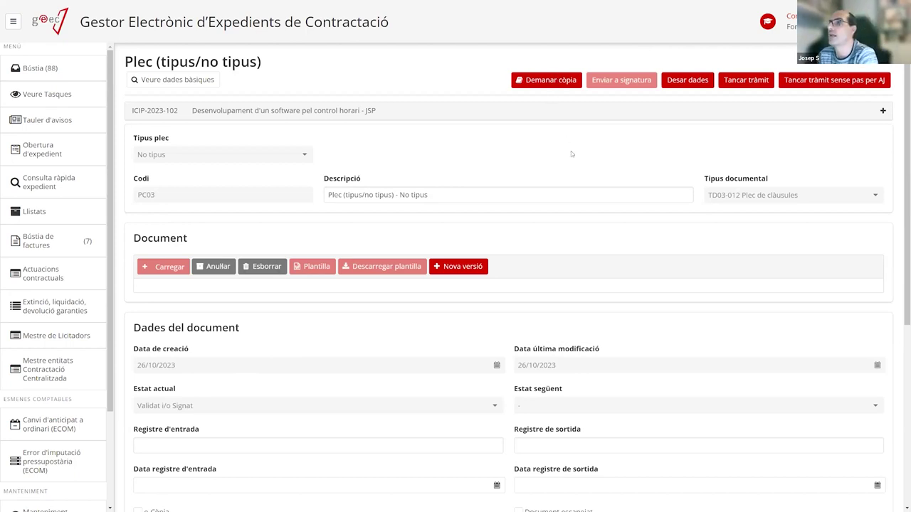
pyautogui.click(737, 82)
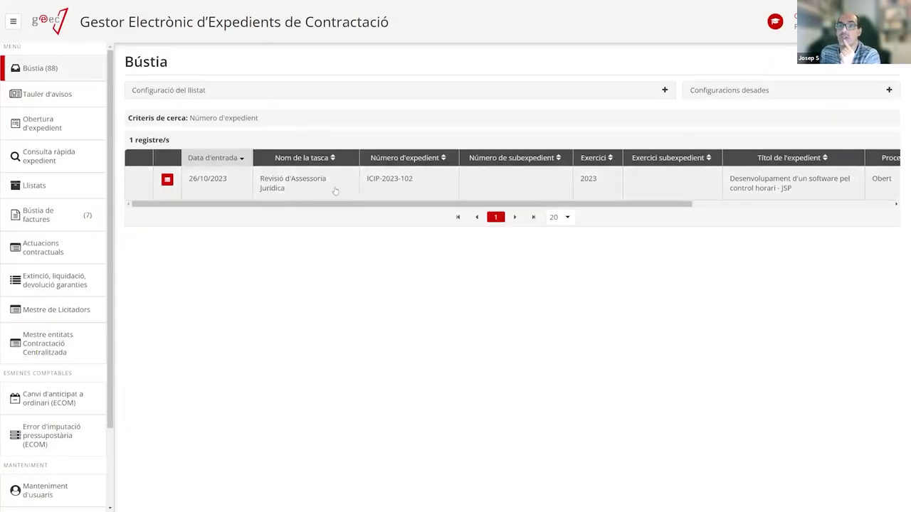
# Open ICIP-2023-102's Revisió d'Assessoria Jurídica task and start it with Iniciar tràmit.
pyautogui.click(338, 190)
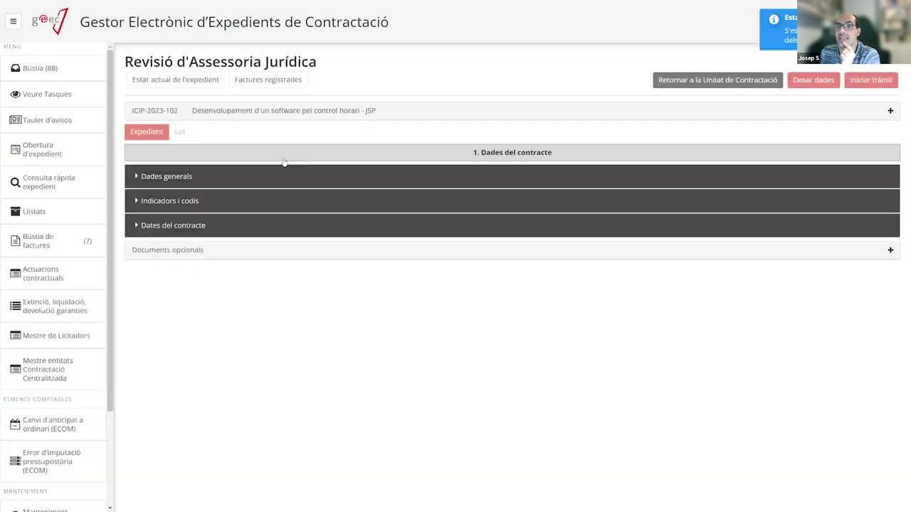
pyautogui.click(869, 80)
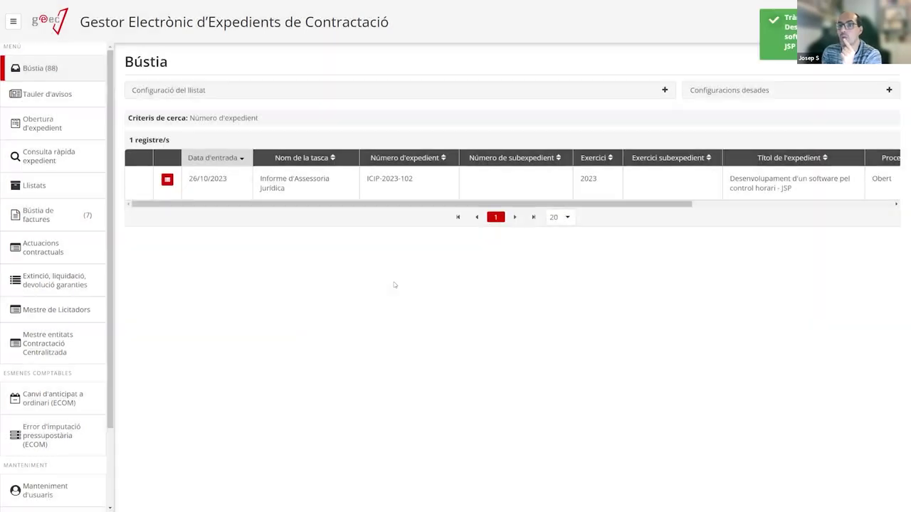
# Create a new version of the Informe d'Assessoria Jurídica and set its verdict to Favorable.
pyautogui.click(272, 186)
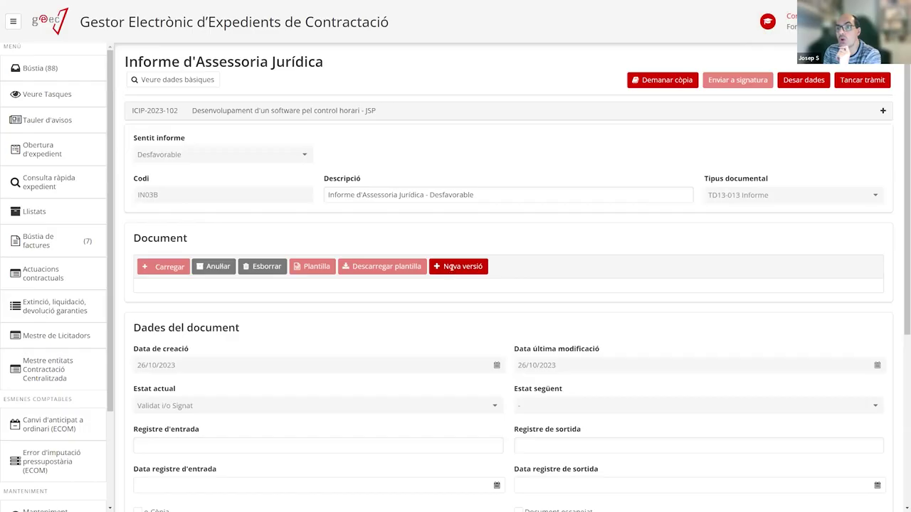
pyautogui.click(451, 267)
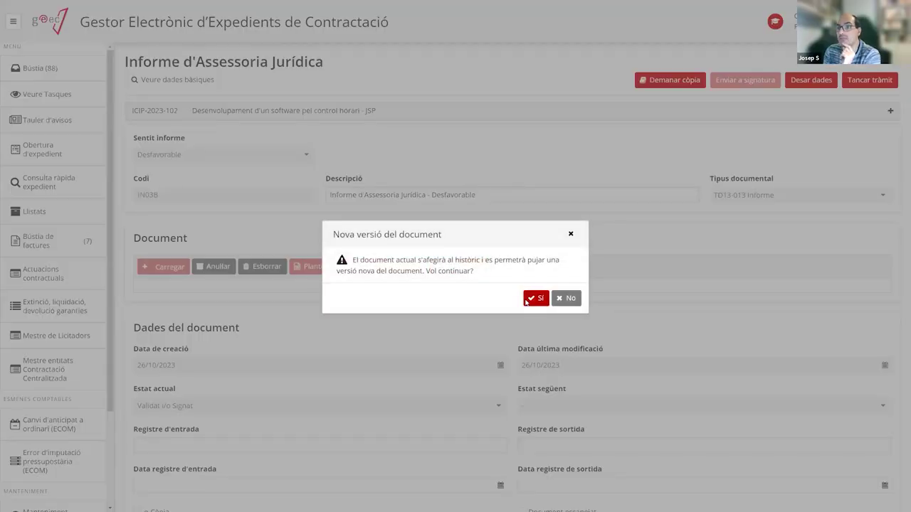
pyautogui.click(527, 301)
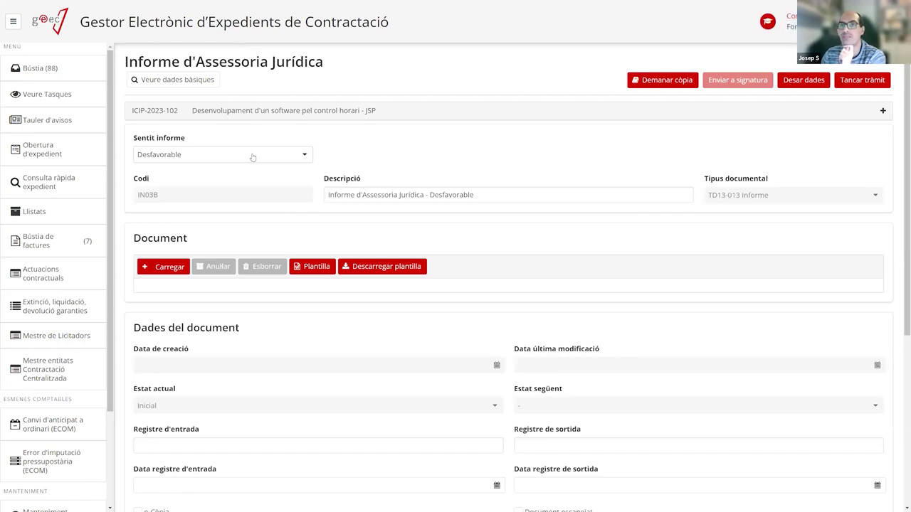
pyautogui.click(252, 156)
pyautogui.click(249, 185)
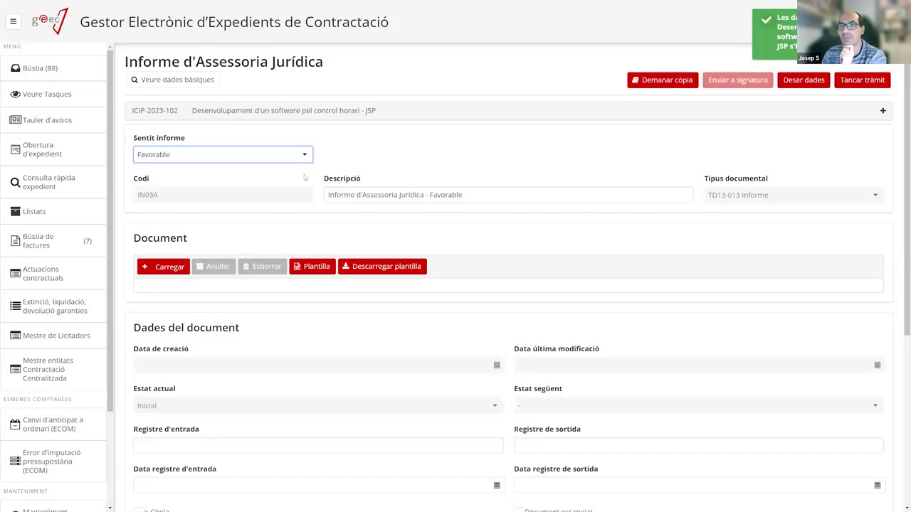
# Upload the signed PDF as the legal report document and close the step with Tancar tràmit.
pyautogui.click(172, 269)
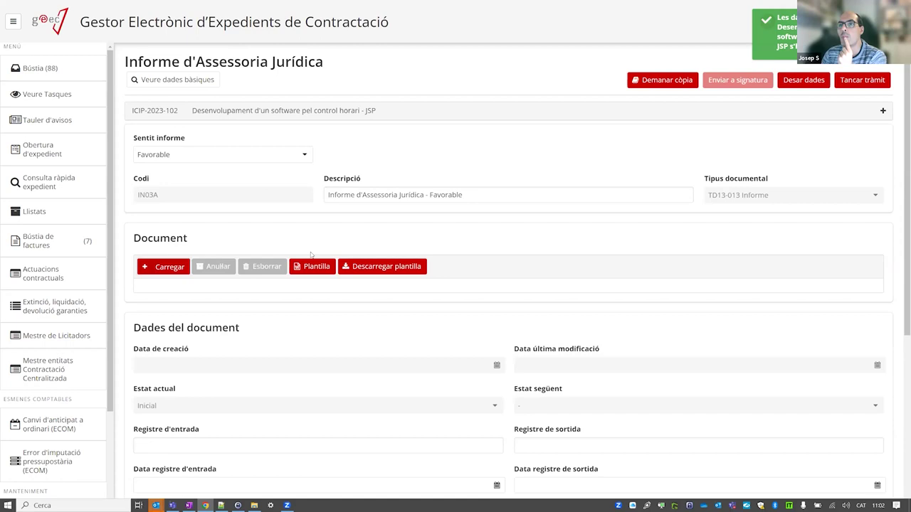
pyautogui.doubleClick(180, 142)
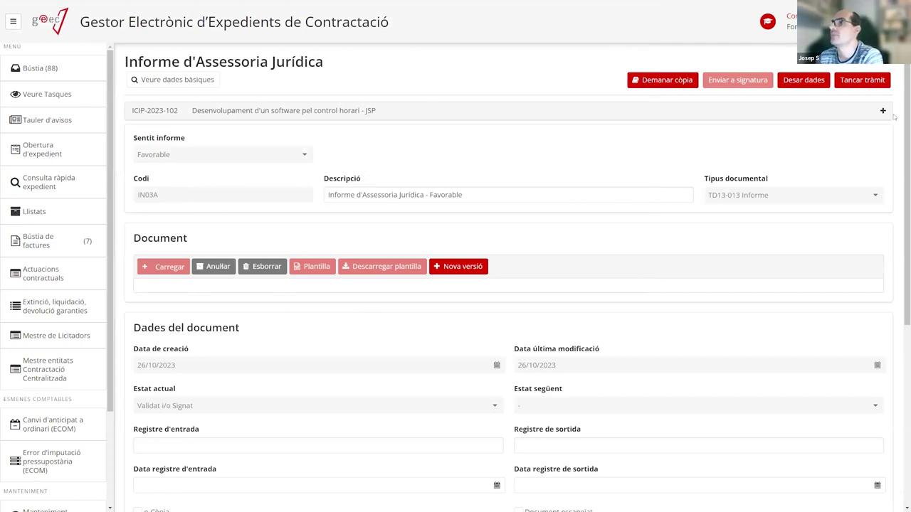
pyautogui.click(865, 81)
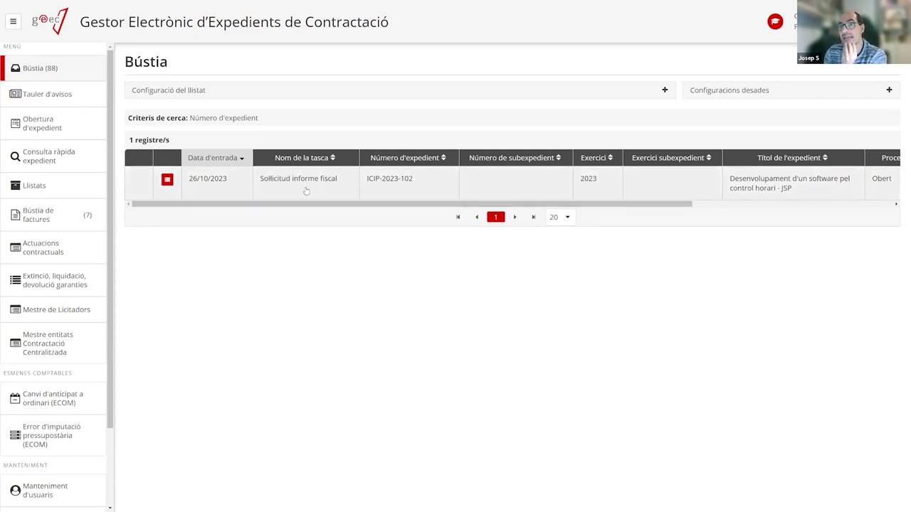
# Open the Sol·licitud informe fiscal task, add a test e-mail address as recipient, then remove it.
pyautogui.click(292, 185)
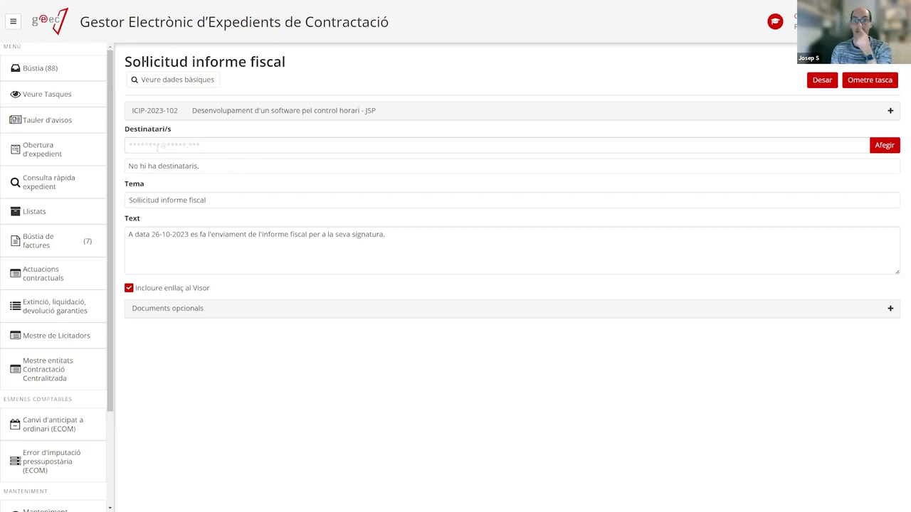
pyautogui.click(159, 146)
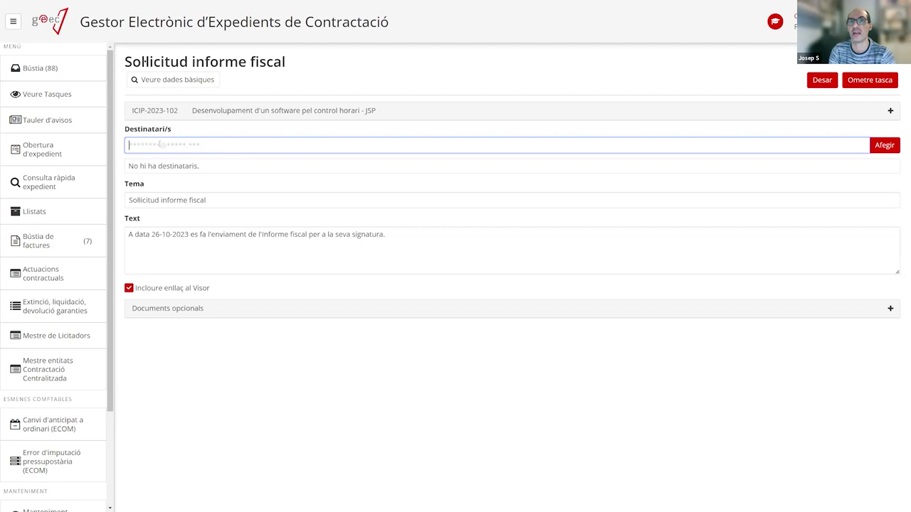
pyautogui.write('josep')
pyautogui.press('BackSpace')
pyautogui.press('BackSpace')
pyautogui.press('BackSpace')
pyautogui.press('BackSpace')
pyautogui.press('BackSpace')
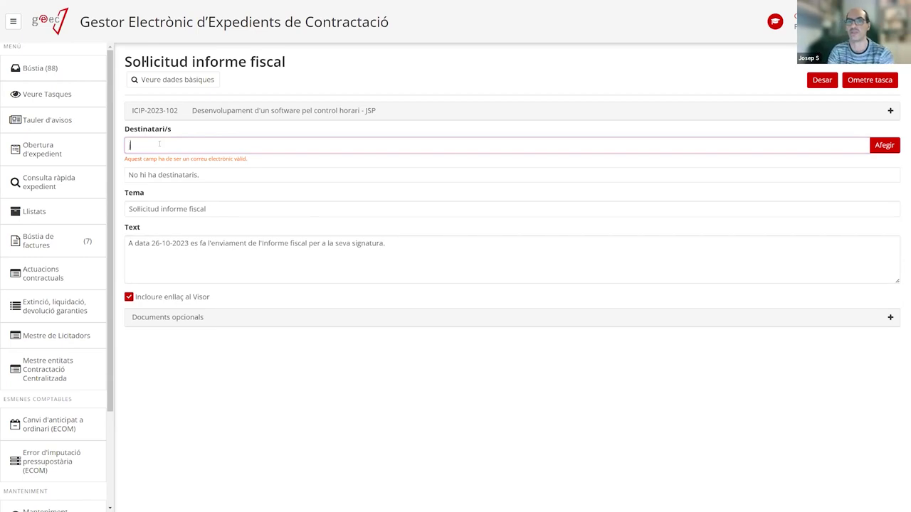
pyautogui.write('jos')
pyautogui.press('BackSpace')
pyautogui.press('BackSpace')
pyautogui.press('BackSpace')
pyautogui.write('josep')
pyautogui.press('BackSpace')
pyautogui.press('BackSpace')
pyautogui.press('BackSpace')
pyautogui.press('BackSpace')
pyautogui.press('BackSpace')
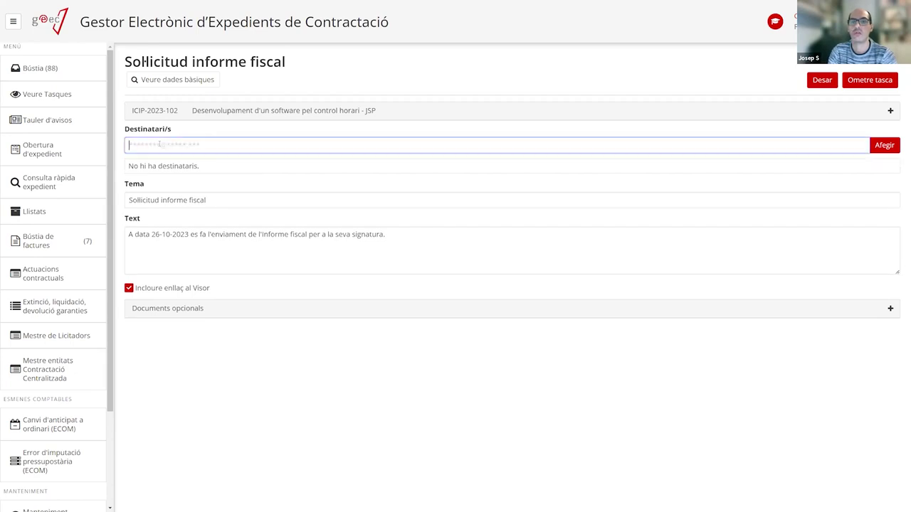
pyautogui.write('prova@pl')
pyautogui.write('ova.cat')
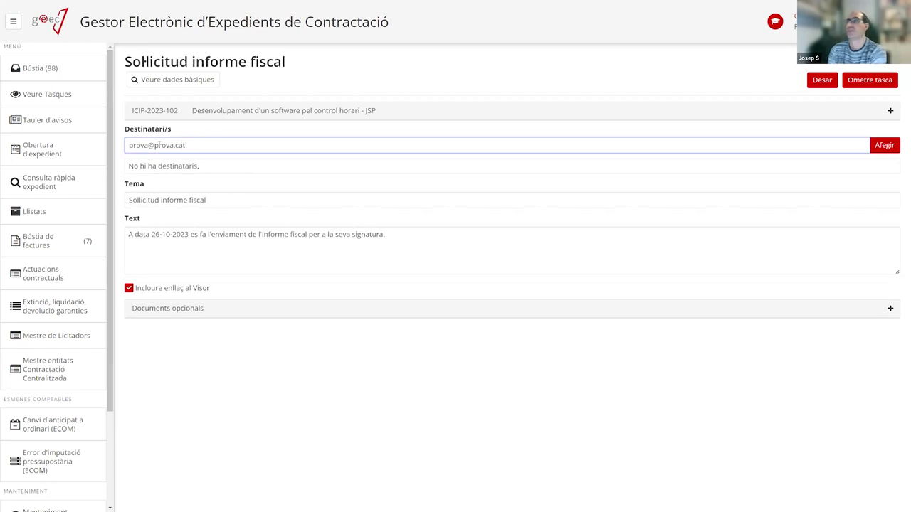
pyautogui.click(885, 148)
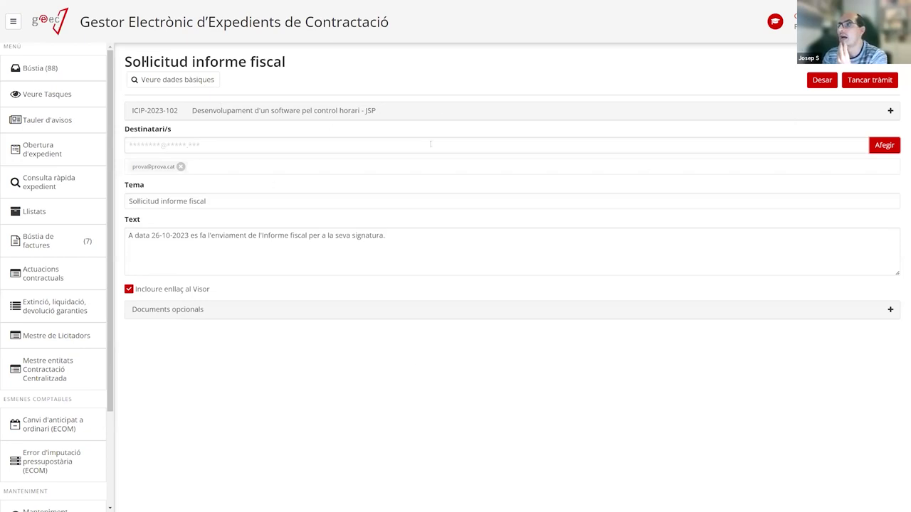
pyautogui.click(180, 167)
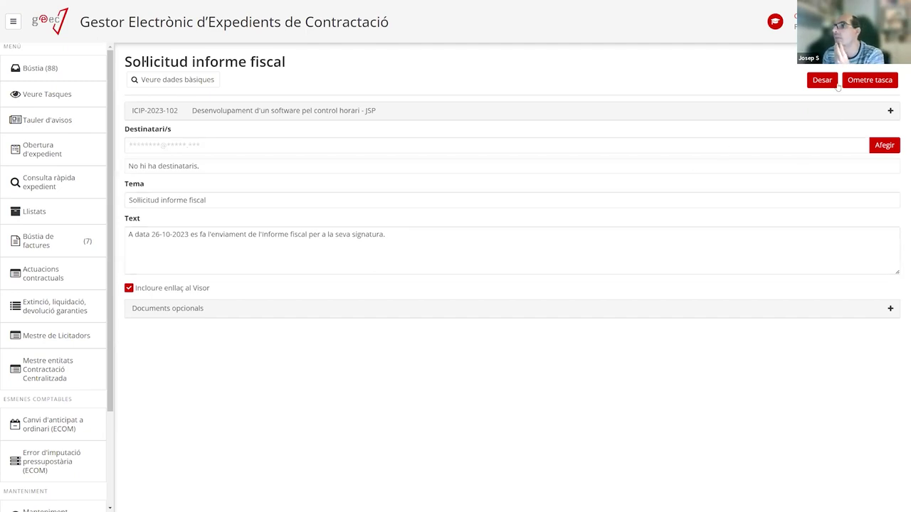
# Add the test e-mail as recipient, tidy the message text, and close the fiscal report request.
pyautogui.click(157, 145)
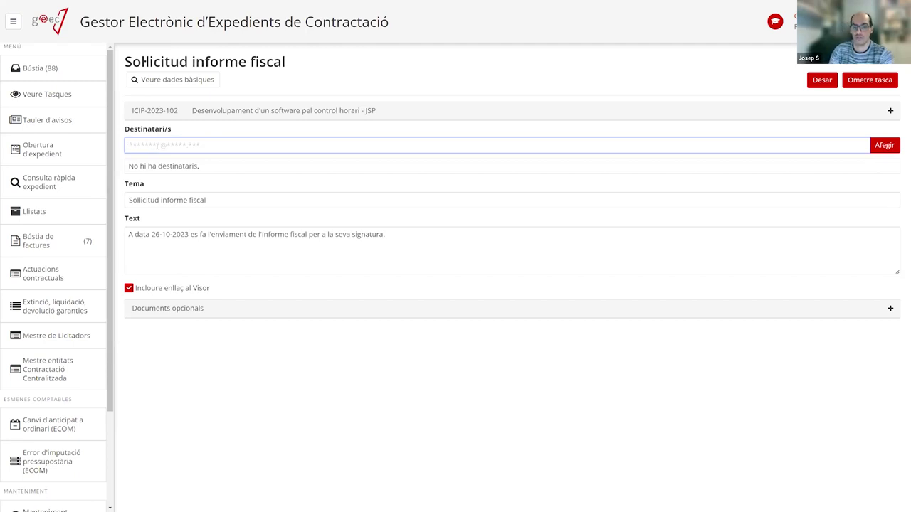
pyautogui.write('prova')
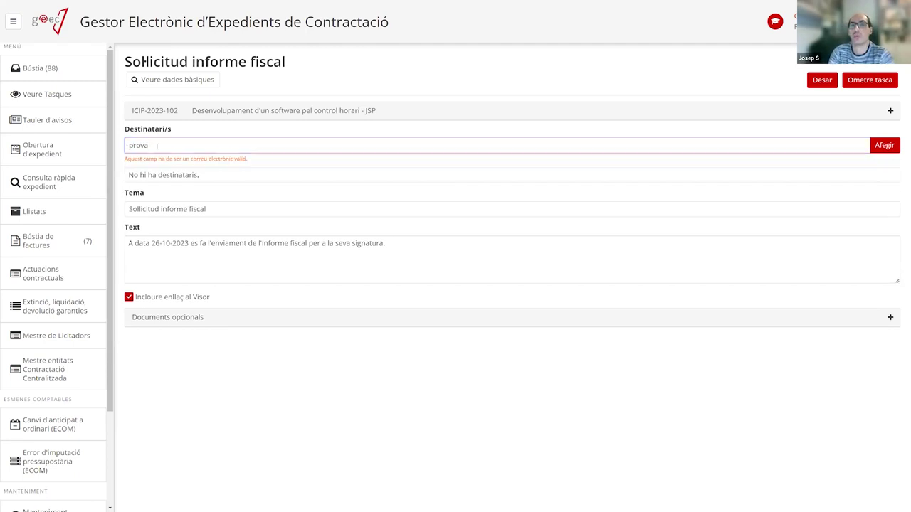
pyautogui.write('@prova.at')
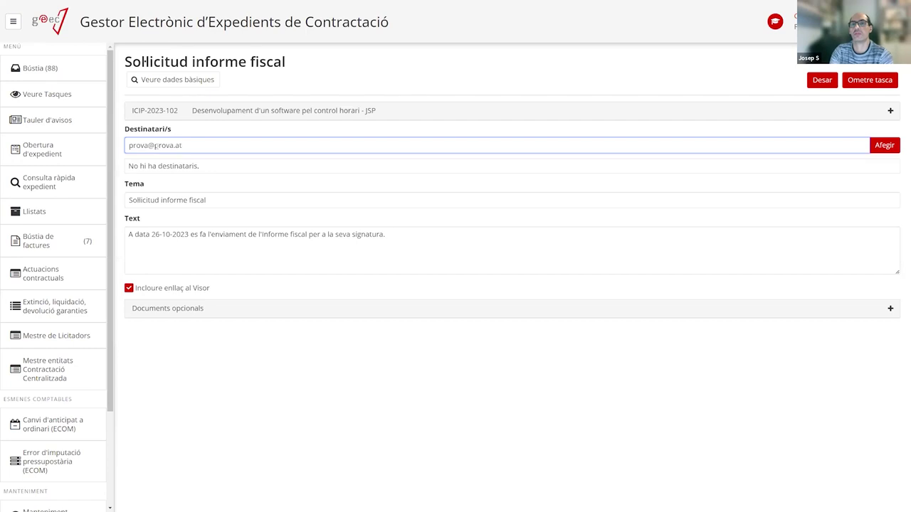
pyautogui.press('BackSpace')
pyautogui.press('BackSpace')
pyautogui.write('cat')
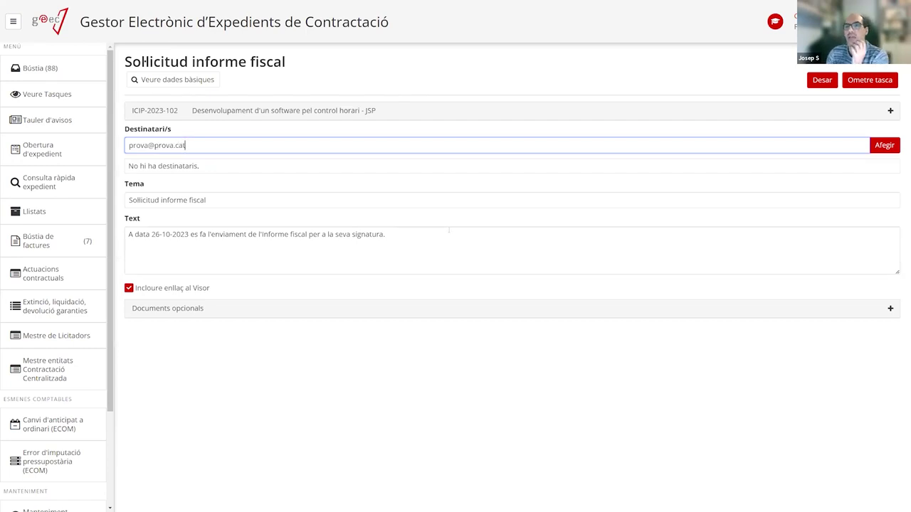
pyautogui.click(482, 229)
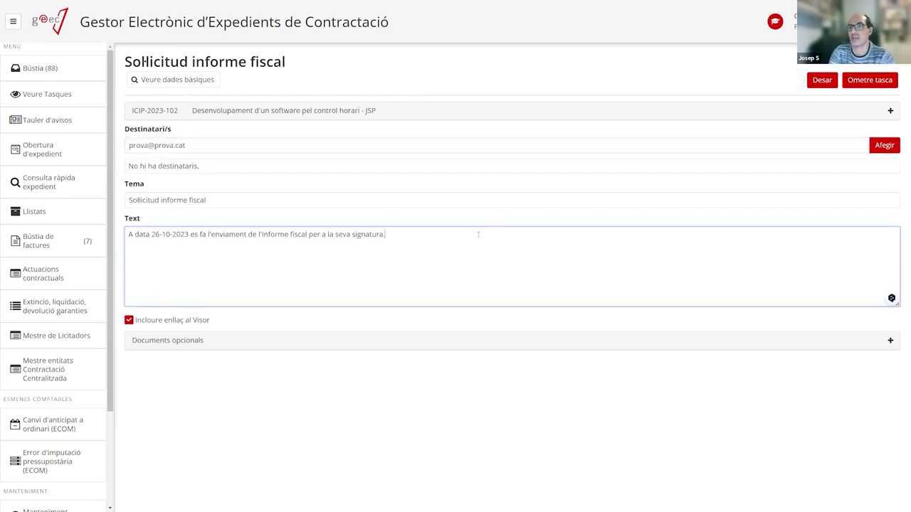
pyautogui.press('Return')
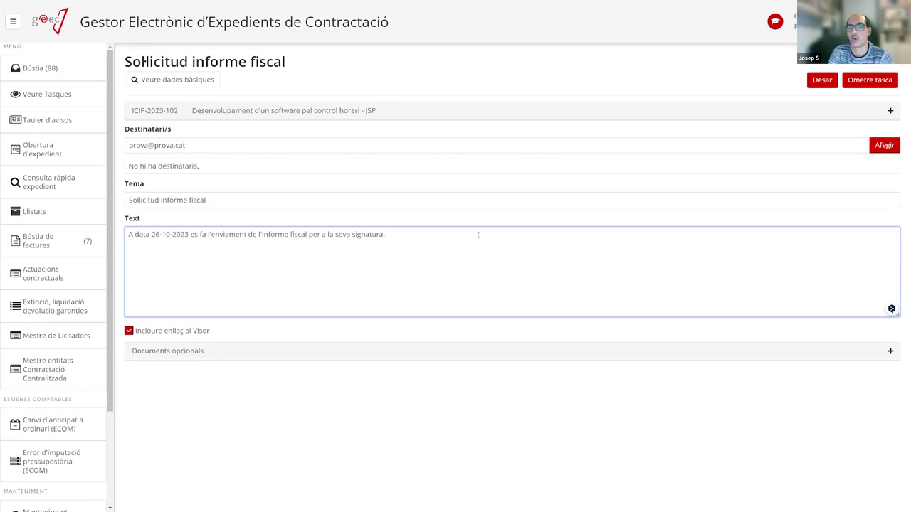
pyautogui.press('Return')
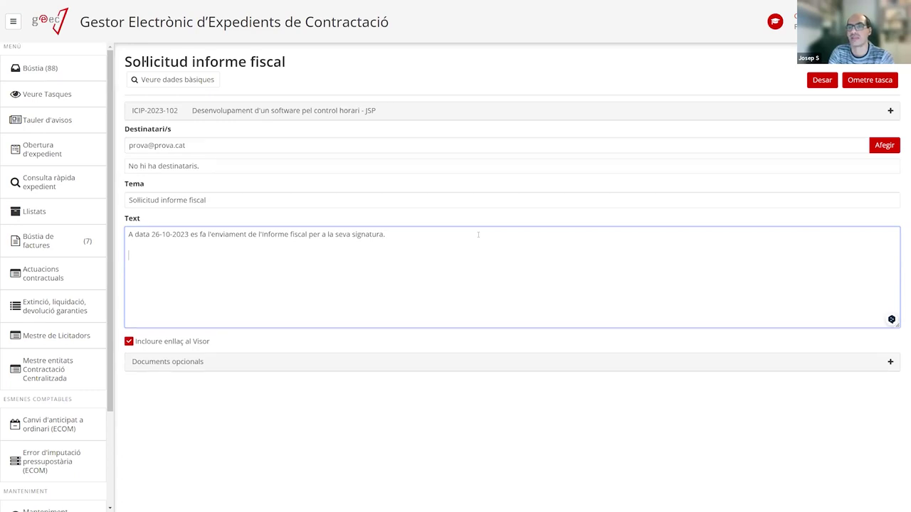
pyautogui.press('BackSpace')
pyautogui.press('BackSpace')
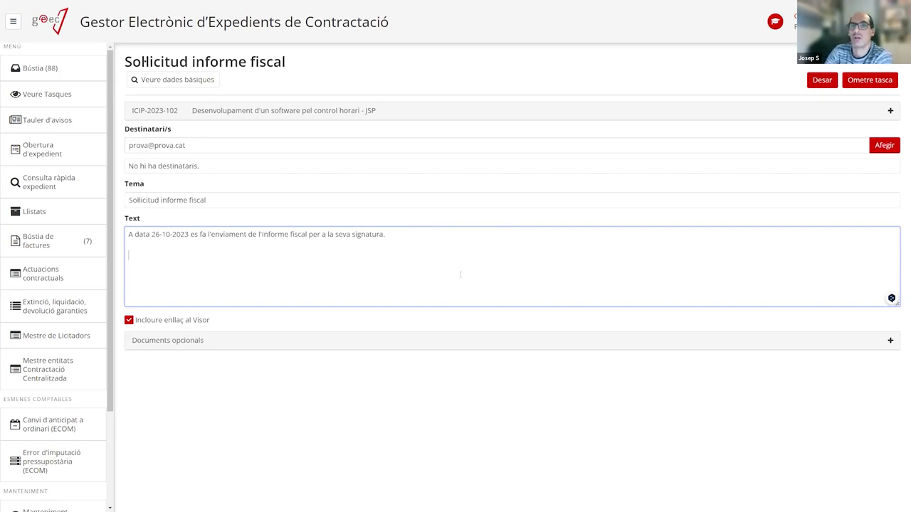
pyautogui.write('oi')
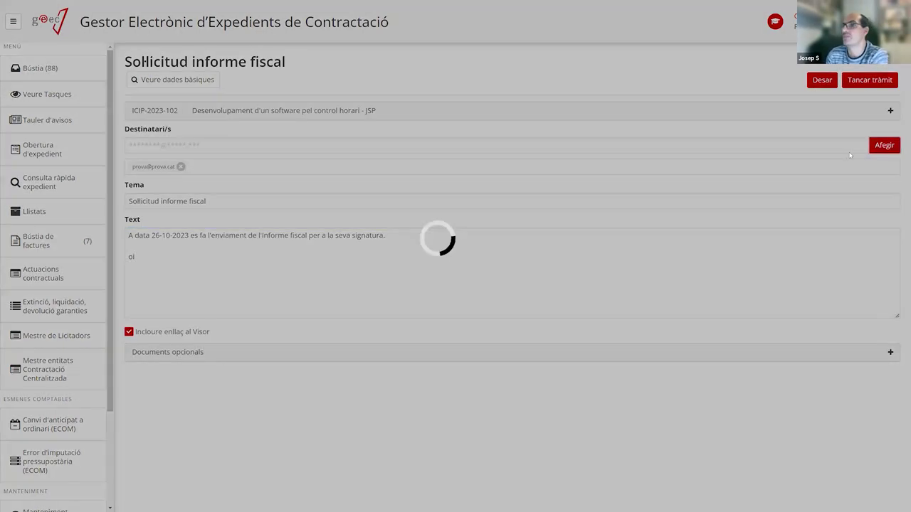
pyautogui.click(884, 145)
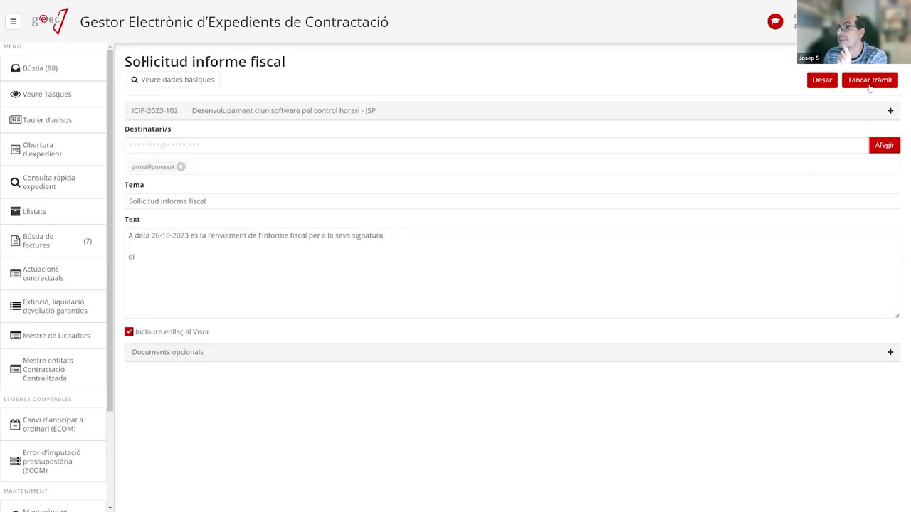
pyautogui.click(870, 81)
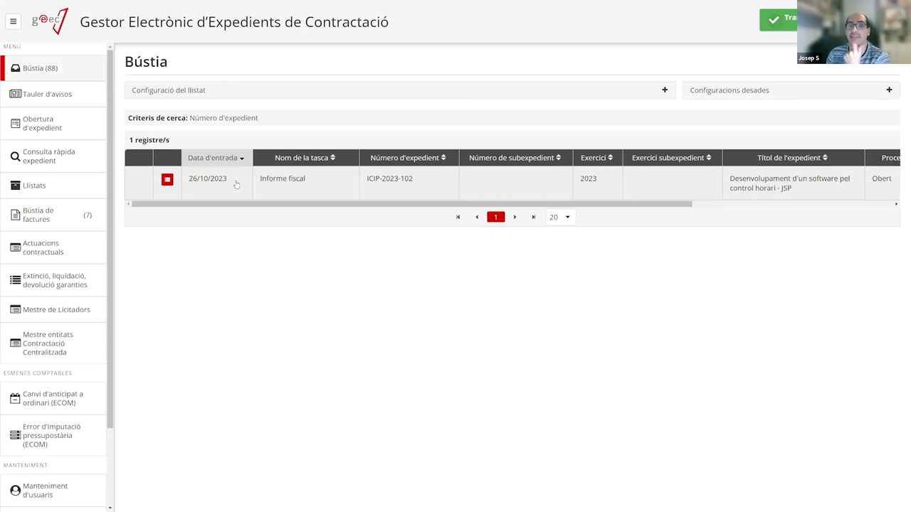
# Open the Informe fiscal task, keep the verdict Favorable, and upload ProvaDocumentSignat.pdf.
pyautogui.click(237, 184)
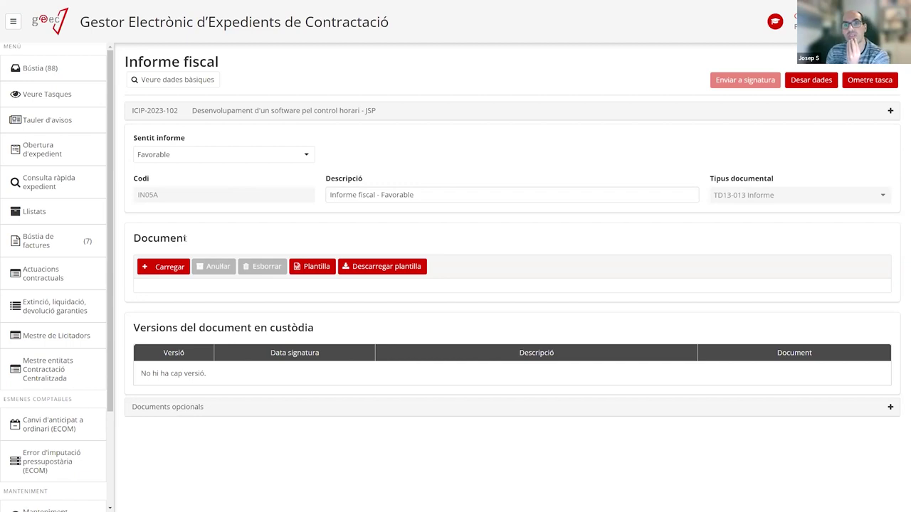
pyautogui.click(198, 158)
pyautogui.click(282, 135)
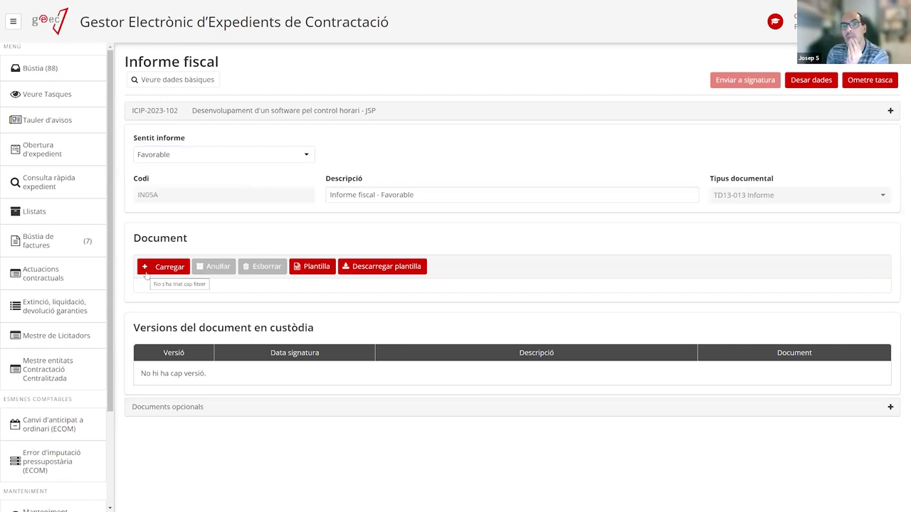
pyautogui.click(170, 268)
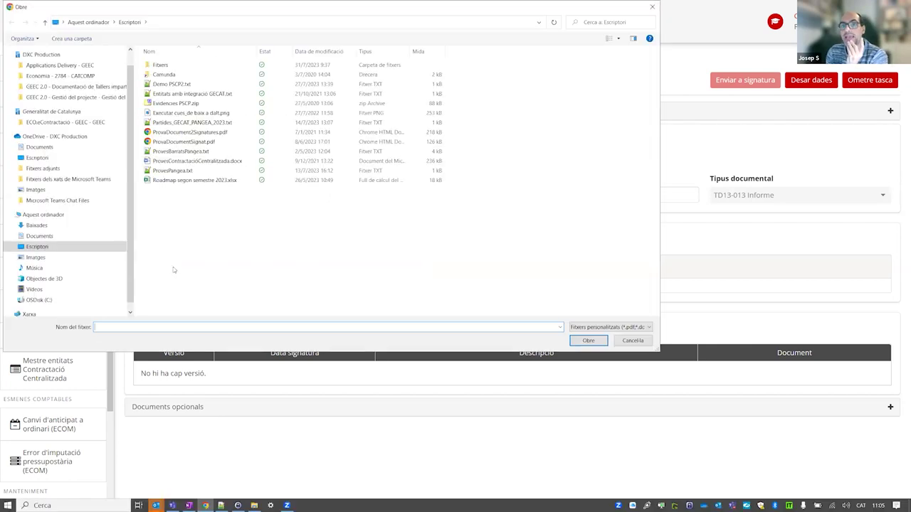
pyautogui.doubleClick(189, 142)
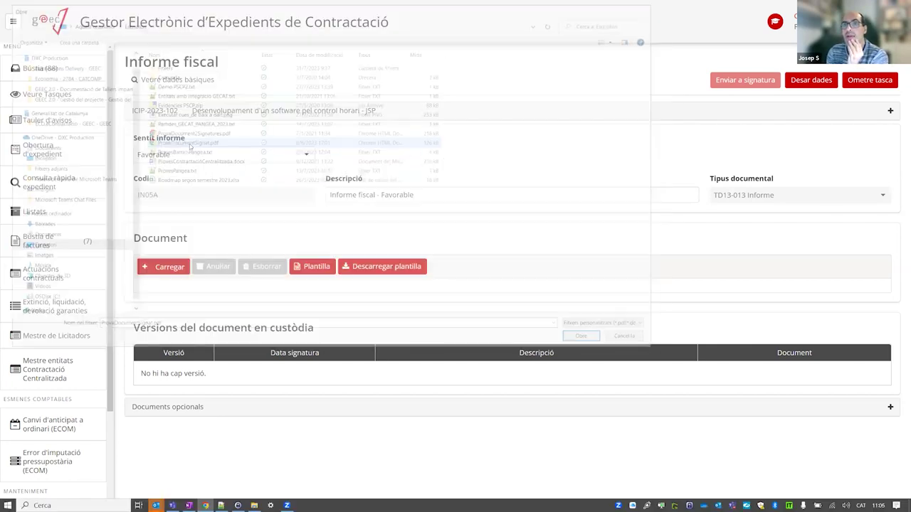
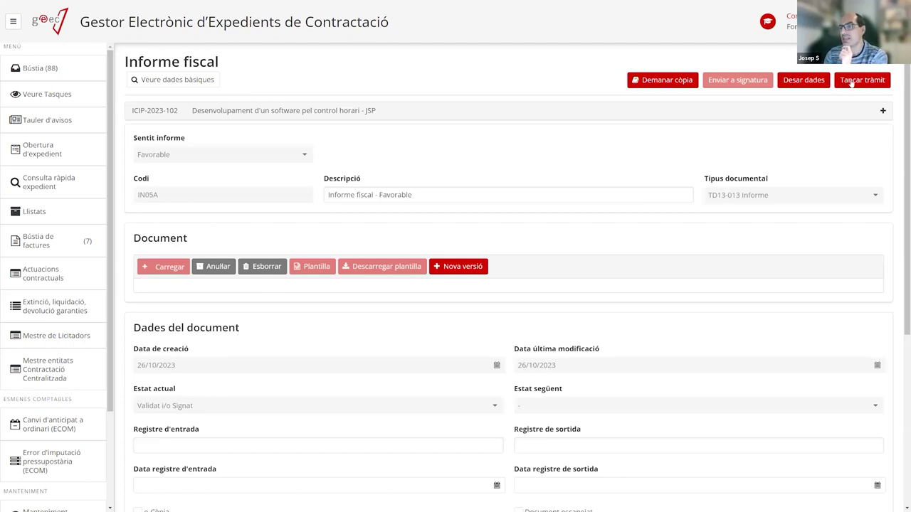
# Close the Informe fiscal task and open the pending Resolució d'aprovació task for ICIP-2023-102.
pyautogui.click(851, 84)
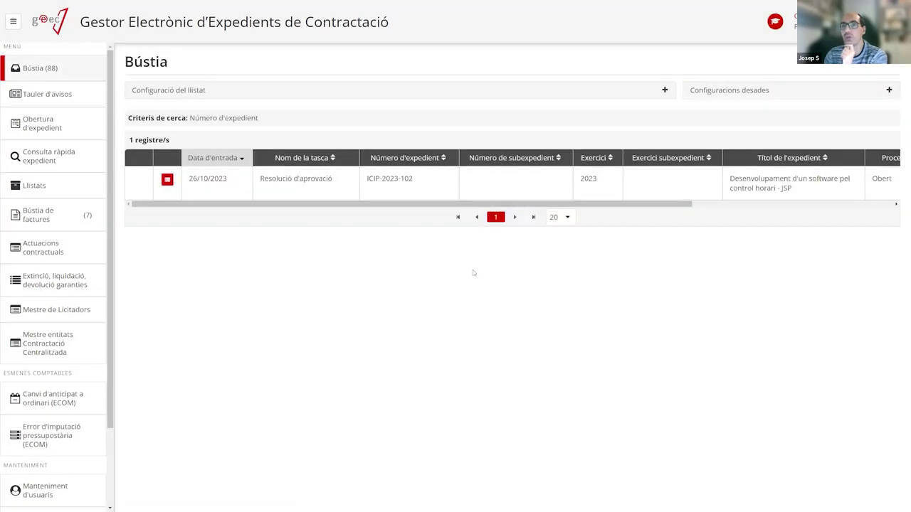
pyautogui.click(302, 187)
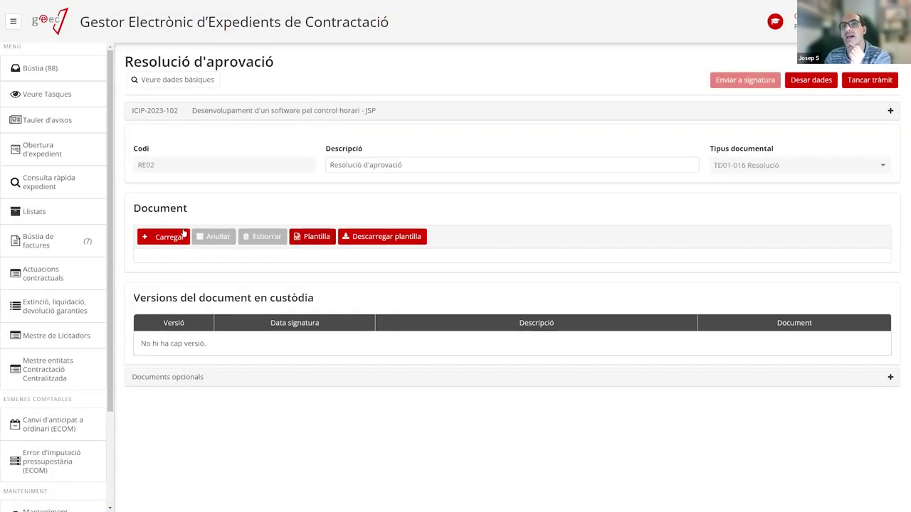
# Change the resolution's description to 'Resolució d'aprovació xxxxx' and save the data.
pyautogui.click(452, 166)
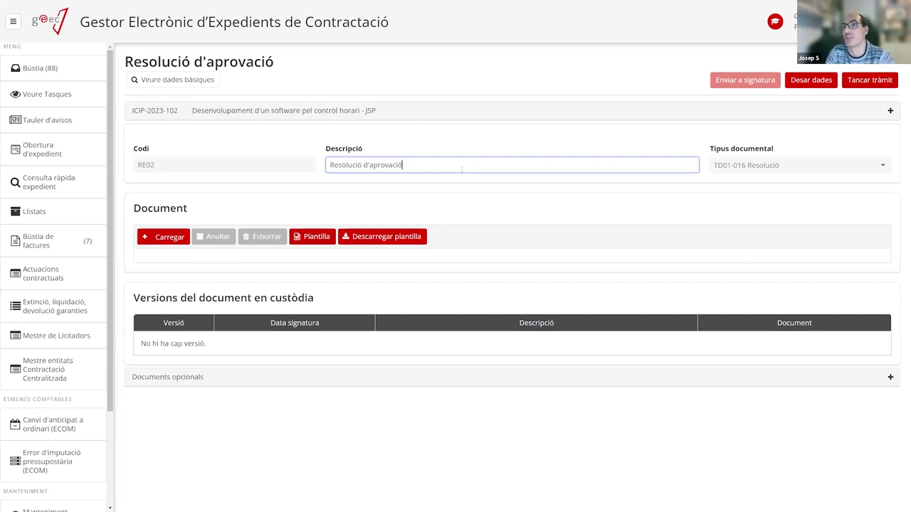
pyautogui.press('BackSpace')
pyautogui.press('BackSpace')
pyautogui.press('BackSpace')
pyautogui.press('BackSpace')
pyautogui.press('BackSpace')
pyautogui.press('BackSpace')
pyautogui.press('BackSpace')
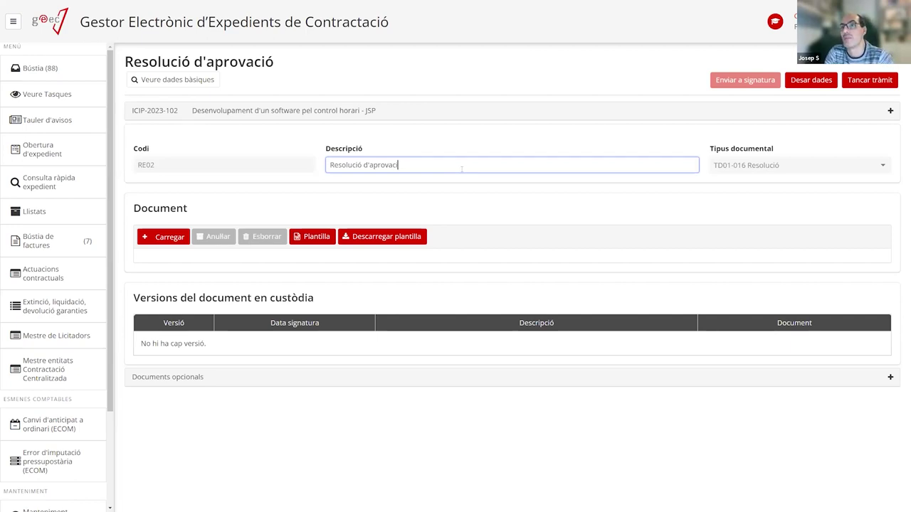
pyautogui.press('BackSpace')
pyautogui.press('BackSpace')
pyautogui.press('BackSpace')
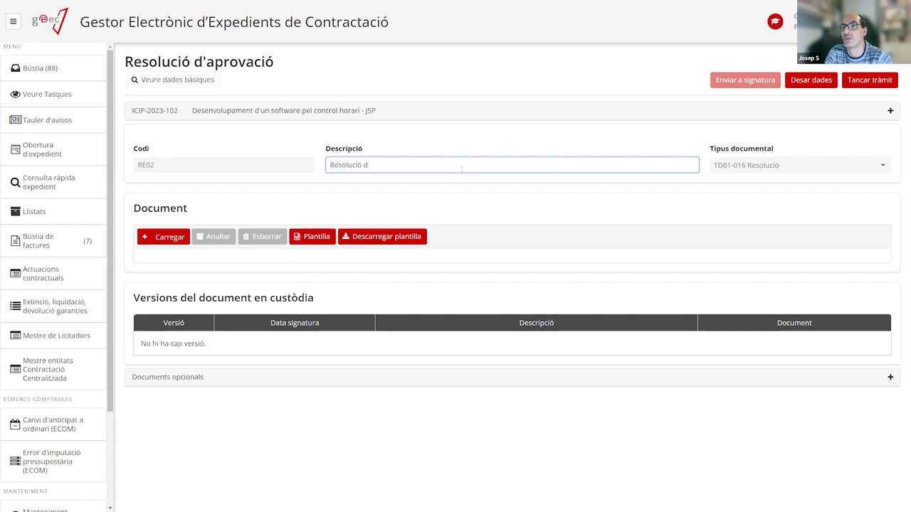
pyautogui.write("'aprov")
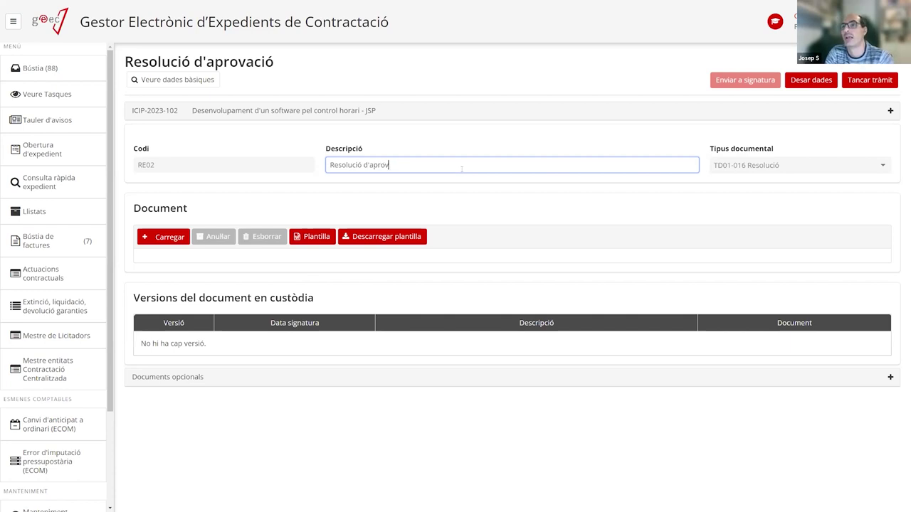
pyautogui.write('ació xxxxx')
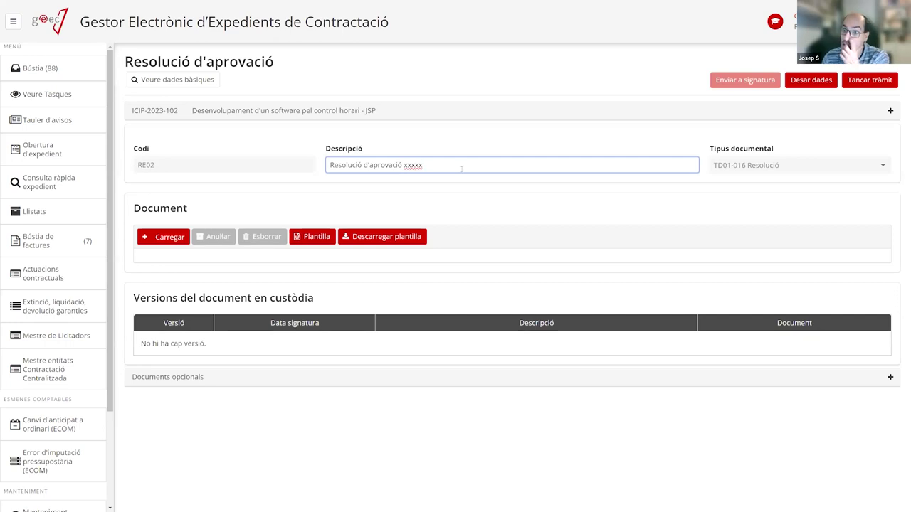
pyautogui.click(794, 82)
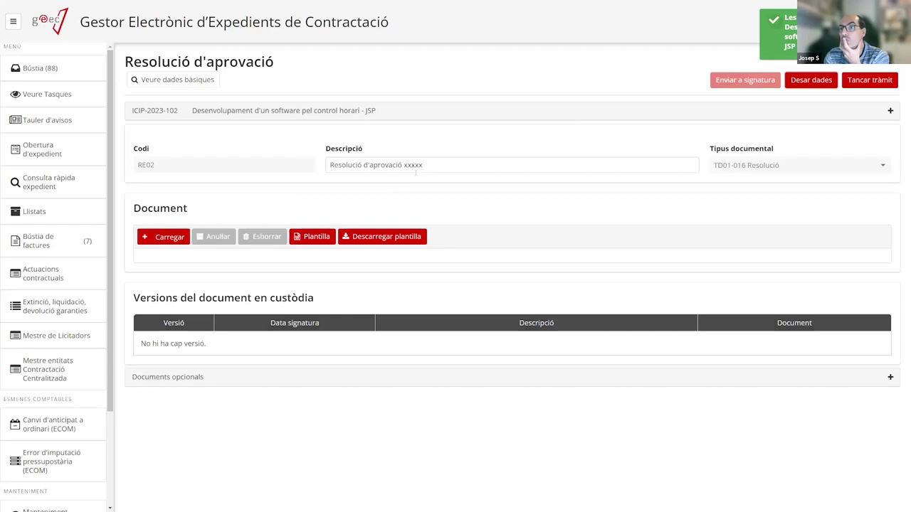
# Upload ProvaDocumentSignat.pdf as the resolution document, close the task and view the processing tree.
pyautogui.click(164, 236)
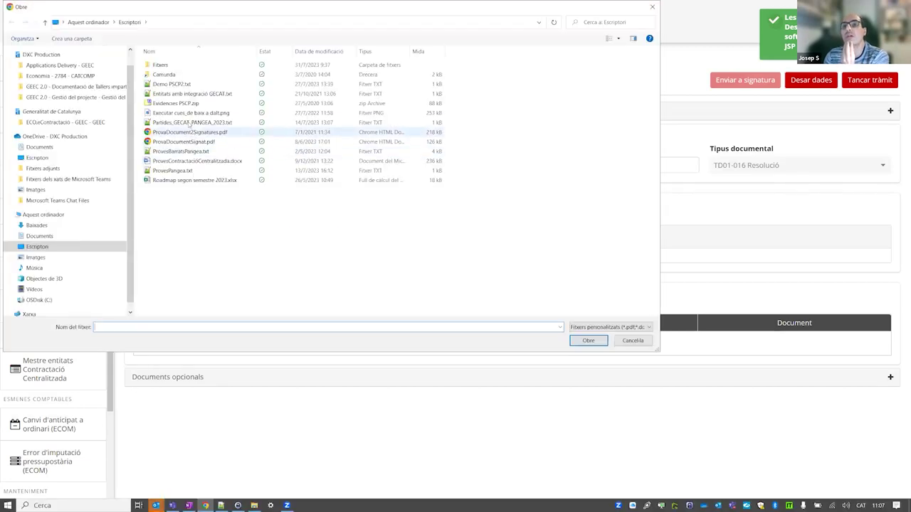
pyautogui.doubleClick(213, 143)
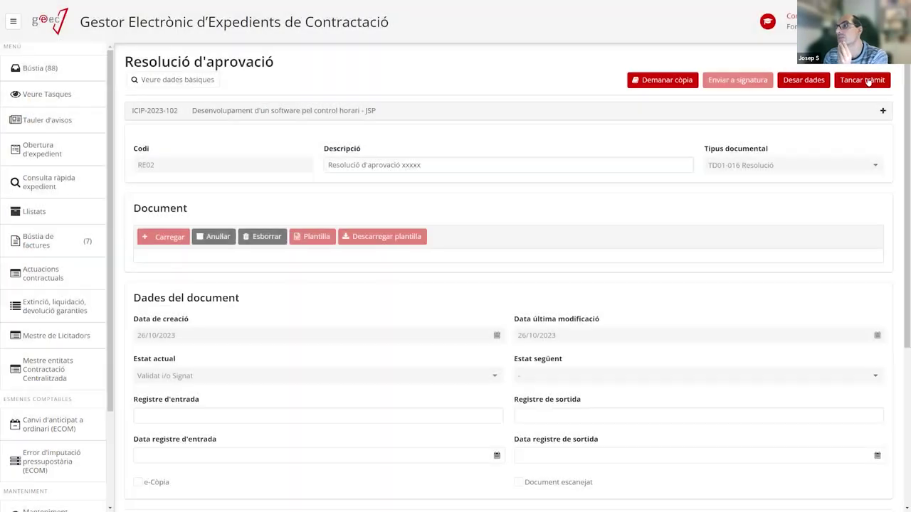
pyautogui.click(868, 80)
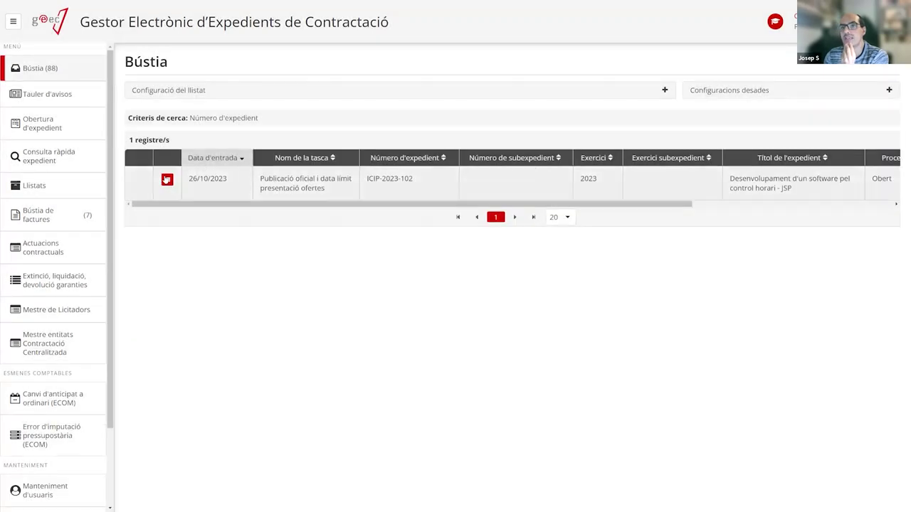
pyautogui.click(163, 178)
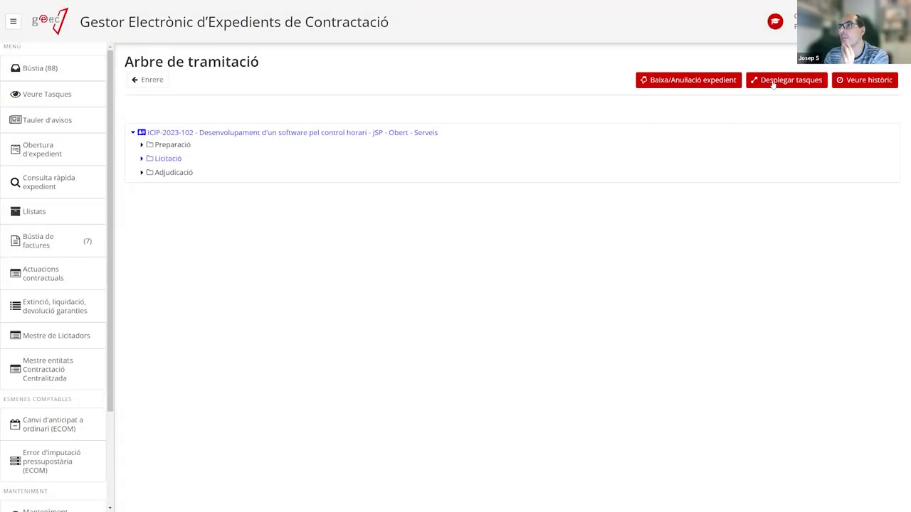
pyautogui.click(772, 84)
pyautogui.click(554, 304)
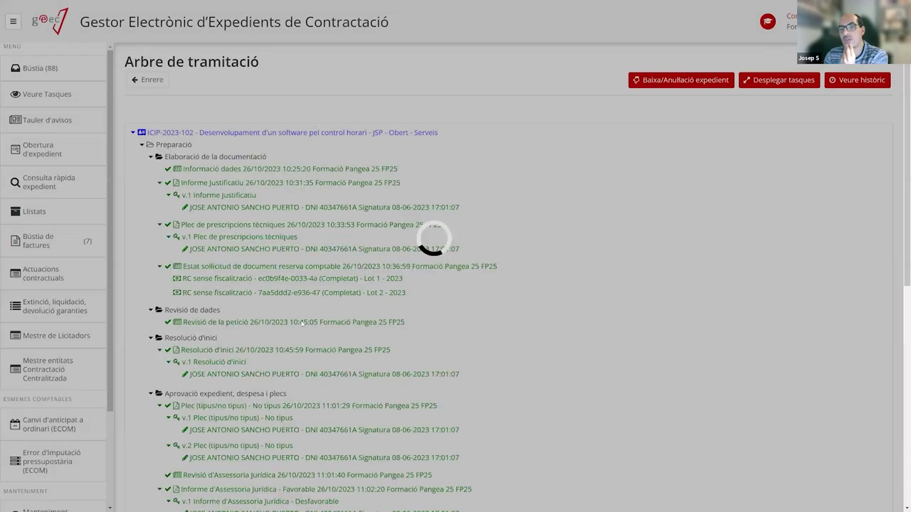
pyautogui.scroll(-6, 303, 322)
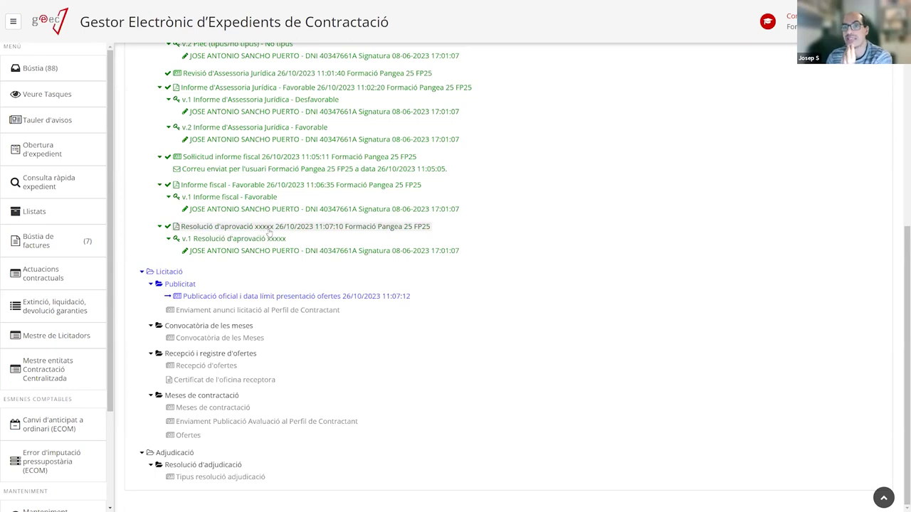
pyautogui.scroll(4, 267, 260)
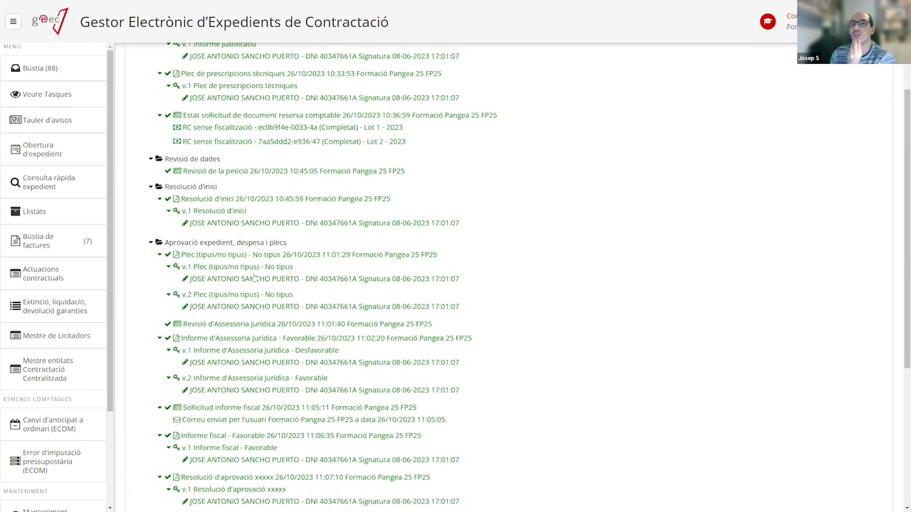
pyautogui.scroll(3, 254, 277)
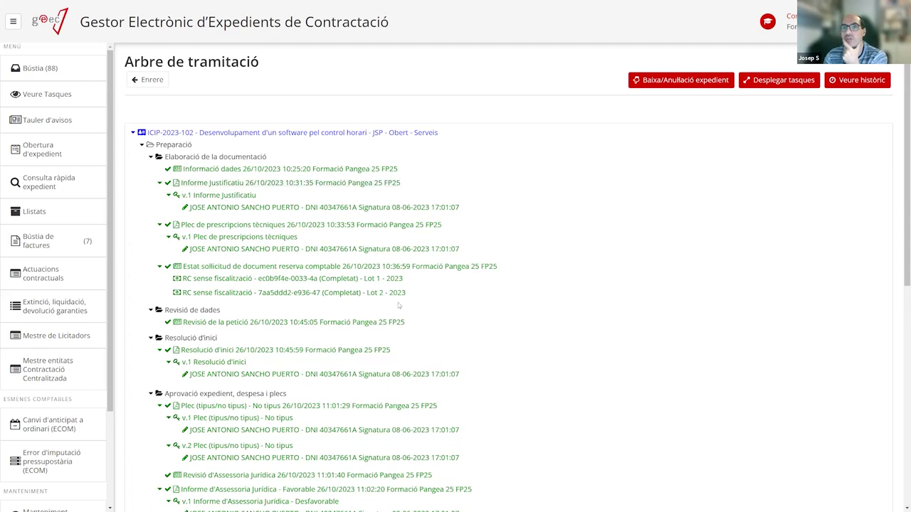
pyautogui.scroll(-6, 398, 306)
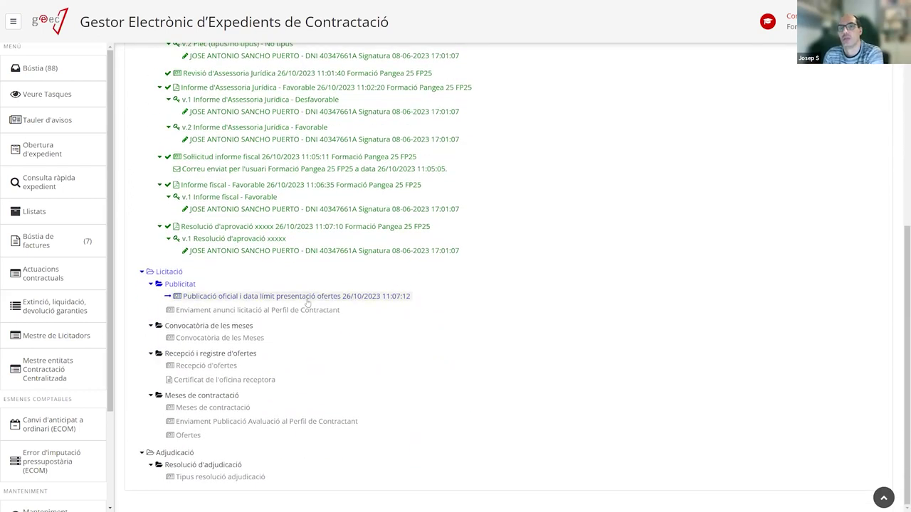
pyautogui.scroll(1, 307, 303)
pyautogui.scroll(5, 140, 123)
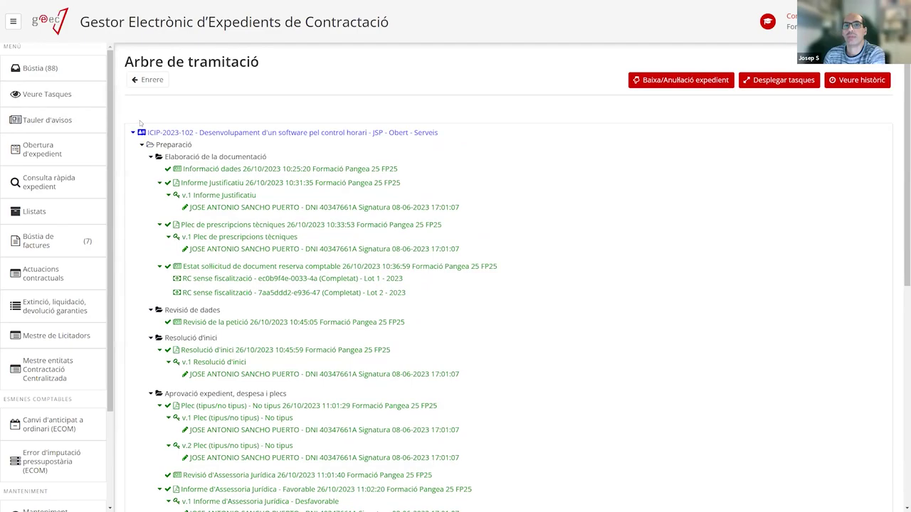
pyautogui.click(40, 67)
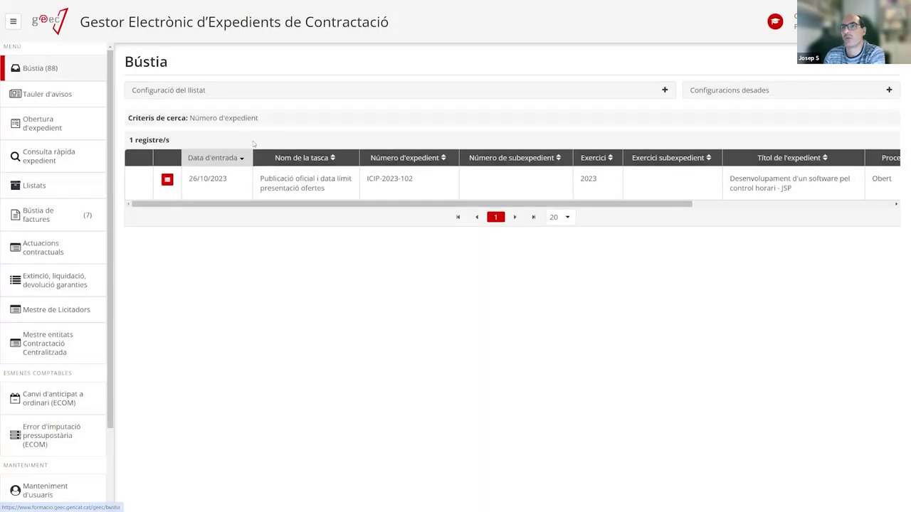
# Open the Publicació oficial i data límit presentació ofertes task on its 2. Publicacions tab.
pyautogui.click(281, 187)
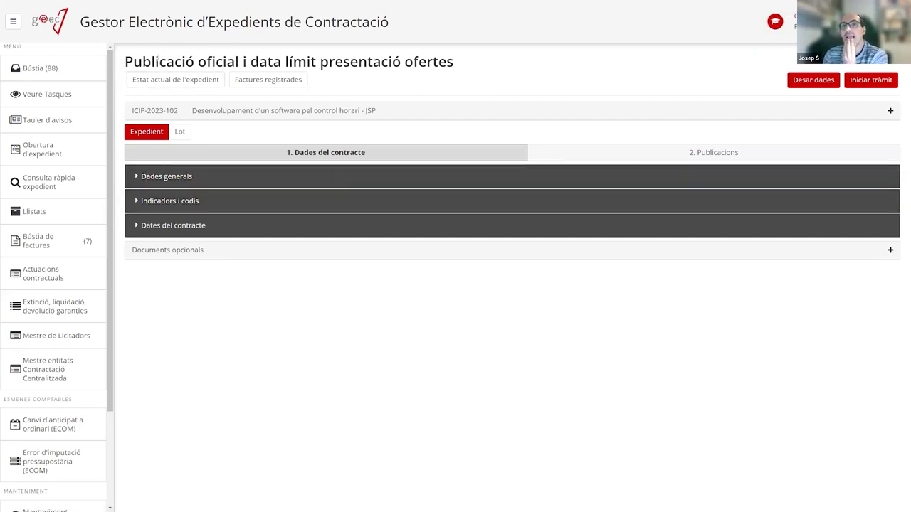
pyautogui.moveTo(133, 62); pyautogui.dragTo(239, 61)
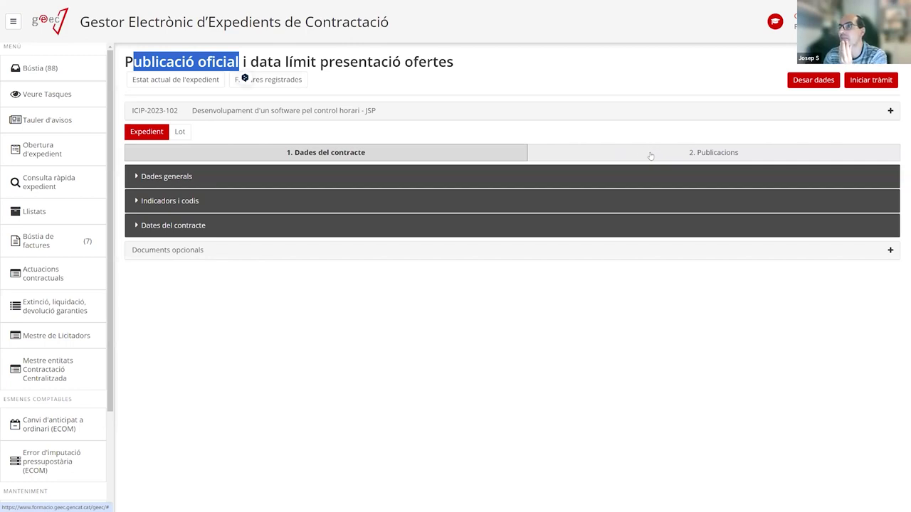
pyautogui.click(649, 154)
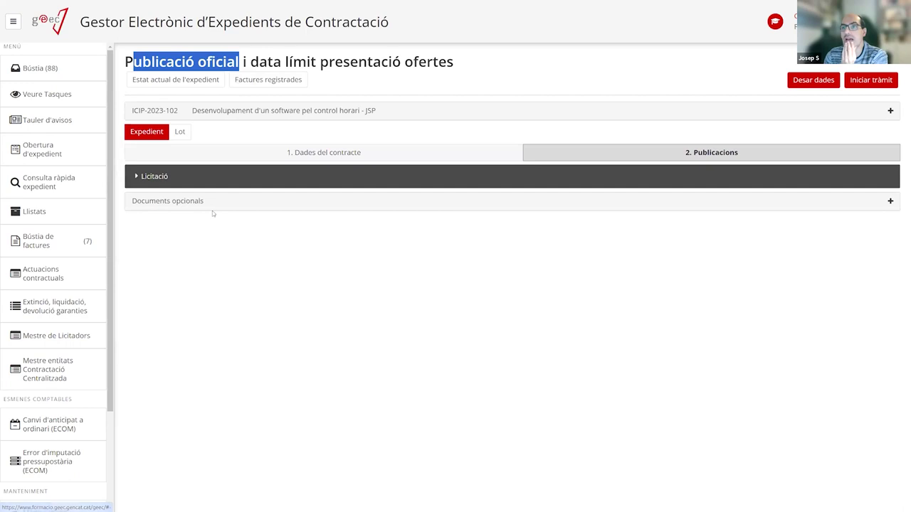
# Review the Licitació BOE, DOGC and DOUE link and date fields, then save the publication data.
pyautogui.click(145, 178)
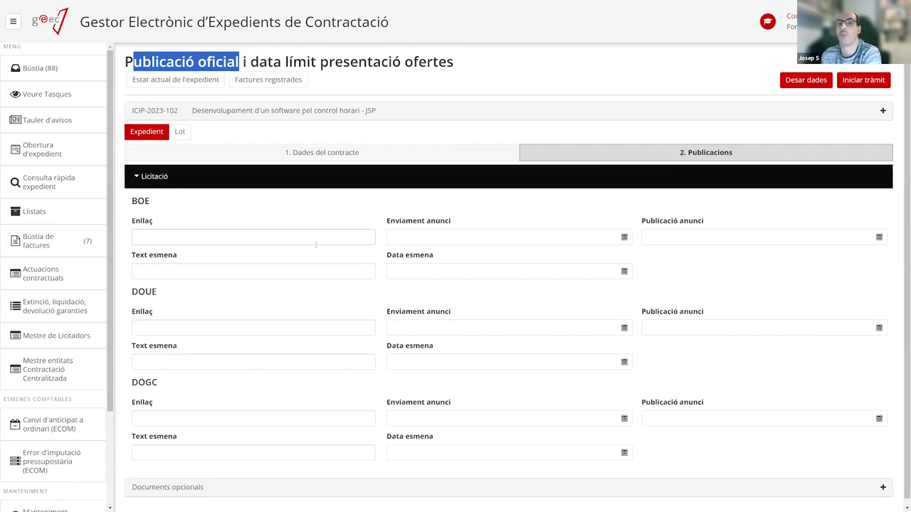
pyautogui.click(185, 238)
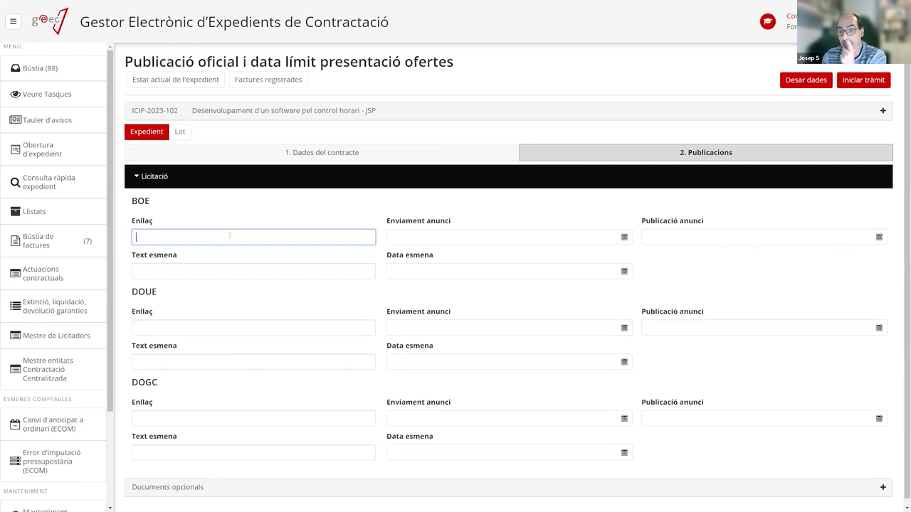
pyautogui.click(434, 237)
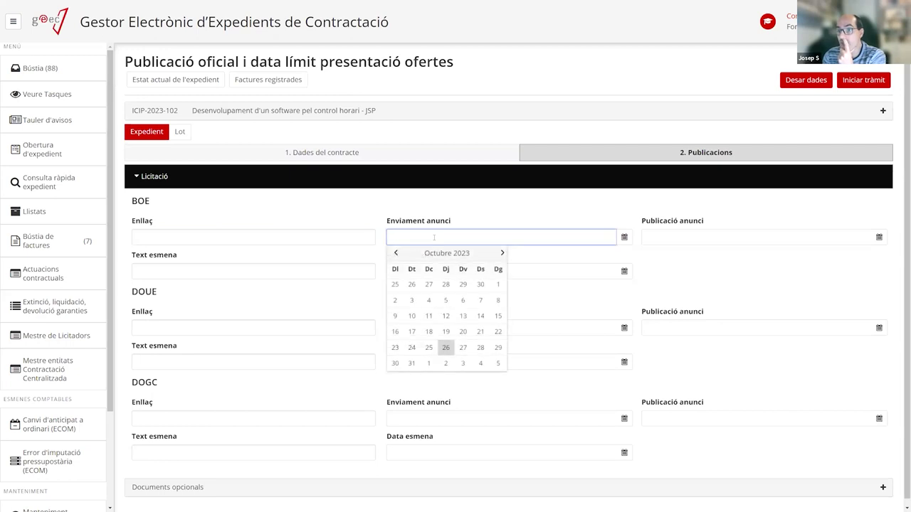
pyautogui.click(685, 237)
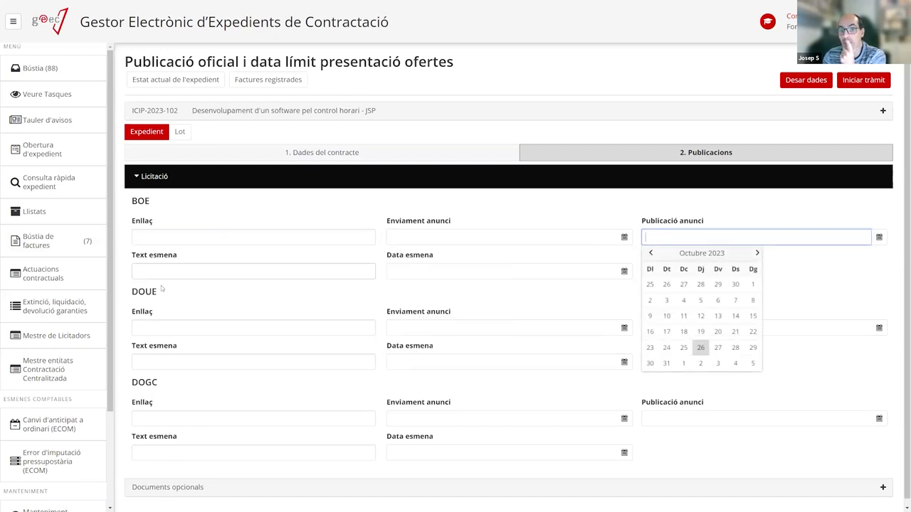
pyautogui.click(214, 420)
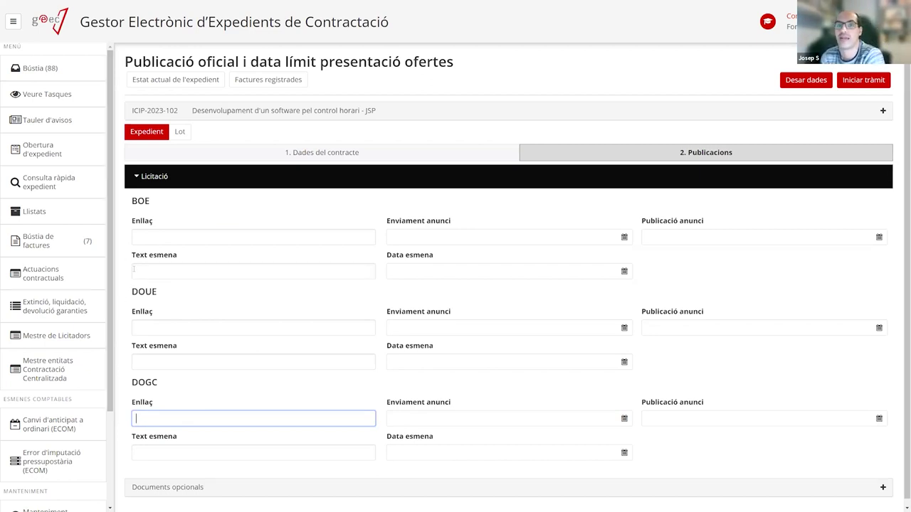
pyautogui.click(338, 332)
pyautogui.click(750, 328)
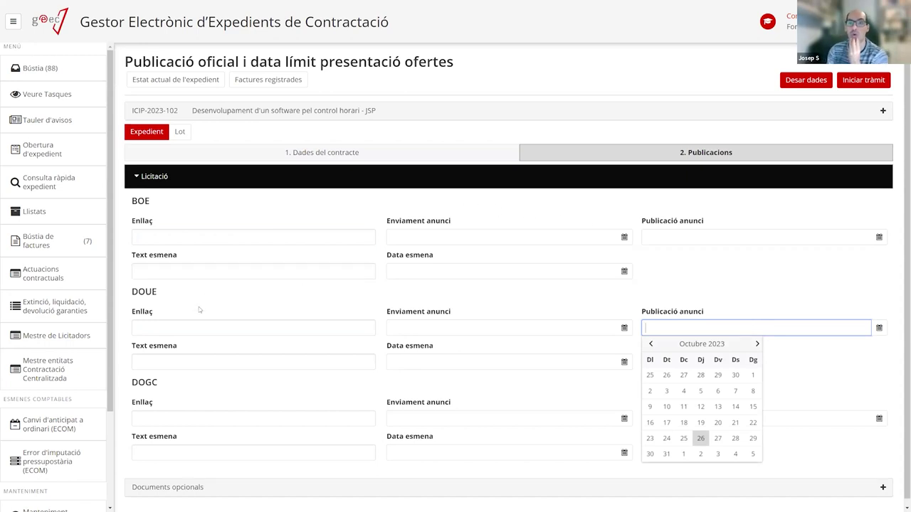
pyautogui.click(237, 325)
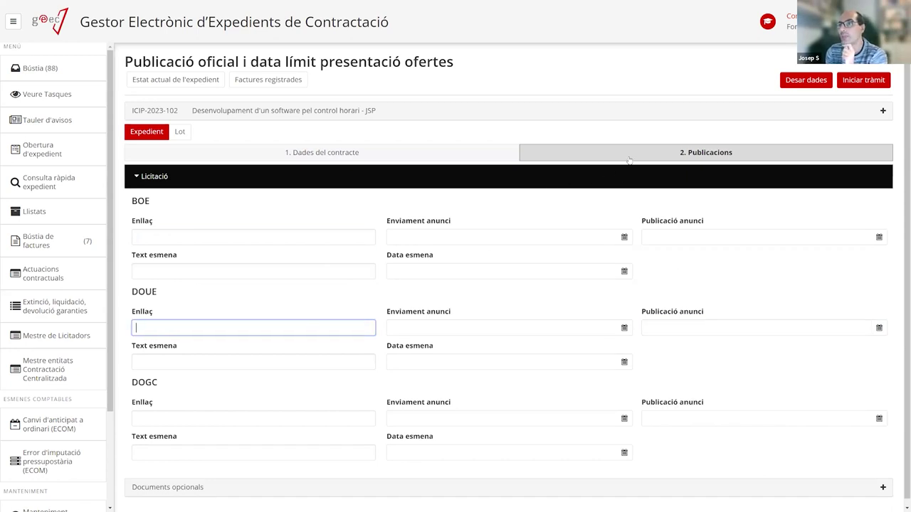
pyautogui.moveTo(126, 62); pyautogui.dragTo(242, 63)
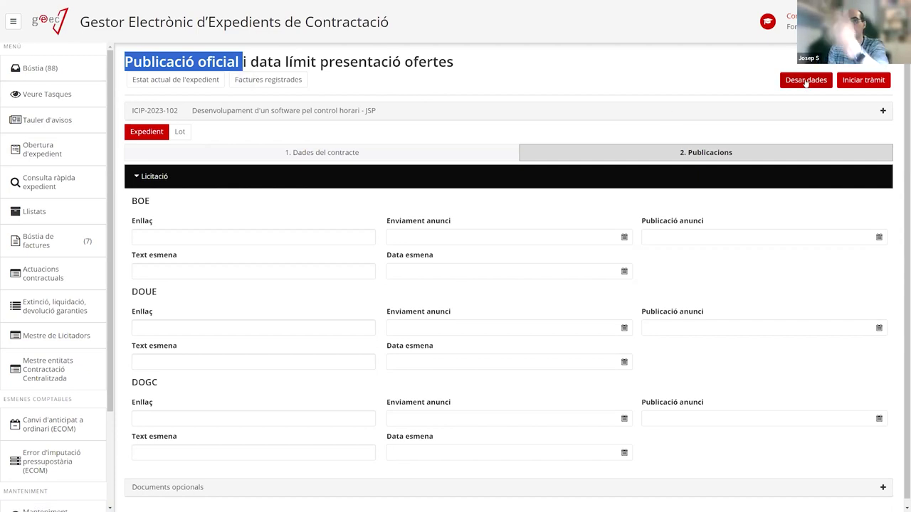
pyautogui.click(806, 80)
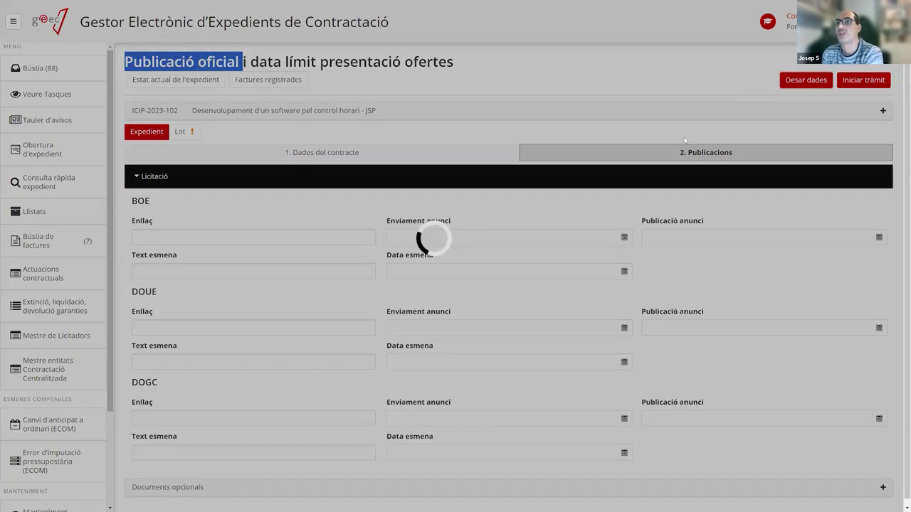
# Switch to lot 1's data and expand its Dades execució section.
pyautogui.click(188, 136)
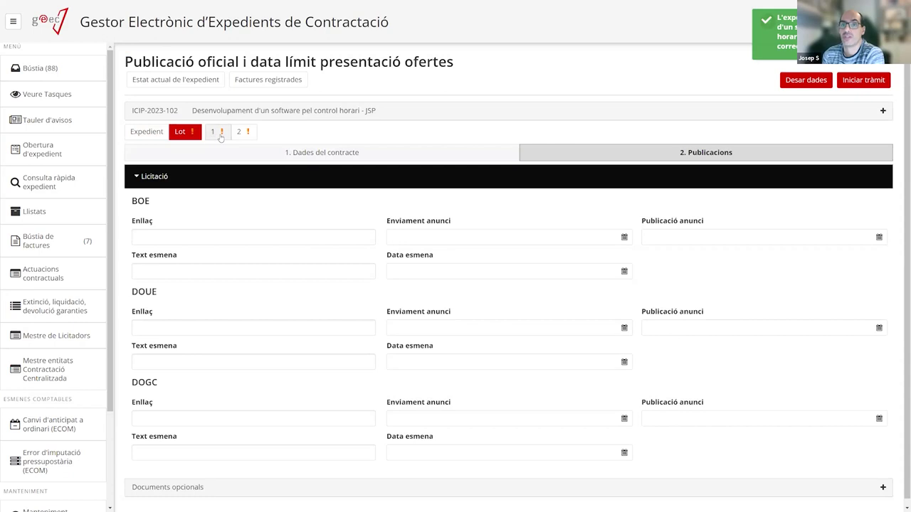
pyautogui.click(215, 135)
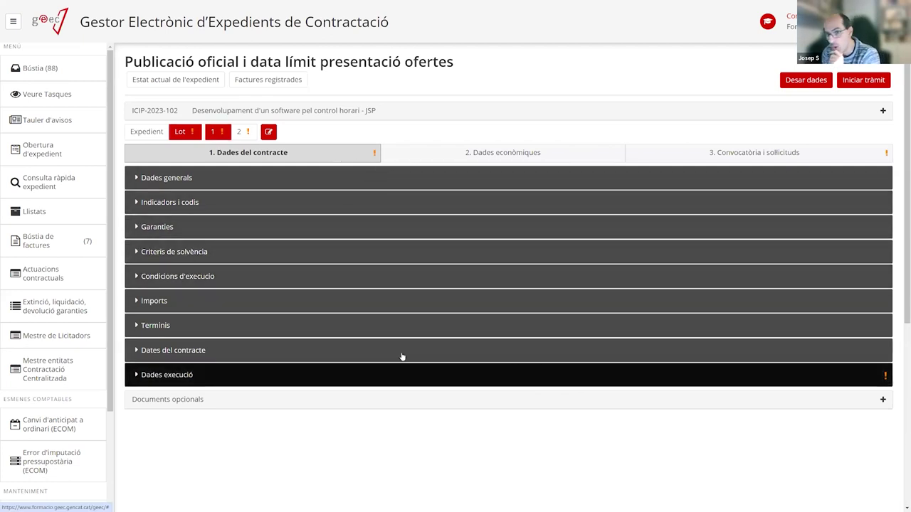
pyautogui.click(149, 374)
pyautogui.scroll(-1, 190, 348)
pyautogui.scroll(-3, 191, 346)
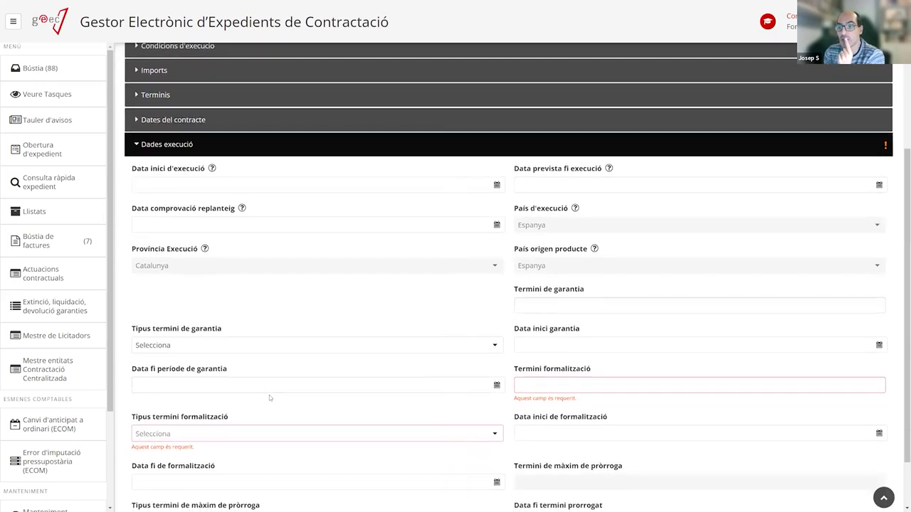
pyautogui.scroll(3, 273, 390)
pyautogui.scroll(-5, 270, 341)
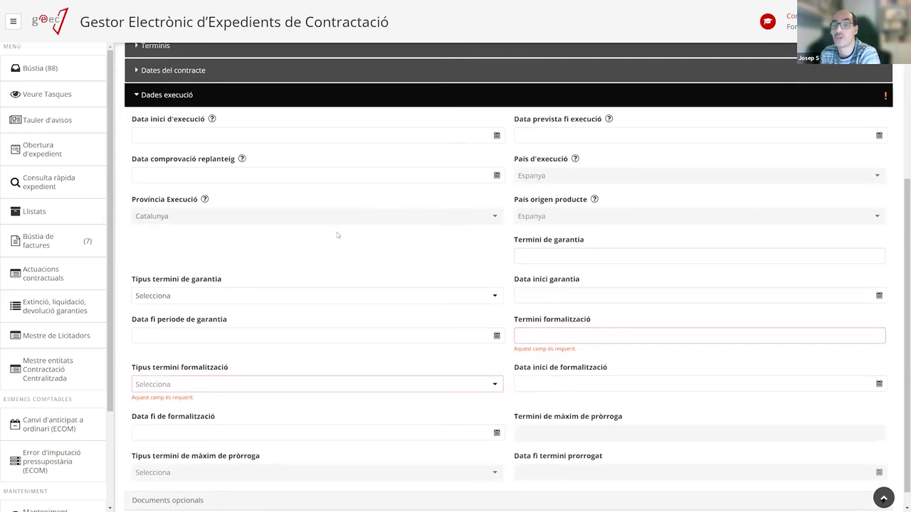
pyautogui.scroll(5, 336, 232)
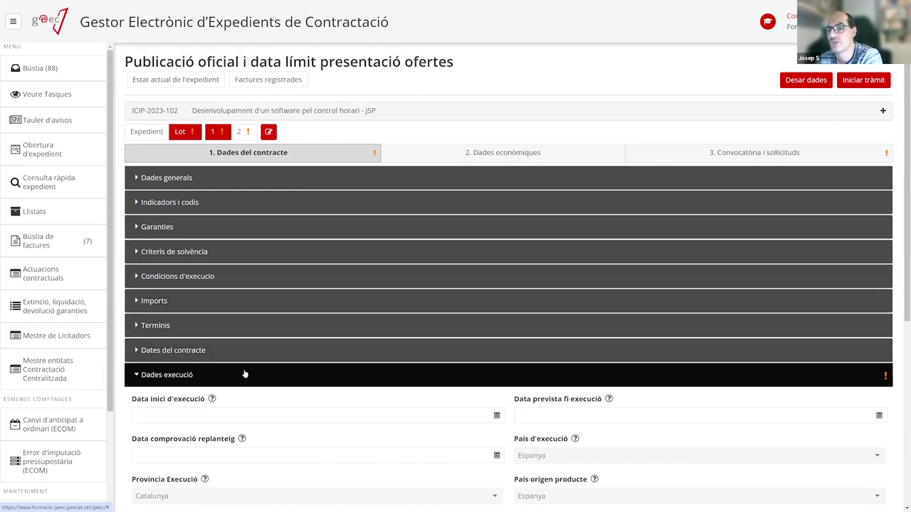
pyautogui.click(244, 375)
pyautogui.click(360, 372)
pyautogui.scroll(-4, 430, 366)
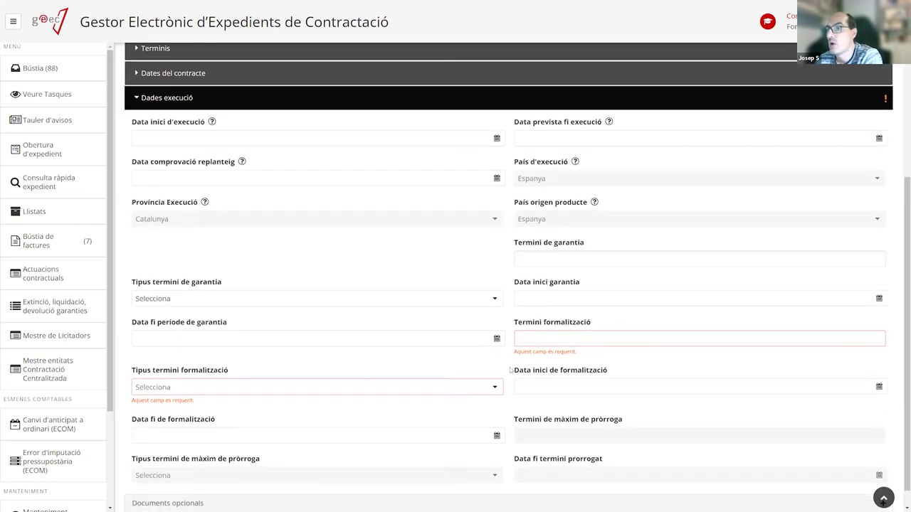
# Enter Termini formalització 15 for lot 1 and bring up its Convocatòria i sol·licituds form.
pyautogui.click(550, 337)
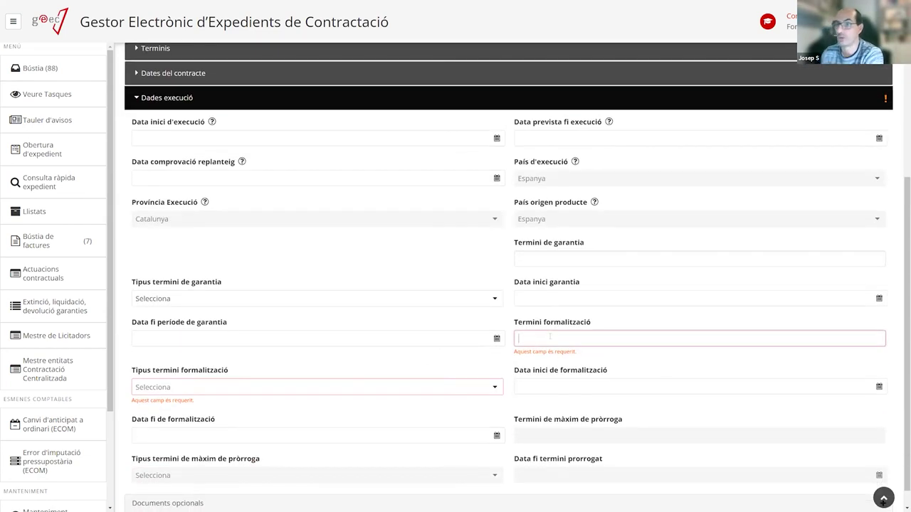
pyautogui.write('15')
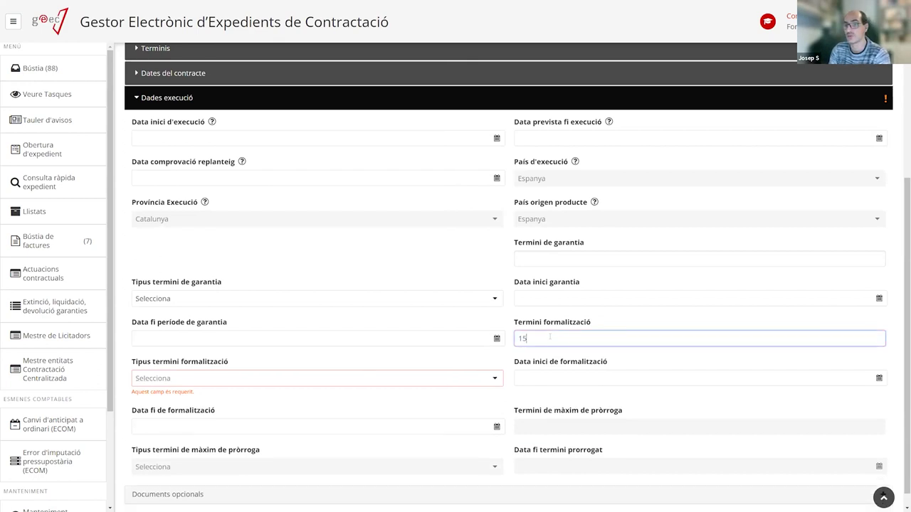
pyautogui.click(222, 378)
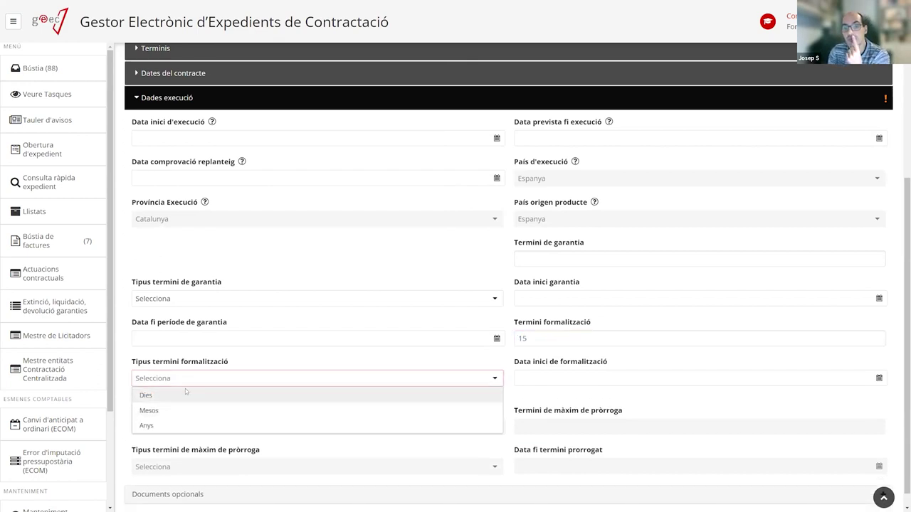
pyautogui.scroll(3, 235, 362)
pyautogui.scroll(2, 235, 362)
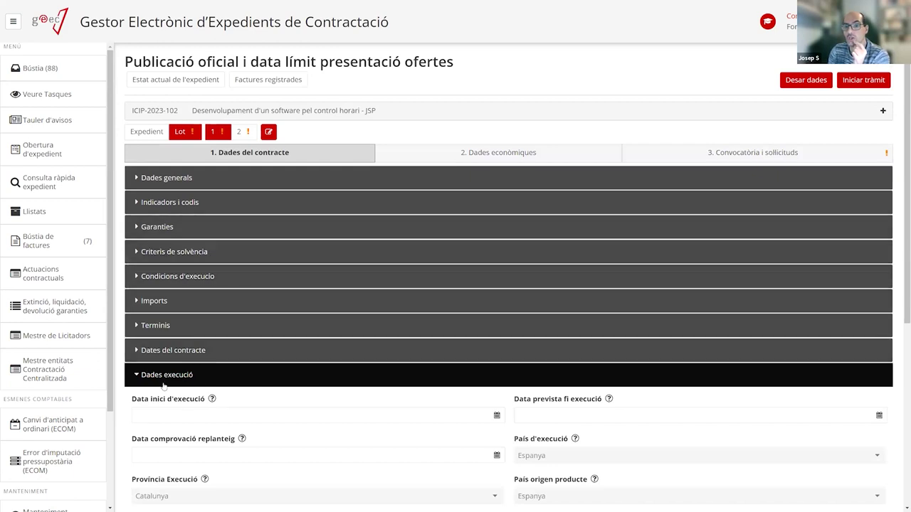
pyautogui.click(143, 375)
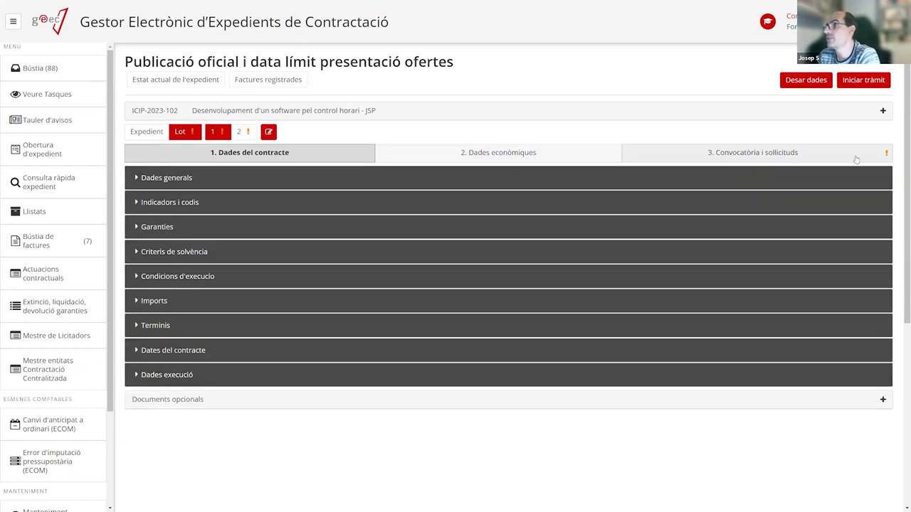
pyautogui.moveTo(251, 62); pyautogui.dragTo(478, 66)
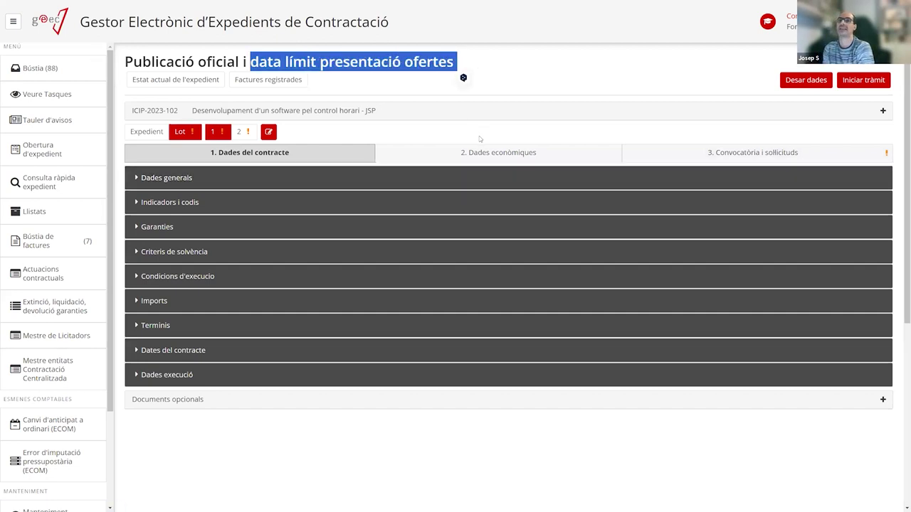
pyautogui.click(661, 153)
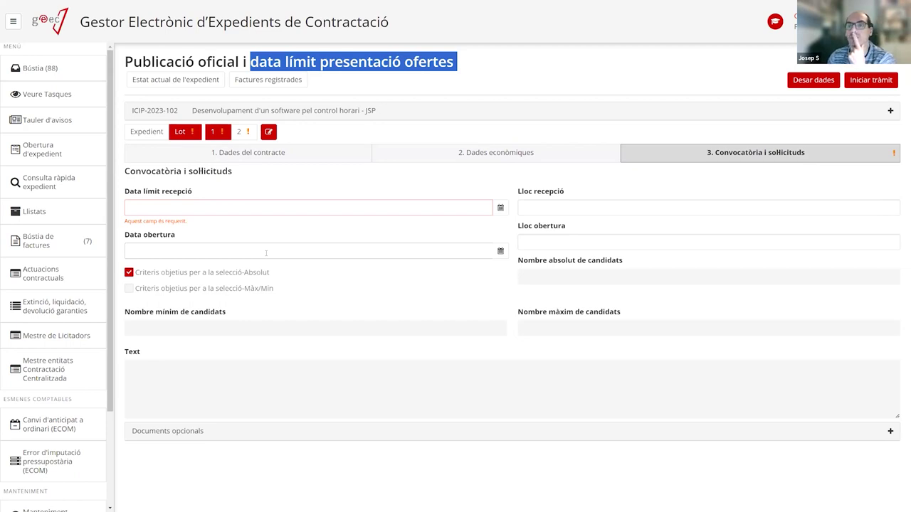
# Set Data límit recepció to 26/10/2023 for lot 1 and lot 2.
pyautogui.click(207, 208)
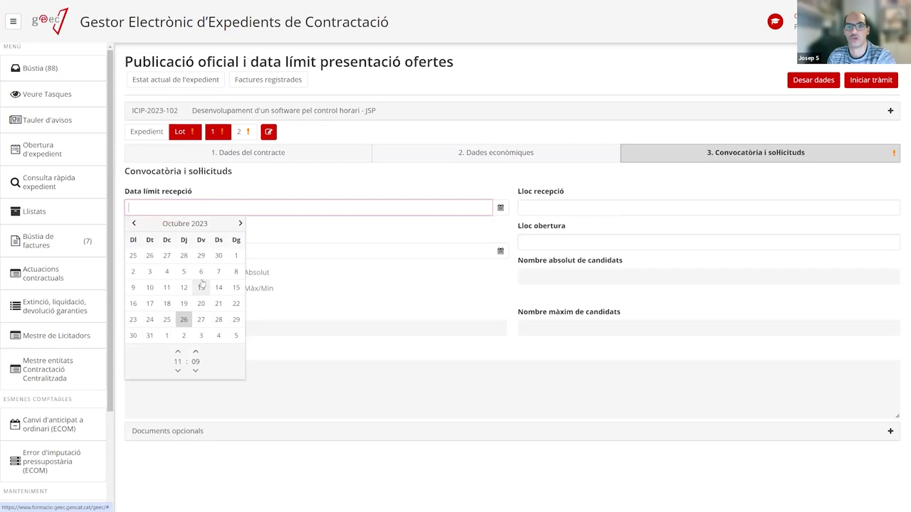
pyautogui.click(185, 320)
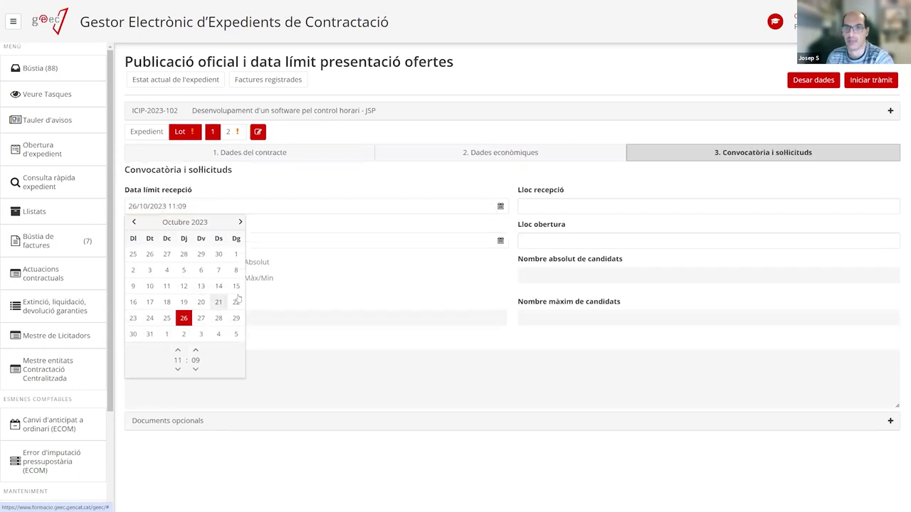
pyautogui.click(321, 186)
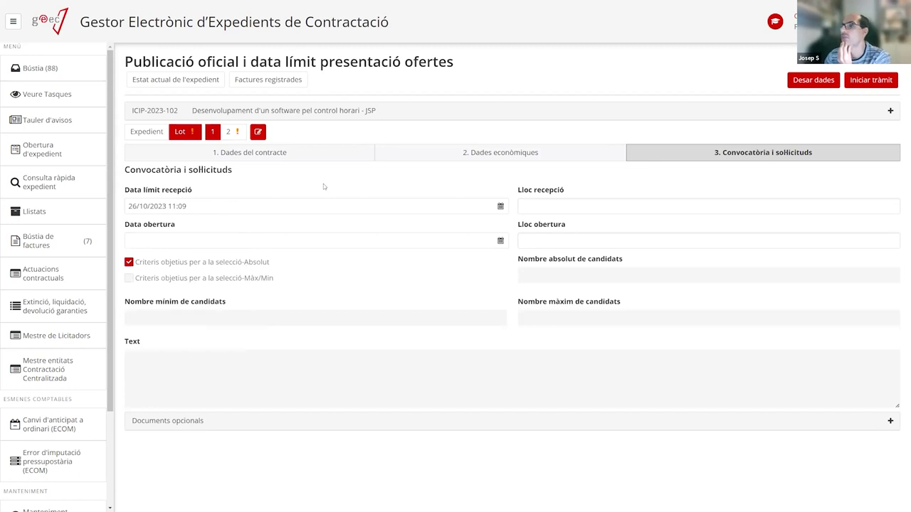
pyautogui.click(229, 132)
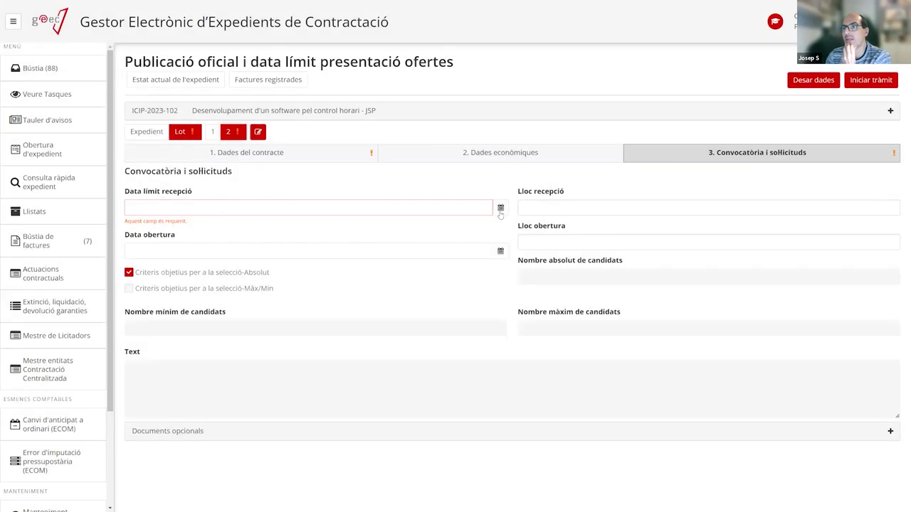
pyautogui.click(500, 210)
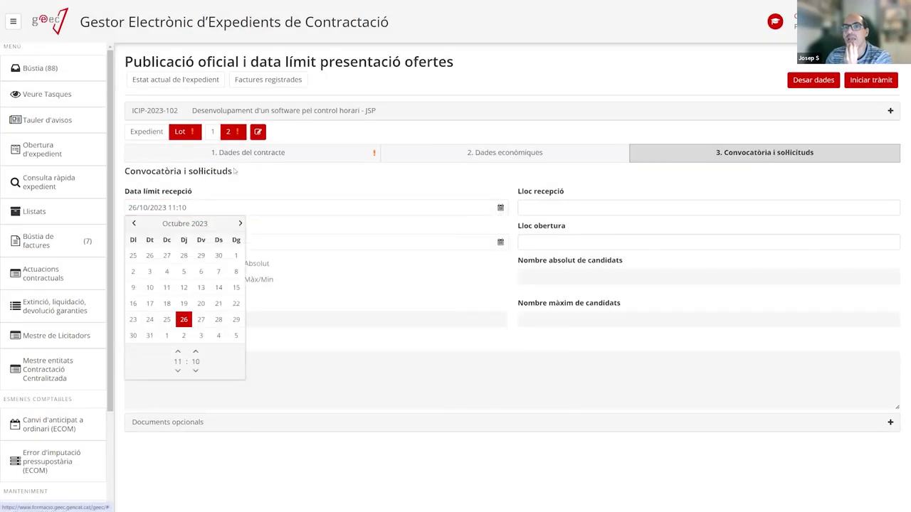
# Give lot 2 a Termini formalització of 15 with type Dies in Dades execució.
pyautogui.click(235, 153)
pyautogui.click(659, 378)
pyautogui.scroll(-1, 587, 388)
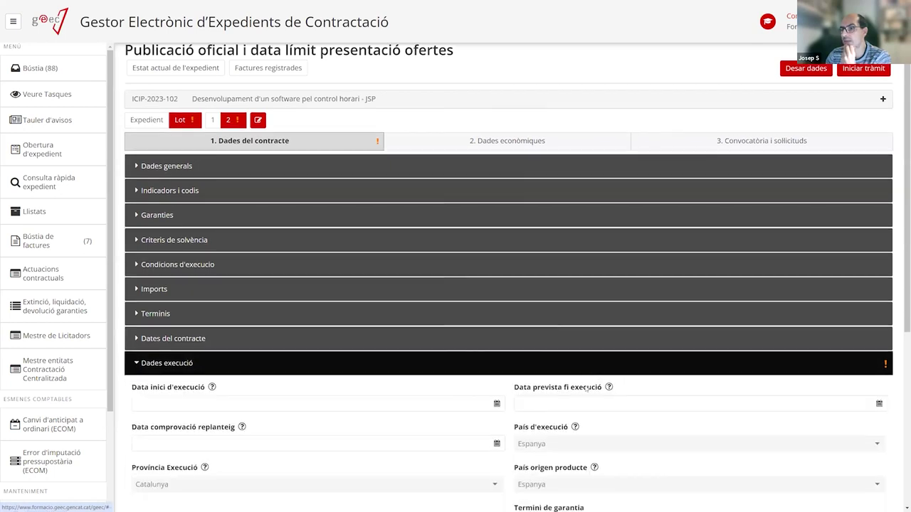
pyautogui.scroll(-4, 588, 388)
pyautogui.click(555, 352)
pyautogui.write('1')
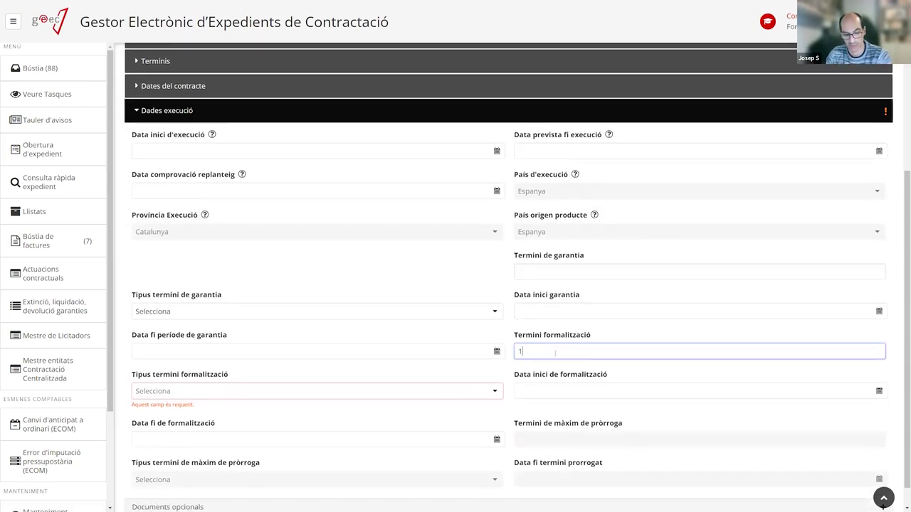
pyautogui.write('5')
pyautogui.click(210, 391)
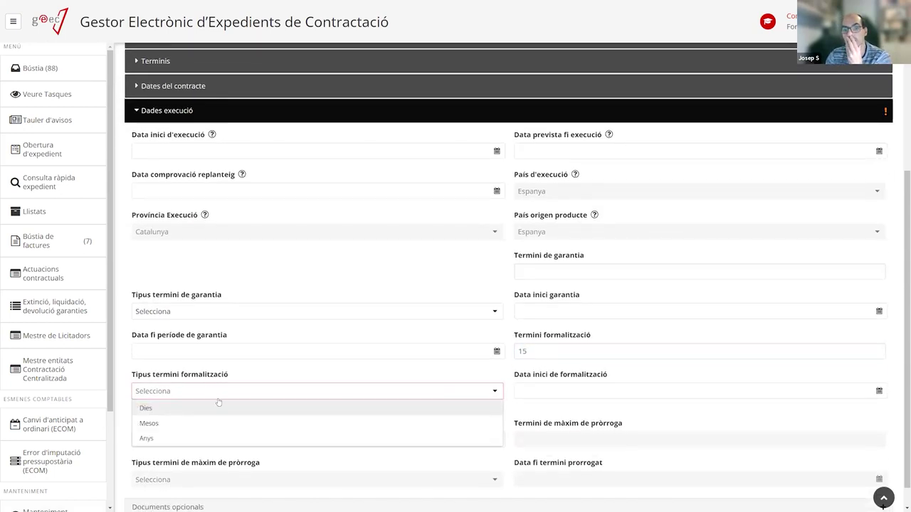
pyautogui.click(178, 407)
pyautogui.scroll(5, 307, 368)
pyautogui.click(158, 375)
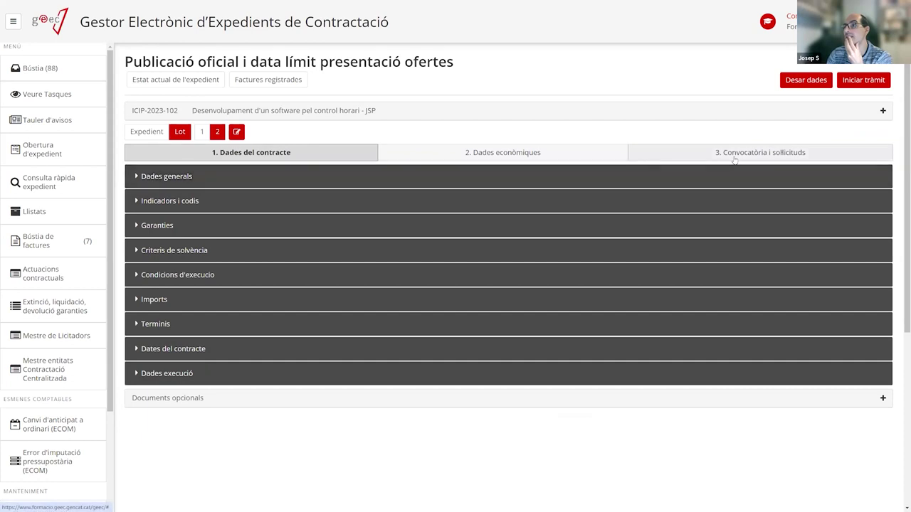
# Check the expedient's Licitació publications, save its Dades del contracte and start the publication procedure.
pyautogui.click(146, 131)
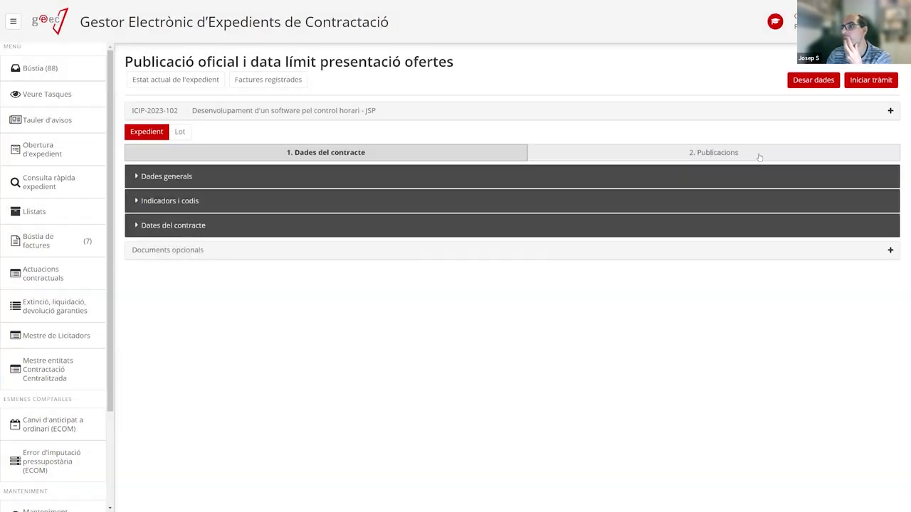
pyautogui.click(715, 155)
pyautogui.click(187, 178)
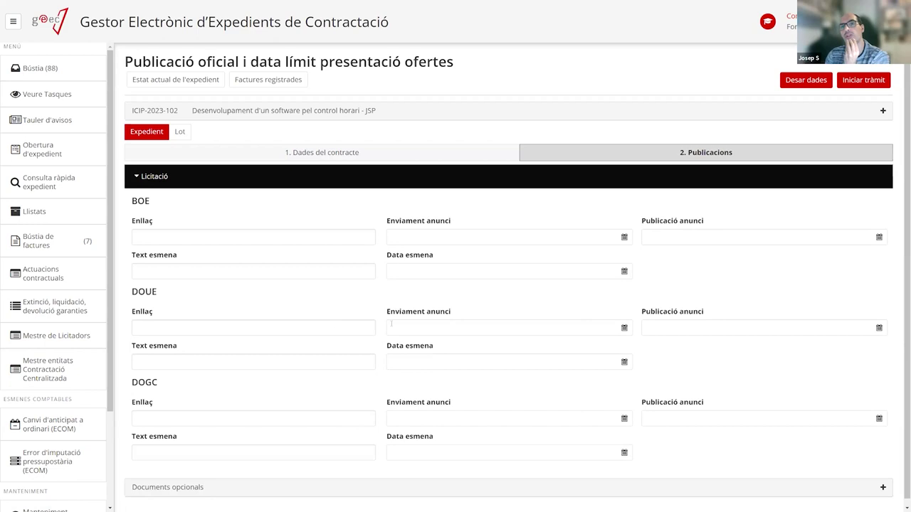
pyautogui.moveTo(259, 62); pyautogui.dragTo(473, 65)
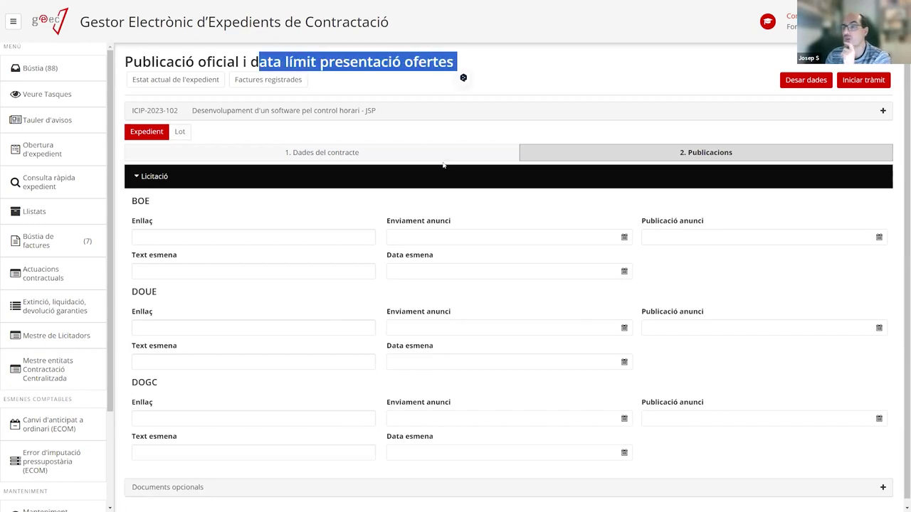
pyautogui.click(416, 161)
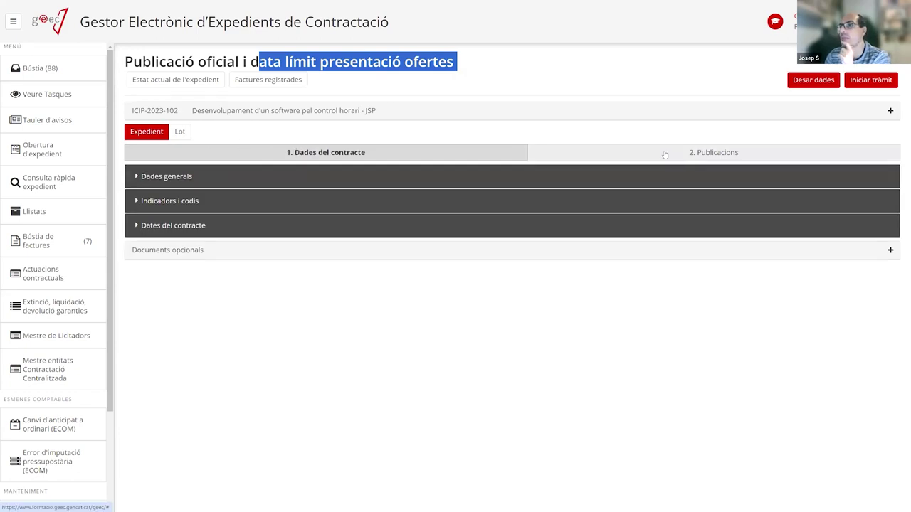
pyautogui.click(818, 81)
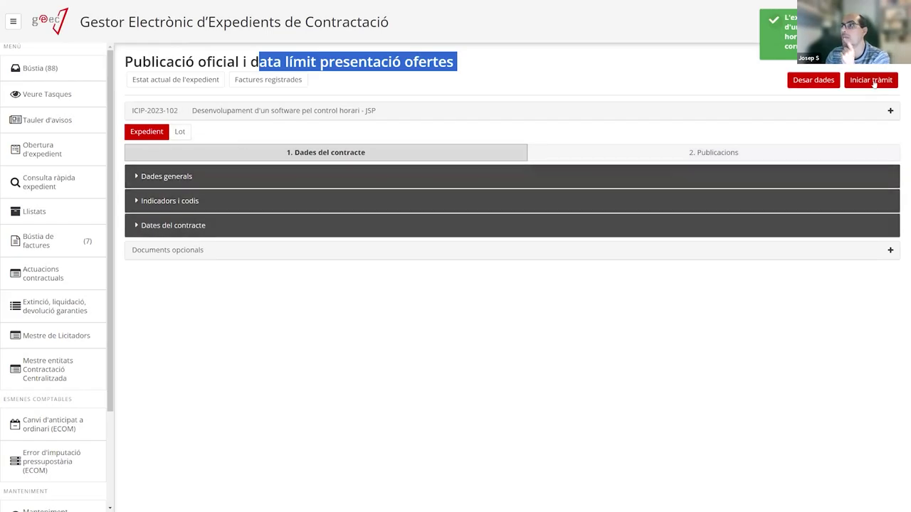
pyautogui.click(871, 80)
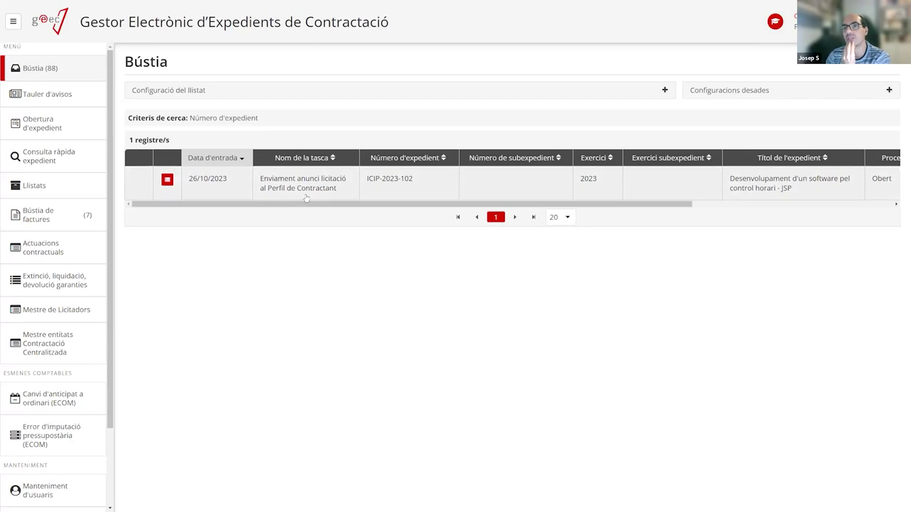
# Open the Enviament anunci licitació al Perfil de Contractant task for ICIP-2023-102.
pyautogui.click(299, 187)
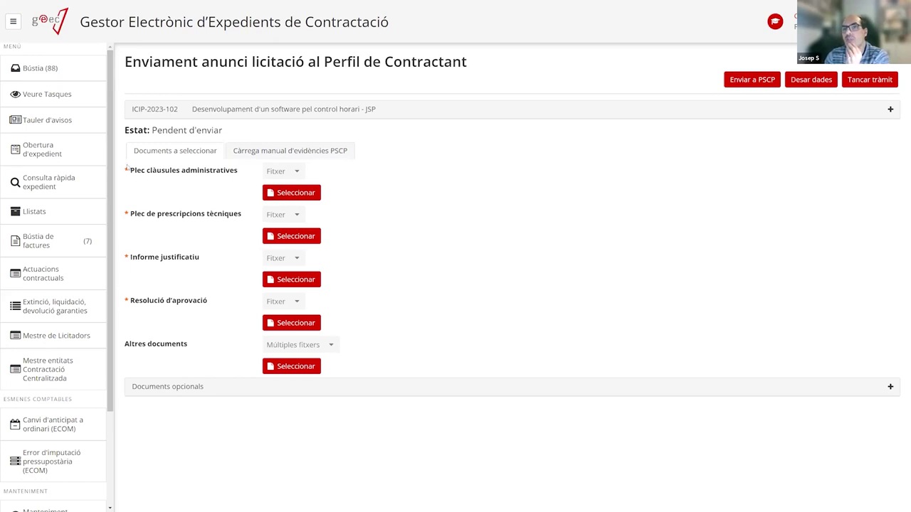
# Assign PC03 as the administrative clauses and PC01 as the technical specifications document.
pyautogui.click(279, 193)
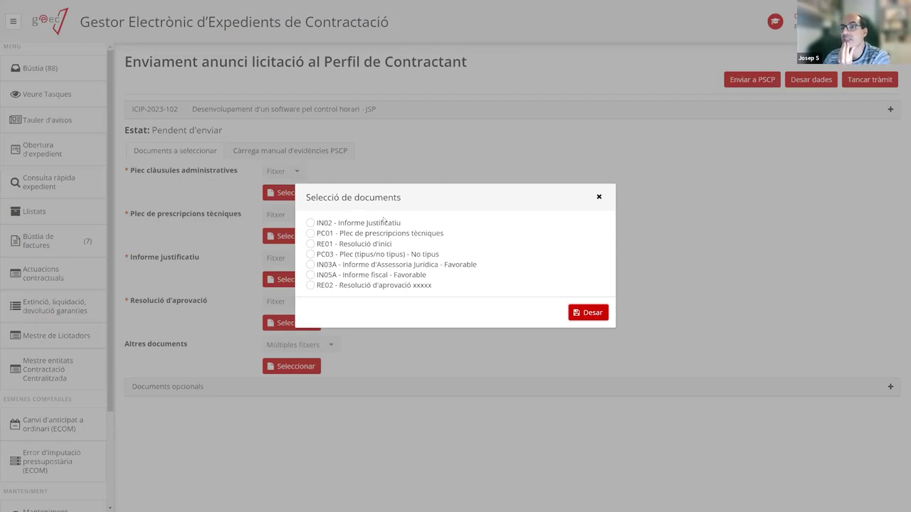
pyautogui.click(370, 237)
pyautogui.click(365, 256)
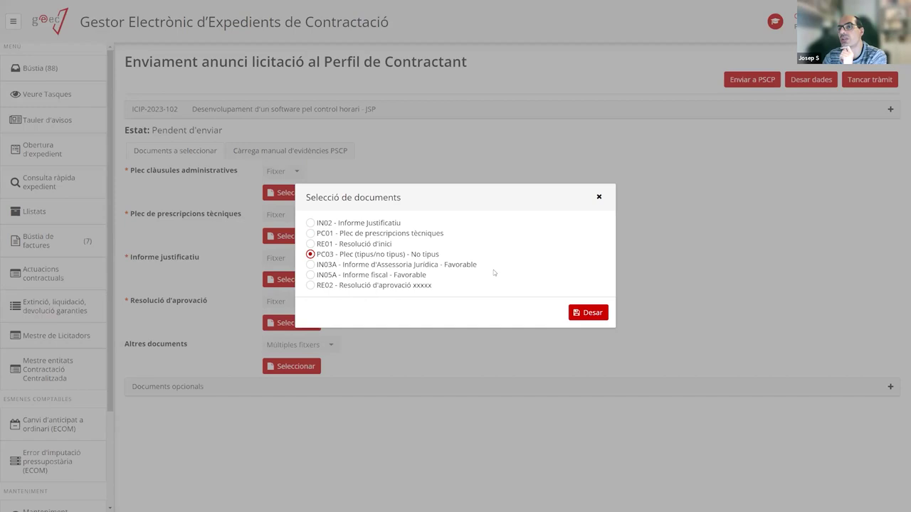
pyautogui.click(585, 314)
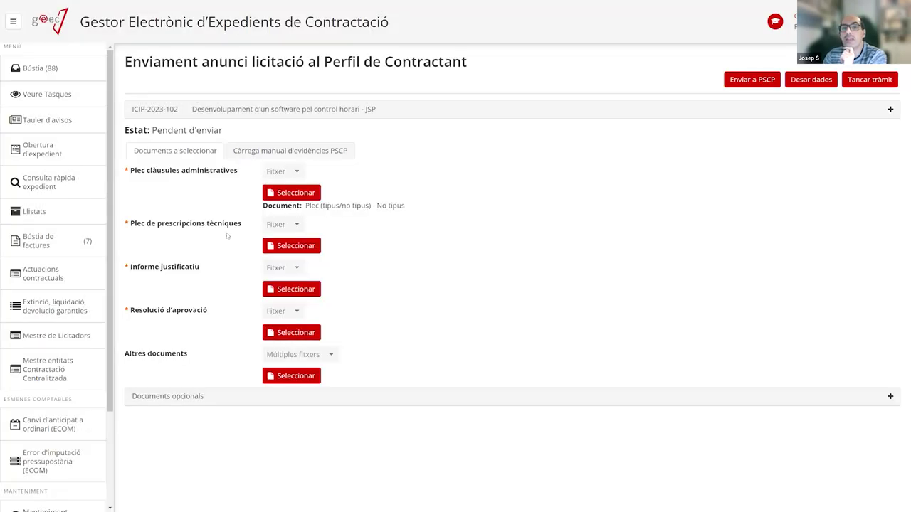
pyautogui.click(276, 247)
pyautogui.click(388, 242)
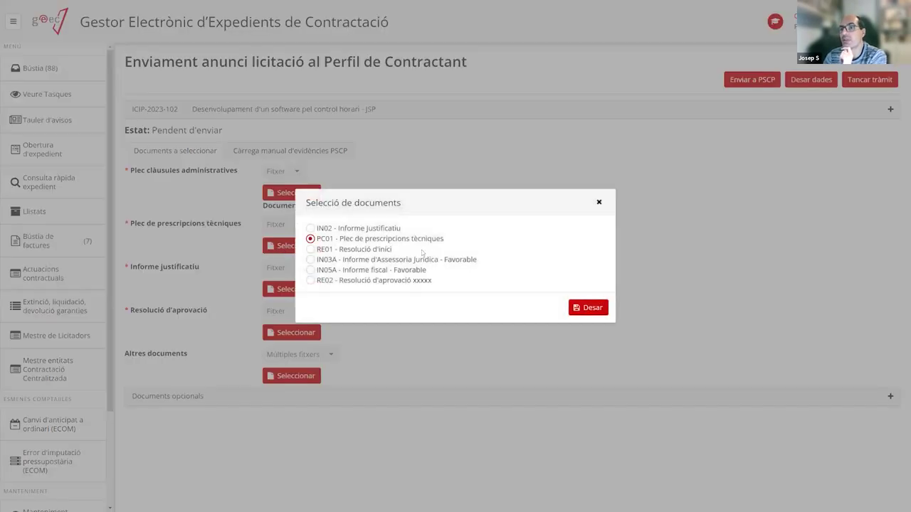
pyautogui.click(582, 308)
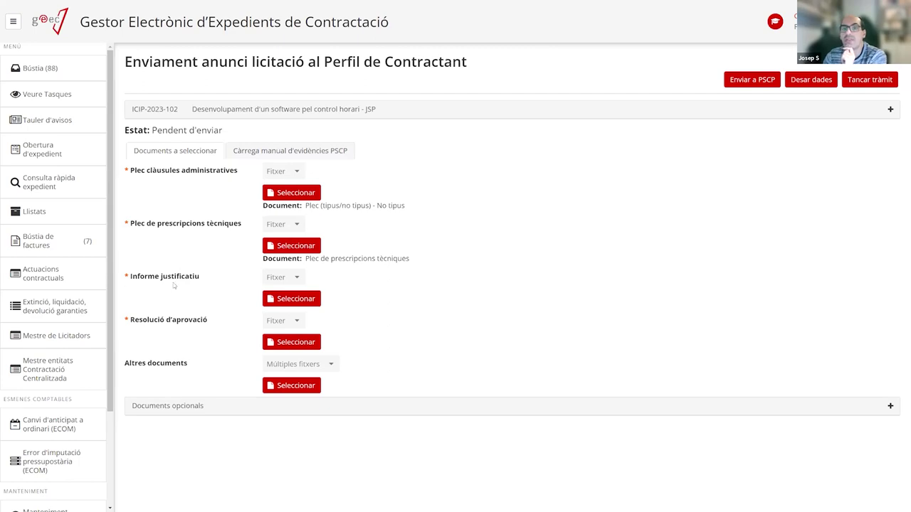
# Assign IN02 Informe Justificatiu and RE02 Resolució d'aprovació xxxxx to their document slots.
pyautogui.click(288, 299)
pyautogui.click(383, 236)
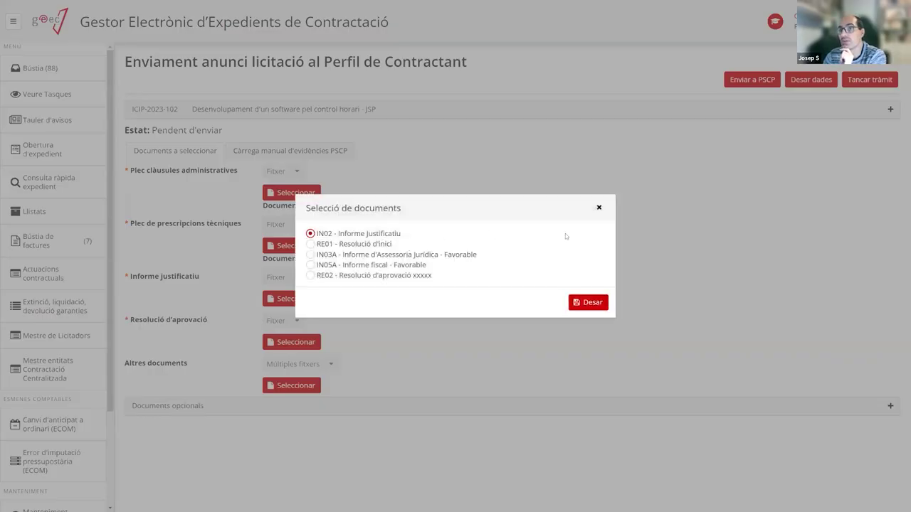
pyautogui.click(592, 303)
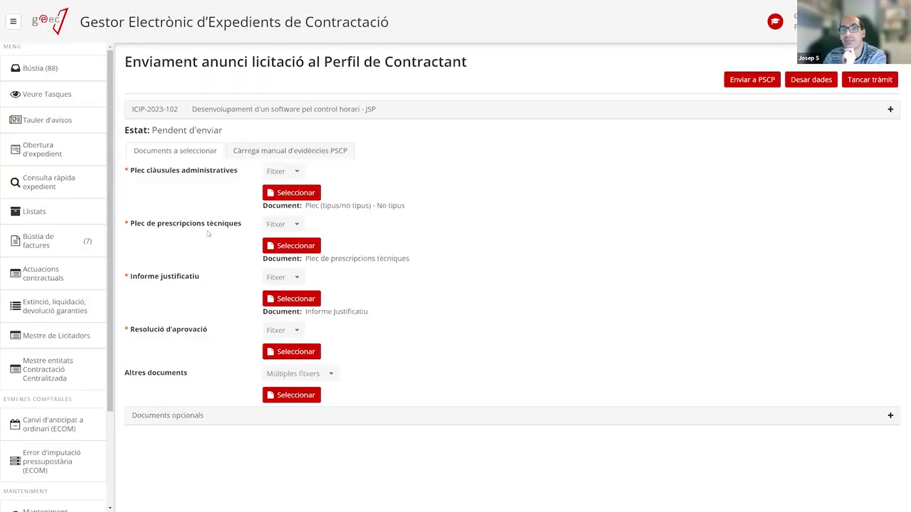
pyautogui.click(287, 351)
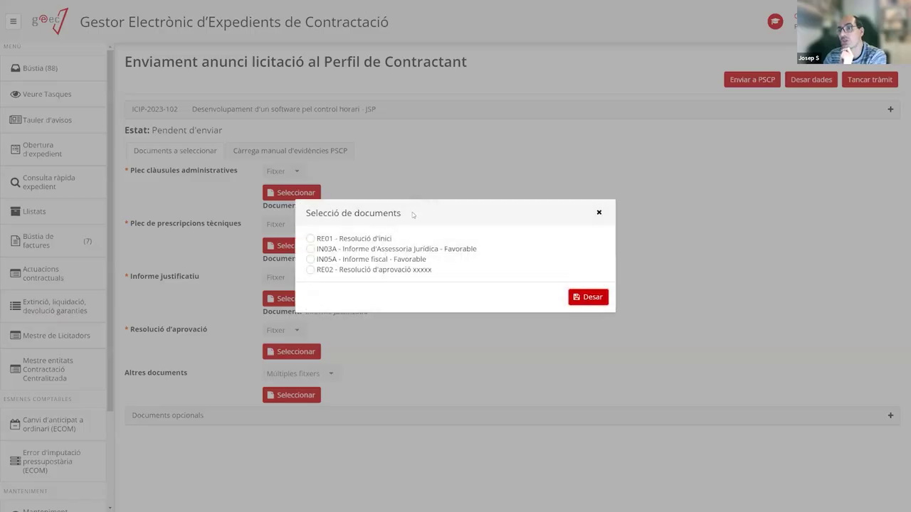
pyautogui.click(310, 270)
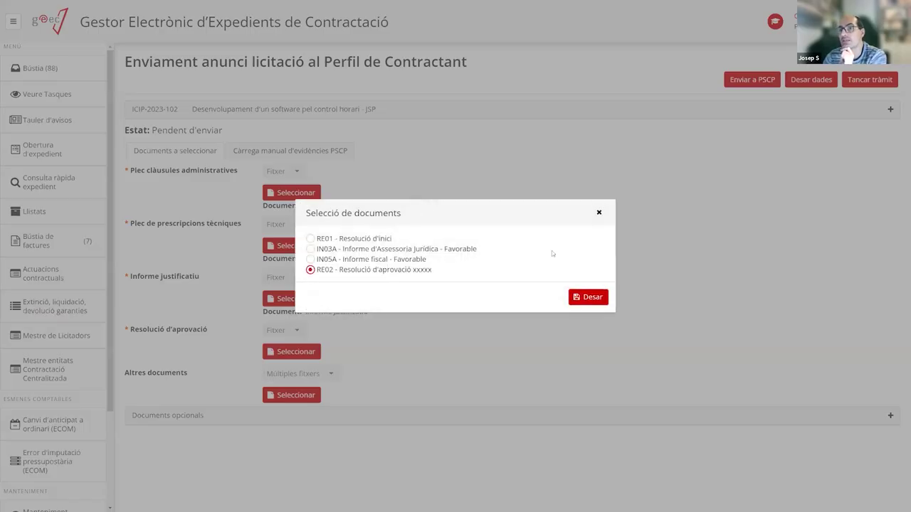
pyautogui.click(588, 299)
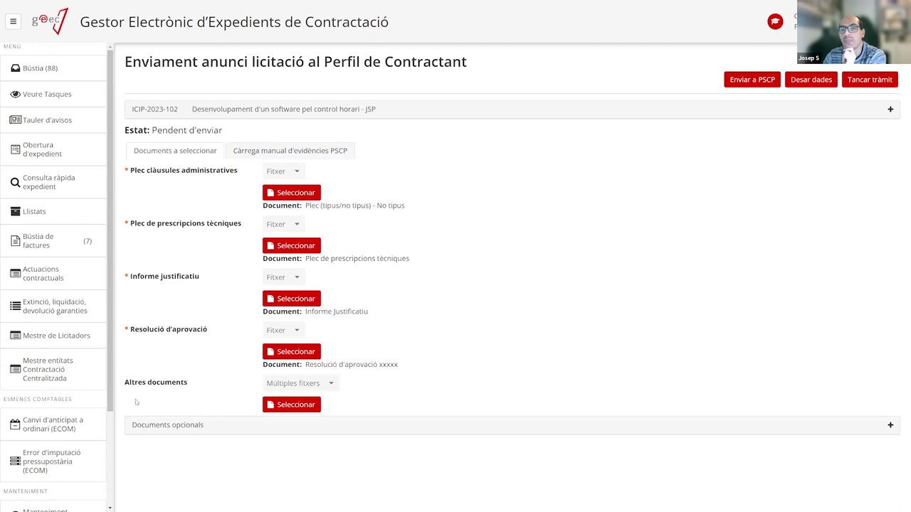
pyautogui.click(283, 407)
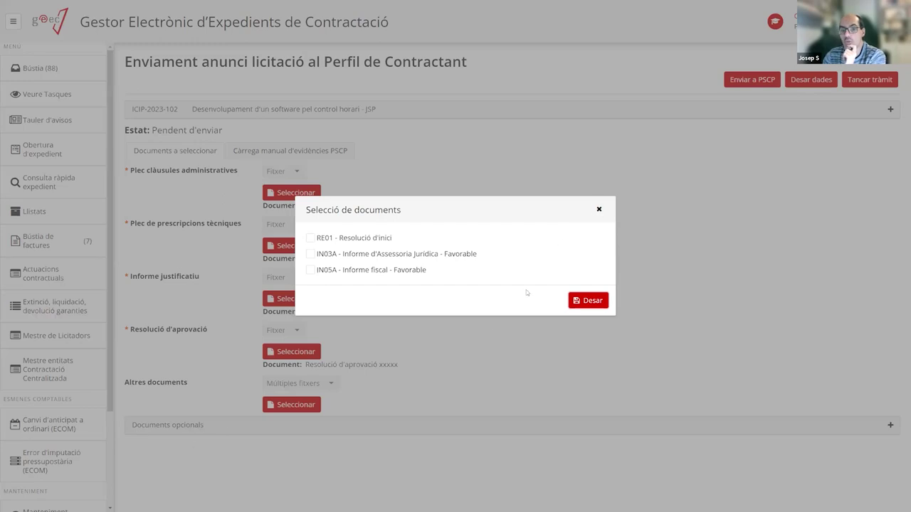
pyautogui.click(310, 238)
pyautogui.click(310, 253)
pyautogui.click(310, 270)
pyautogui.click(310, 238)
pyautogui.click(311, 253)
pyautogui.click(311, 270)
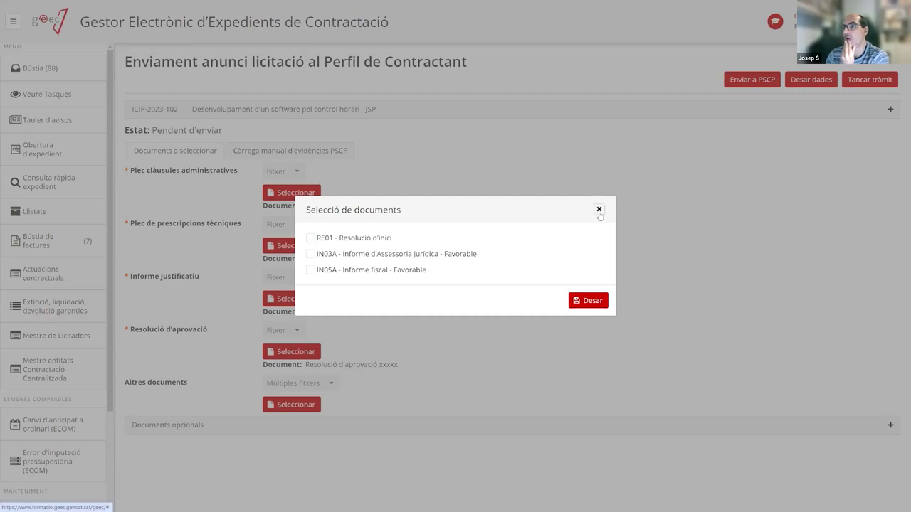
pyautogui.click(598, 209)
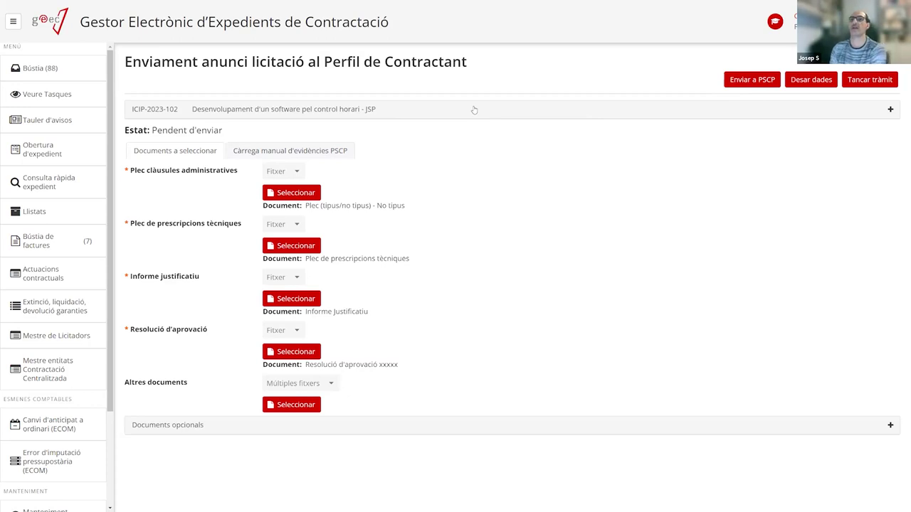
pyautogui.moveTo(132, 114); pyautogui.dragTo(178, 143)
pyautogui.click(260, 135)
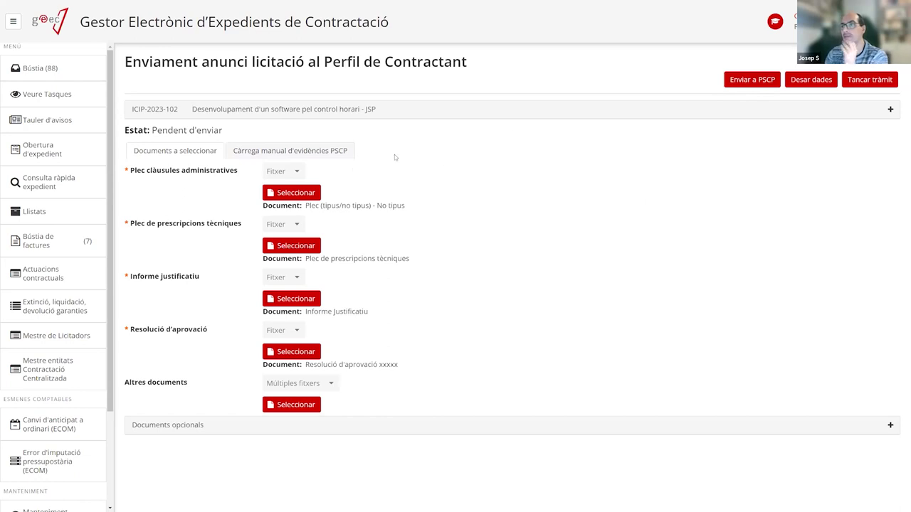
# Send the announcement documents to PSCP so the status becomes Enviat.
pyautogui.click(759, 83)
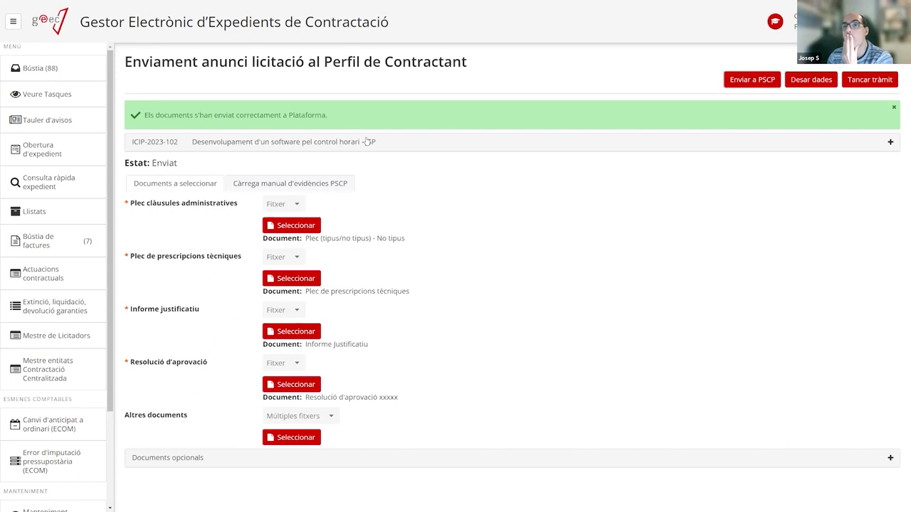
# Reopen the tender-announcement sending task from the Bústia inbox.
pyautogui.click(16, 74)
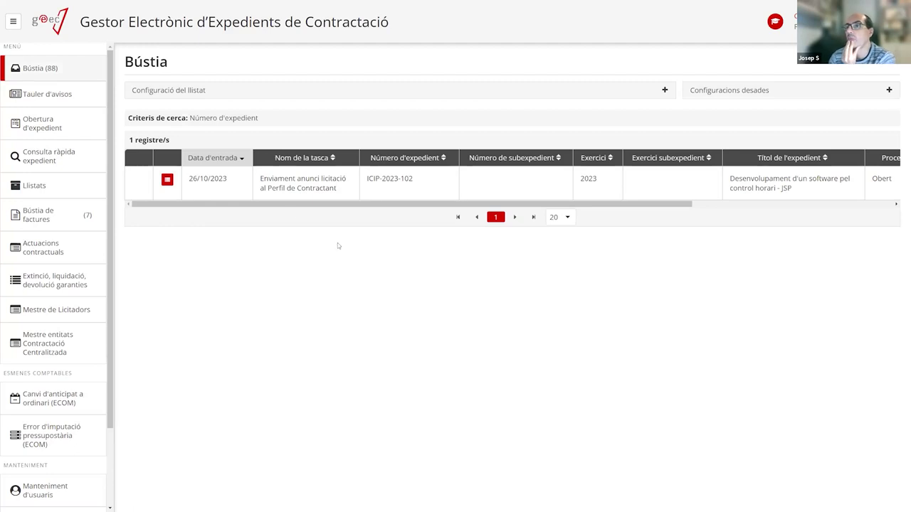
pyautogui.click(285, 189)
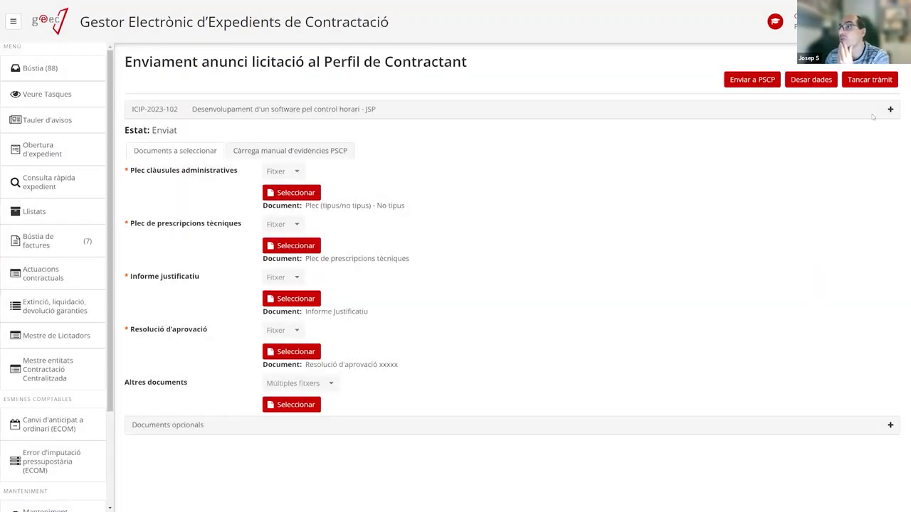
pyautogui.click(872, 80)
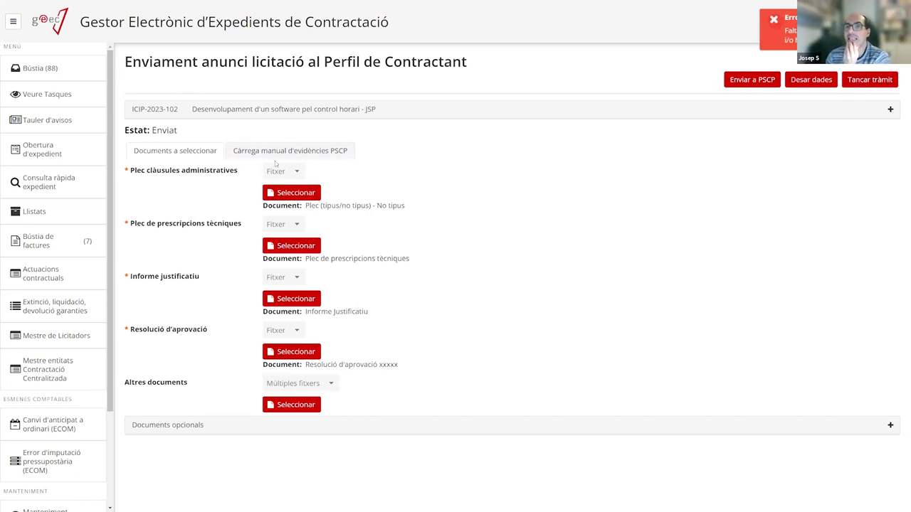
# Upload Evidencies PSCP.zip in the Càrrega manual d'evidències PSCP section.
pyautogui.click(332, 151)
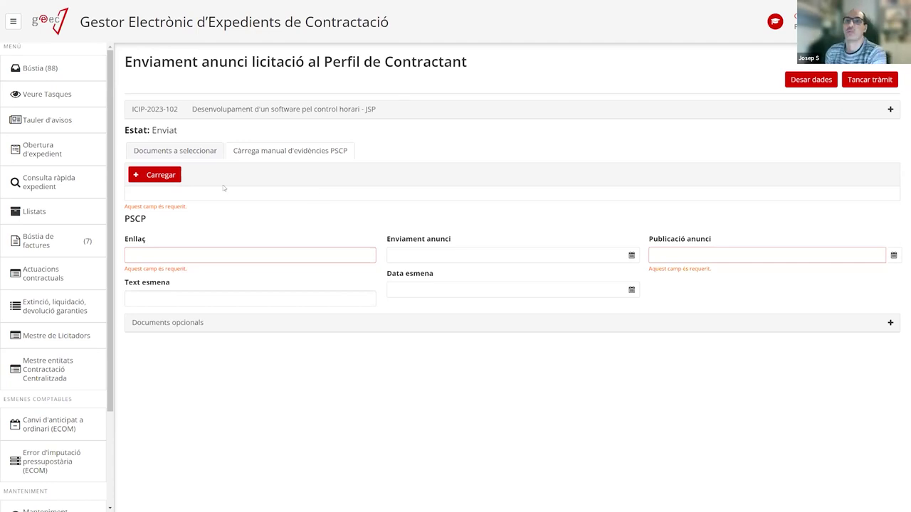
pyautogui.click(154, 175)
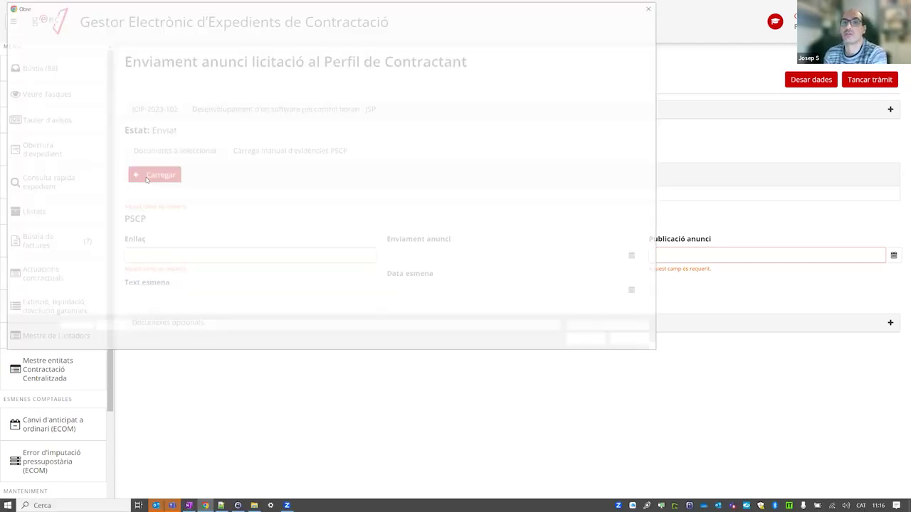
pyautogui.click(171, 85)
pyautogui.doubleClick(172, 85)
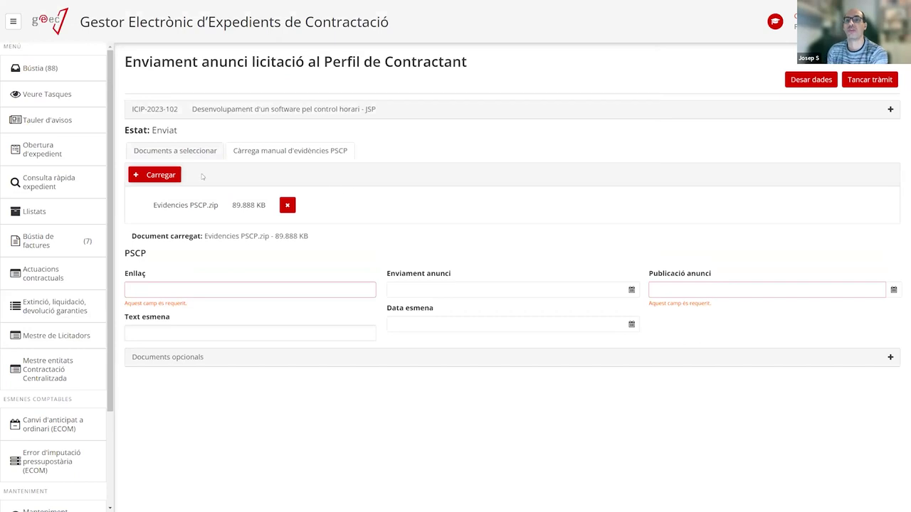
pyautogui.click(181, 289)
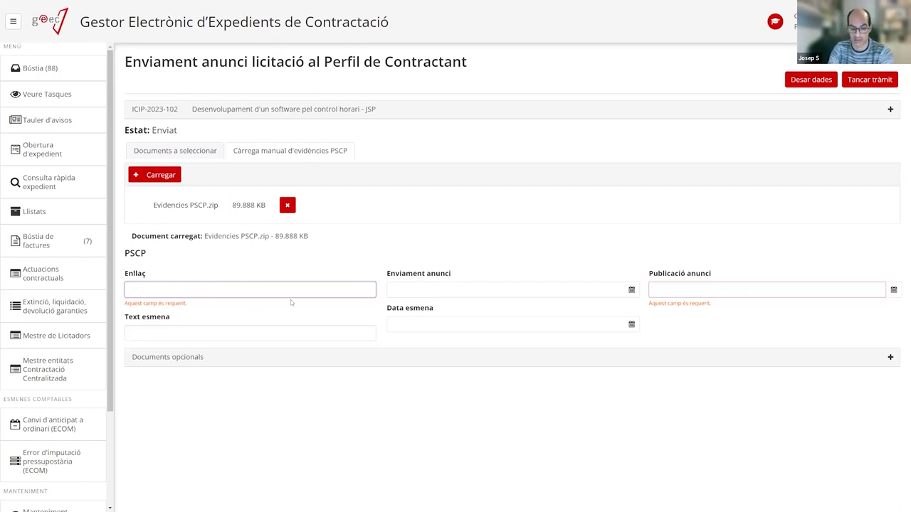
pyautogui.write('http://')
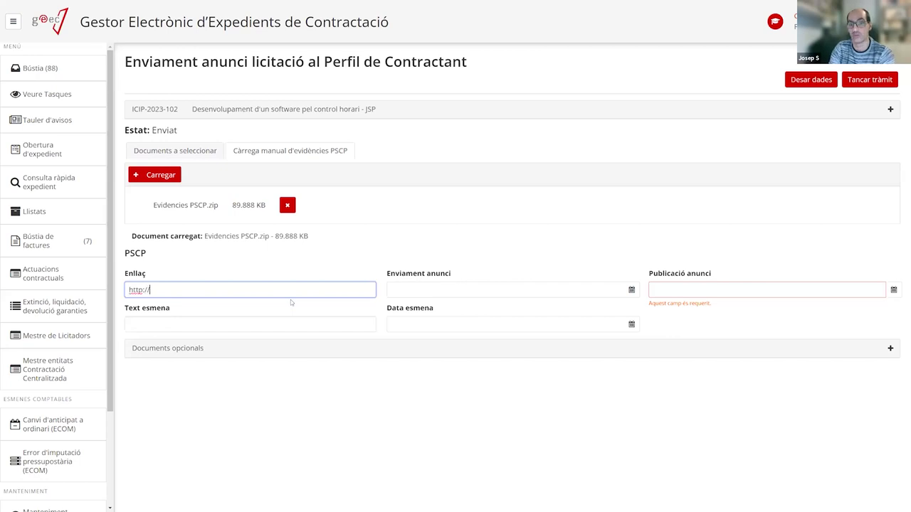
pyautogui.write('f3493473475725236')
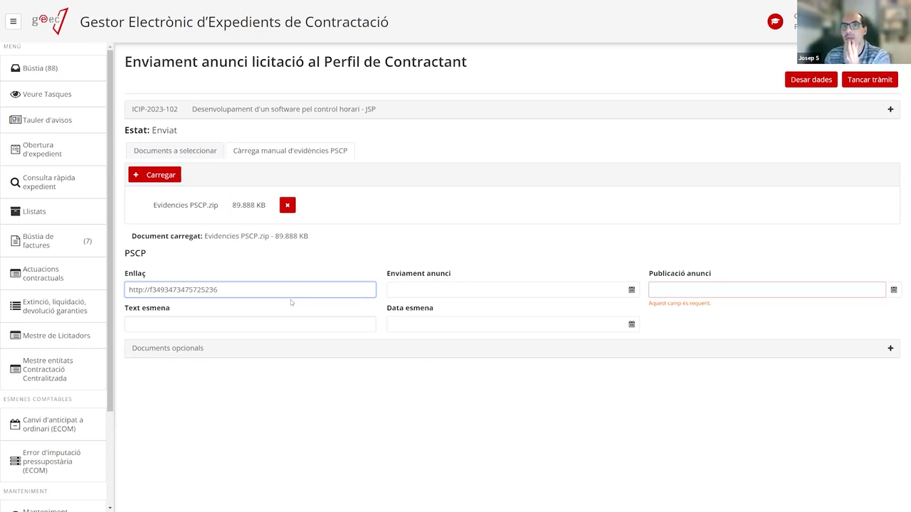
pyautogui.click(733, 289)
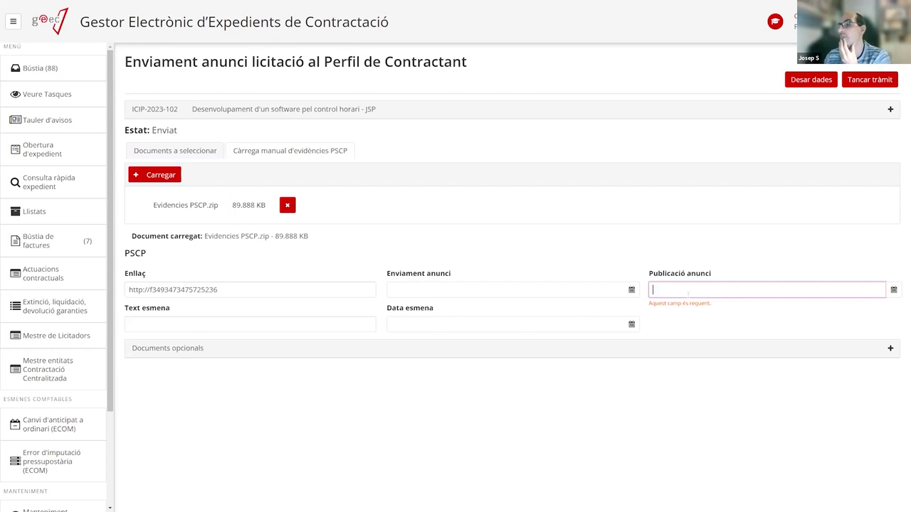
pyautogui.click(894, 291)
pyautogui.click(709, 403)
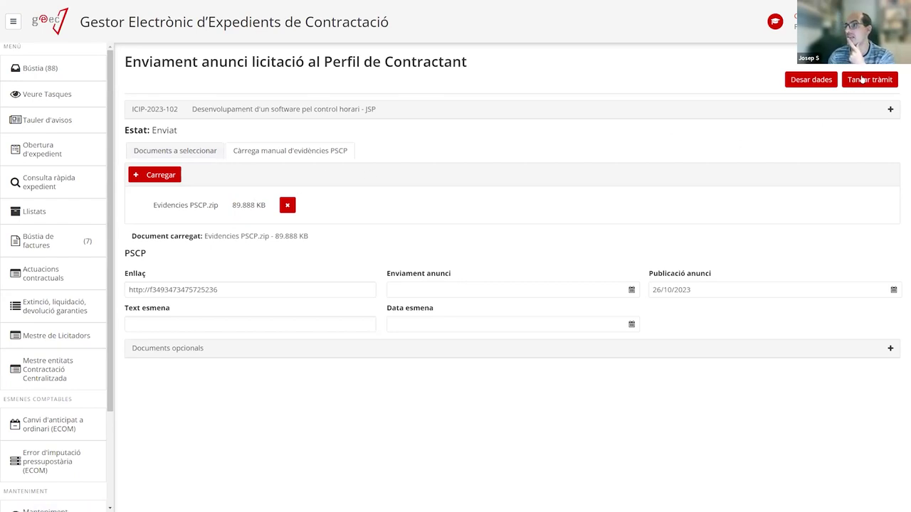
# Close the announcement task and open Convocatòria de les Meses for ICIP-2023-102 from Bústia.
pyautogui.click(861, 81)
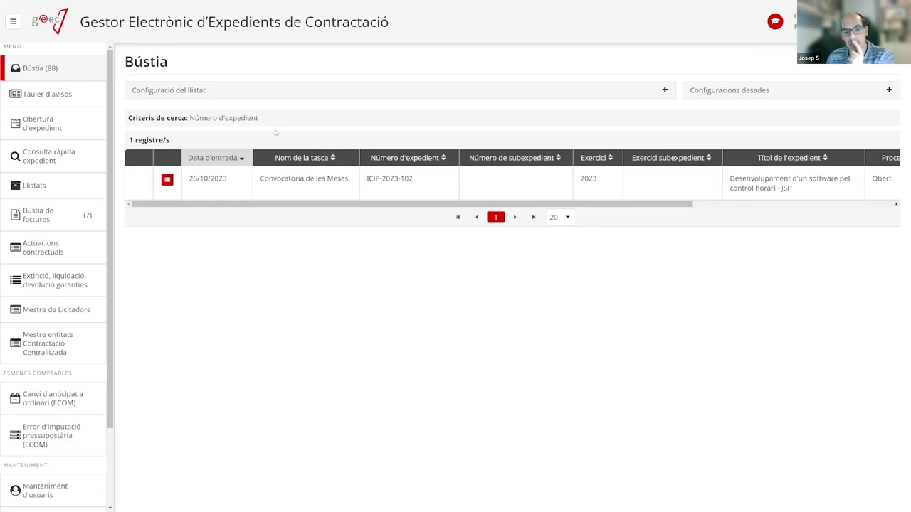
pyautogui.click(290, 190)
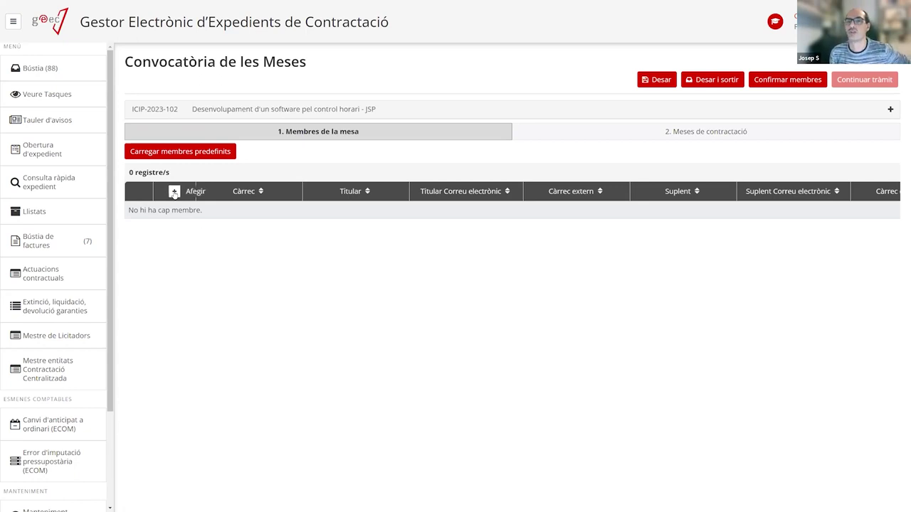
# Add a new mesa member entry with its Càrrec set to President/a.
pyautogui.click(174, 192)
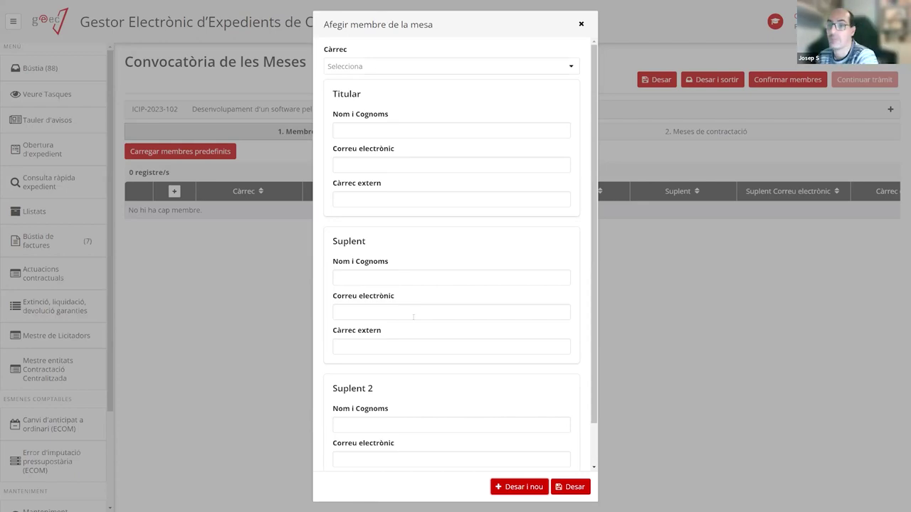
pyautogui.scroll(-1, 412, 316)
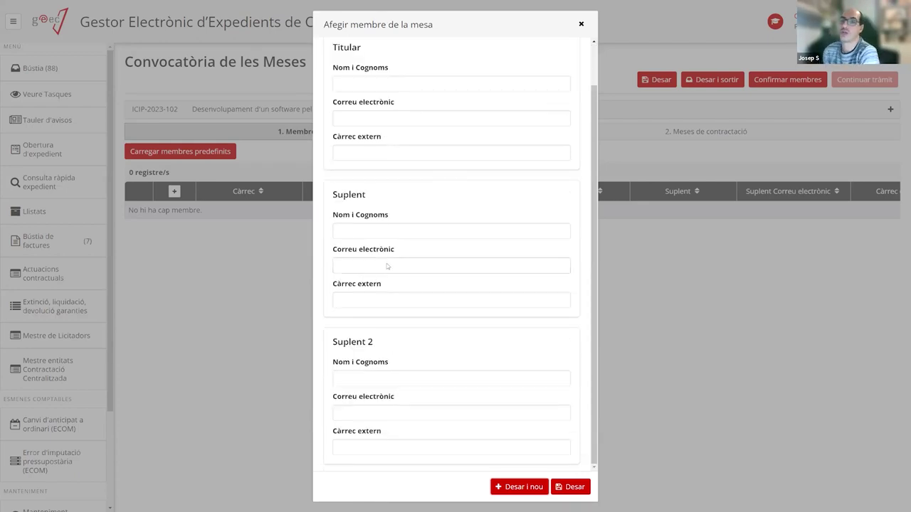
pyautogui.scroll(1, 412, 312)
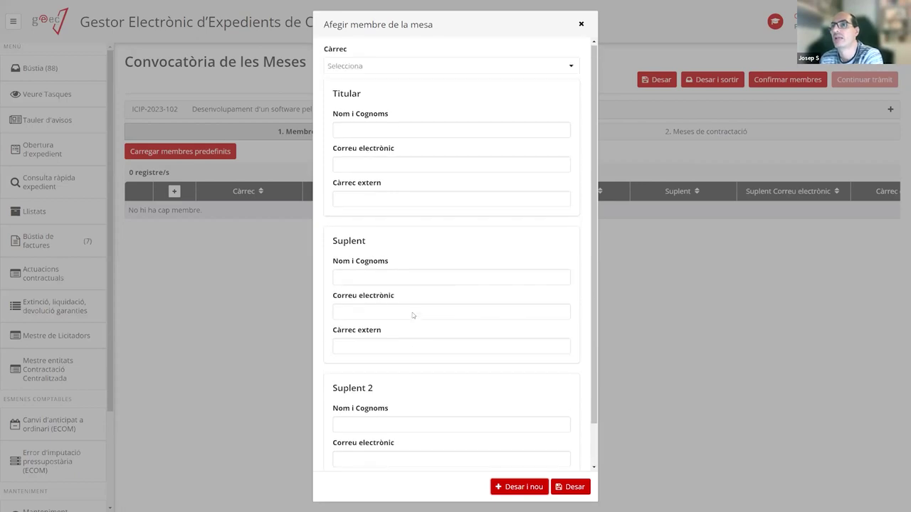
pyautogui.click(454, 66)
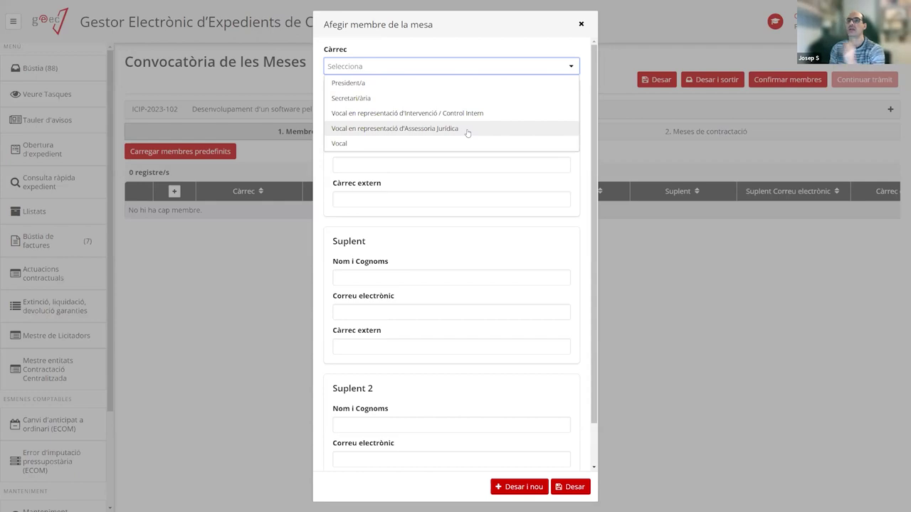
pyautogui.click(382, 84)
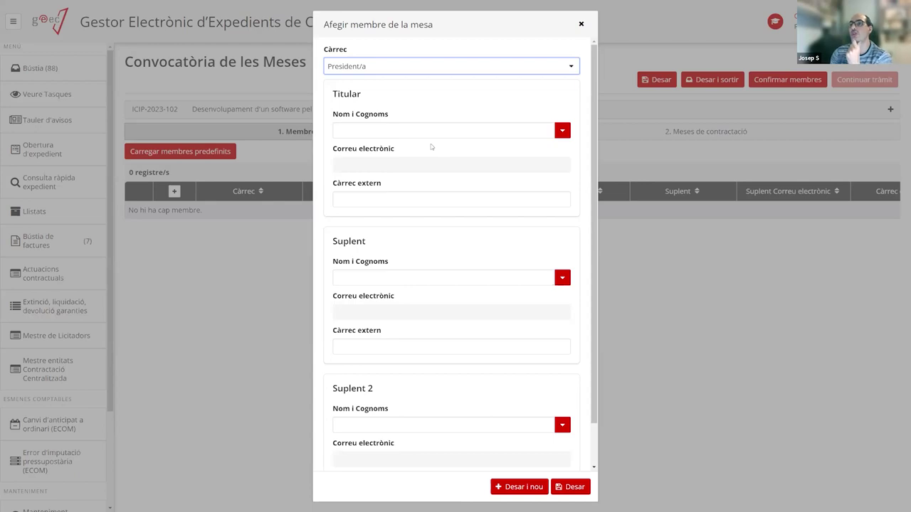
# Select the President/a's titular from the Nom i Cognoms search list.
pyautogui.click(561, 131)
pyautogui.scroll(-2, 567, 155)
pyautogui.scroll(2, 567, 155)
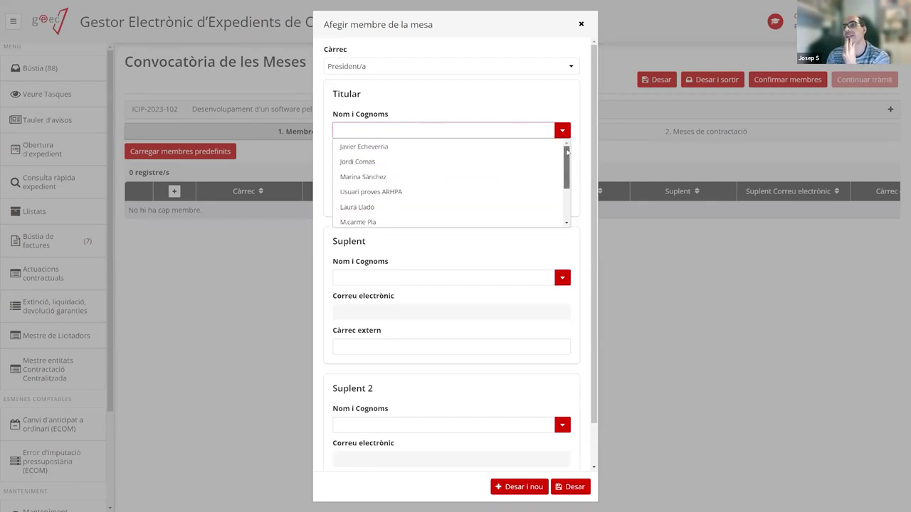
pyautogui.scroll(-2, 567, 157)
pyautogui.scroll(2, 564, 163)
pyautogui.scroll(-2, 563, 165)
pyautogui.scroll(2, 564, 165)
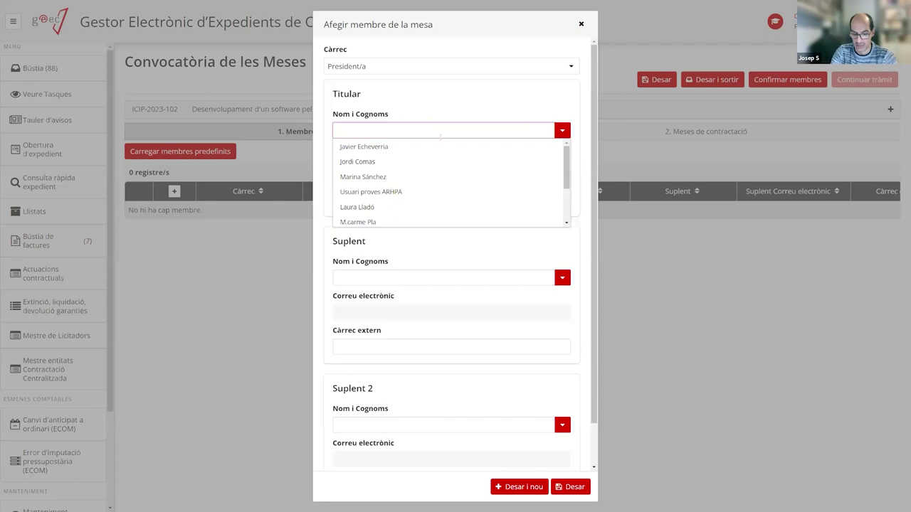
pyautogui.write('Joan')
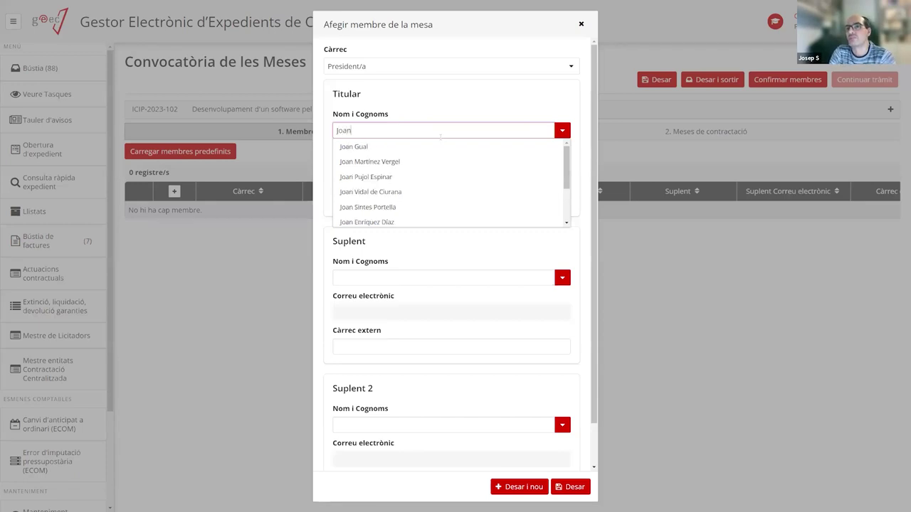
pyautogui.click(402, 176)
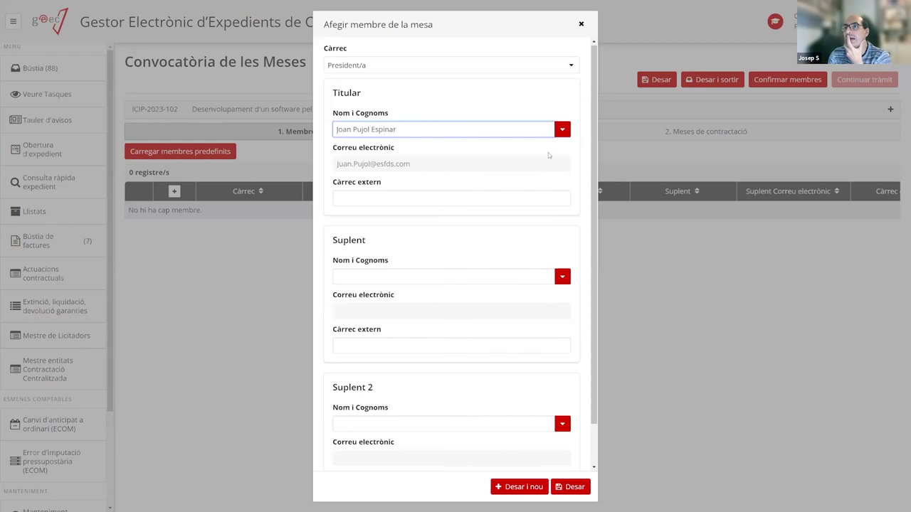
pyautogui.click(556, 130)
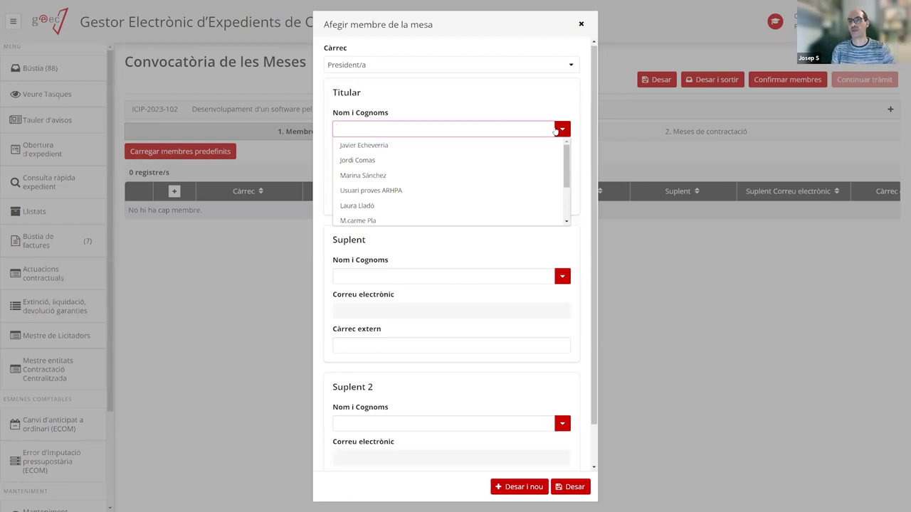
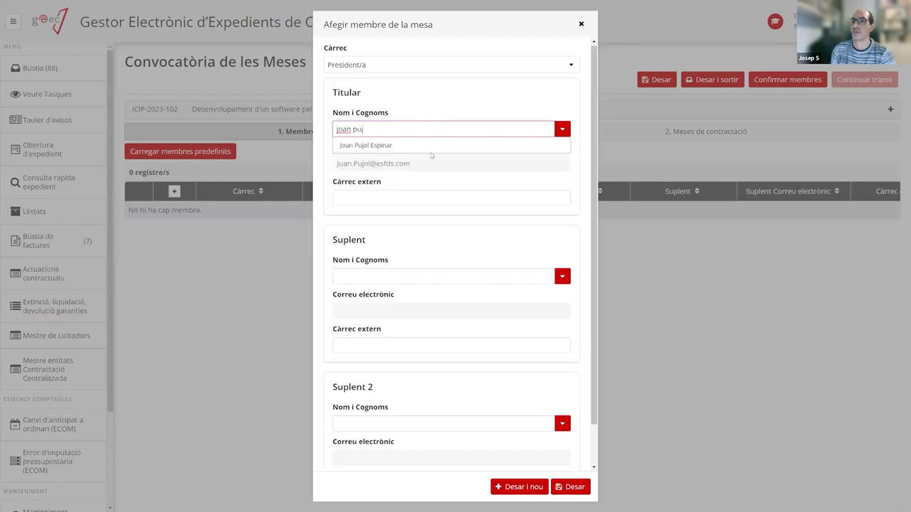
pyautogui.click(410, 149)
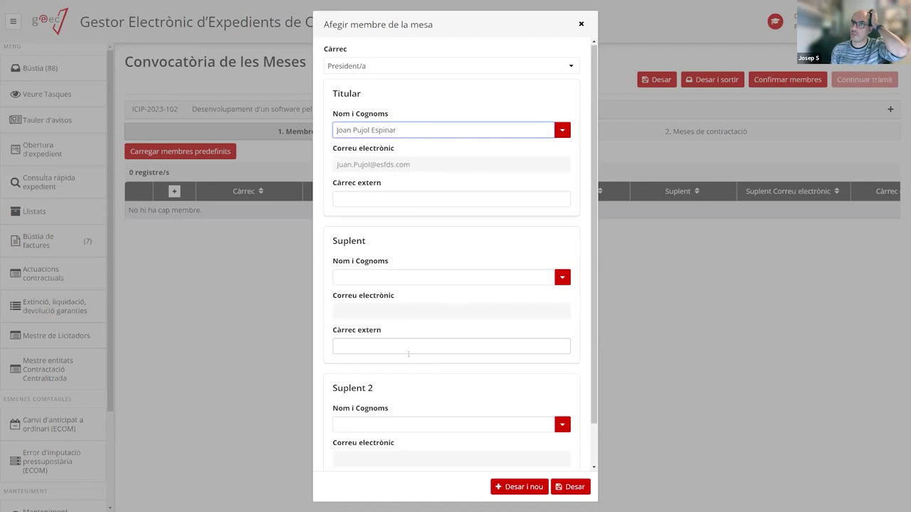
# Select the substitute by name search and save the President/a member.
pyautogui.click(385, 281)
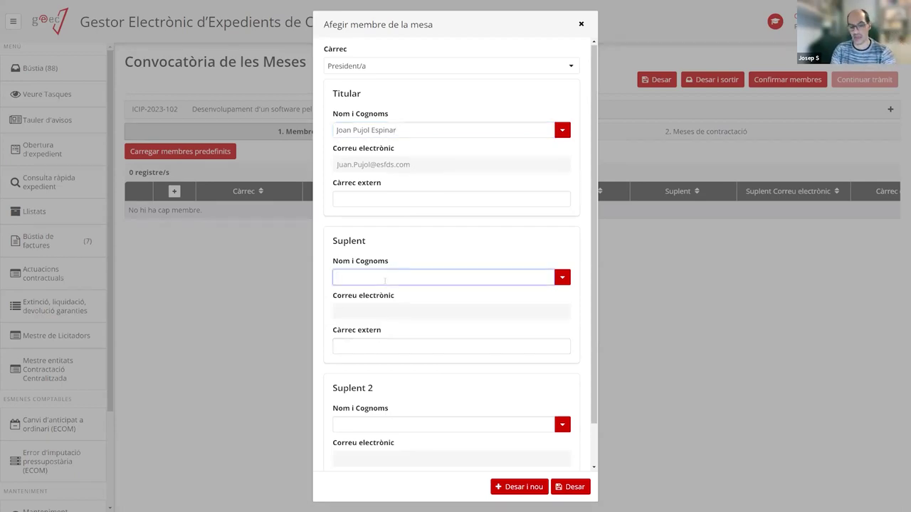
pyautogui.write('lluis')
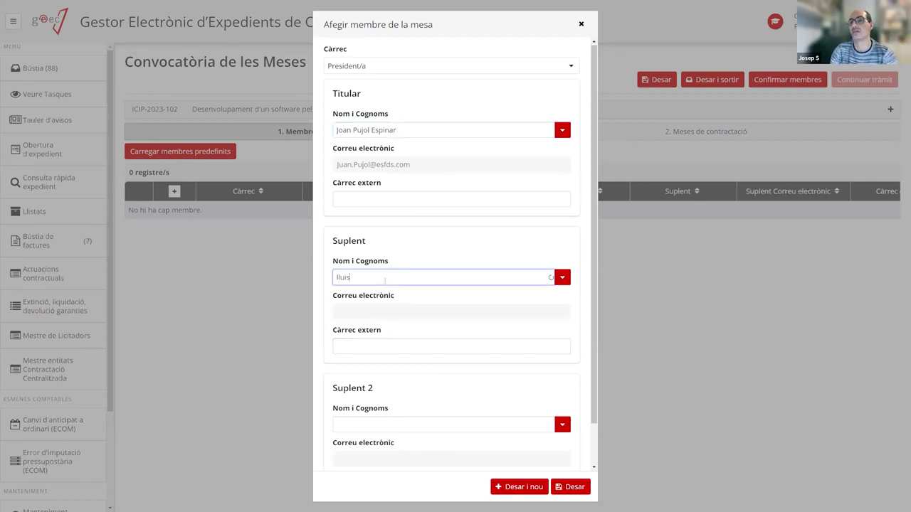
pyautogui.click(363, 340)
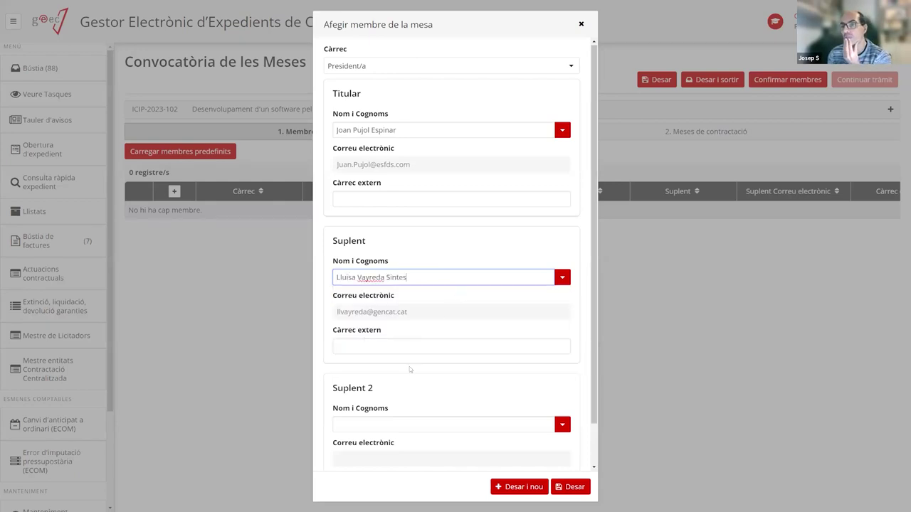
pyautogui.click(574, 486)
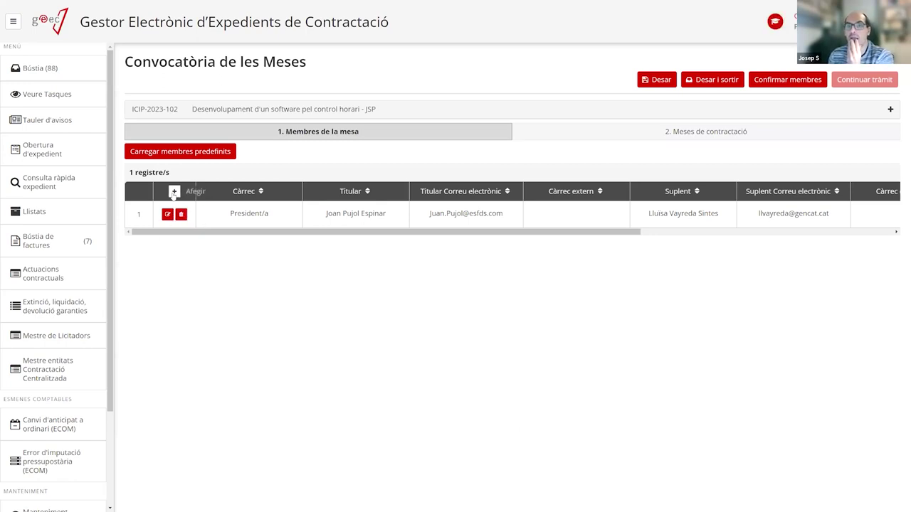
# Add a Secretari/ària member with a searched titular and substitute, saving with Desar i nou.
pyautogui.click(174, 192)
pyautogui.click(441, 65)
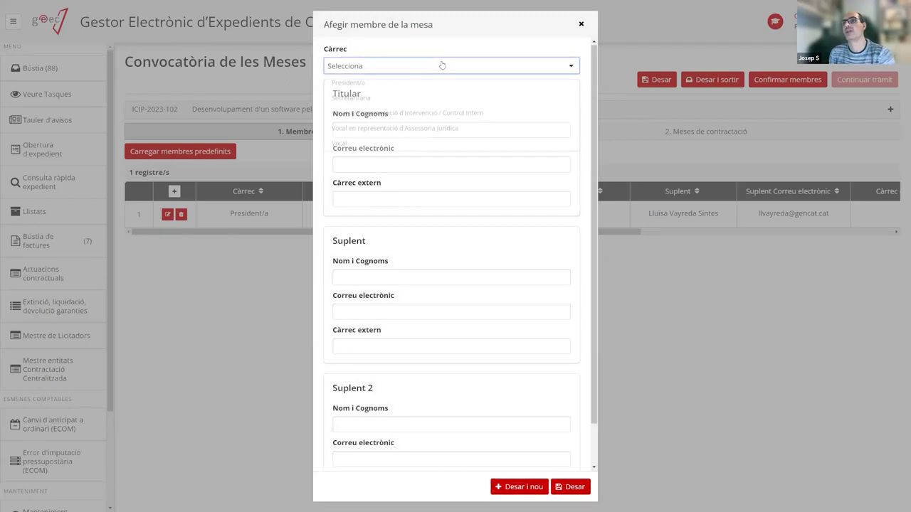
pyautogui.click(386, 97)
pyautogui.click(510, 124)
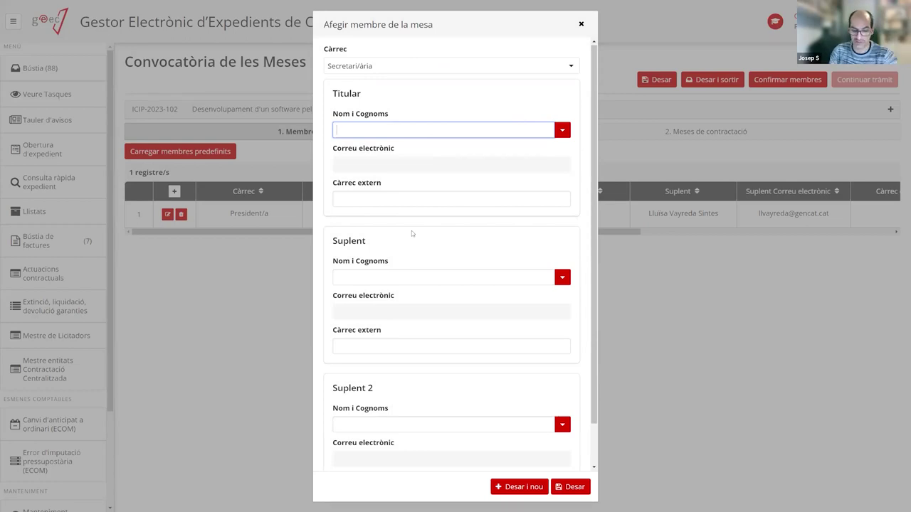
pyautogui.write('jos')
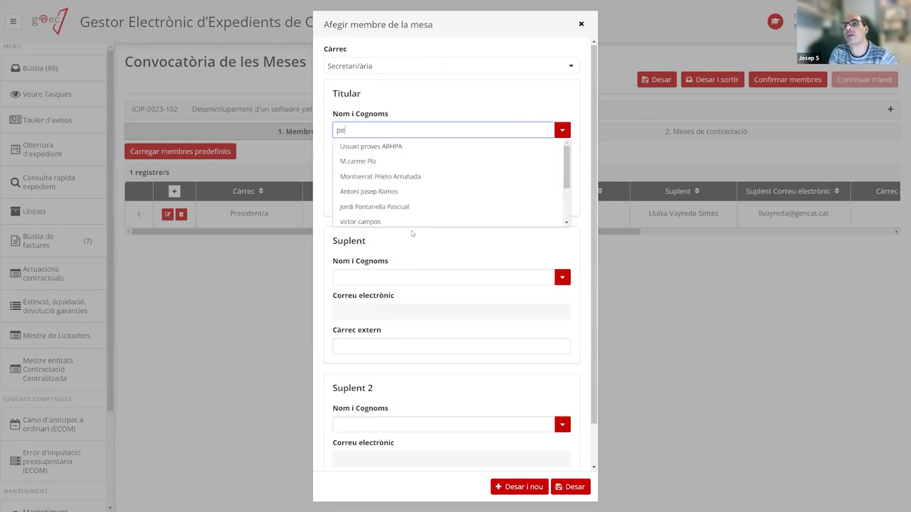
pyautogui.write('ep')
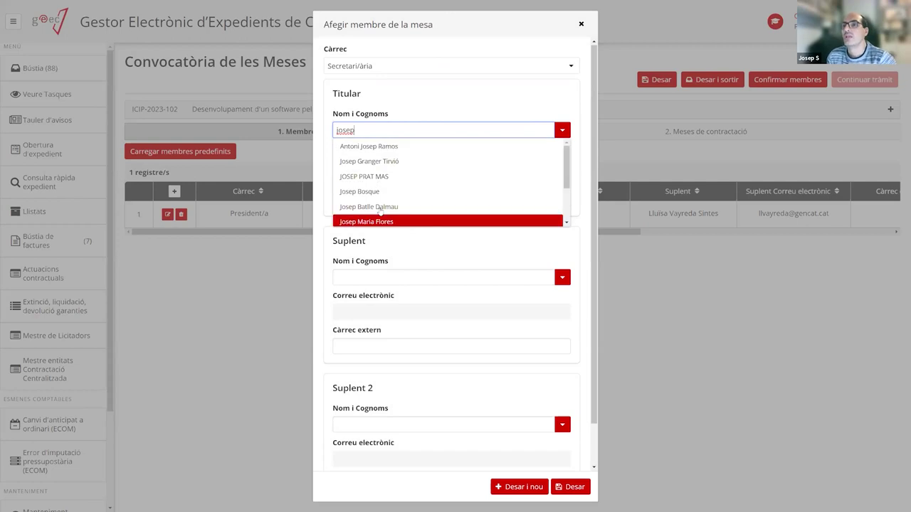
pyautogui.click(413, 221)
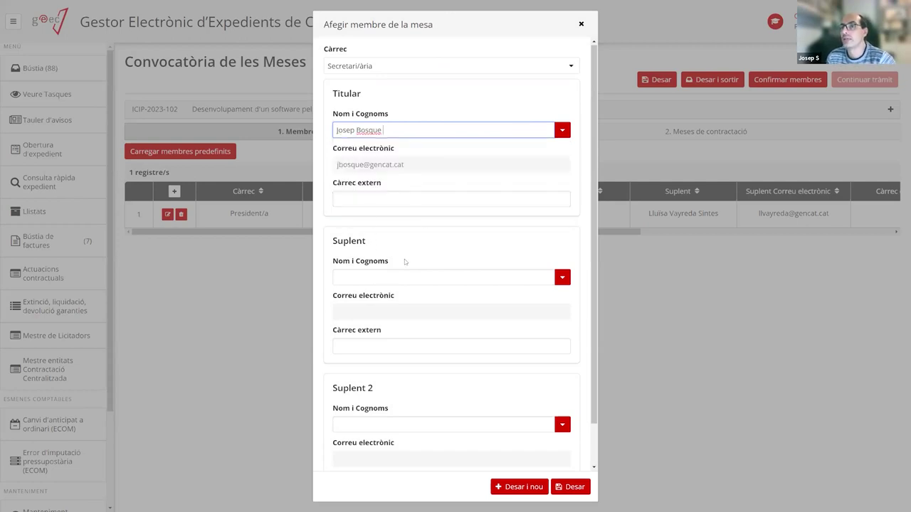
pyautogui.click(467, 277)
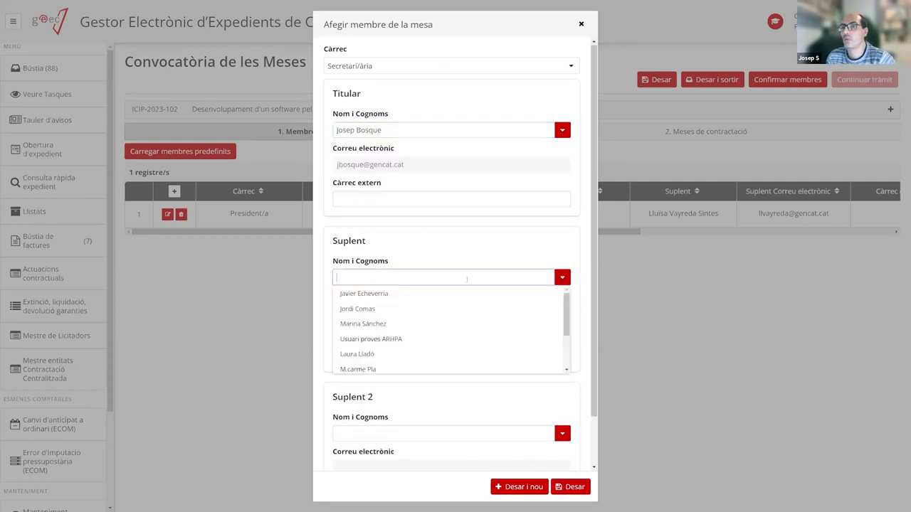
pyautogui.write('maria')
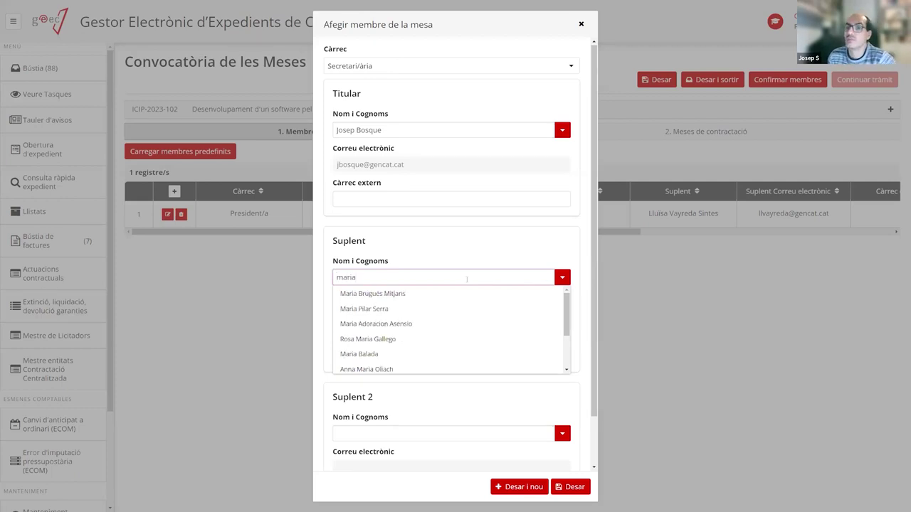
pyautogui.click(373, 324)
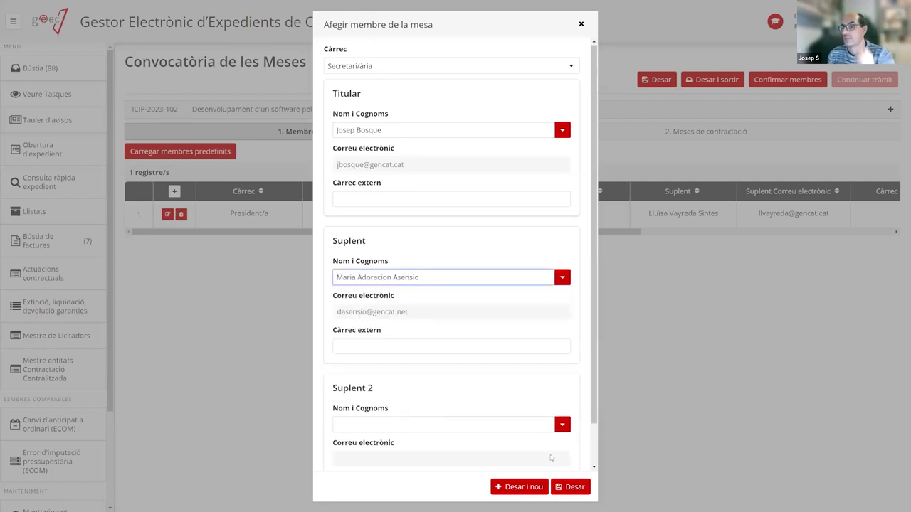
pyautogui.click(510, 489)
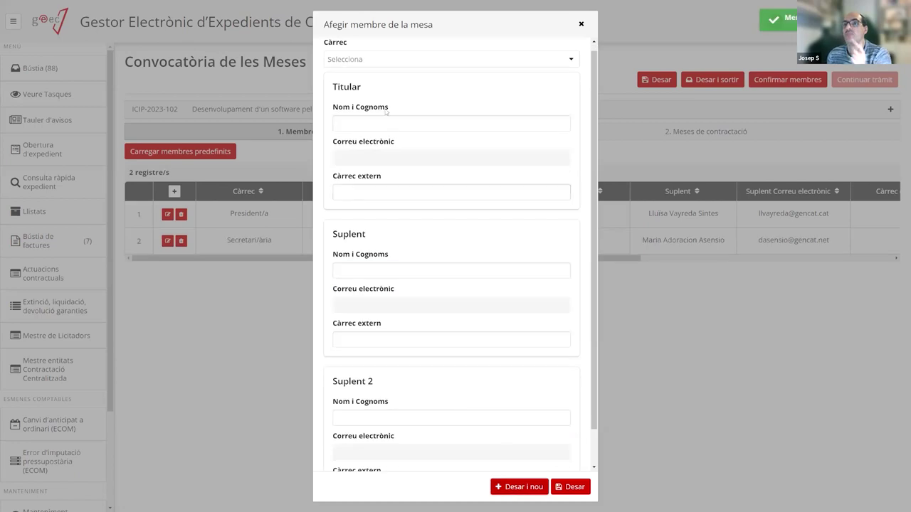
# Set role Vocal en representació d'Intervenció / Control Intern, titular Vocal intervenció with e-mail.
pyautogui.click(394, 60)
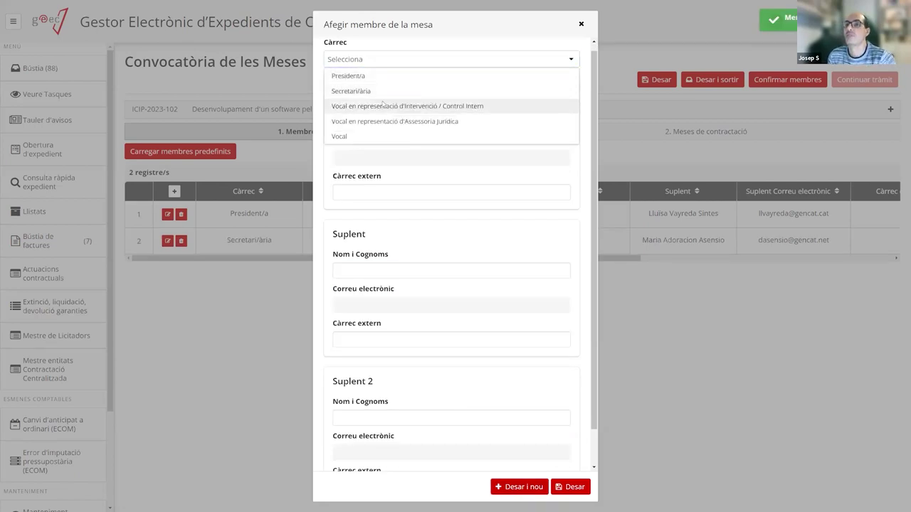
pyautogui.click(384, 103)
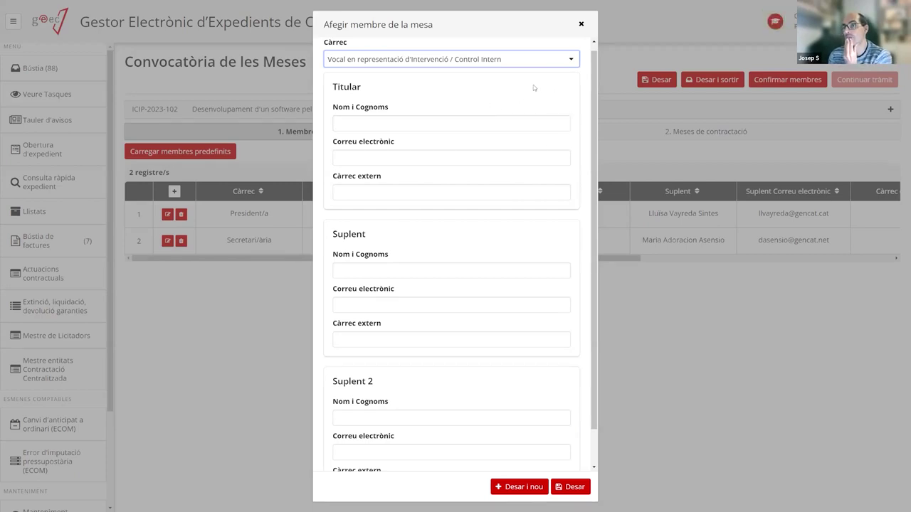
pyautogui.click(527, 122)
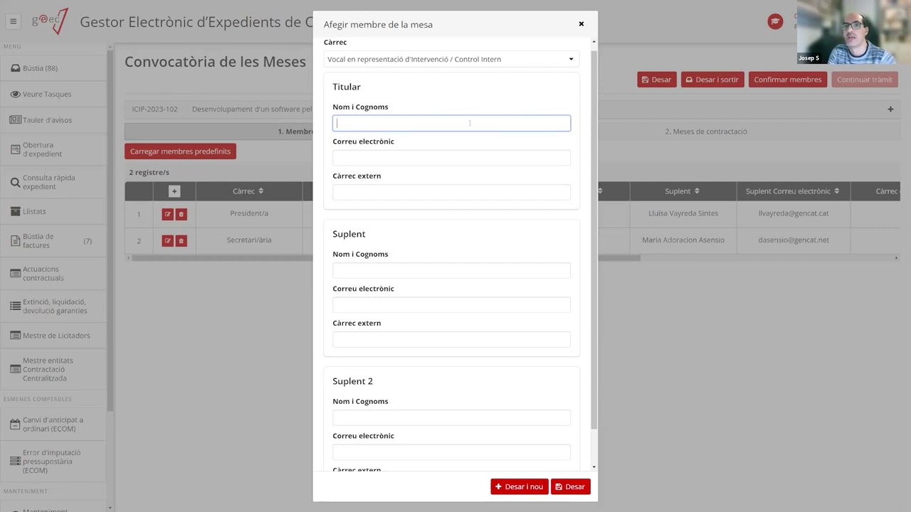
pyautogui.scroll(-1, 469, 123)
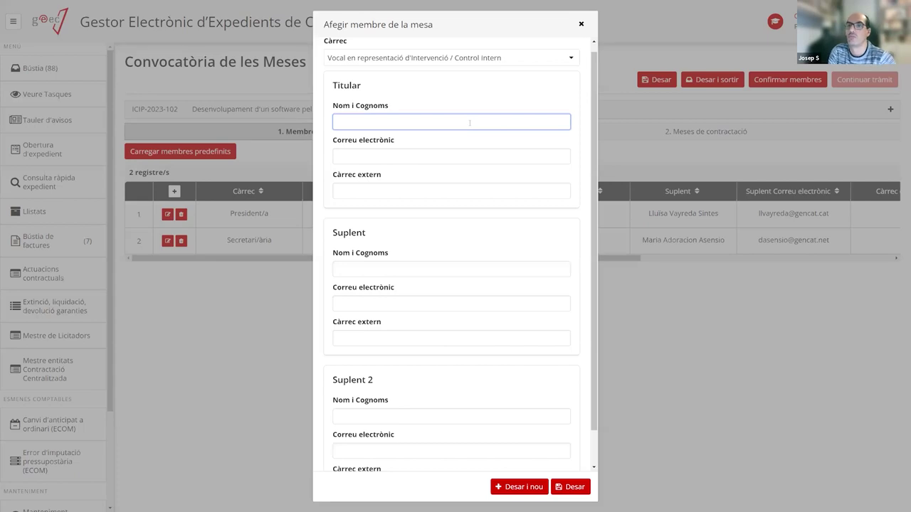
pyautogui.write('Vo')
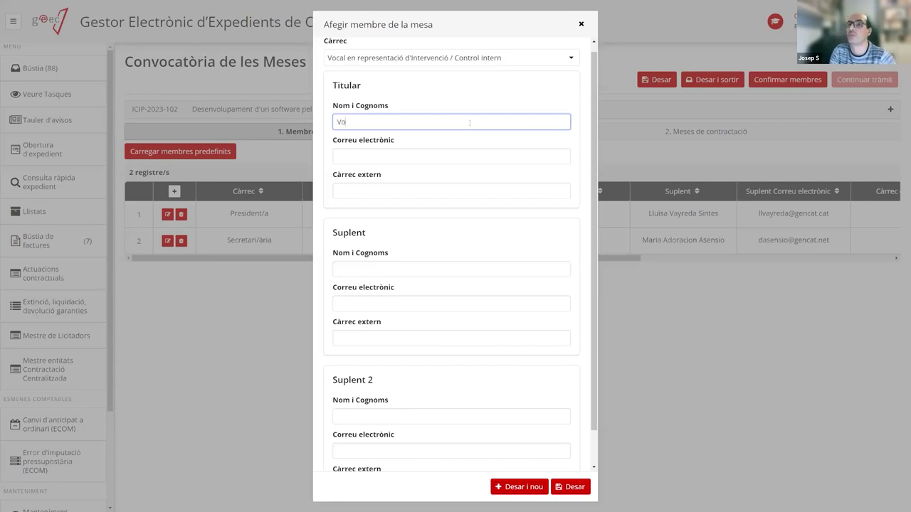
pyautogui.write('cal')
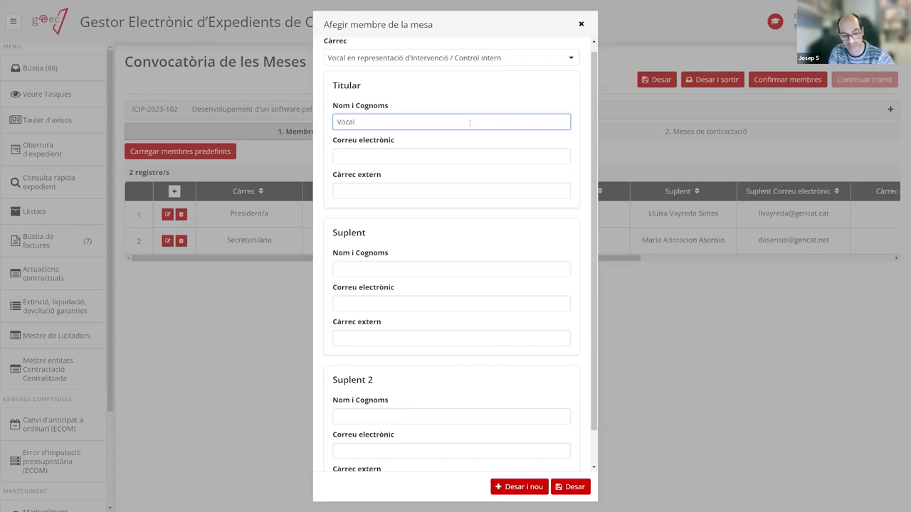
pyautogui.write('intervenció')
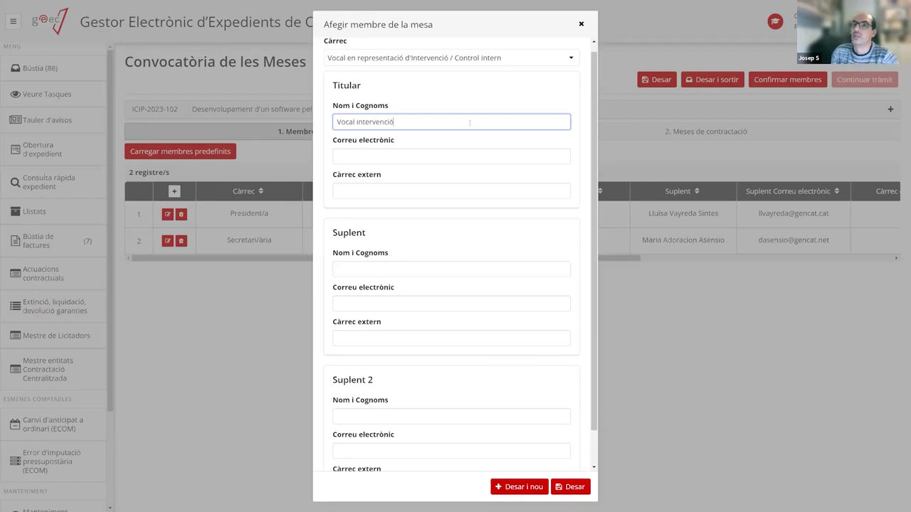
pyautogui.click(407, 158)
pyautogui.write('correu@p')
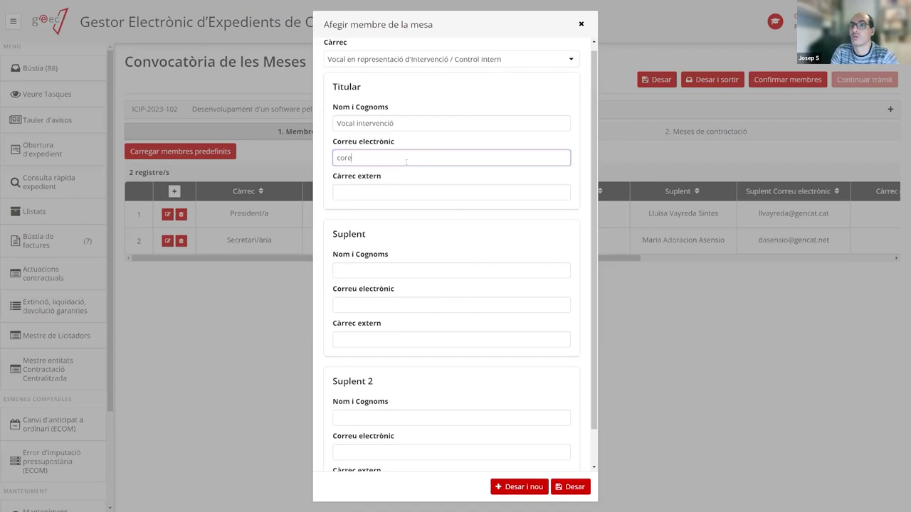
pyautogui.write('r')
pyautogui.press('BackSpace')
pyautogui.press('BackSpace')
pyautogui.write('reu@')
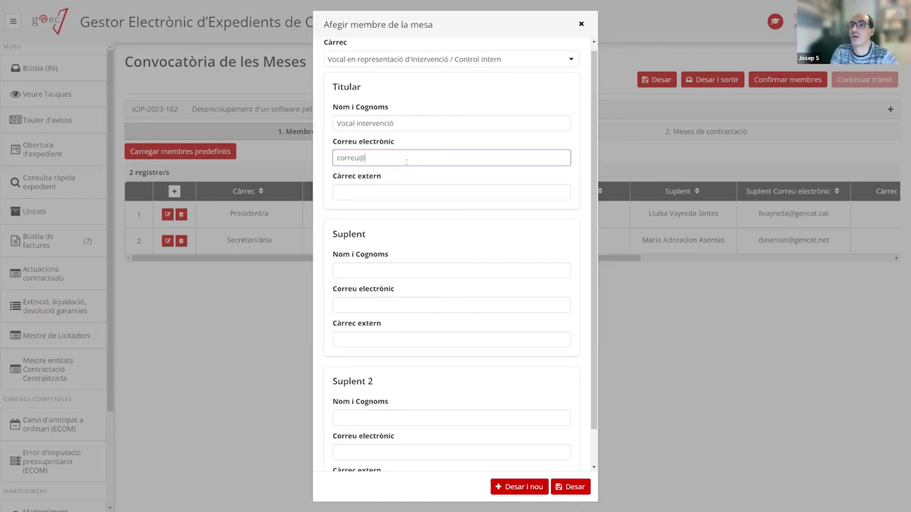
pyautogui.write('prova.cat')
# Enter the substitute name Vocal suplent intervenció and the substitute's e-mail address.
pyautogui.click(372, 269)
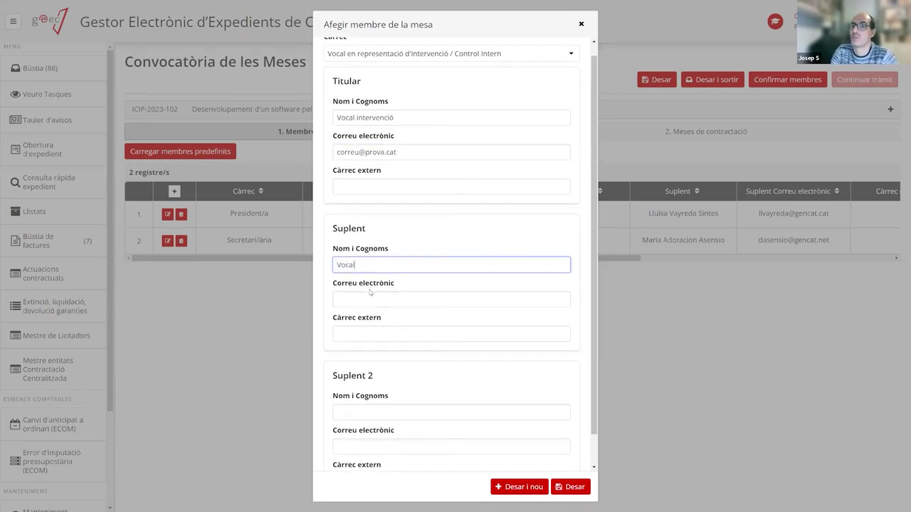
pyautogui.press('Tab')
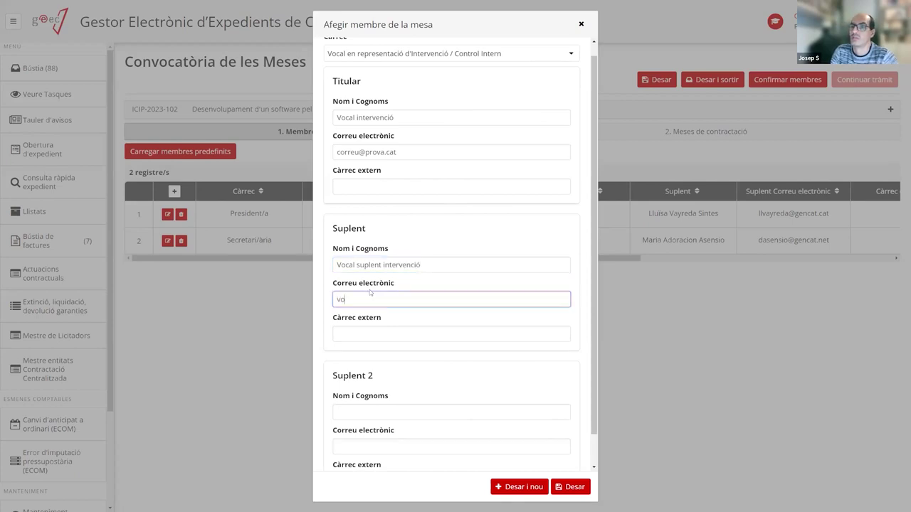
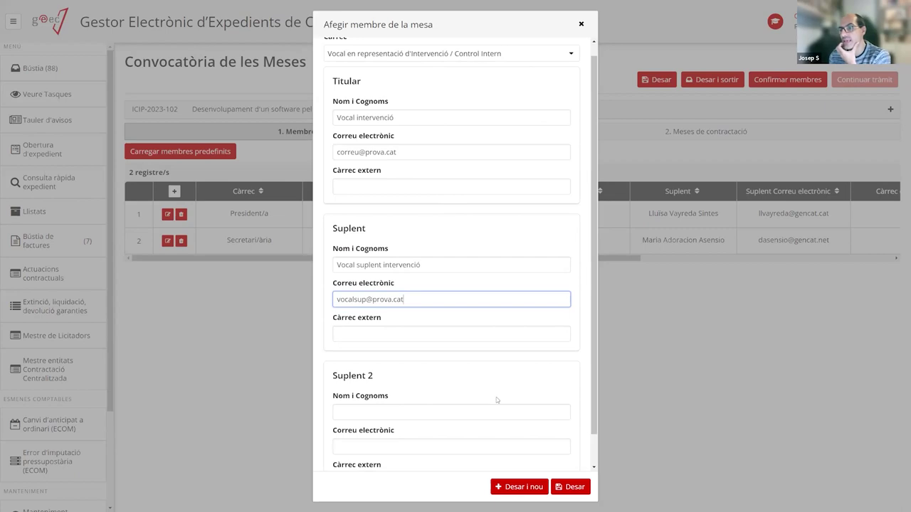
# Save the Intervenció vocal, then set the Assessoria Jurídica vocal role with titular Vocal AS and e-mail.
pyautogui.click(508, 488)
pyautogui.click(382, 60)
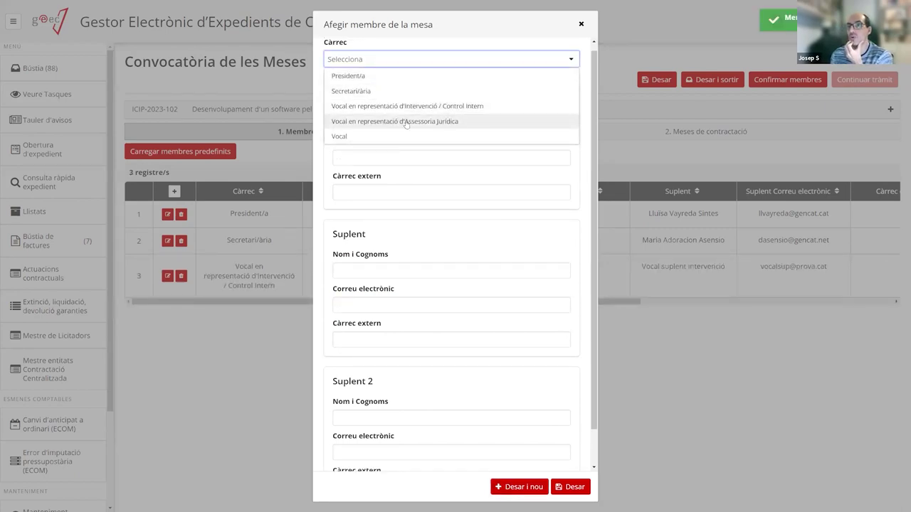
pyautogui.click(406, 122)
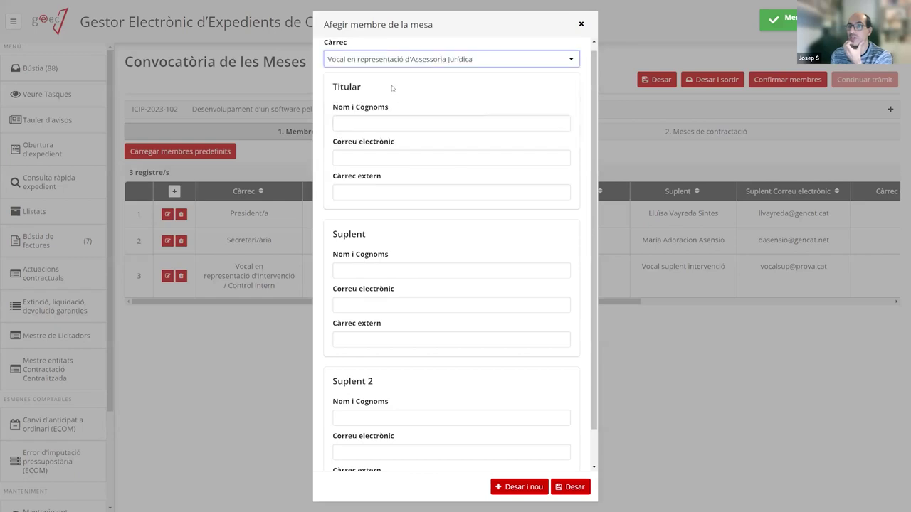
pyautogui.click(383, 124)
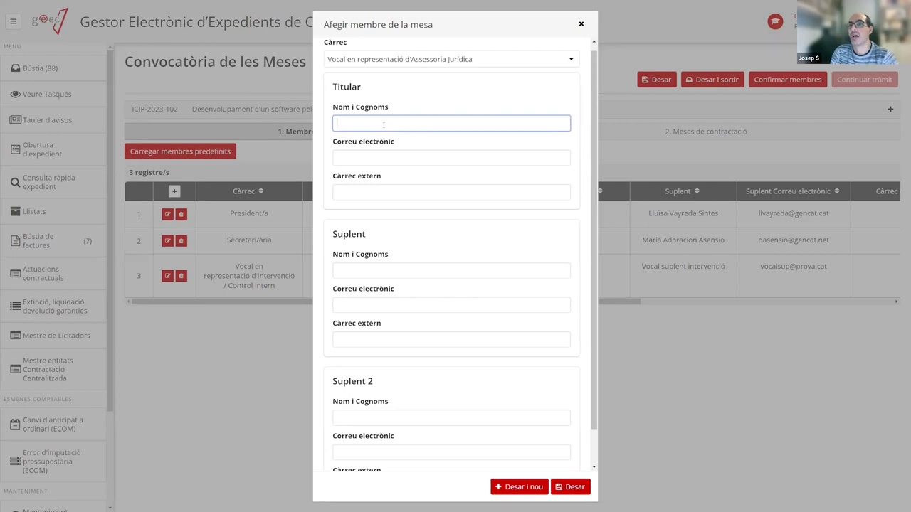
pyautogui.press('Tab')
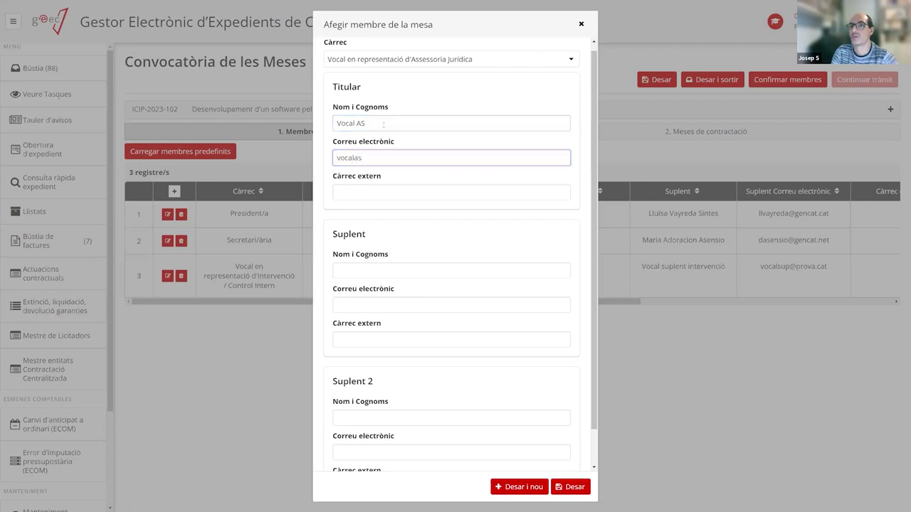
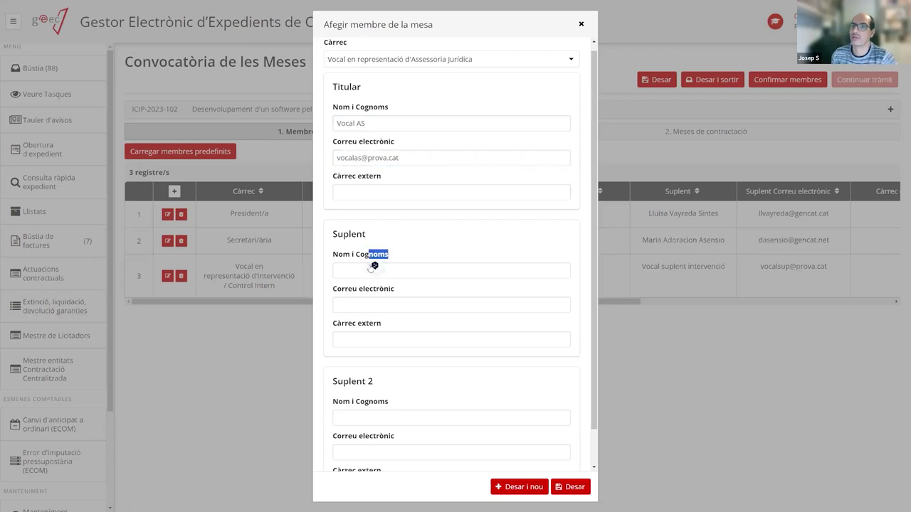
# Enter substitute Vocal Suplent AS with the substitute's e-mail and save the member.
pyautogui.click(352, 271)
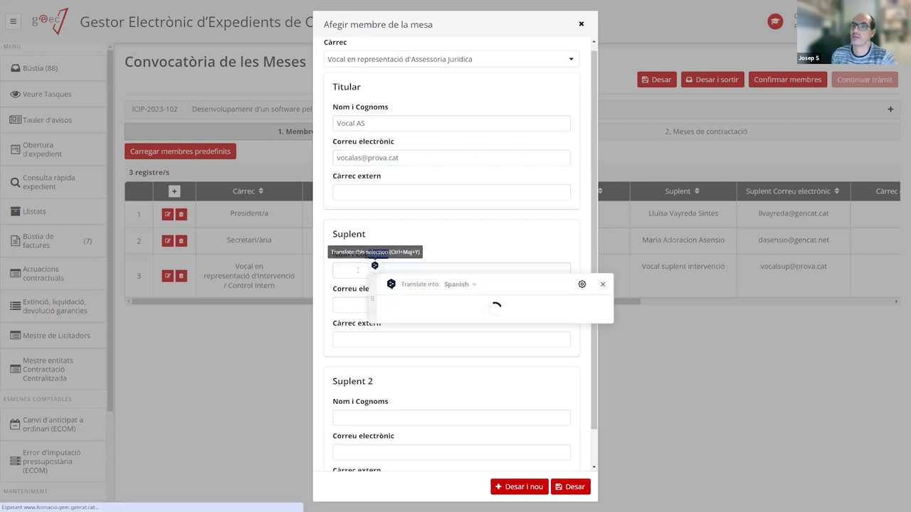
pyautogui.write('vo0ca')
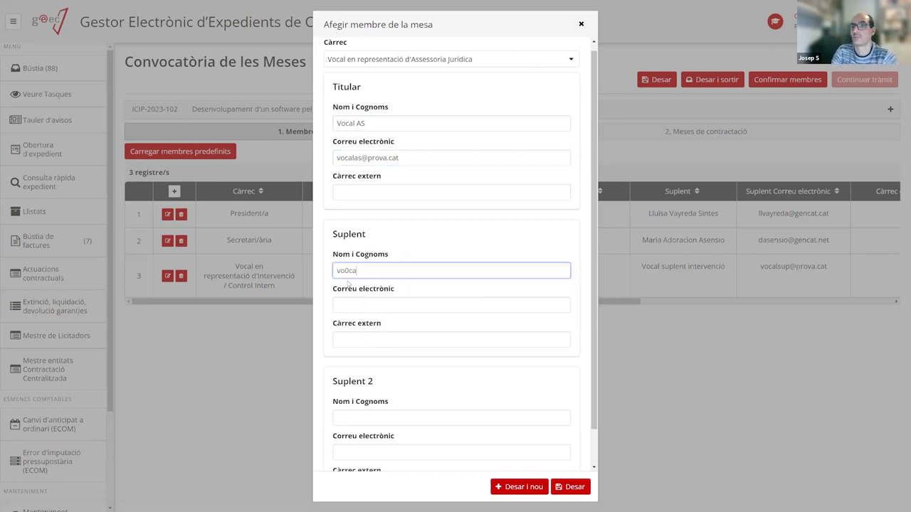
pyautogui.write('lsuple')
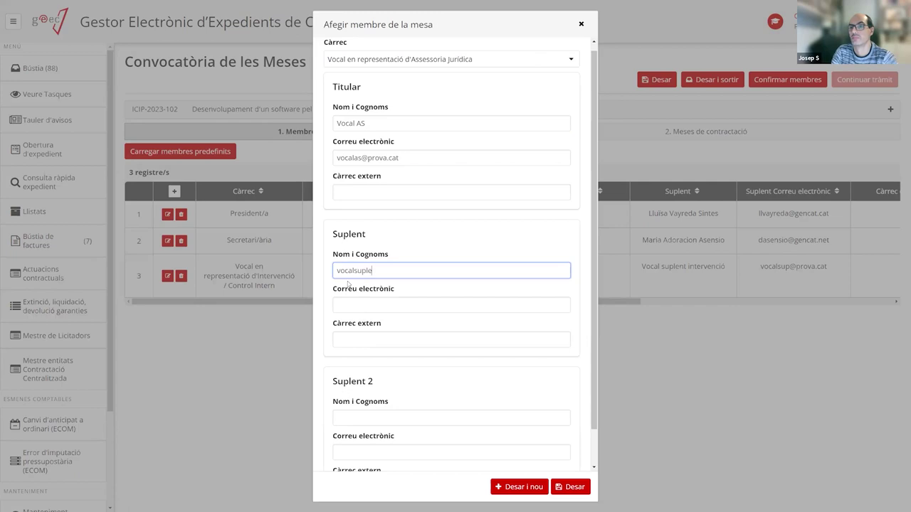
pyautogui.press('BackSpace')
pyautogui.press('BackSpace')
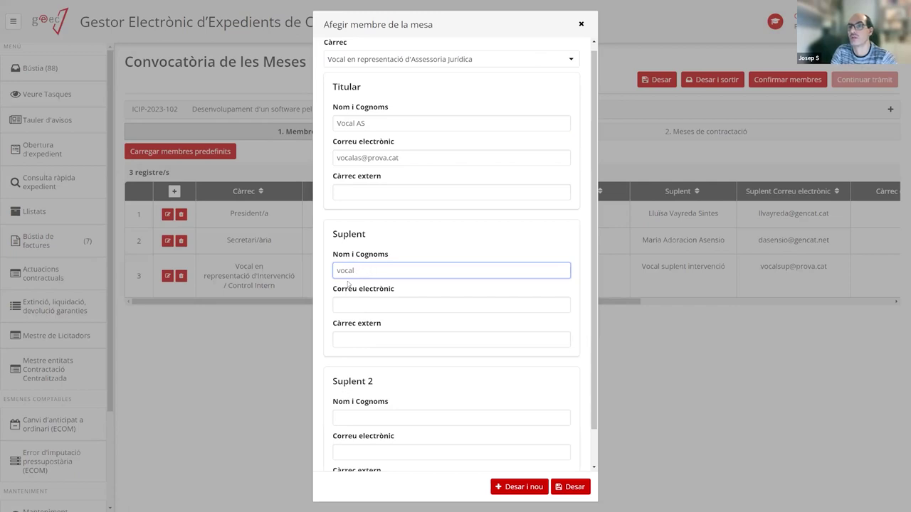
pyautogui.press('BackSpace')
pyautogui.press('BackSpace')
pyautogui.press('BackSpace')
pyautogui.write('Vocal Suplent AS')
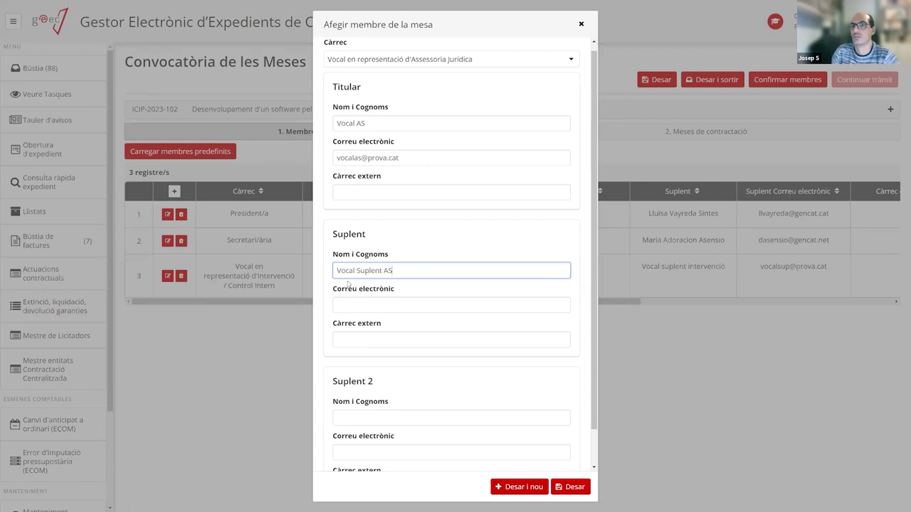
pyautogui.click(367, 308)
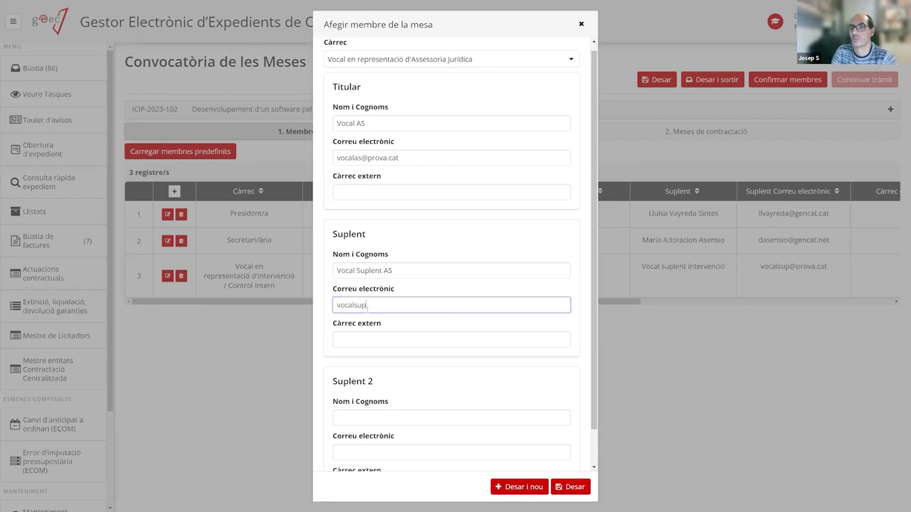
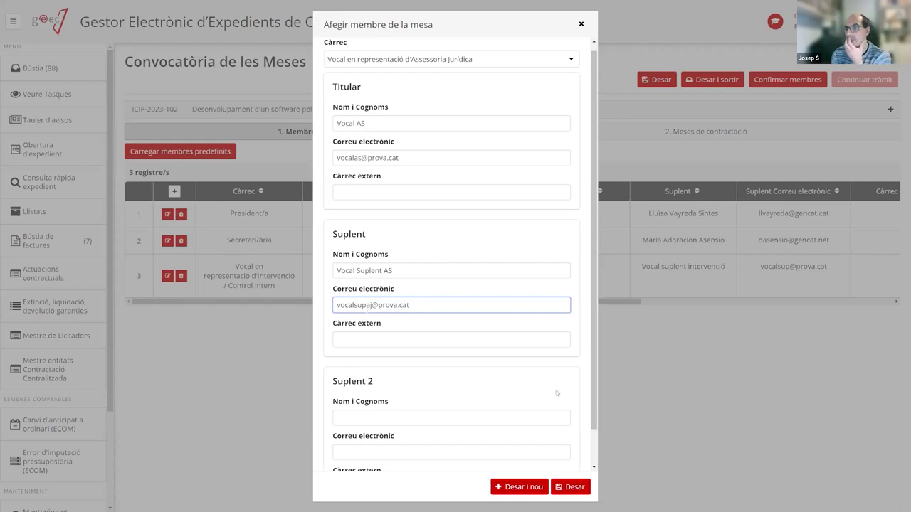
pyautogui.click(571, 486)
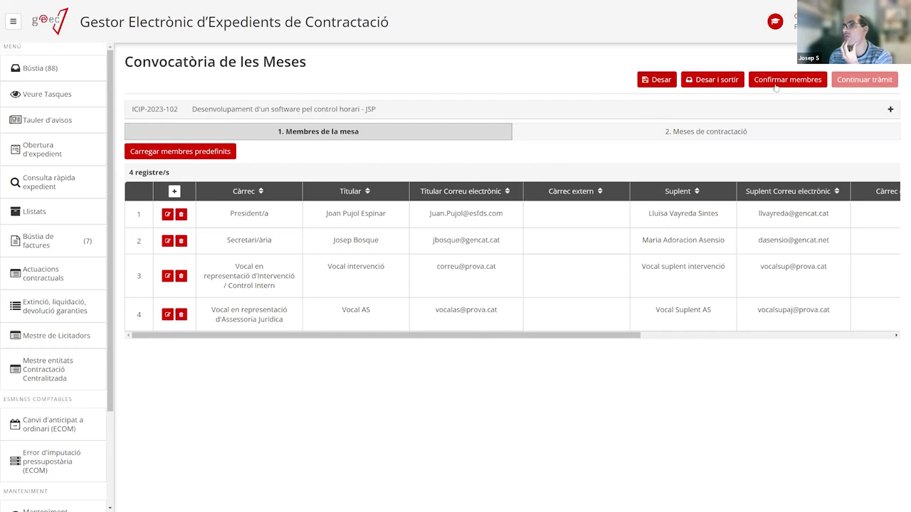
# Save the member list and confirm the four mesa members, re-confirming after Editar membres.
pyautogui.click(662, 83)
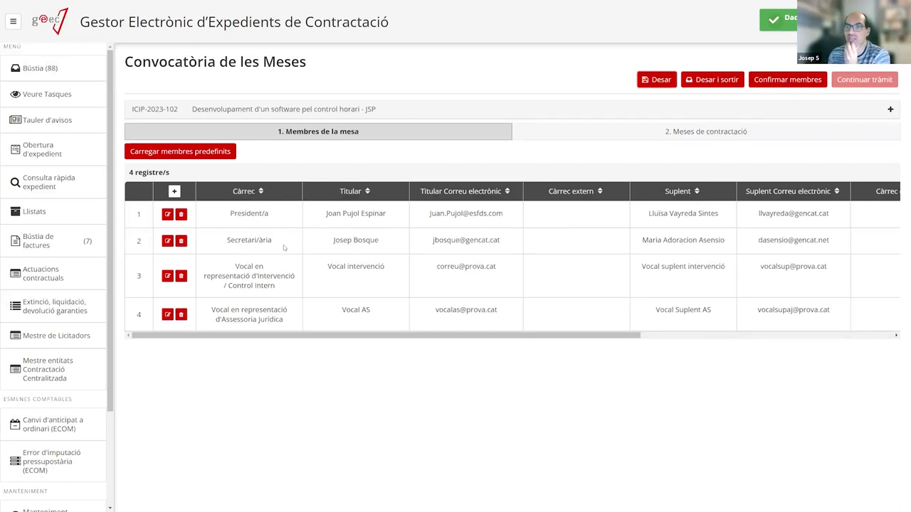
pyautogui.click(788, 79)
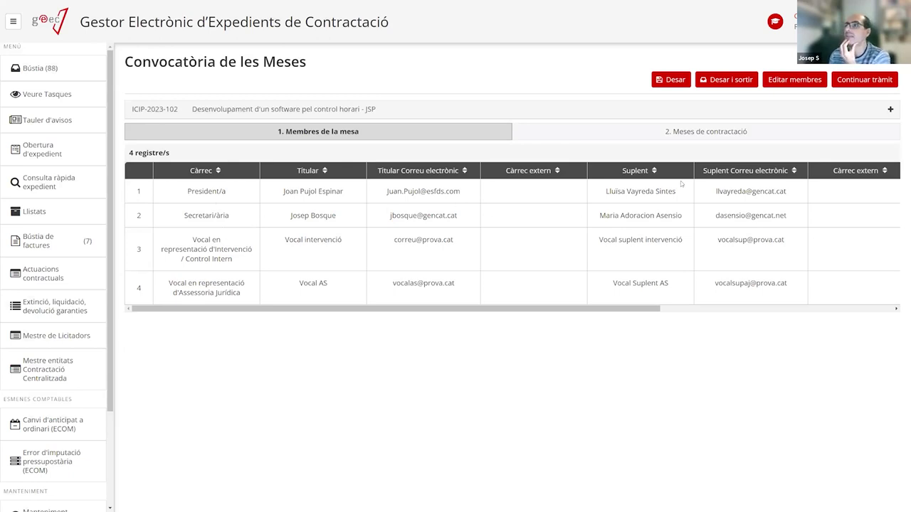
pyautogui.click(797, 79)
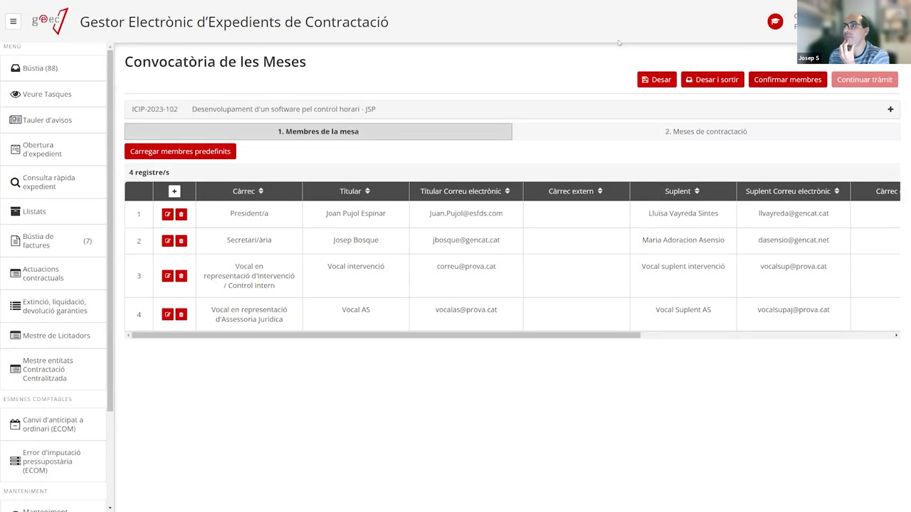
pyautogui.click(772, 80)
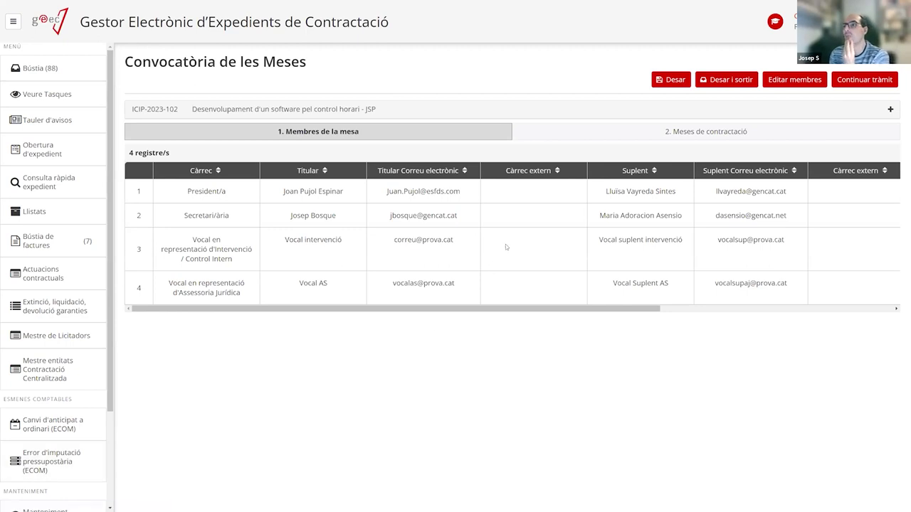
pyautogui.click(574, 136)
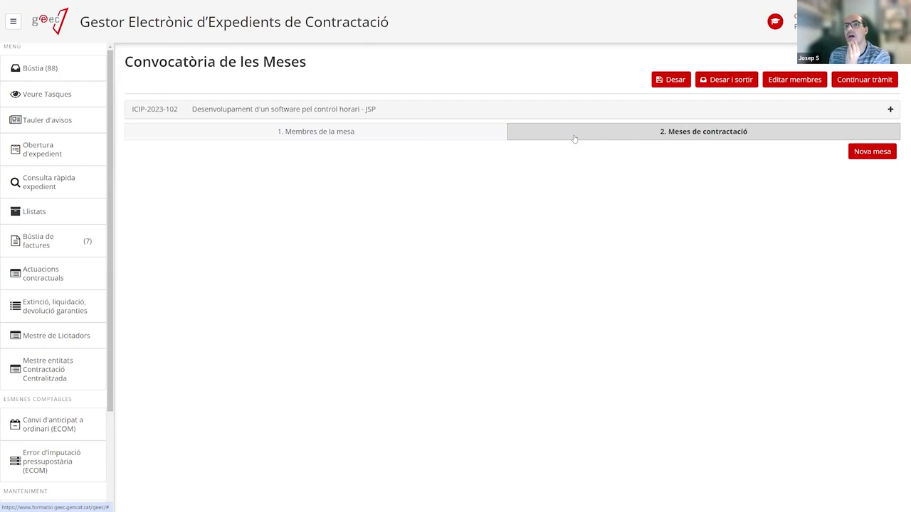
pyautogui.click(338, 135)
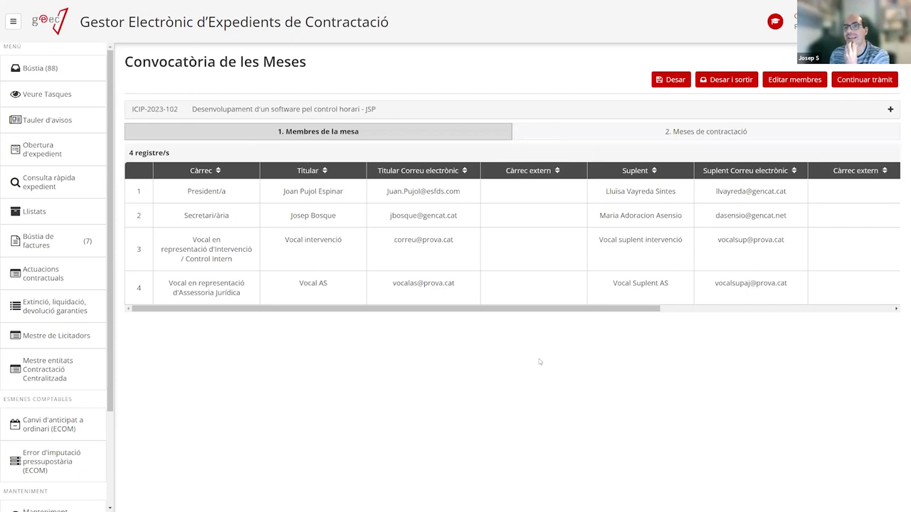
pyautogui.click(615, 135)
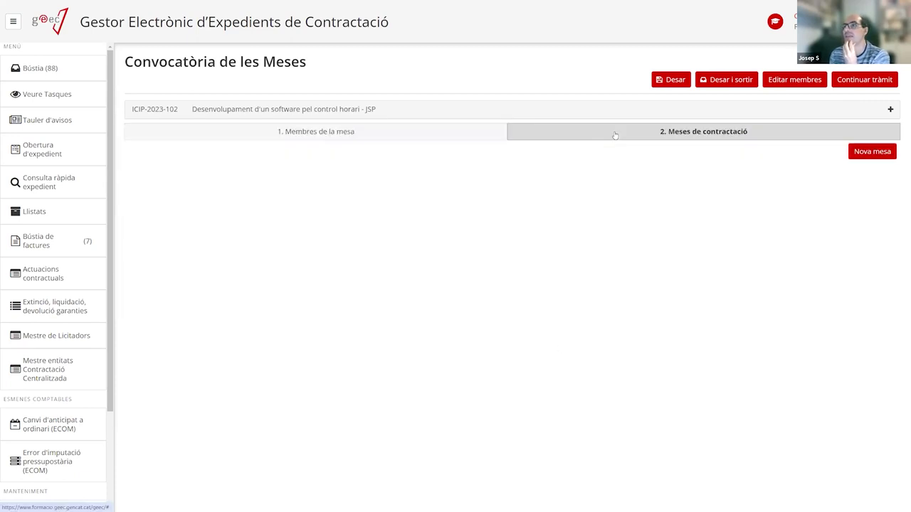
pyautogui.click(443, 136)
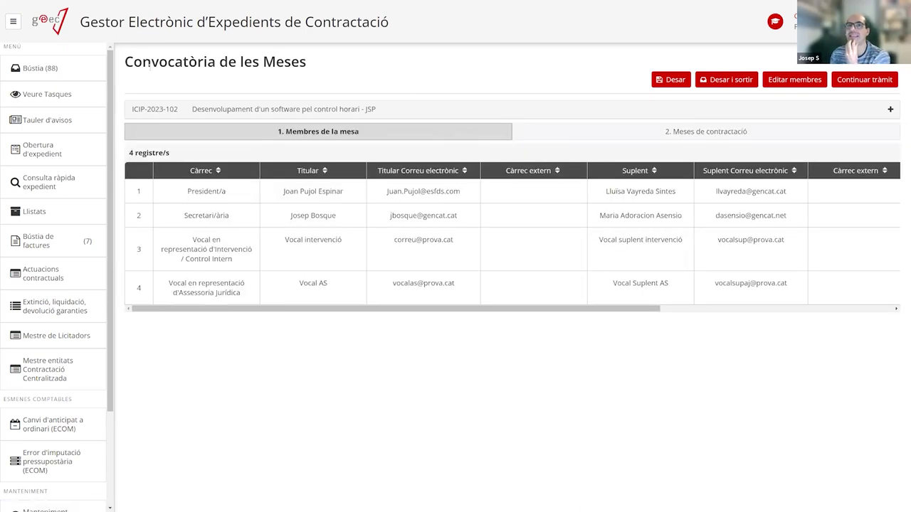
pyautogui.moveTo(125, 62); pyautogui.dragTo(312, 68)
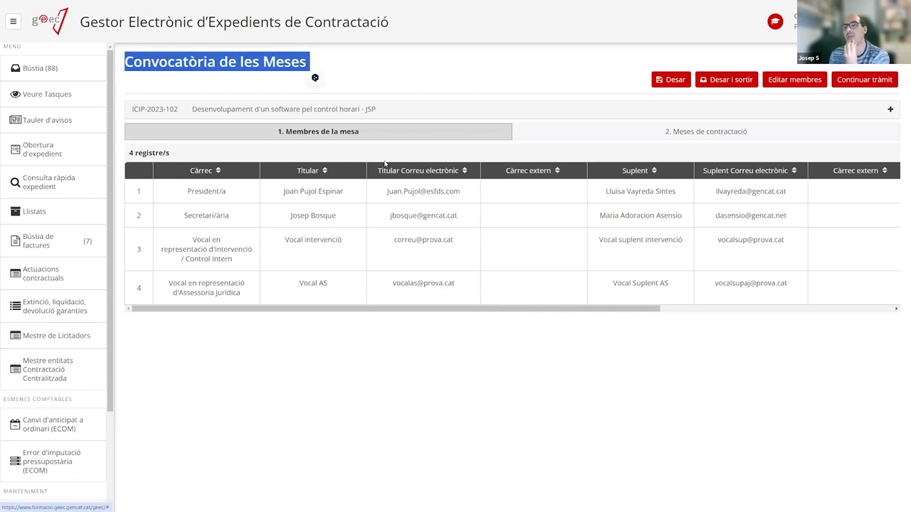
pyautogui.click(588, 135)
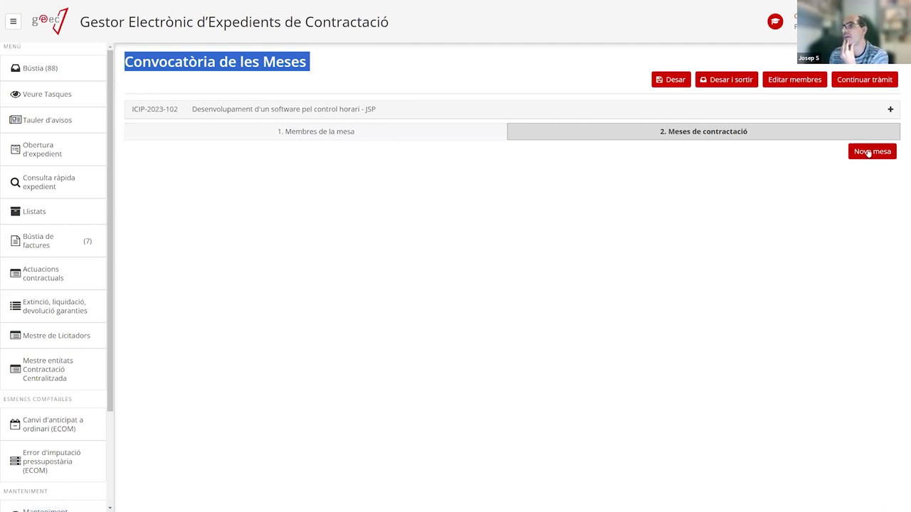
# Create Mesa 1 'Mesa obertura del sobres' dated 26/10/2023 with 15 amendment days.
pyautogui.click(861, 158)
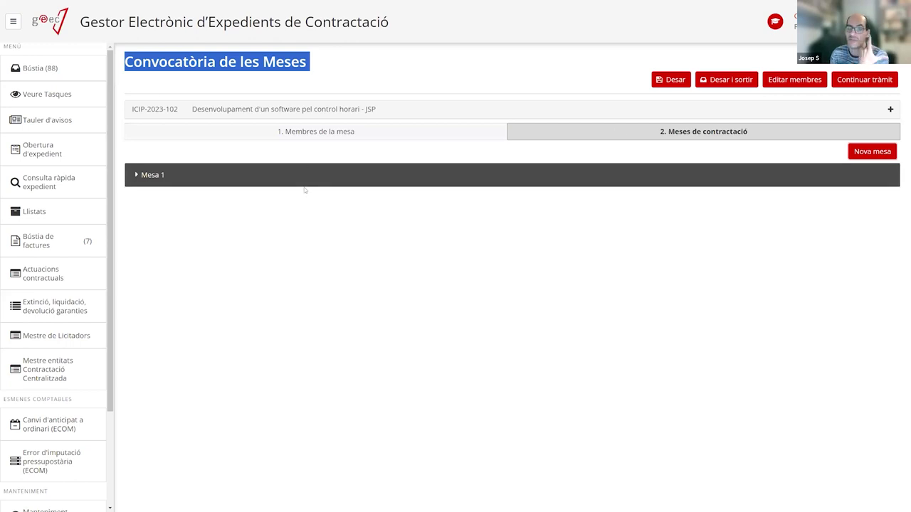
pyautogui.click(201, 180)
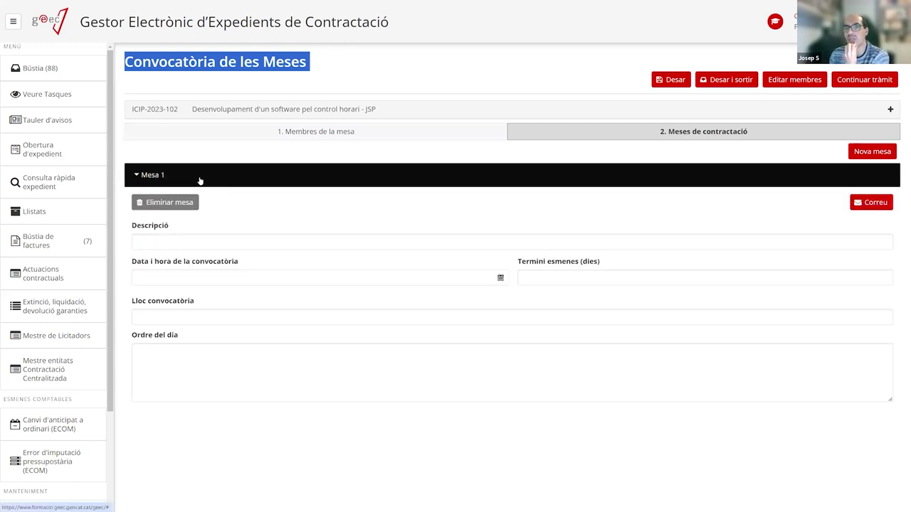
pyautogui.click(183, 245)
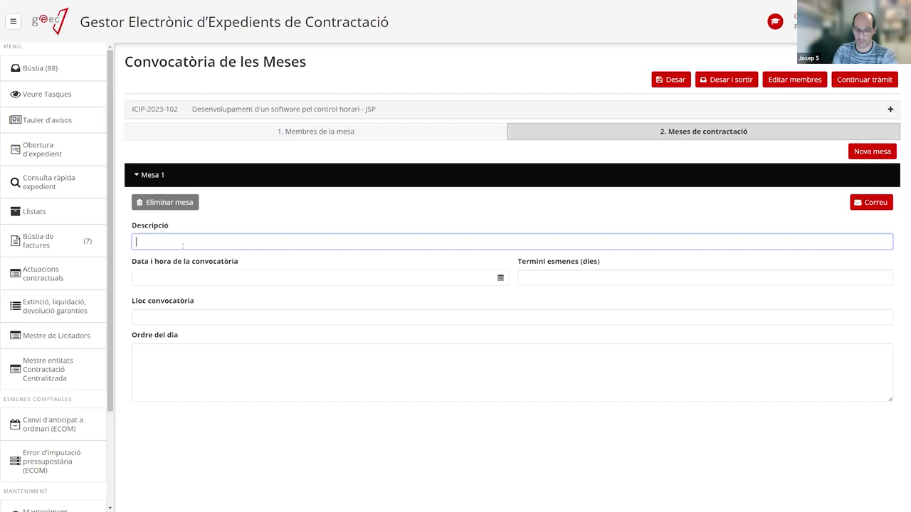
pyautogui.write('Mesa ober')
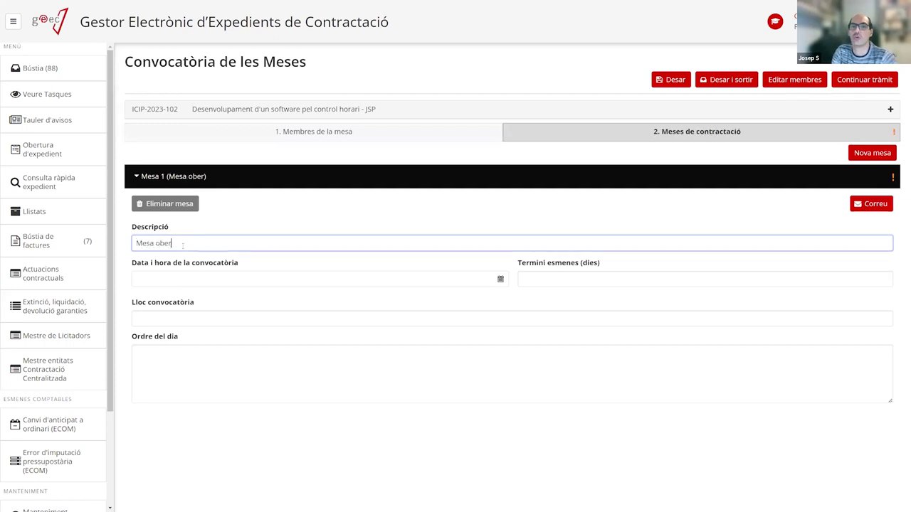
pyautogui.write('tura del so')
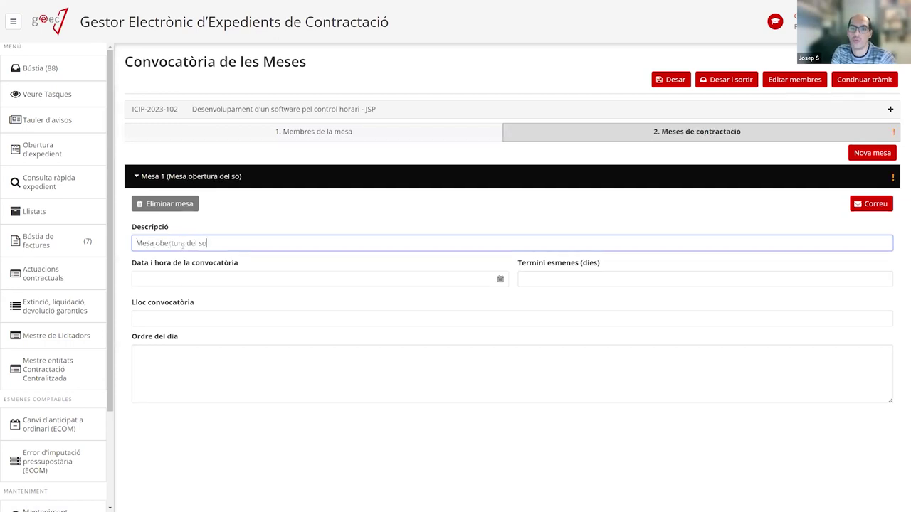
pyautogui.write('bres')
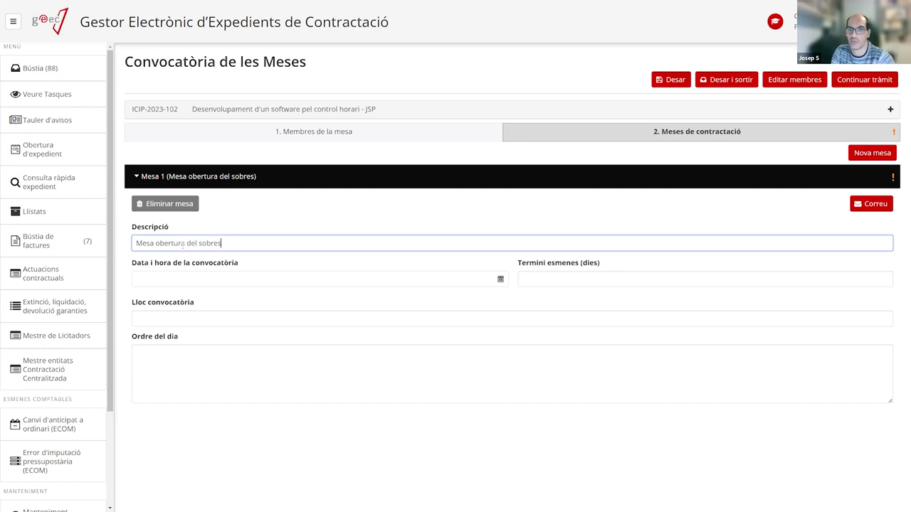
pyautogui.click(182, 276)
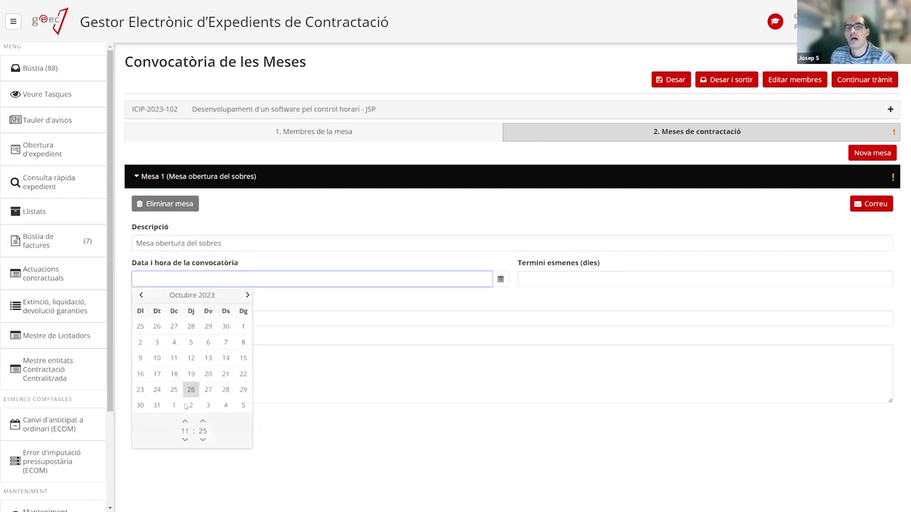
pyautogui.click(191, 390)
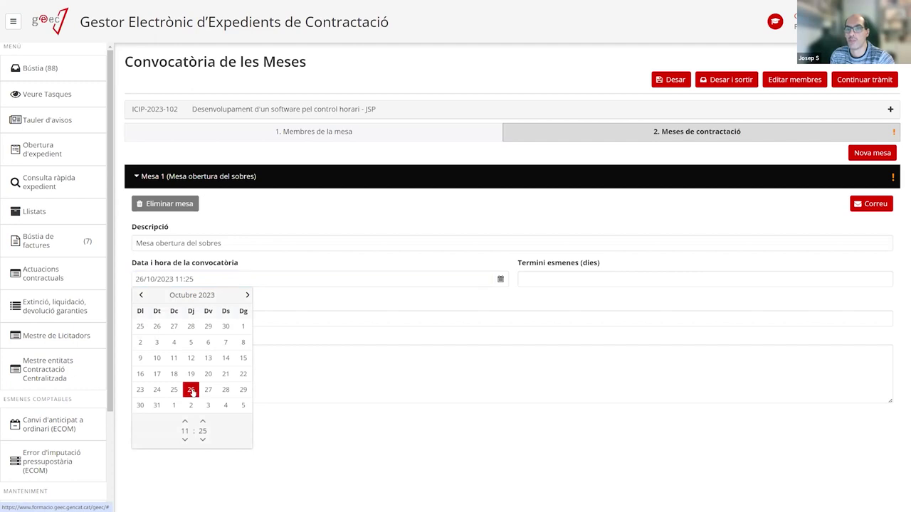
pyautogui.click(575, 277)
pyautogui.write('15')
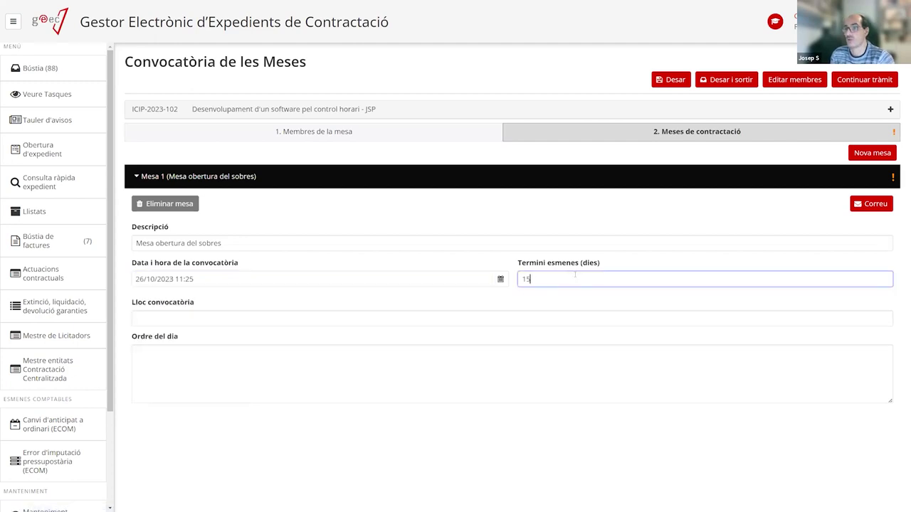
# Set the Lloc to Sala de plens, write the Ordre del dia, and open the convocation e-mail.
pyautogui.click(199, 319)
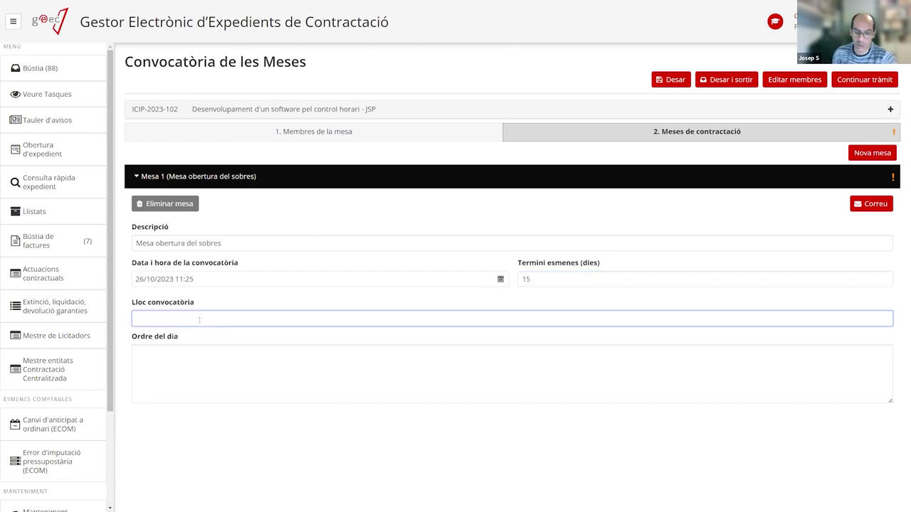
pyautogui.write('Sala de plens')
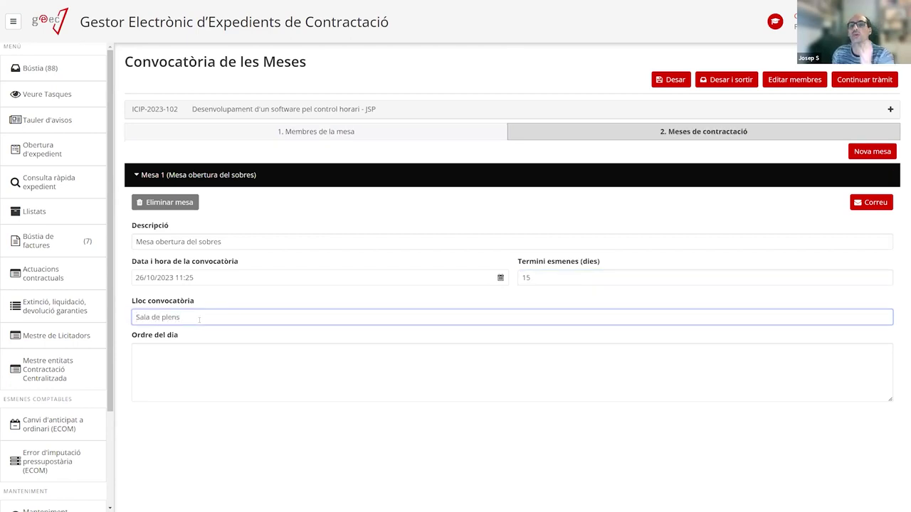
pyautogui.click(181, 360)
pyautogui.write('Or')
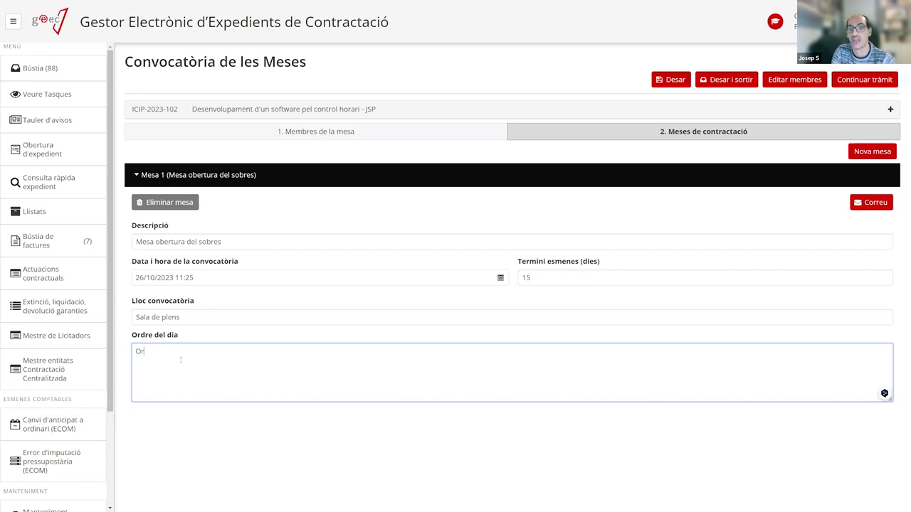
pyautogui.write('dre del dai')
pyautogui.press('BackSpace')
pyautogui.press('BackSpace')
pyautogui.press('BackSpace')
pyautogui.write('dia le')
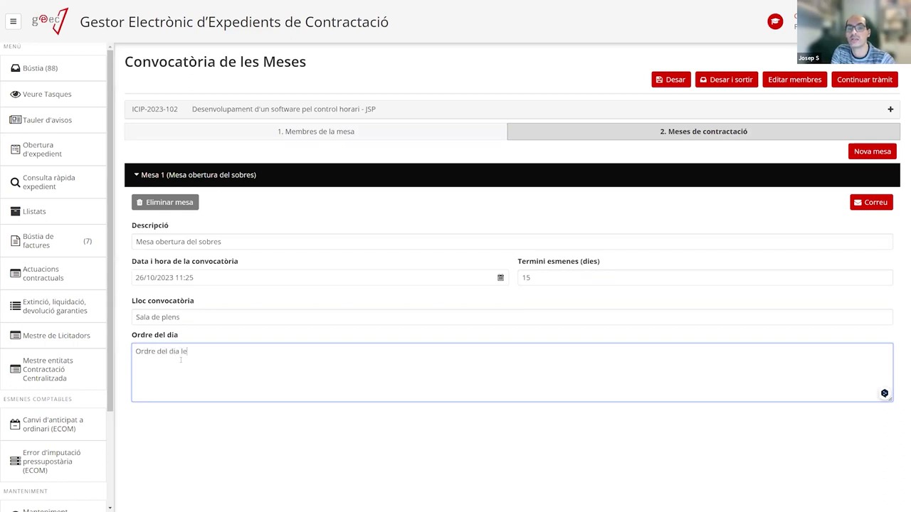
pyautogui.write(" l'obertura de sobres")
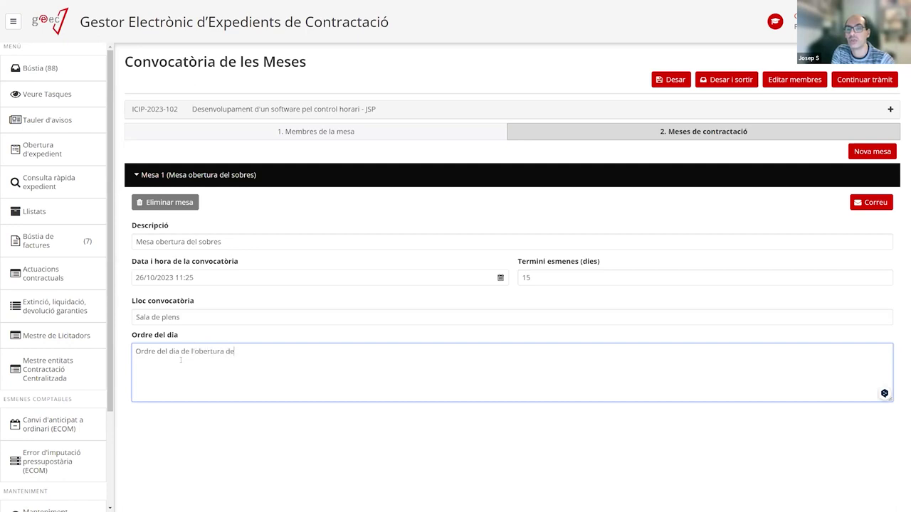
pyautogui.write(' A.')
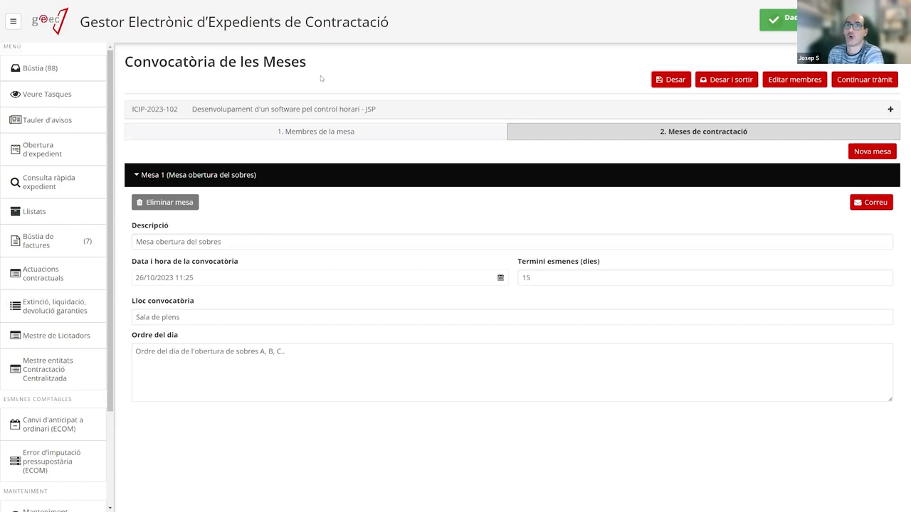
pyautogui.click(866, 204)
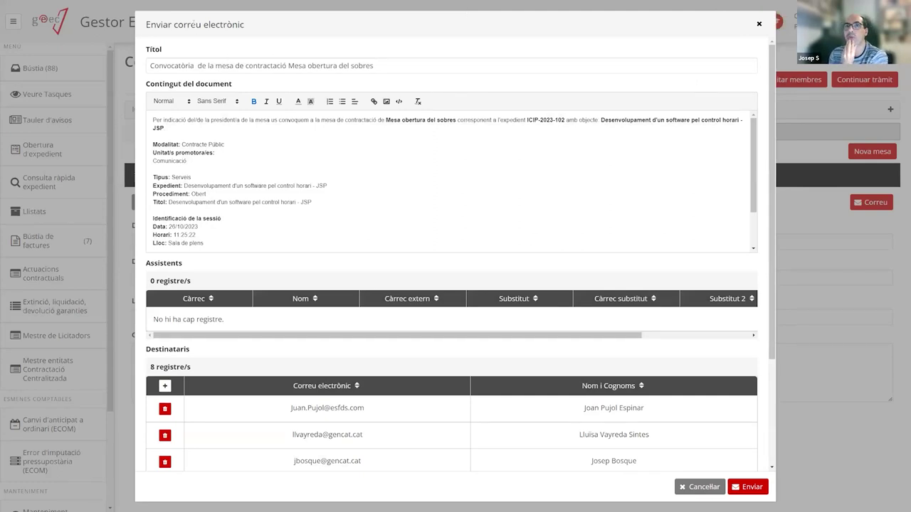
# Review the convocation email's subject, body text, agenda section and secretary's signature.
pyautogui.moveTo(197, 25); pyautogui.dragTo(203, 25)
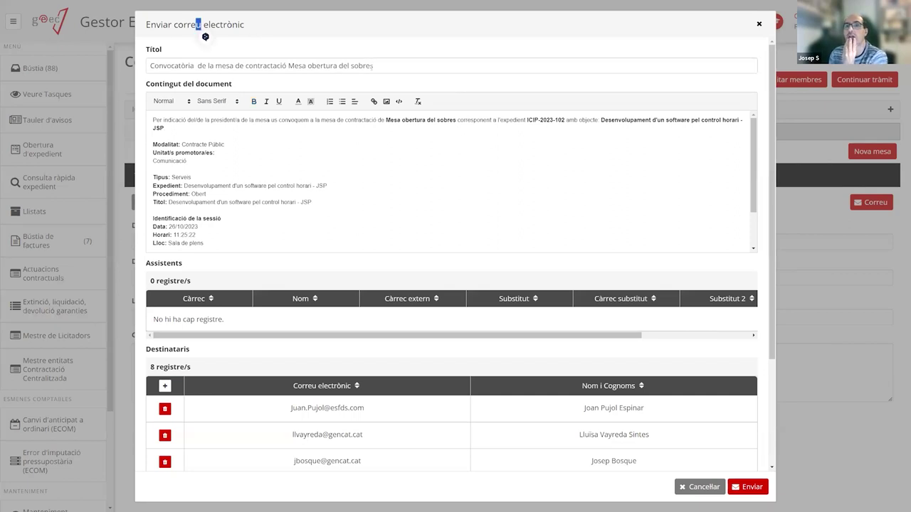
pyautogui.moveTo(373, 66); pyautogui.dragTo(316, 66)
pyautogui.moveTo(211, 53); pyautogui.dragTo(208, 57)
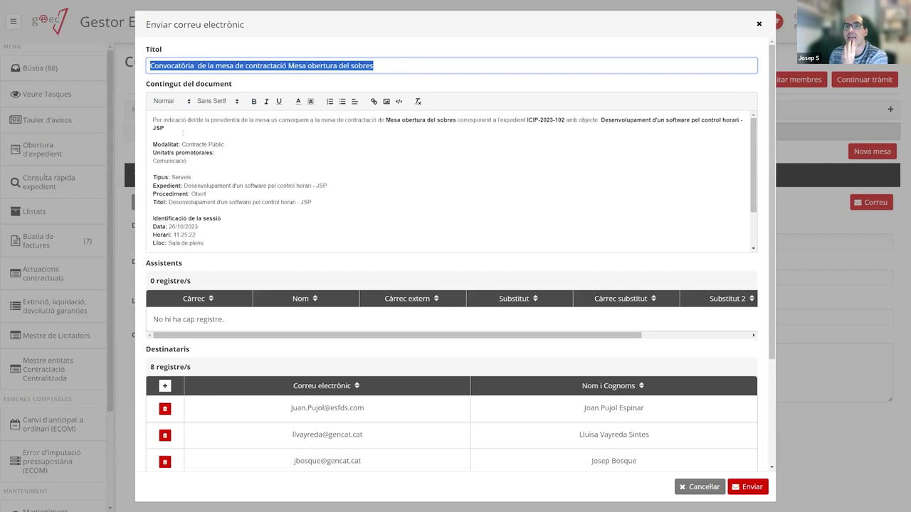
pyautogui.moveTo(154, 120); pyautogui.dragTo(276, 262)
pyautogui.click(249, 210)
pyautogui.moveTo(270, 220); pyautogui.dragTo(121, 212)
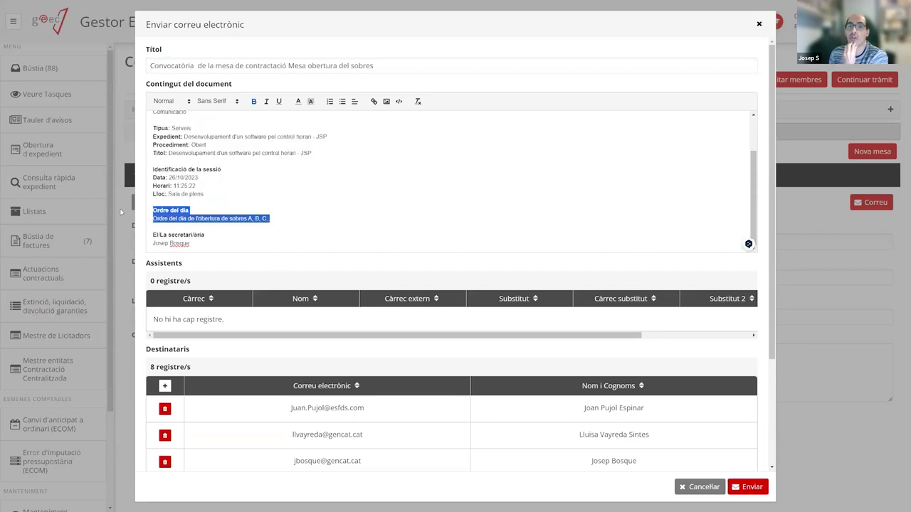
pyautogui.moveTo(221, 242); pyautogui.dragTo(124, 244)
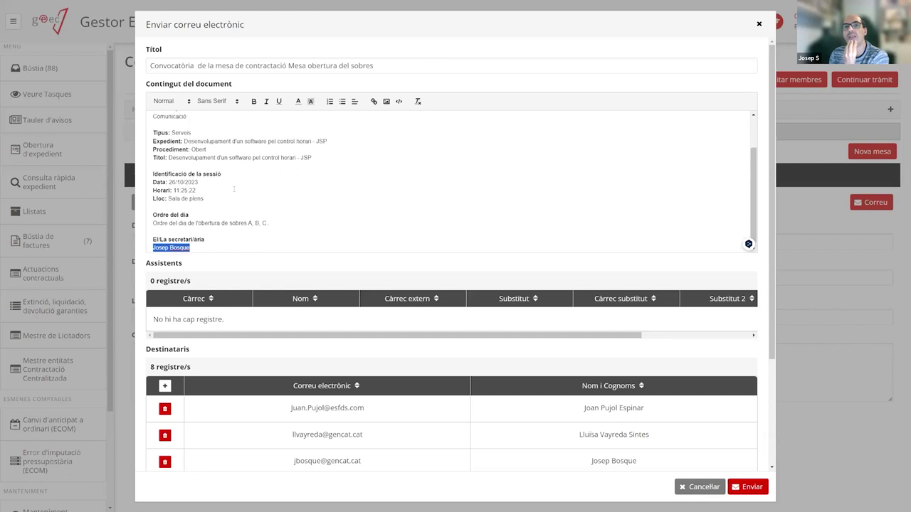
# Check the committee name Mesa obertura del sobres and contract subject, then review the eight Destinataris.
pyautogui.scroll(2, 214, 185)
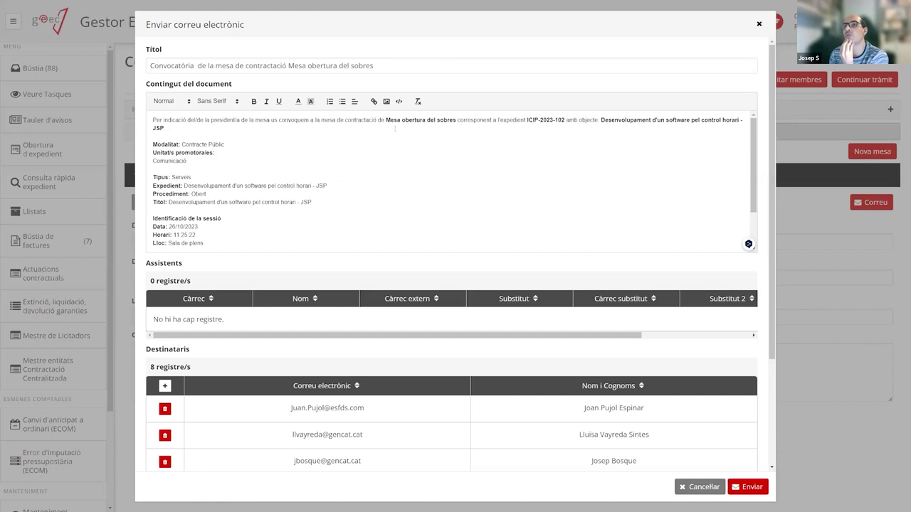
pyautogui.moveTo(387, 119); pyautogui.dragTo(455, 120)
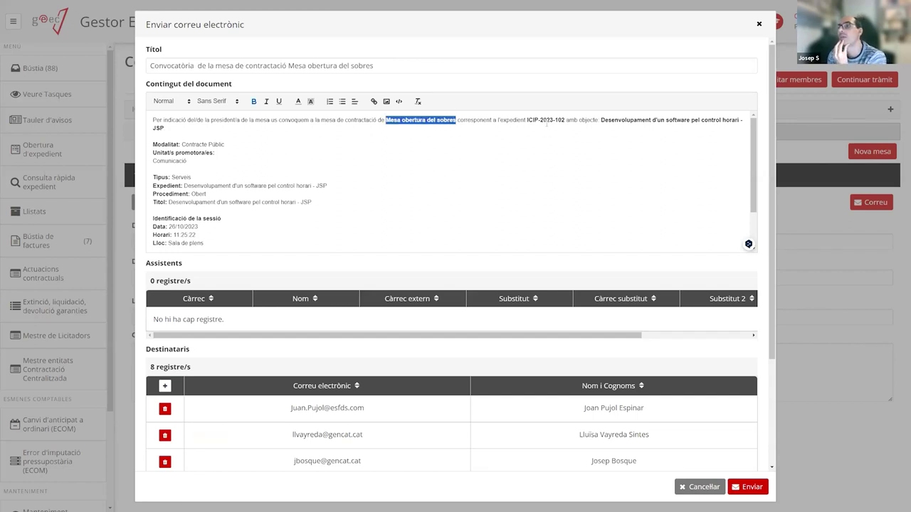
pyautogui.moveTo(528, 120); pyautogui.dragTo(742, 120)
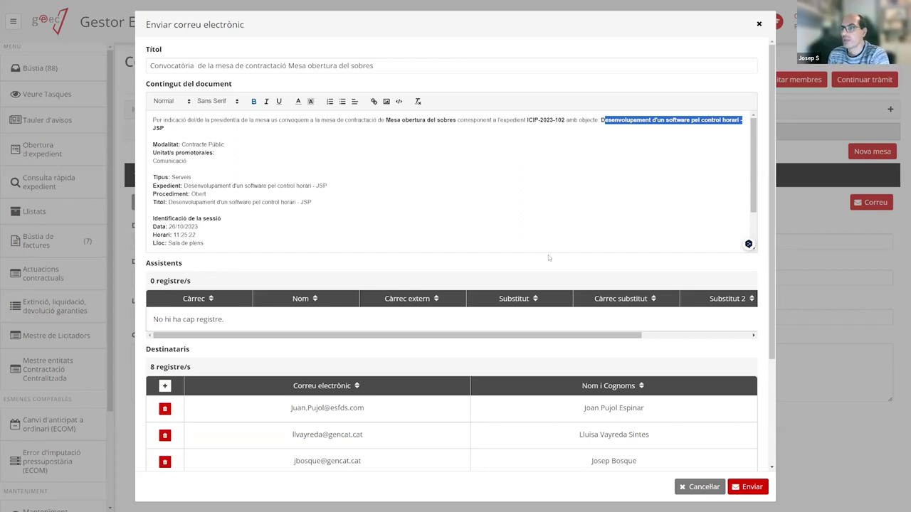
pyautogui.scroll(-2, 441, 372)
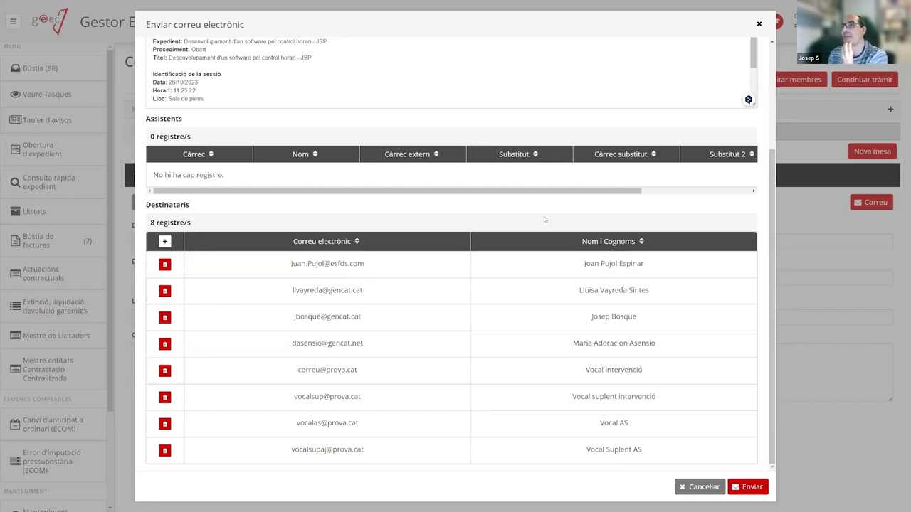
pyautogui.scroll(2, 543, 234)
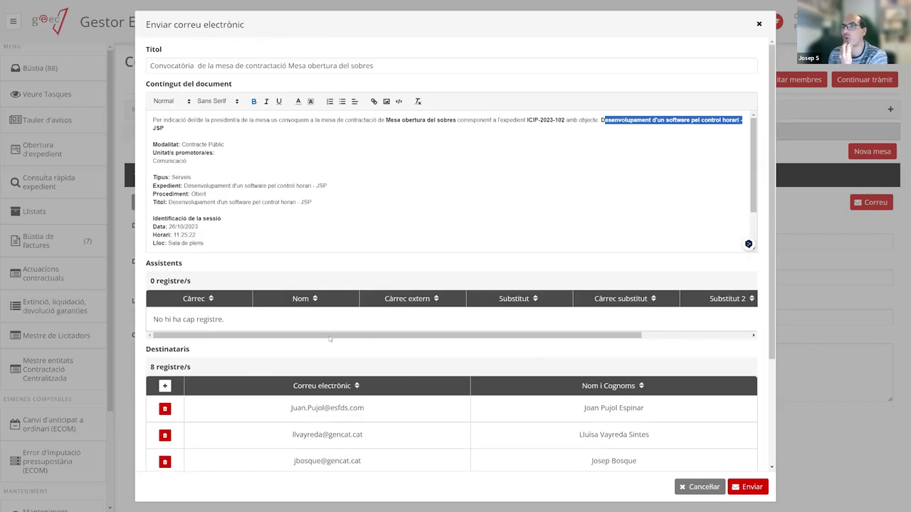
pyautogui.scroll(-2, 266, 349)
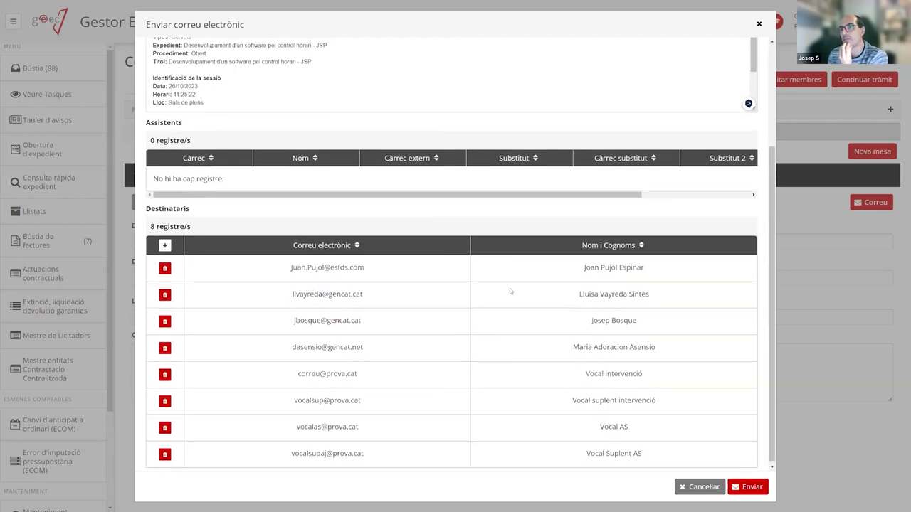
# Cancel adding a new recipient and close the convocation email without sending it.
pyautogui.click(164, 245)
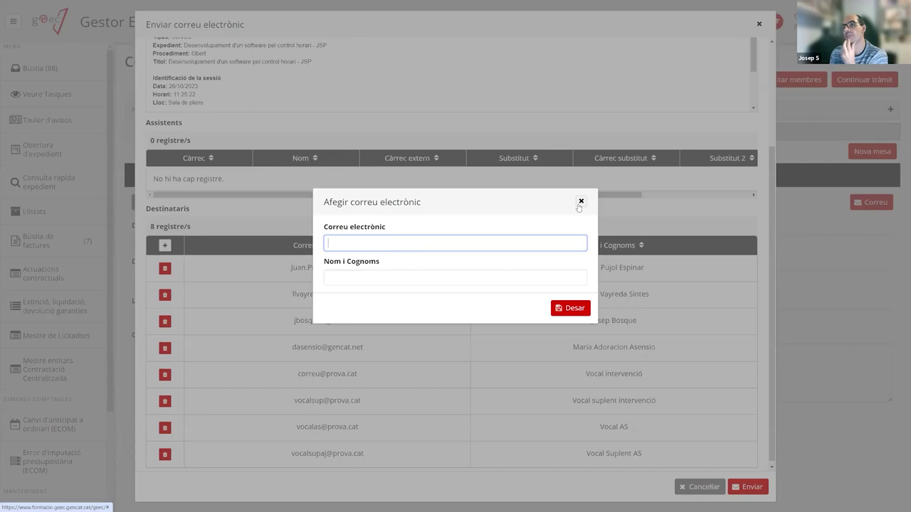
pyautogui.click(581, 202)
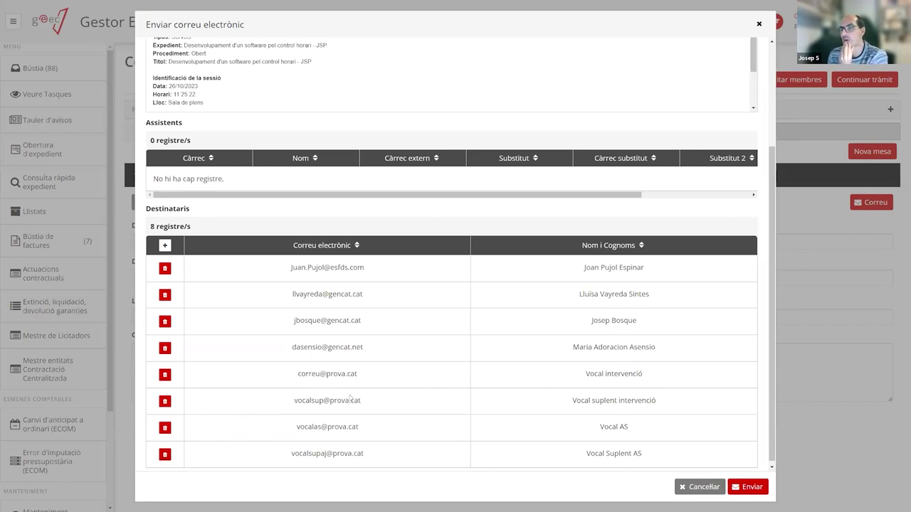
pyautogui.scroll(3, 459, 374)
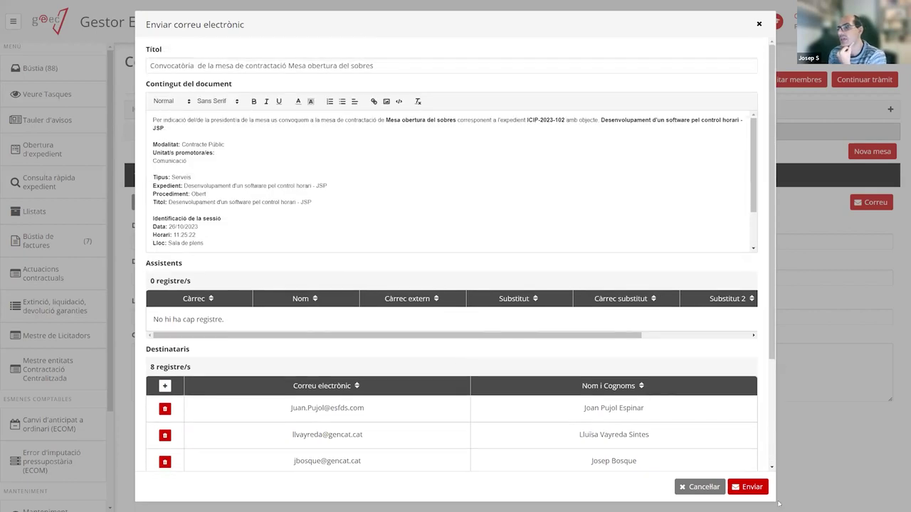
pyautogui.scroll(-1, 384, 375)
pyautogui.scroll(-2, 385, 375)
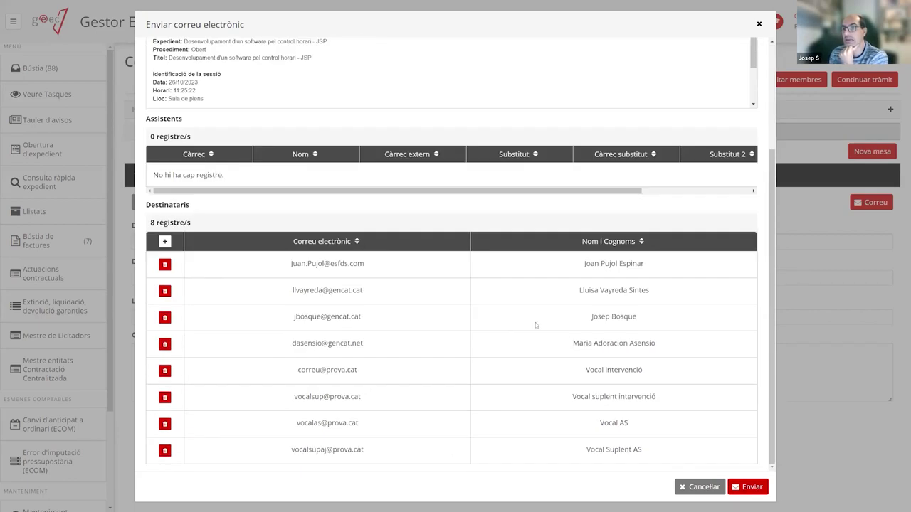
pyautogui.scroll(2, 498, 363)
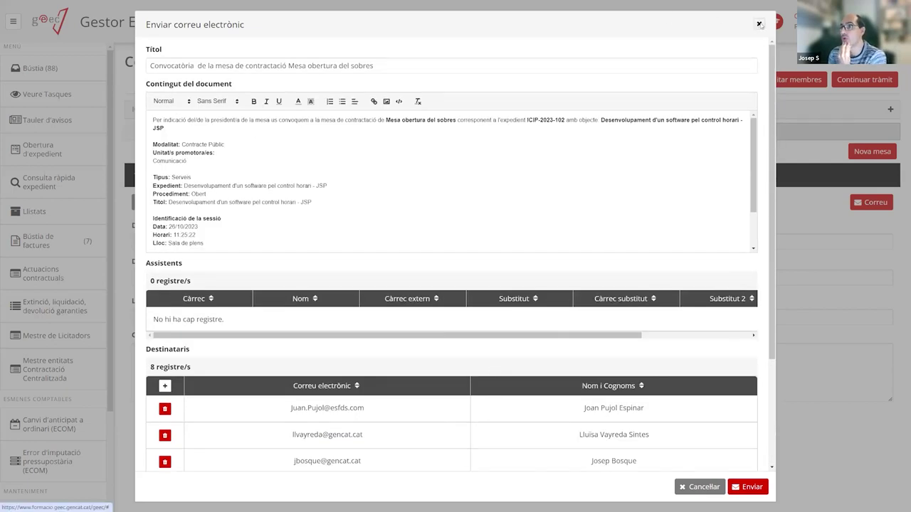
pyautogui.click(759, 24)
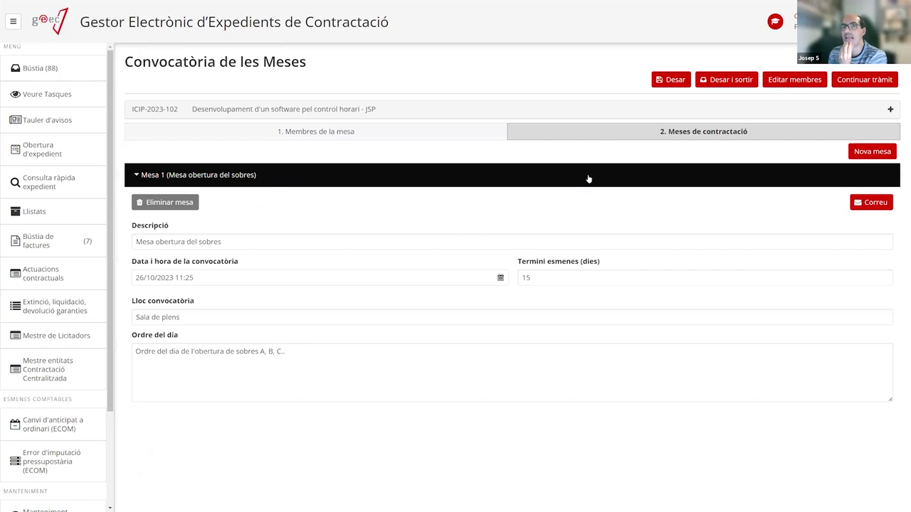
pyautogui.click(340, 136)
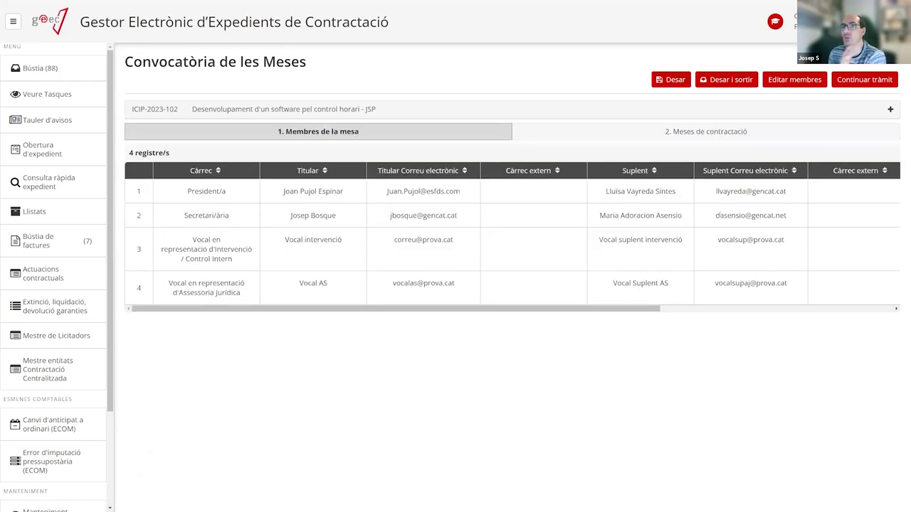
pyautogui.click(705, 130)
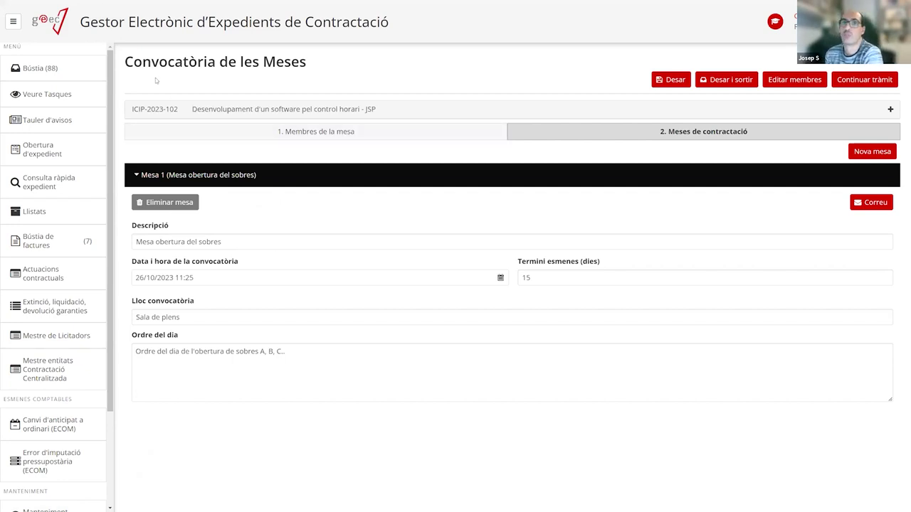
pyautogui.moveTo(128, 61); pyautogui.dragTo(362, 65)
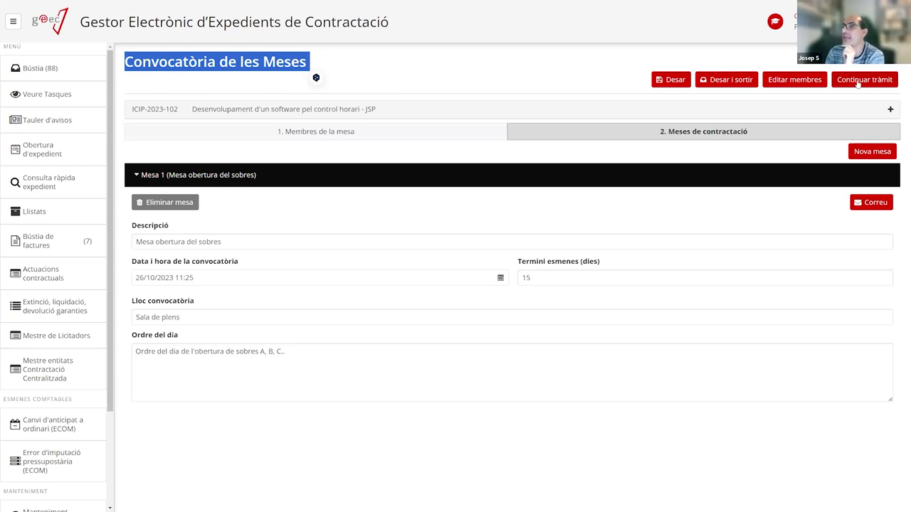
# Continue the procedure so ICIP-2023-102 moves on to the Recepció d'ofertes task.
pyautogui.click(858, 82)
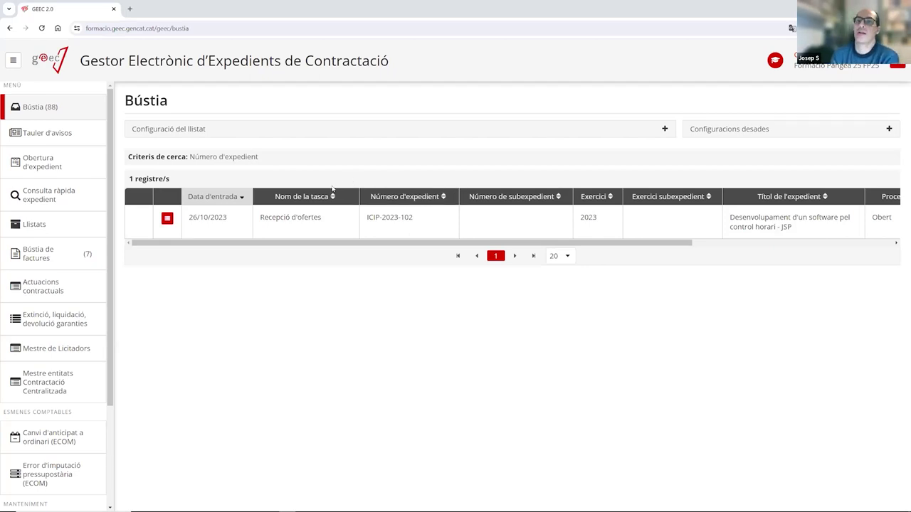
# Open the processing tree for ICIP-2023-102 from the Bústia task row.
pyautogui.click(168, 218)
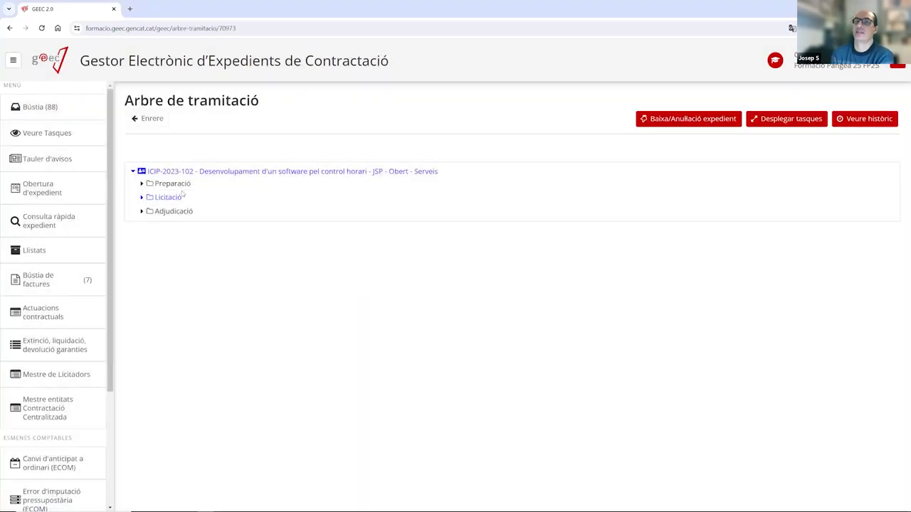
# Expand every task in the ICIP-2023-102 processing tree, confirming the warning with Sí.
pyautogui.click(765, 125)
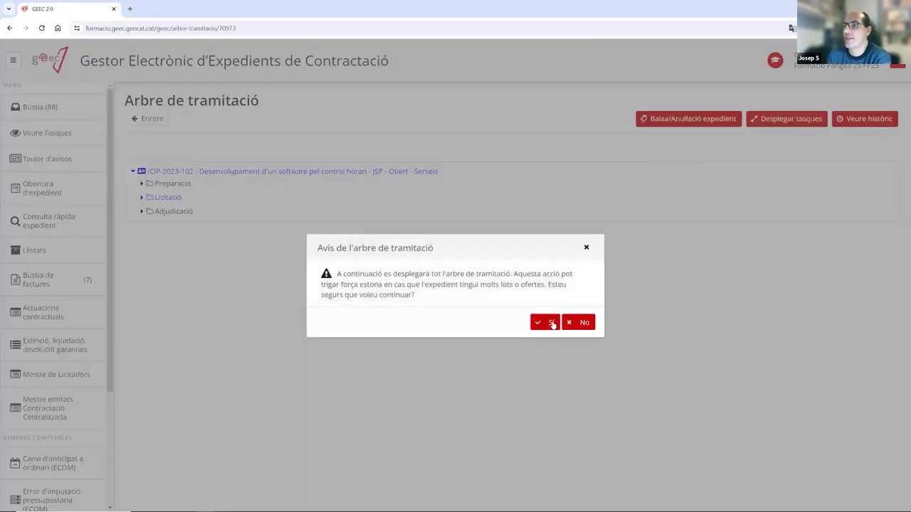
pyautogui.click(549, 324)
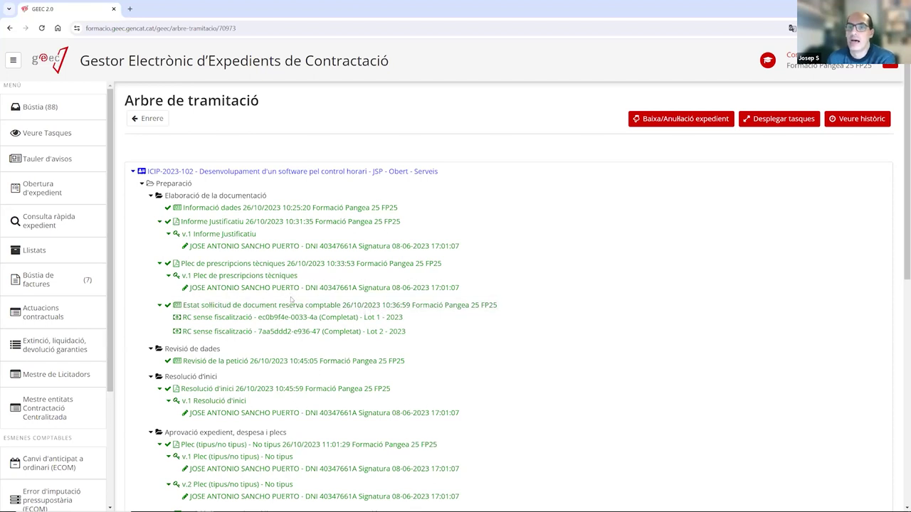
pyautogui.scroll(-4, 273, 249)
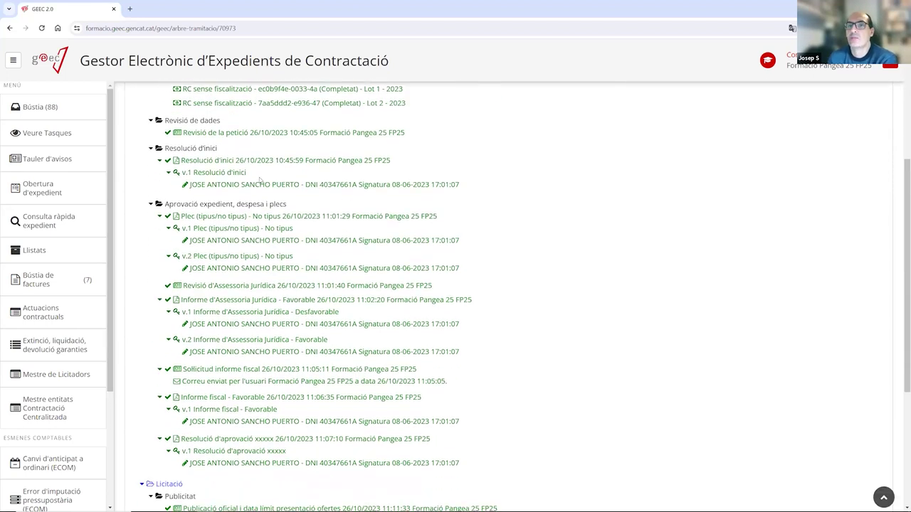
pyautogui.scroll(1, 340, 189)
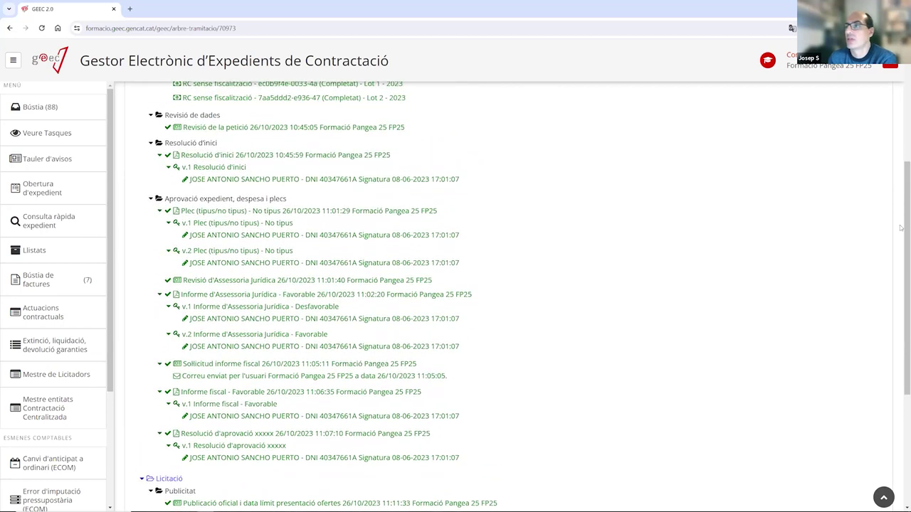
pyautogui.scroll(2, 248, 149)
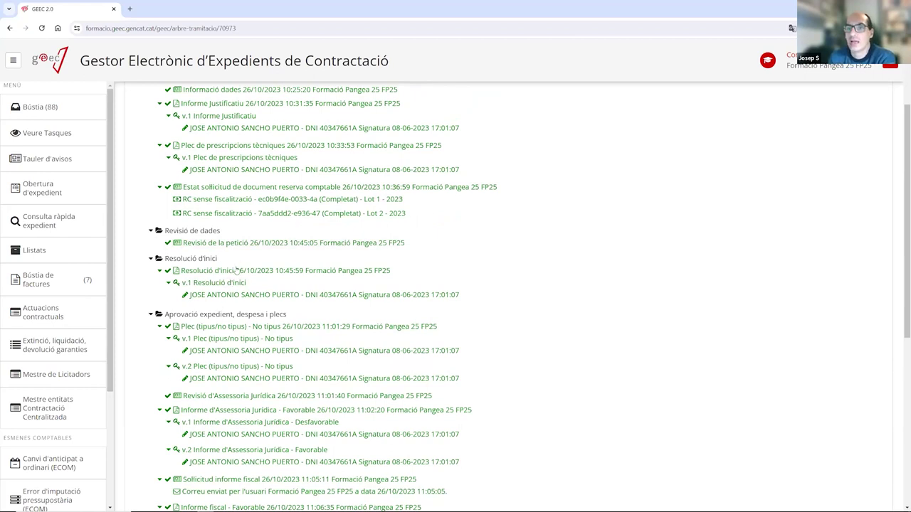
pyautogui.scroll(-1, 237, 270)
pyautogui.scroll(-1, 217, 204)
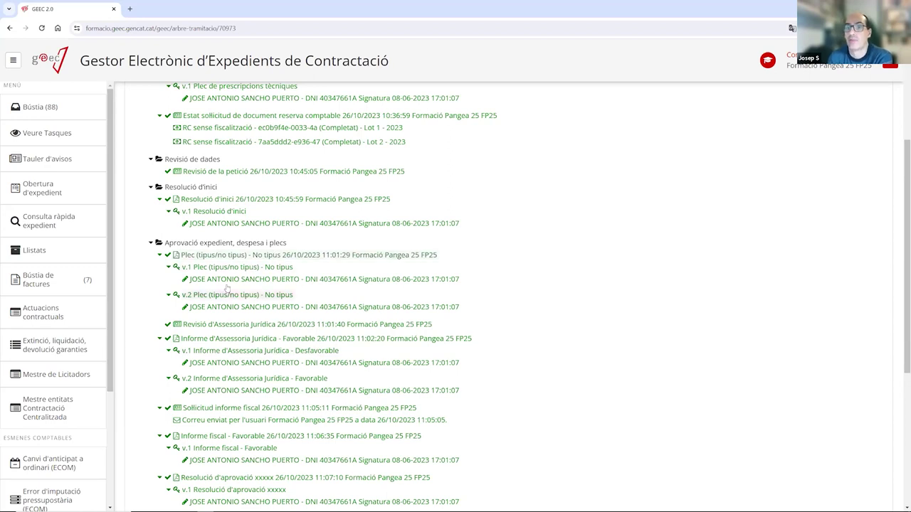
pyautogui.scroll(-1, 320, 300)
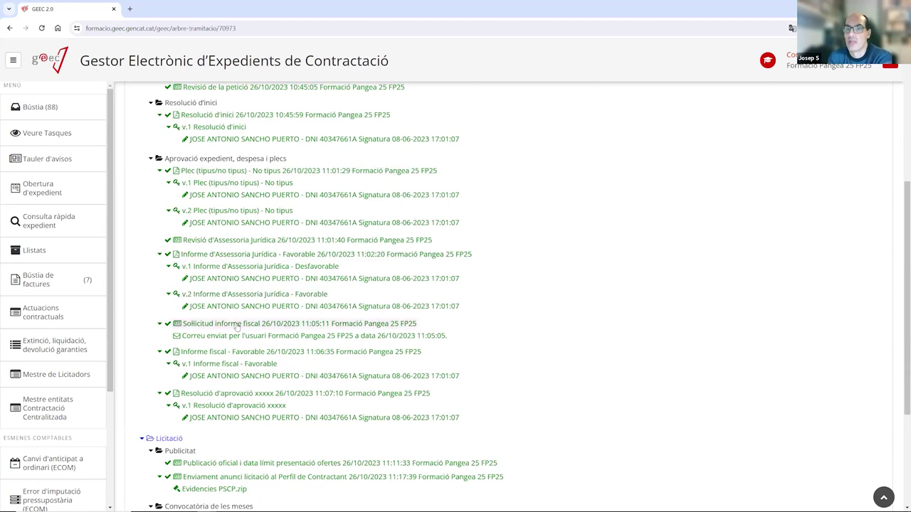
pyautogui.scroll(-1, 267, 307)
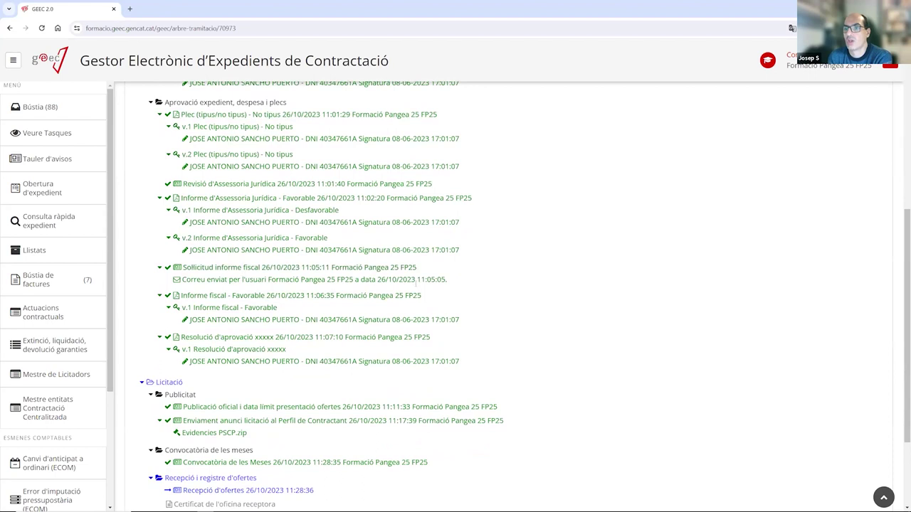
pyautogui.scroll(-1, 295, 295)
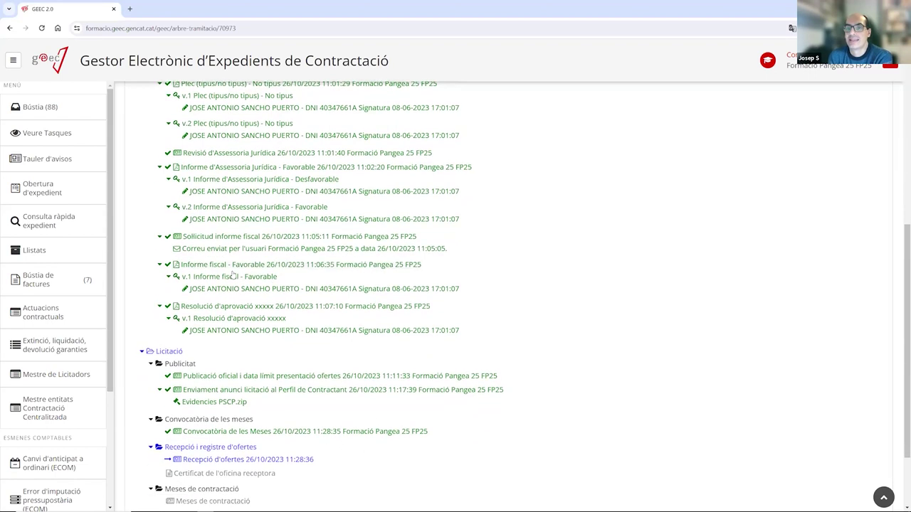
pyautogui.scroll(-1, 285, 265)
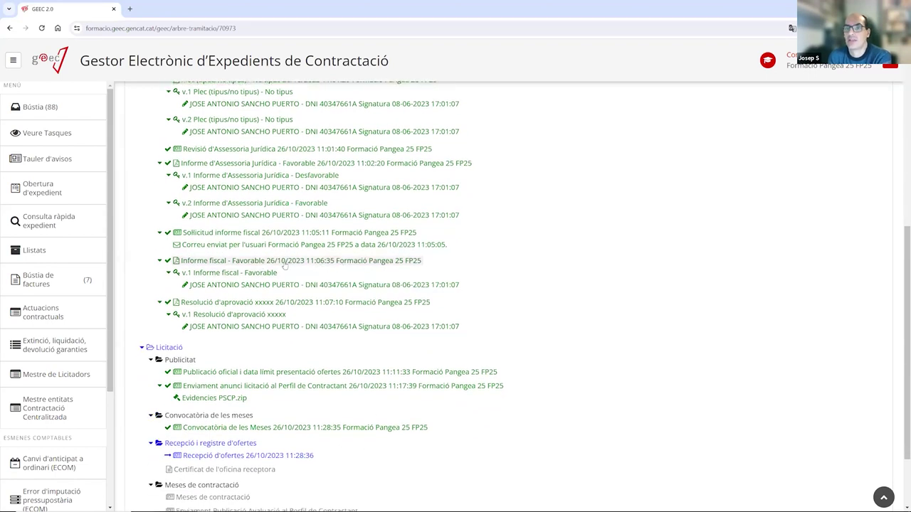
pyautogui.scroll(-1, 285, 265)
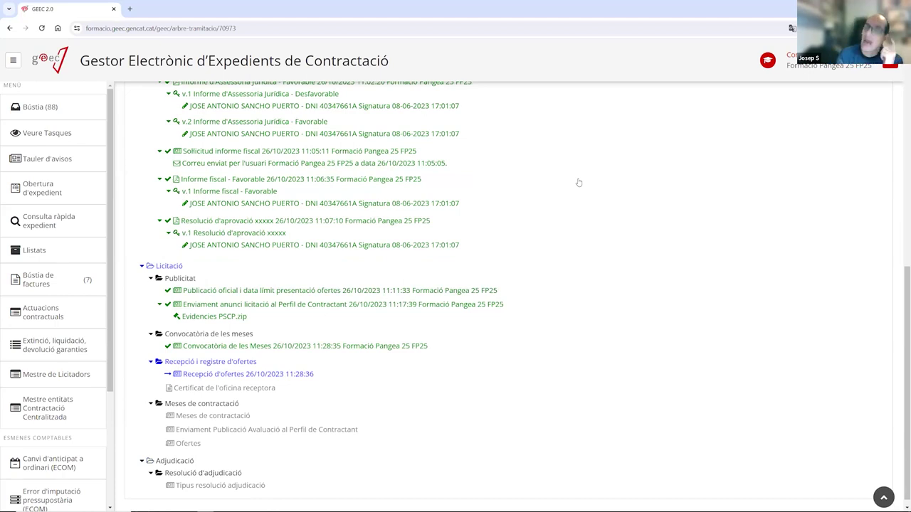
pyautogui.scroll(1, 578, 183)
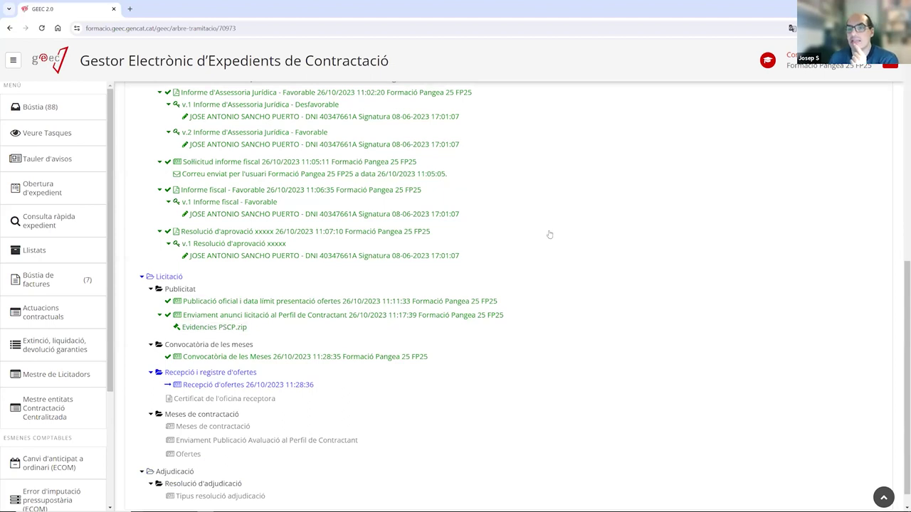
pyautogui.scroll(-1, 299, 292)
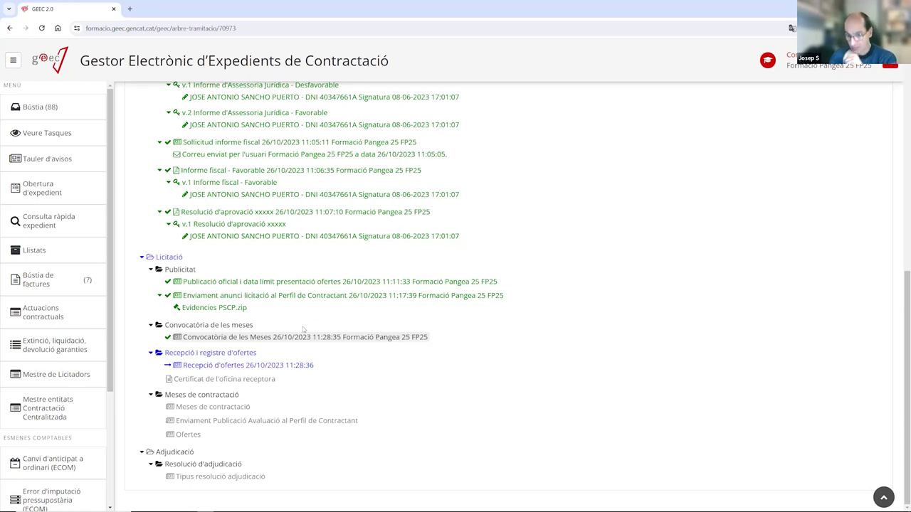
# Return to Bústia and open the Recepció d'ofertes task for ICIP-2023-102.
pyautogui.click(60, 111)
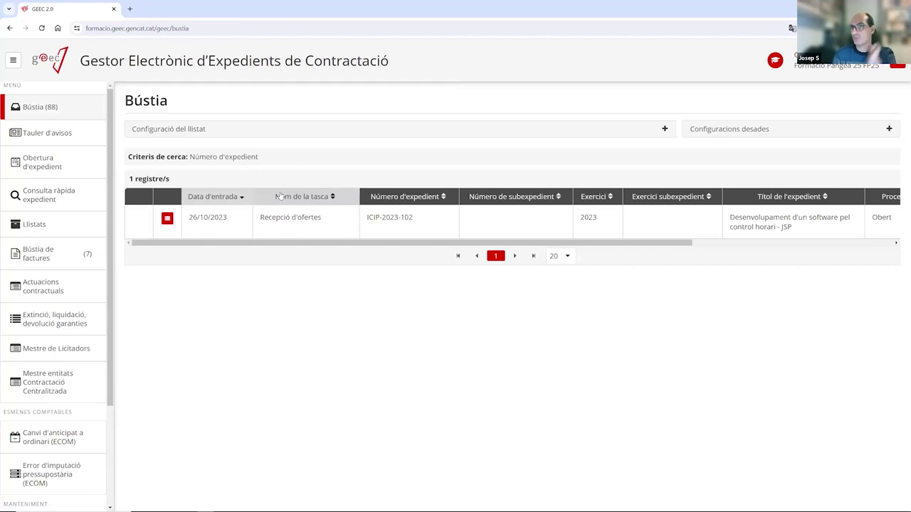
pyautogui.click(263, 223)
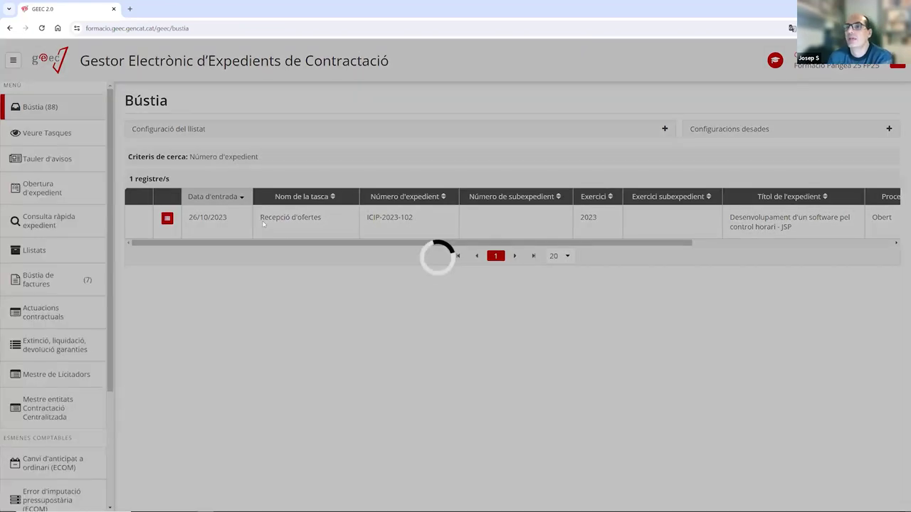
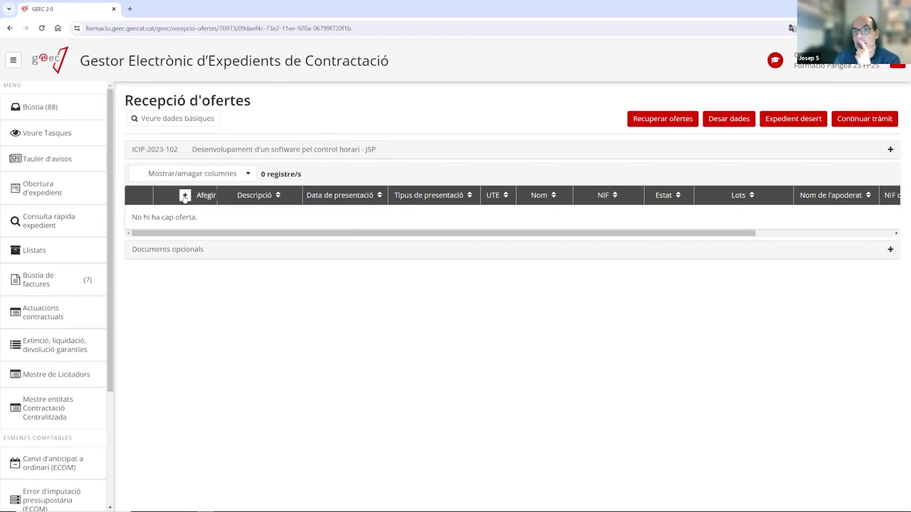
# Add a new offer described 'Oferta 1 - BACULA EDITORS' with registration date 27/10/2023.
pyautogui.click(184, 197)
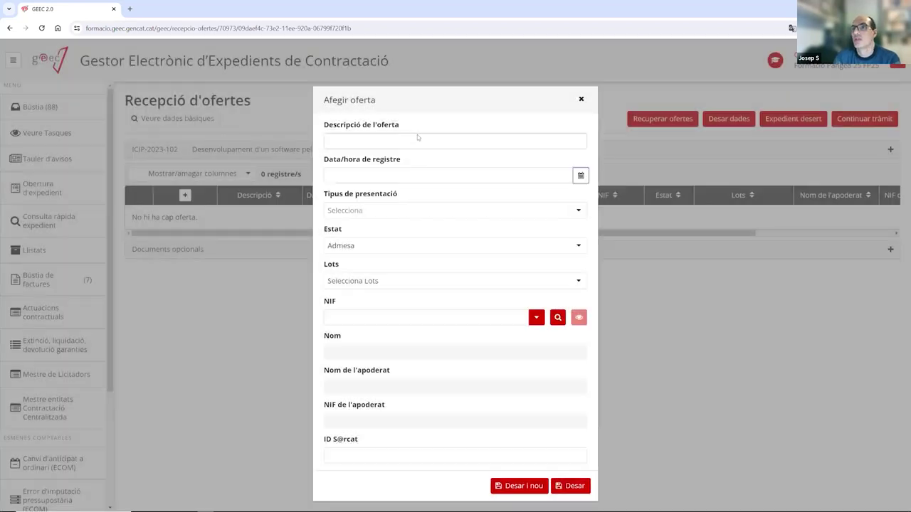
pyautogui.click(418, 140)
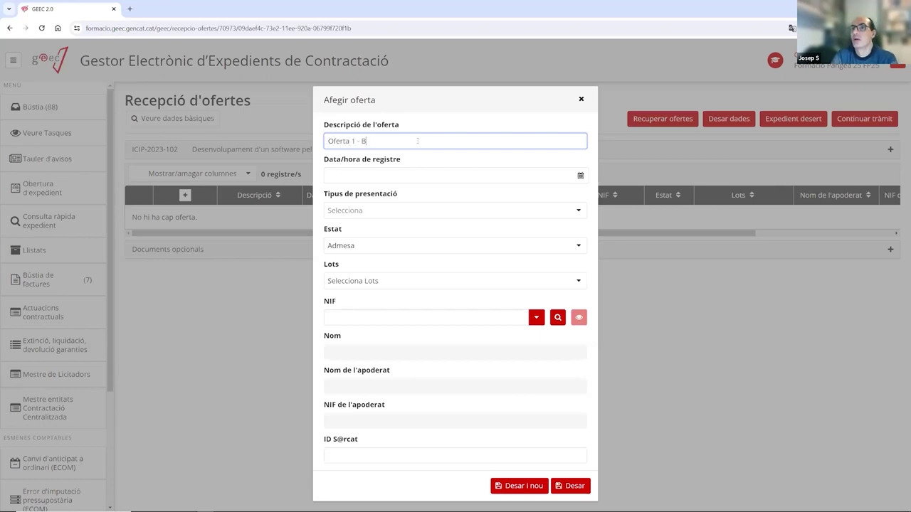
pyautogui.write('DITOR')
pyautogui.click(382, 176)
pyautogui.click(400, 288)
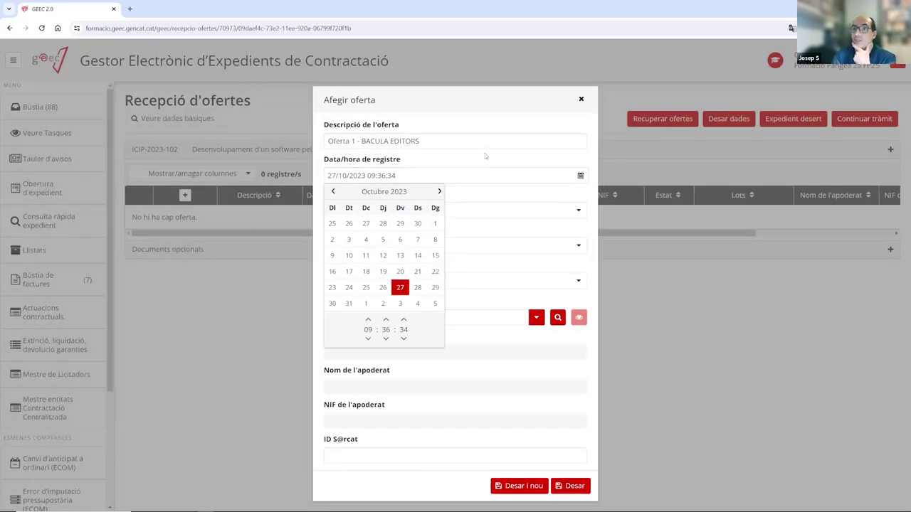
pyautogui.click(484, 155)
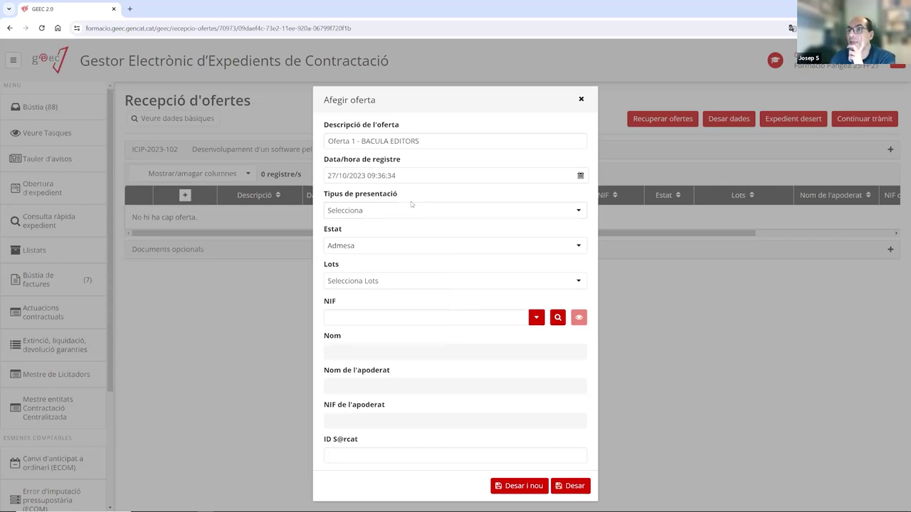
pyautogui.click(384, 209)
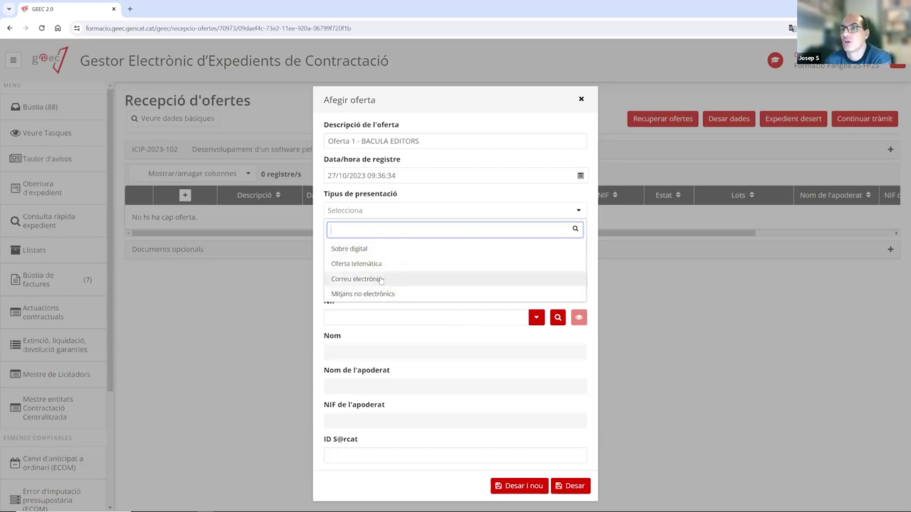
# Set the presentation type to Sobre digital and keep the status as Admesa.
pyautogui.click(373, 250)
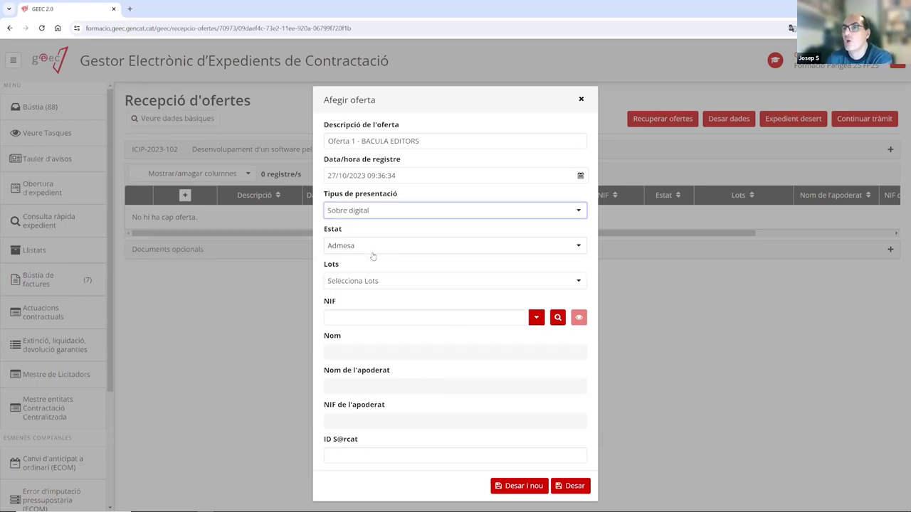
pyautogui.click(388, 249)
pyautogui.click(388, 247)
pyautogui.click(368, 245)
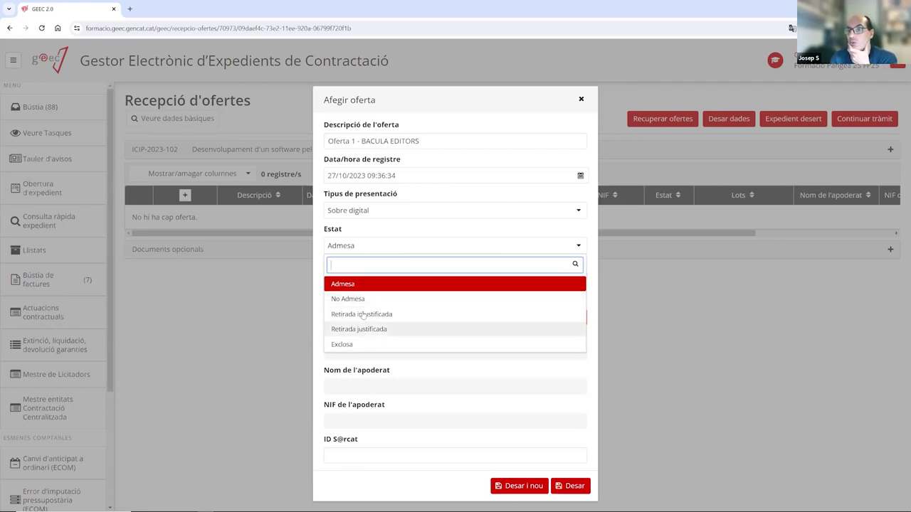
pyautogui.click(378, 285)
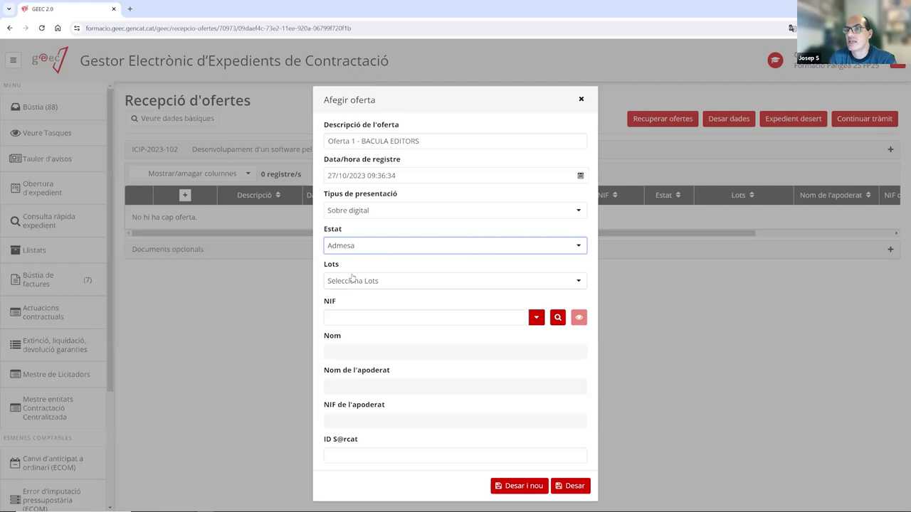
# Assign the offer to lots 1 and 2 in the Lots dropdown.
pyautogui.click(378, 284)
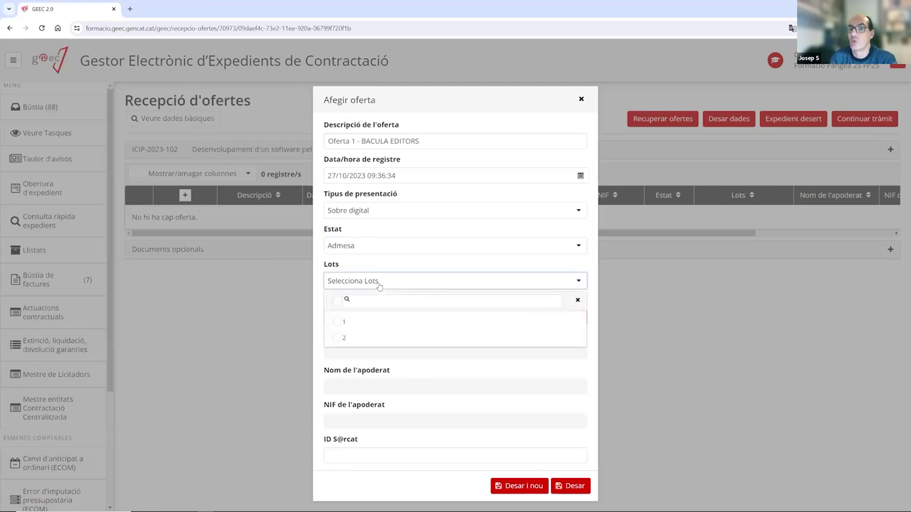
pyautogui.click(338, 324)
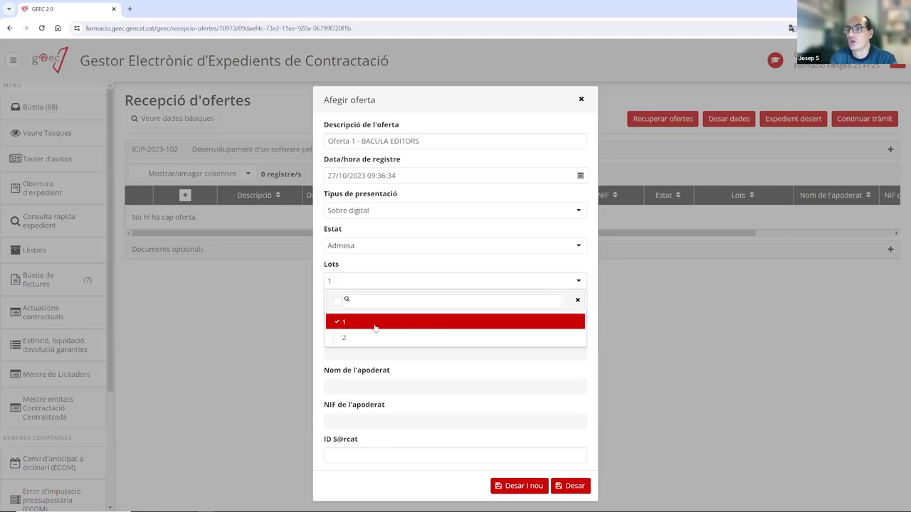
pyautogui.click(340, 324)
pyautogui.click(340, 338)
pyautogui.click(338, 322)
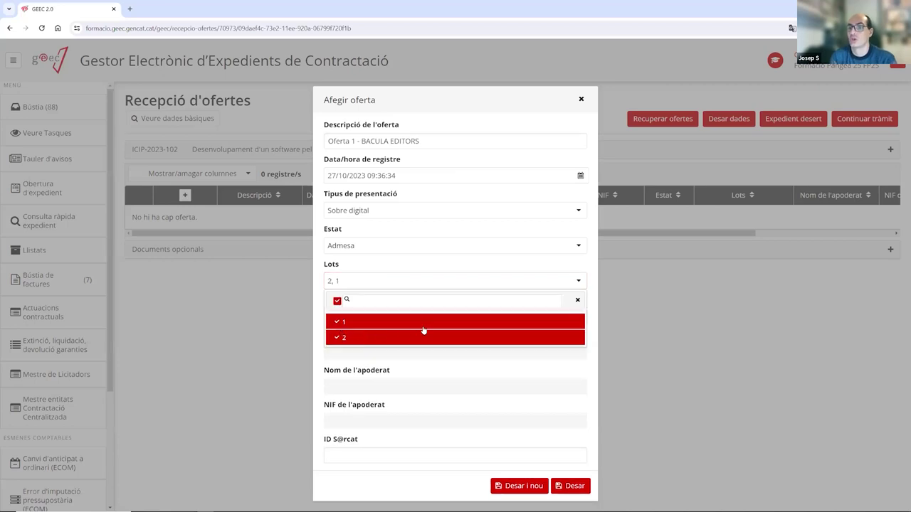
pyautogui.click(337, 302)
pyautogui.click(339, 302)
pyautogui.click(338, 301)
pyautogui.click(339, 322)
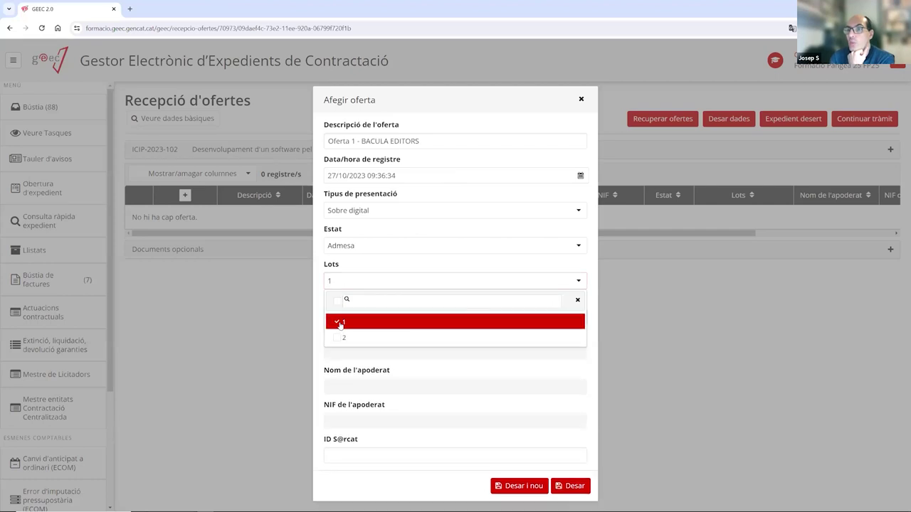
pyautogui.click(339, 337)
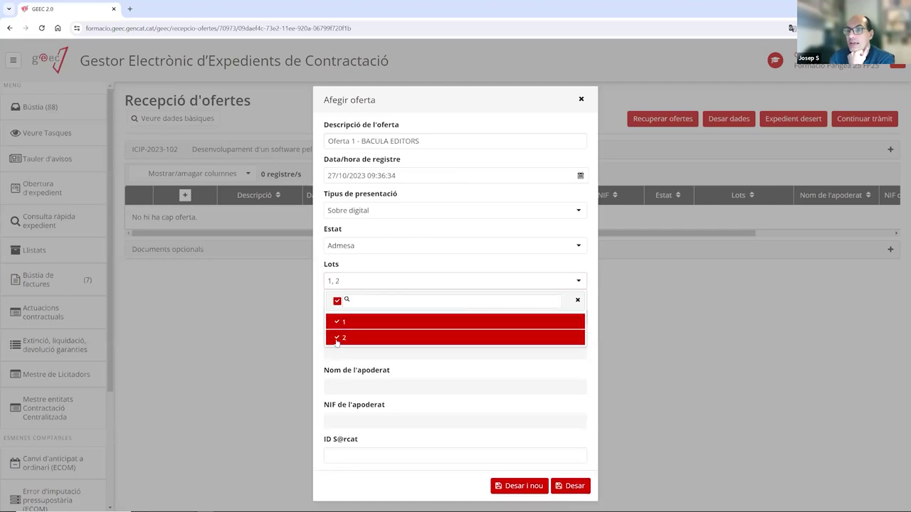
pyautogui.click(338, 301)
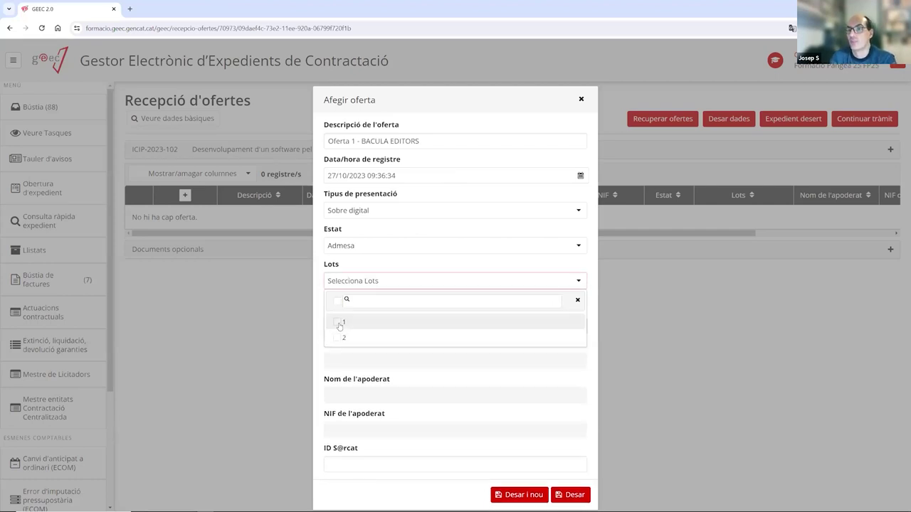
pyautogui.click(340, 321)
pyautogui.click(340, 338)
pyautogui.click(444, 263)
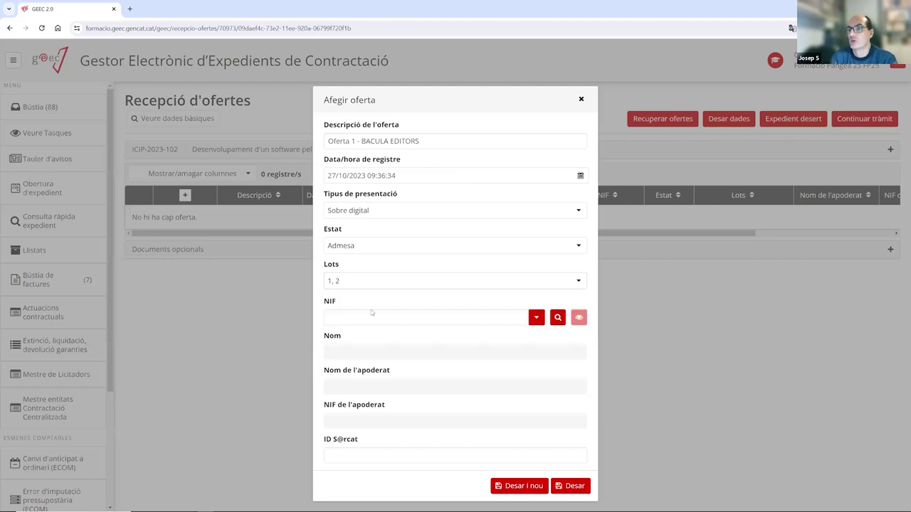
pyautogui.click(413, 320)
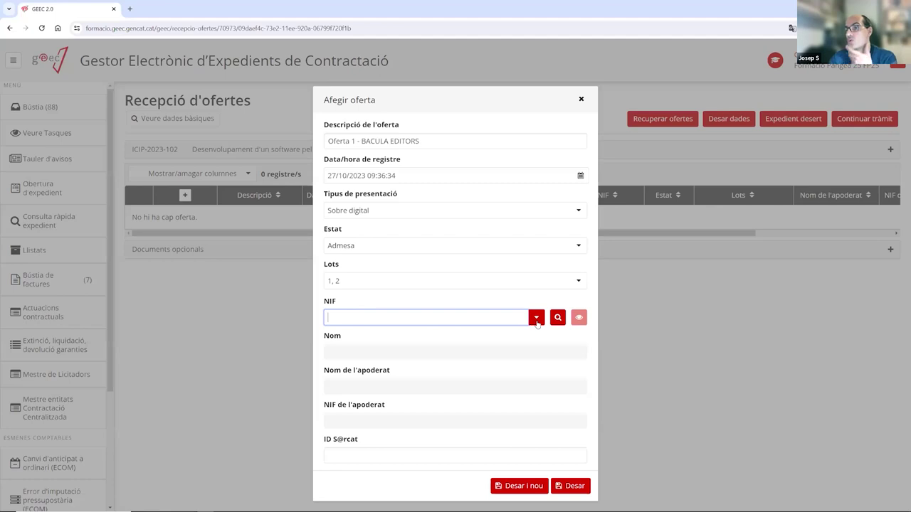
# Look up 'bacula ed' from the NIF field in the Mestre de licitadors bidder search.
pyautogui.click(537, 322)
pyautogui.scroll(-1, 398, 370)
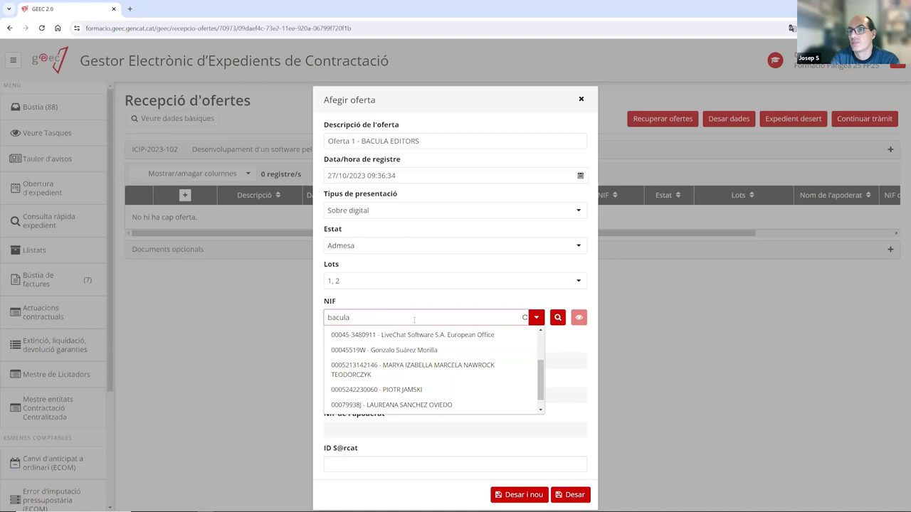
pyautogui.write('ed')
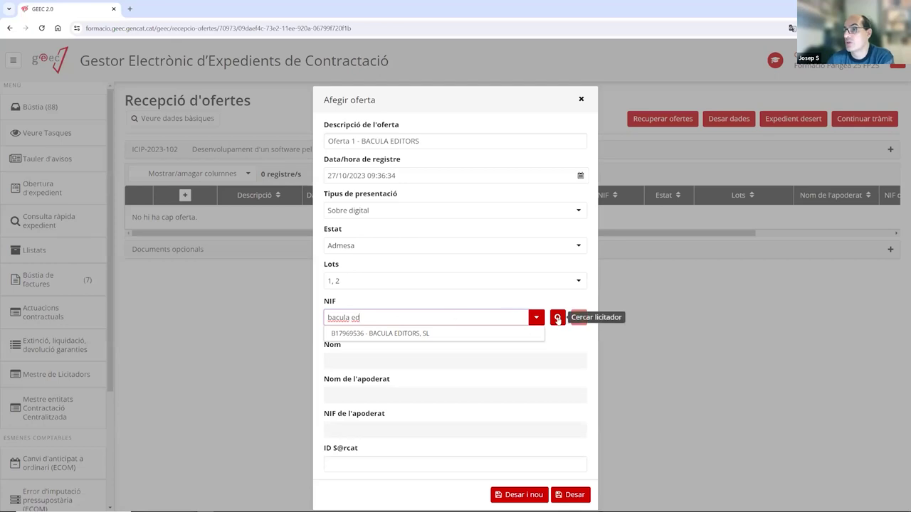
pyautogui.click(558, 319)
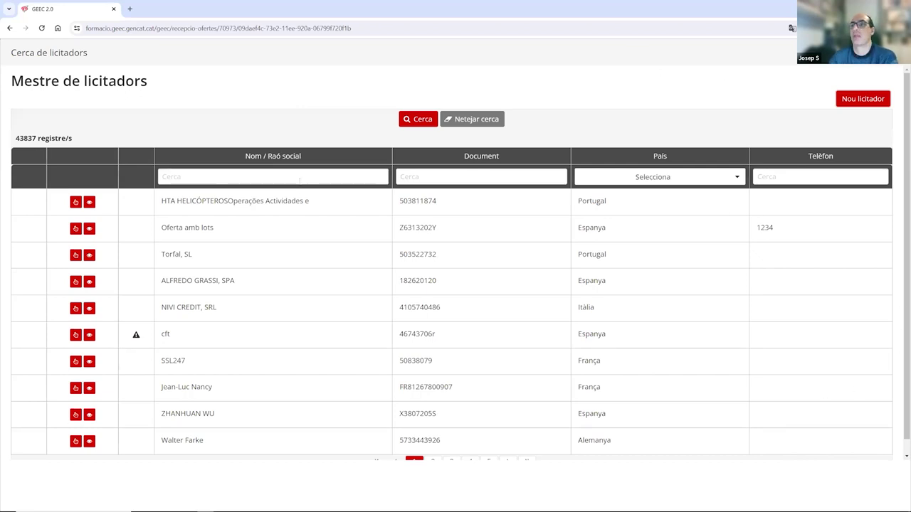
# Filter bidders by name 'bacula' and select BACULA EDITORS, SL as the offer's bidder.
pyautogui.click(282, 178)
pyautogui.write('bacu')
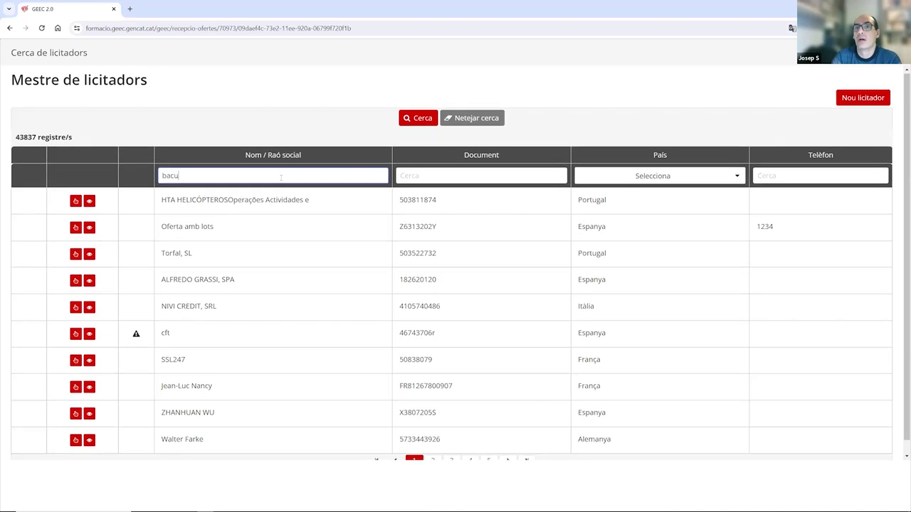
pyautogui.write('la')
pyautogui.press('Return')
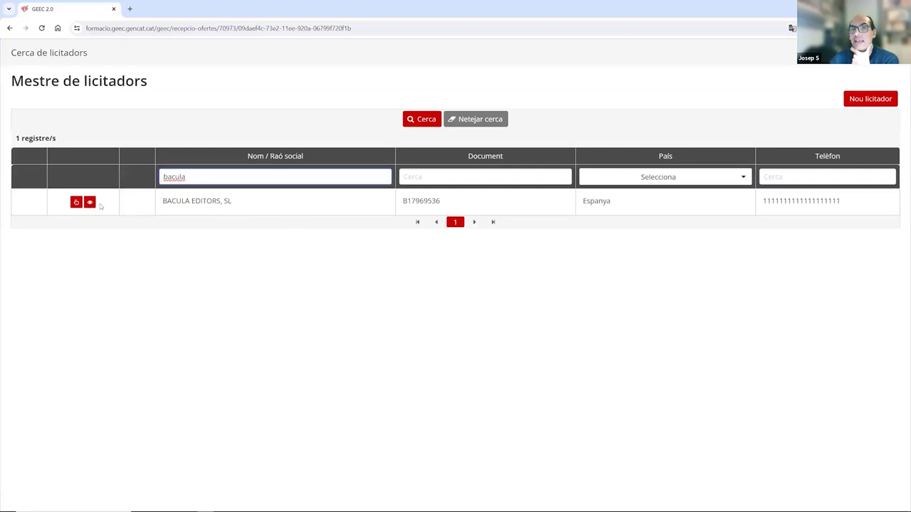
pyautogui.click(90, 202)
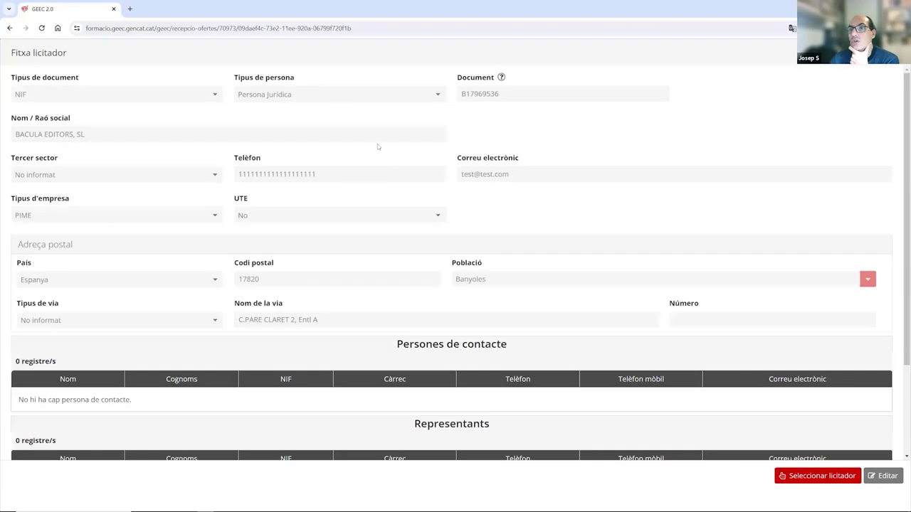
pyautogui.scroll(-2, 471, 312)
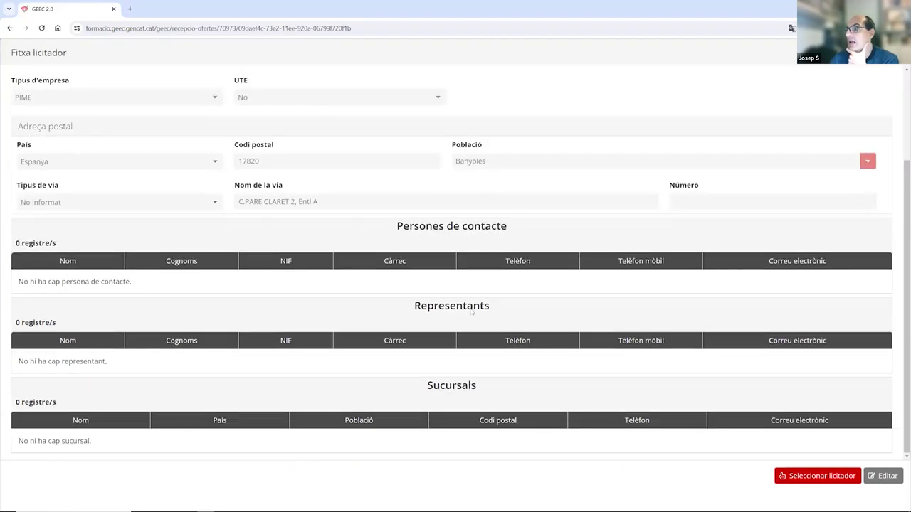
pyautogui.scroll(2, 423, 291)
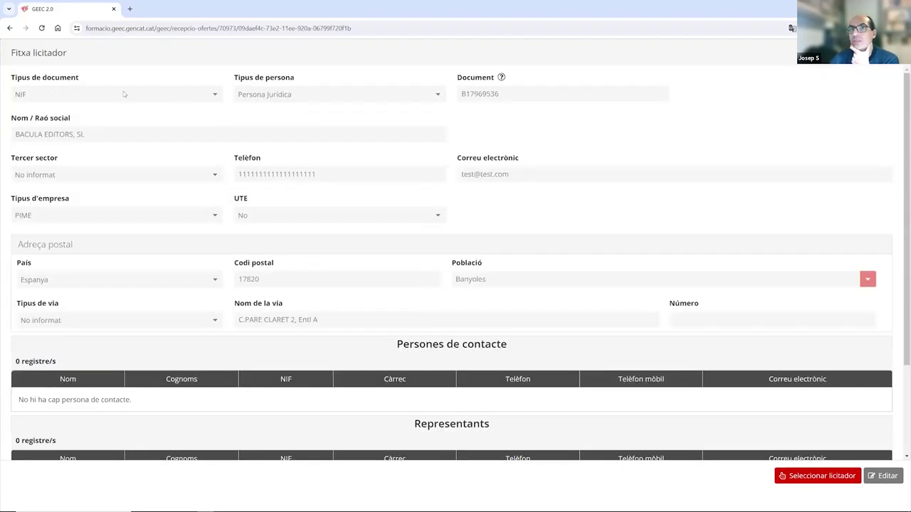
pyautogui.scroll(-2, 630, 311)
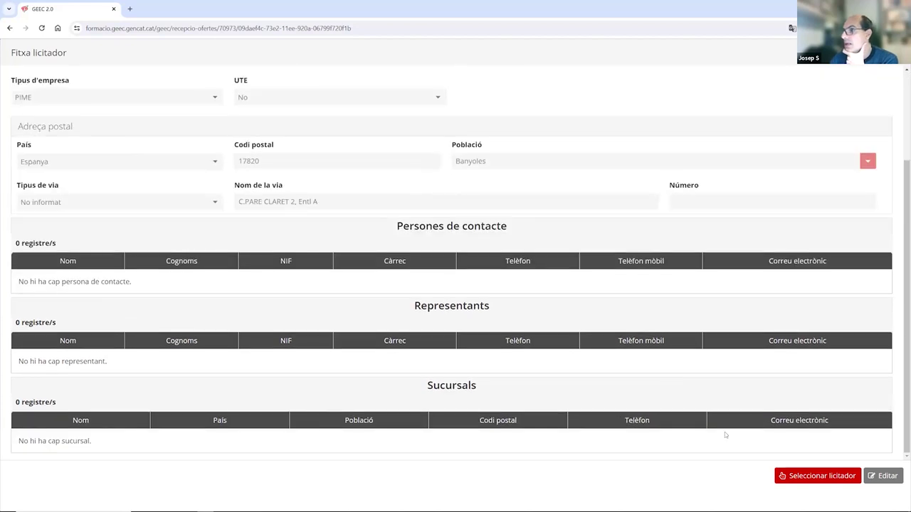
pyautogui.click(815, 476)
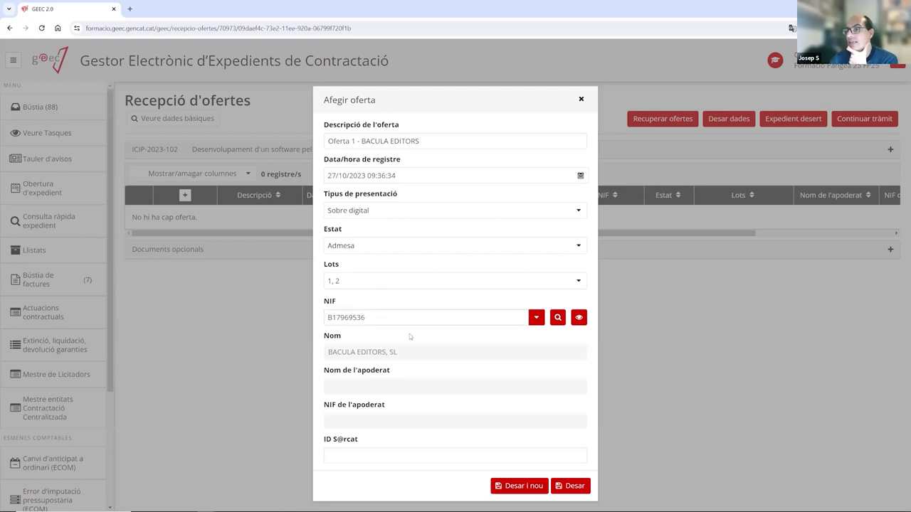
# Review the BACULA EDITORS, SL record, then save Oferta 1 with Desar i nou.
pyautogui.click(579, 318)
pyautogui.scroll(-3, 121, 342)
pyautogui.scroll(3, 121, 342)
pyautogui.scroll(-3, 234, 350)
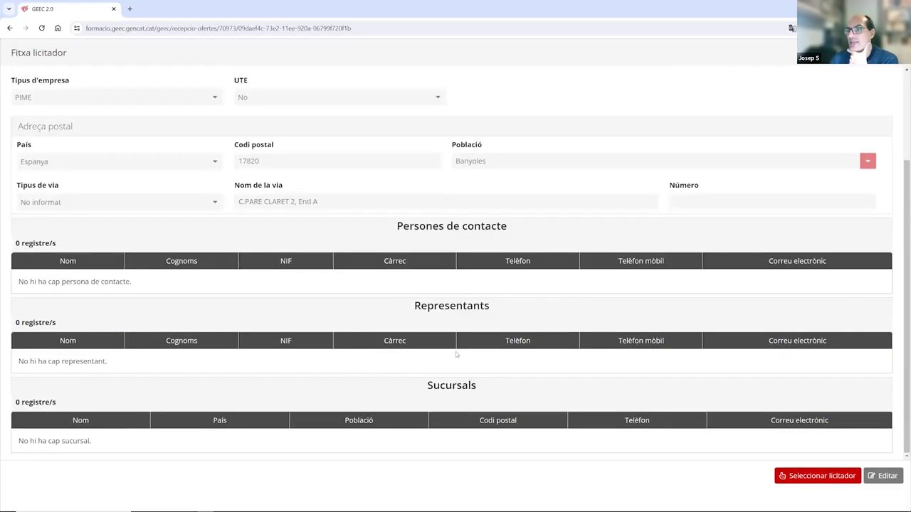
pyautogui.scroll(3, 456, 354)
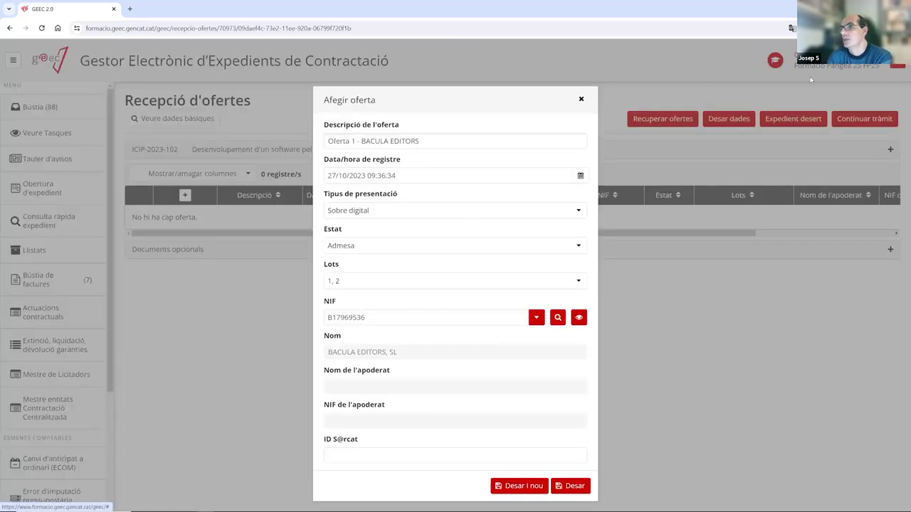
pyautogui.click(817, 476)
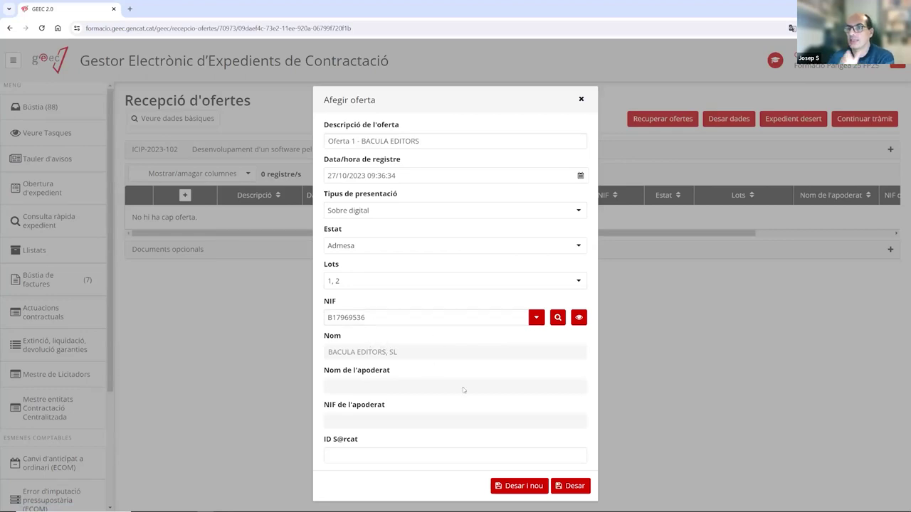
pyautogui.click(518, 487)
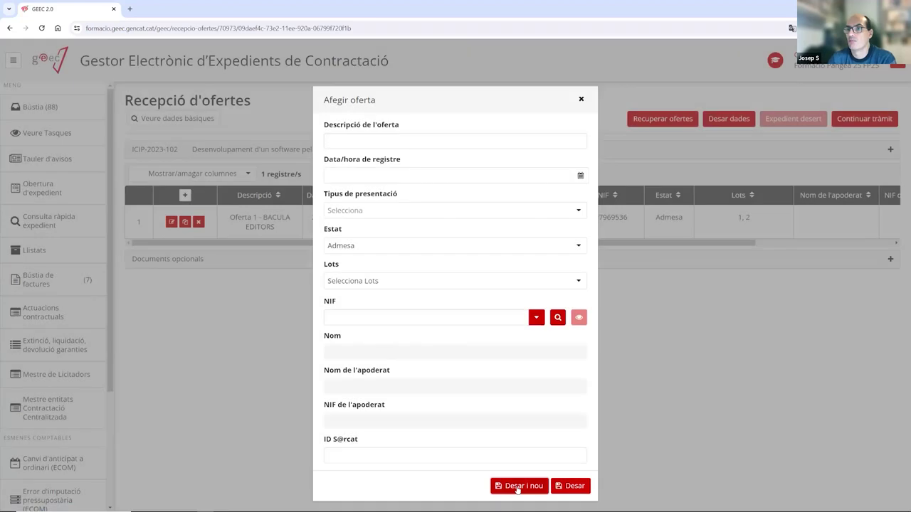
# Describe the second offer as 'Oferta 2 - ELEC' with registration date 27/10/2023.
pyautogui.click(346, 139)
pyautogui.write('Oferta 2 -')
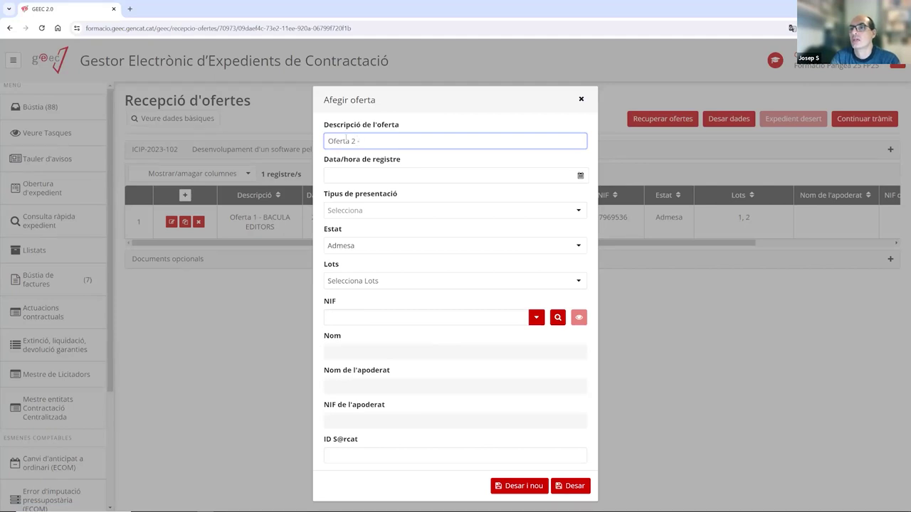
pyautogui.press('capslock')
pyautogui.write('ELECTRO SEL')
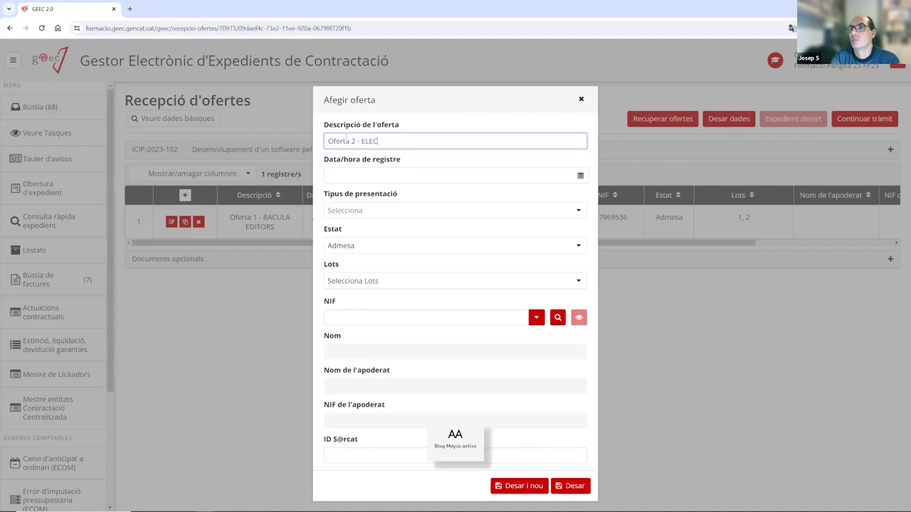
pyautogui.click(349, 176)
pyautogui.click(400, 287)
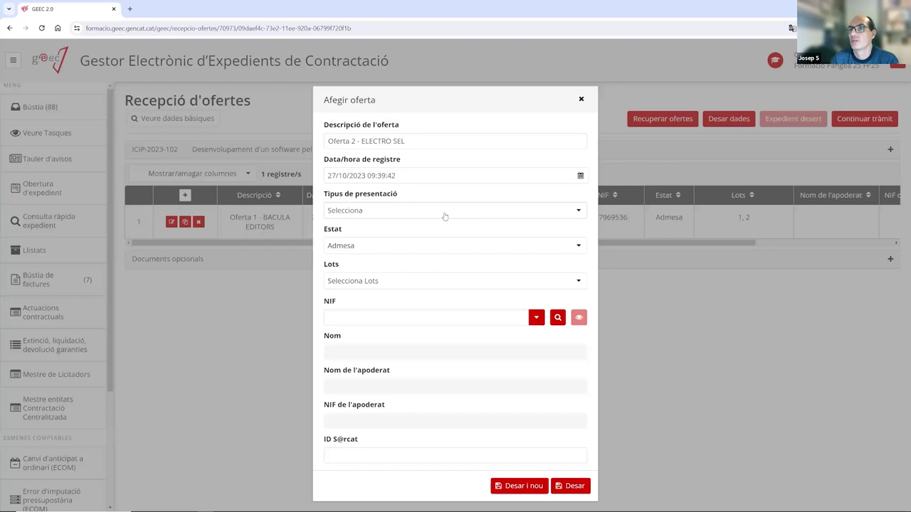
# Set presentation type Sobre digital, status Admesa, and lots 1 and 2.
pyautogui.click(444, 214)
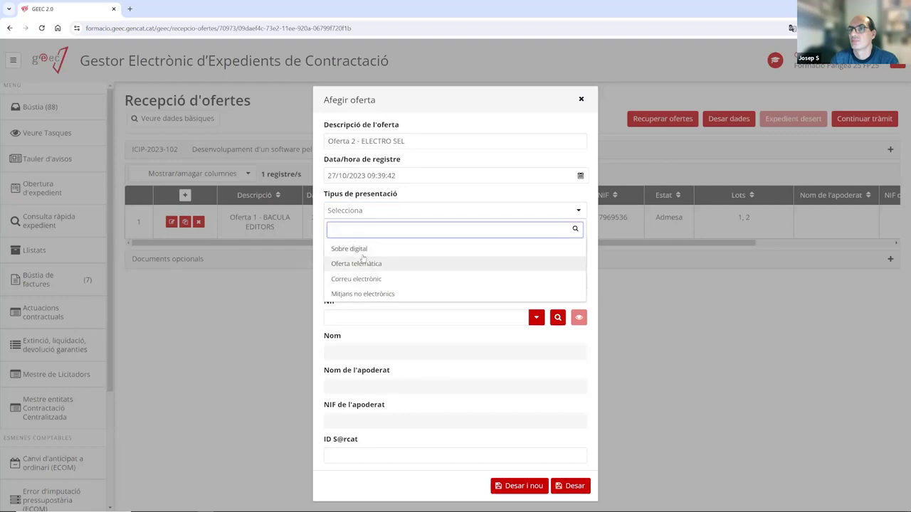
pyautogui.click(384, 248)
pyautogui.click(405, 249)
pyautogui.click(390, 283)
pyautogui.click(390, 284)
pyautogui.click(338, 321)
pyautogui.click(339, 337)
pyautogui.click(388, 282)
# Pick ELECTRO SEL, SL as bidder, save offer 2, and describe the next one 'OFERTA 3 - PRICEWATERHOUSE'.
pyautogui.click(349, 320)
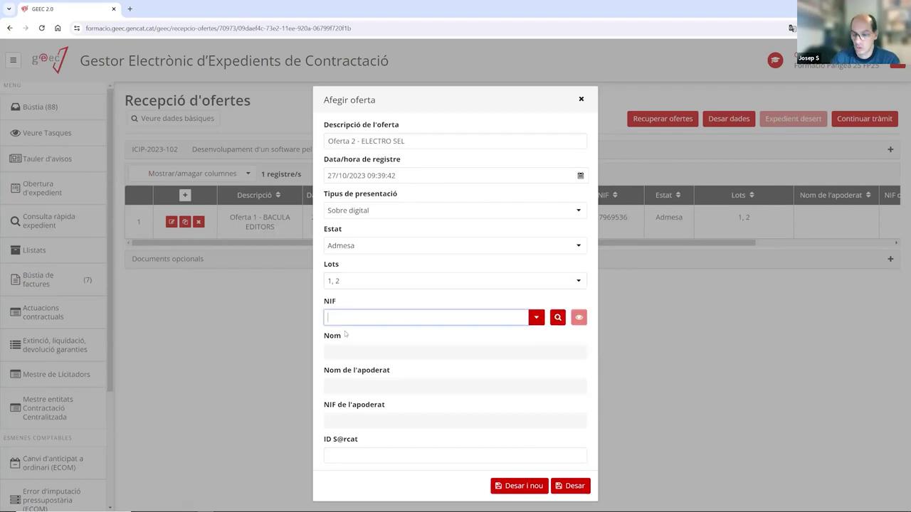
pyautogui.write('SLECTRO SEL')
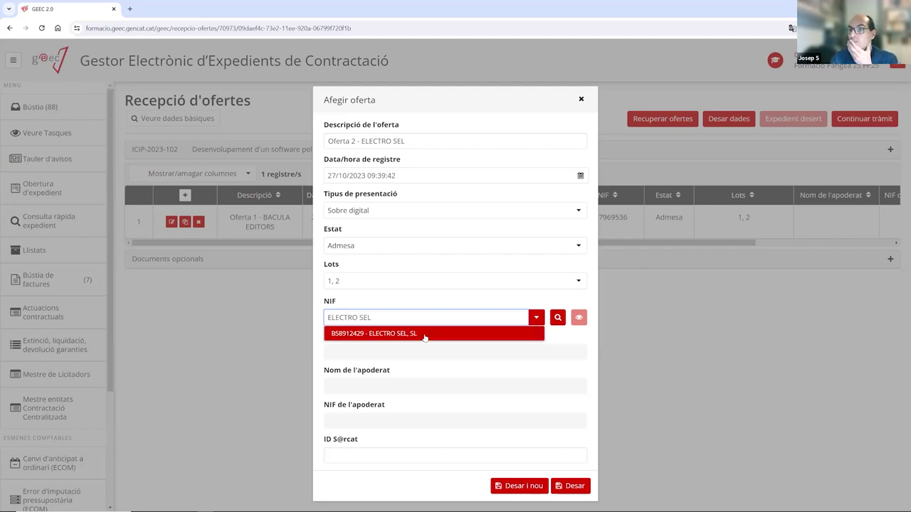
pyautogui.click(425, 333)
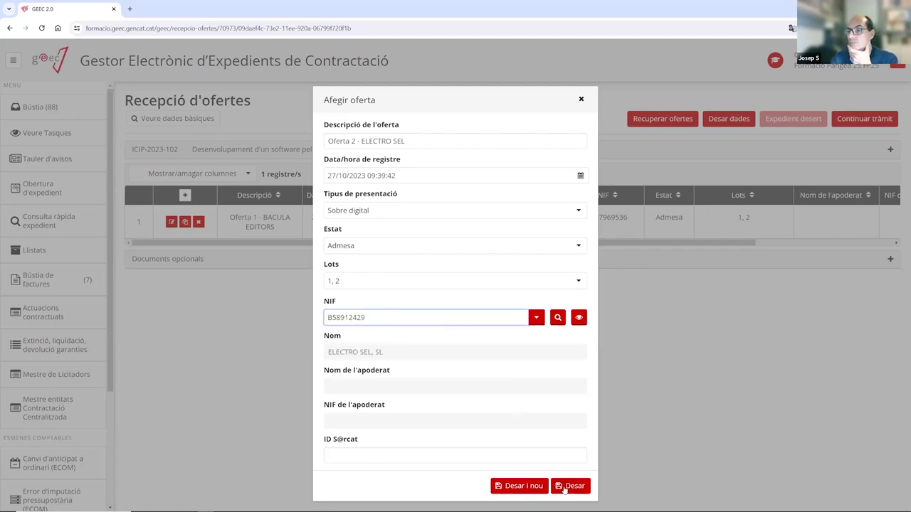
pyautogui.click(519, 487)
pyautogui.click(363, 141)
pyautogui.write('OFERTA ')
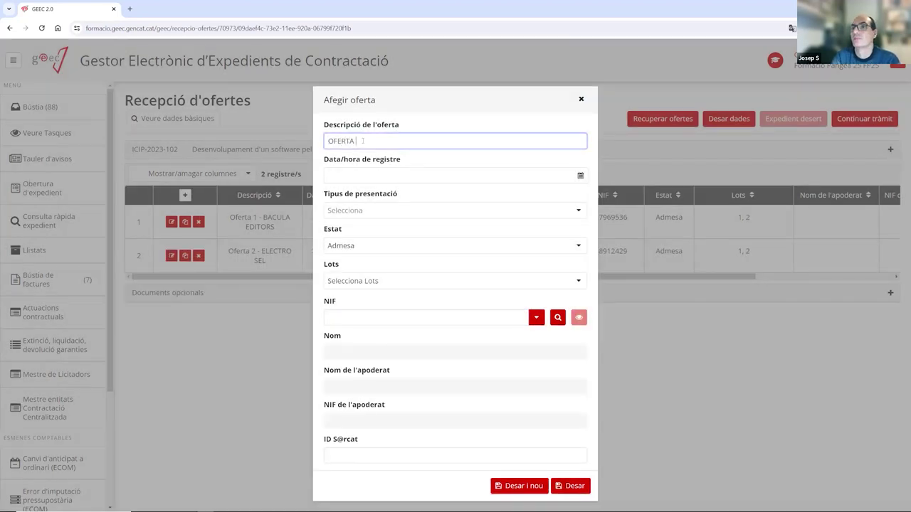
pyautogui.write('3 - PRICEWATERHOUSE')
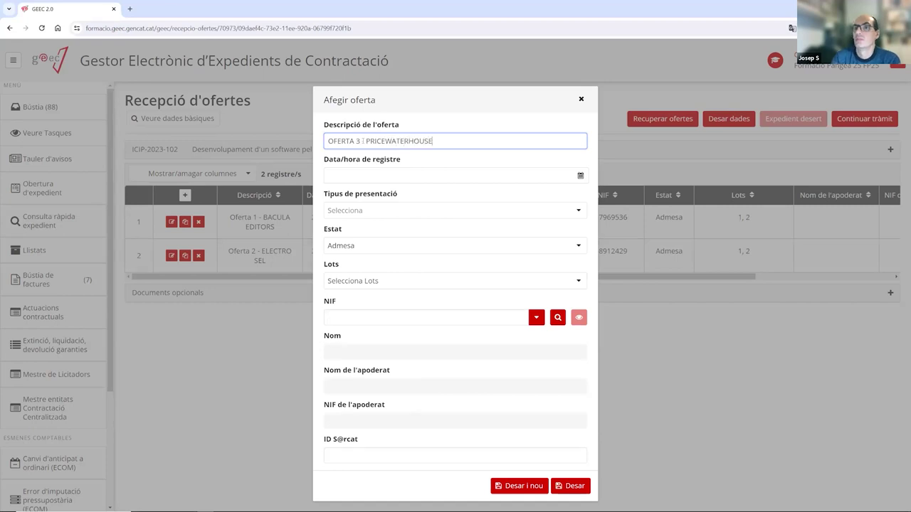
# Set registration date 27/10/2023, presentation type Sobre digital, and lot 1 only.
pyautogui.click(354, 178)
pyautogui.click(400, 287)
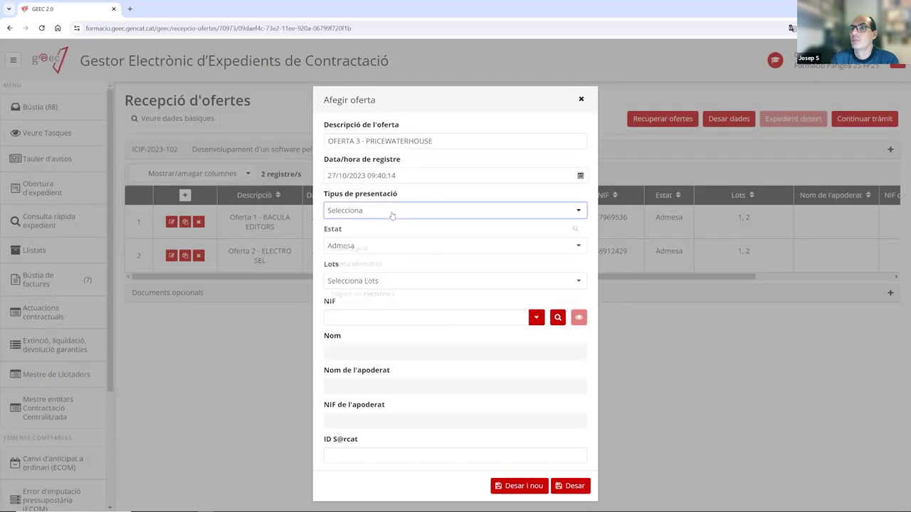
pyautogui.click(392, 210)
pyautogui.click(375, 251)
pyautogui.click(356, 282)
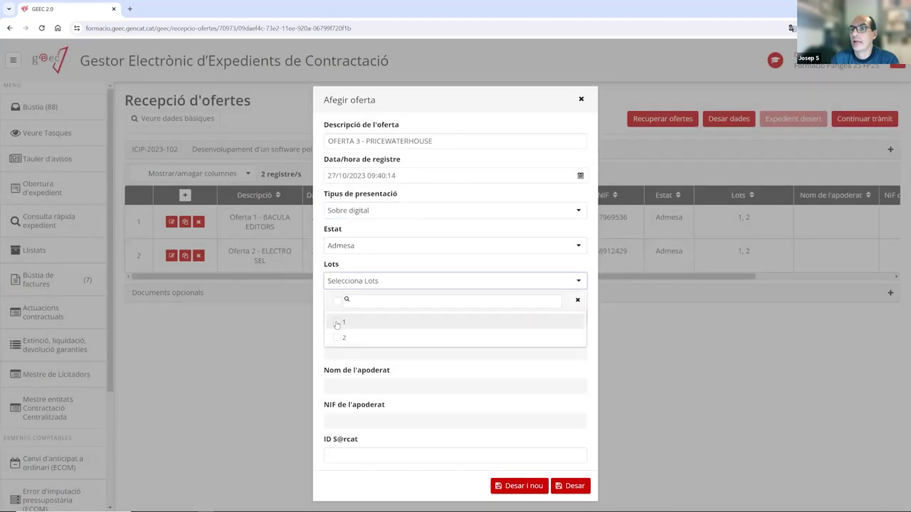
pyautogui.click(339, 322)
pyautogui.click(387, 256)
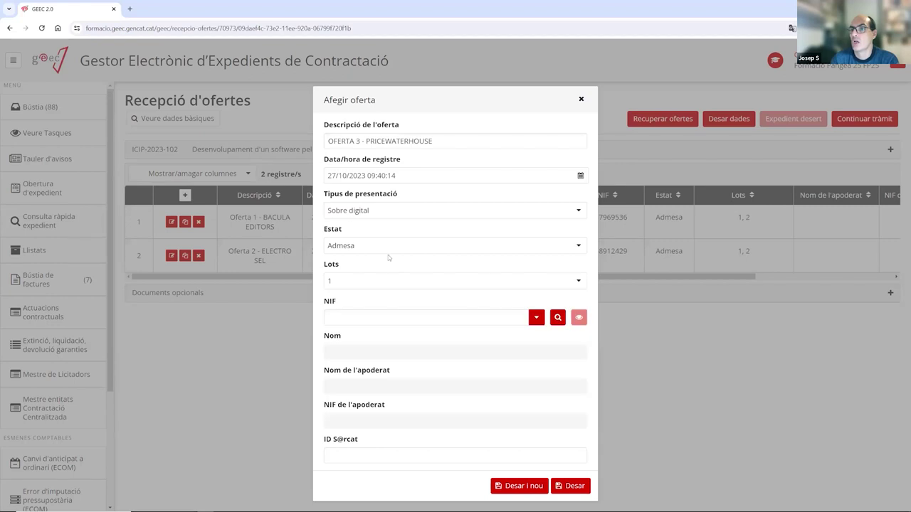
# Choose PricewaterhouseCoopers Auditores, S.L. as bidder via the 'PRICE' search and save offer 3.
pyautogui.click(375, 314)
pyautogui.write('PRICE')
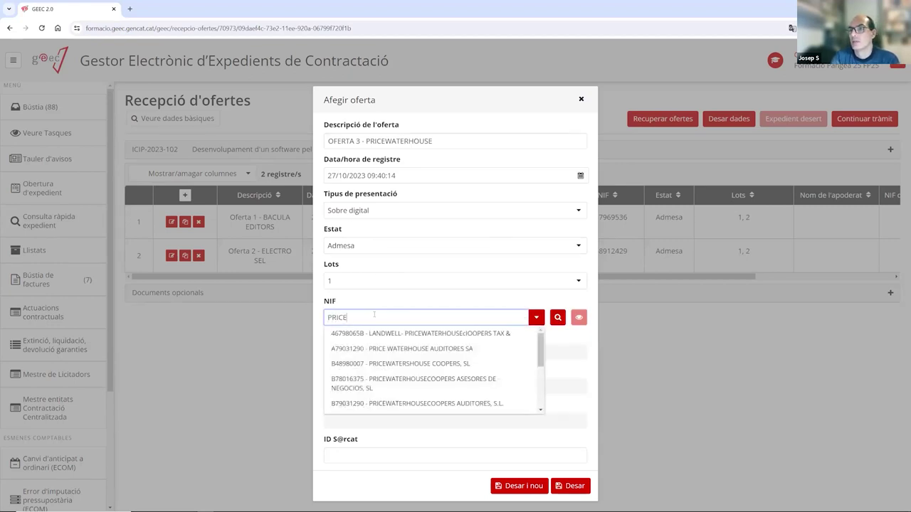
pyautogui.press('BackSpace')
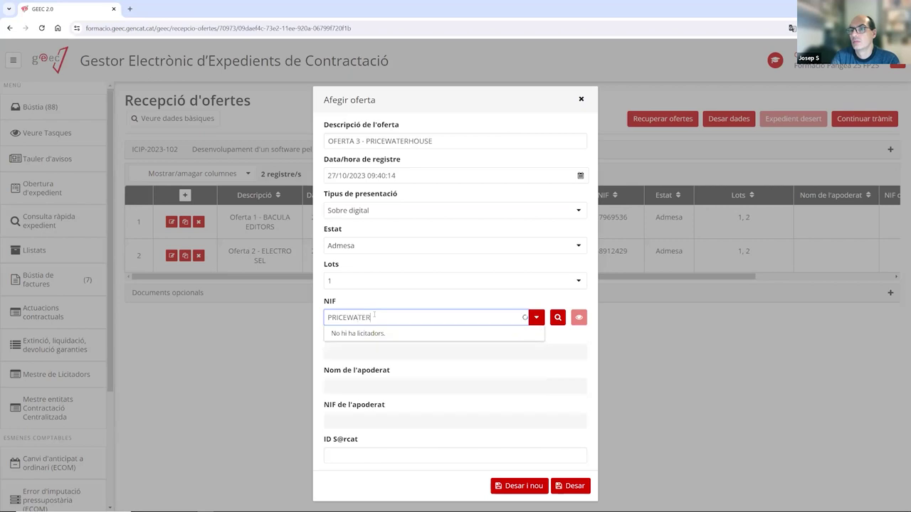
pyautogui.press('Down')
pyautogui.press('Down')
pyautogui.press('Down')
pyautogui.press('Down')
pyautogui.press('Return')
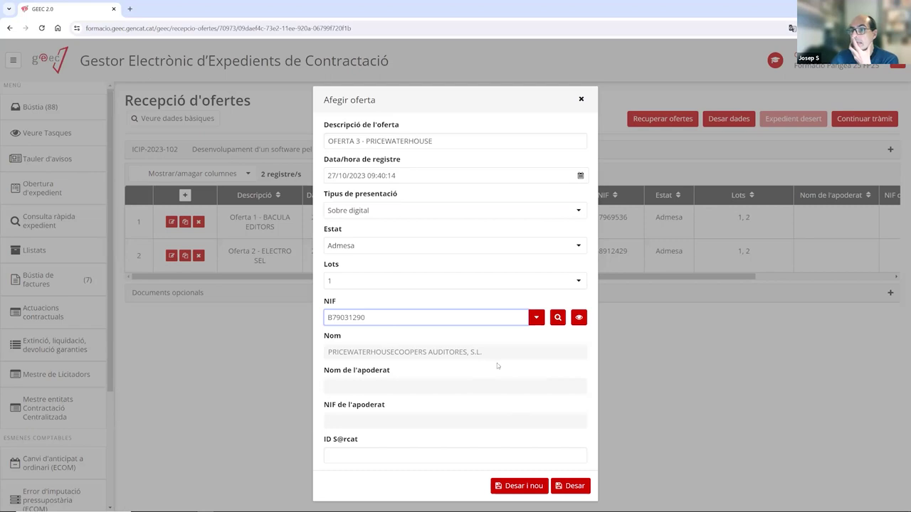
pyautogui.click(582, 486)
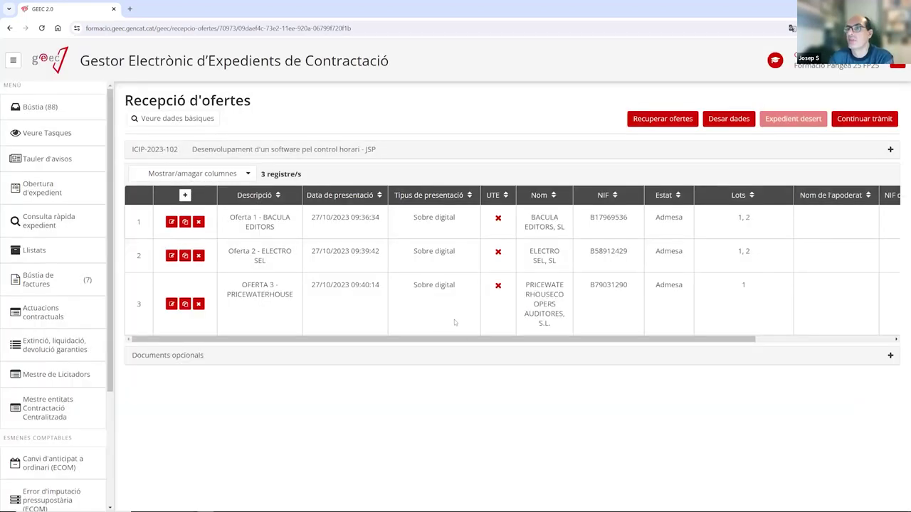
# Move the Tipus de presentació column before Data de presentació in the offers table.
pyautogui.moveTo(441, 346); pyautogui.dragTo(339, 344)
pyautogui.moveTo(393, 342); pyautogui.dragTo(395, 343)
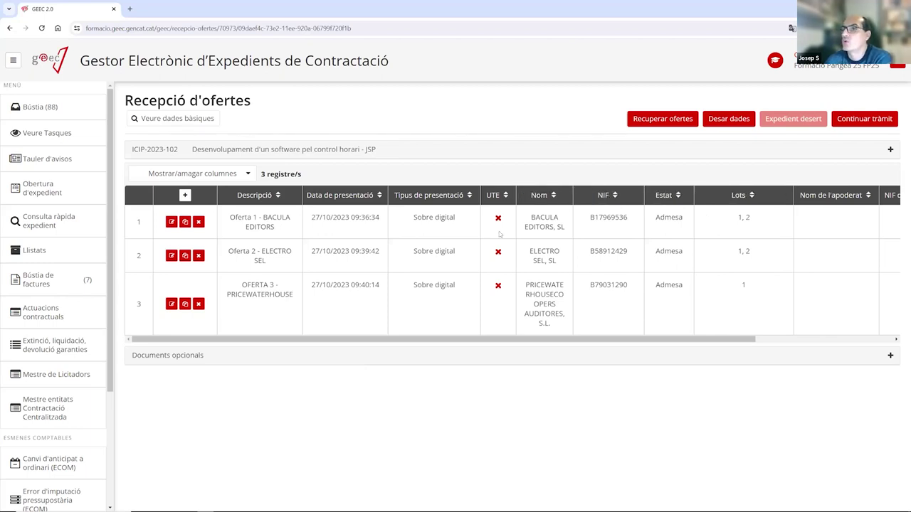
pyautogui.moveTo(431, 200); pyautogui.dragTo(327, 201)
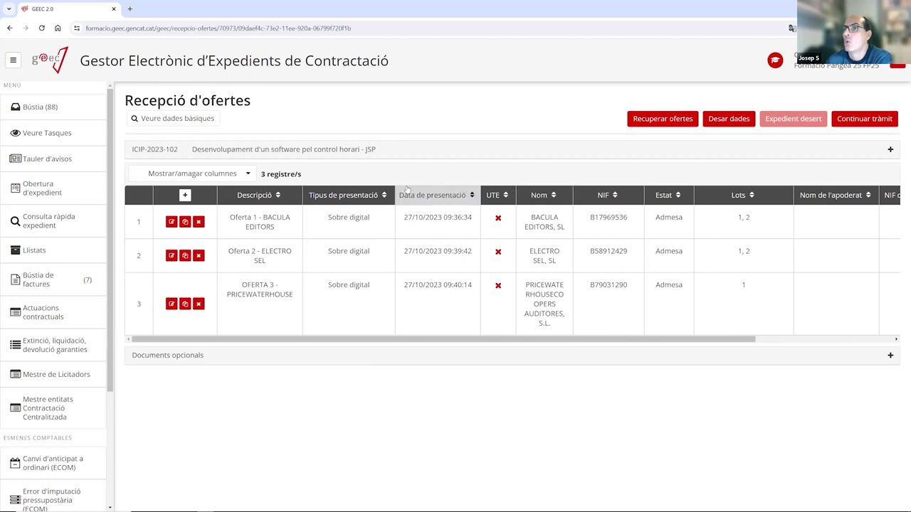
# Sort the offers by description, bidder and lots, ending ascending by description.
pyautogui.click(266, 198)
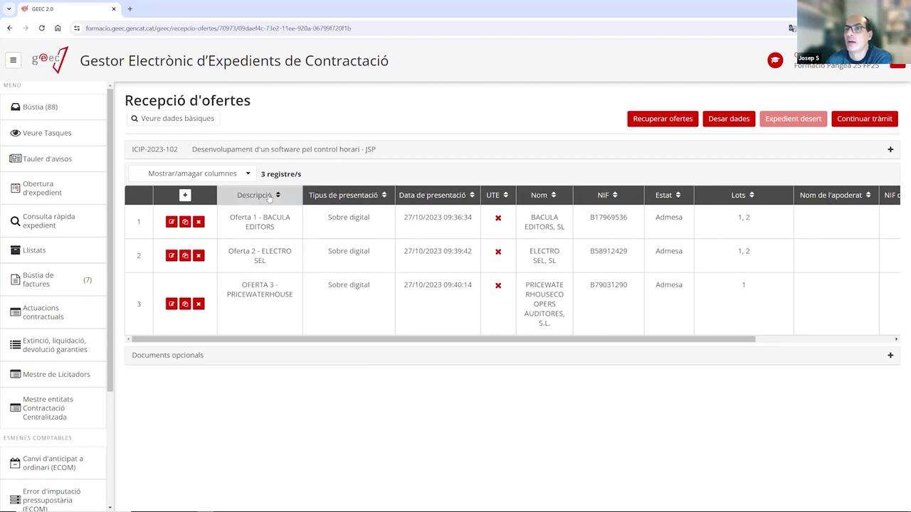
pyautogui.click(550, 197)
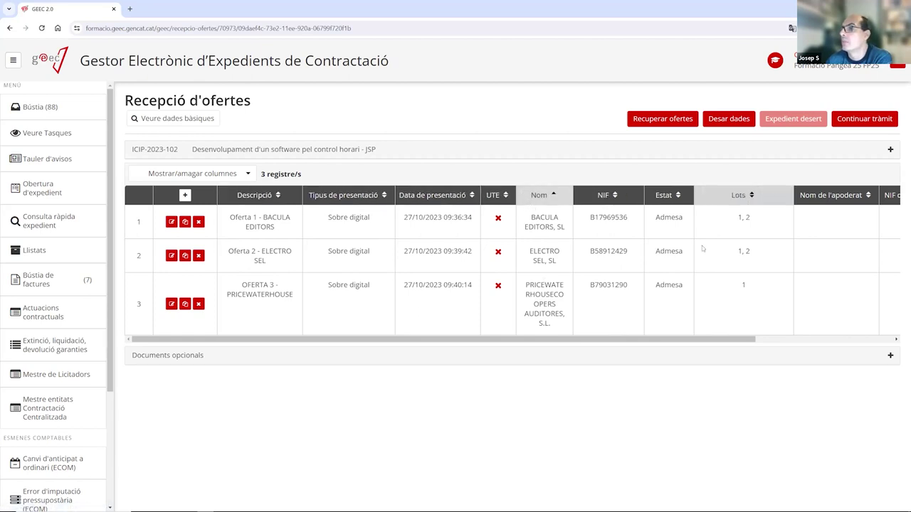
pyautogui.hscroll(5, 829, 328)
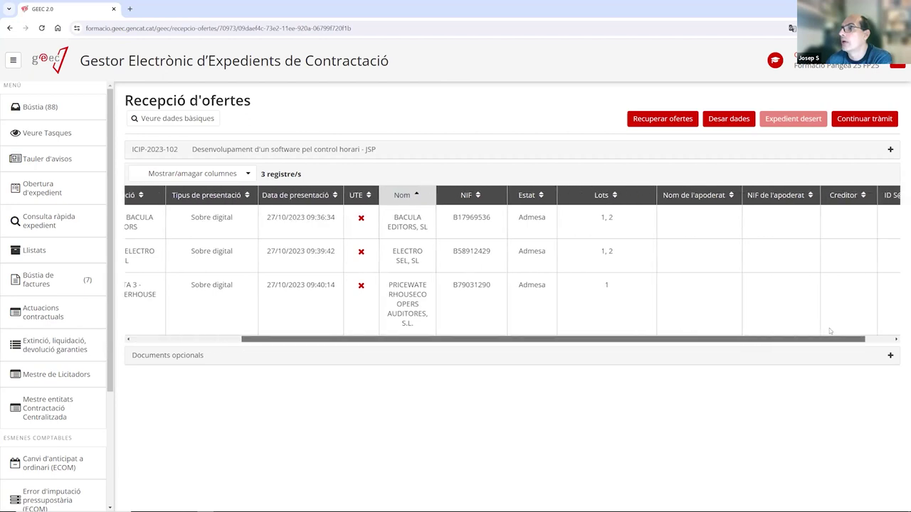
pyautogui.click(569, 196)
pyautogui.click(561, 200)
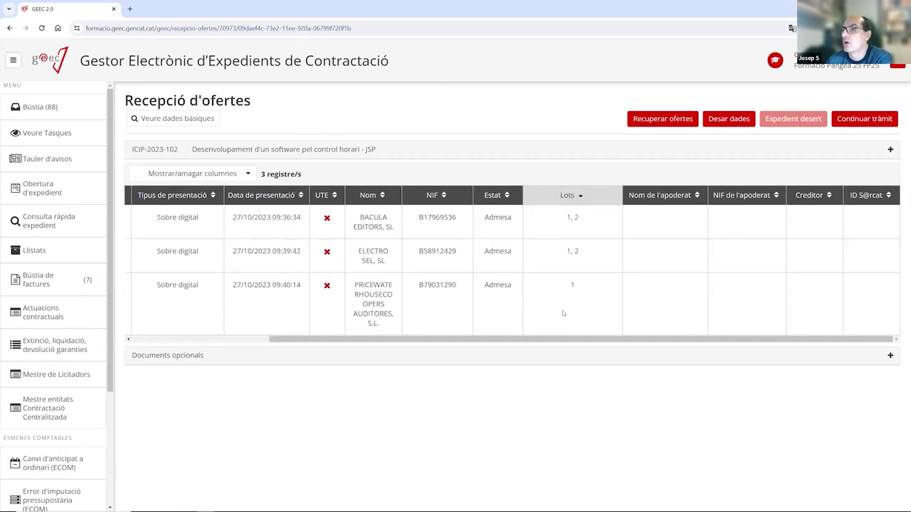
pyautogui.hscroll(-5, 580, 339)
pyautogui.click(260, 198)
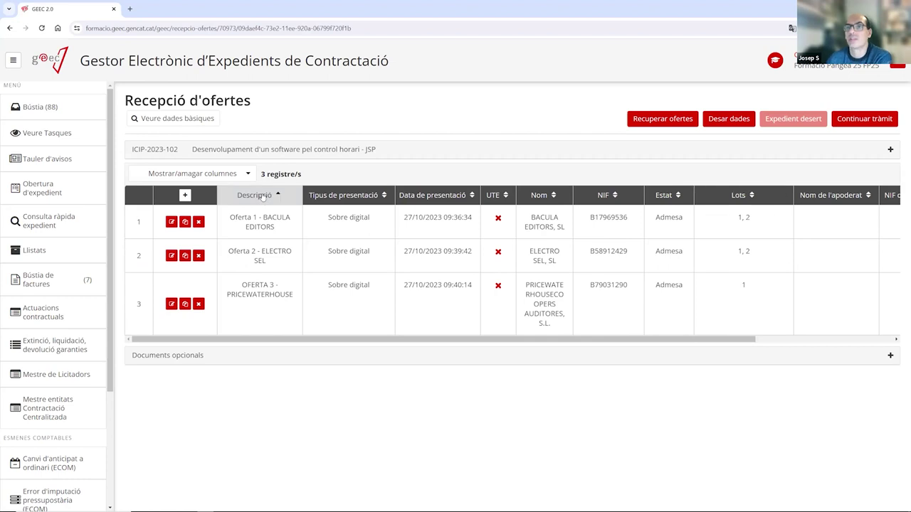
pyautogui.click(264, 201)
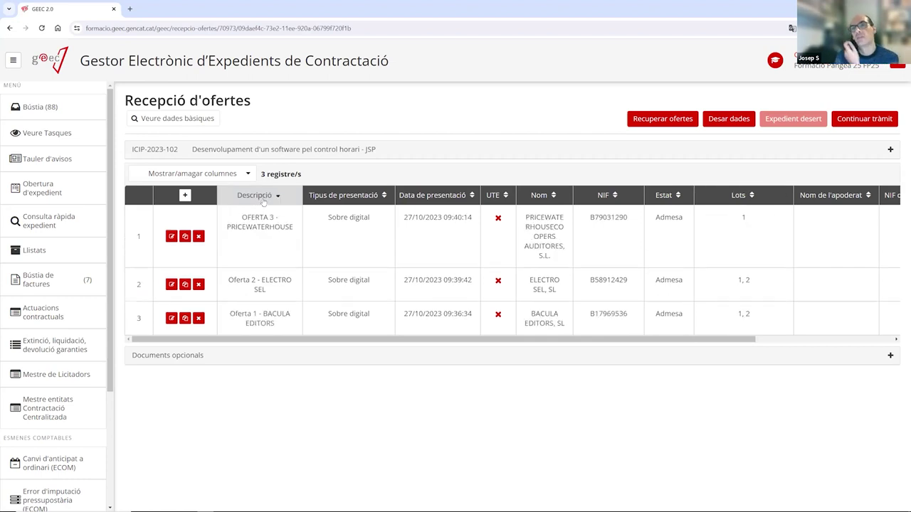
pyautogui.click(263, 199)
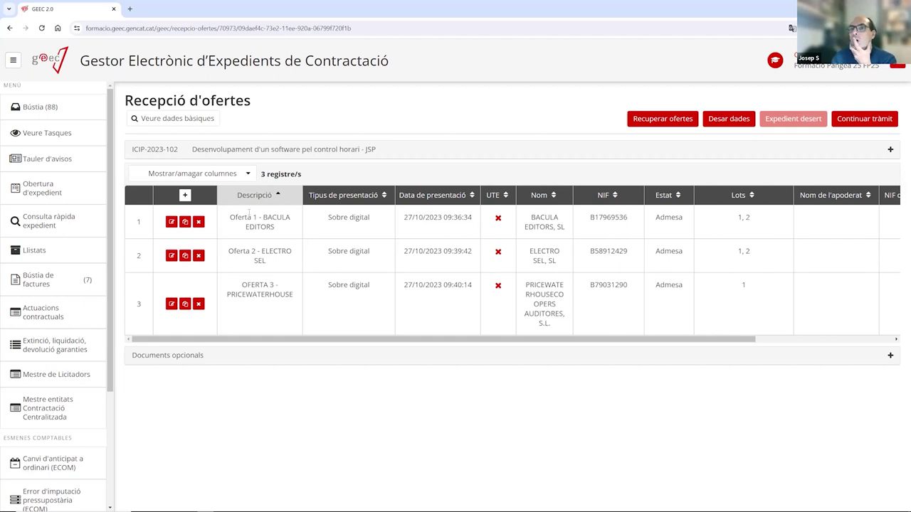
# Save the offer reception data with Desar dades and advance with Continuar tràmit.
pyautogui.click(730, 121)
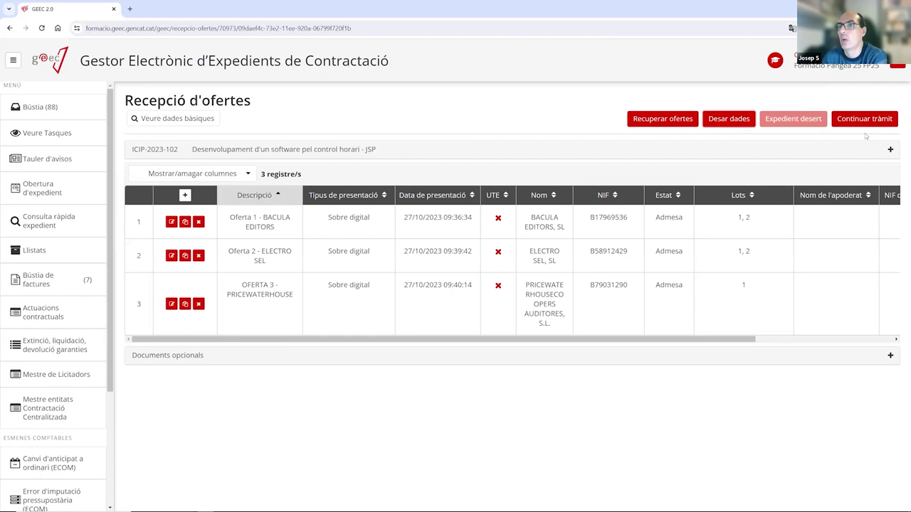
pyautogui.moveTo(262, 341); pyautogui.dragTo(472, 344)
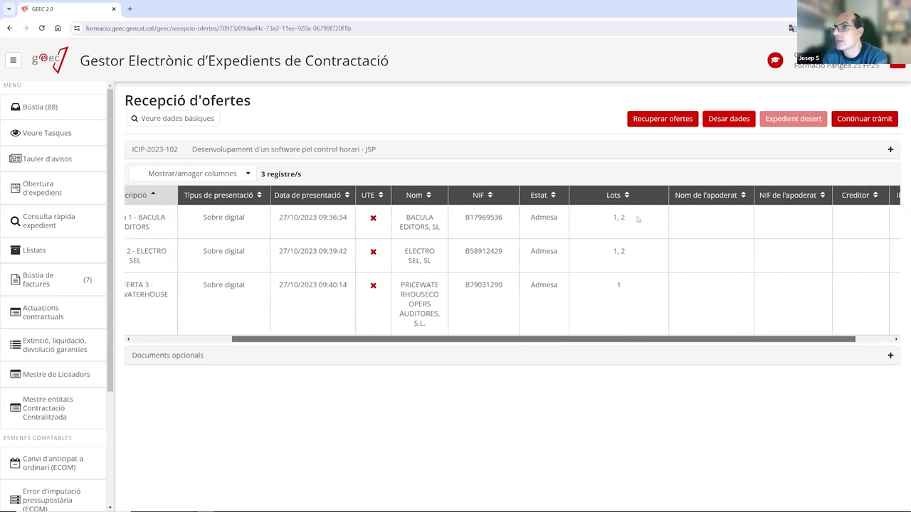
pyautogui.moveTo(593, 342); pyautogui.dragTo(420, 348)
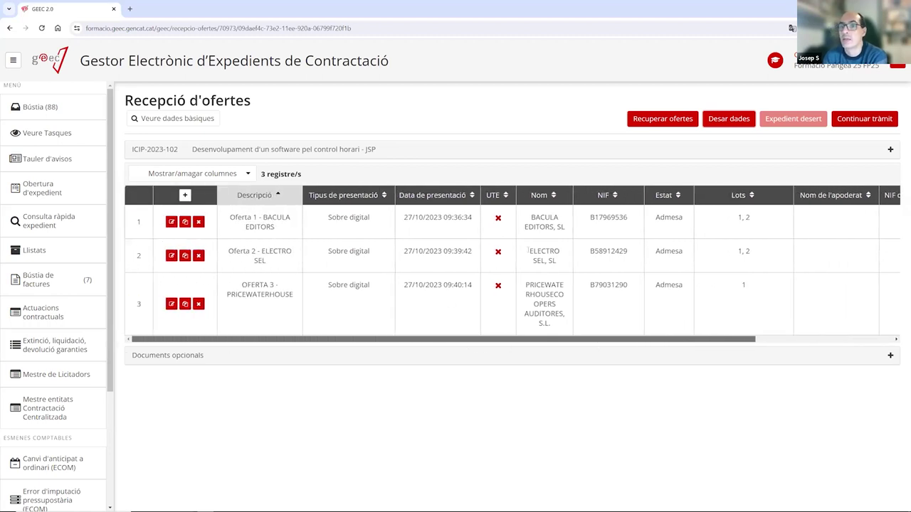
pyautogui.click(870, 121)
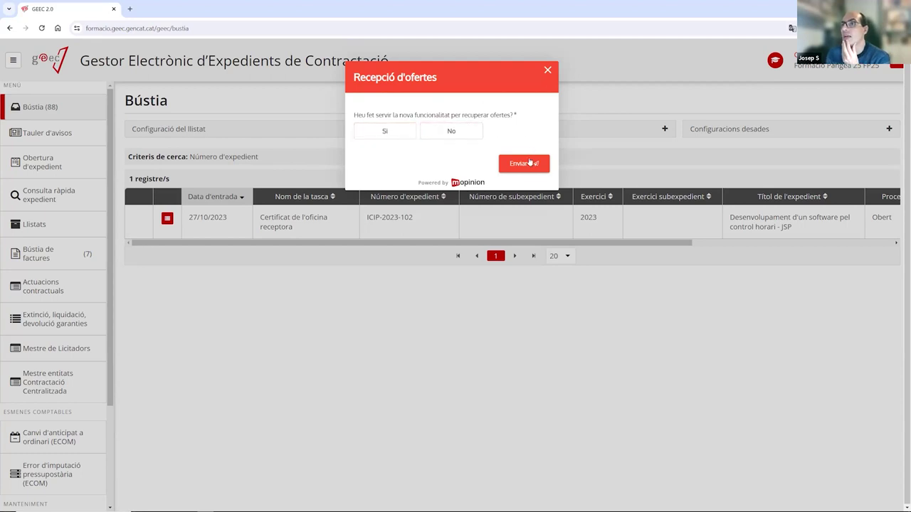
# Close the Recepció d'ofertes feedback survey popup.
pyautogui.click(548, 71)
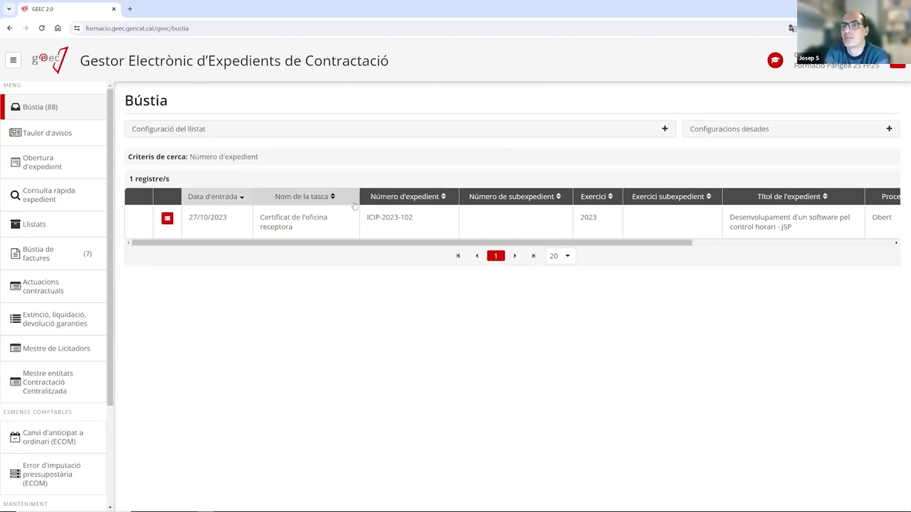
# Open the Certificat de l'oficina receptora task from the Bústia list.
pyautogui.click(292, 224)
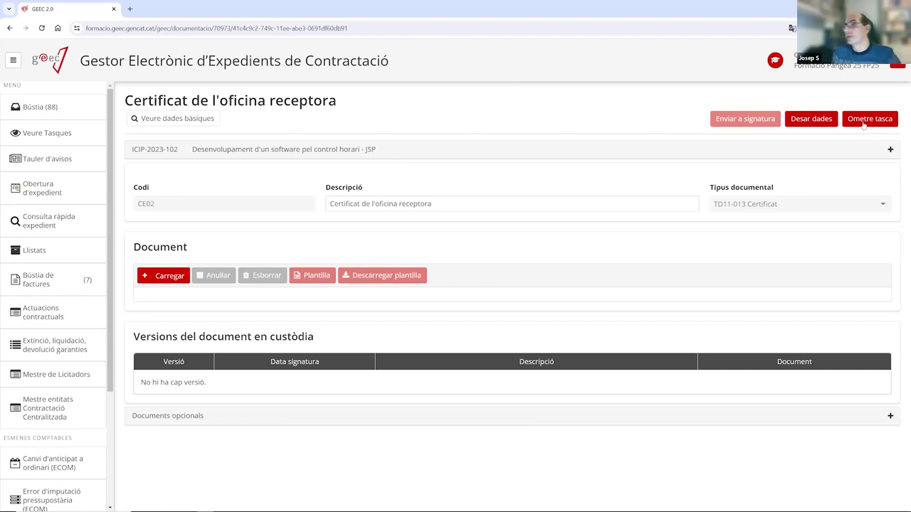
# Save the certificate task, then open the Meses de contractació task from the Bústia.
pyautogui.click(828, 122)
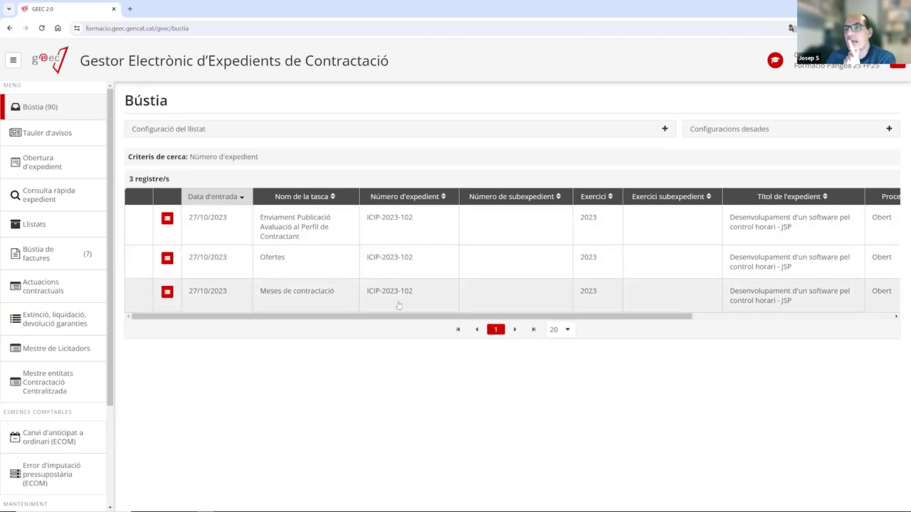
pyautogui.click(310, 296)
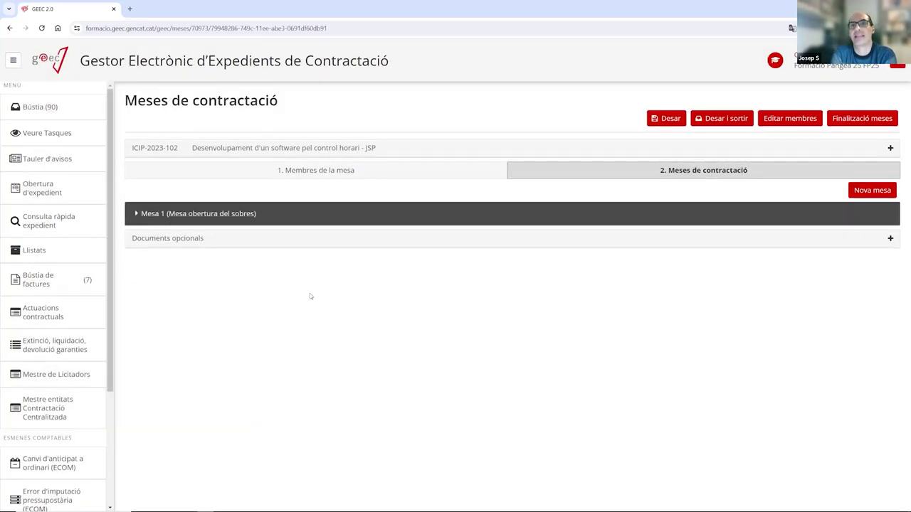
# Expand Mesa 1 under the board sessions to review its 26/10/2023 11:25 Sala de plens details.
pyautogui.click(299, 173)
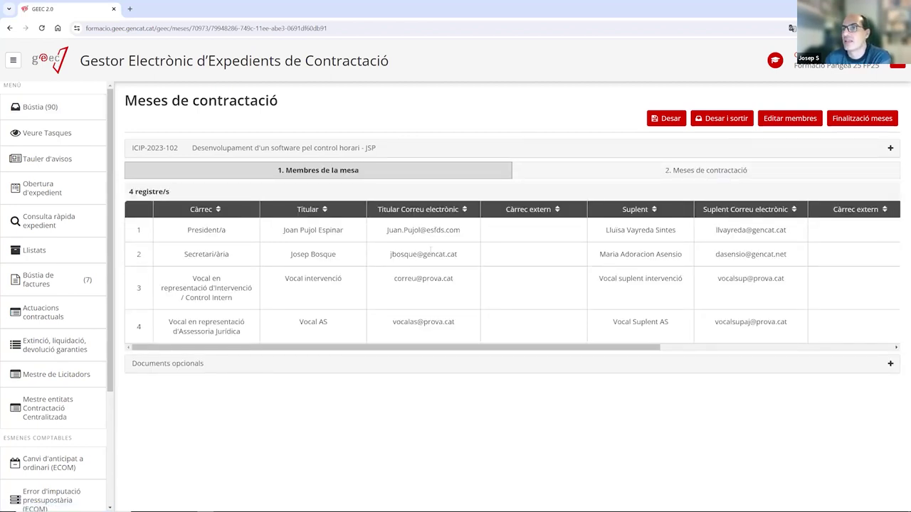
pyautogui.click(630, 170)
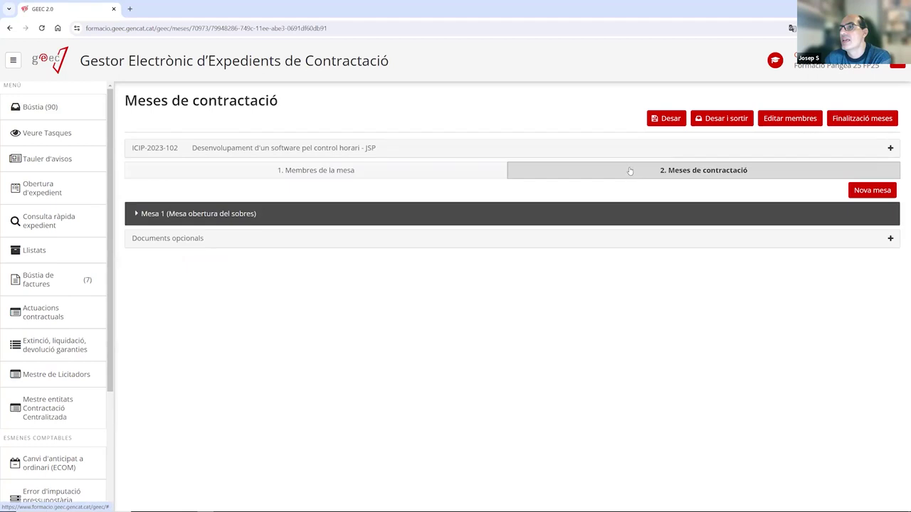
pyautogui.click(161, 214)
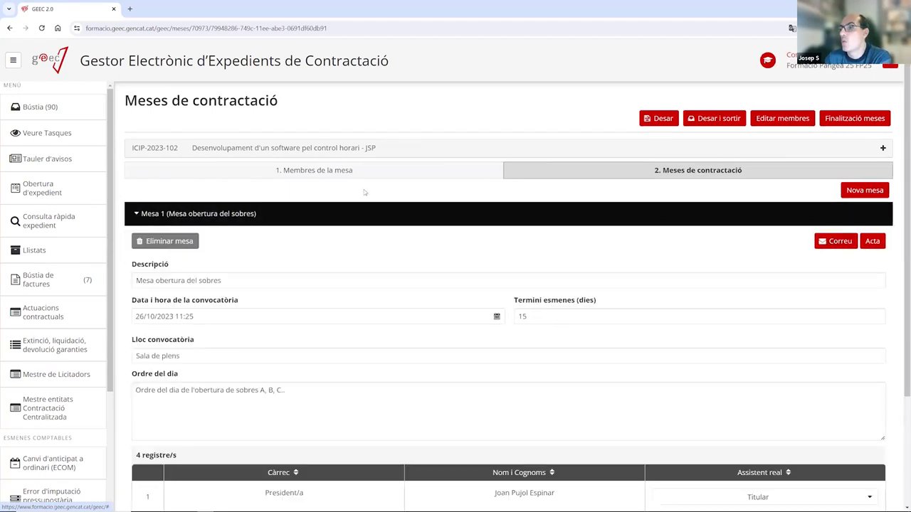
pyautogui.scroll(-2, 407, 299)
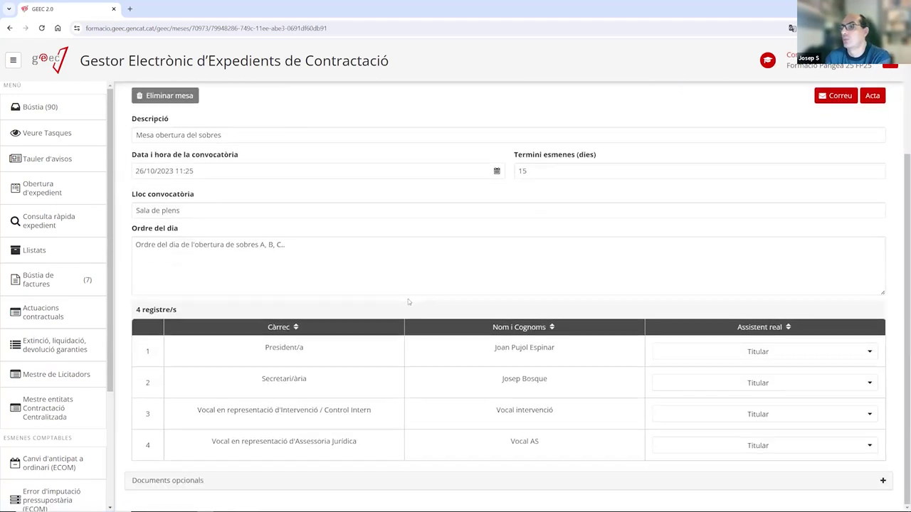
pyautogui.scroll(2, 408, 299)
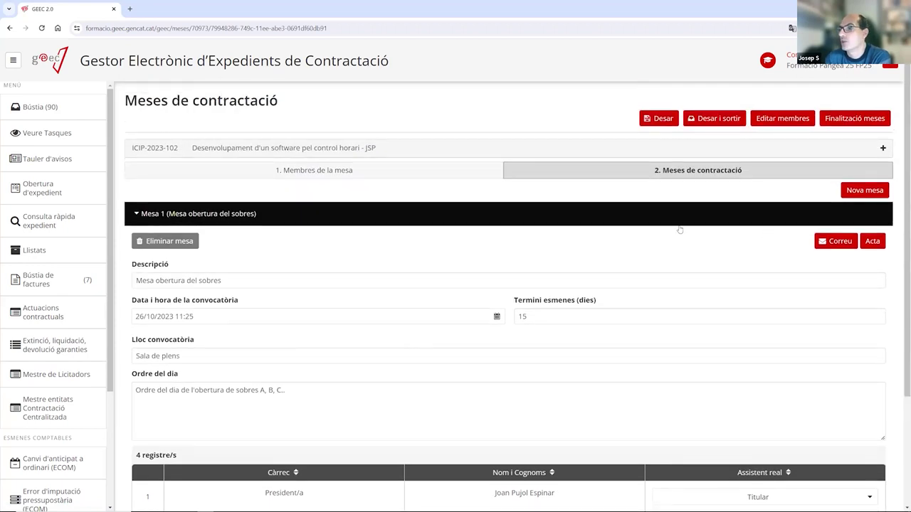
pyautogui.scroll(-2, 247, 309)
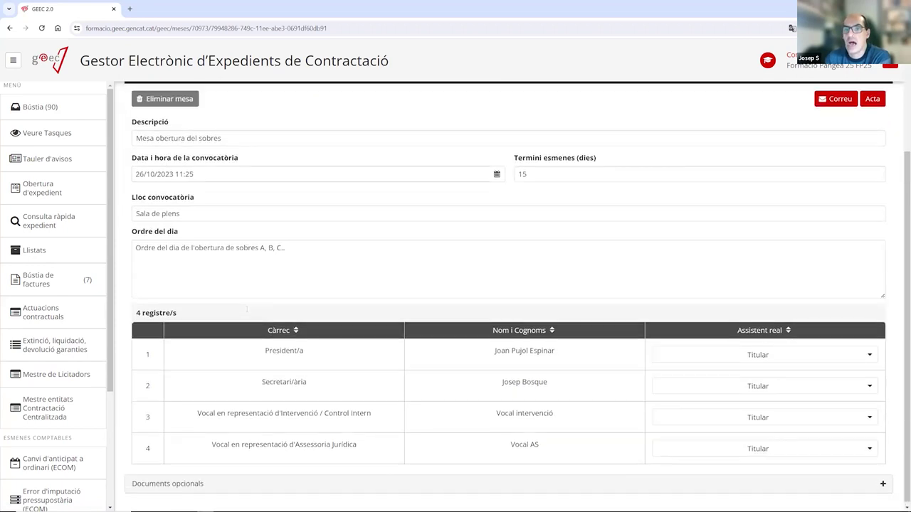
pyautogui.scroll(2, 247, 308)
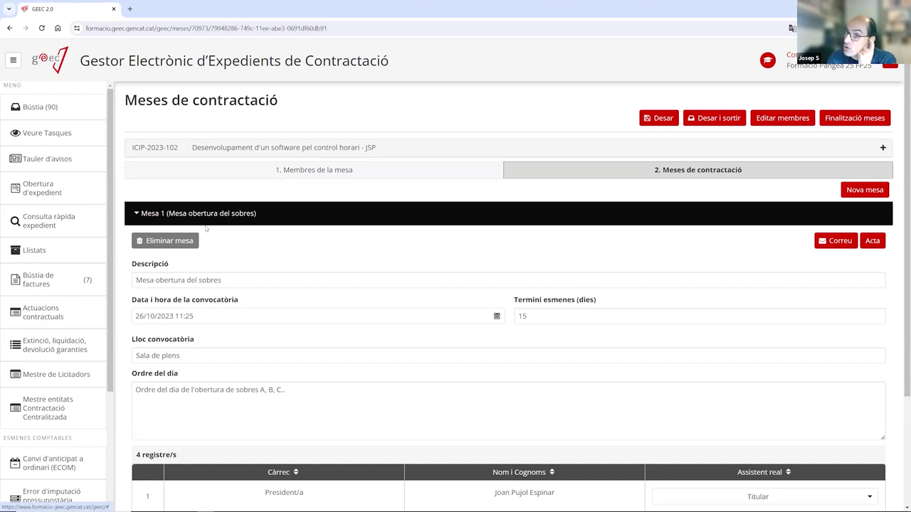
pyautogui.click(161, 215)
pyautogui.click(169, 215)
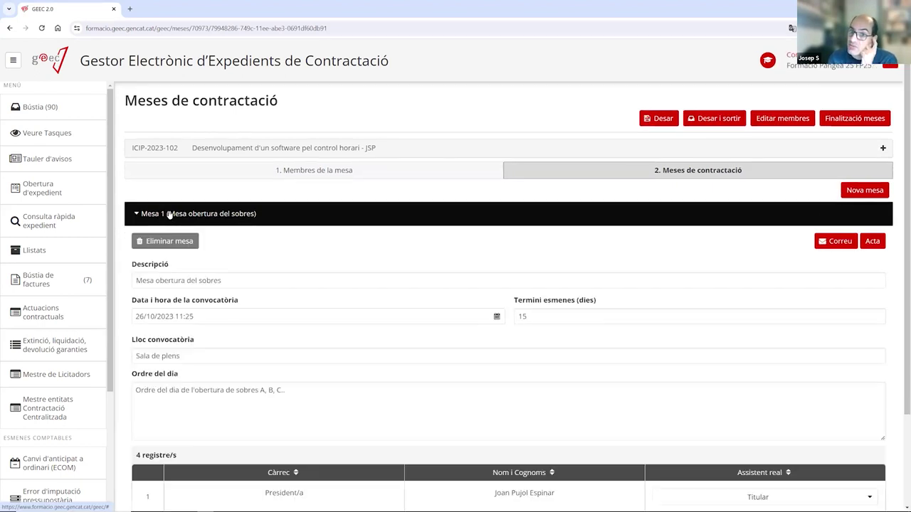
pyautogui.click(165, 214)
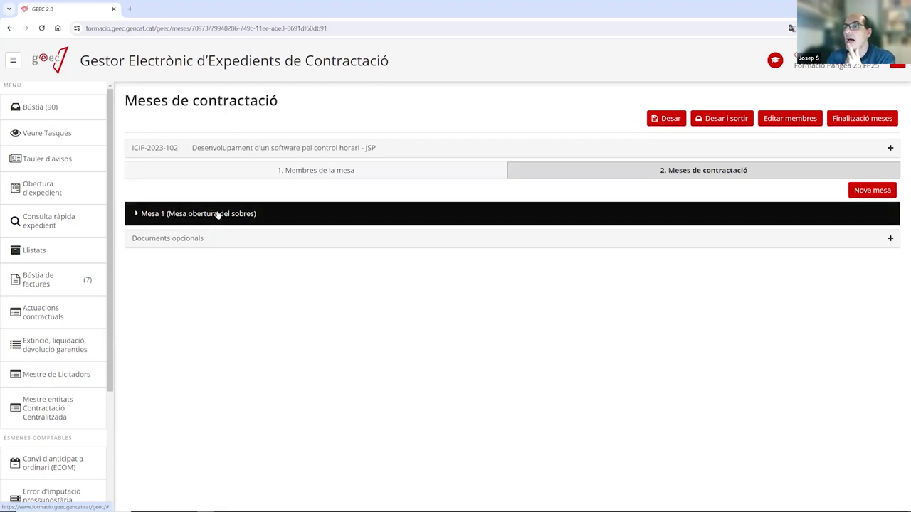
pyautogui.click(218, 213)
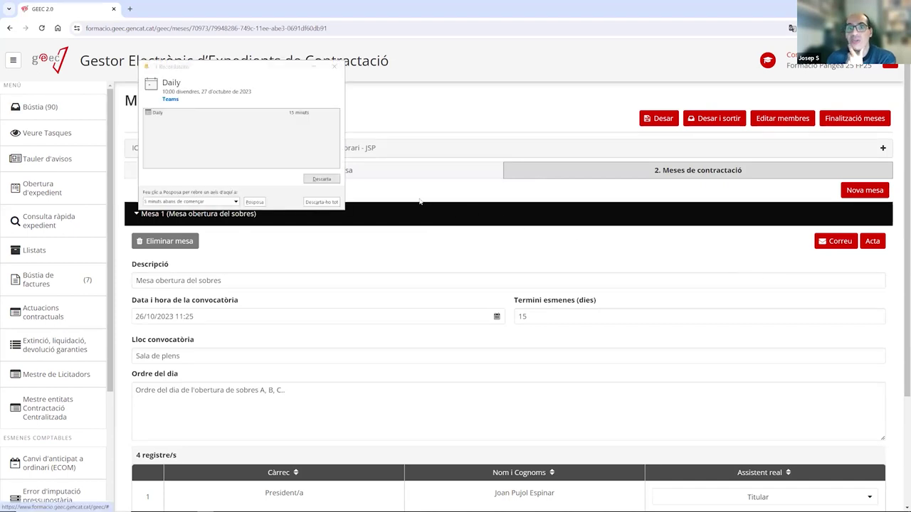
pyautogui.click(334, 67)
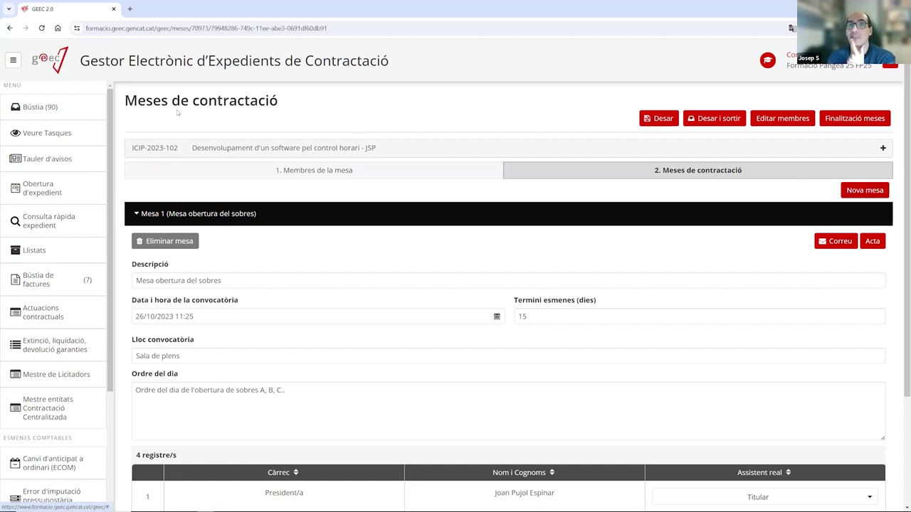
pyautogui.click(168, 214)
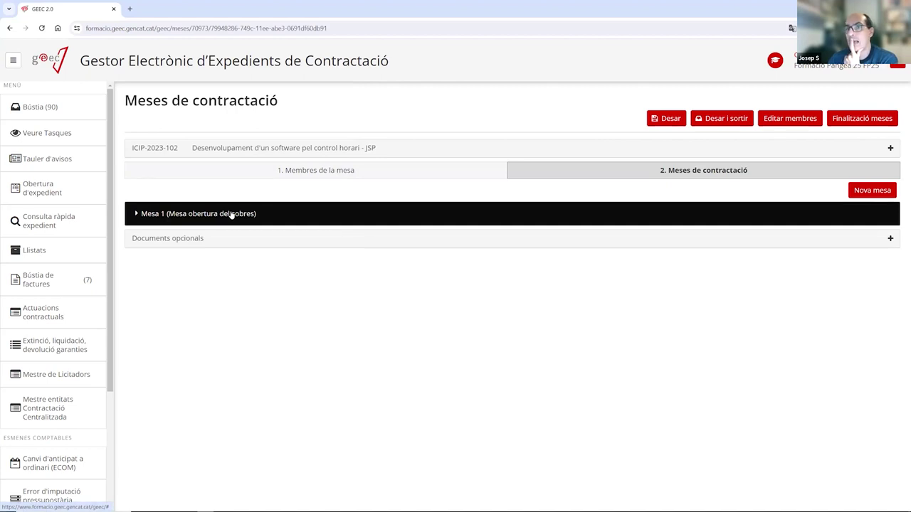
pyautogui.click(231, 216)
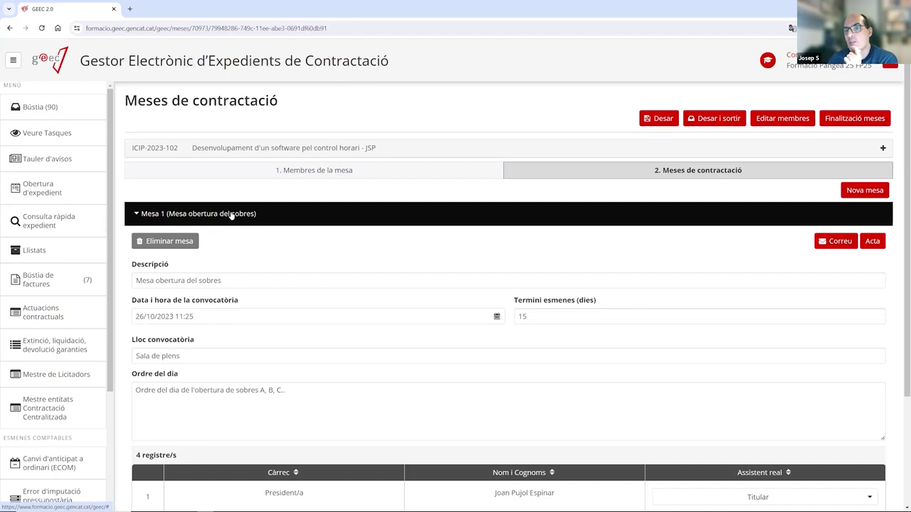
pyautogui.click(232, 214)
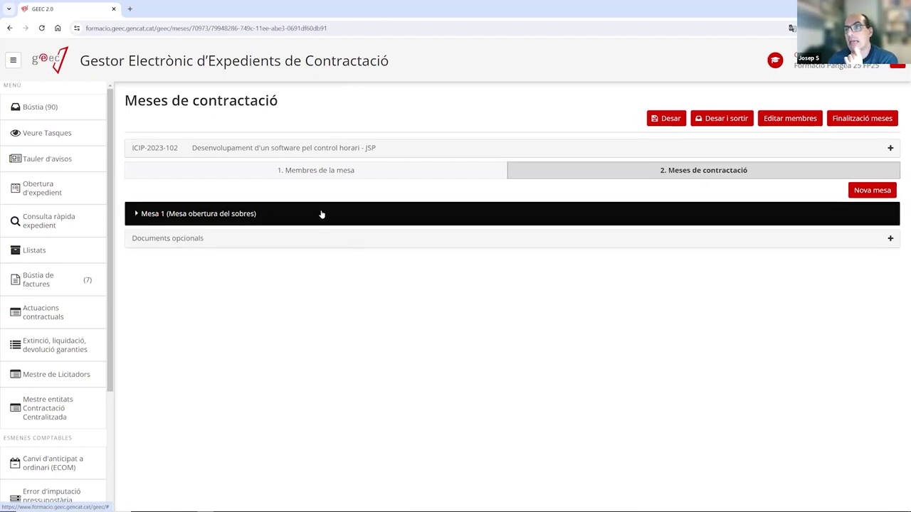
pyautogui.click(277, 214)
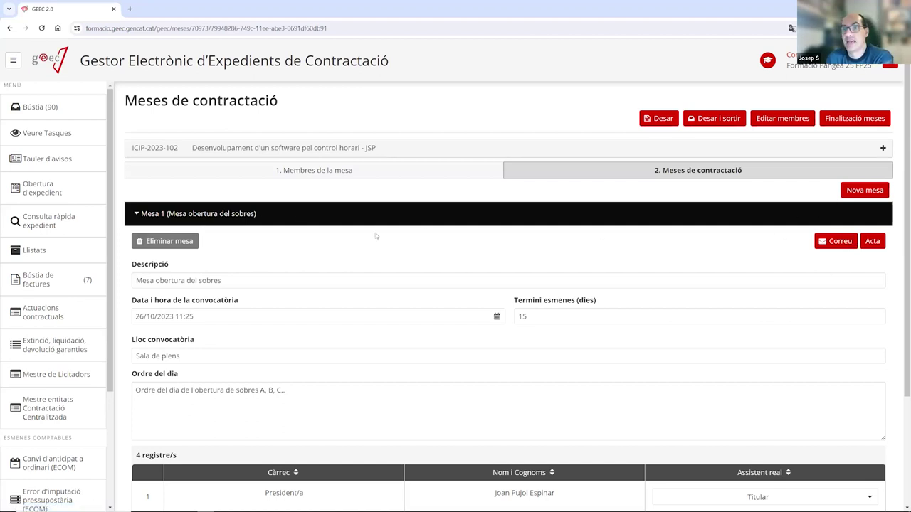
pyautogui.scroll(-2, 222, 264)
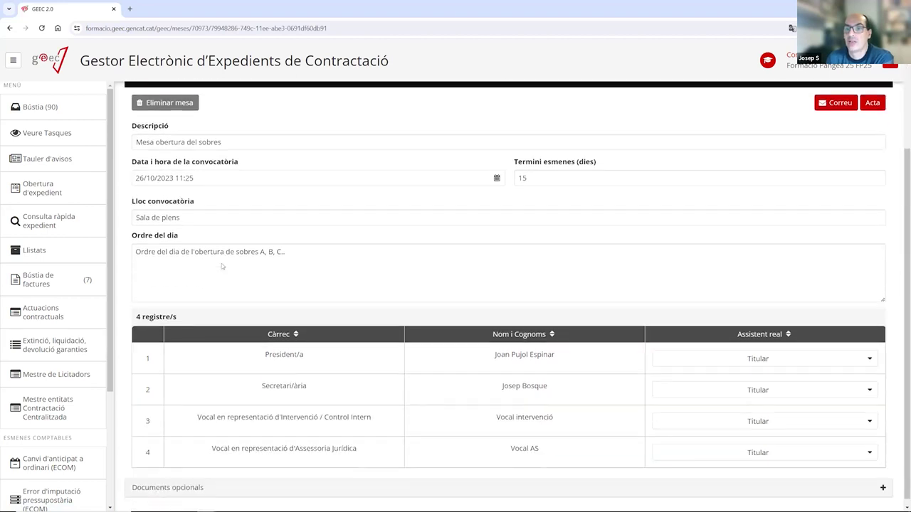
pyautogui.scroll(2, 221, 263)
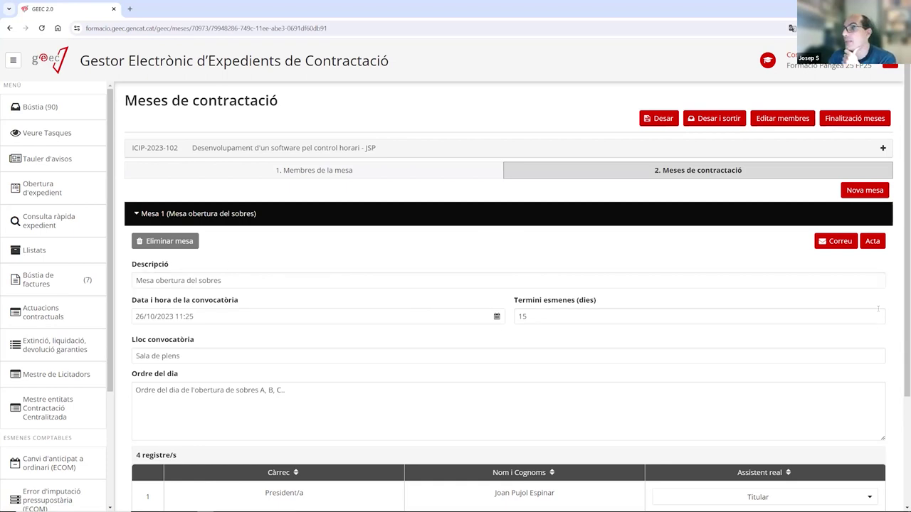
# Generate the Acta for Mesa 1 and return to the Bústia to find the new minutes task.
pyautogui.click(871, 242)
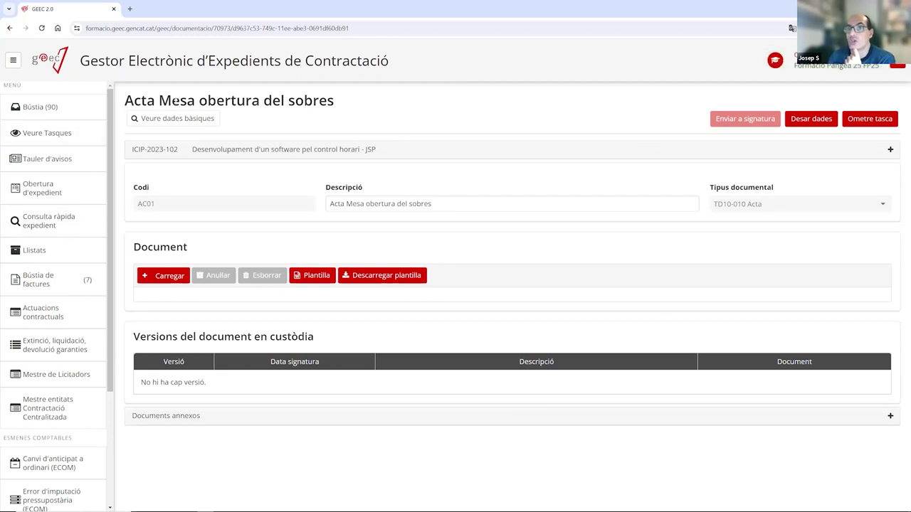
pyautogui.moveTo(207, 100); pyautogui.dragTo(355, 109)
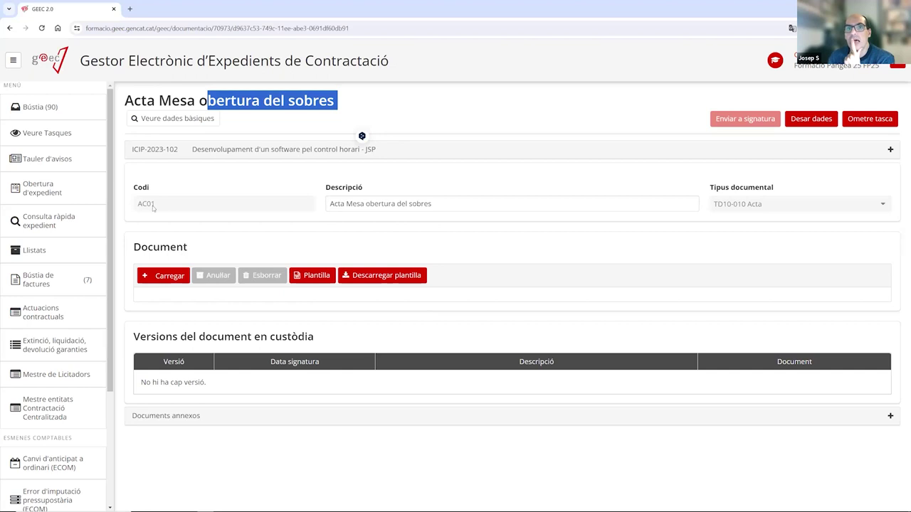
pyautogui.click(47, 107)
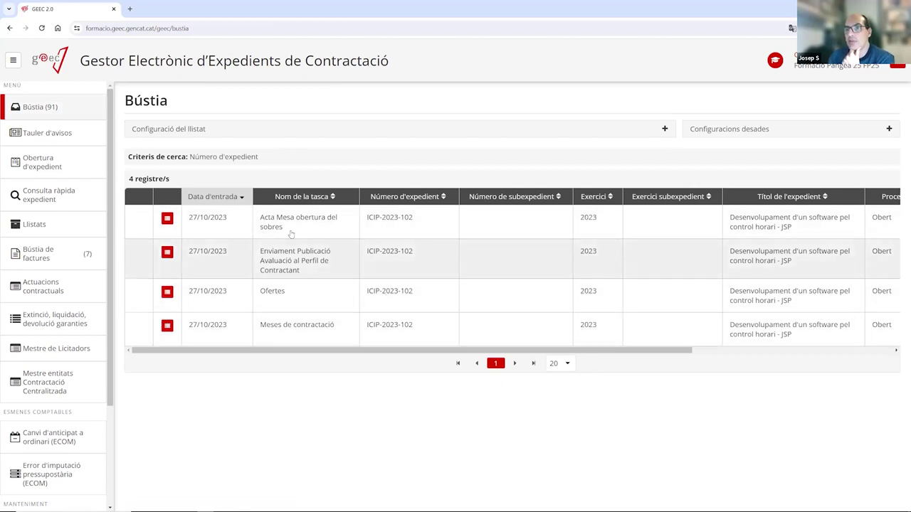
# Upload ProvaDocumentSignat.pdf to the Acta Mesa obertura del sobres task and close it.
pyautogui.click(290, 233)
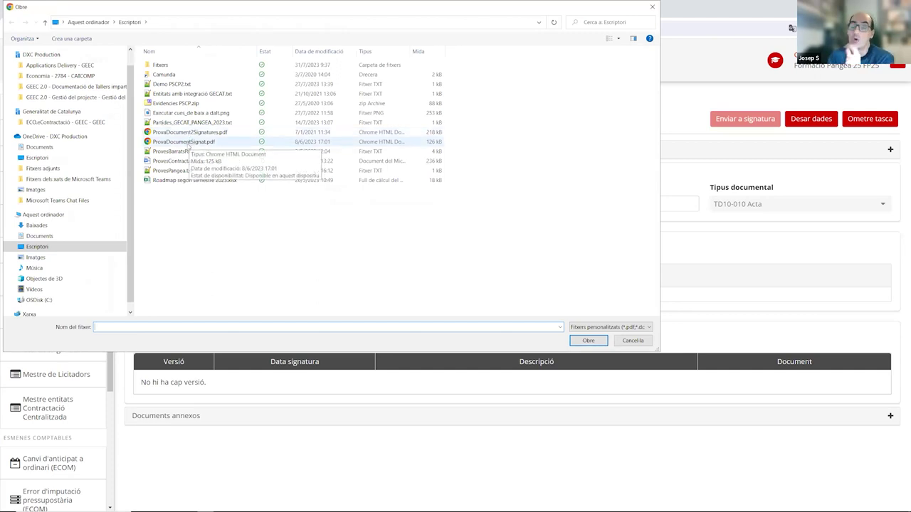
pyautogui.doubleClick(188, 144)
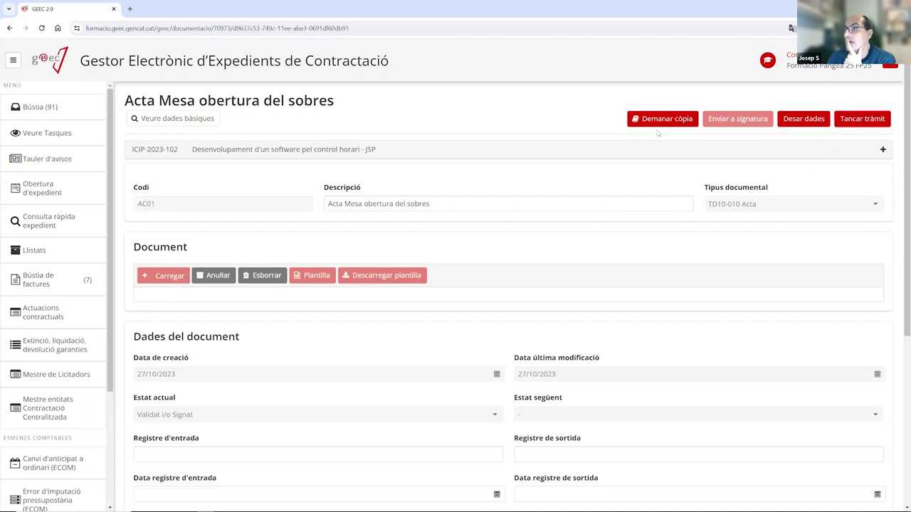
pyautogui.click(863, 119)
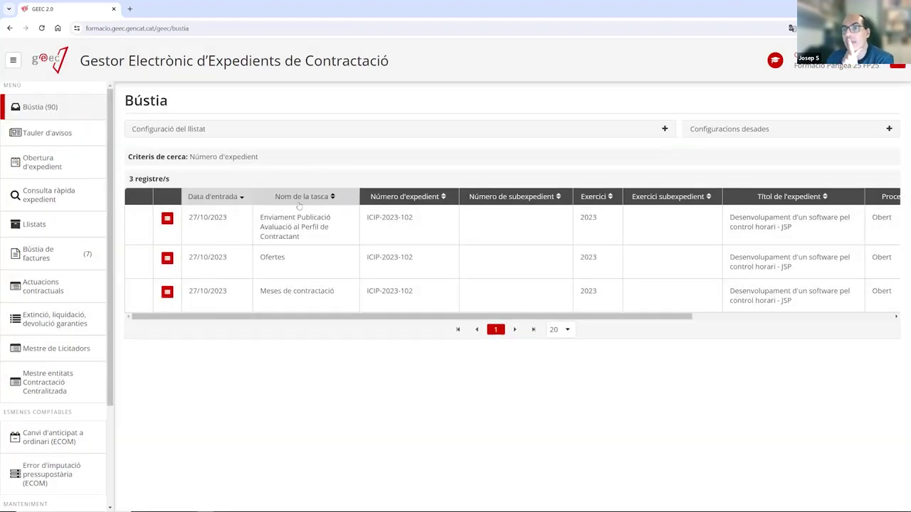
pyautogui.click(286, 297)
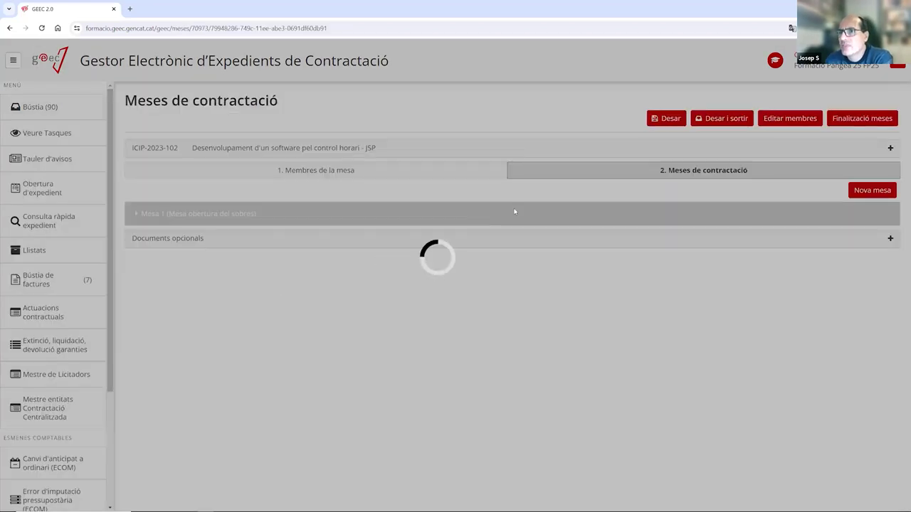
pyautogui.click(212, 216)
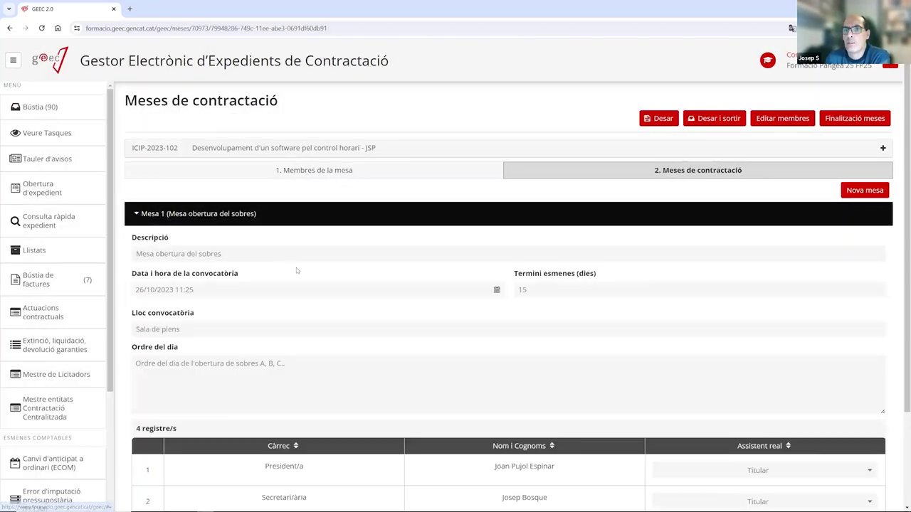
pyautogui.scroll(-2, 296, 268)
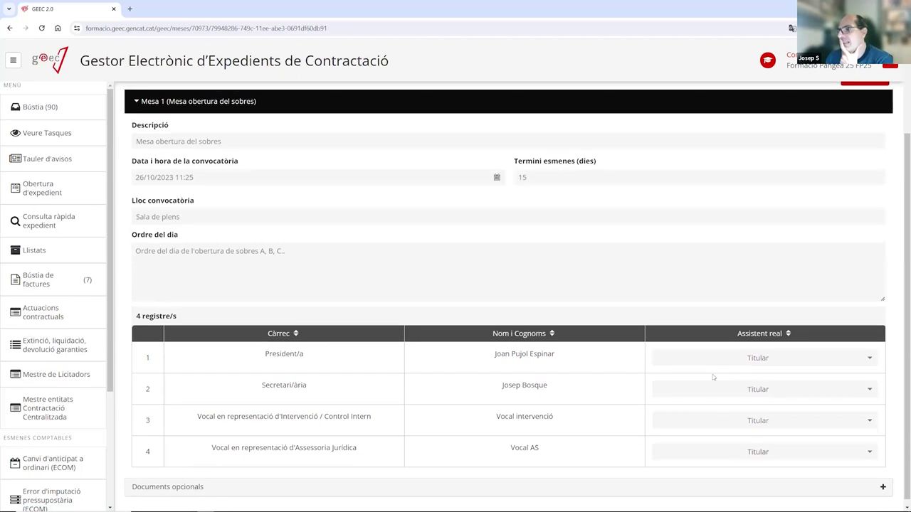
pyautogui.scroll(1, 701, 341)
pyautogui.scroll(3, 701, 341)
pyautogui.scroll(-4, 701, 341)
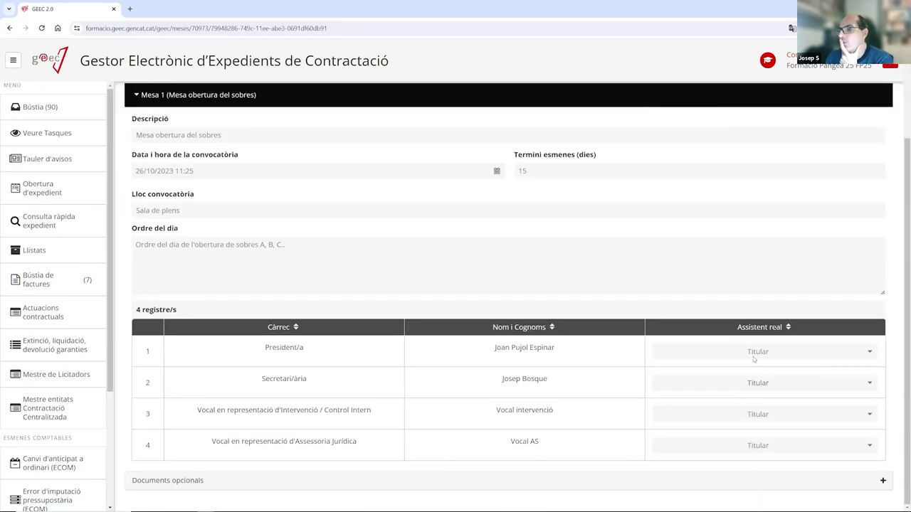
pyautogui.scroll(3, 740, 320)
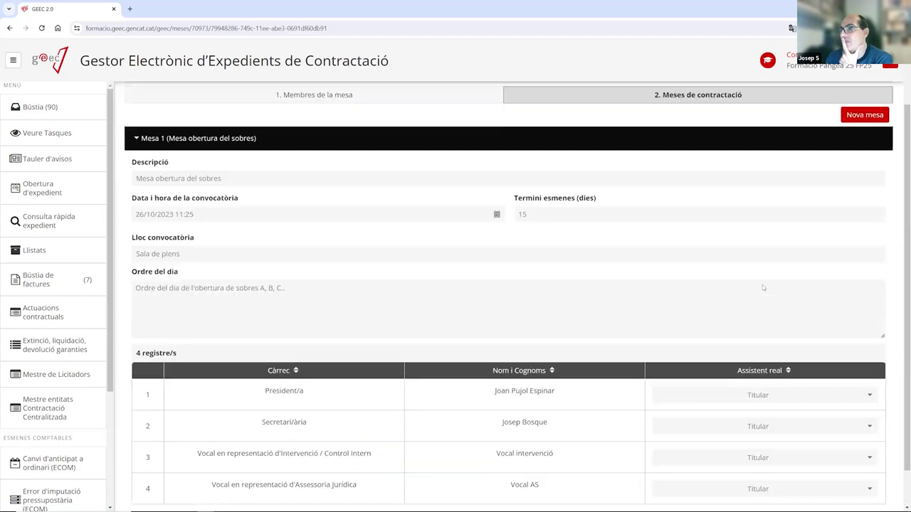
pyautogui.scroll(-3, 738, 308)
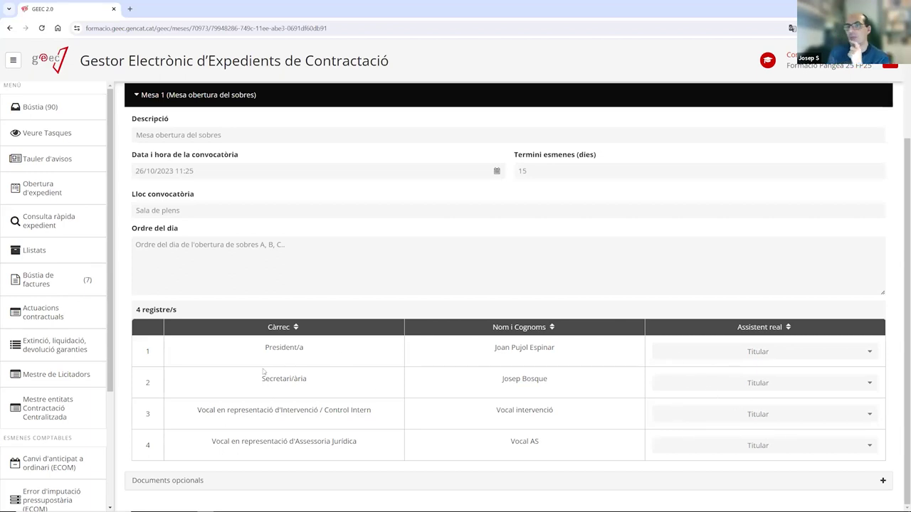
pyautogui.scroll(2, 644, 303)
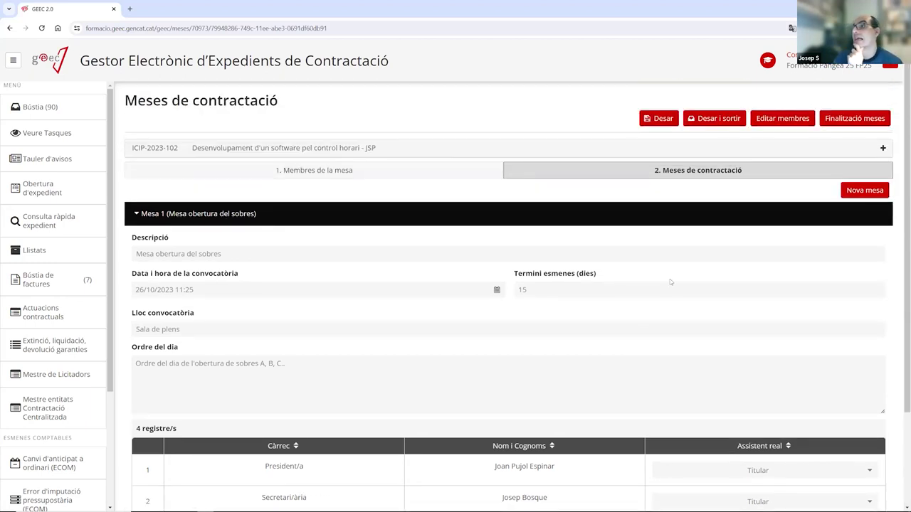
pyautogui.scroll(-2, 655, 291)
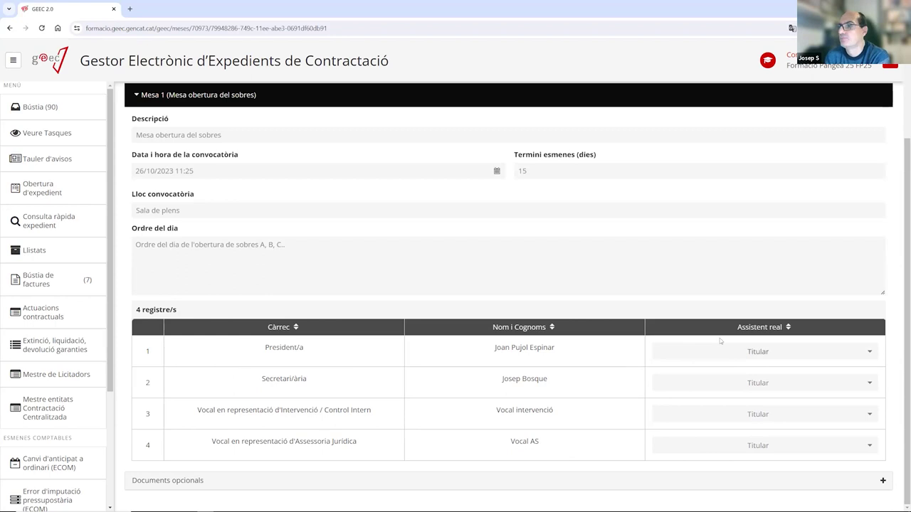
pyautogui.scroll(2, 604, 348)
pyautogui.scroll(-2, 604, 348)
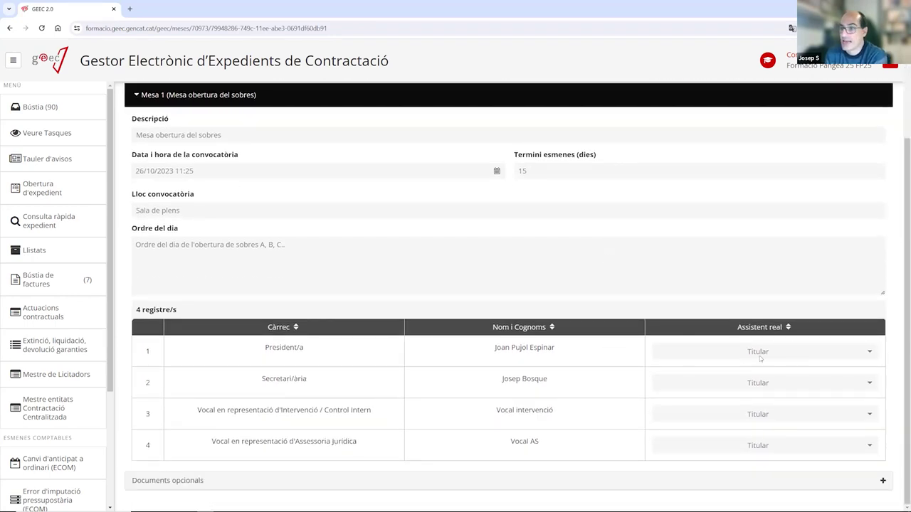
pyautogui.scroll(2, 770, 360)
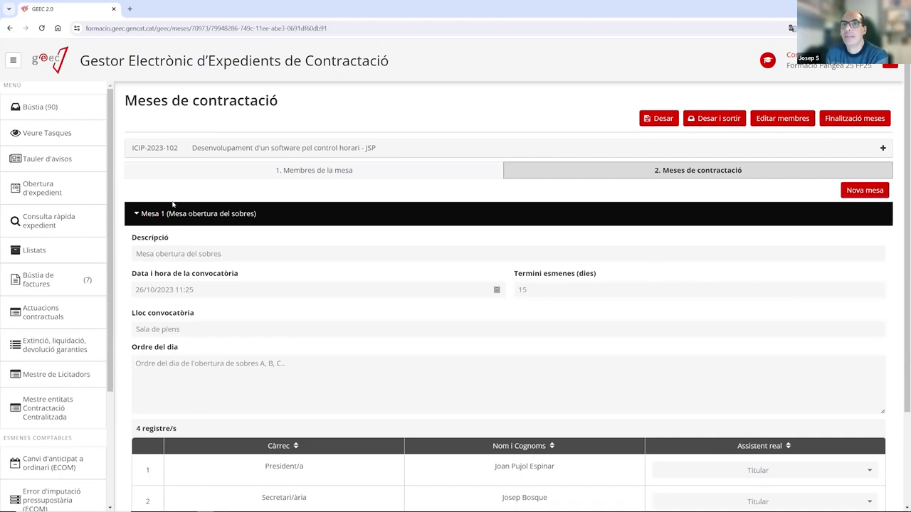
# Go back to the Bústia and open the Enviament Publicació Avaluació al Perfil de Contractant task.
pyautogui.click(46, 108)
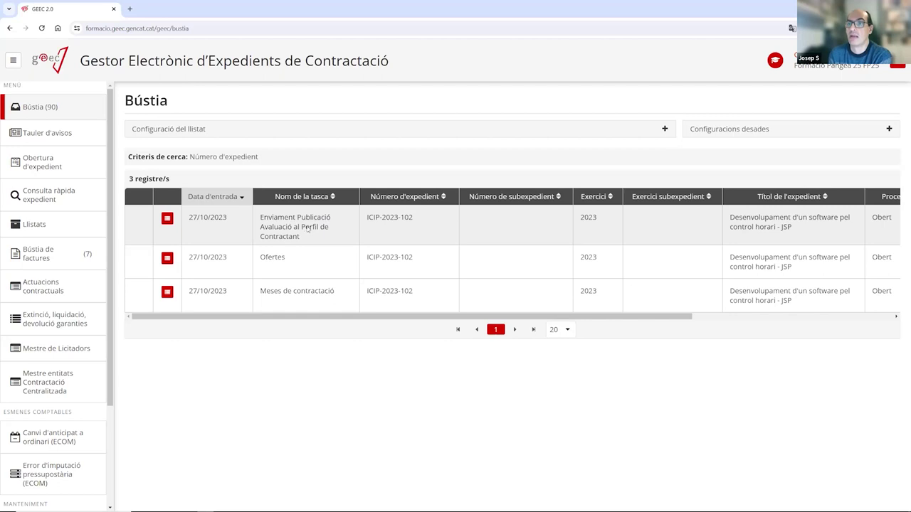
pyautogui.click(308, 228)
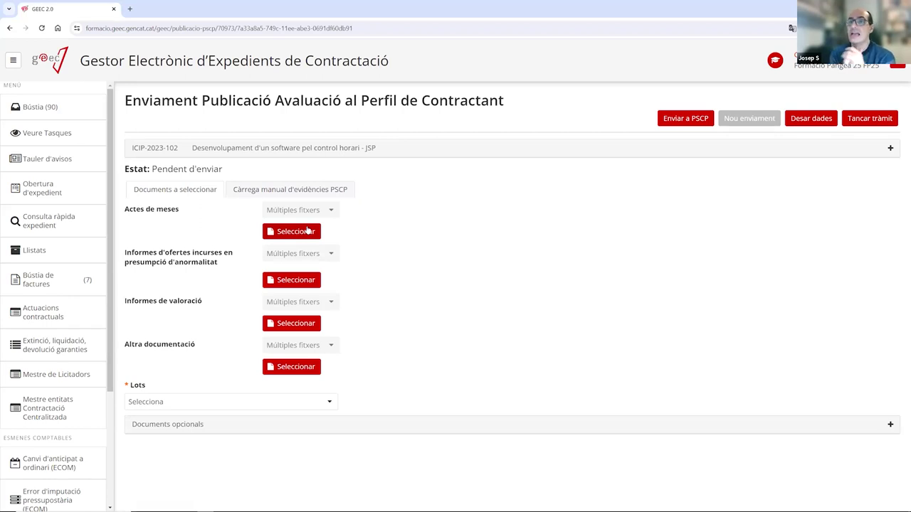
# Tick lots 1 Desenvolupament and 2 Manteniment in the publication's Lots list.
pyautogui.click(157, 403)
pyautogui.click(141, 443)
pyautogui.click(140, 458)
pyautogui.click(139, 444)
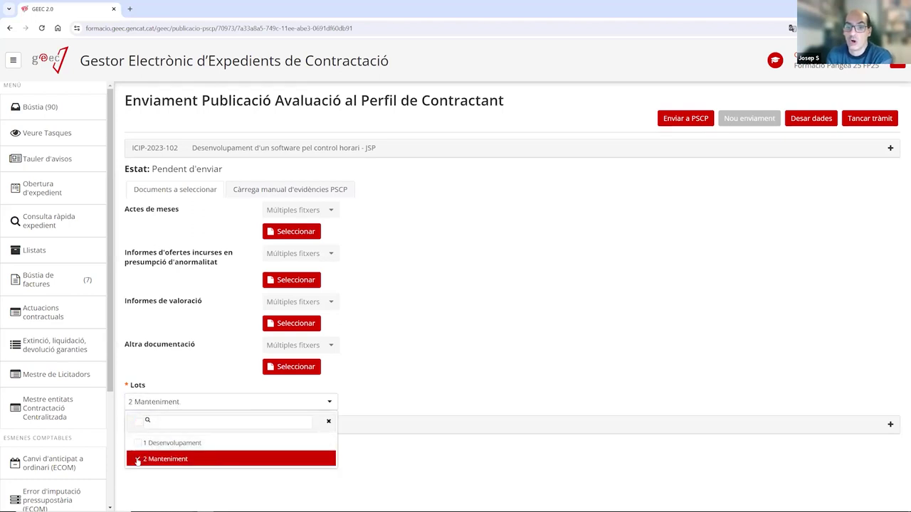
pyautogui.click(139, 459)
pyautogui.click(433, 291)
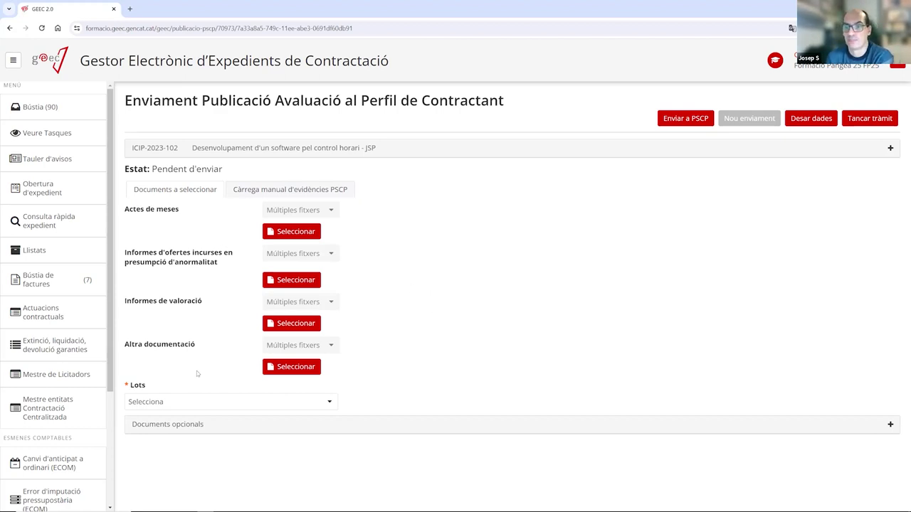
pyautogui.click(201, 405)
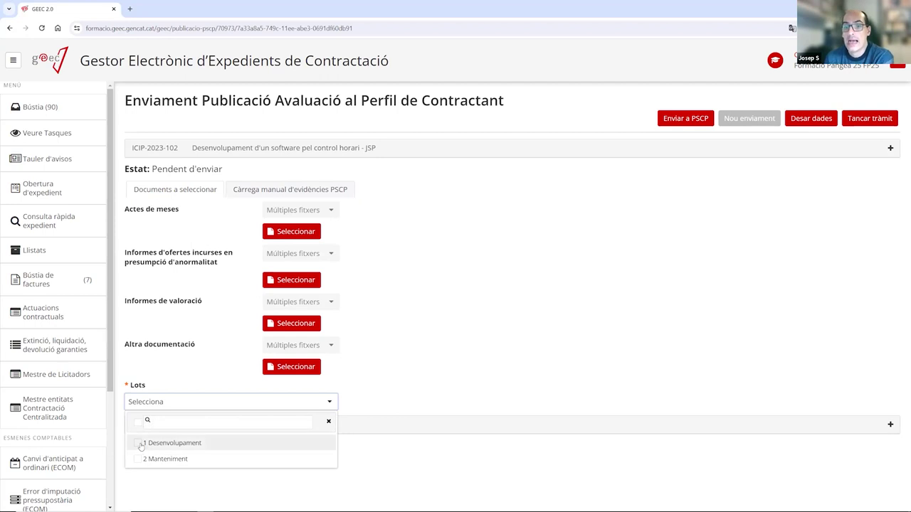
pyautogui.click(142, 443)
pyautogui.click(142, 459)
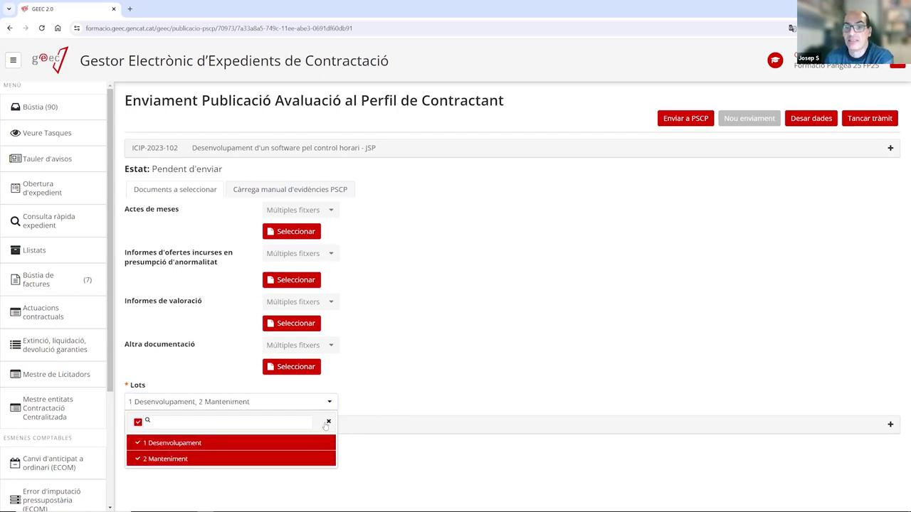
pyautogui.click(400, 317)
pyautogui.click(203, 400)
pyautogui.click(140, 443)
pyautogui.click(139, 459)
pyautogui.click(139, 442)
pyautogui.click(438, 303)
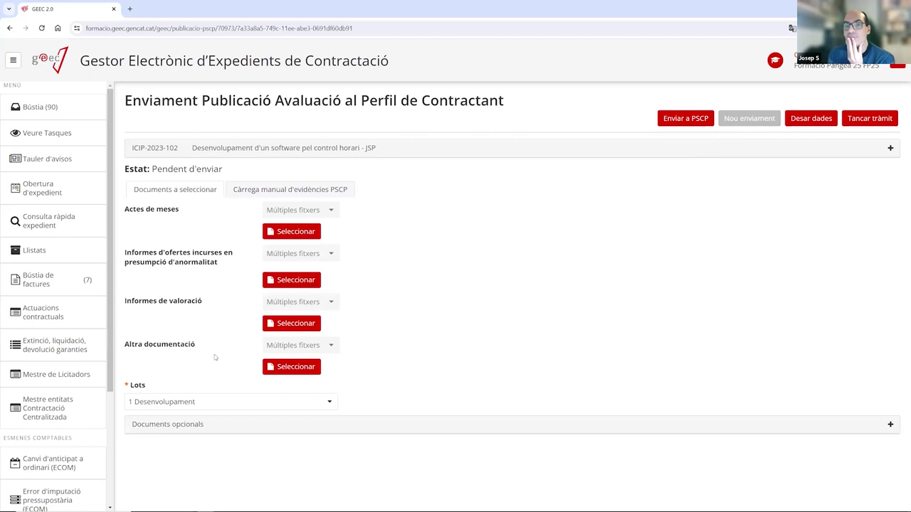
pyautogui.click(213, 403)
pyautogui.click(158, 458)
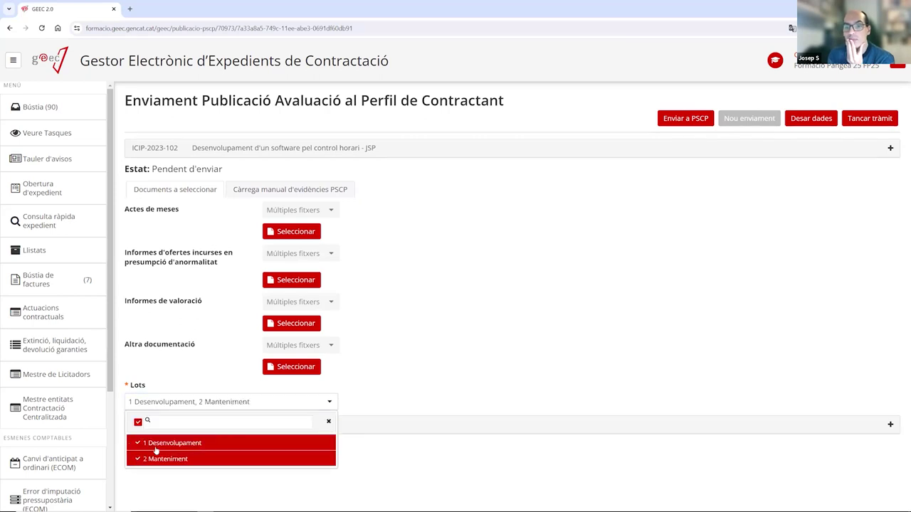
pyautogui.click(446, 365)
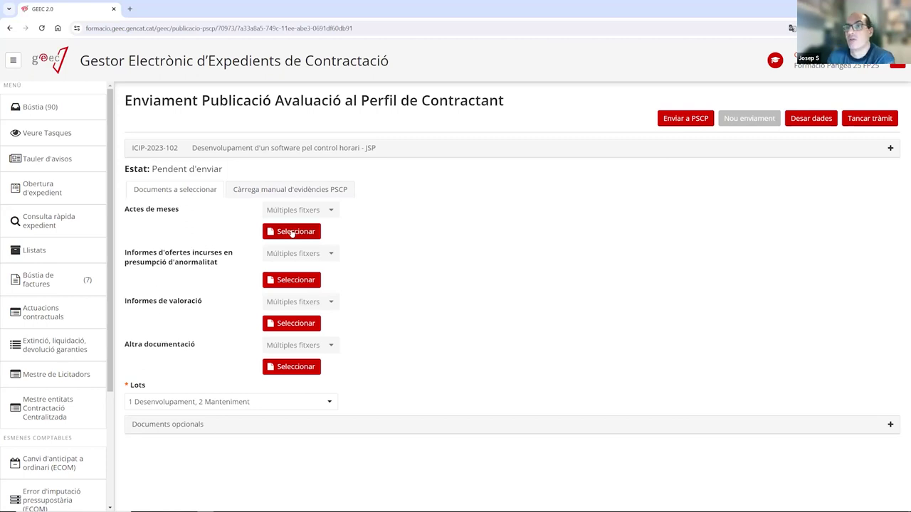
# Attach AC01 - Acta Mesa obertura del sobres under Actes de meses.
pyautogui.click(291, 232)
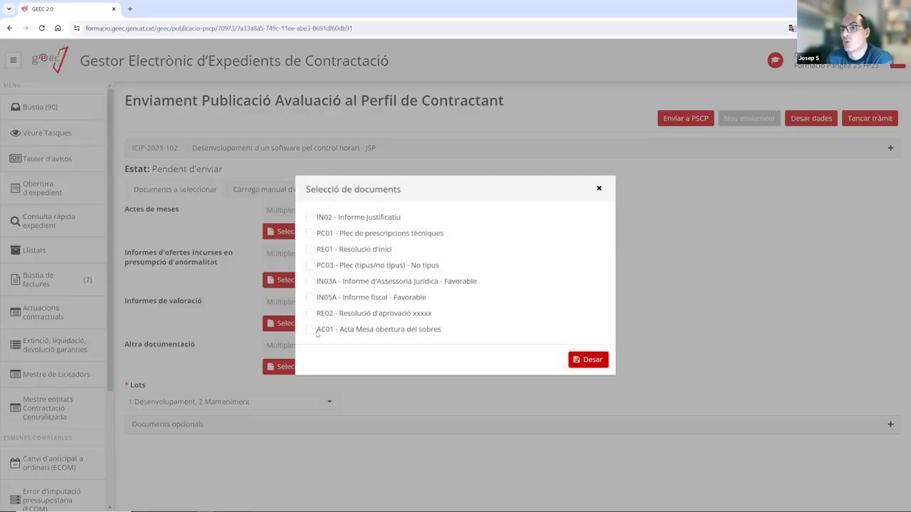
pyautogui.click(310, 331)
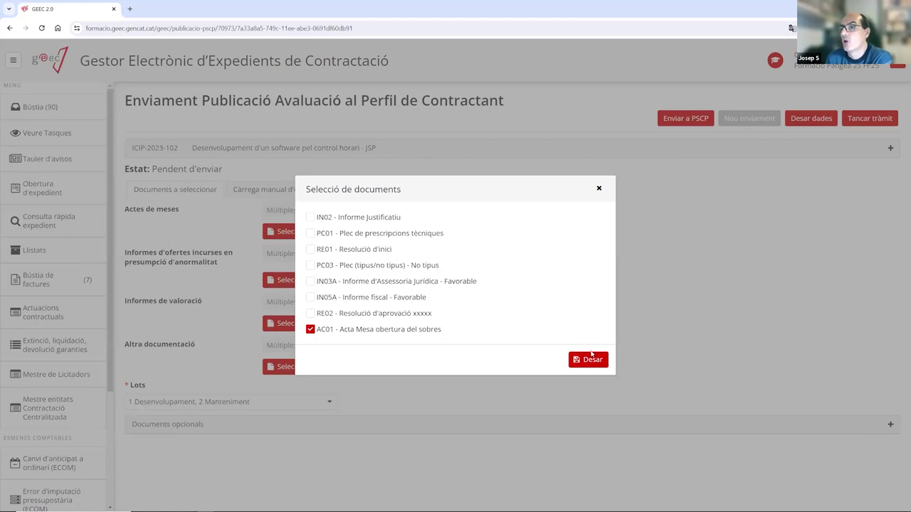
pyautogui.click(592, 360)
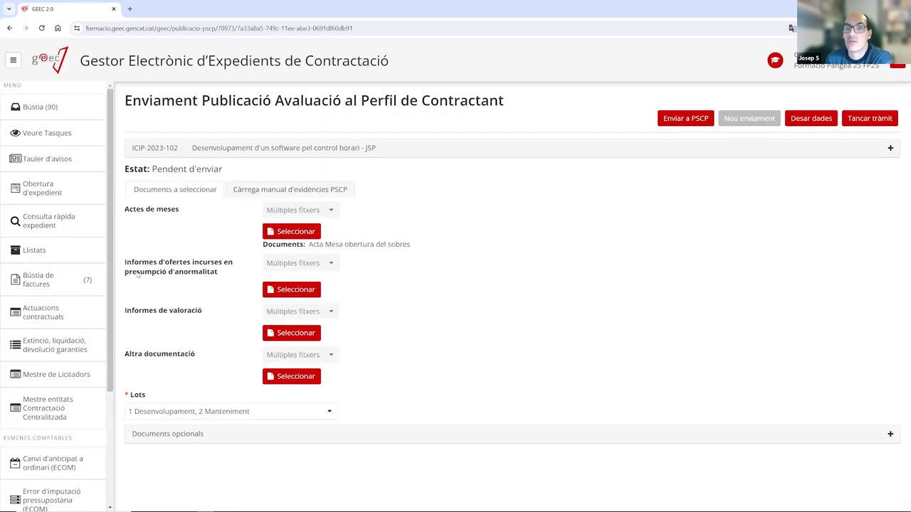
# Review the optional, valuation-report and other-documentation lists without adding anything.
pyautogui.click(171, 437)
pyautogui.click(177, 459)
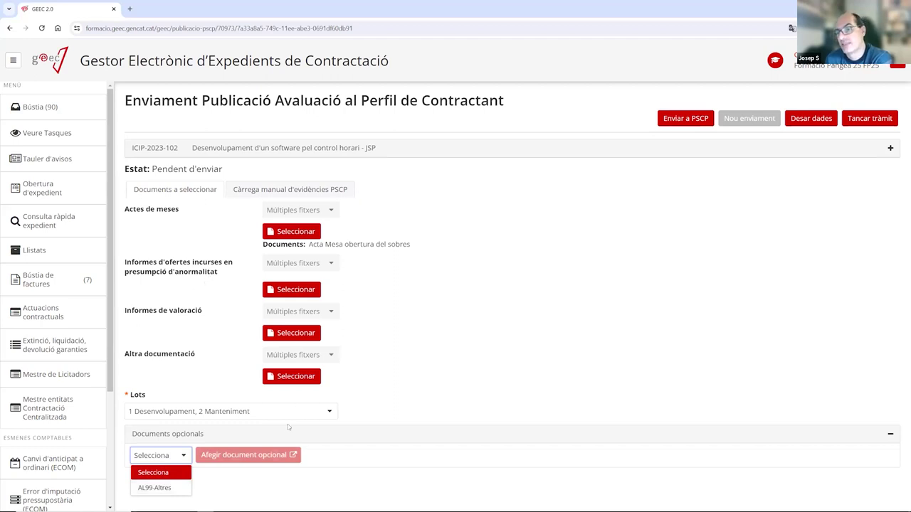
pyautogui.click(890, 434)
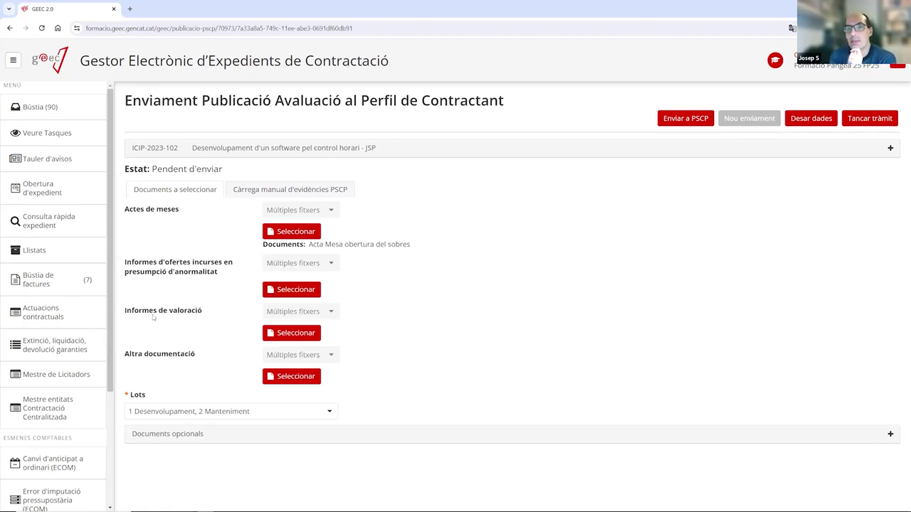
pyautogui.click(285, 335)
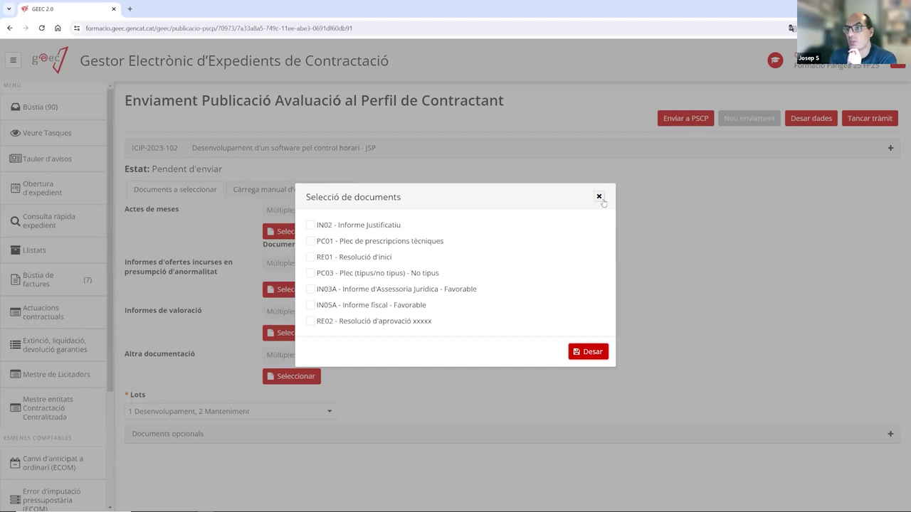
pyautogui.click(598, 196)
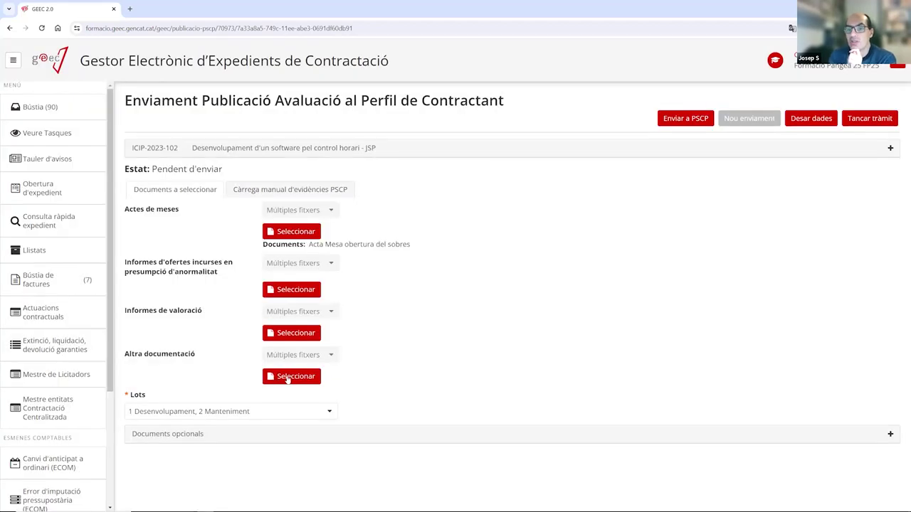
pyautogui.click(287, 378)
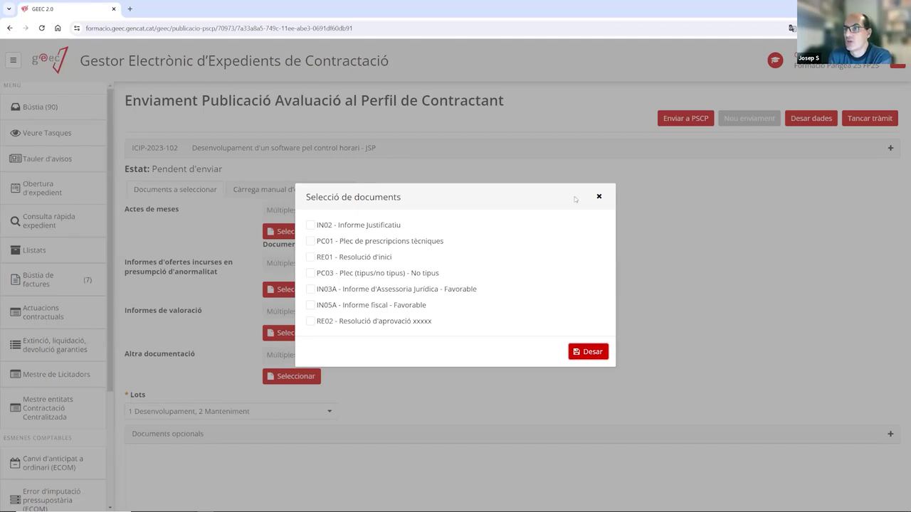
pyautogui.click(598, 197)
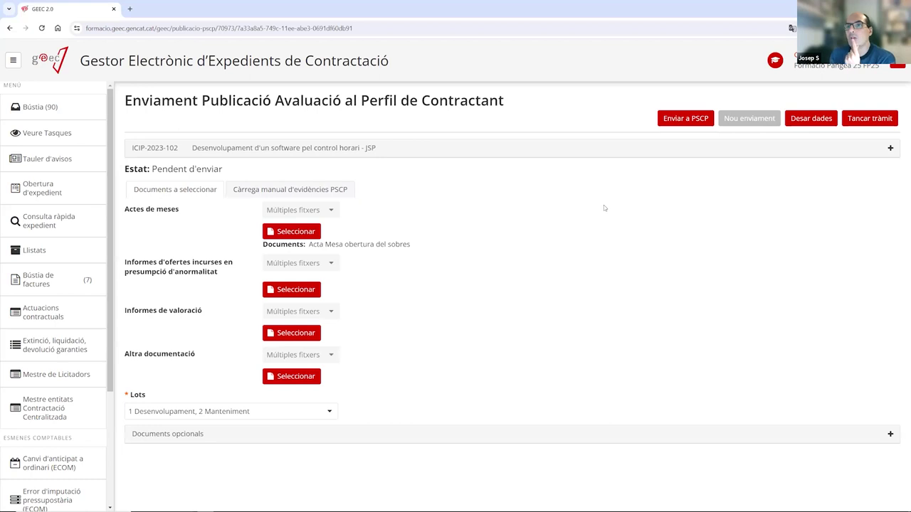
# Send the documents to the PSCP and upload Evidencies PSCP.zip as manual evidence.
pyautogui.click(686, 120)
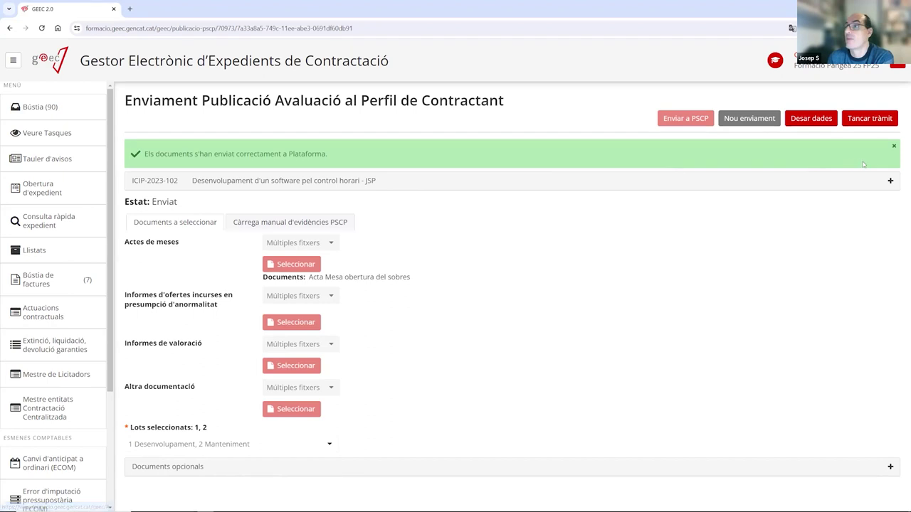
pyautogui.click(267, 225)
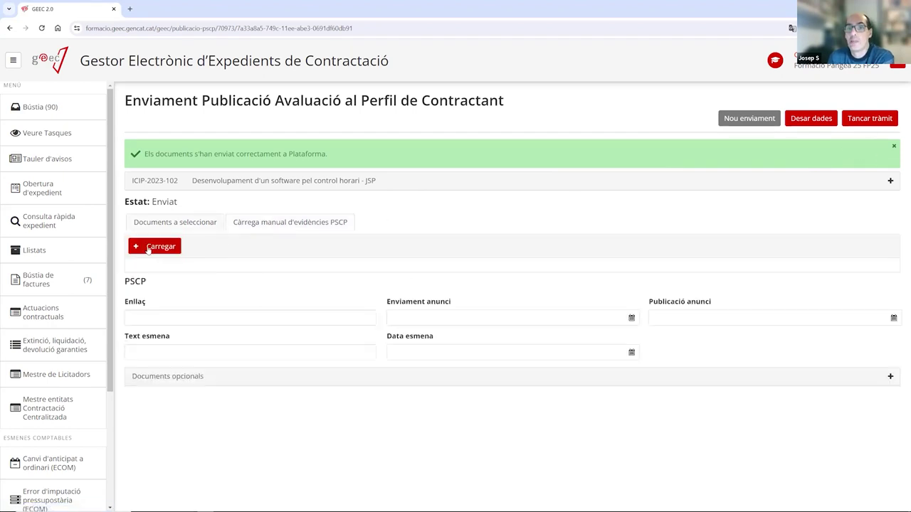
pyautogui.click(154, 246)
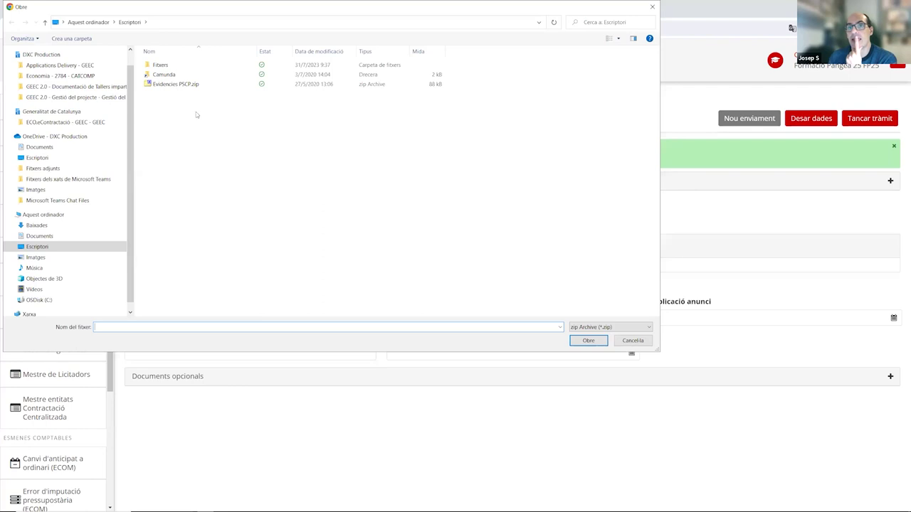
pyautogui.doubleClick(169, 84)
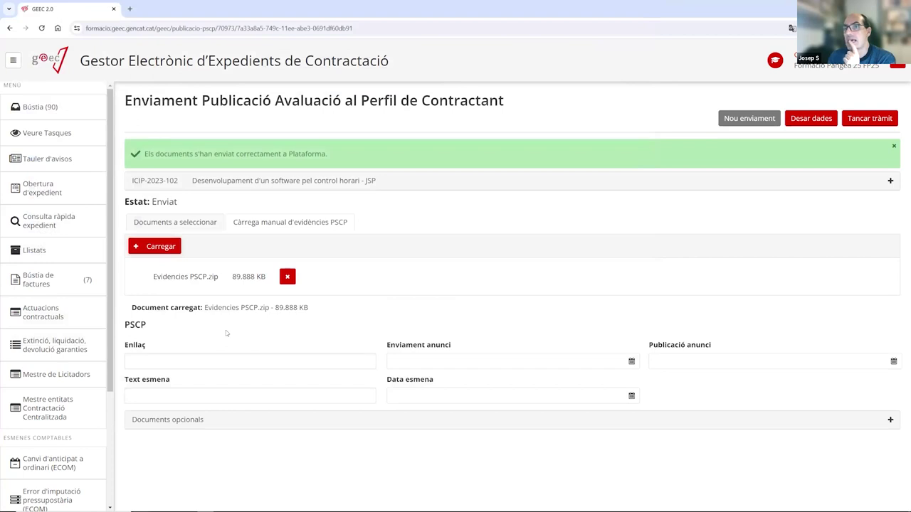
# Save the evidence data and close the publication task.
pyautogui.click(806, 119)
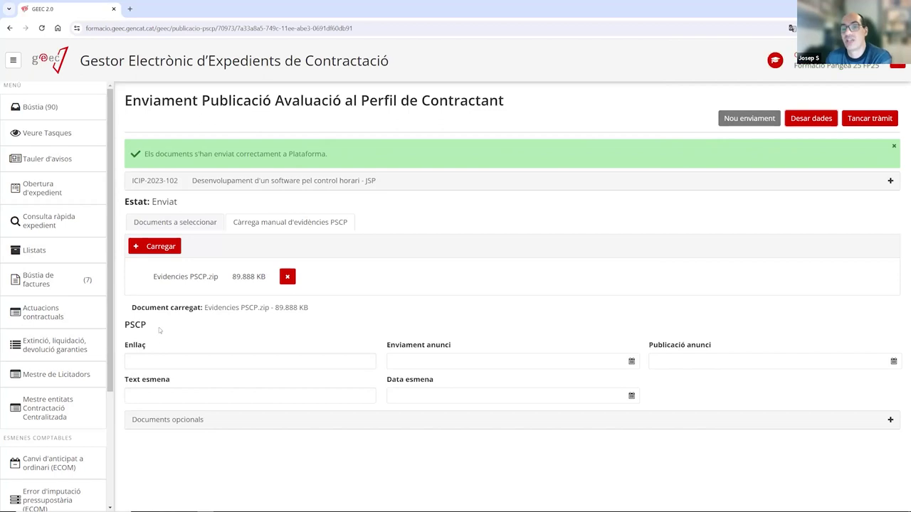
pyautogui.click(175, 222)
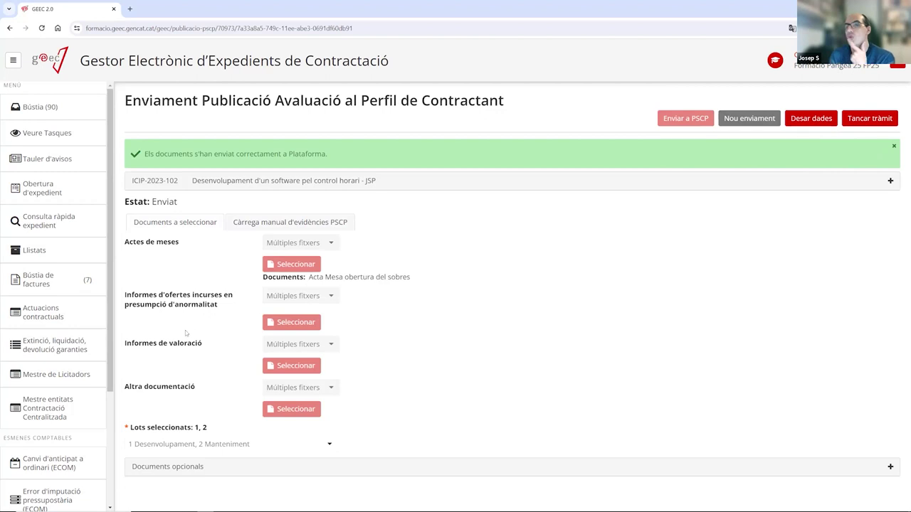
pyautogui.click(871, 121)
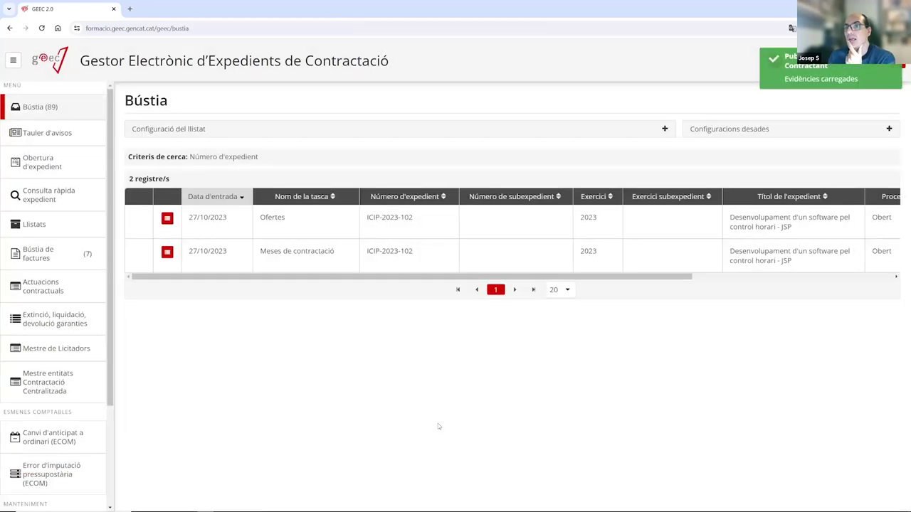
# In the Ofertes task, enter 19.000 for BACULA EDITORS and mark it awarded.
pyautogui.click(271, 226)
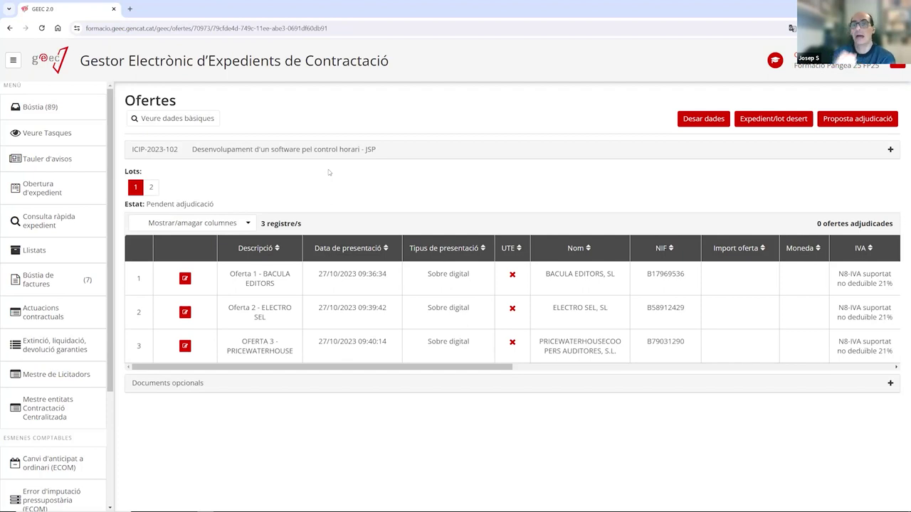
pyautogui.click(185, 278)
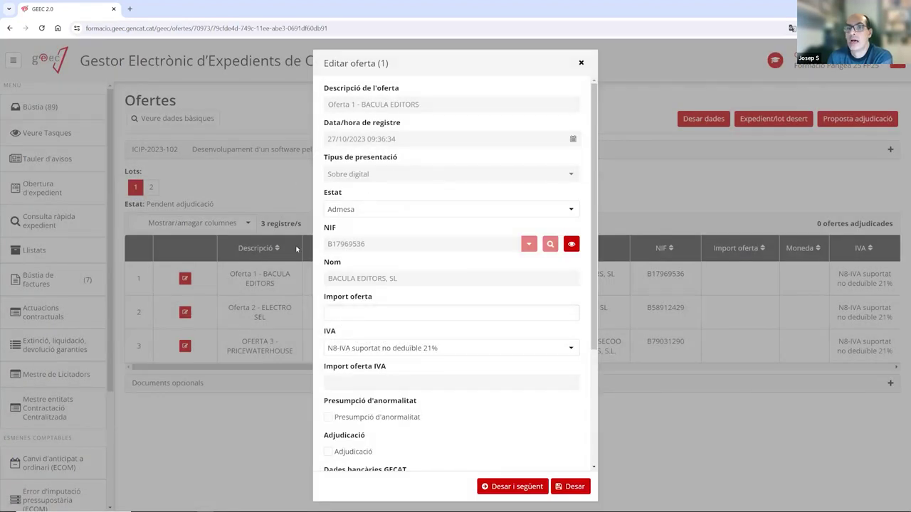
pyautogui.click(356, 312)
pyautogui.click(360, 314)
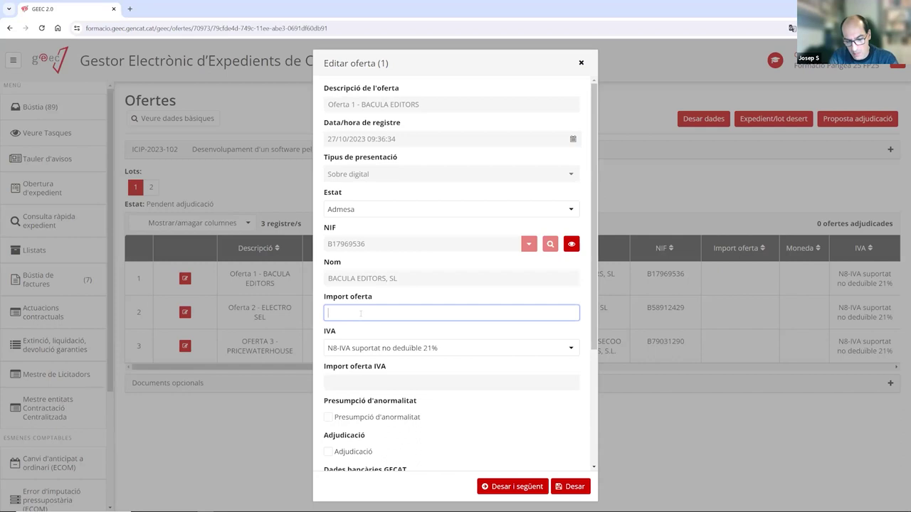
pyautogui.write('1')
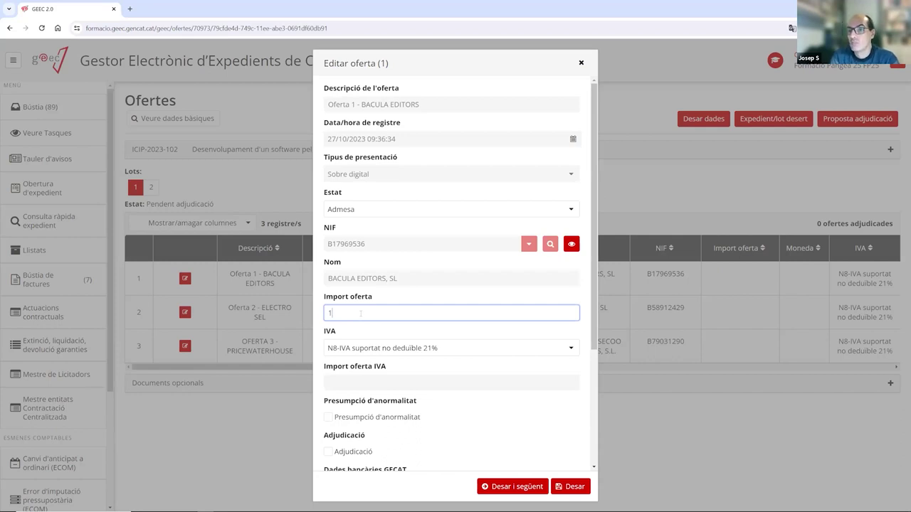
pyautogui.write('9.000')
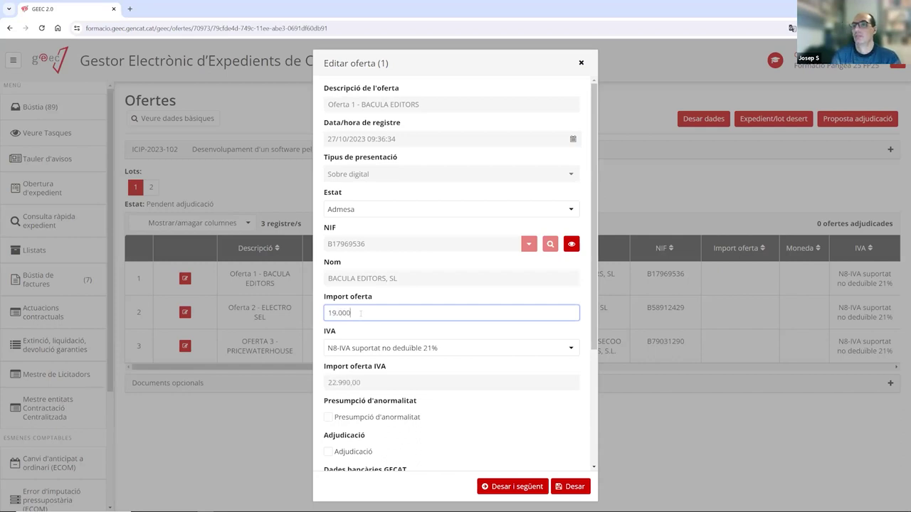
pyautogui.scroll(-3, 375, 407)
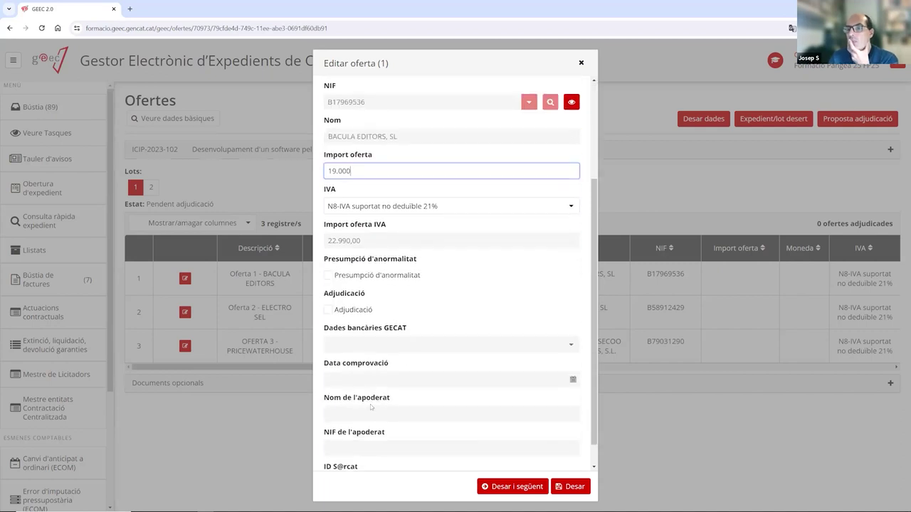
pyautogui.click(328, 301)
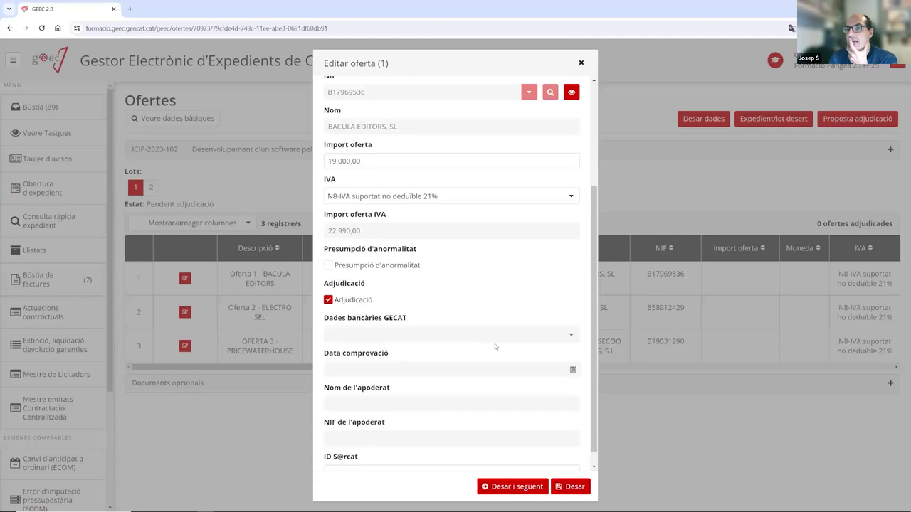
pyautogui.click(517, 487)
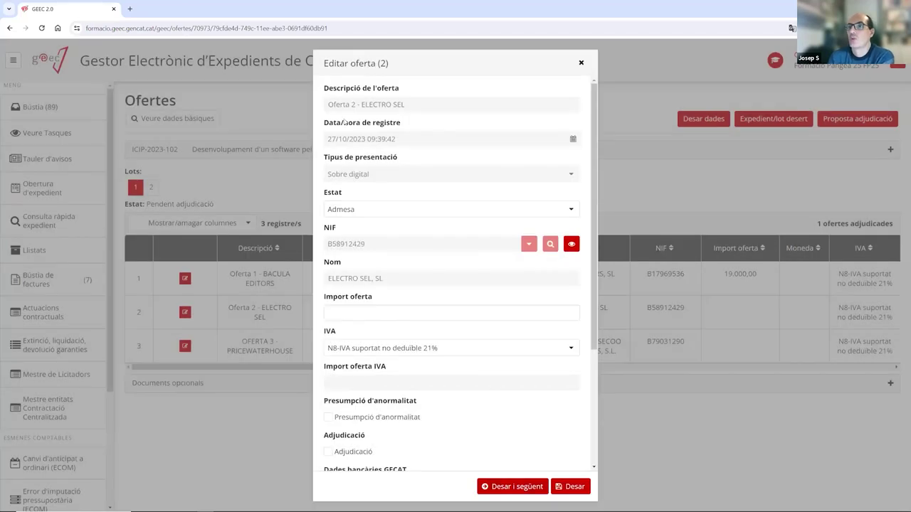
# Enter 20000 for ELECTRO SEL and 19000 for PRICEWATERHOUSE, saving each offer.
pyautogui.click(356, 315)
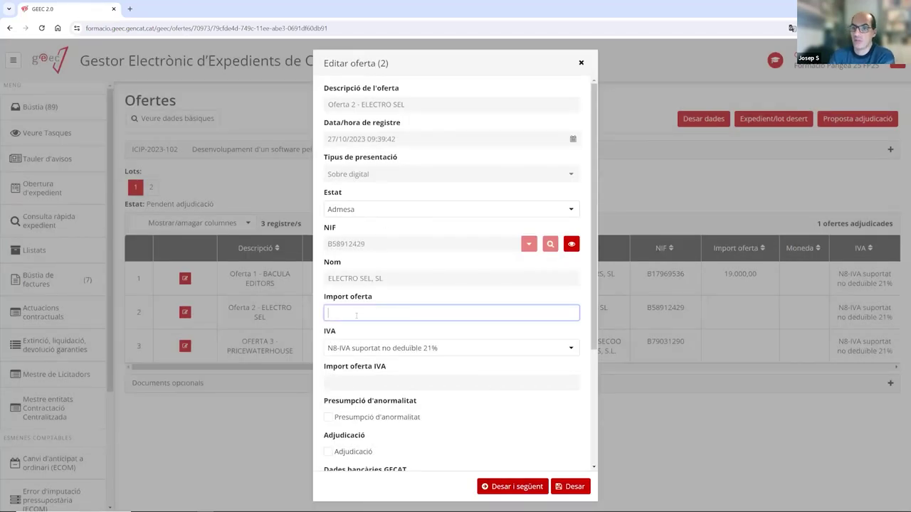
pyautogui.write('200000')
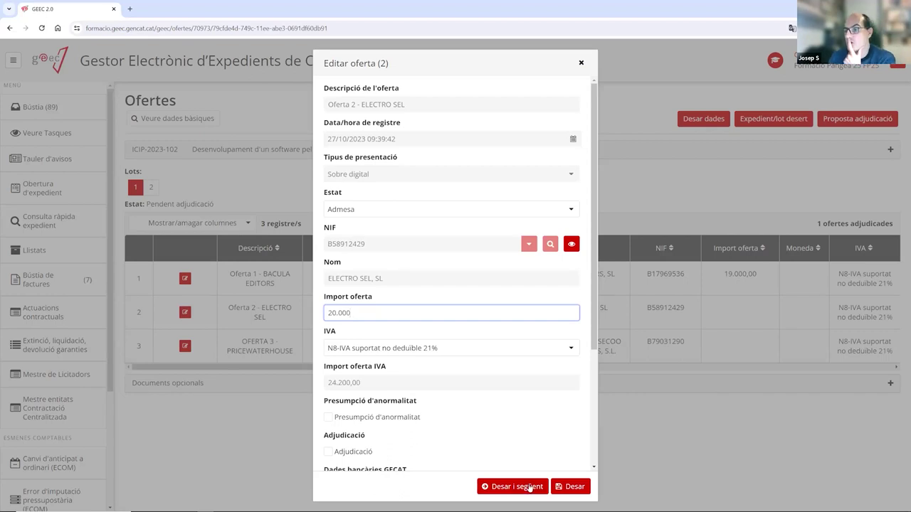
pyautogui.click(528, 491)
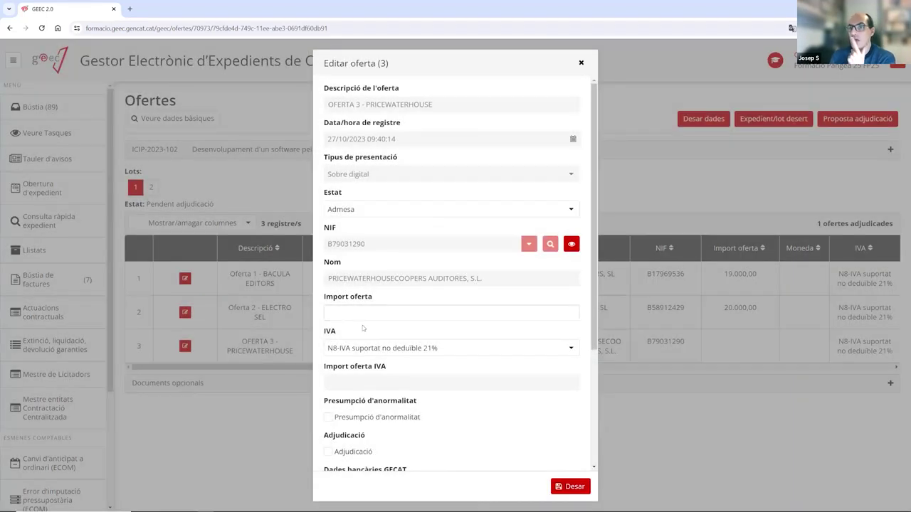
pyautogui.click(357, 312)
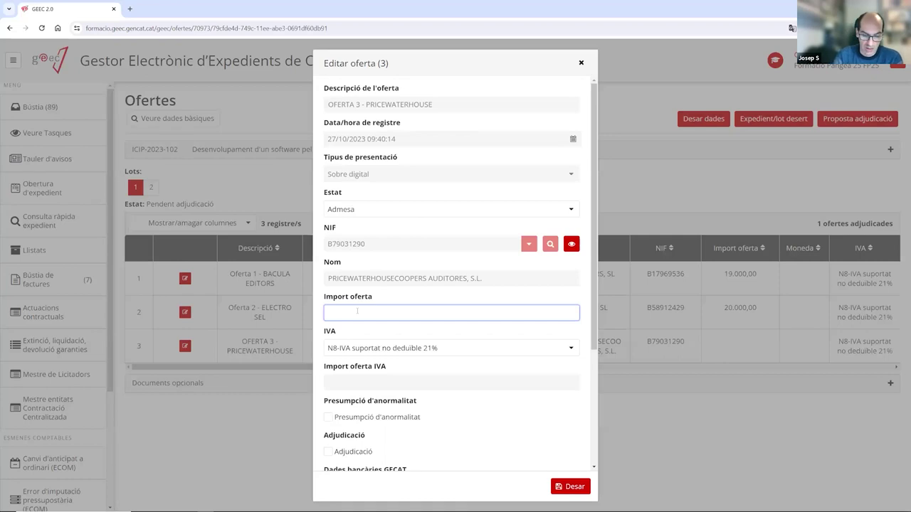
pyautogui.write('190000')
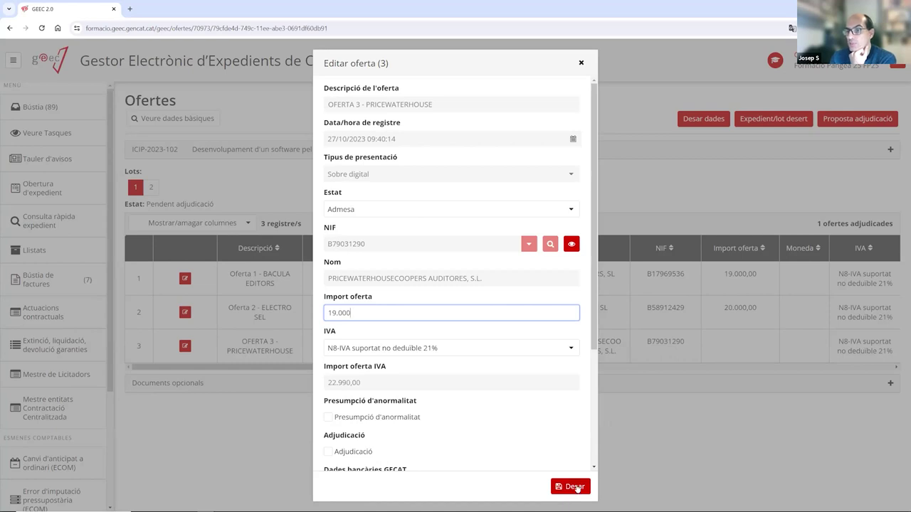
pyautogui.click(575, 487)
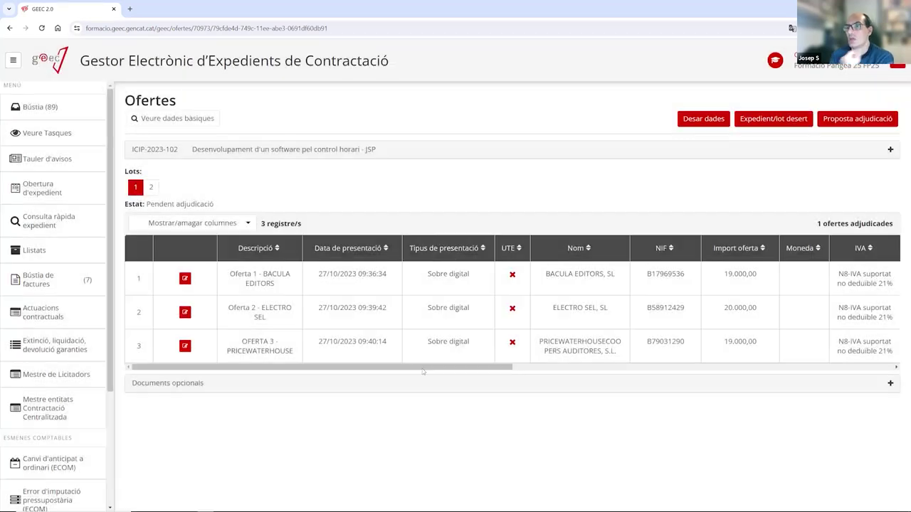
# Move the Adjudicació column to the start of the offers table.
pyautogui.moveTo(409, 368); pyautogui.dragTo(671, 369)
pyautogui.moveTo(575, 249); pyautogui.dragTo(161, 249)
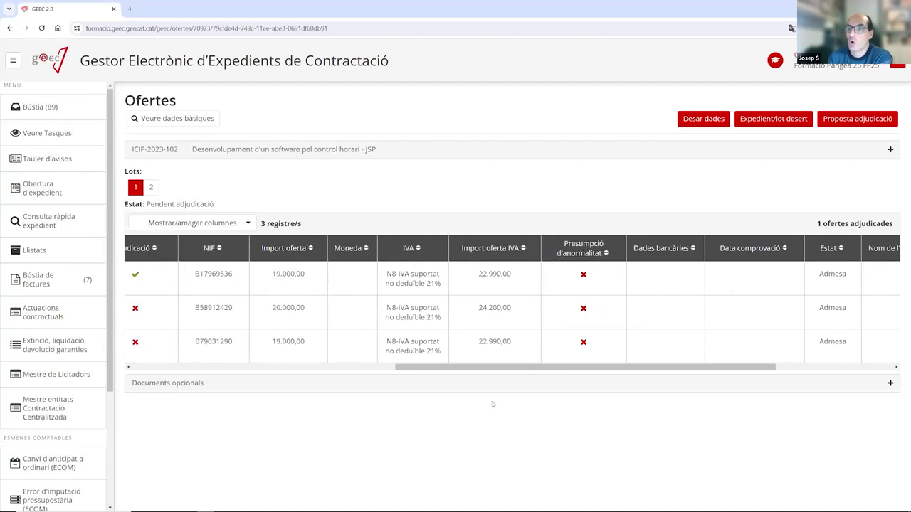
pyautogui.moveTo(487, 368); pyautogui.dragTo(260, 370)
pyautogui.moveTo(673, 249); pyautogui.dragTo(246, 261)
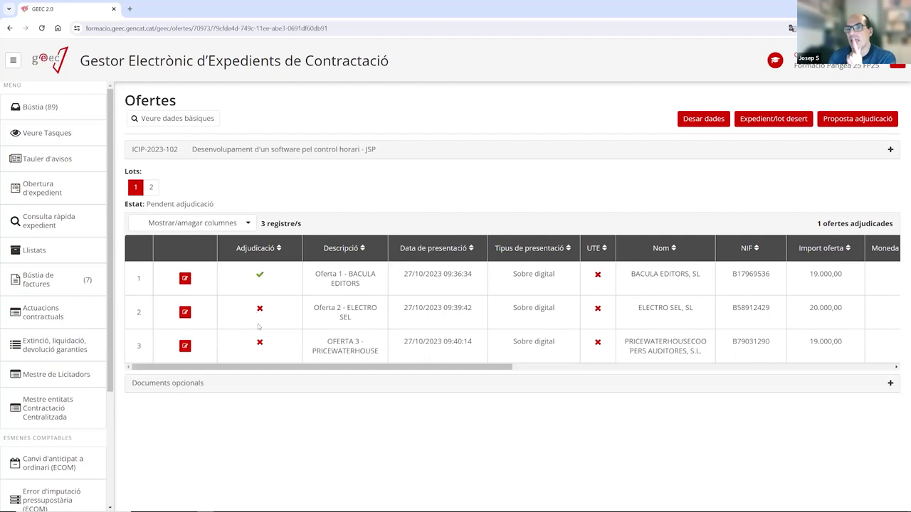
# Save PRICEWATERHOUSE's offer unawarded after the award error, then save lot 1's offer data.
pyautogui.click(185, 346)
pyautogui.click(328, 451)
pyautogui.click(558, 486)
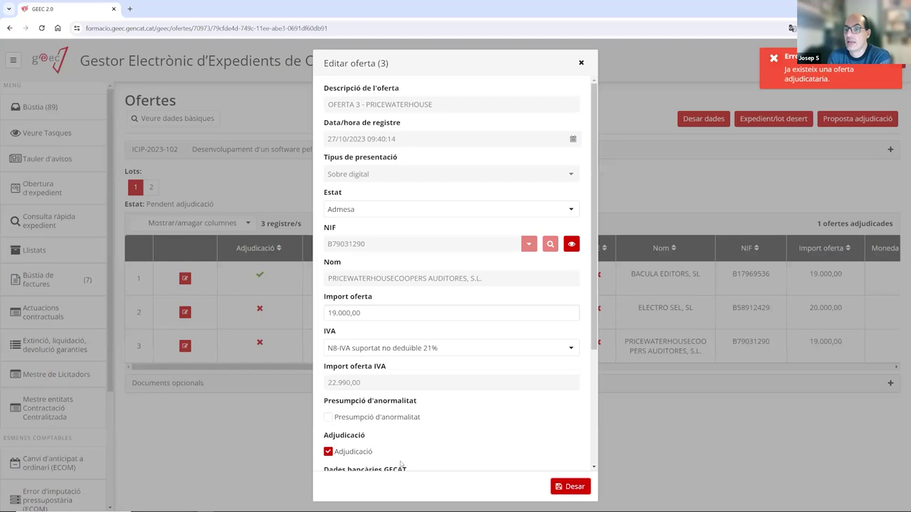
pyautogui.click(328, 452)
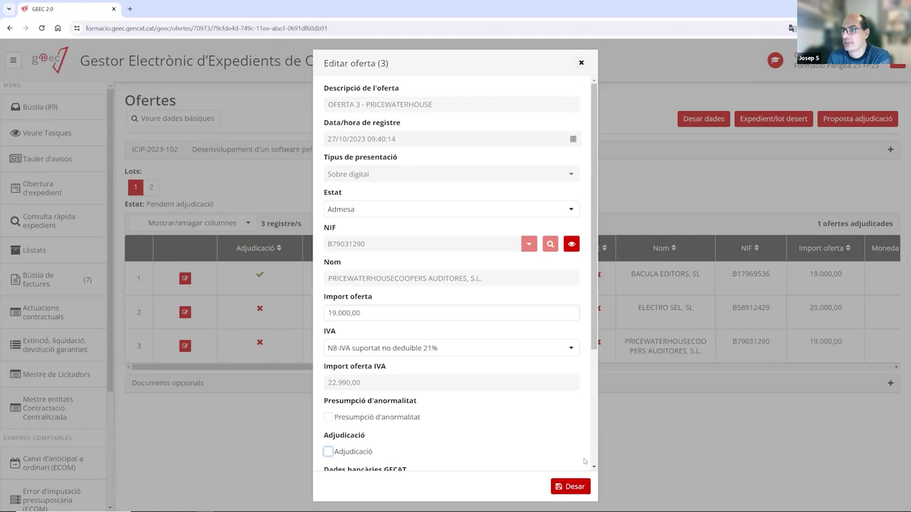
pyautogui.click(575, 488)
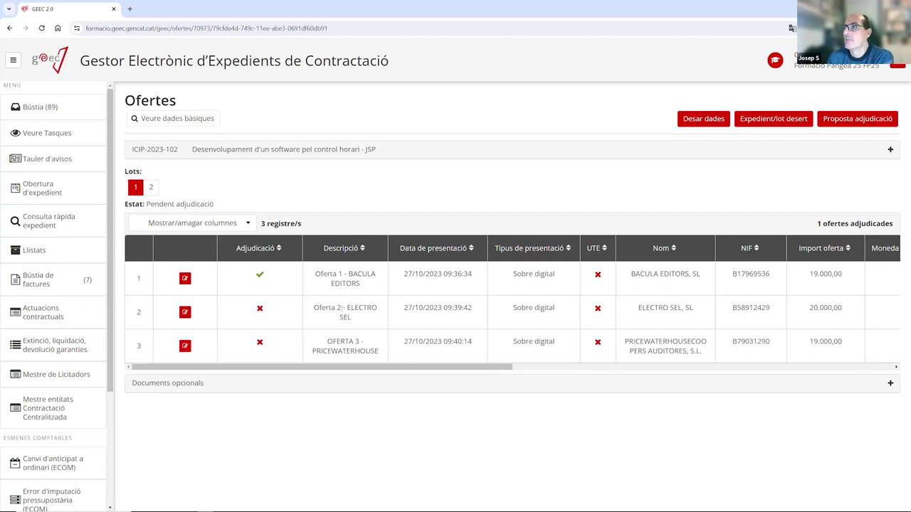
pyautogui.click(708, 123)
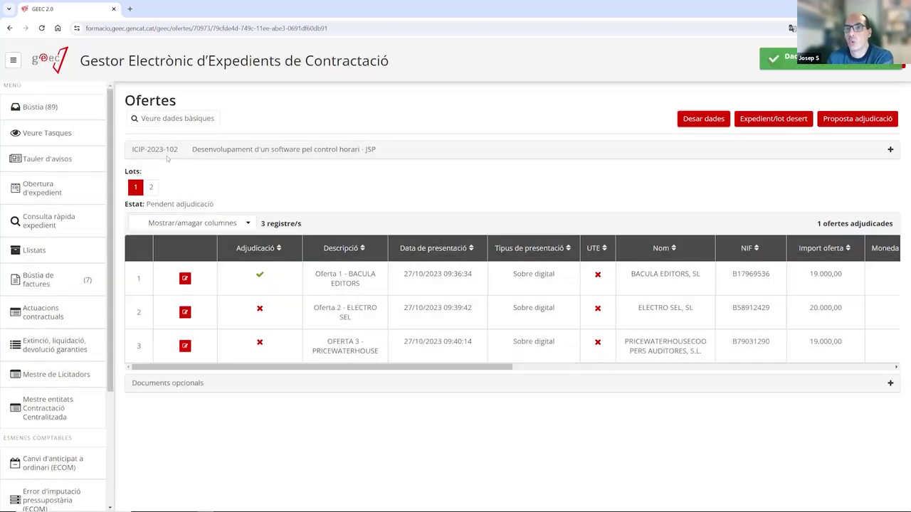
# In lot 2, enter BACULA EDITORS' bid of 10000 and move to the next offer.
pyautogui.click(150, 187)
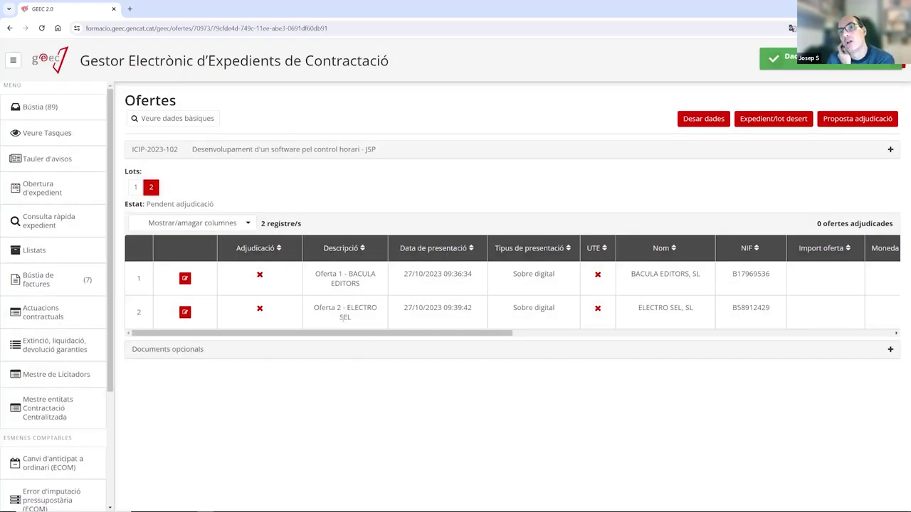
pyautogui.click(185, 278)
pyautogui.click(377, 313)
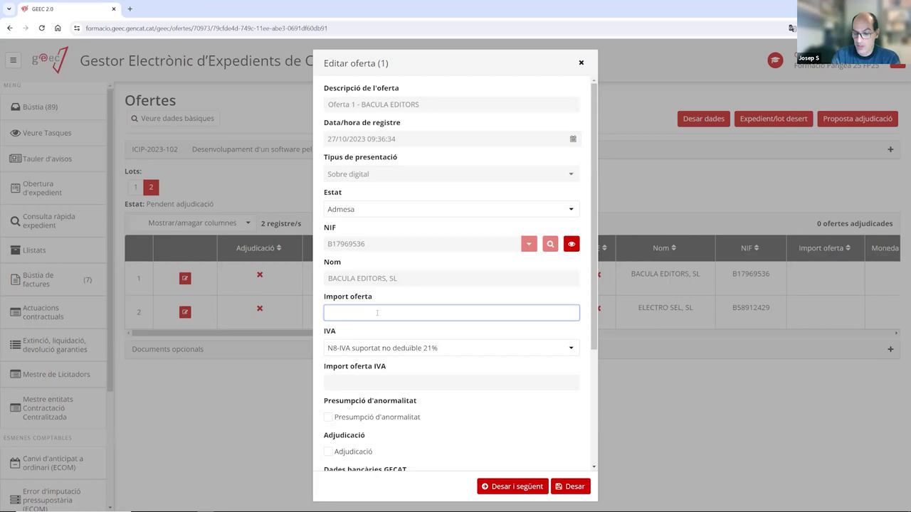
pyautogui.write('100000')
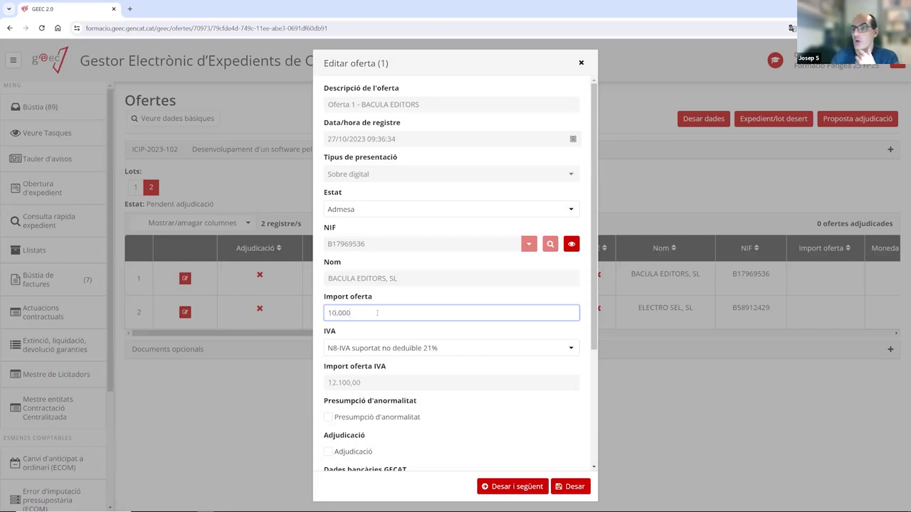
pyautogui.click(506, 488)
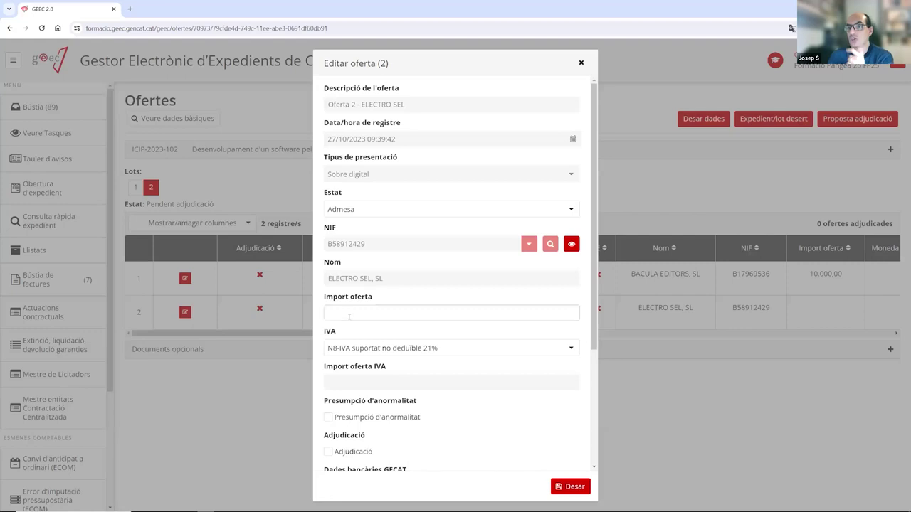
# Enter ELECTRO SEL's lot 2 bid of 9000, mark it awarded, and save the lot data.
pyautogui.click(349, 317)
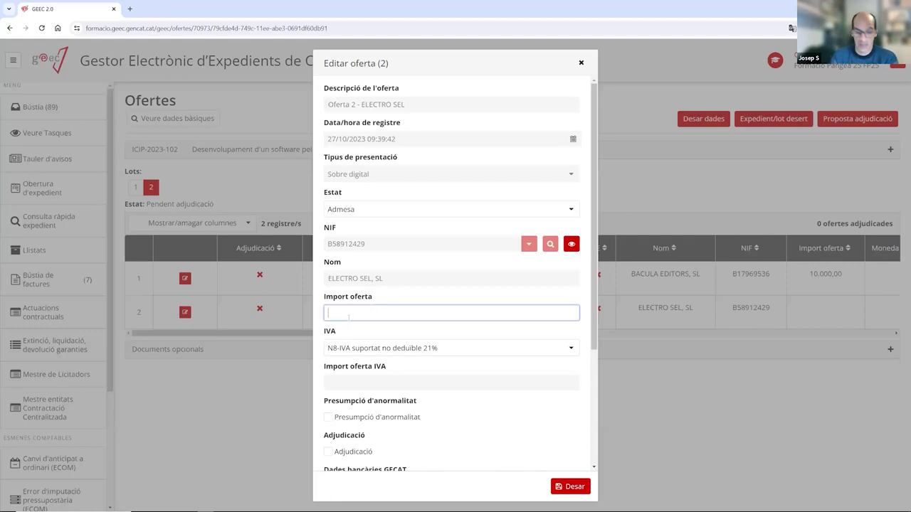
pyautogui.write('9000')
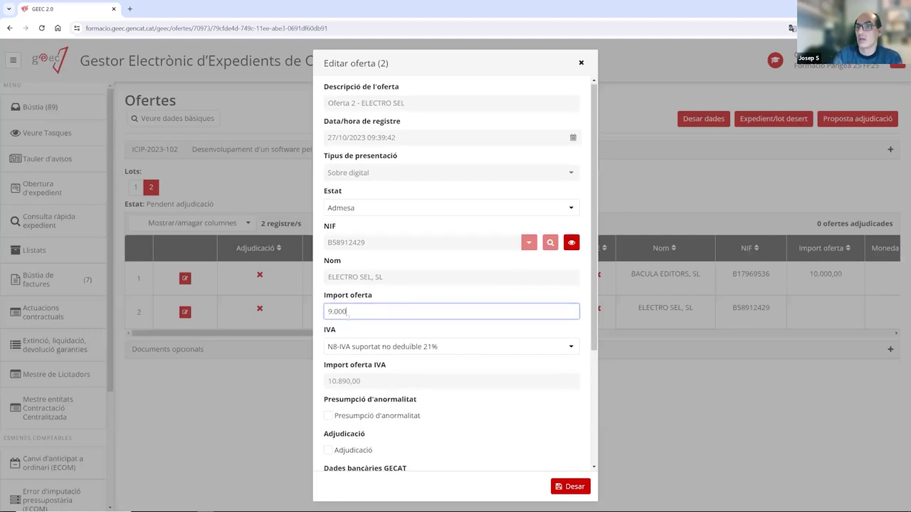
pyautogui.click(329, 449)
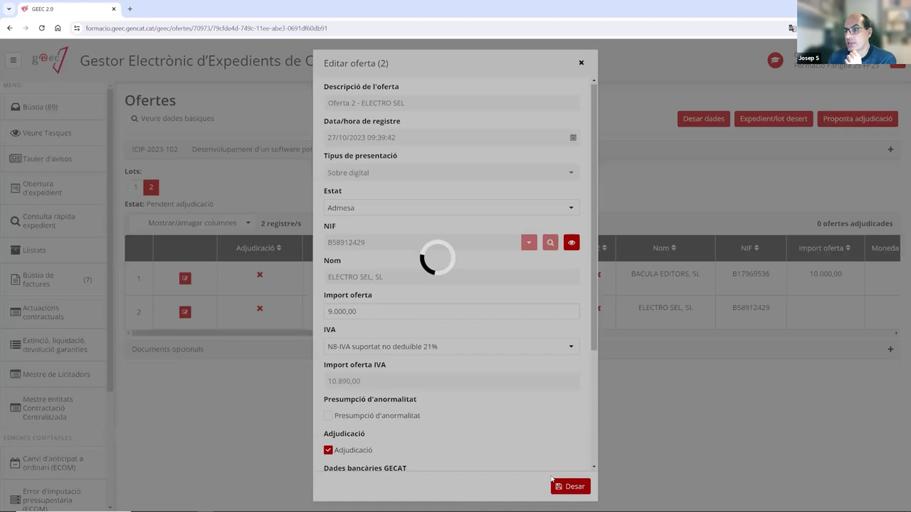
pyautogui.click(562, 490)
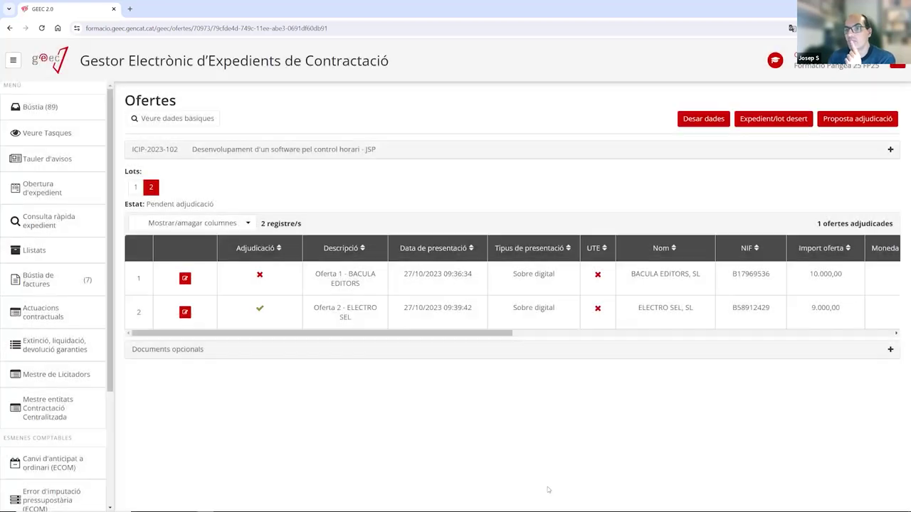
pyautogui.click(701, 118)
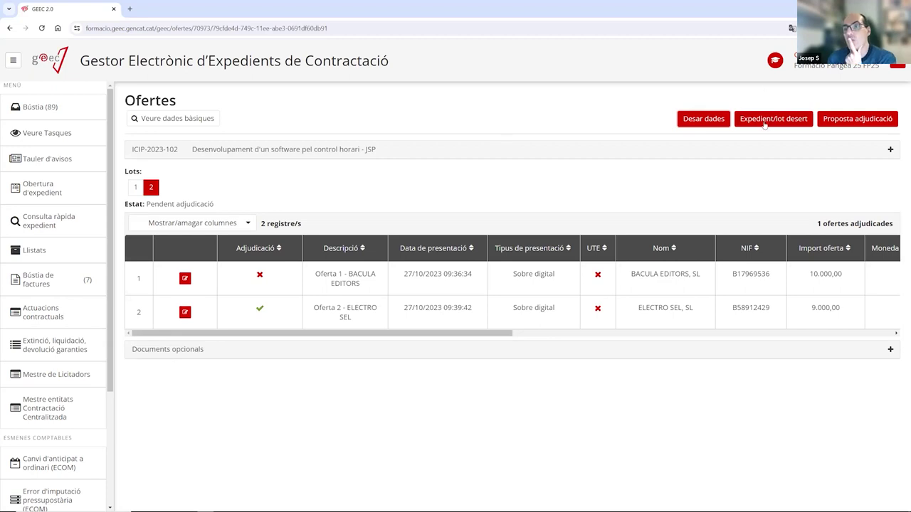
# Review the offers of lot 1 and lot 2, ending on lot 1's three offers.
pyautogui.click(135, 186)
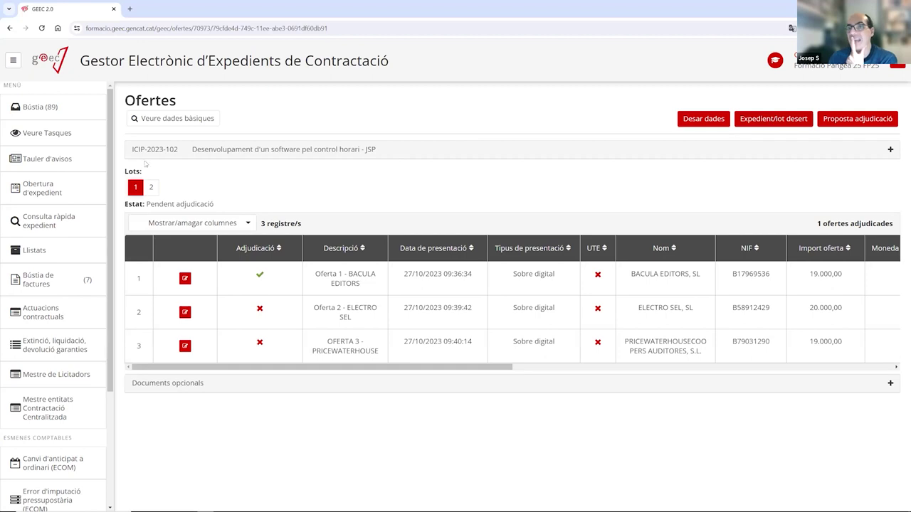
pyautogui.click(151, 187)
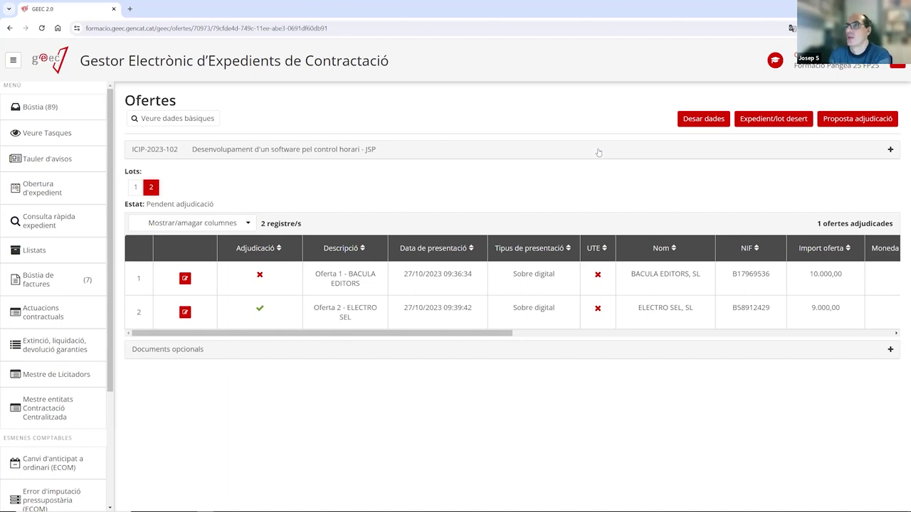
pyautogui.click(136, 188)
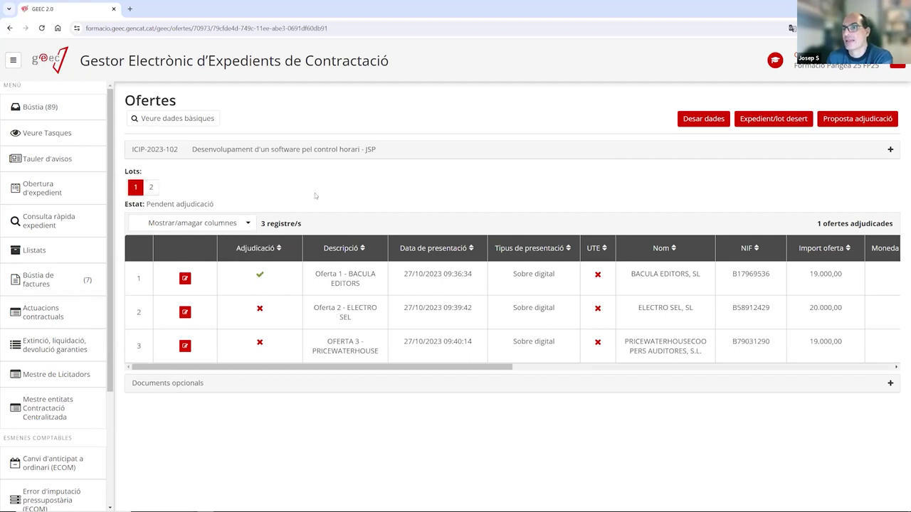
# Submit the award proposal and open BACULA EDITORS' Requeriment documentació task for ICIP-2023-102-1.
pyautogui.click(849, 121)
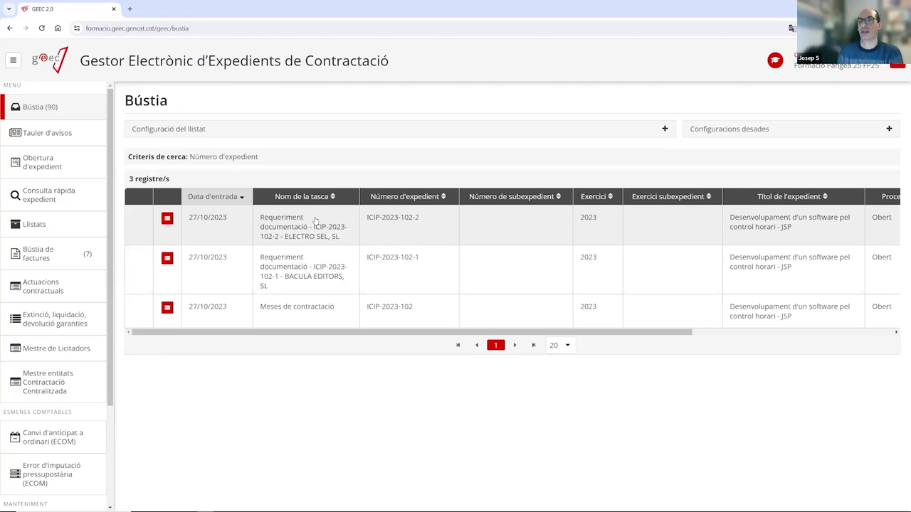
pyautogui.click(294, 268)
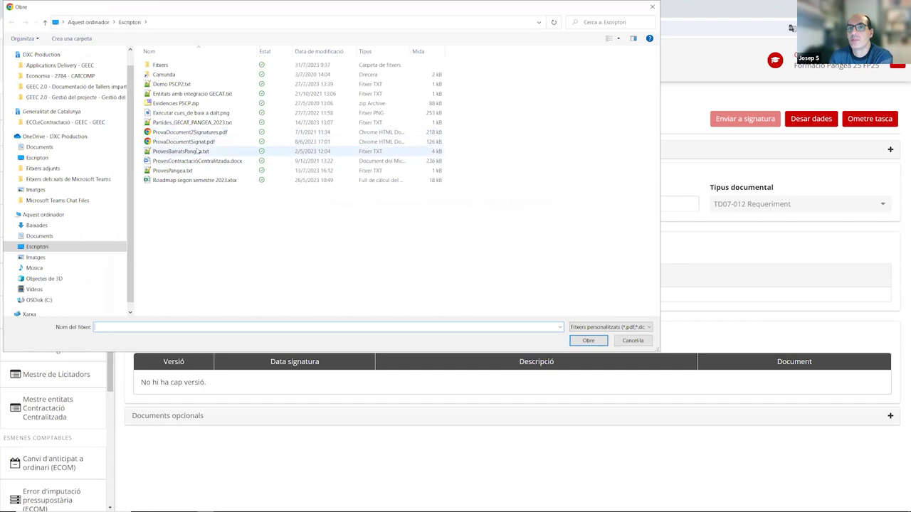
# Attach ProvaDocumentSignat.pdf to BACULA EDITORS' requirement, leaving it Validat i/o Signat.
pyautogui.doubleClick(184, 141)
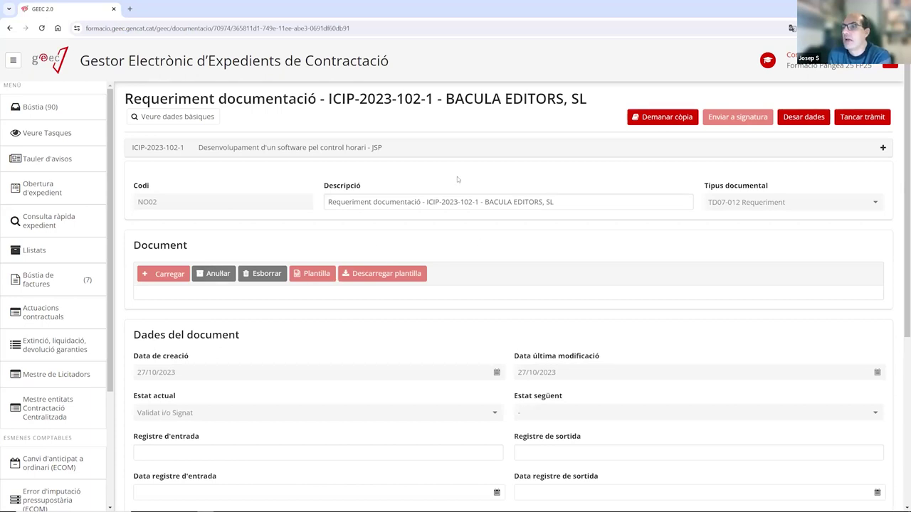
pyautogui.scroll(-4, 358, 256)
pyautogui.scroll(3, 358, 256)
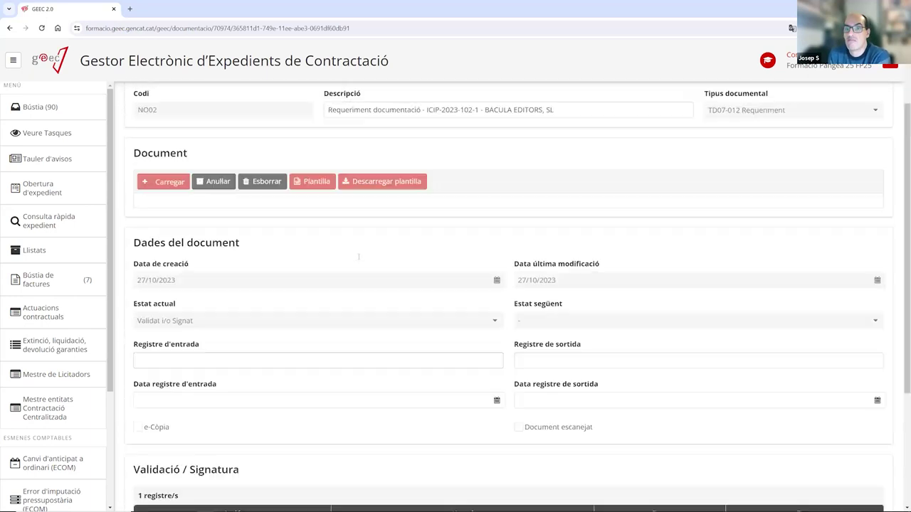
pyautogui.scroll(2, 358, 256)
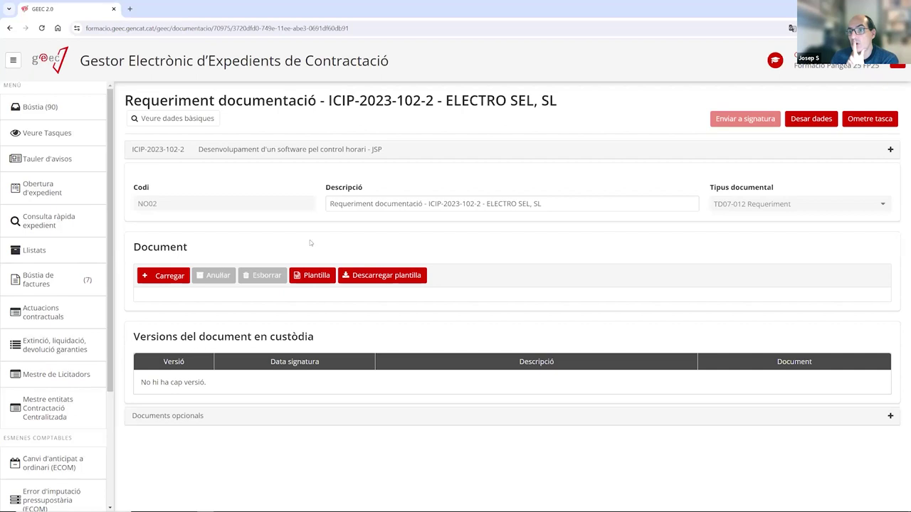
# Create ELECTRO SEL's requirement letter from the Plantilla and open it in Word.
pyautogui.click(309, 277)
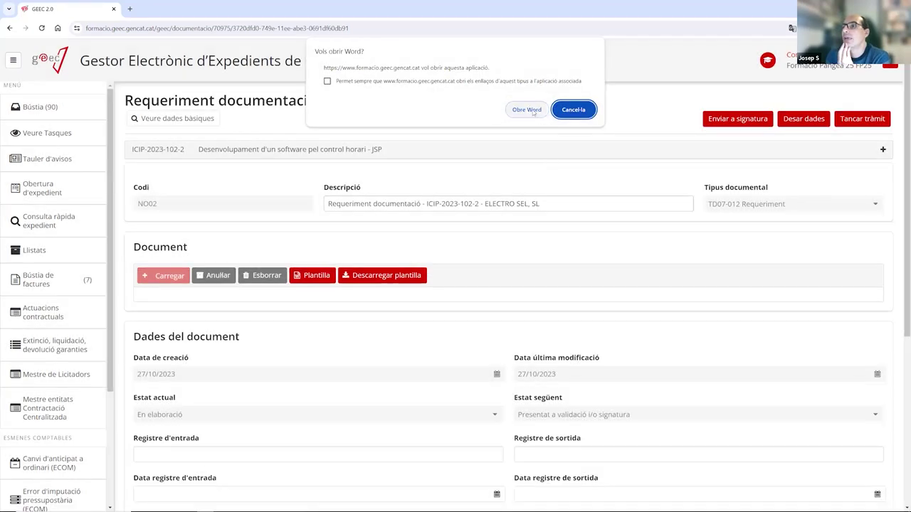
pyautogui.click(527, 110)
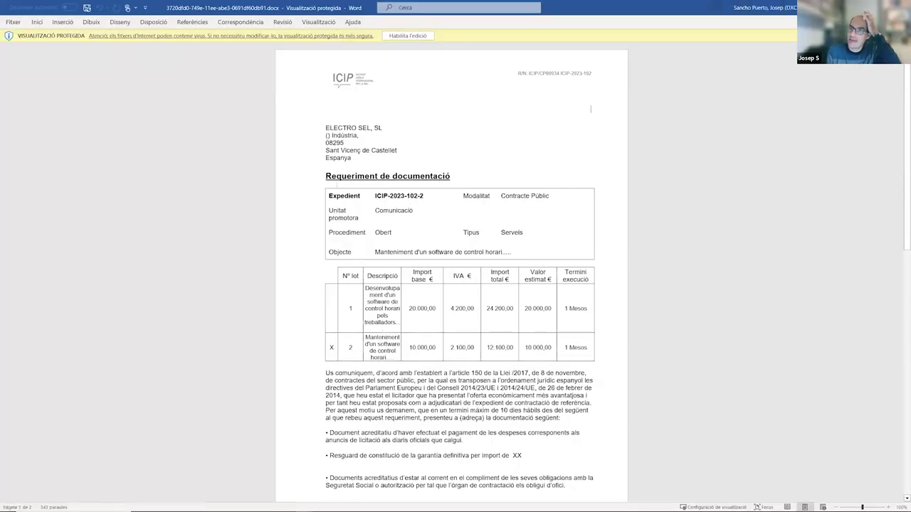
# Read ELECTRO SEL's letter to its closing, confirming the guarantee amount after 'import de' reads XX.
pyautogui.scroll(-2, 385, 186)
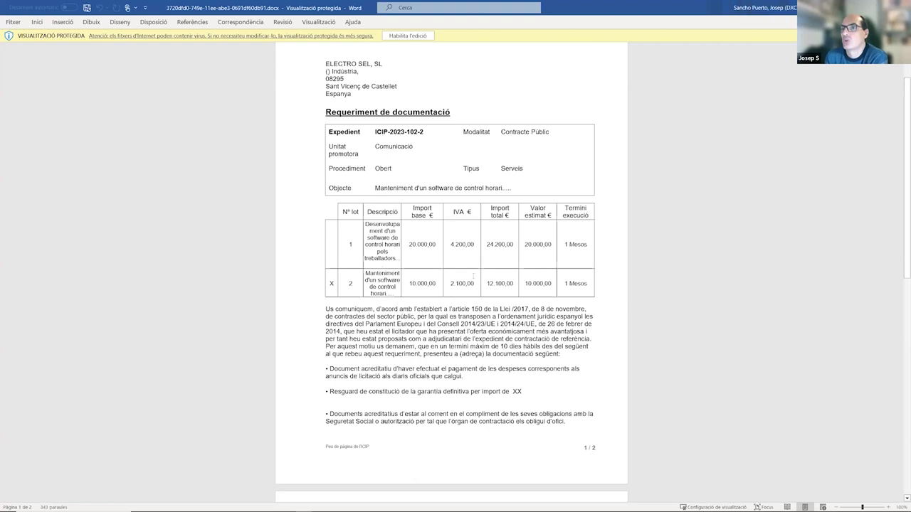
pyautogui.scroll(-2, 450, 272)
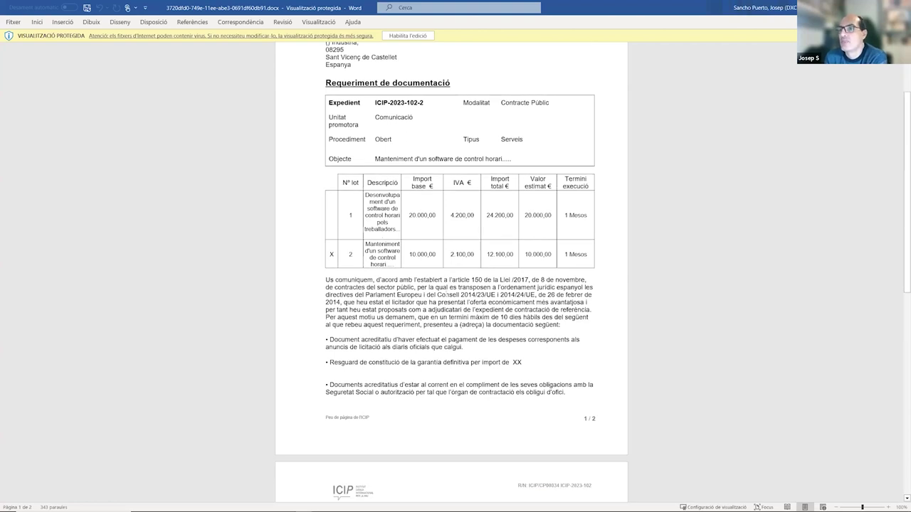
pyautogui.scroll(-2, 452, 272)
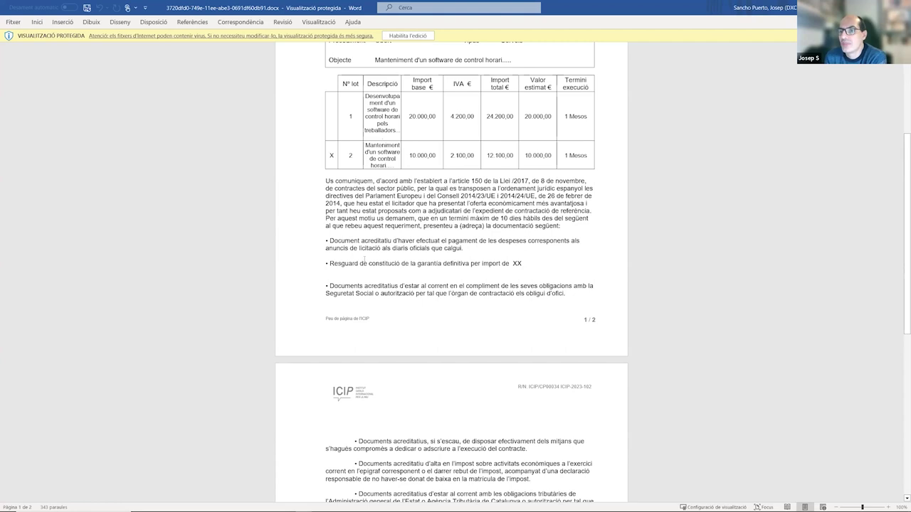
pyautogui.scroll(-2, 364, 262)
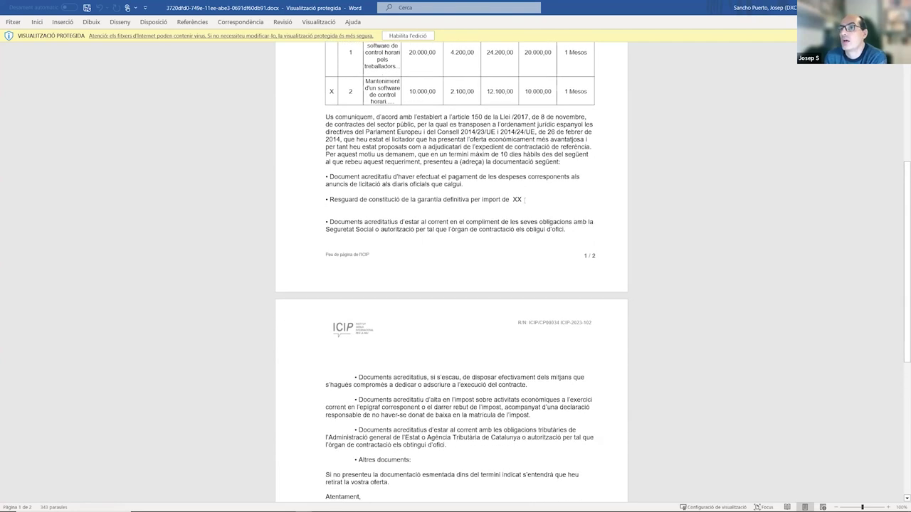
pyautogui.doubleClick(534, 199)
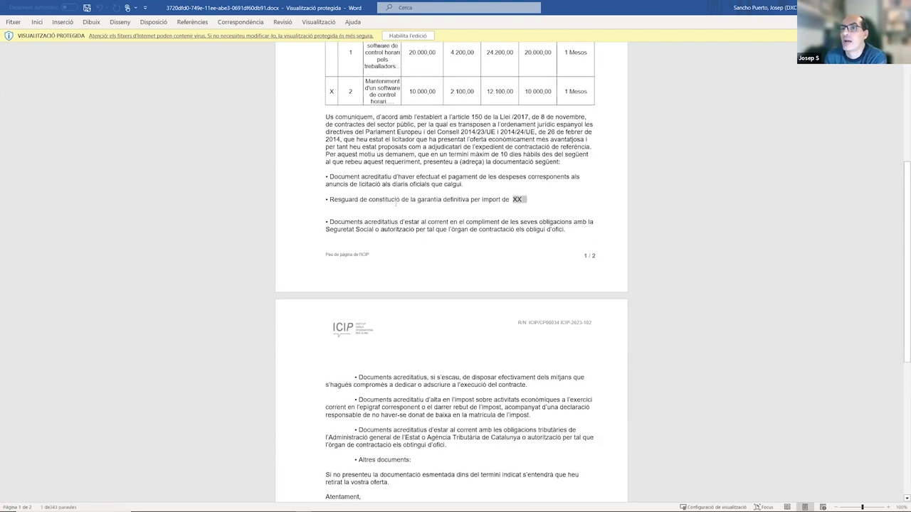
pyautogui.scroll(-1, 462, 219)
pyautogui.scroll(-3, 463, 217)
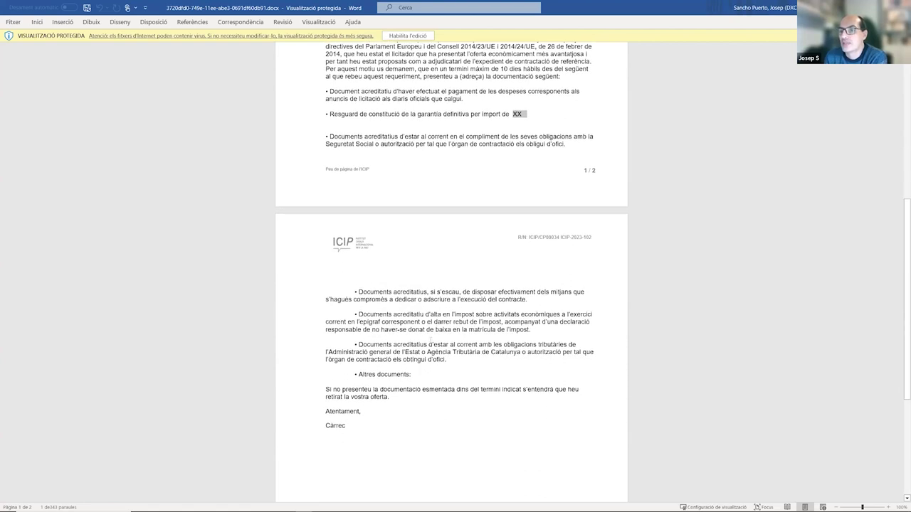
pyautogui.scroll(2, 439, 248)
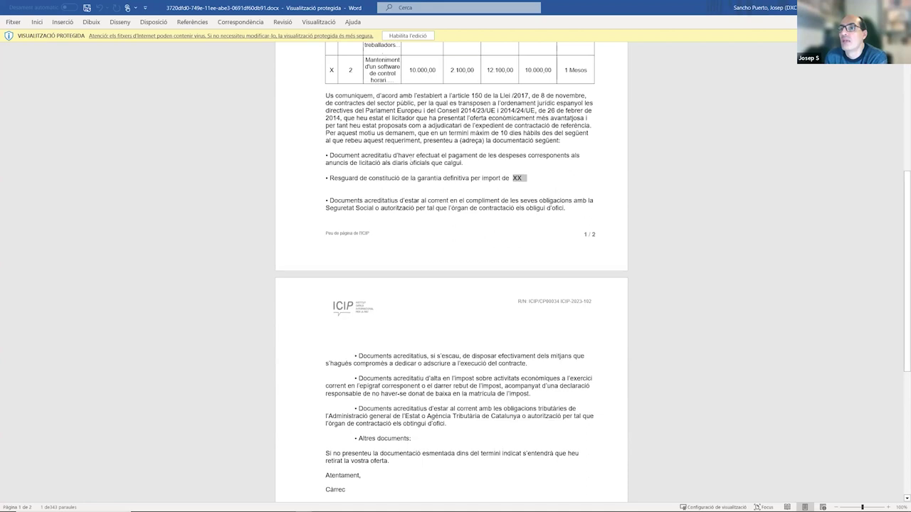
pyautogui.scroll(-4, 398, 299)
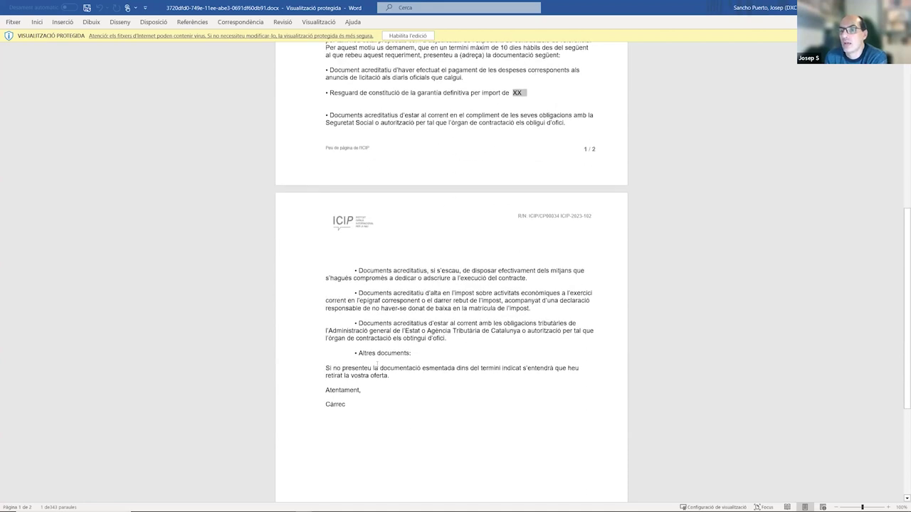
pyautogui.scroll(1, 345, 397)
pyautogui.scroll(-1, 451, 270)
pyautogui.scroll(15, 451, 270)
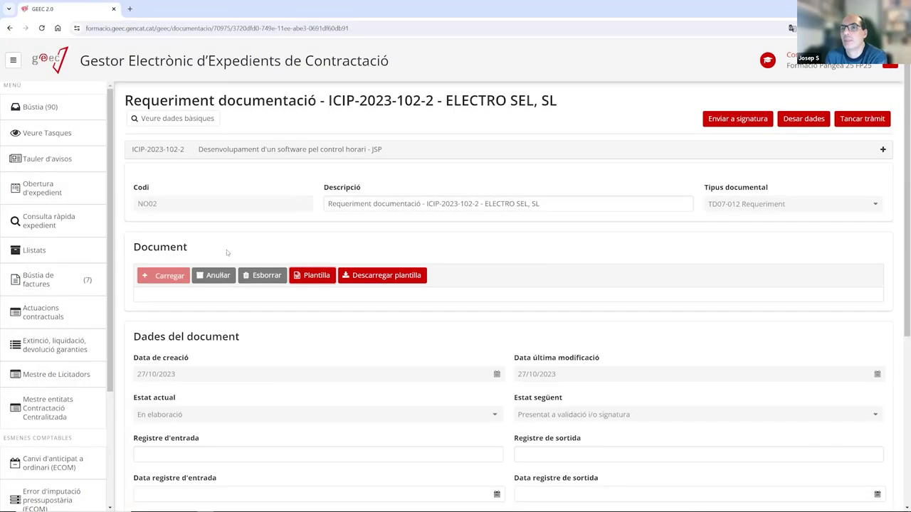
# Replace ELECTRO SEL's requirement document with ProvaDocumentSignat.pdf and close the task with Tancar tràmit.
pyautogui.click(265, 276)
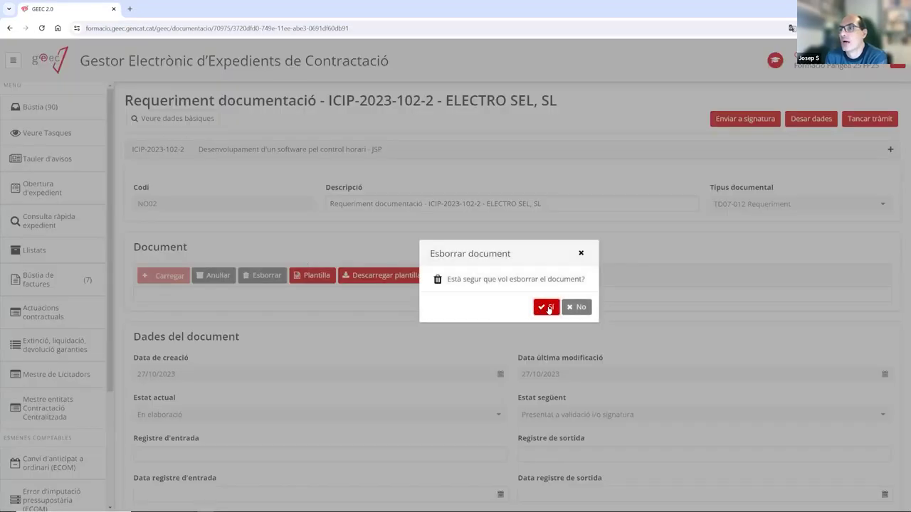
pyautogui.click(545, 307)
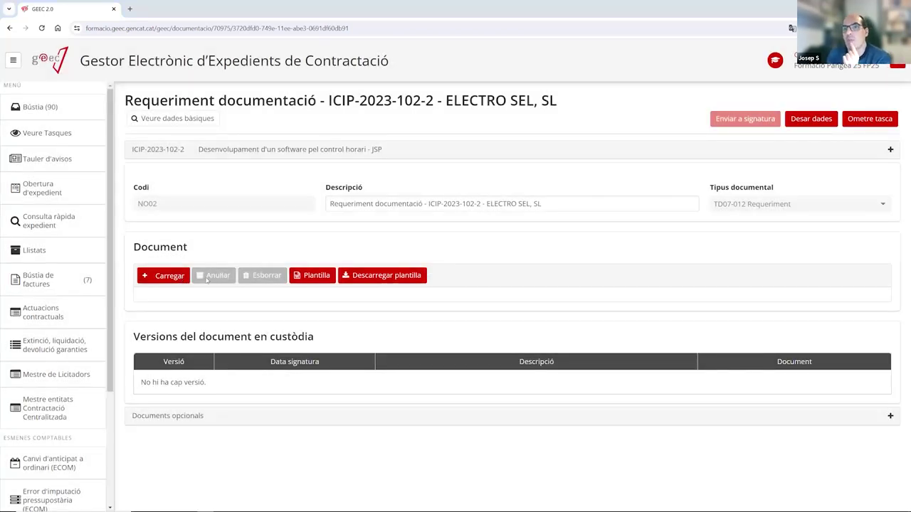
pyautogui.doubleClick(188, 142)
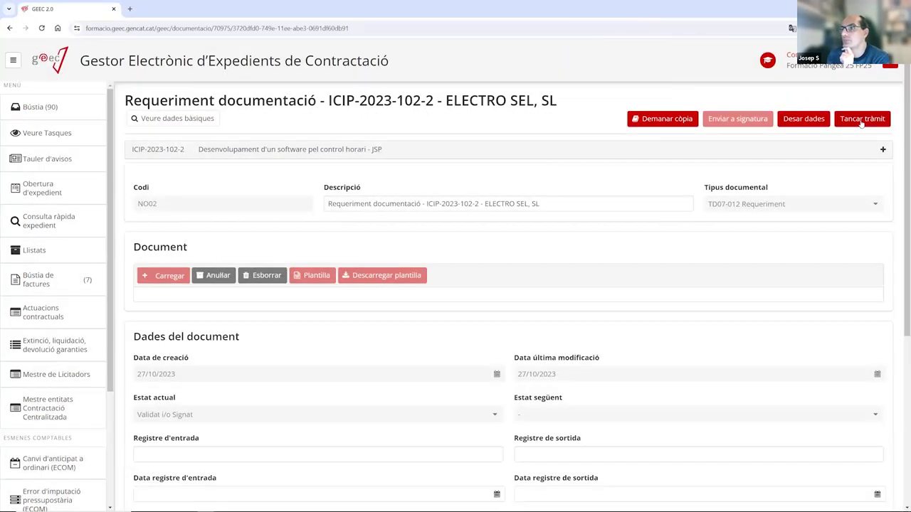
pyautogui.click(861, 121)
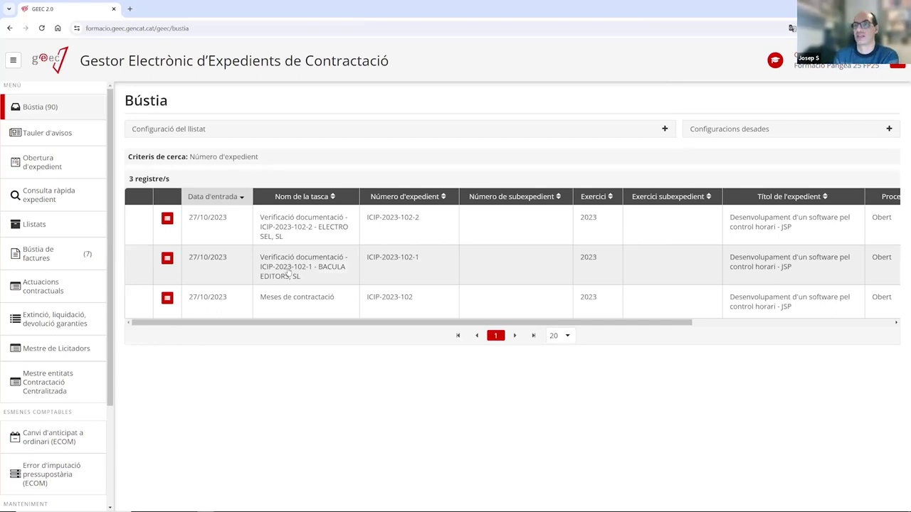
# Open the 'Verificació documentació - ICIP-2023-102-1 - BACULA EDITORS, SL' task from the Bústia.
pyautogui.click(288, 271)
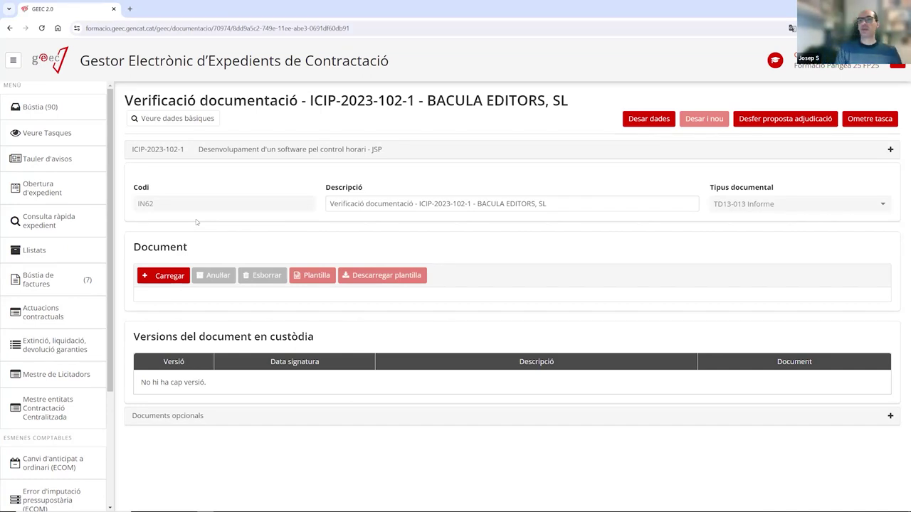
# Change the document description to 'Rebut de la garantia - BACULA EDITORS, SL'.
pyautogui.click(170, 277)
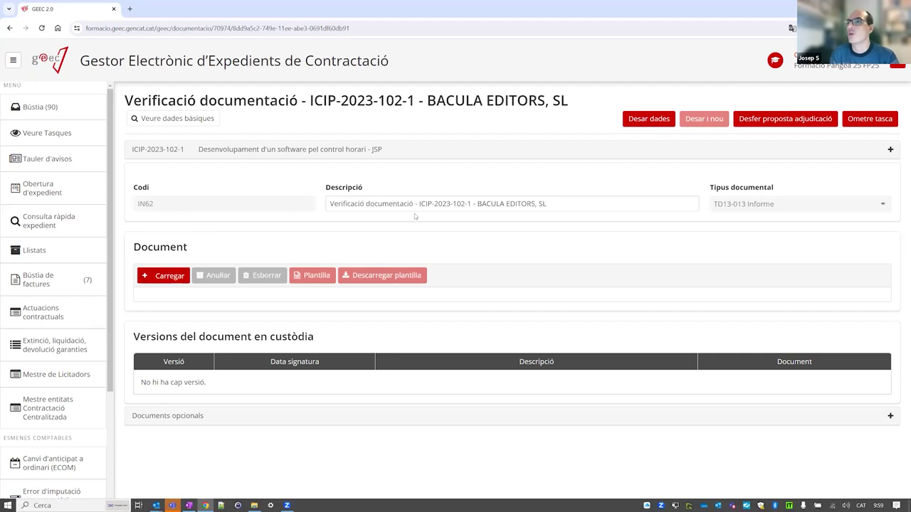
pyautogui.moveTo(557, 204); pyautogui.dragTo(270, 202)
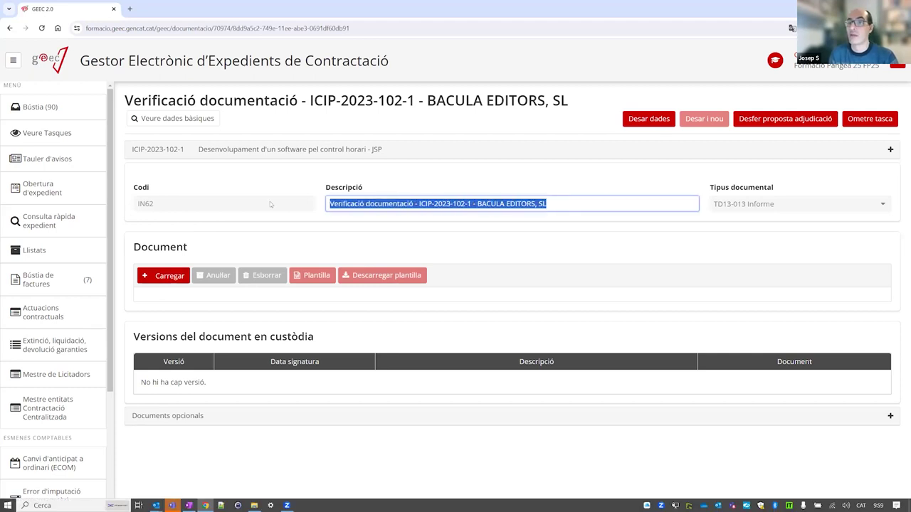
pyautogui.click(415, 204)
pyautogui.hotkey('shift', 'Home')
pyautogui.write('r')
pyautogui.press('capslock')
pyautogui.press('BackSpace')
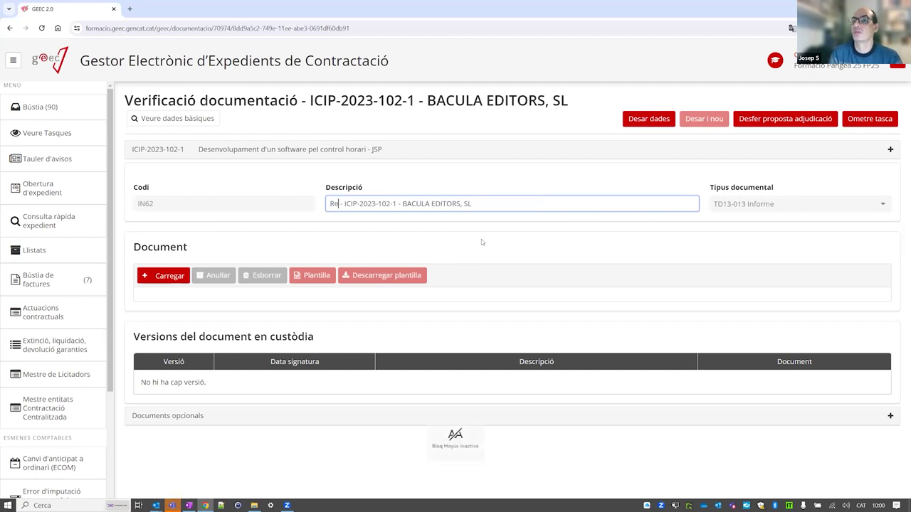
pyautogui.write('Rebut de la garantia')
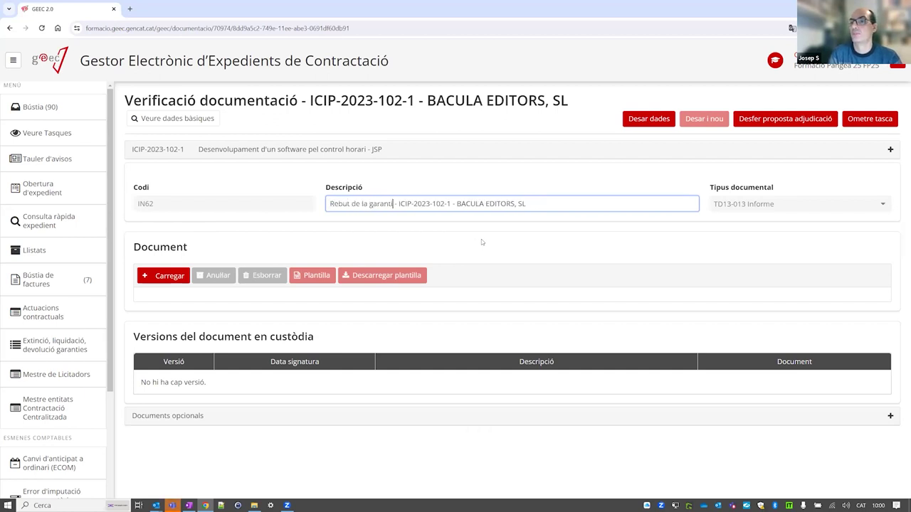
pyautogui.moveTo(456, 204); pyautogui.dragTo(402, 204)
pyautogui.press('Delete')
pyautogui.press('Delete')
pyautogui.press('Delete')
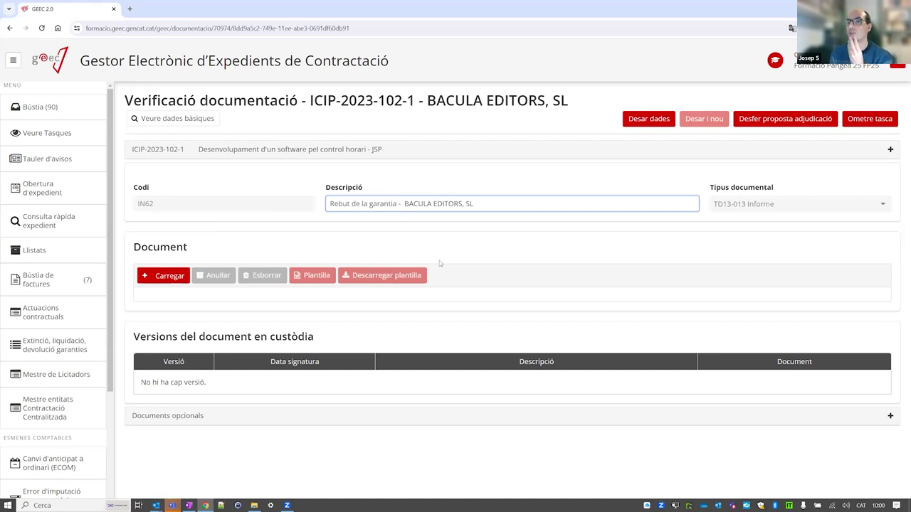
# Upload ProvaDocumentSignat.pdf as the guarantee receipt and save with Desar i nou.
pyautogui.click(183, 275)
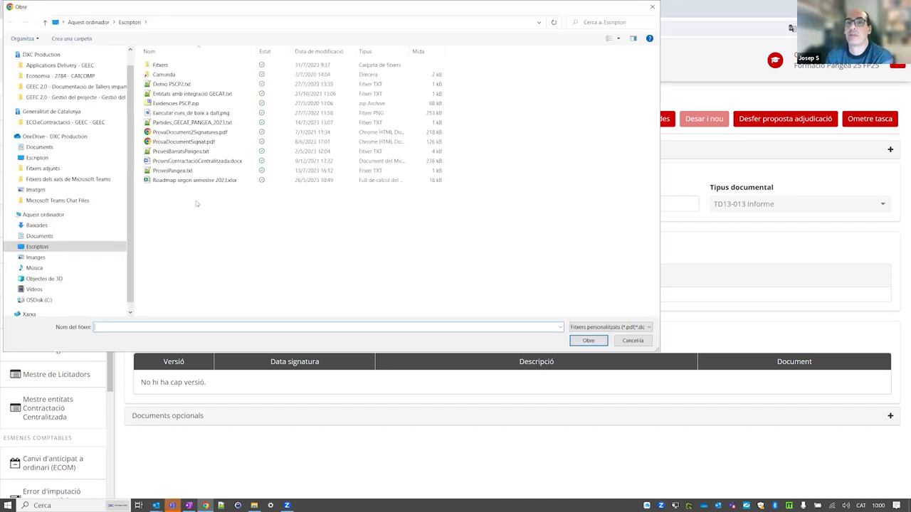
pyautogui.click(183, 141)
pyautogui.doubleClick(184, 142)
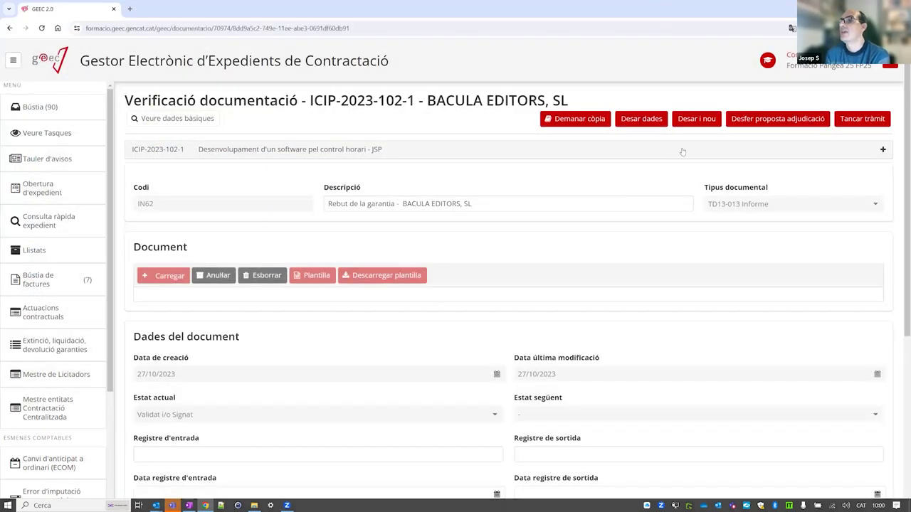
pyautogui.click(696, 122)
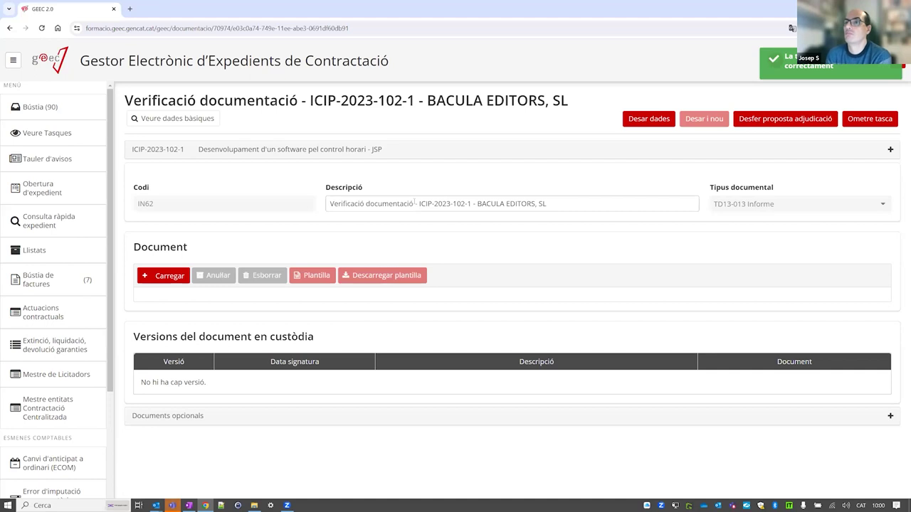
# Set the new document's description to 'Certificat d'antedents penals - BACULA EDITORS, SL'.
pyautogui.moveTo(414, 204); pyautogui.dragTo(326, 204)
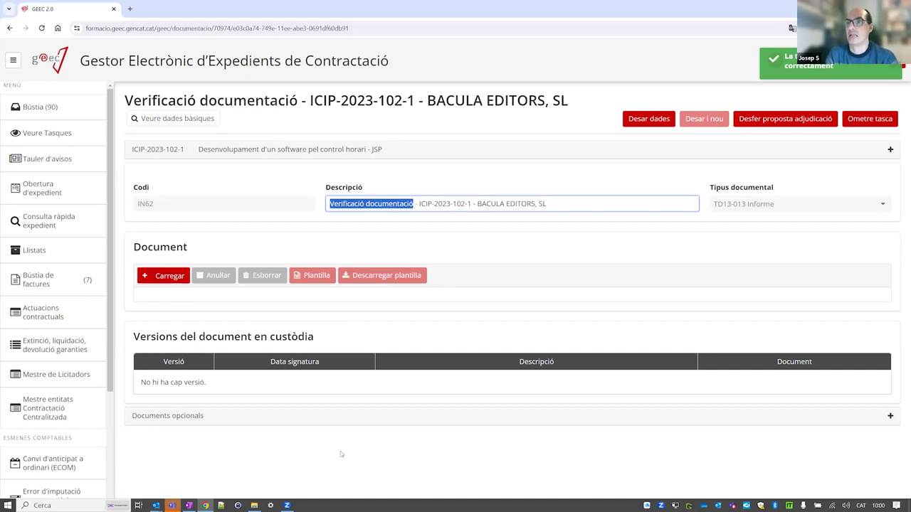
pyautogui.write("Certificat d'antedents penea")
pyautogui.press('BackSpace')
pyautogui.press('BackSpace')
pyautogui.write('als')
pyautogui.press('Right')
pyautogui.press('Right')
pyautogui.hotkey('shift', 'Right')
pyautogui.hotkey('shift', 'Right')
pyautogui.hotkey('shift', 'Right')
pyautogui.hotkey('shift', 'Right')
pyautogui.hotkey('shift', 'Right')
pyautogui.hotkey('shift', 'Right')
pyautogui.hotkey('shift', 'Right')
pyautogui.hotkey('shift', 'Right')
pyautogui.hotkey('shift', 'Right')
pyautogui.hotkey('shift', 'Right')
pyautogui.hotkey('shift', 'Right')
pyautogui.hotkey('shift', 'Right')
pyautogui.hotkey('shift', 'Right')
pyautogui.hotkey('shift', 'Right')
pyautogui.hotkey('shift', 'Right')
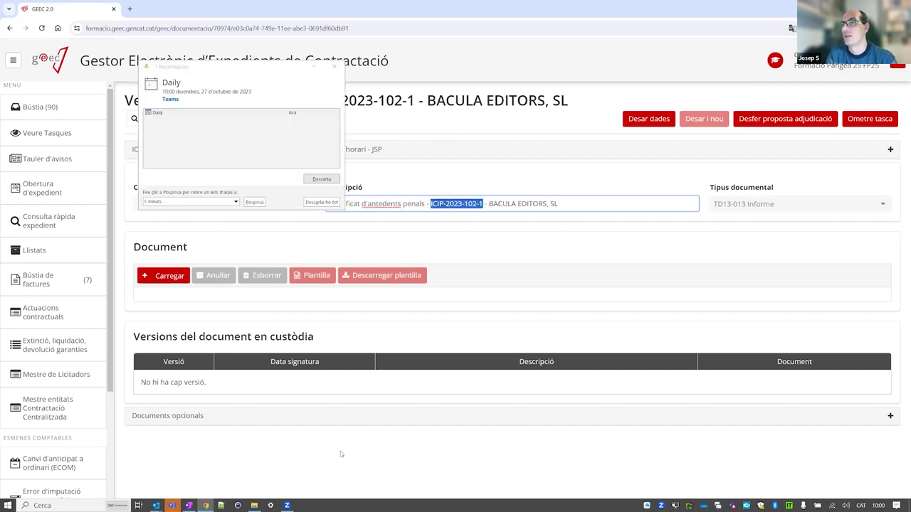
pyautogui.press('BackSpace')
pyautogui.press('BackSpace')
pyautogui.press('BackSpace')
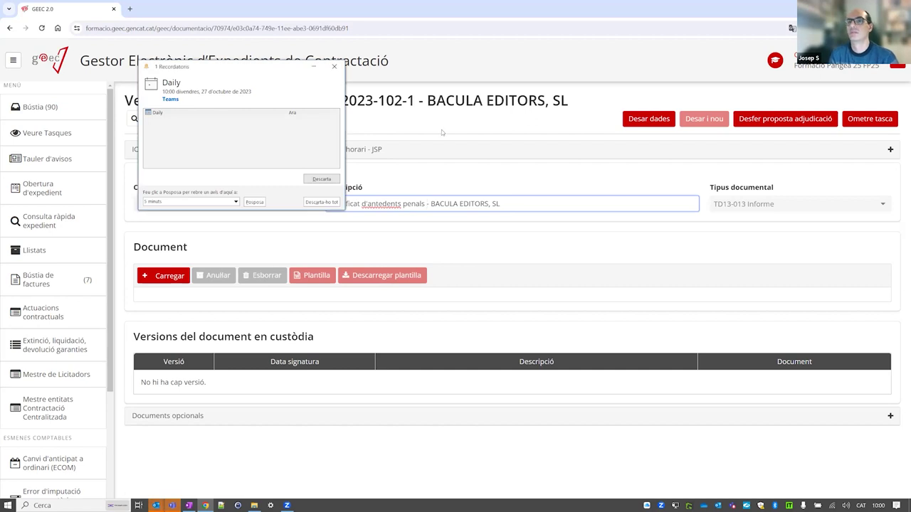
# Upload ProvaDocumentSignat.pdf as the criminal-record certificate, after dismissing the Teams reminder.
pyautogui.click(334, 66)
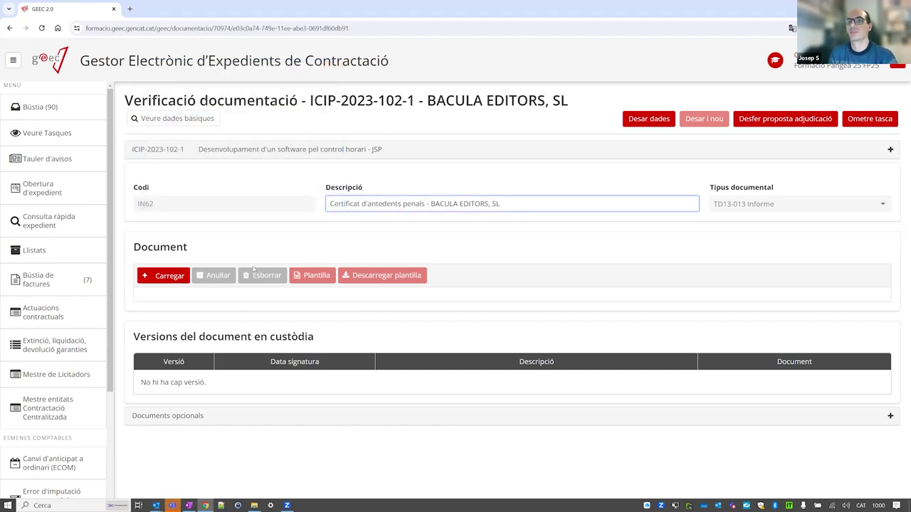
pyautogui.click(176, 274)
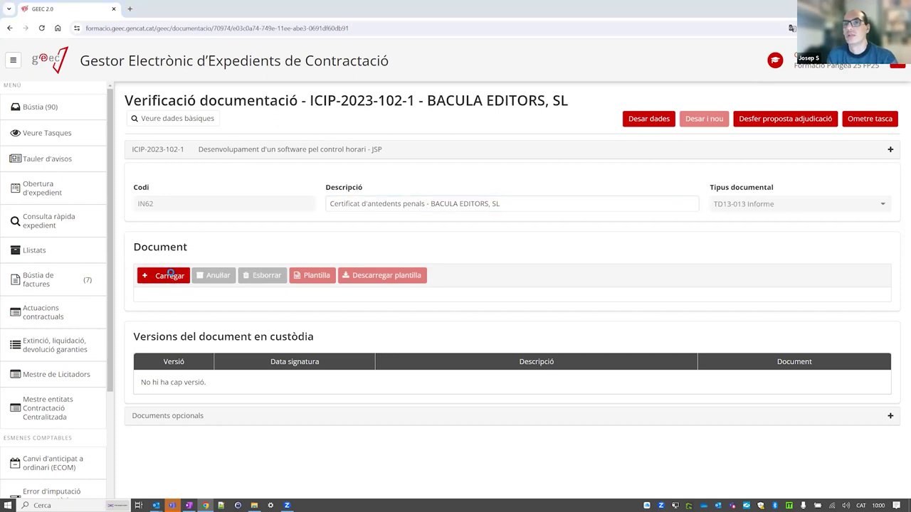
pyautogui.doubleClick(181, 142)
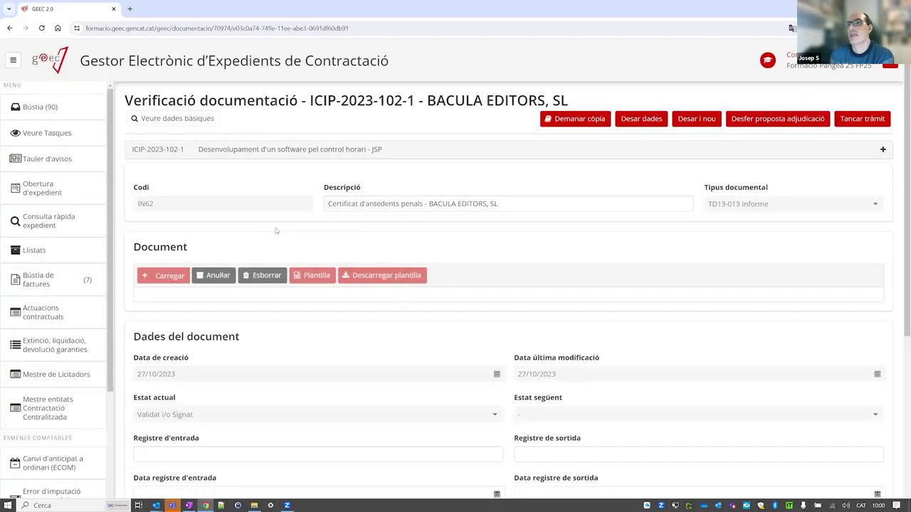
pyautogui.scroll(-1, 342, 293)
pyautogui.scroll(1, 342, 293)
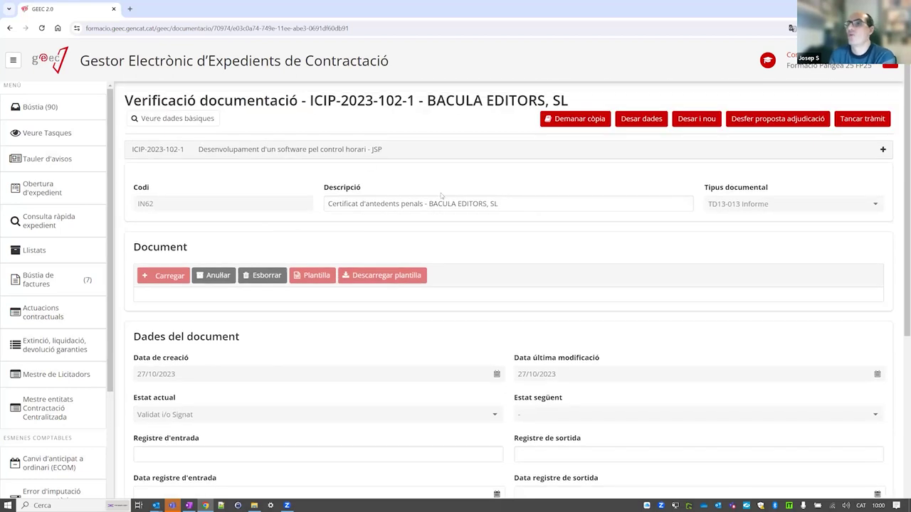
# Close BACULA EDITORS' Verificació documentació task, then open ELECTRO SEL, SL's verification task for ICIP-2023-102-2.
pyautogui.click(867, 123)
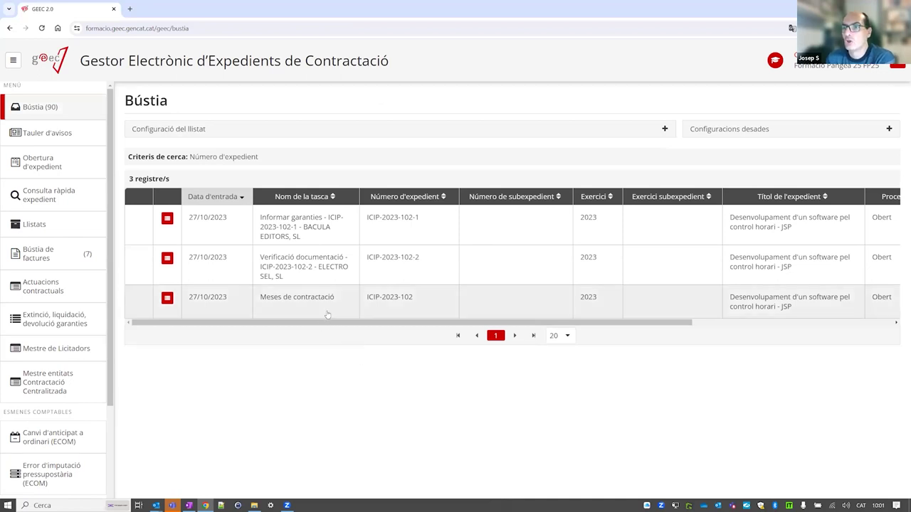
pyautogui.click(312, 276)
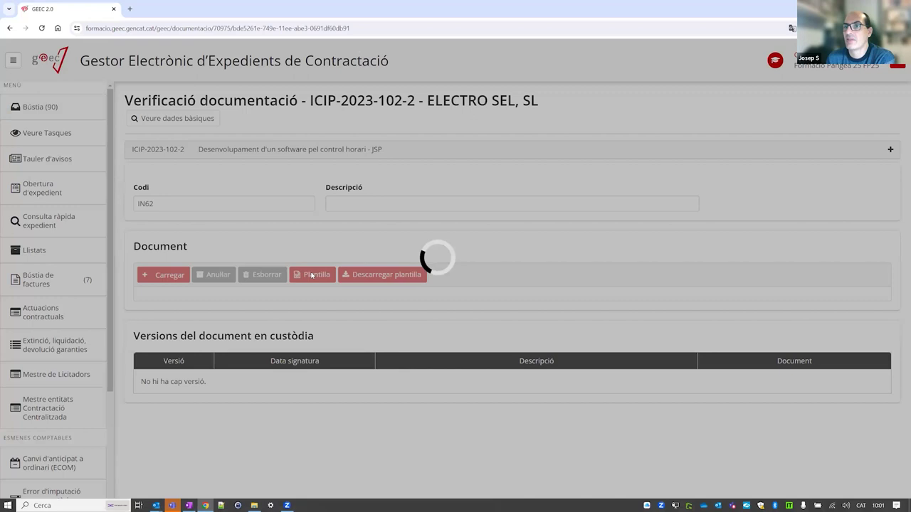
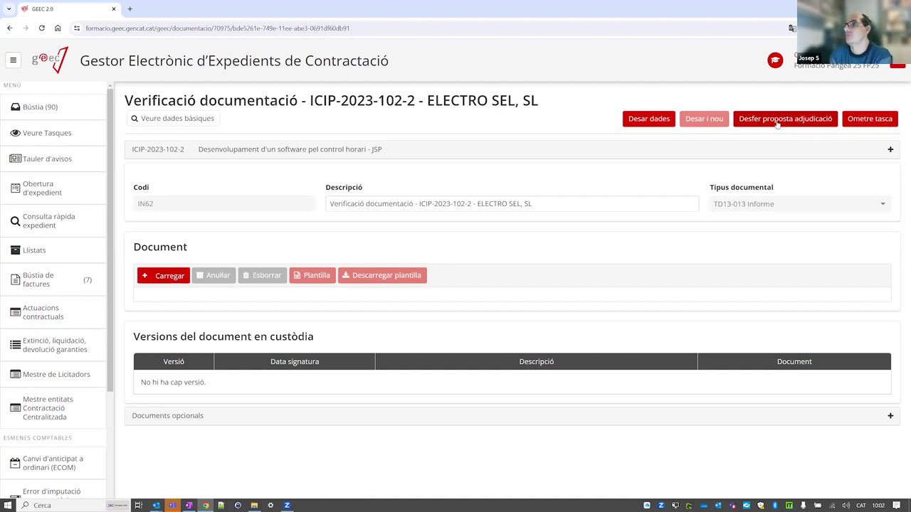
# Skip the Verificació documentació task for expedient ICIP-2023-102-2.
pyautogui.click(870, 120)
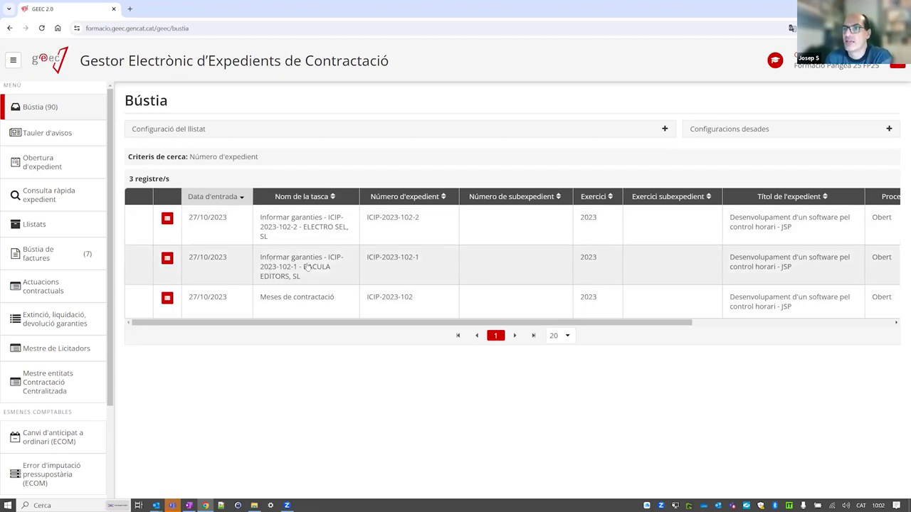
# Open the 'Informar garanties - ICIP-2023-102-1' task for BACULA EDITORS, SL from the Bústia.
pyautogui.click(309, 265)
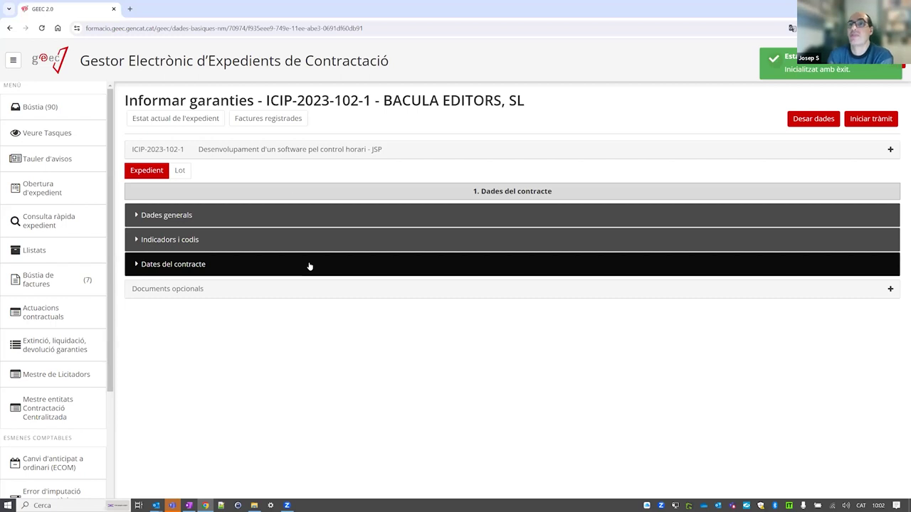
# Show lot 1's Garanties section and edit the definitive 950,00 guarantee in row 1.
pyautogui.click(182, 171)
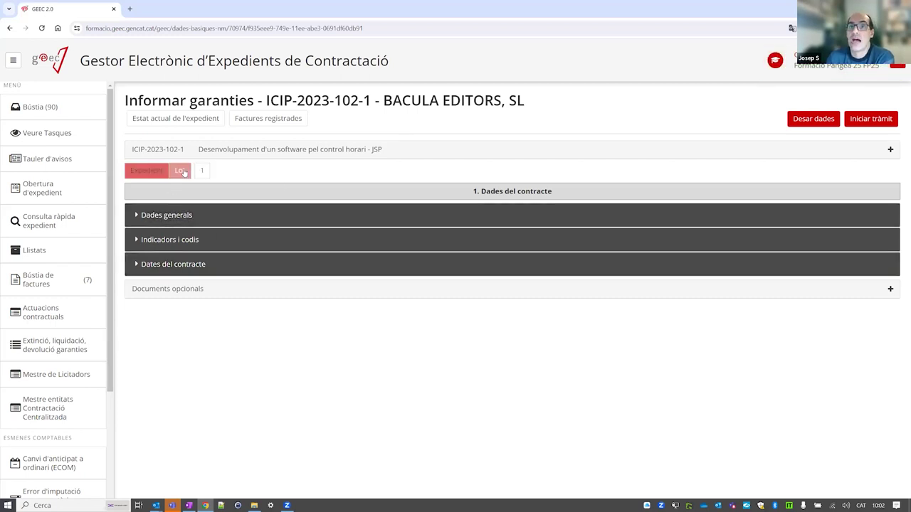
pyautogui.click(202, 172)
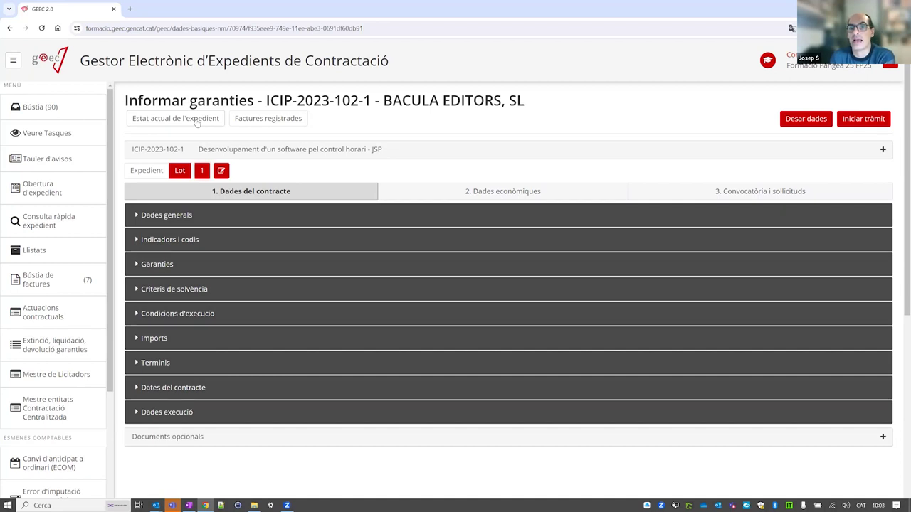
pyautogui.click(180, 266)
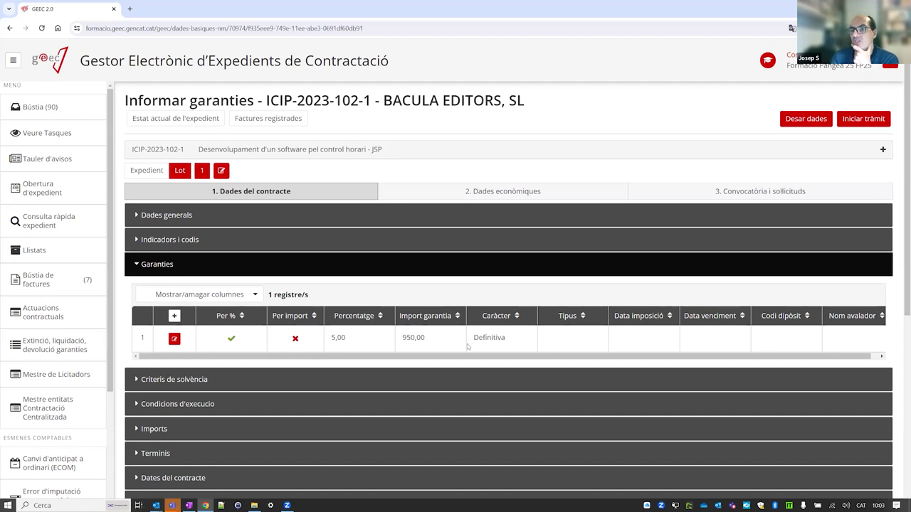
pyautogui.click(175, 340)
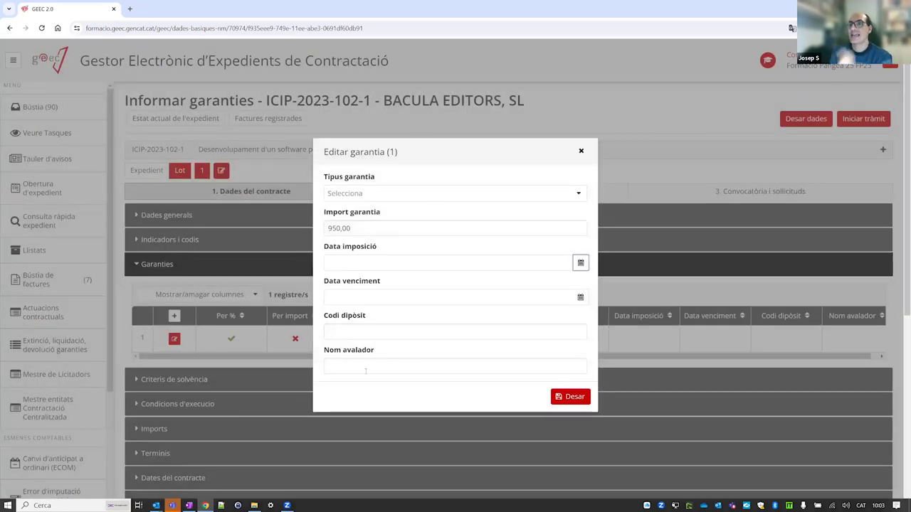
# Set the guarantee type to Metàl·lic, imposed 27/10/2023 and expiring 24/11/2023.
pyautogui.click(360, 195)
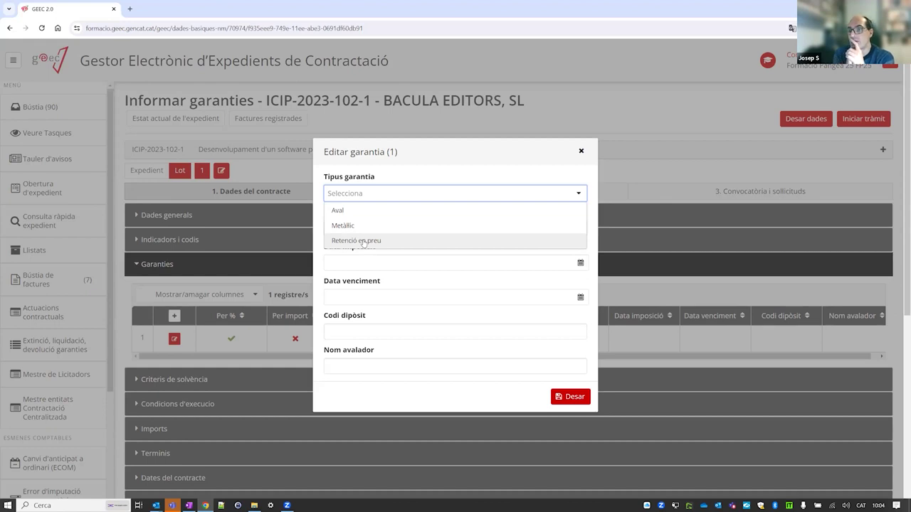
pyautogui.click(353, 225)
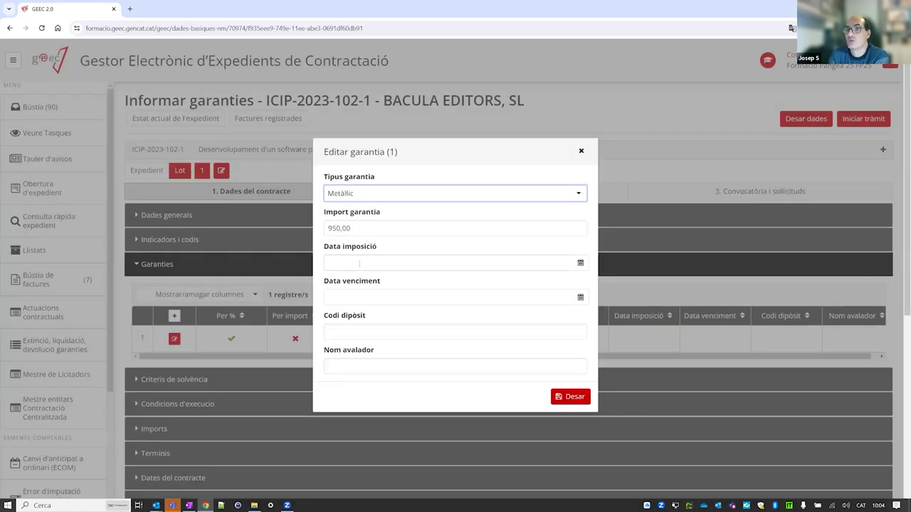
pyautogui.click(581, 263)
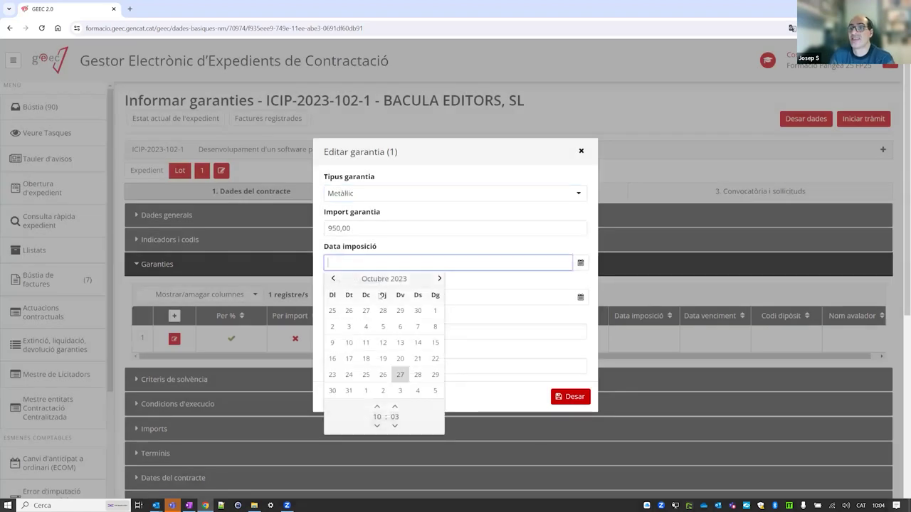
pyautogui.click(396, 375)
pyautogui.click(494, 279)
pyautogui.click(580, 297)
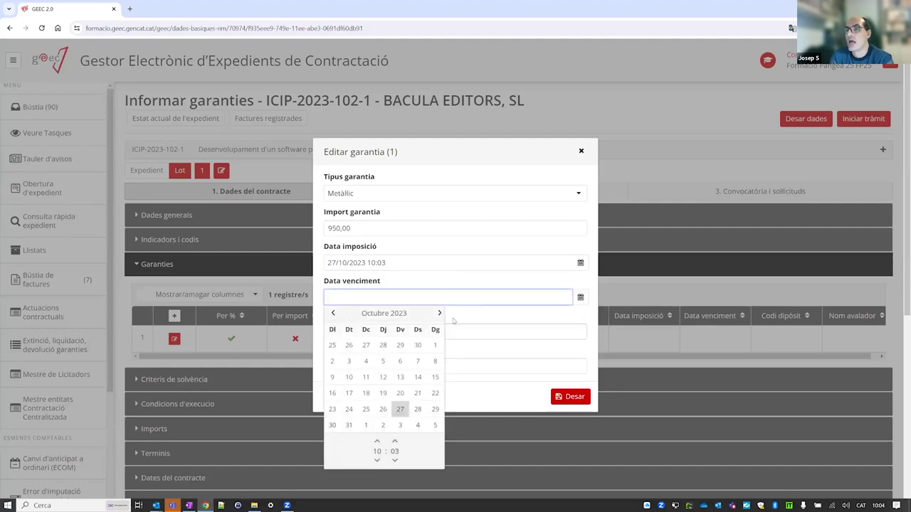
pyautogui.click(439, 313)
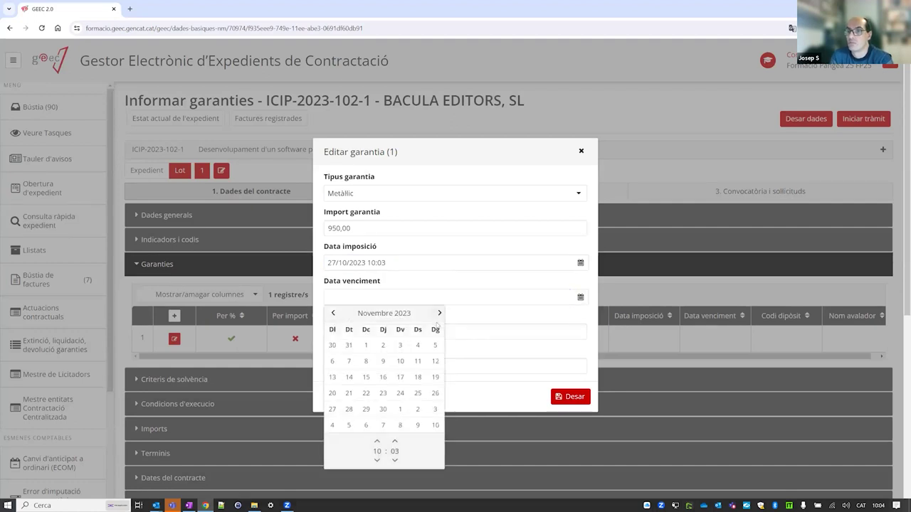
pyautogui.click(400, 393)
# Enter the deposit code, keep Metàl·lic as the type, and save the guarantee.
pyautogui.click(507, 326)
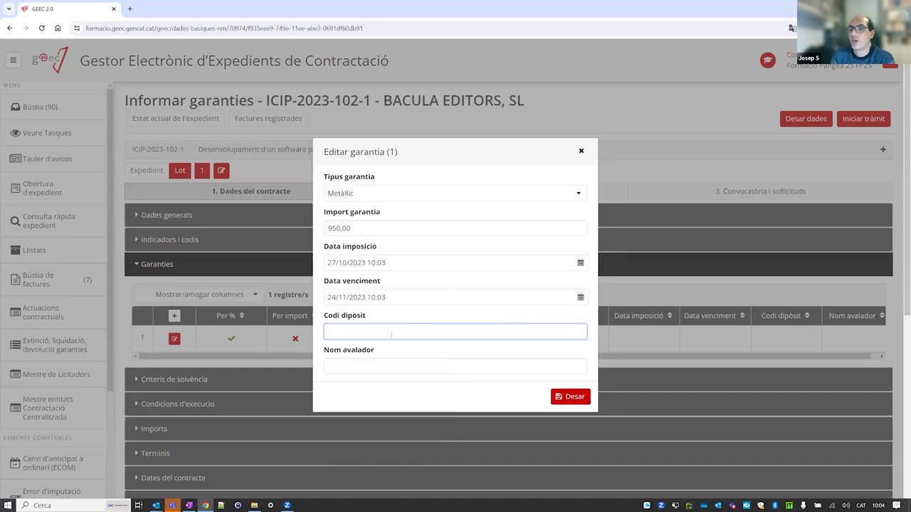
pyautogui.write('347343434')
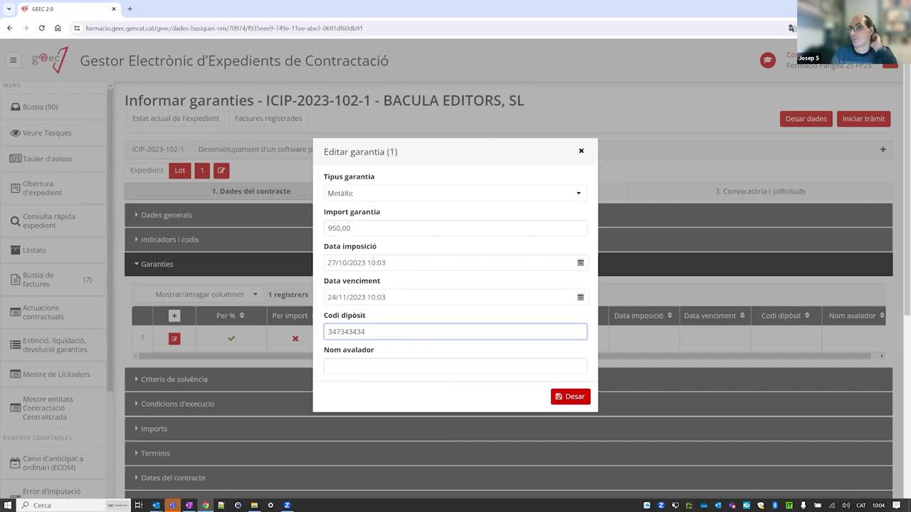
pyautogui.click(388, 195)
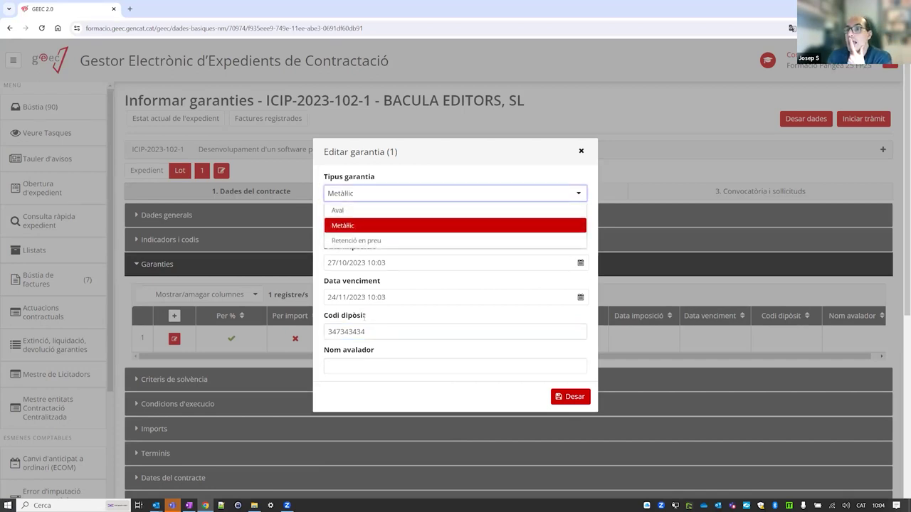
pyautogui.click(388, 365)
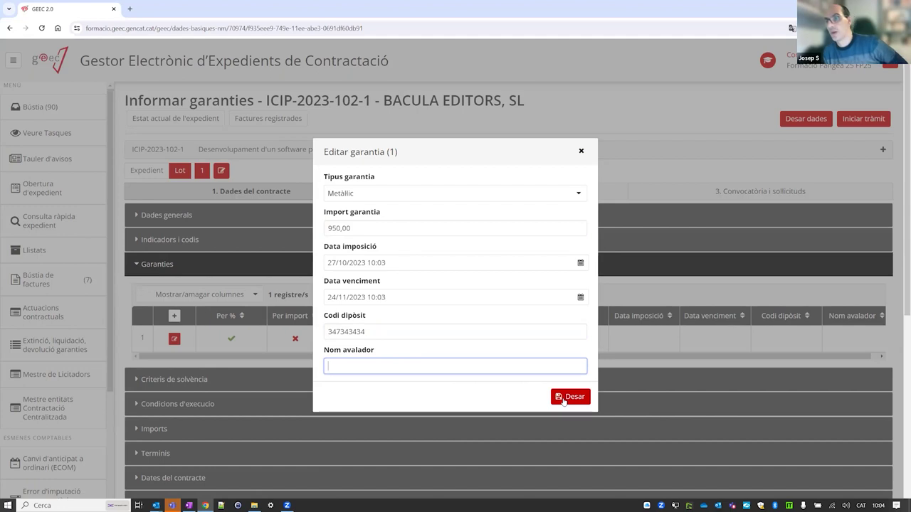
pyautogui.click(570, 398)
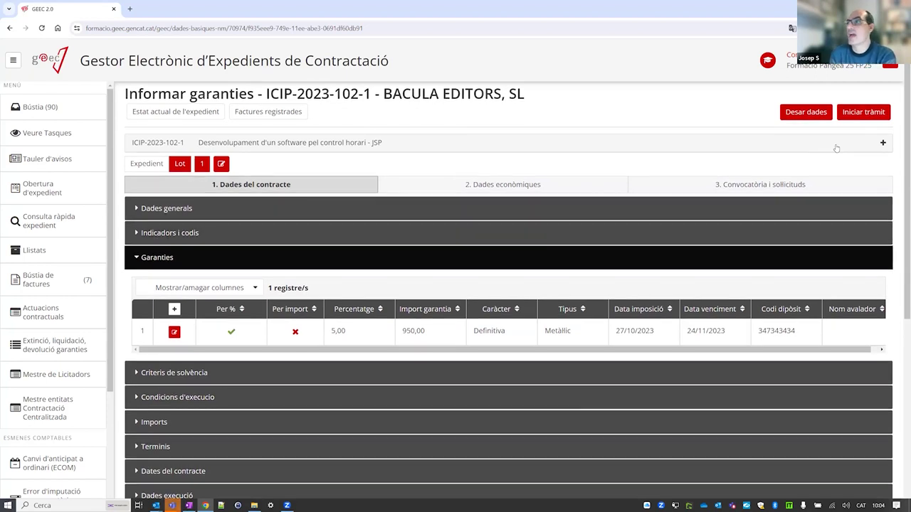
# Submit the lot 1 guarantee task, then edit lot 2's definitive 450,00 guarantee in ICIP-2023-102-2.
pyautogui.click(858, 112)
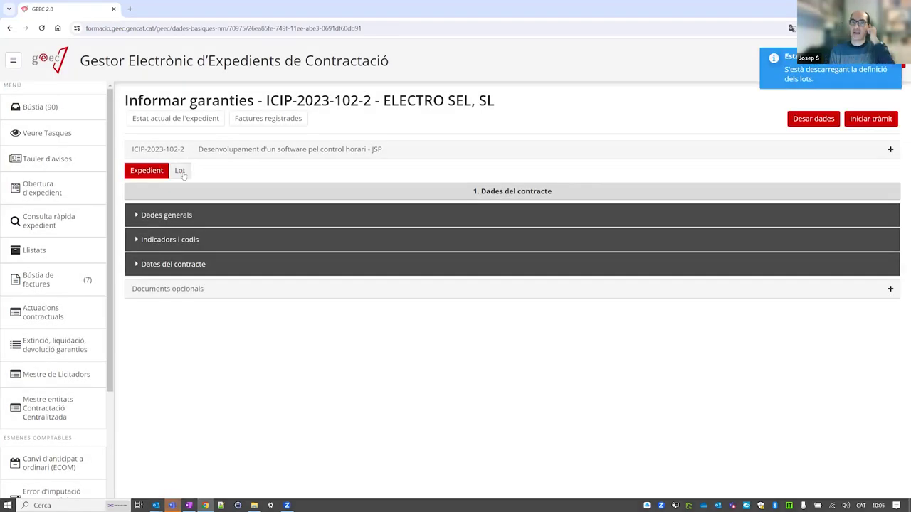
pyautogui.click(181, 171)
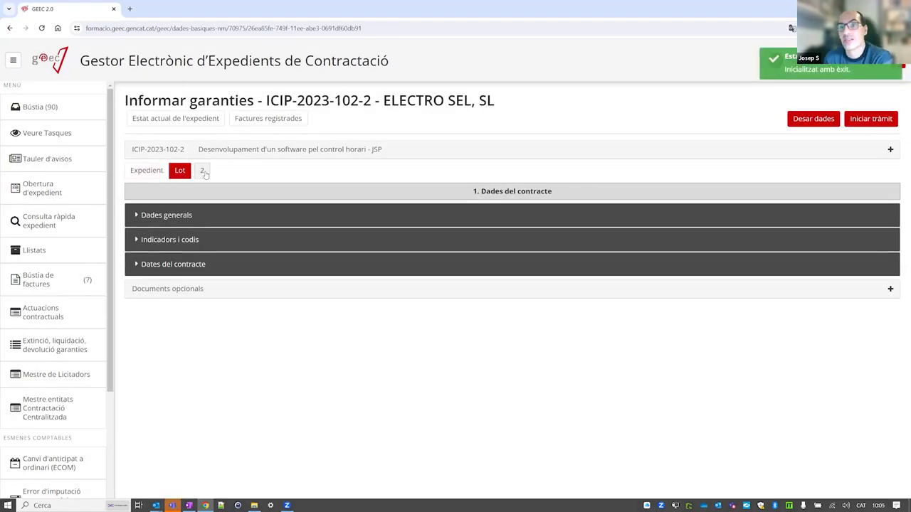
pyautogui.click(203, 172)
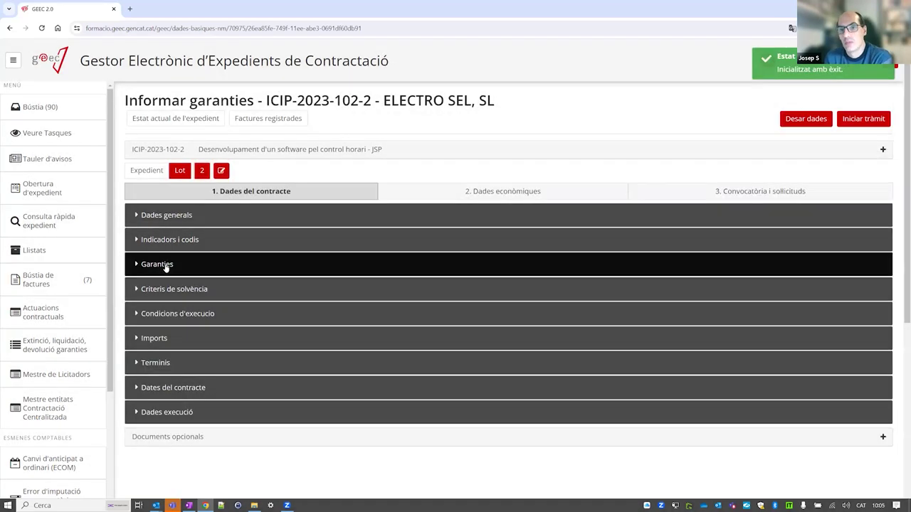
pyautogui.click(157, 264)
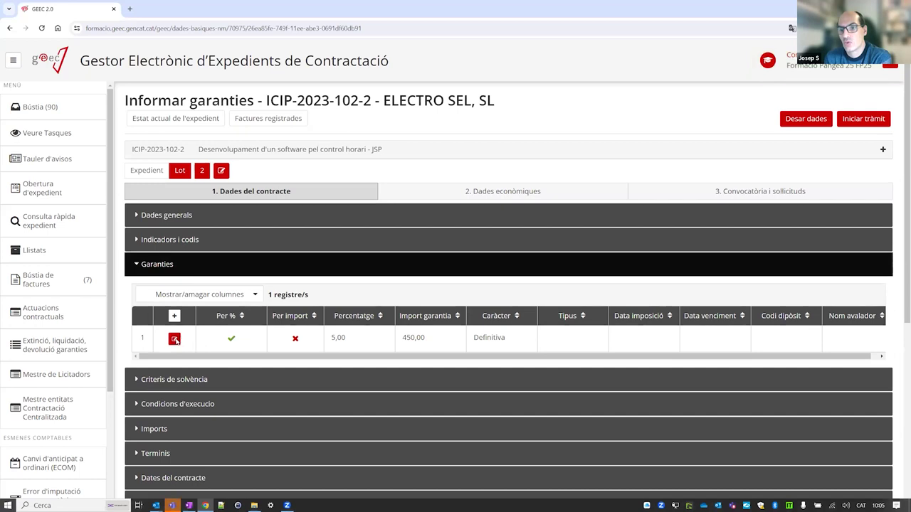
pyautogui.click(175, 340)
# Set the guarantee type to Aval, imposed 27/10/2023 and expiring 28/11/2023.
pyautogui.click(354, 194)
pyautogui.click(361, 212)
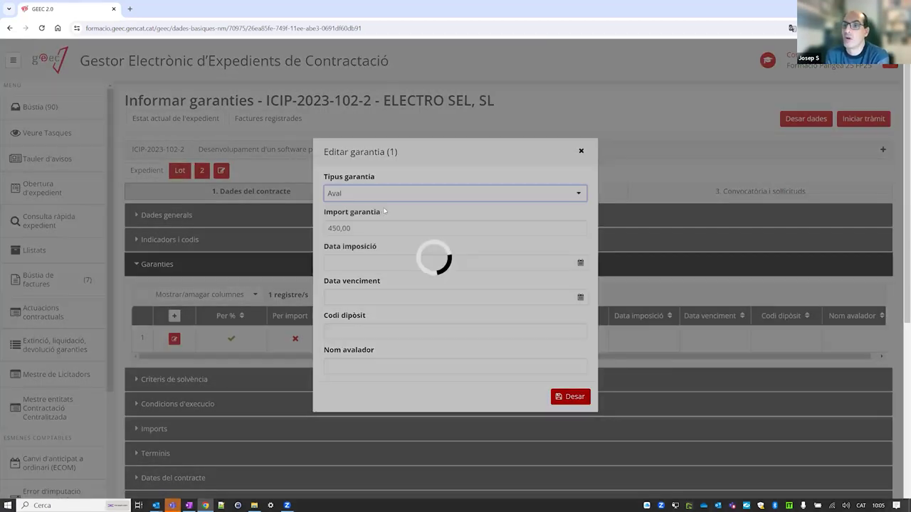
pyautogui.click(374, 260)
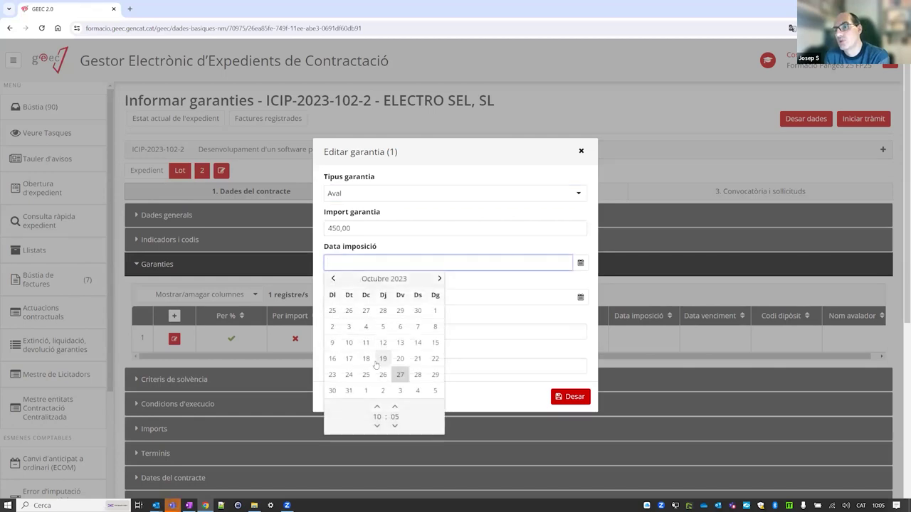
pyautogui.click(400, 374)
pyautogui.click(477, 281)
pyautogui.click(450, 297)
pyautogui.click(440, 313)
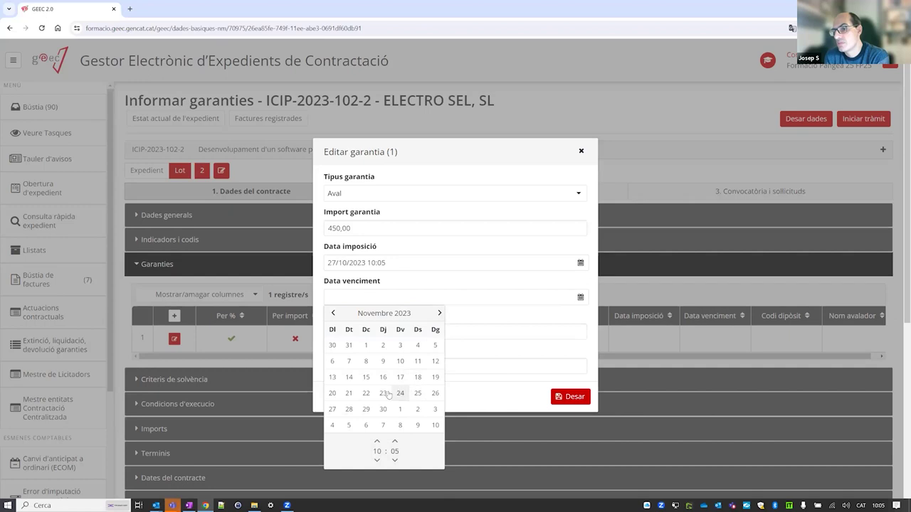
pyautogui.click(349, 409)
# Enter the deposit code and guarantor name 'BANC SANTENDER', then save the guarantee.
pyautogui.click(402, 332)
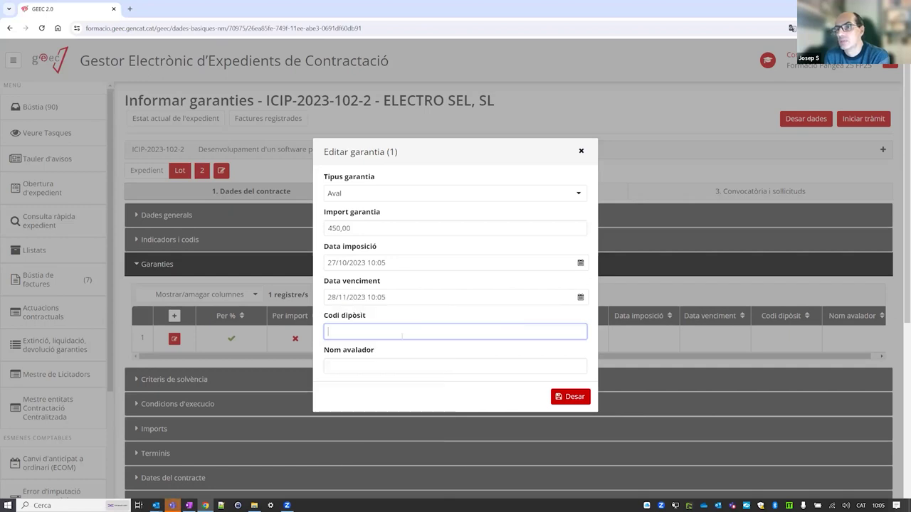
pyautogui.write('4565656')
pyautogui.click(567, 396)
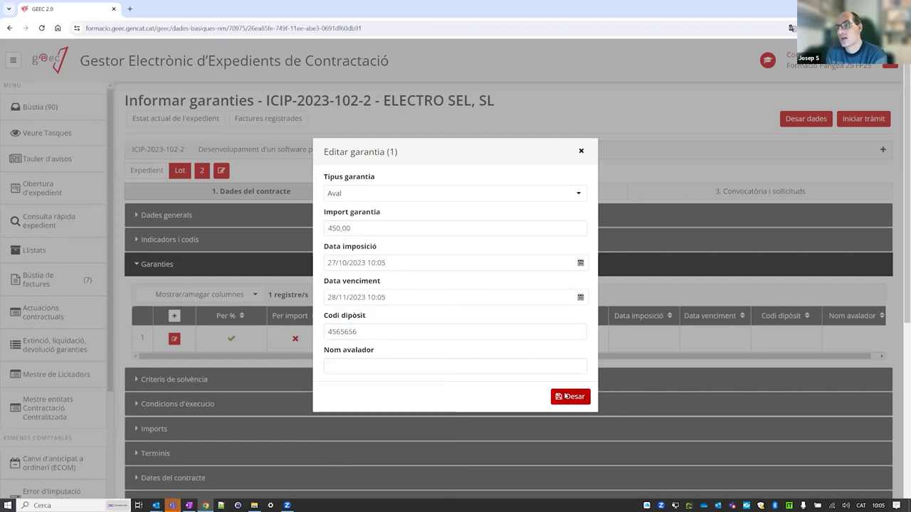
pyautogui.click(366, 365)
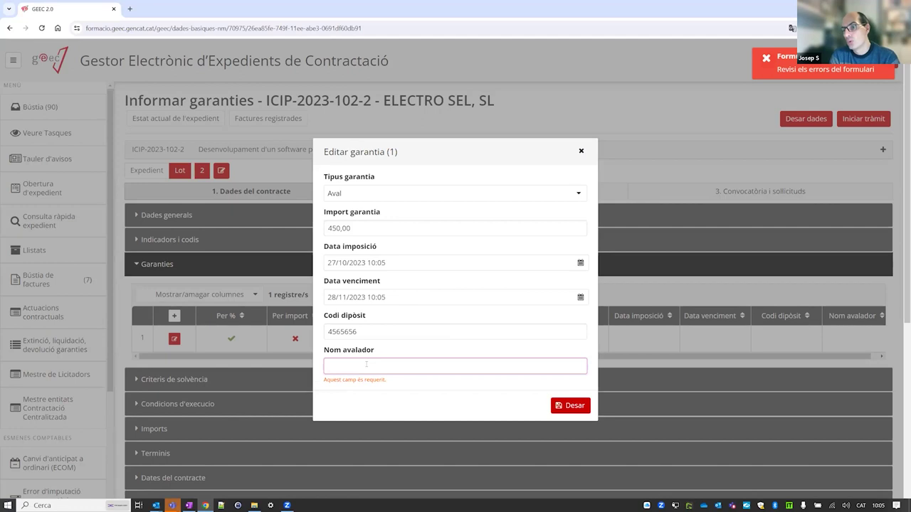
pyautogui.write('BANC S')
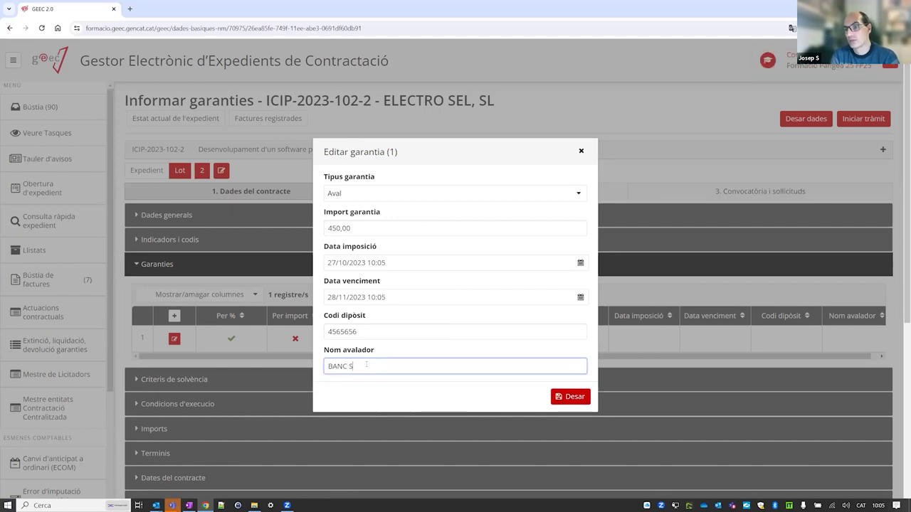
pyautogui.write('ANTENDER')
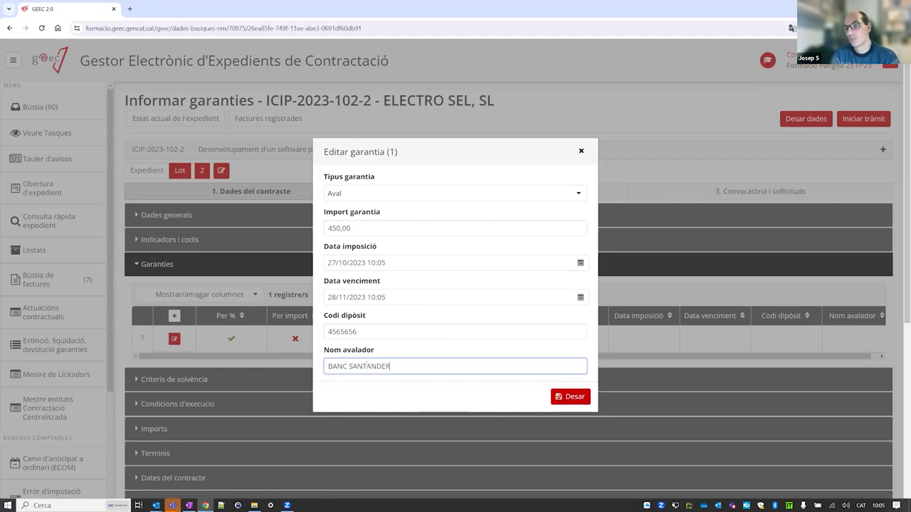
pyautogui.click(584, 396)
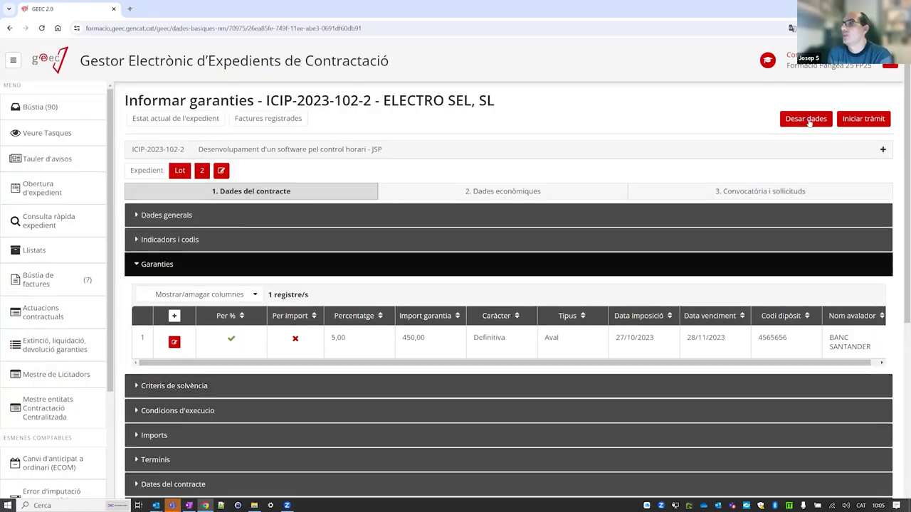
# Save and submit the guarantee task, then open Tipus resolució adjudicació for ICIP-2023-102.
pyautogui.click(805, 119)
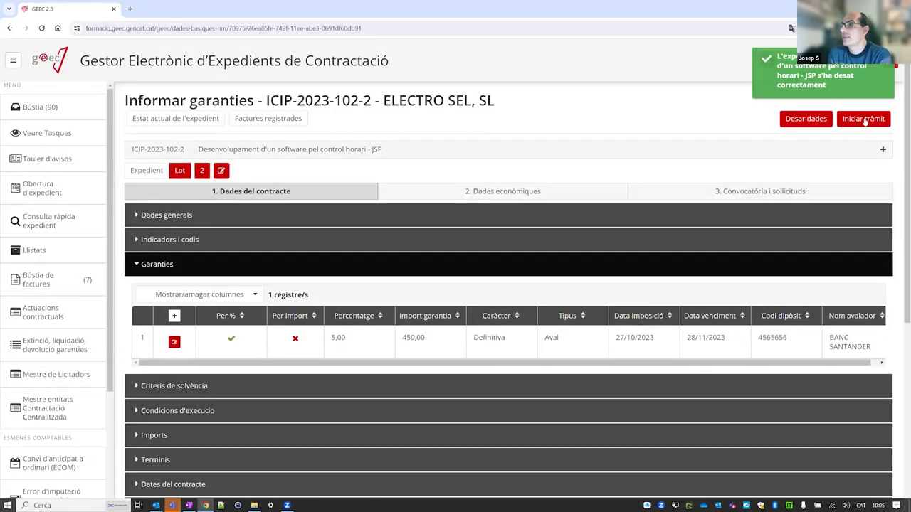
pyautogui.click(864, 121)
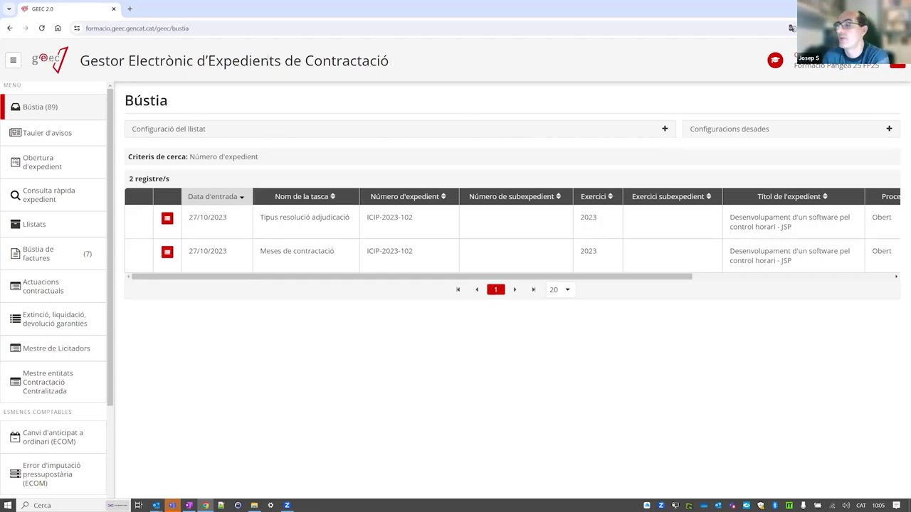
pyautogui.click(277, 222)
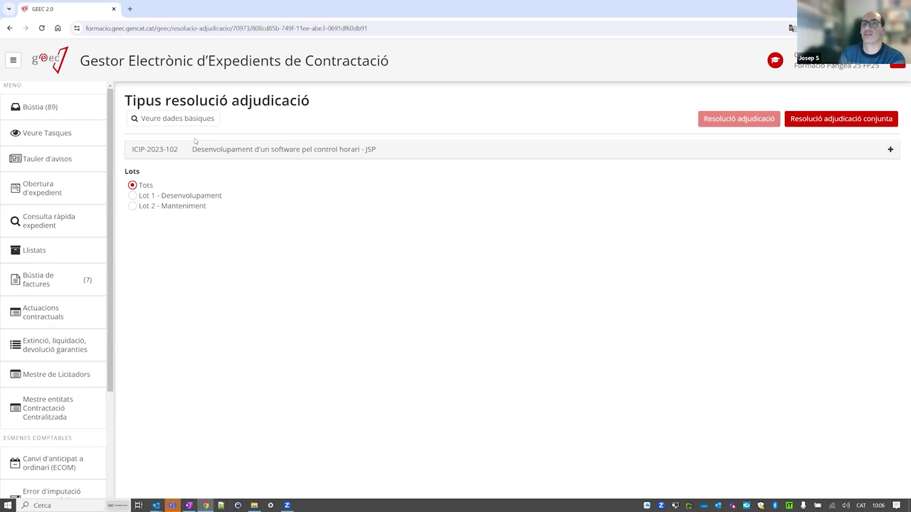
# Select 'Tots', create the joint award resolution, and view ICIP-2023-102's processing tree.
pyautogui.click(132, 196)
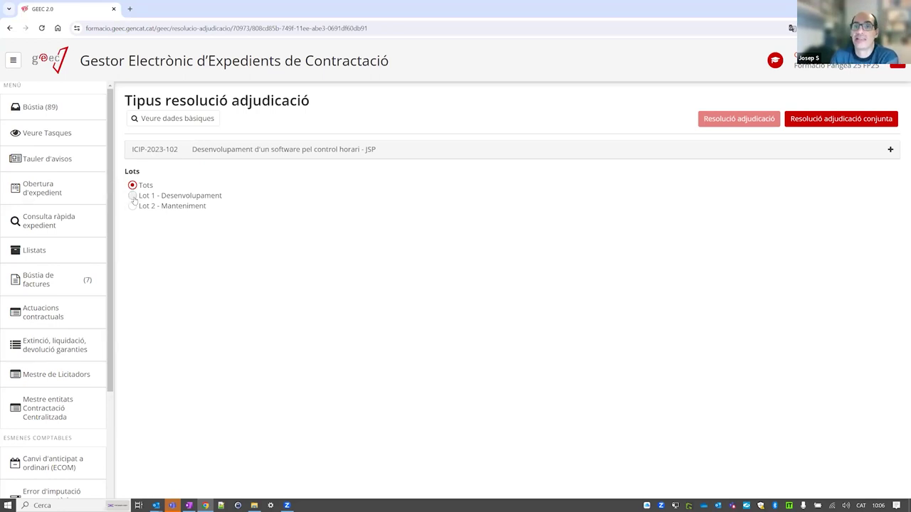
pyautogui.click(132, 207)
pyautogui.click(132, 196)
pyautogui.click(132, 206)
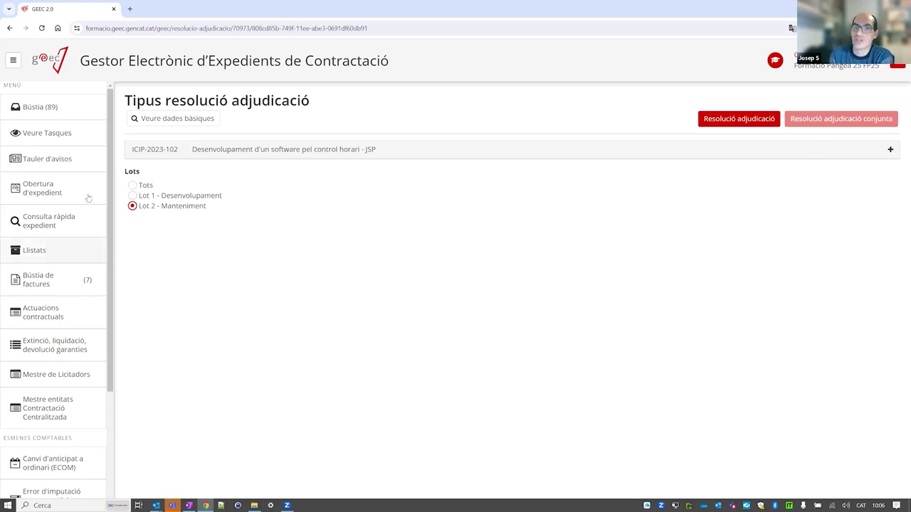
pyautogui.click(133, 197)
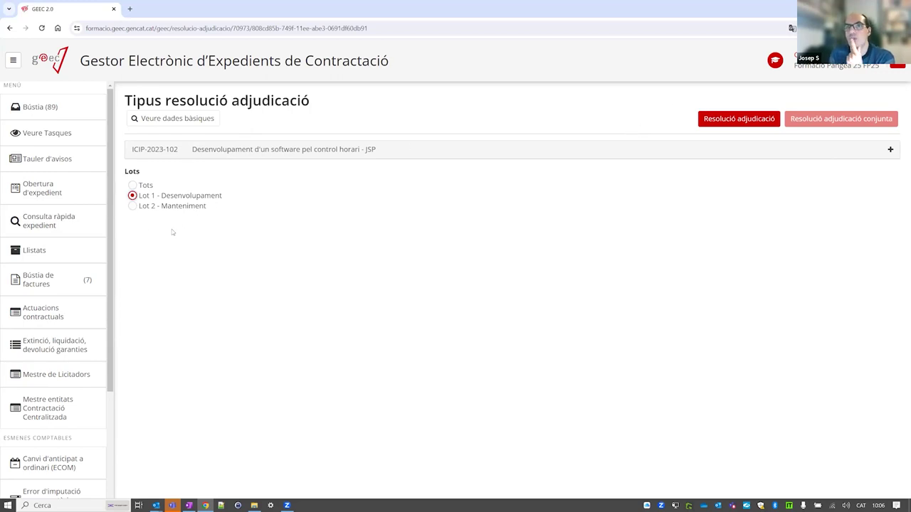
pyautogui.click(133, 206)
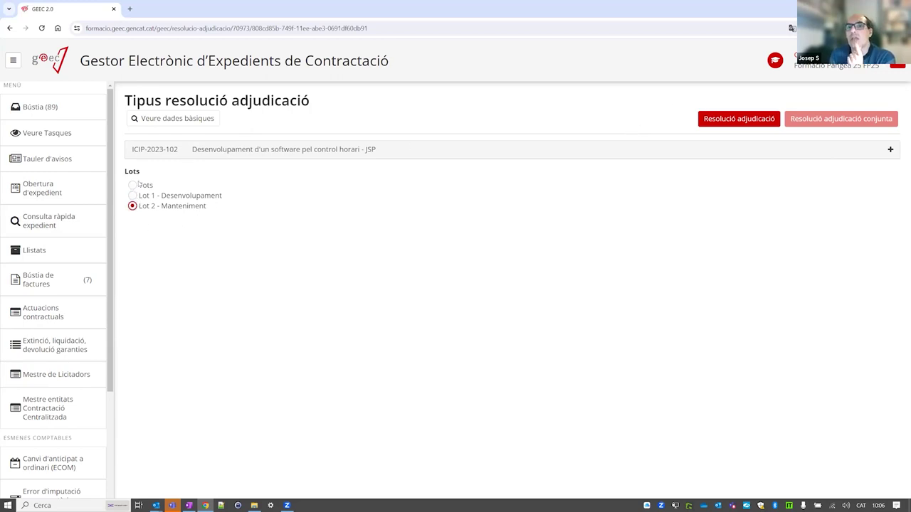
pyautogui.click(138, 184)
pyautogui.click(820, 120)
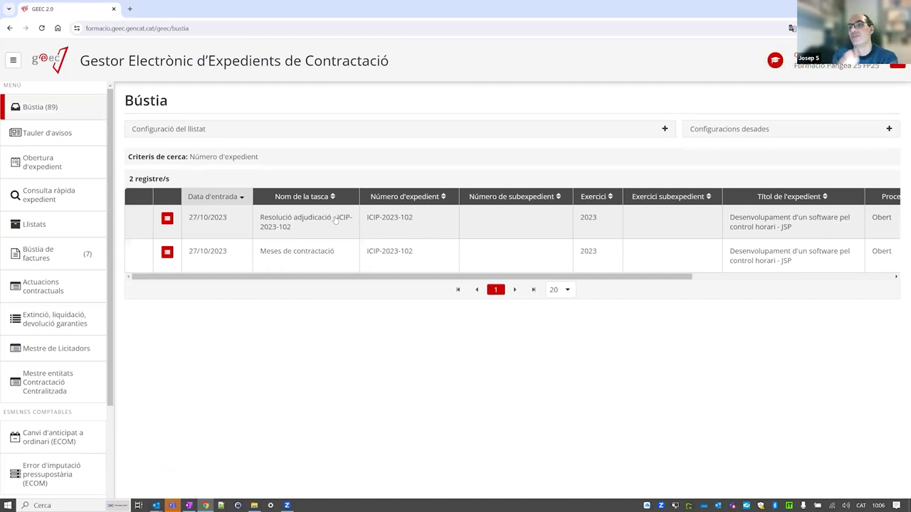
pyautogui.click(183, 225)
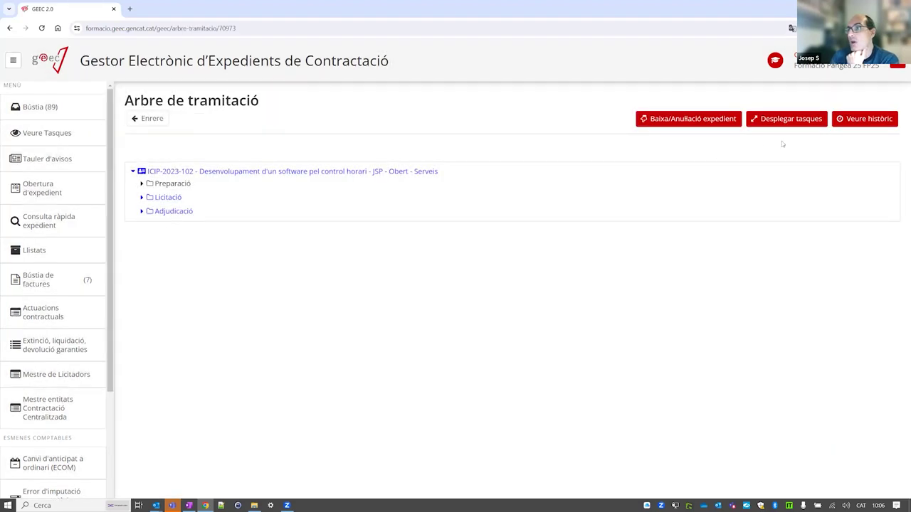
# Expand all tasks in the ICIP-2023-102 tree, review down to Adjudicació, and return to Bústia.
pyautogui.click(790, 119)
pyautogui.click(545, 325)
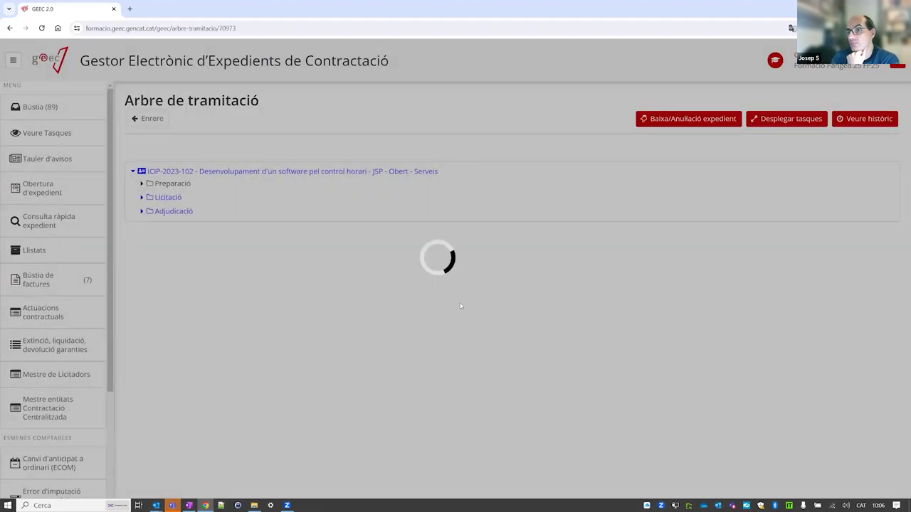
pyautogui.scroll(-10, 403, 301)
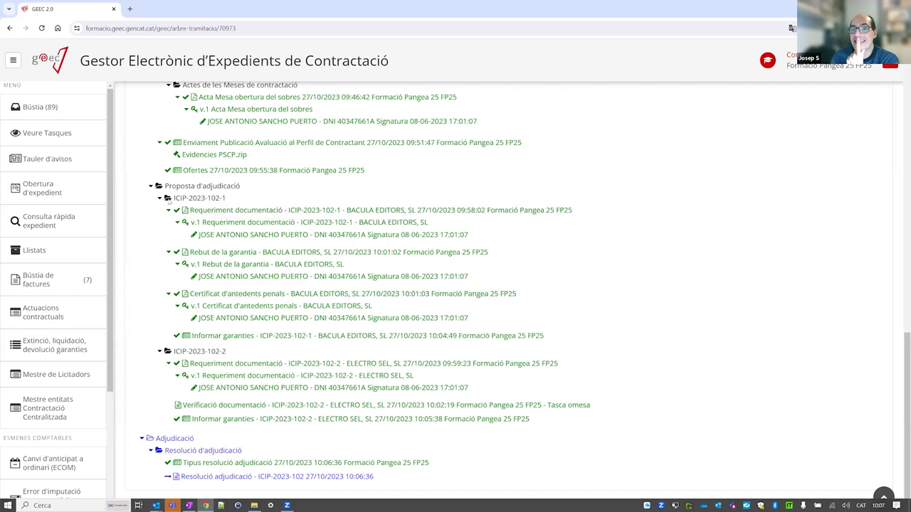
pyautogui.moveTo(234, 202); pyautogui.dragTo(172, 199)
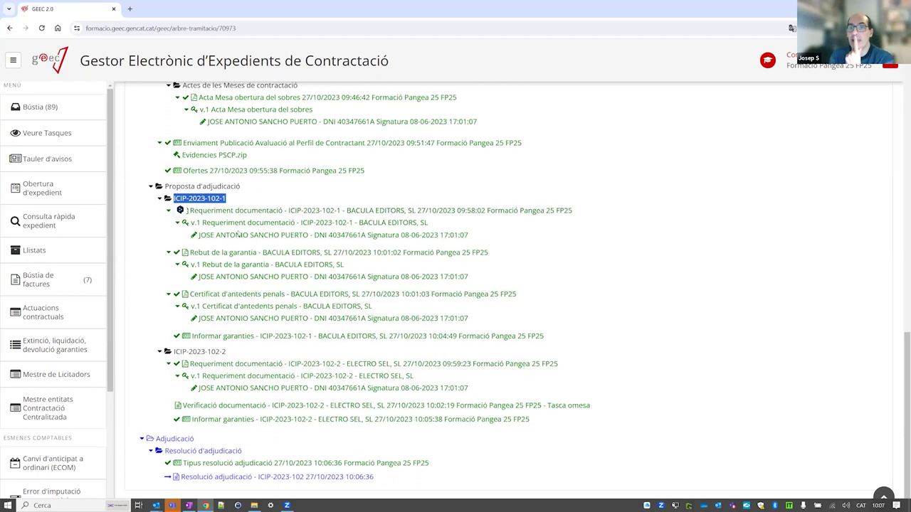
pyautogui.scroll(1, 239, 235)
pyautogui.scroll(-1, 239, 235)
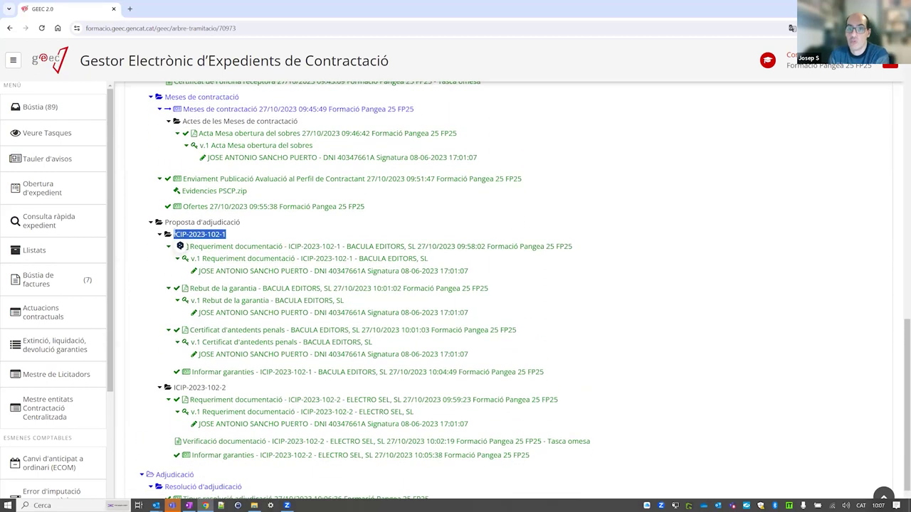
pyautogui.scroll(-1, 229, 237)
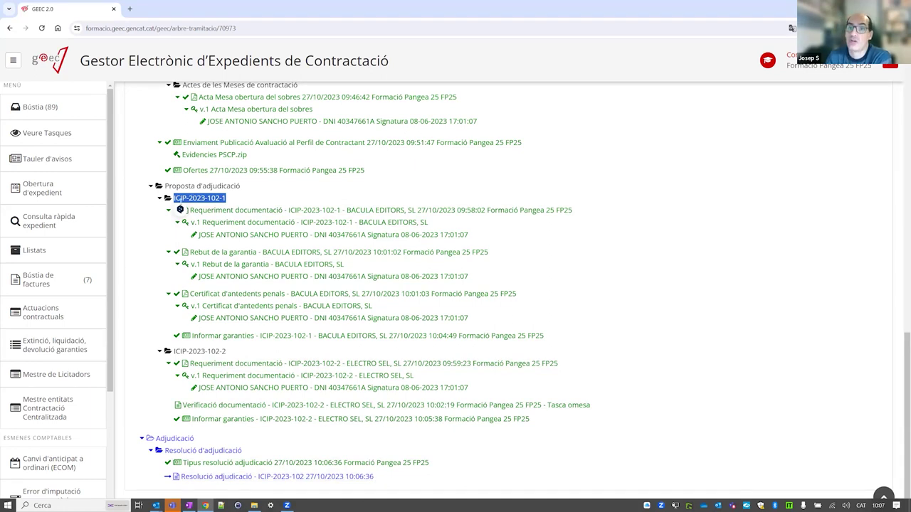
pyautogui.scroll(2, 221, 320)
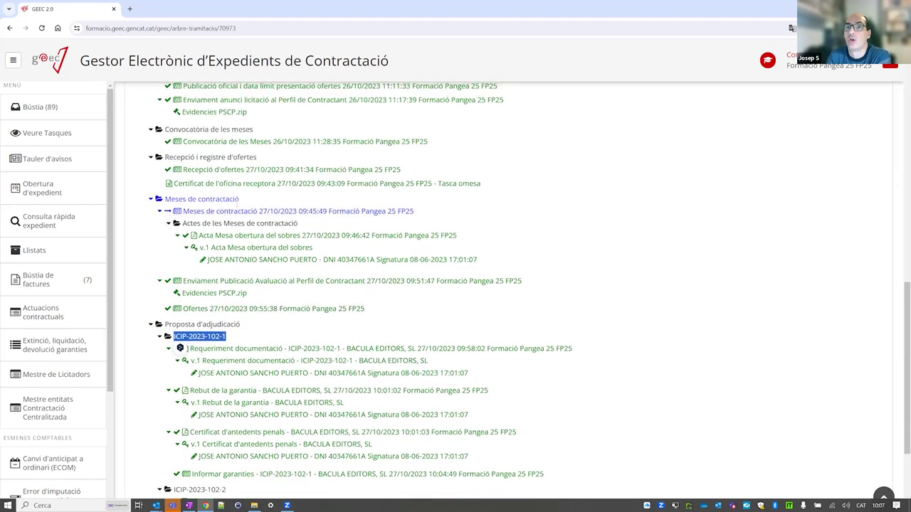
pyautogui.scroll(-2, 213, 391)
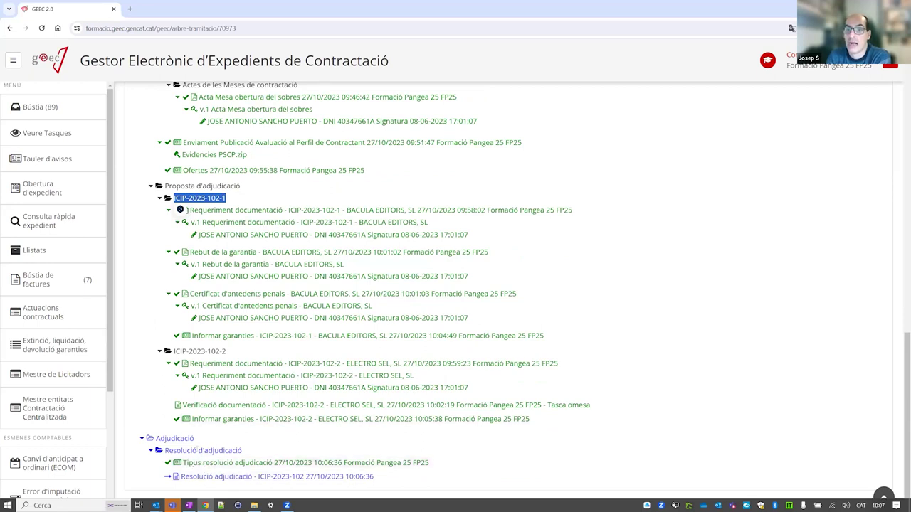
pyautogui.click(43, 106)
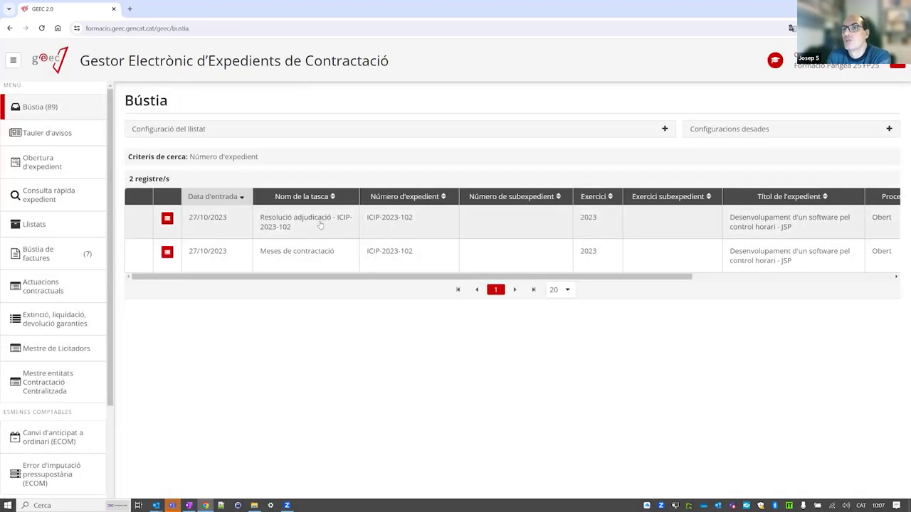
# Open the Resolució adjudicació task and upload ProvaDocumentSignat.pdf as the signed document.
pyautogui.click(321, 225)
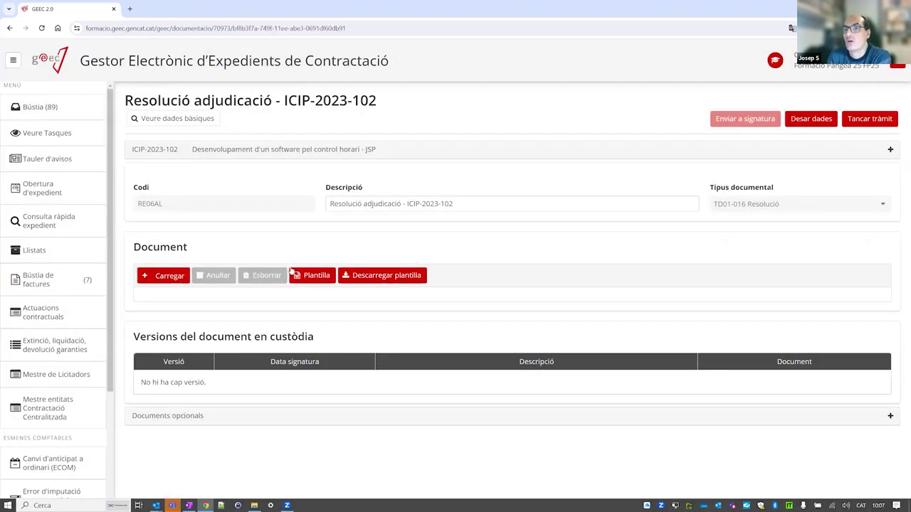
pyautogui.click(171, 281)
pyautogui.click(171, 143)
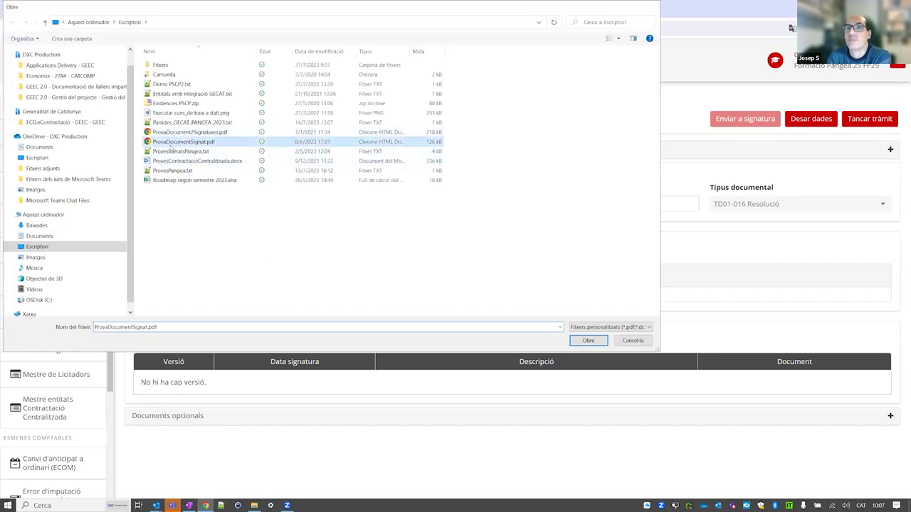
pyautogui.doubleClick(170, 143)
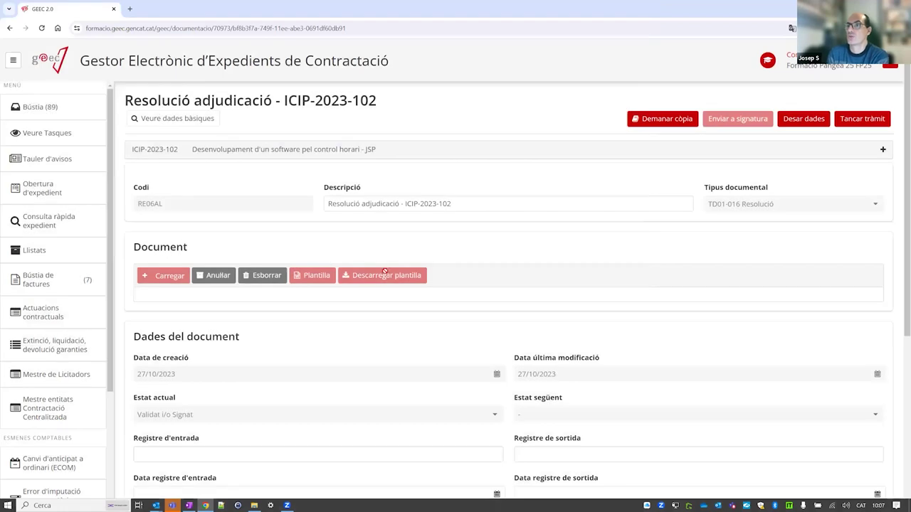
# Check the loaded document and close the award resolution procedure.
pyautogui.scroll(-4, 429, 285)
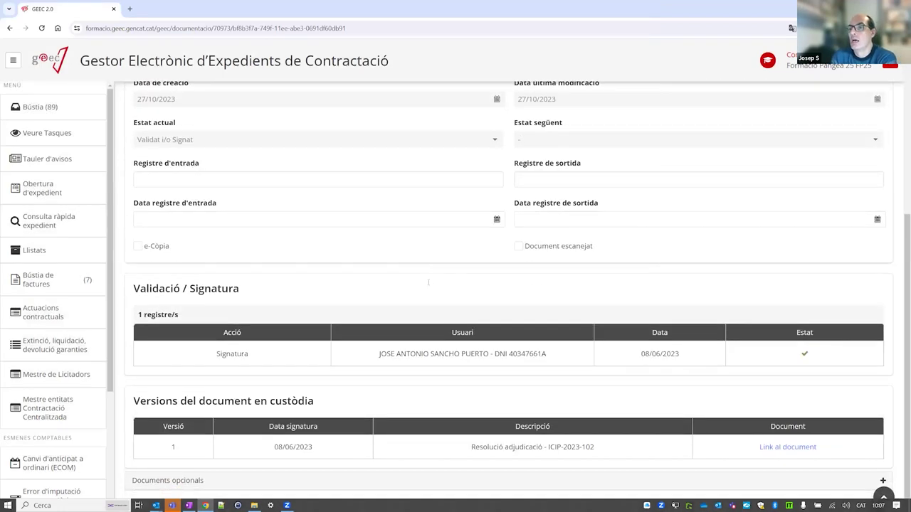
pyautogui.scroll(4, 428, 285)
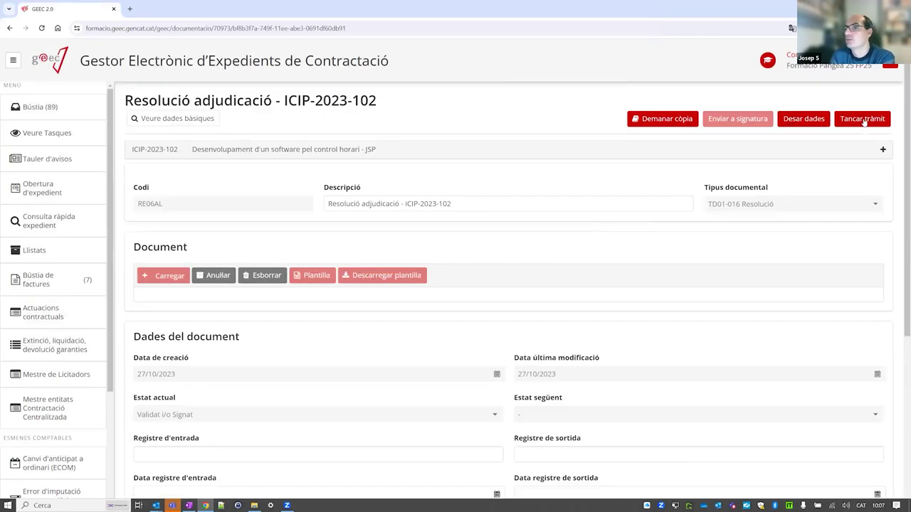
pyautogui.click(864, 123)
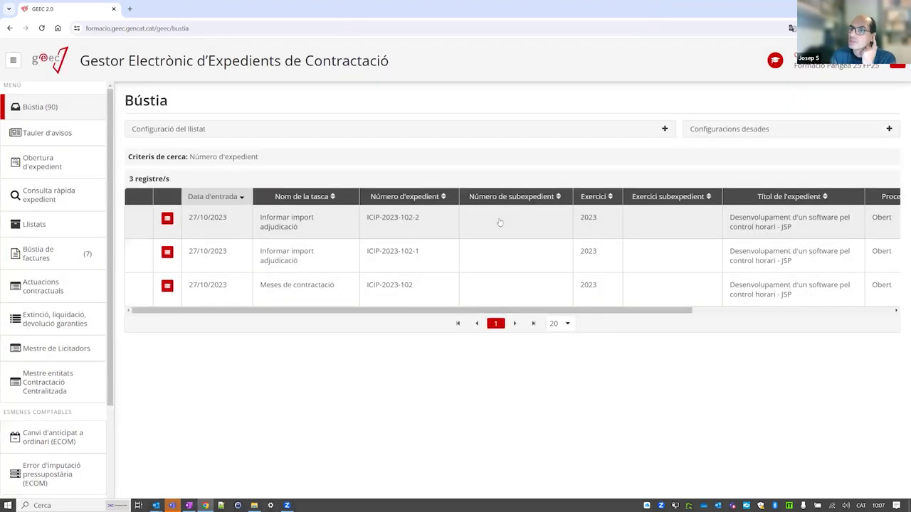
# Open the 'Informar import adjudicació' task for ICIP-2023-102-1 and expand the lot's Imports section.
pyautogui.click(322, 261)
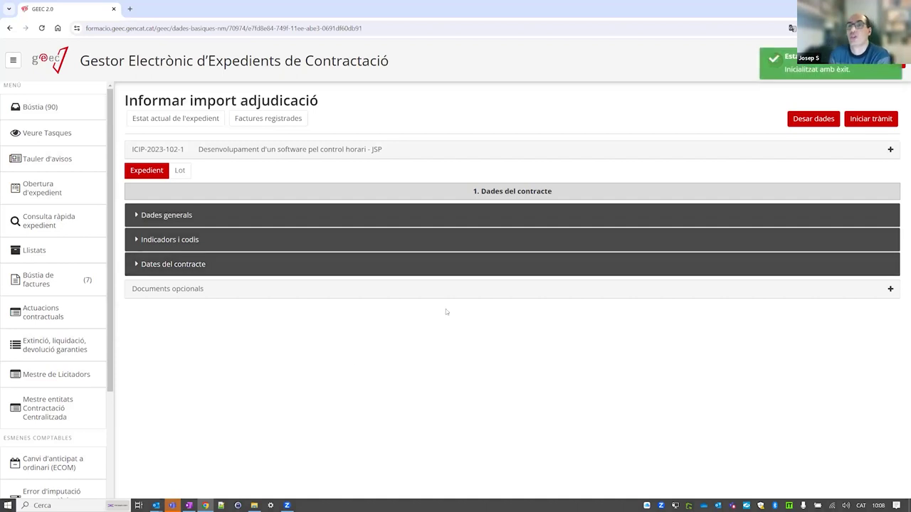
pyautogui.click(179, 170)
pyautogui.click(199, 172)
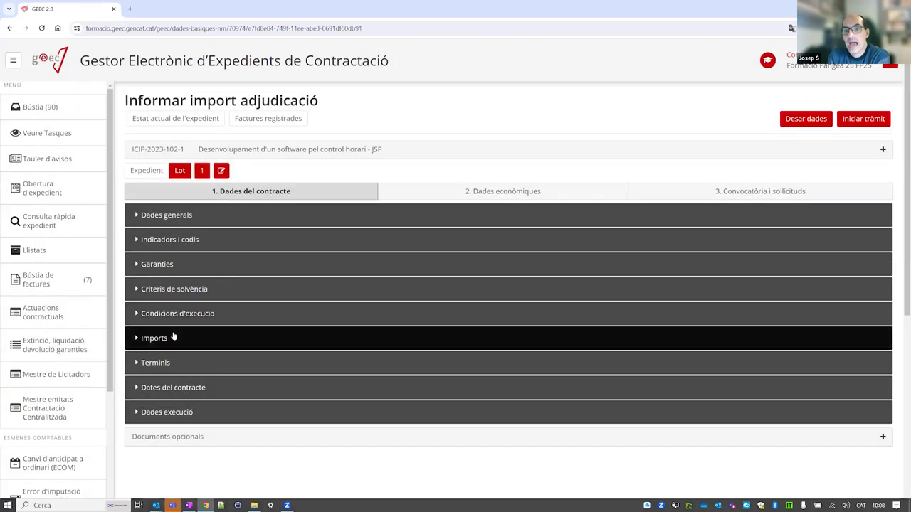
pyautogui.click(214, 338)
pyautogui.scroll(-3, 214, 335)
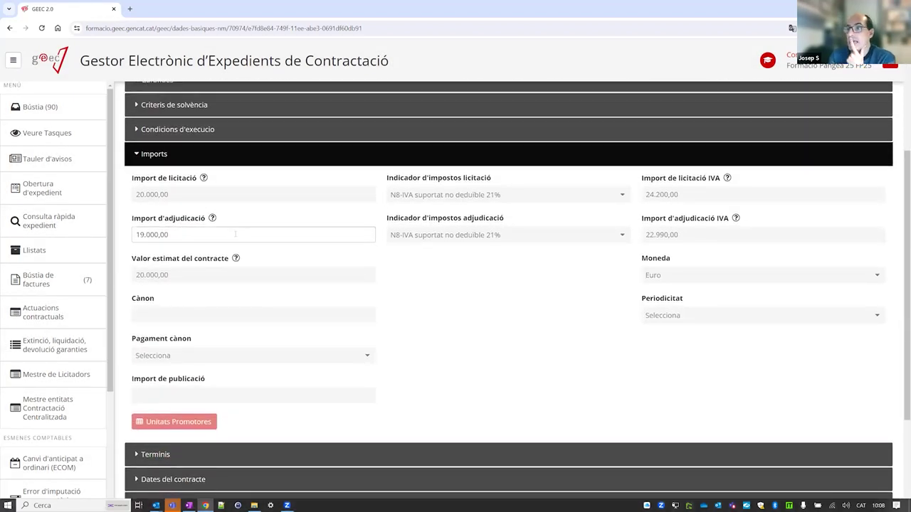
pyautogui.scroll(2, 231, 250)
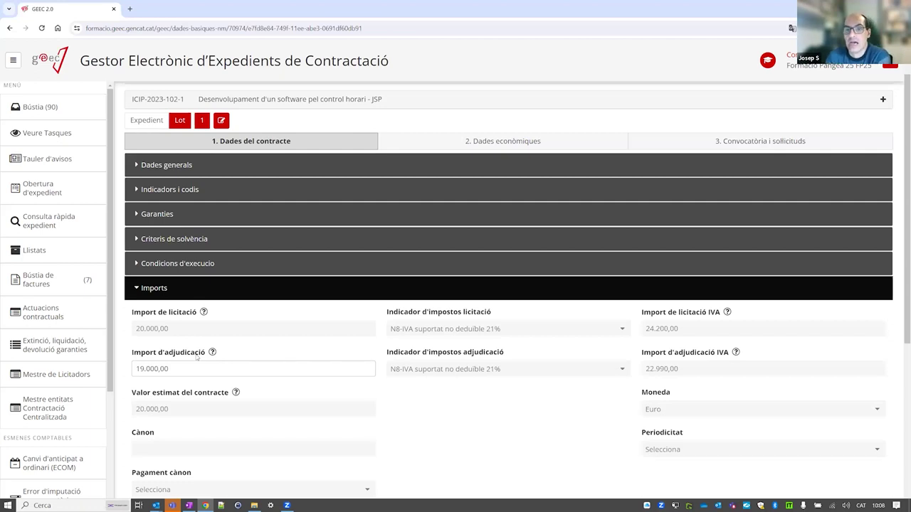
# Check the 19.000,00 award amount, then show the two 10.000,00 budget lines under '2. Dades econòmiques'.
pyautogui.click(180, 370)
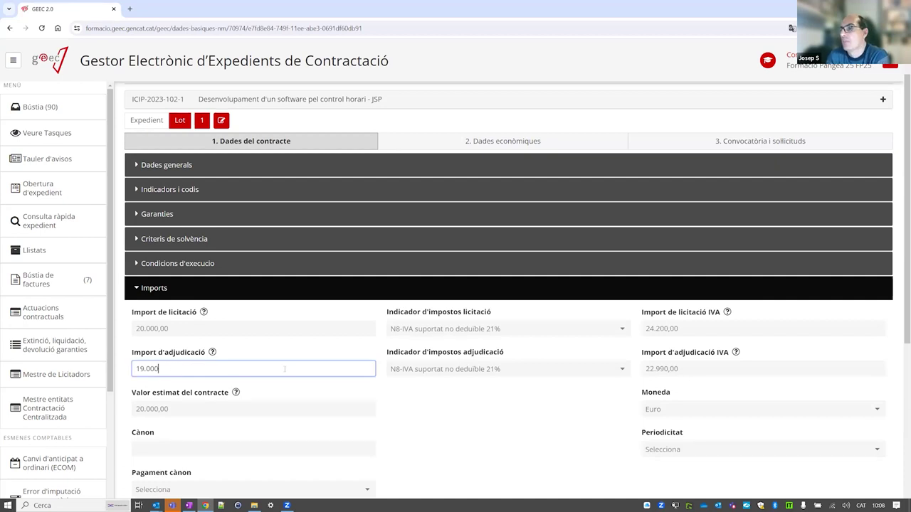
pyautogui.scroll(1, 285, 369)
pyautogui.scroll(-1, 284, 370)
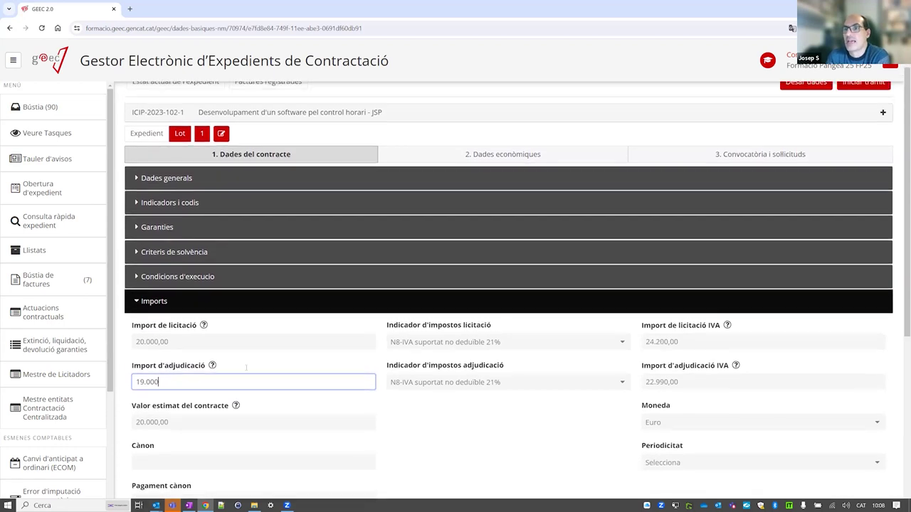
pyautogui.scroll(1, 148, 344)
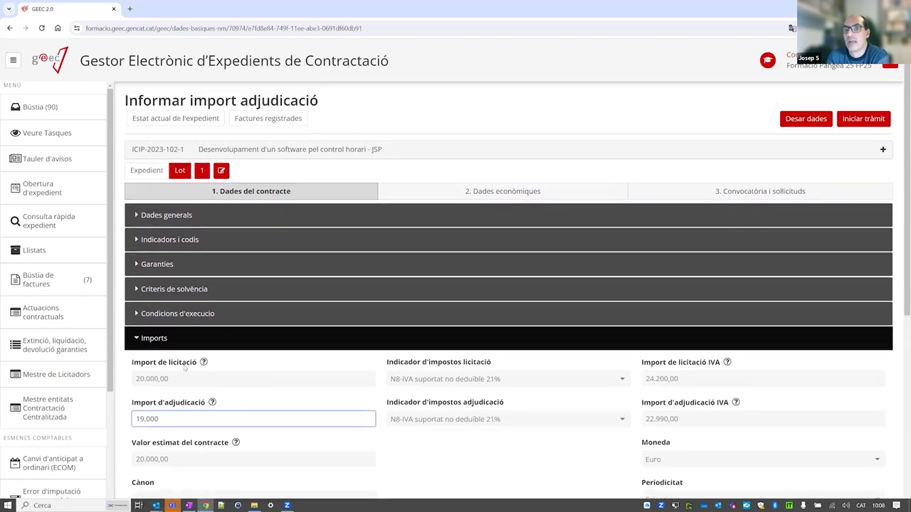
pyautogui.click(142, 340)
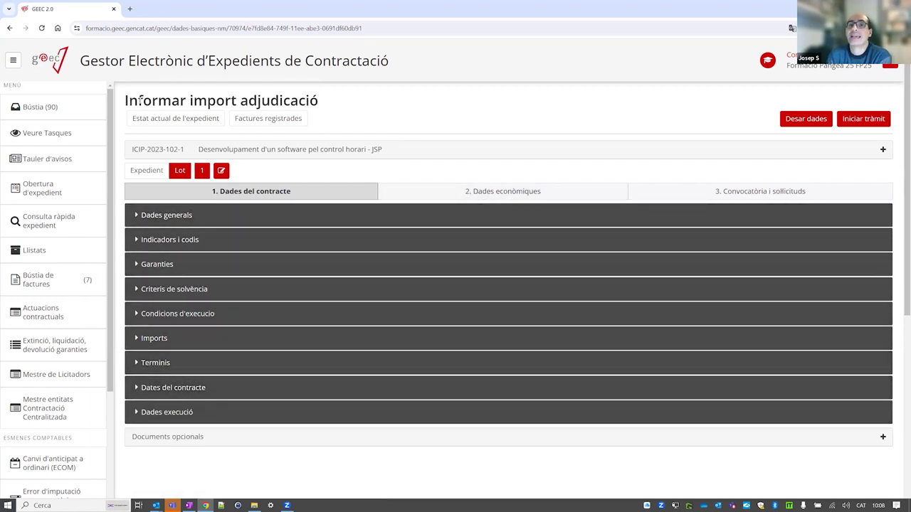
pyautogui.click(166, 340)
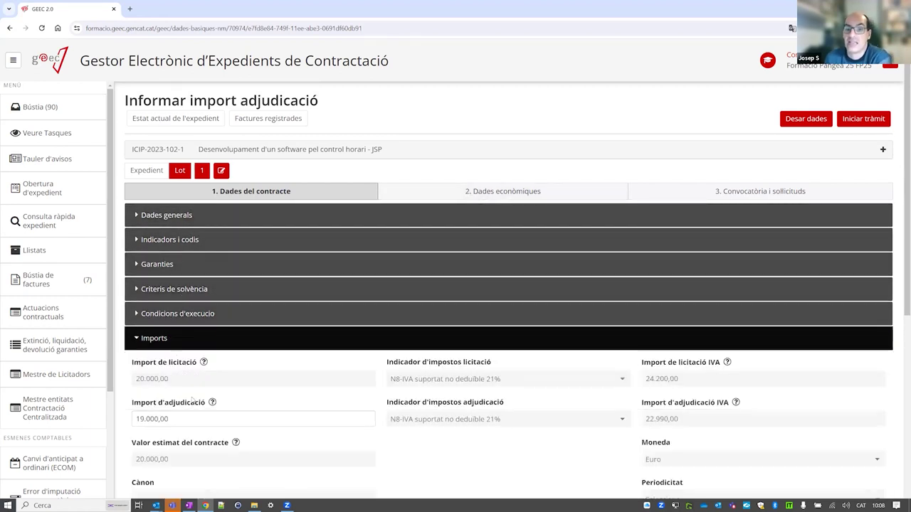
pyautogui.click(409, 189)
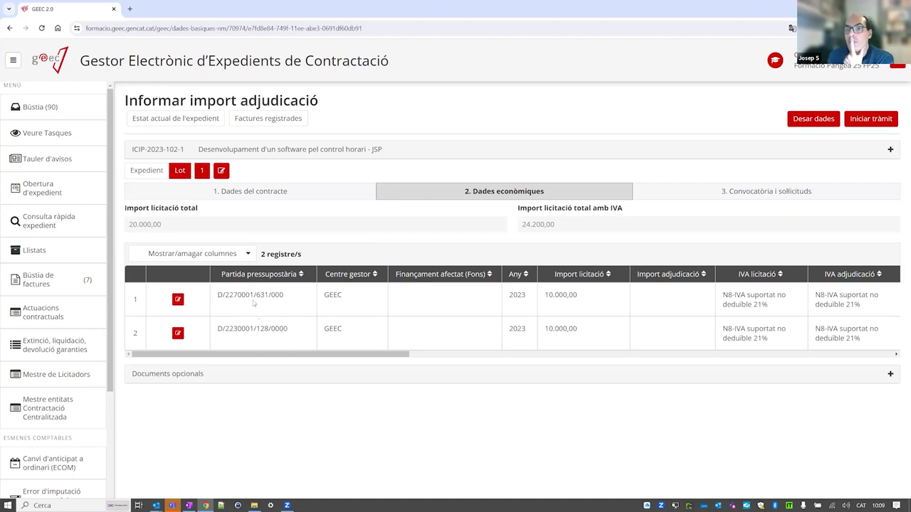
# Set budget line 1's award amount to 10.000 and save it.
pyautogui.click(177, 299)
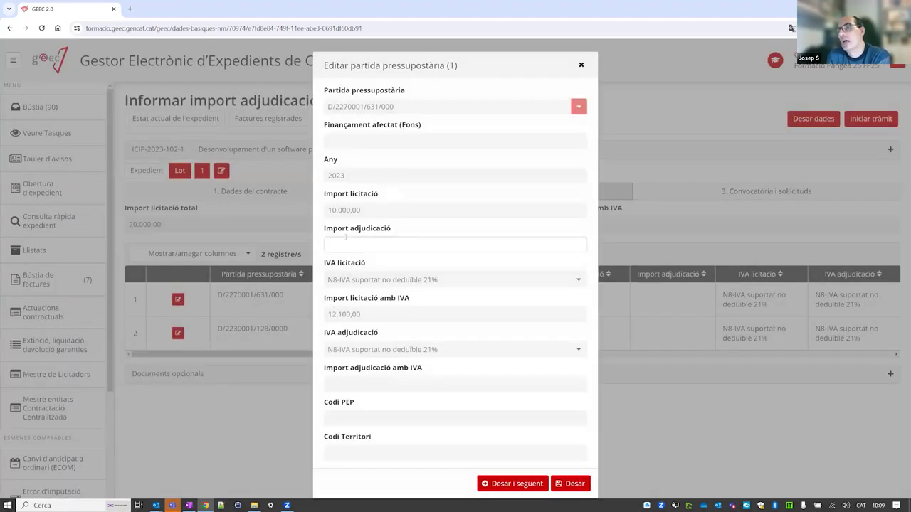
pyautogui.click(346, 240)
pyautogui.click(371, 245)
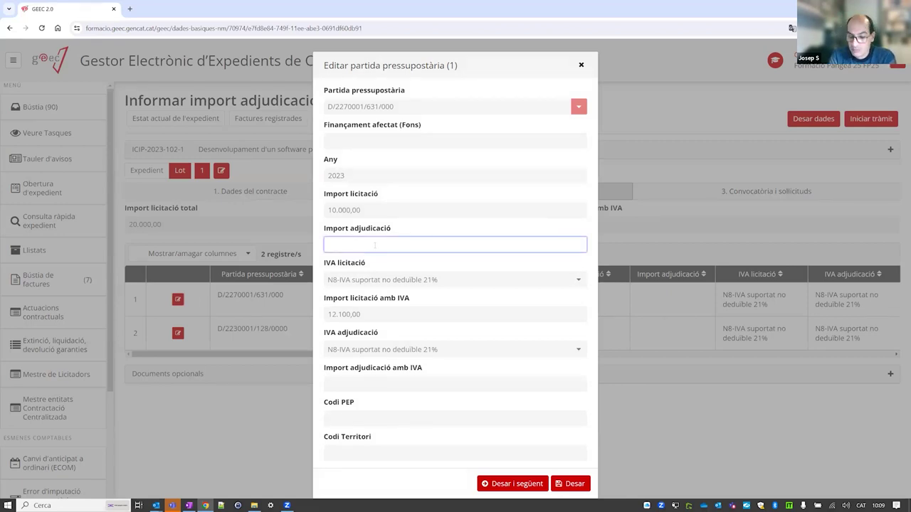
pyautogui.write('10.000')
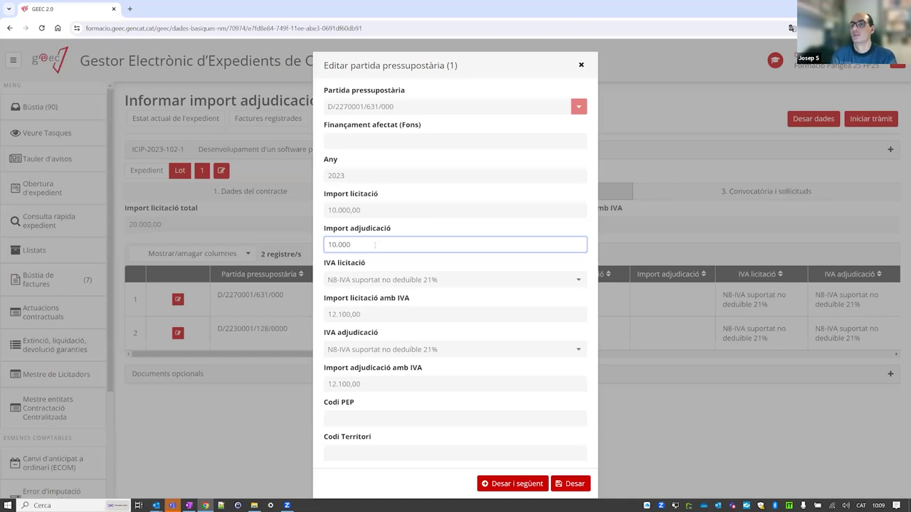
pyautogui.click(525, 485)
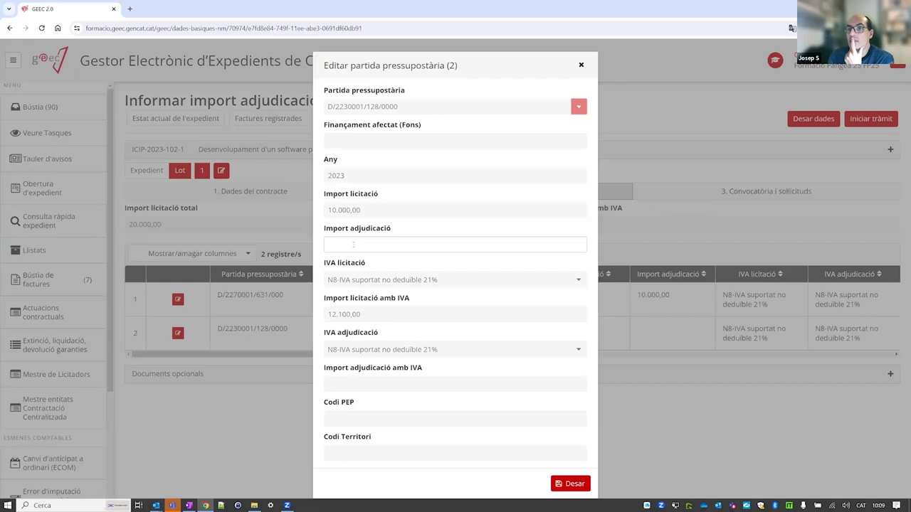
# Save 9.000 as line 2's award amount, then review the contract's overall award amounts.
pyautogui.click(353, 244)
pyautogui.write('9.000')
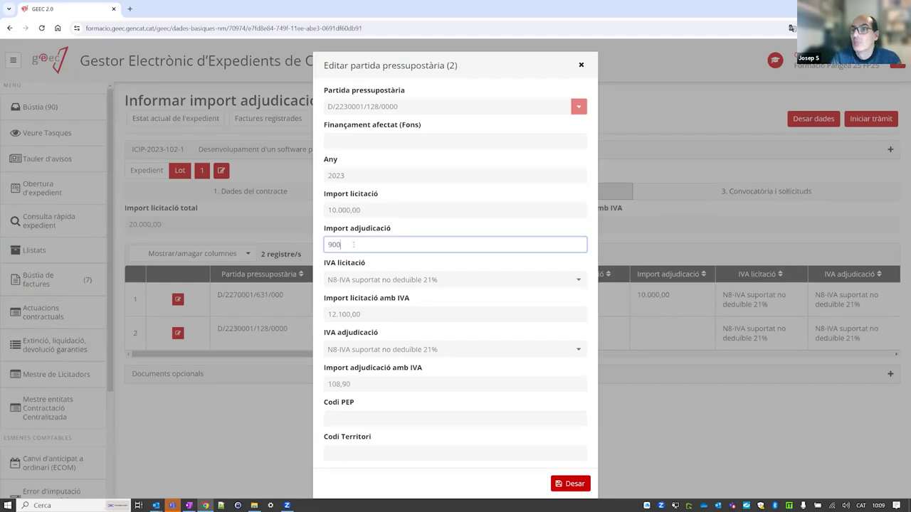
pyautogui.click(584, 484)
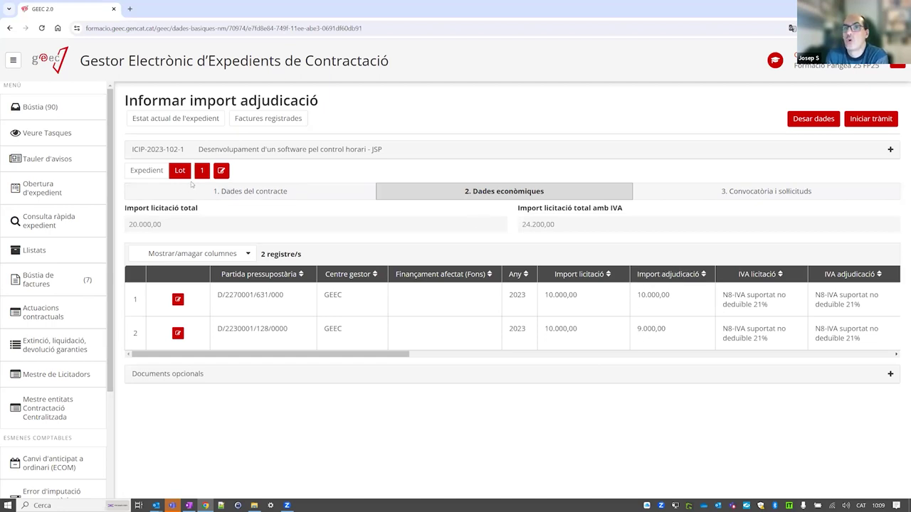
pyautogui.click(221, 192)
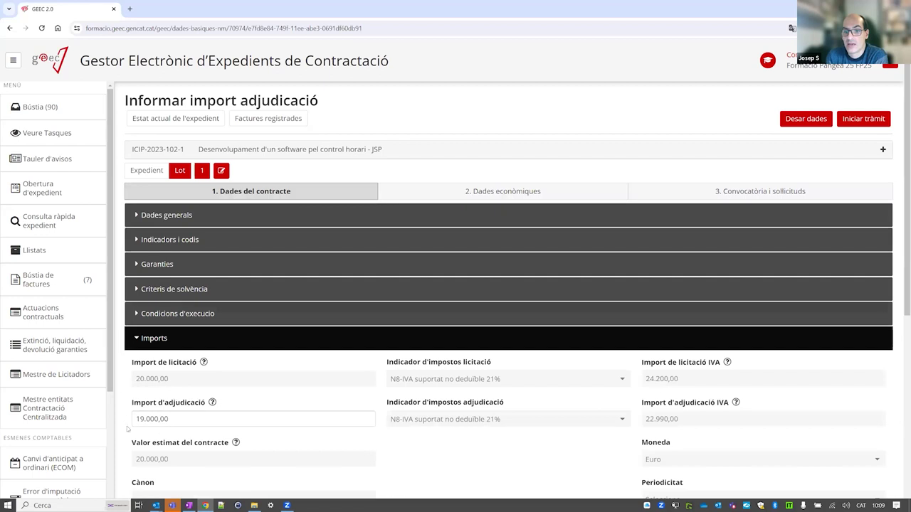
pyautogui.click(415, 194)
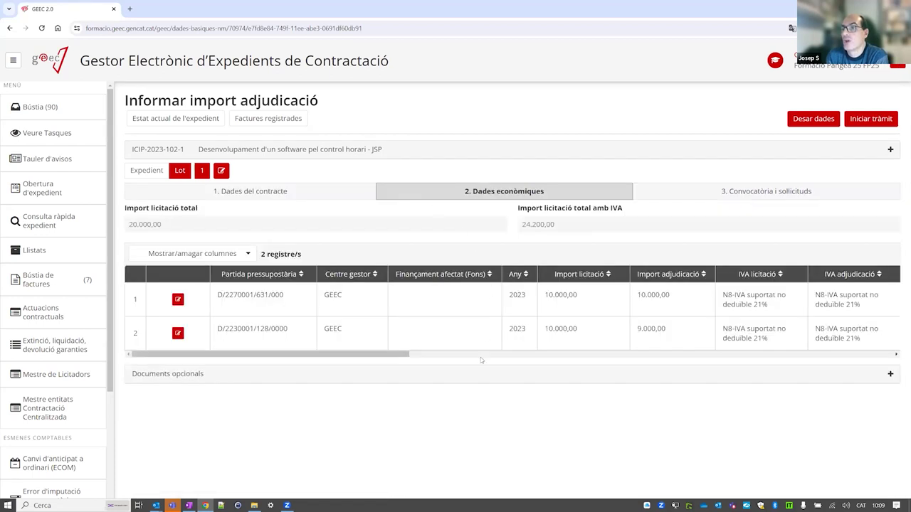
# Correct budget line 2's award amount to 10.000 and save it.
pyautogui.click(178, 333)
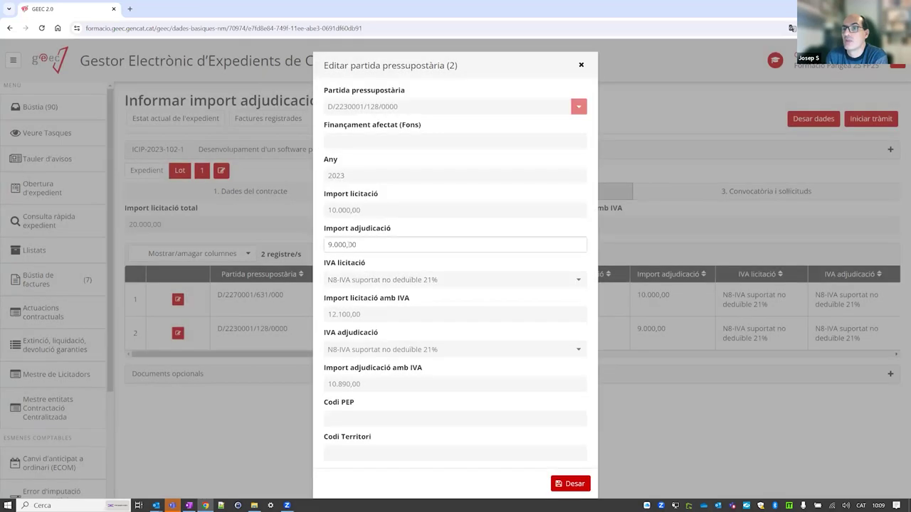
pyautogui.click(344, 245)
pyautogui.press('BackSpace')
pyautogui.press('BackSpace')
pyautogui.press('BackSpace')
pyautogui.press('BackSpace')
pyautogui.press('BackSpace')
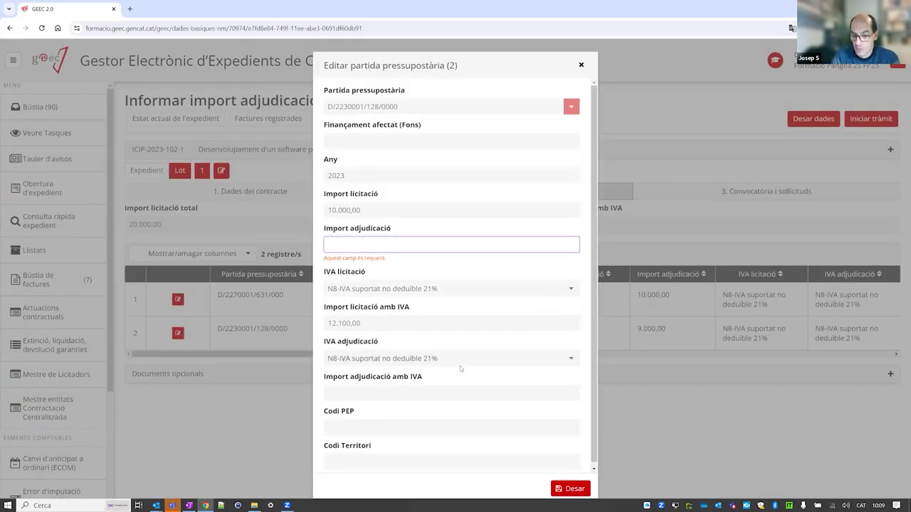
pyautogui.write('10.000')
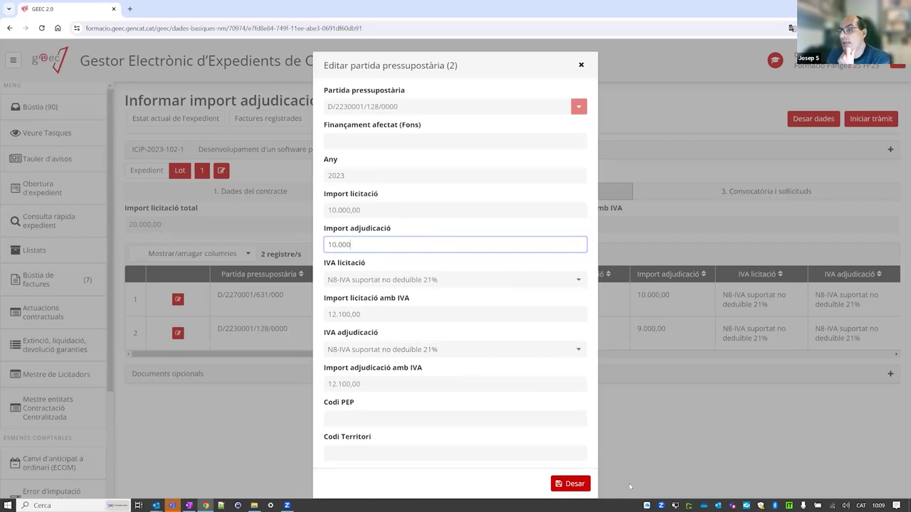
pyautogui.click(575, 484)
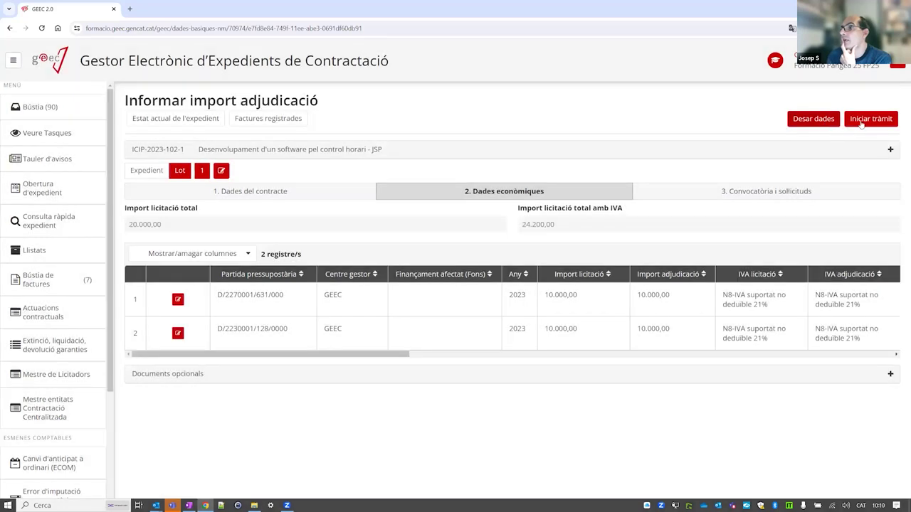
# Try starting the procedure, then expand the Dates del contracte section of the contract data.
pyautogui.click(861, 125)
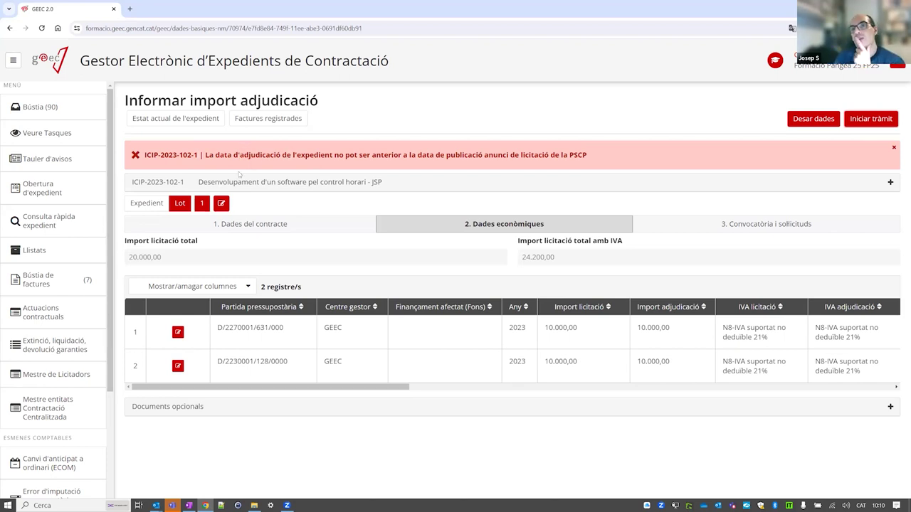
pyautogui.click(242, 224)
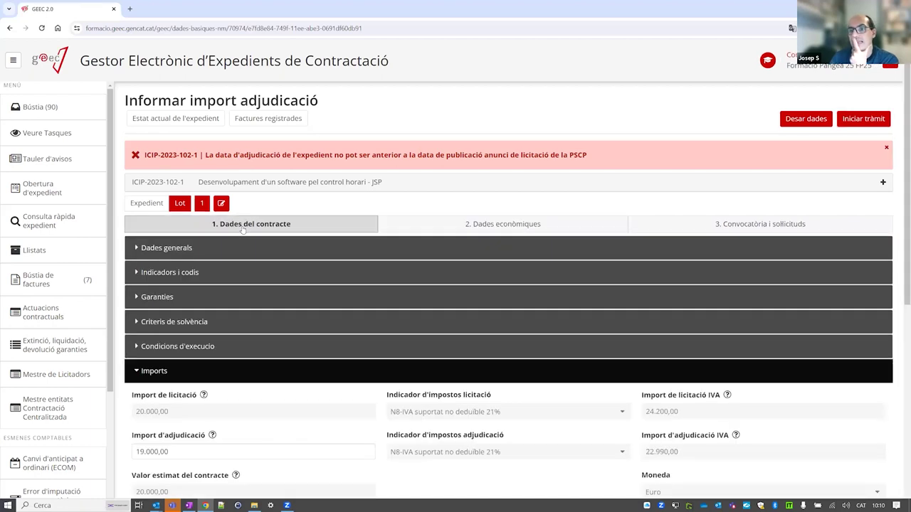
pyautogui.click(152, 371)
pyautogui.click(136, 420)
pyautogui.scroll(-3, 203, 375)
# Set Data adjudicació to 27/10/2023, save the data and retry Iniciar tràmit.
pyautogui.click(183, 327)
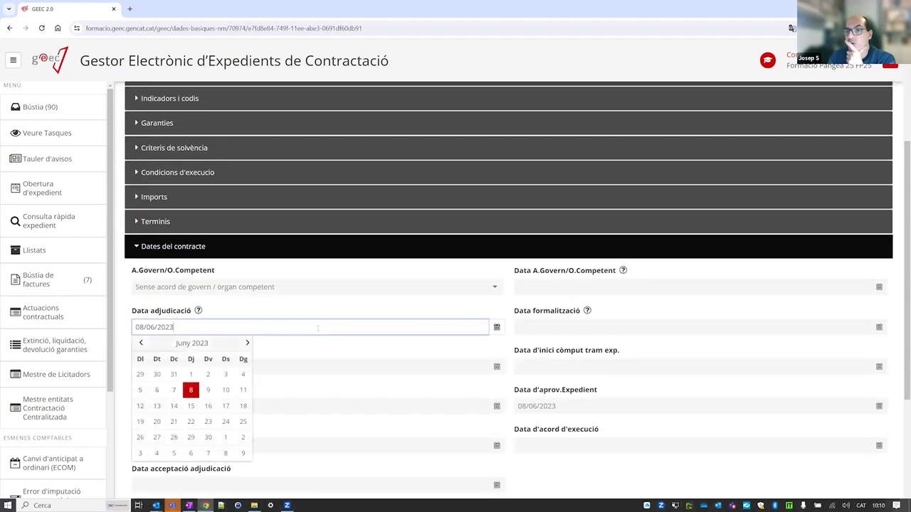
pyautogui.click(248, 343)
pyautogui.click(247, 343)
pyautogui.click(247, 343)
pyautogui.click(248, 343)
pyautogui.click(207, 437)
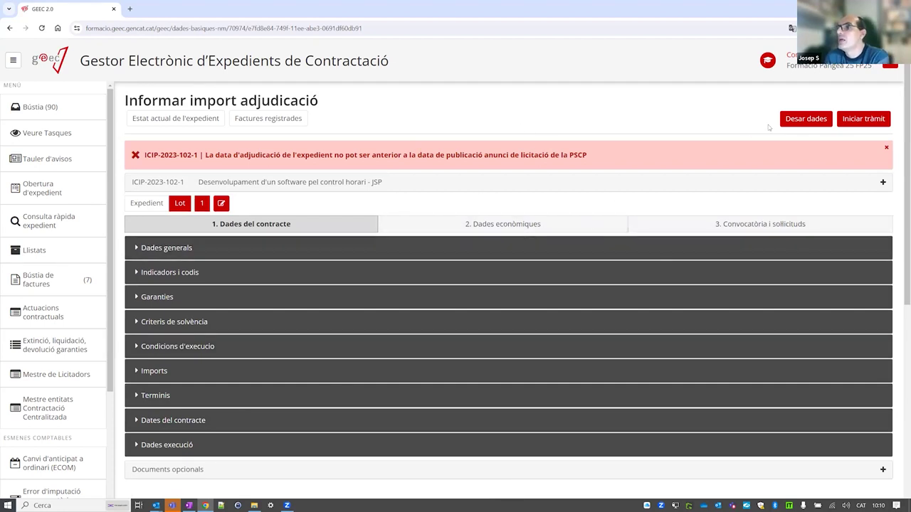
pyautogui.click(809, 119)
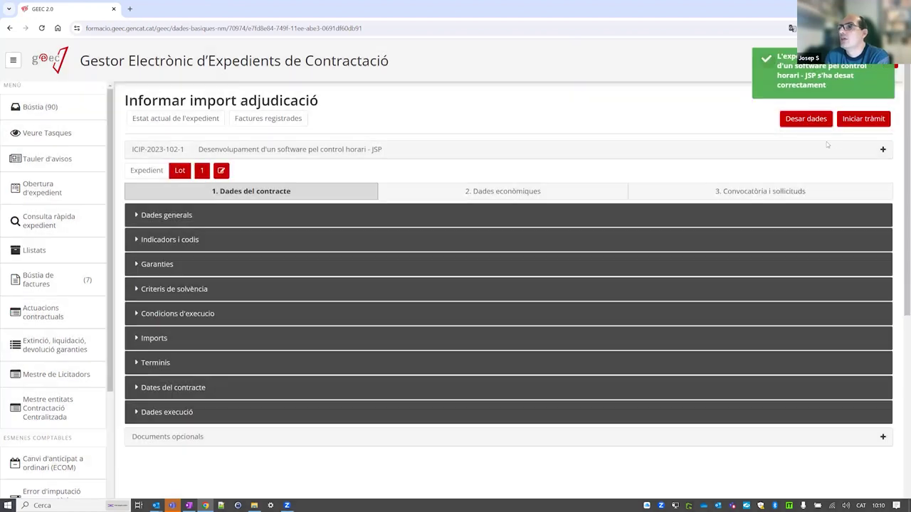
pyautogui.click(863, 119)
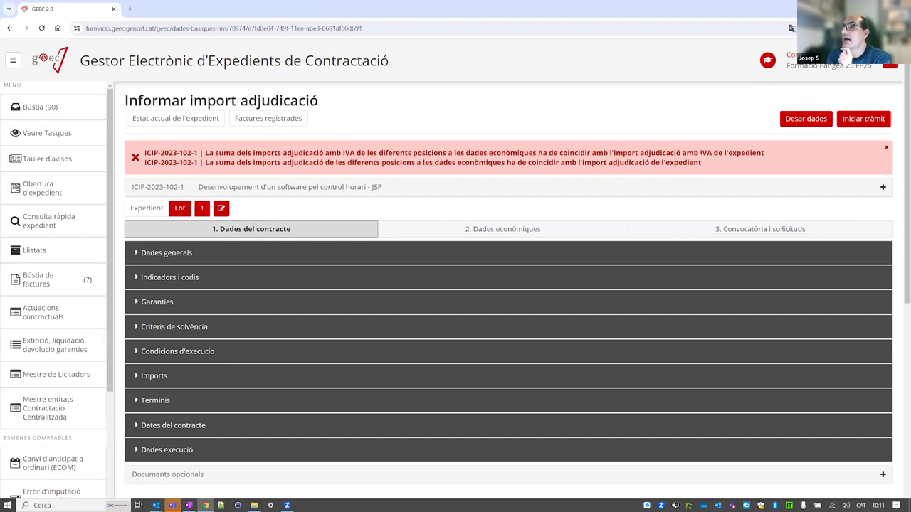
# Review the totals error and lot 1's 19.000 contract award amount in Imports.
pyautogui.moveTo(704, 152); pyautogui.dragTo(773, 163)
pyautogui.click(549, 228)
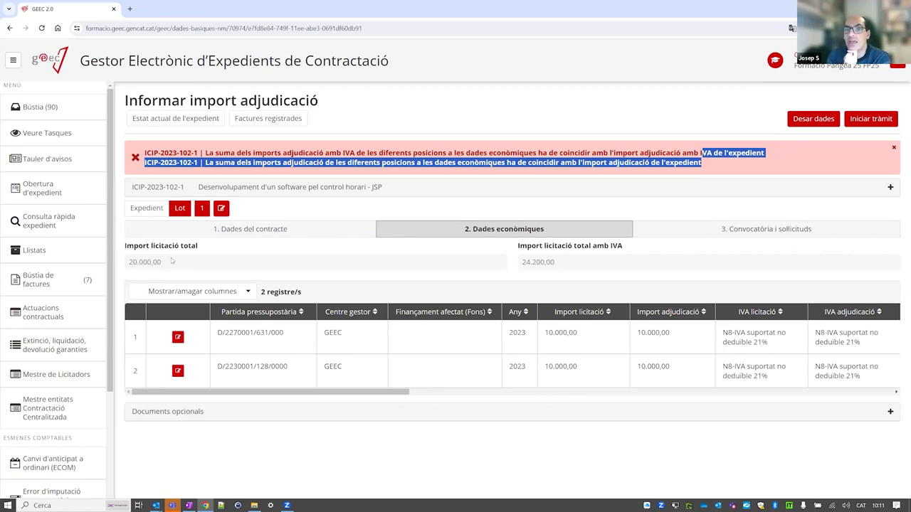
pyautogui.click(151, 211)
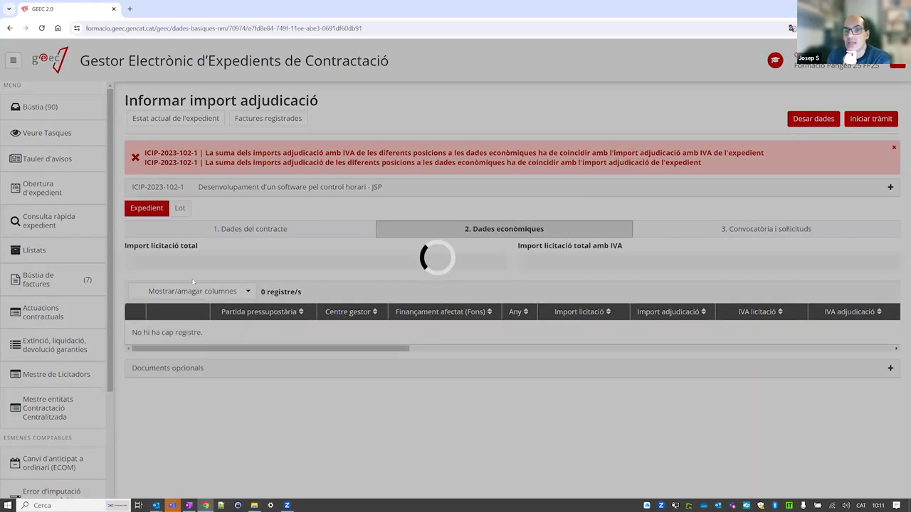
pyautogui.click(182, 207)
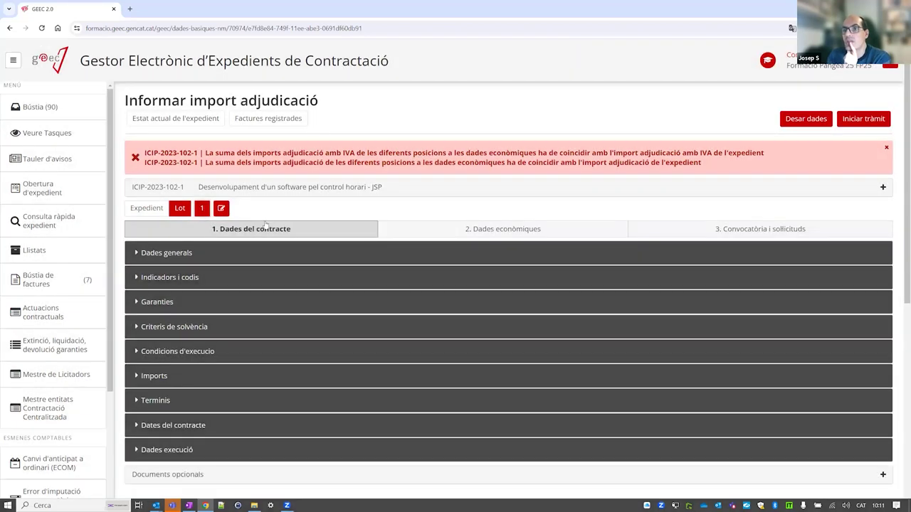
pyautogui.click(156, 376)
pyautogui.scroll(-1, 226, 400)
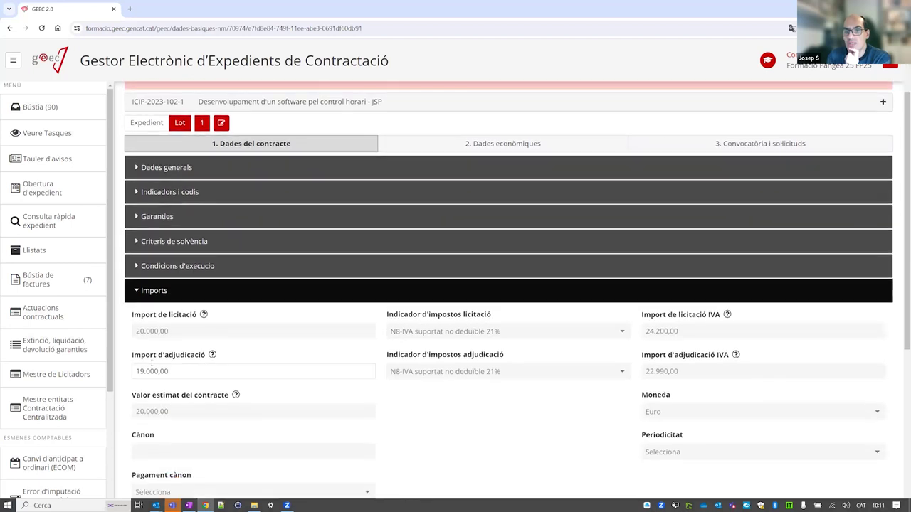
pyautogui.click(165, 361)
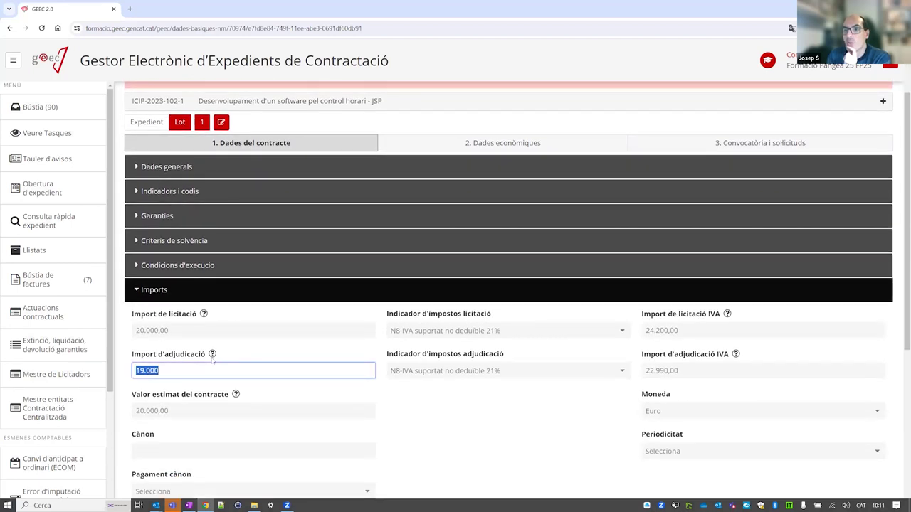
pyautogui.click(503, 142)
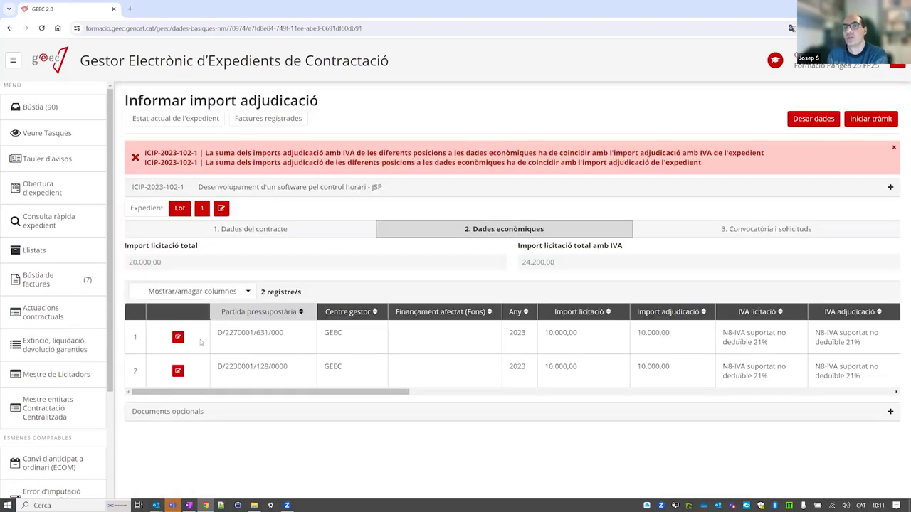
# Change budget line 2's award amount back to 9.000 and save it.
pyautogui.click(178, 370)
pyautogui.click(355, 244)
pyautogui.hotkey('ctrl', 'a')
pyautogui.write('9.000')
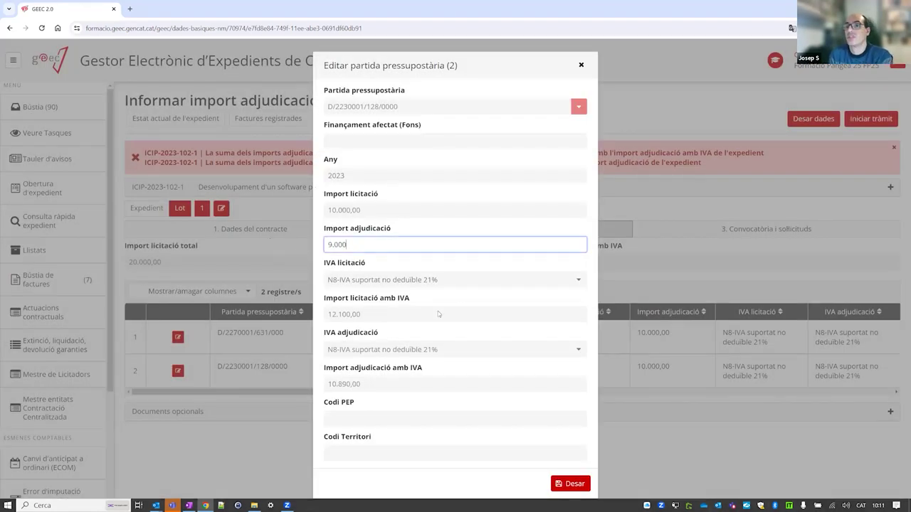
pyautogui.click(575, 484)
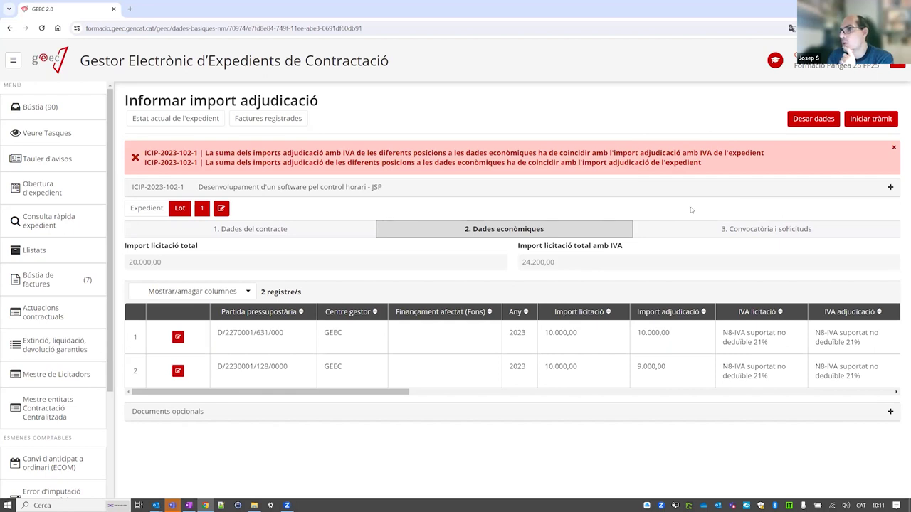
# Recheck the contract's award amounts, then reopen and resave budget line 2.
pyautogui.click(228, 229)
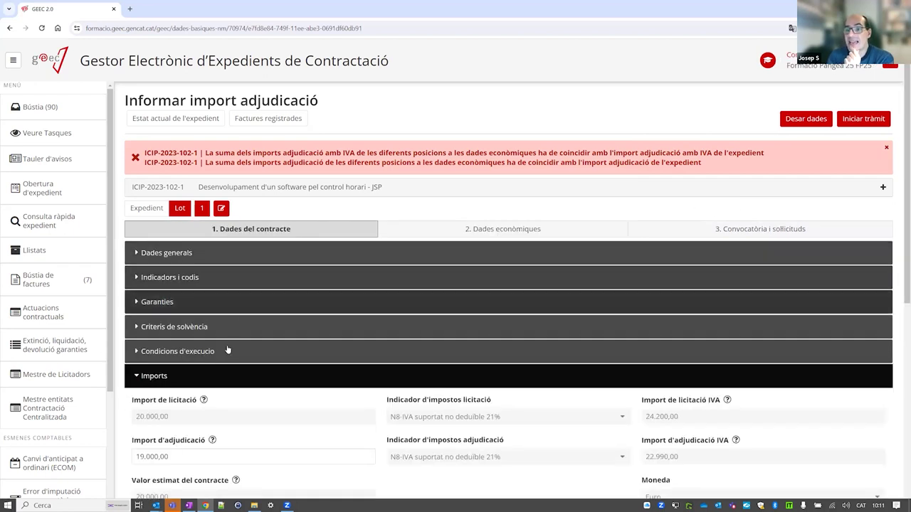
pyautogui.scroll(-1, 261, 343)
pyautogui.scroll(1, 495, 404)
pyautogui.scroll(-2, 427, 398)
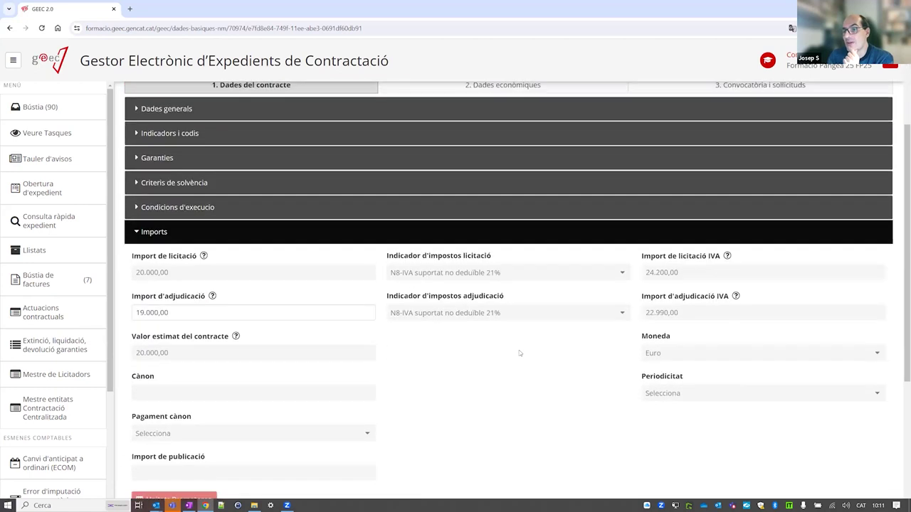
pyautogui.scroll(1, 404, 394)
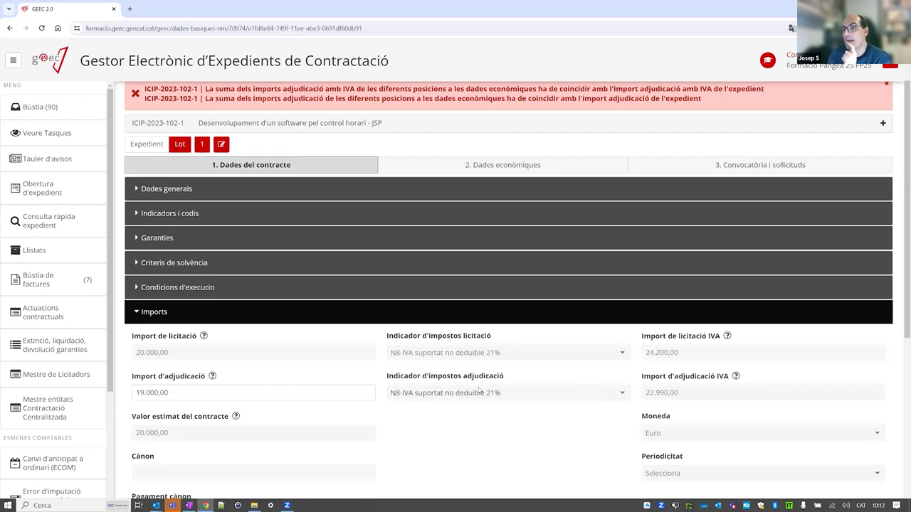
pyautogui.click(463, 165)
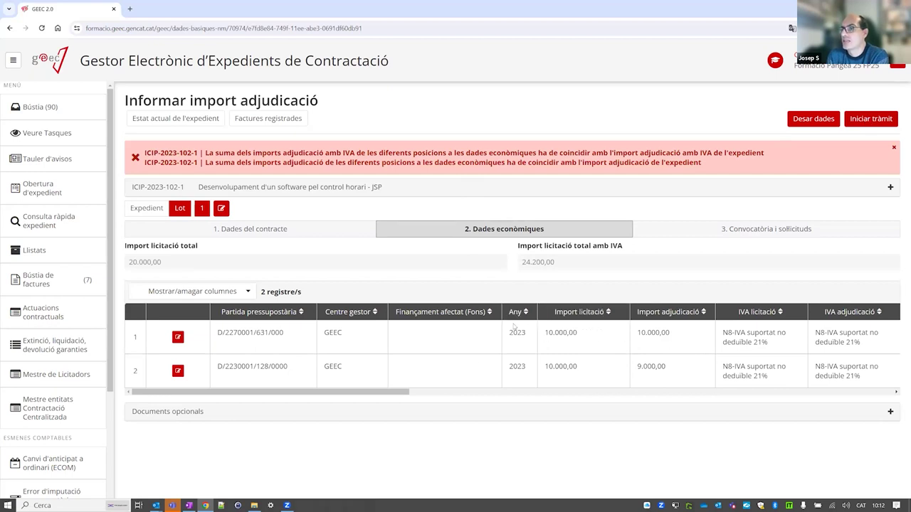
pyautogui.click(177, 370)
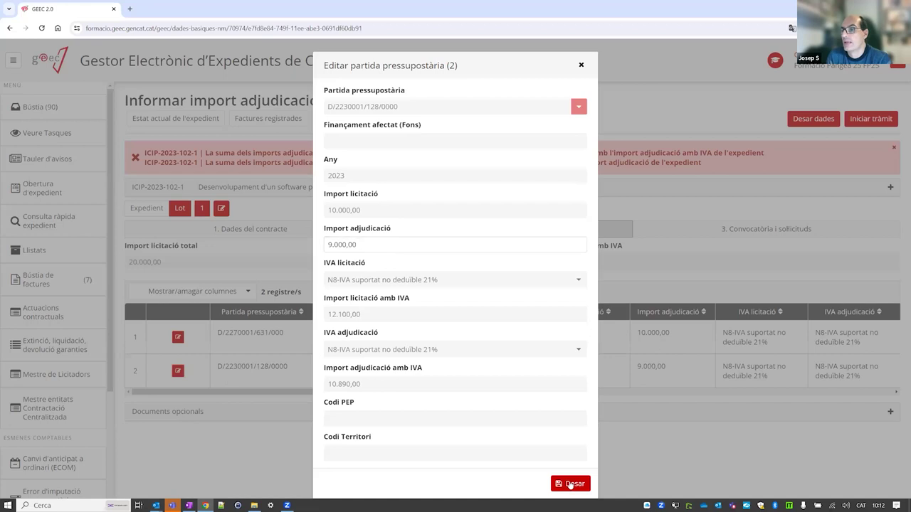
pyautogui.click(570, 484)
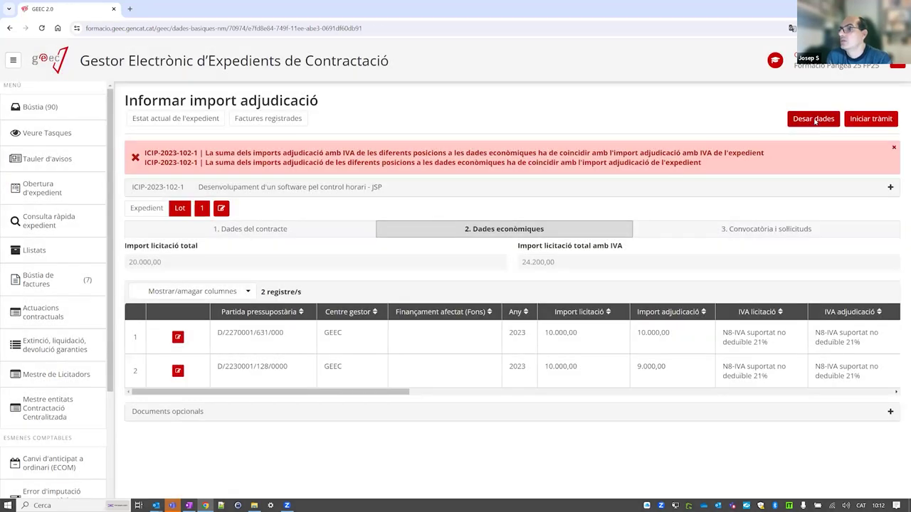
# Save the data, complete ICIP-2023-102-1's award-amount task and open ICIP-2023-102-2's award-amount task.
pyautogui.click(816, 120)
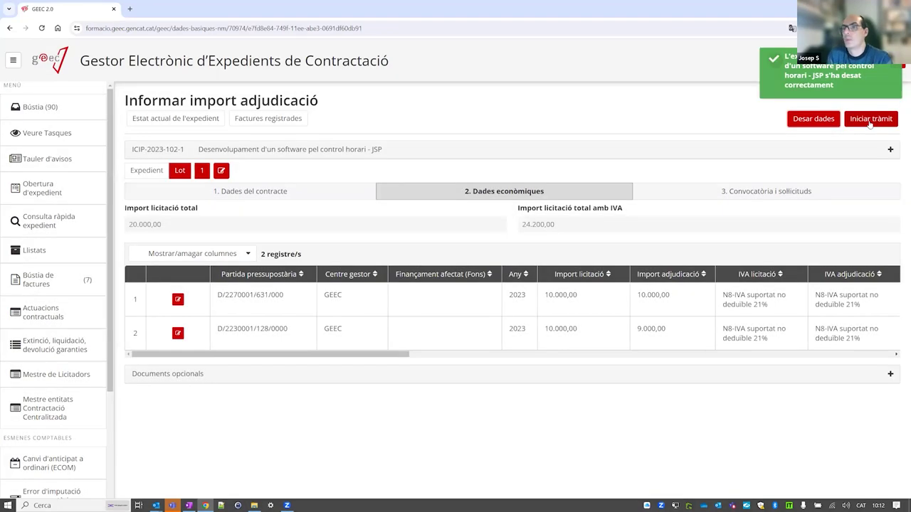
pyautogui.click(869, 119)
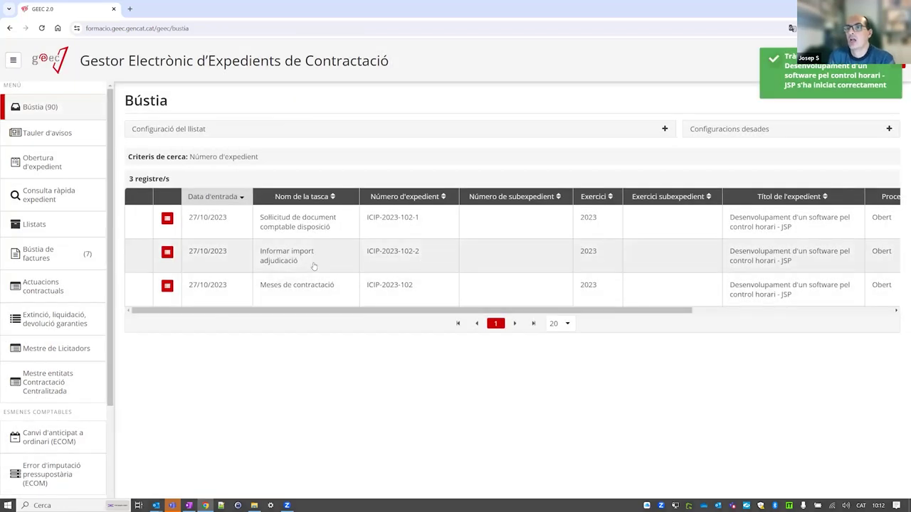
pyautogui.click(313, 262)
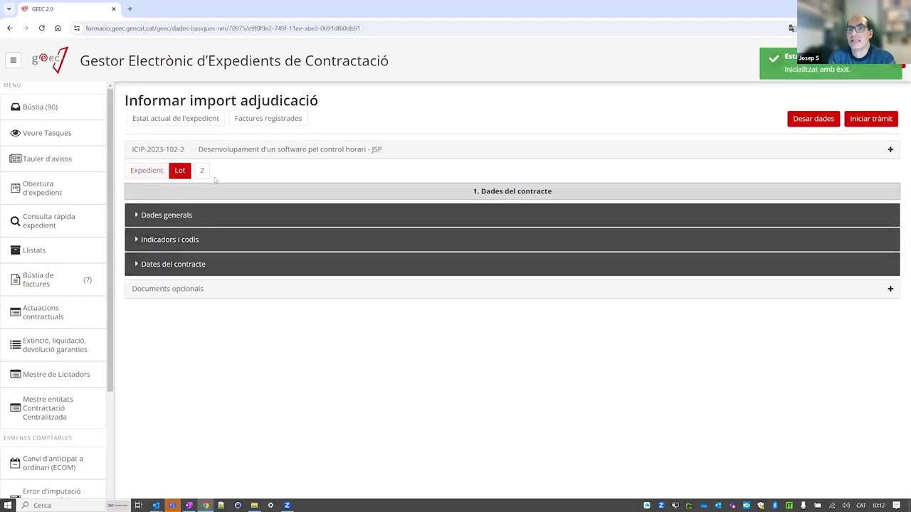
# For lot 2, set Data adjudicació to 27/10/2023 and save the data.
pyautogui.click(200, 173)
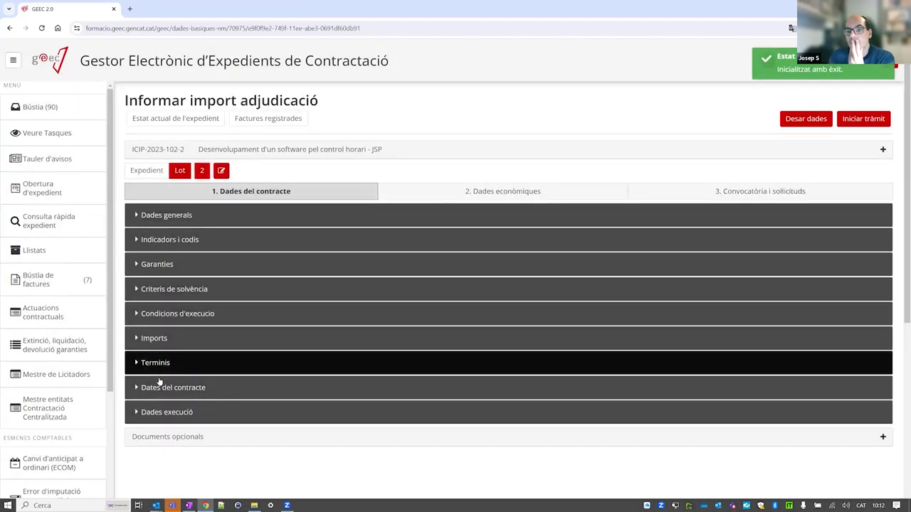
pyautogui.click(171, 387)
pyautogui.scroll(-4, 195, 372)
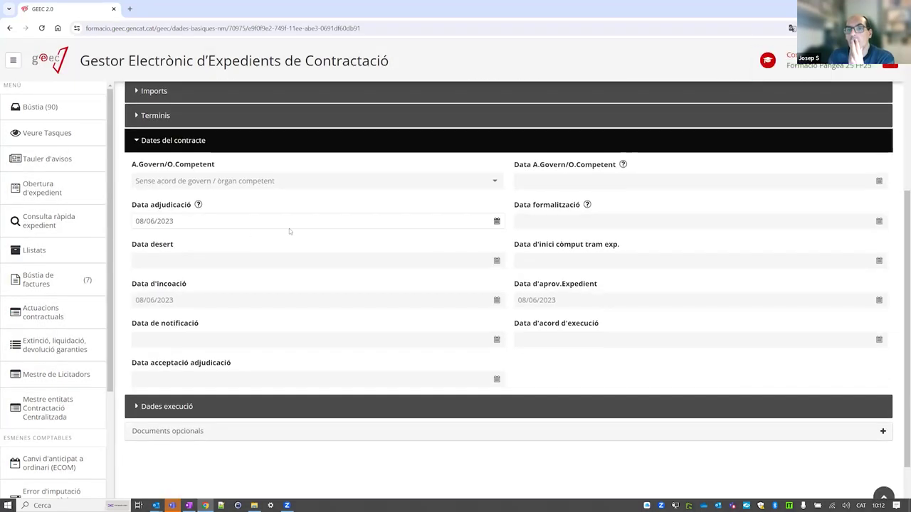
pyautogui.click(228, 221)
pyautogui.click(247, 237)
pyautogui.click(246, 237)
pyautogui.click(247, 237)
pyautogui.click(247, 237)
pyautogui.click(208, 332)
pyautogui.scroll(4, 299, 285)
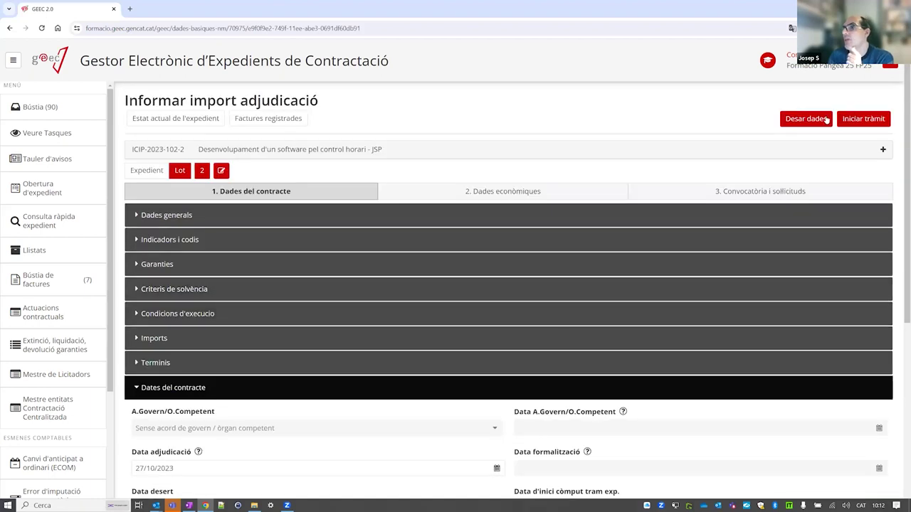
pyautogui.click(829, 118)
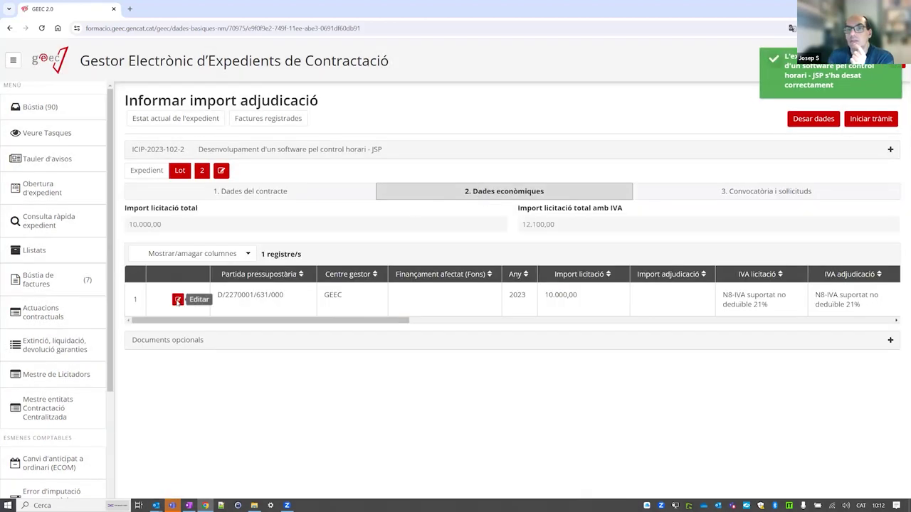
# Enter 9.000 as the lot's budget line award amount and save it.
pyautogui.click(177, 300)
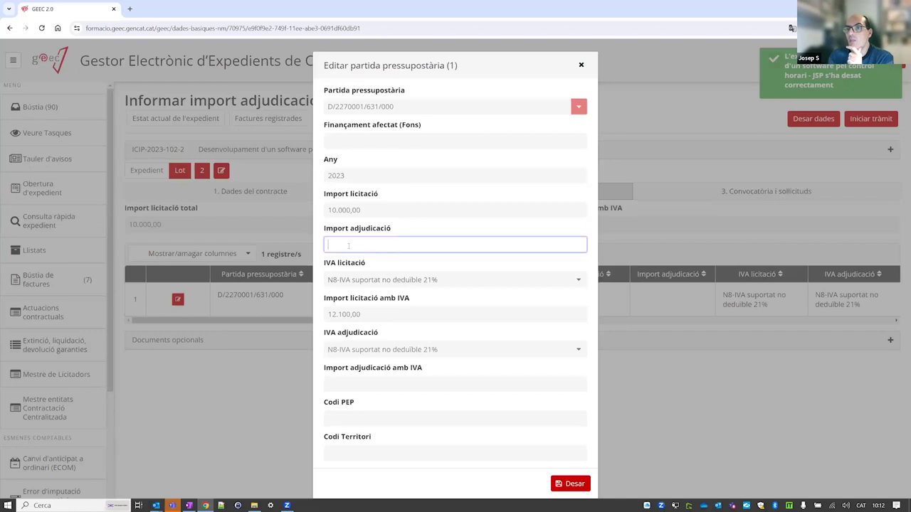
pyautogui.click(348, 245)
pyautogui.write('9.000')
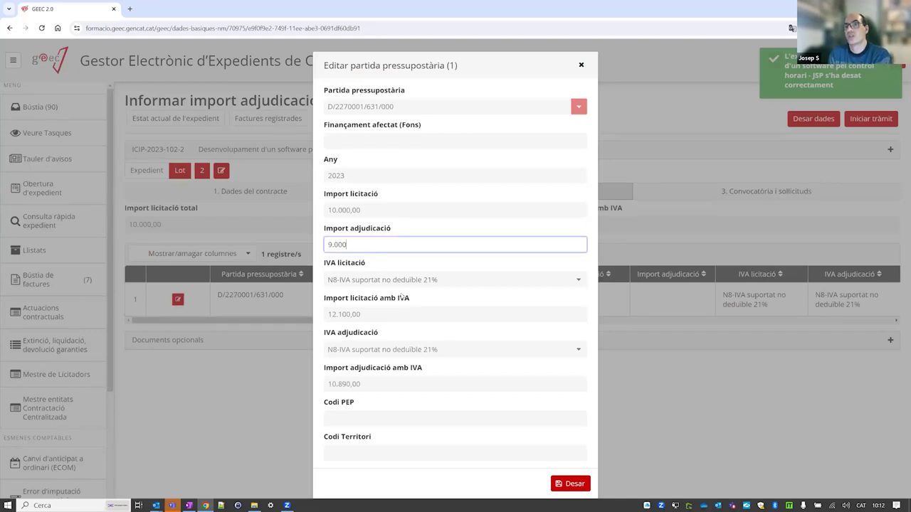
pyautogui.click(570, 483)
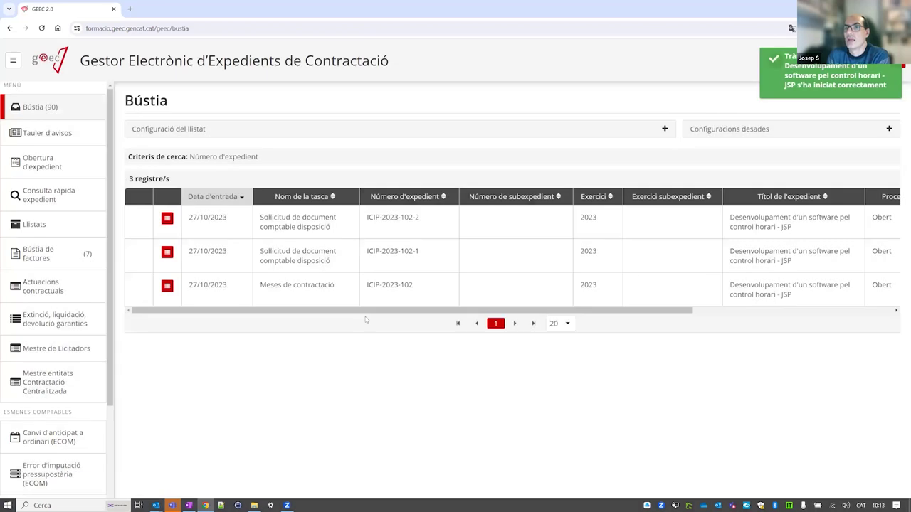
# Open ICIP-2023-102-1's 'Sol·licitud de document comptable disposició' row from the Bústia inbox.
pyautogui.click(324, 260)
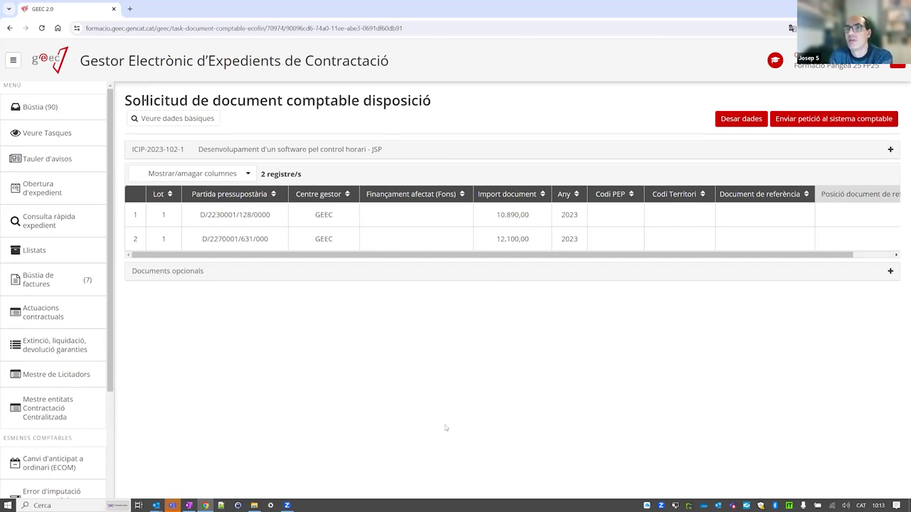
# Send ICIP-2023-102-1's DR request with Enviar petició al sistema comptable until it shows Completat.
pyautogui.click(822, 122)
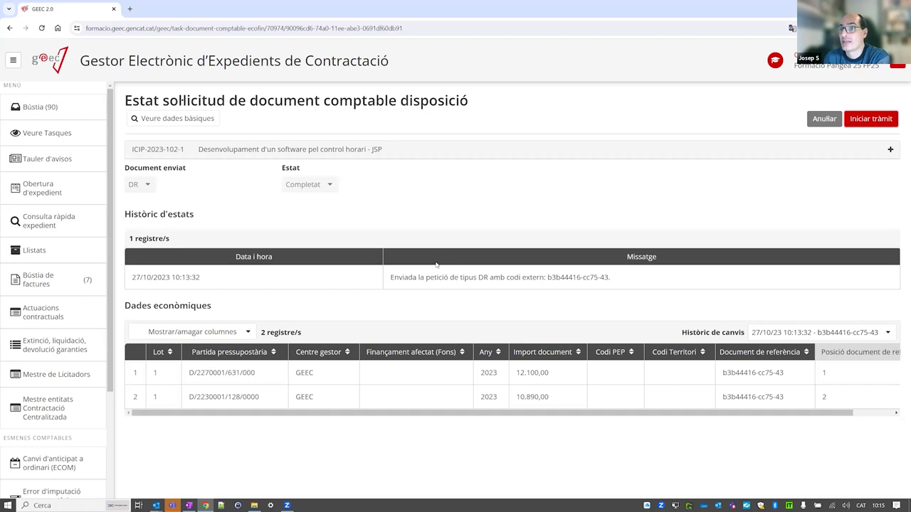
# Launch ICIP-2023-102-1's disposition task, then send ICIP-2023-102-2's DR request to the accounting system.
pyautogui.click(876, 123)
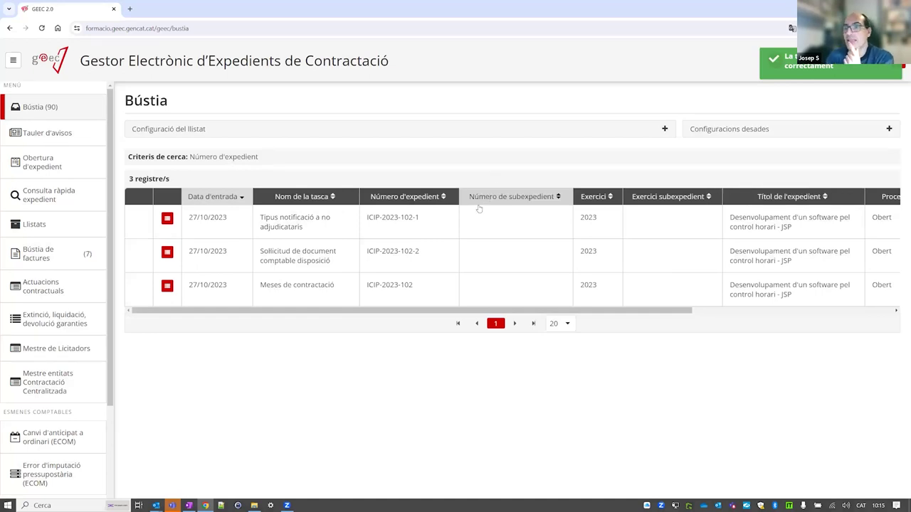
pyautogui.click(330, 263)
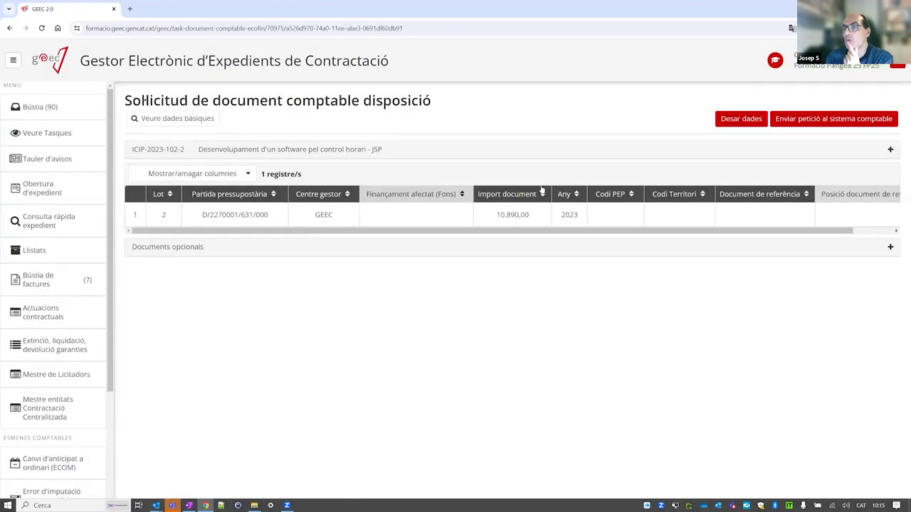
pyautogui.click(823, 123)
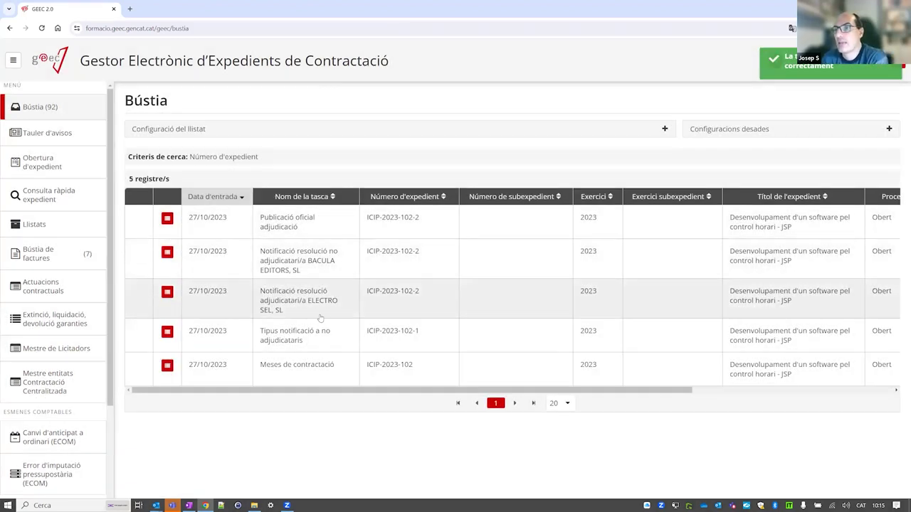
# Sort the inbox ascending by Número d'expedient and open ICIP-2023-102-1's 'Tipus notificació a no adjudicataris' task.
pyautogui.click(420, 198)
pyautogui.click(407, 200)
pyautogui.click(408, 198)
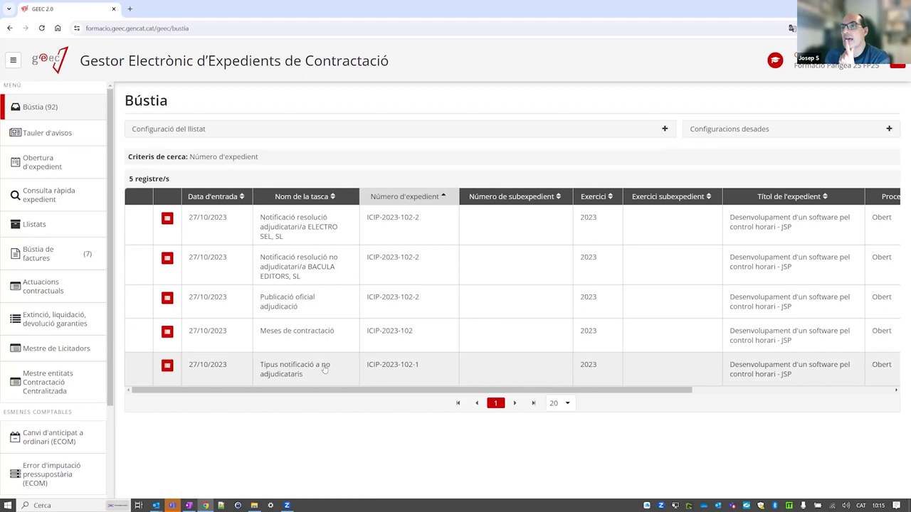
pyautogui.click(325, 368)
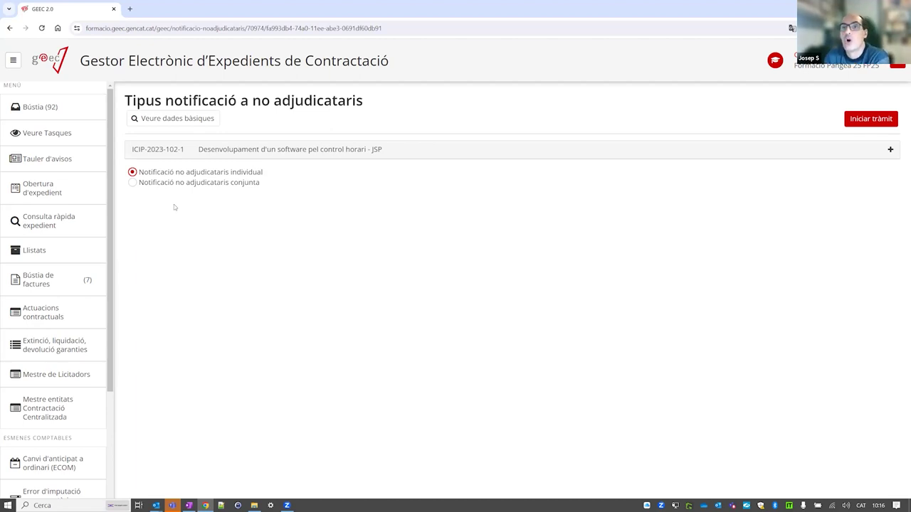
# Choose 'Notificació no adjudicataris conjunta', launch the procedure and confirm with D'acord.
pyautogui.click(133, 183)
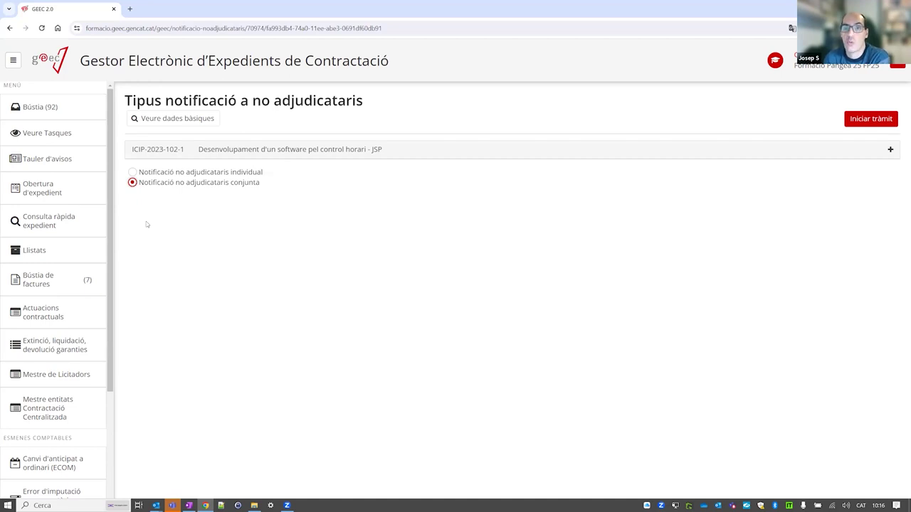
pyautogui.click(133, 172)
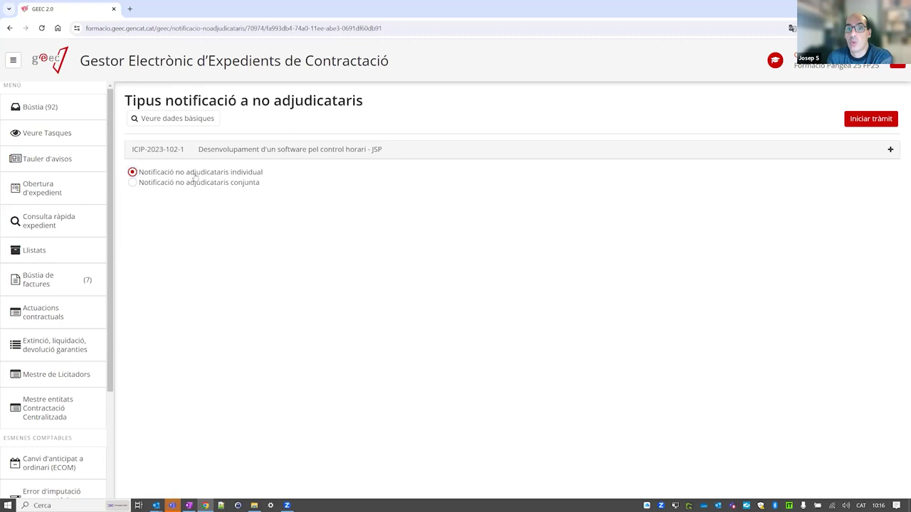
pyautogui.click(132, 183)
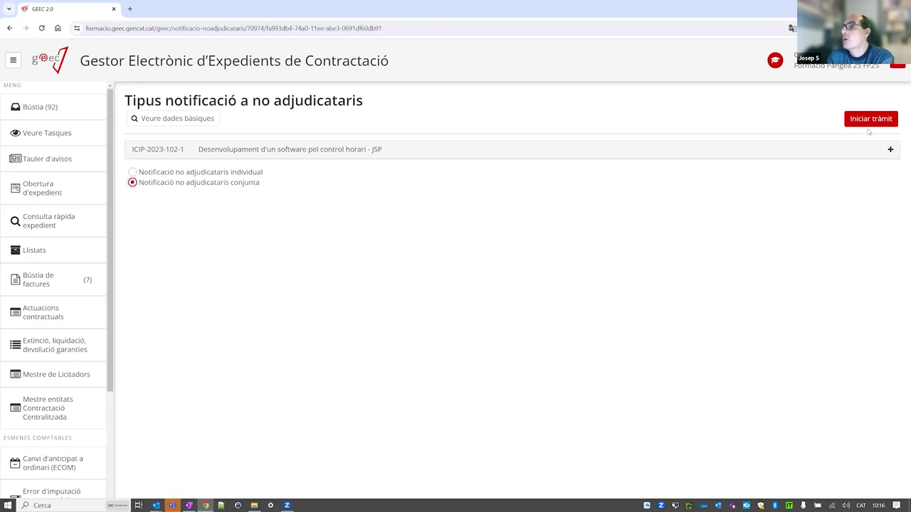
pyautogui.click(867, 124)
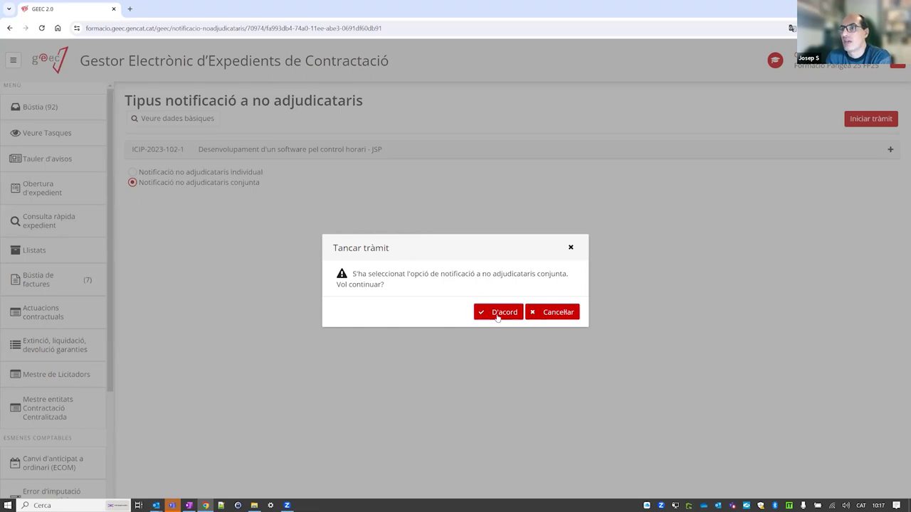
pyautogui.click(497, 312)
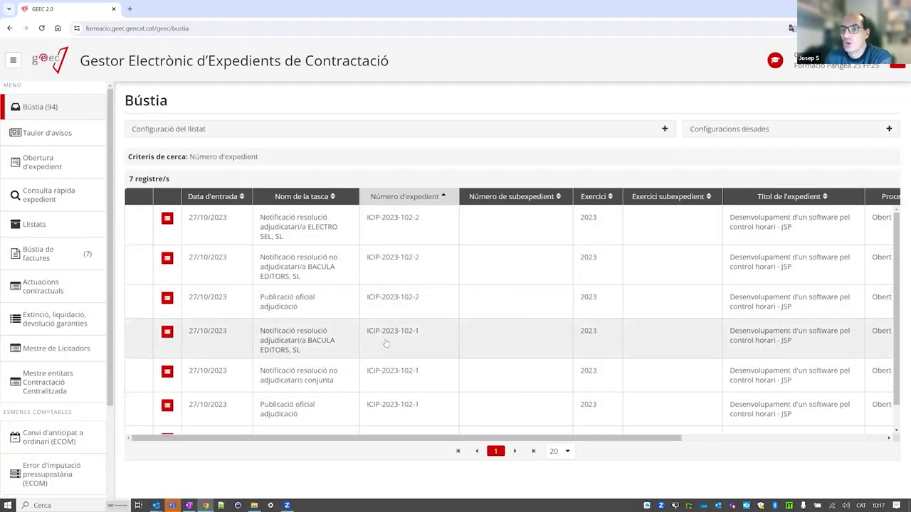
# Open ICIP-2023-102-1's 'Notificació resolució no adjudicataris conjunta' task and generate its document template.
pyautogui.scroll(-1, 385, 343)
pyautogui.scroll(1, 367, 342)
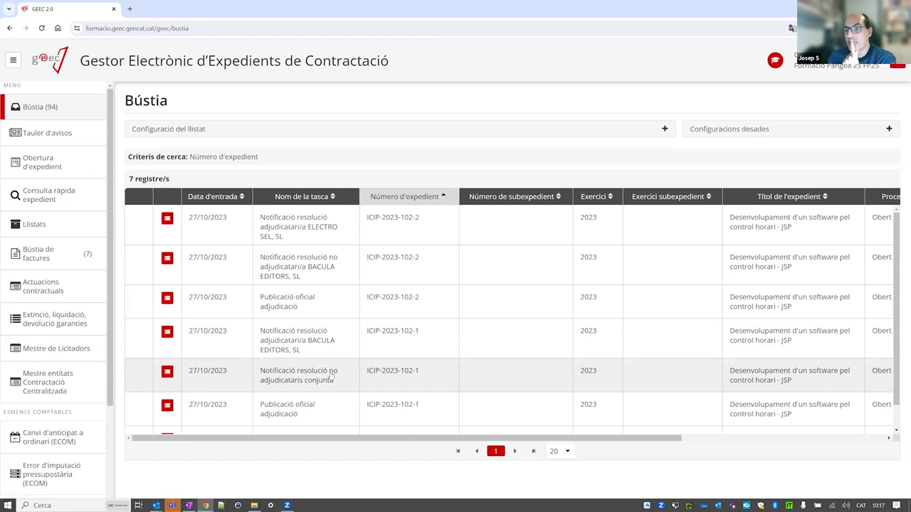
pyautogui.click(332, 379)
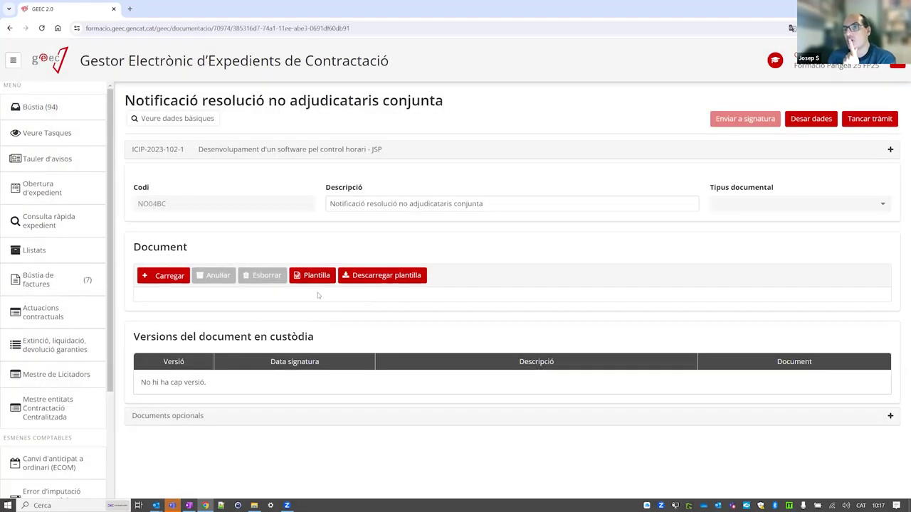
pyautogui.click(315, 279)
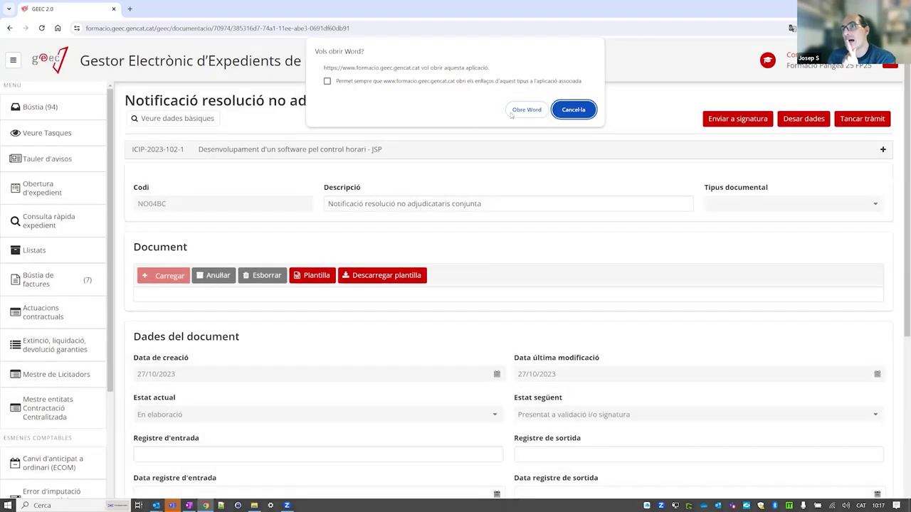
# Open the generated non-awardee notification in Word, review its two pages, and close the document.
pyautogui.click(530, 109)
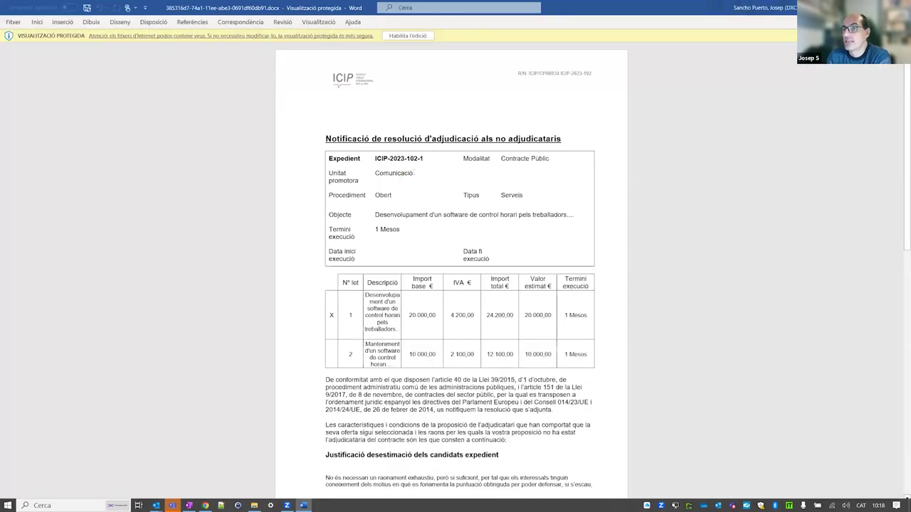
pyautogui.scroll(-3, 315, 289)
pyautogui.scroll(-1, 405, 307)
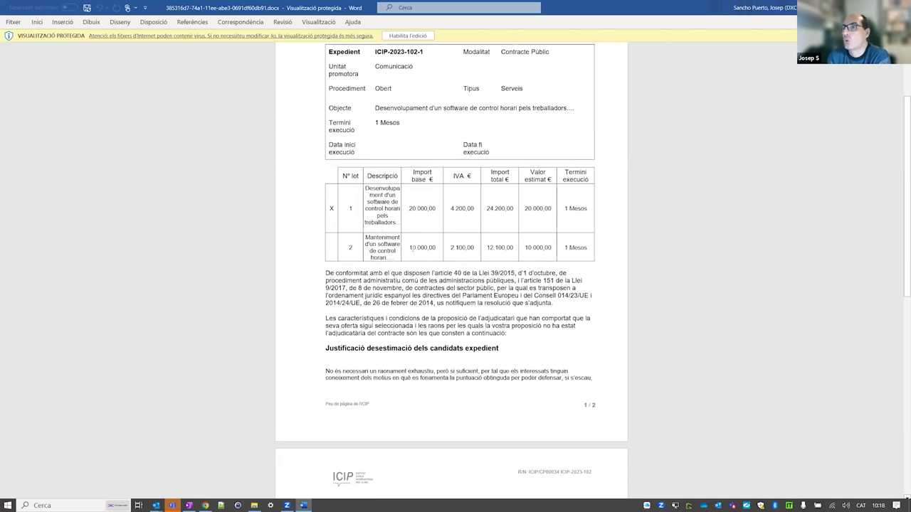
pyautogui.scroll(-3, 459, 208)
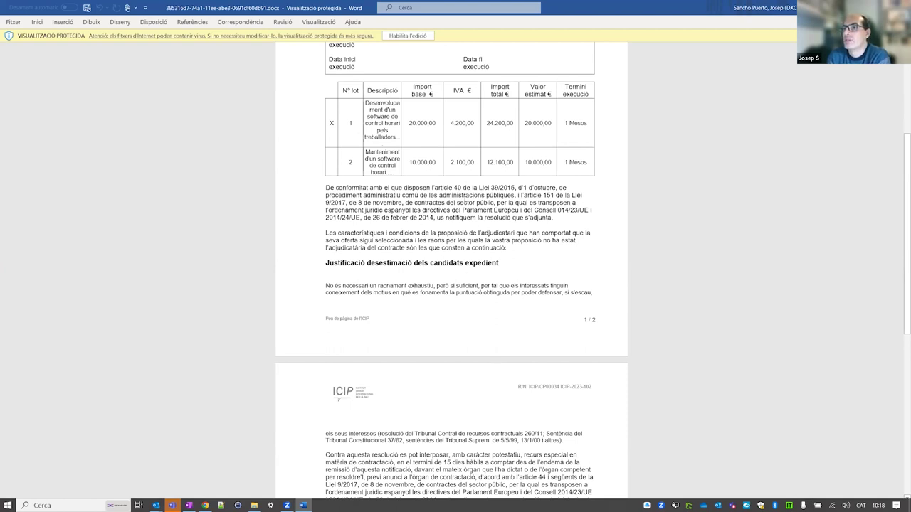
pyautogui.scroll(-2, 412, 242)
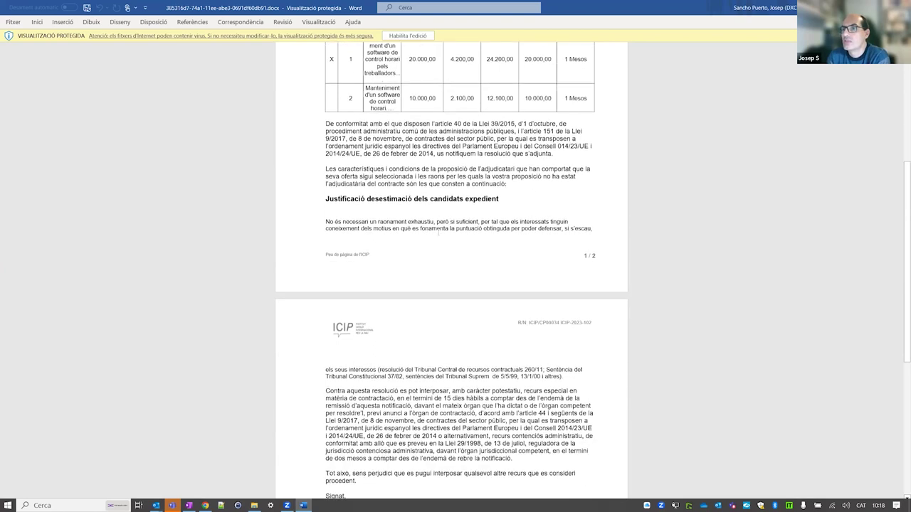
pyautogui.scroll(-3, 447, 314)
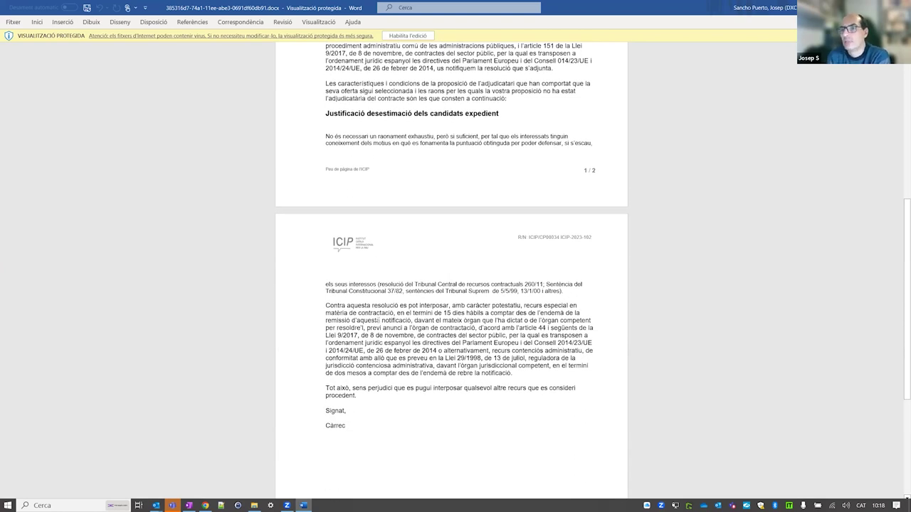
pyautogui.scroll(-3, 391, 299)
pyautogui.scroll(15, 381, 249)
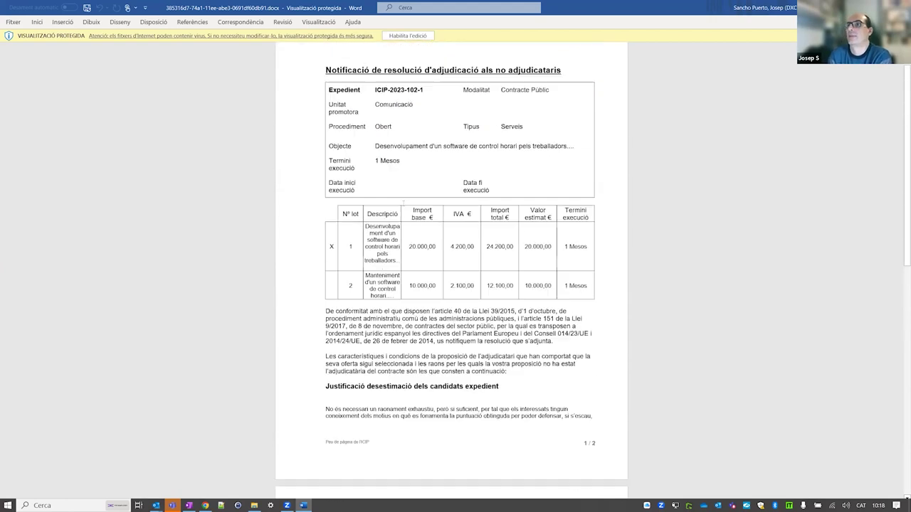
pyautogui.hotkey('ctrl', 'w')
pyautogui.hotkey('ctrl', 'w')
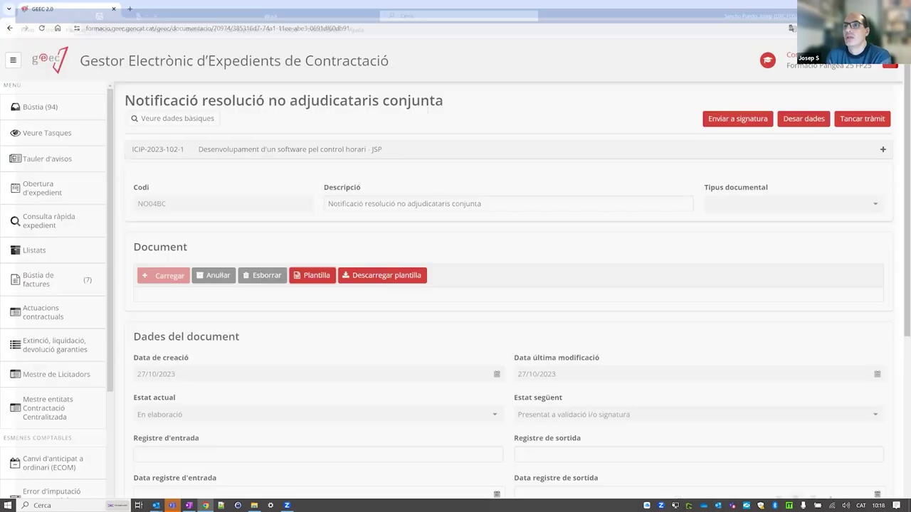
# Delete the task's current document, upload ProvaDocumentSignat.pdf in its place, and close the task.
pyautogui.click(262, 276)
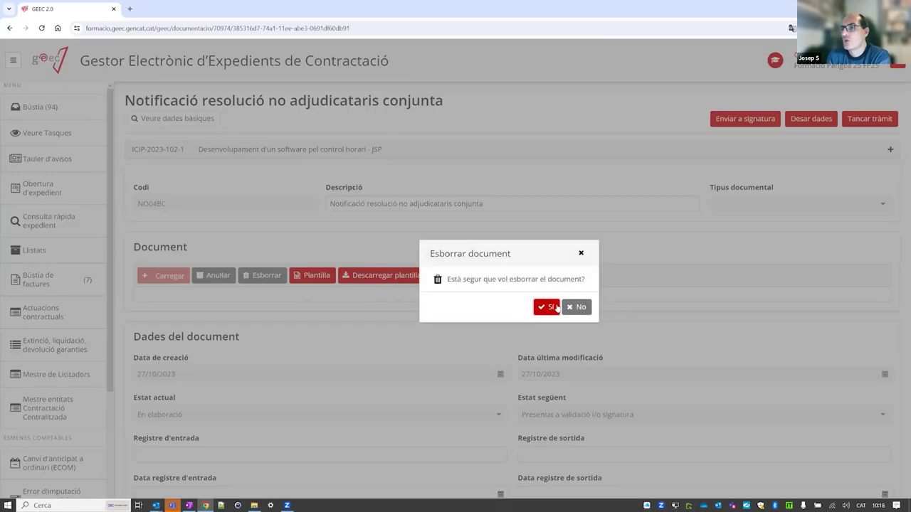
pyautogui.click(546, 307)
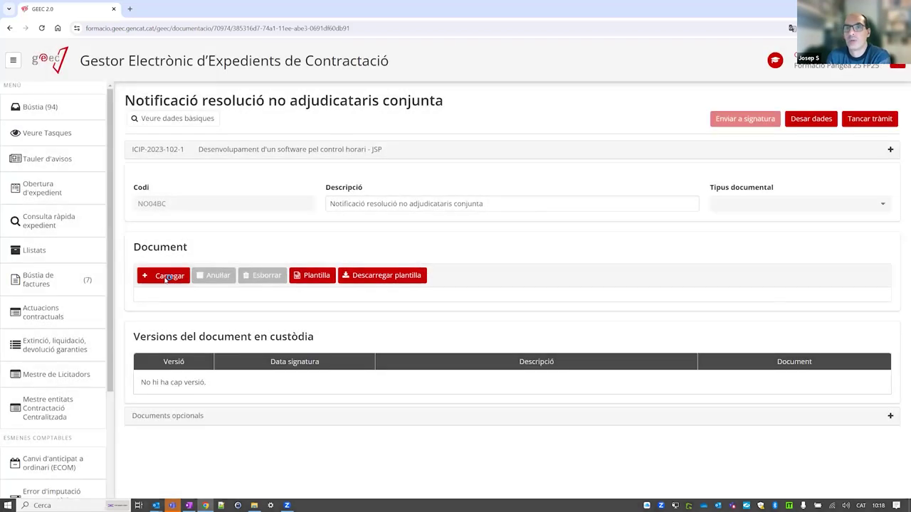
pyautogui.click(170, 275)
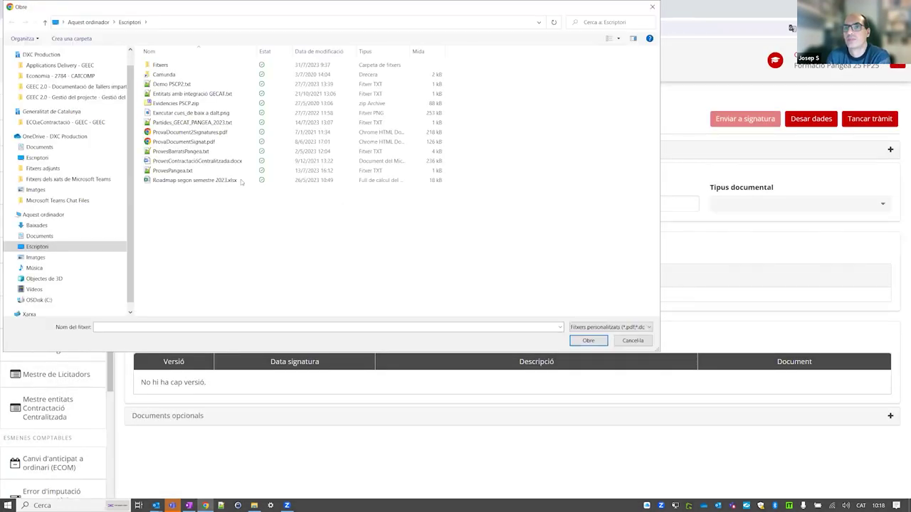
pyautogui.click(195, 143)
pyautogui.doubleClick(194, 142)
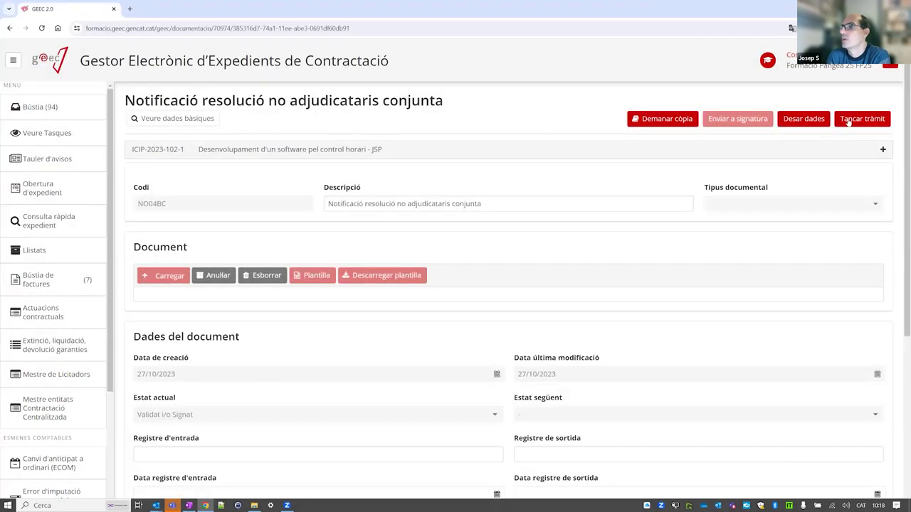
pyautogui.click(848, 120)
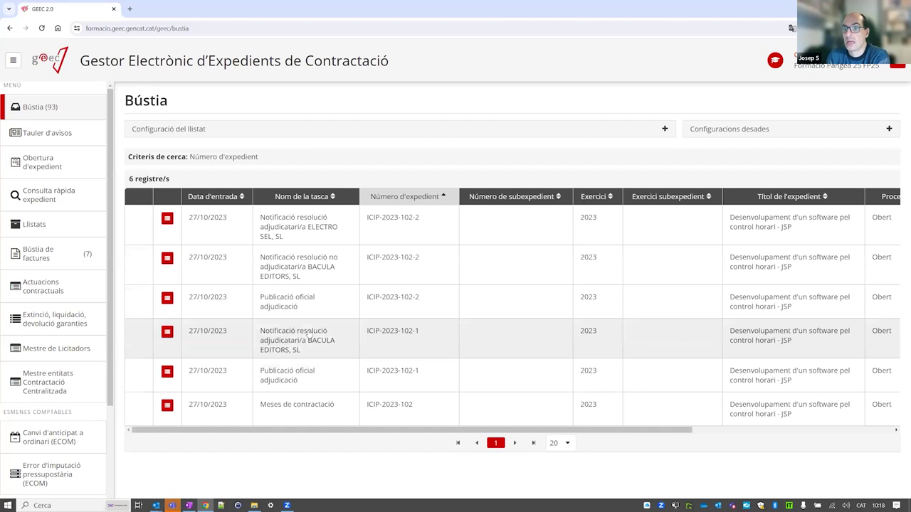
# Upload ProvaDocumentSignat.pdf to BACULA EDITORS' ICIP-2023-102-1 award notification and close the task.
pyautogui.click(305, 335)
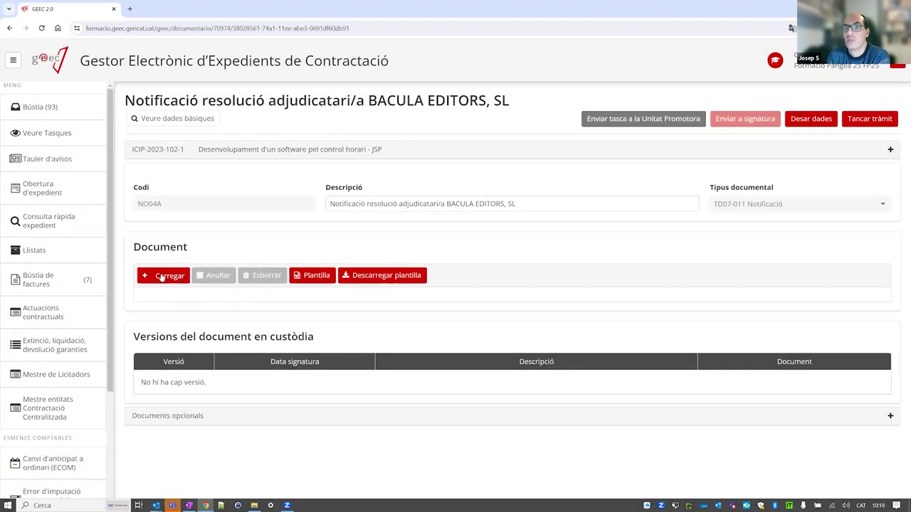
pyautogui.click(161, 277)
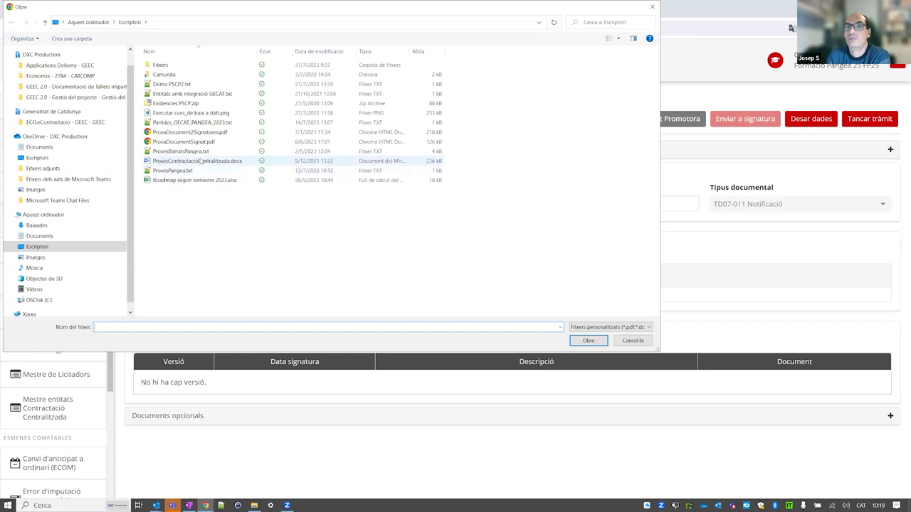
pyautogui.doubleClick(188, 151)
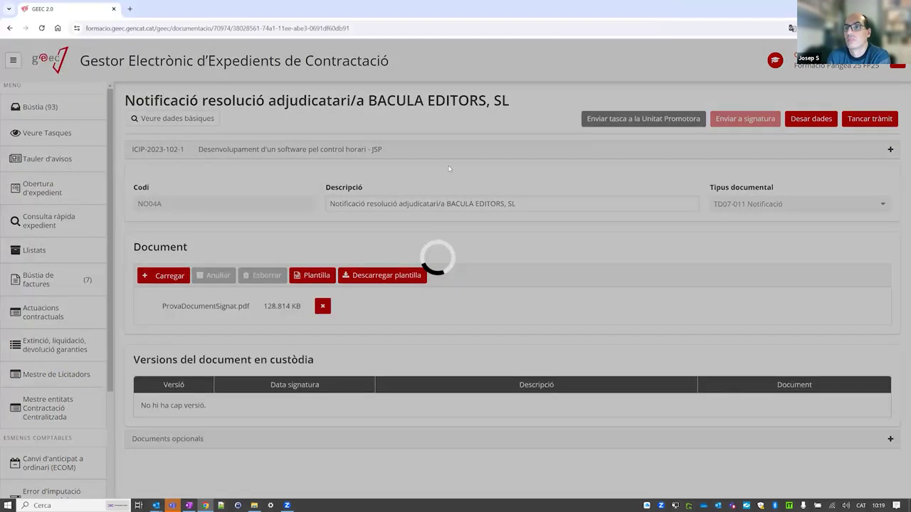
pyautogui.click(874, 120)
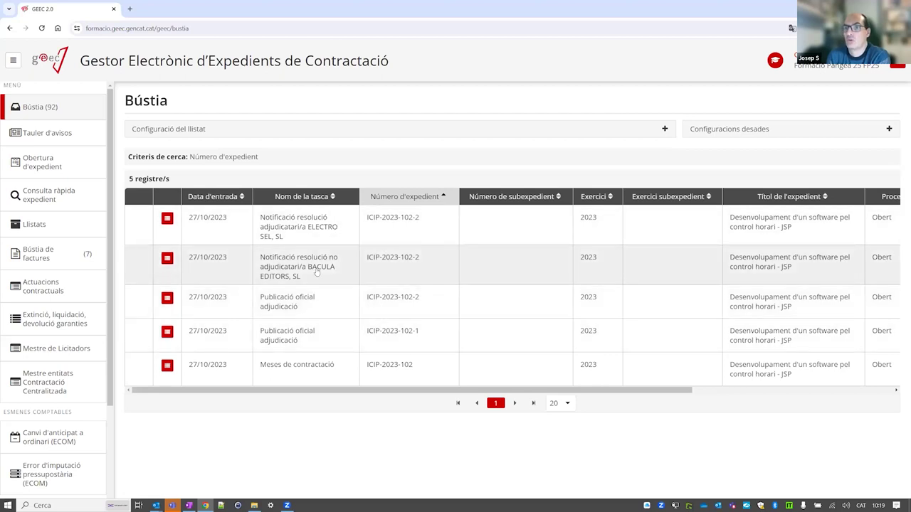
# Upload ProvaDocumentSignat.pdf to BACULA EDITORS' non-award notification, then generate ELECTRO SEL's award notification template.
pyautogui.click(392, 270)
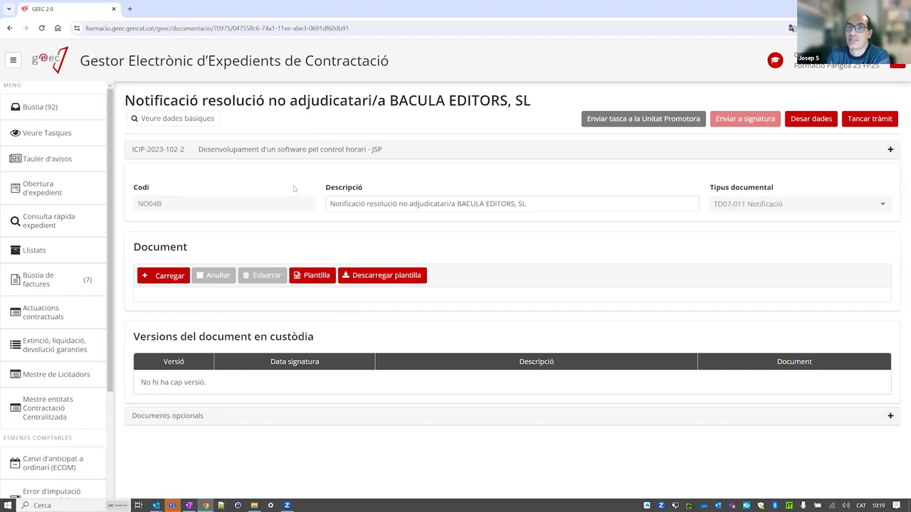
pyautogui.click(174, 277)
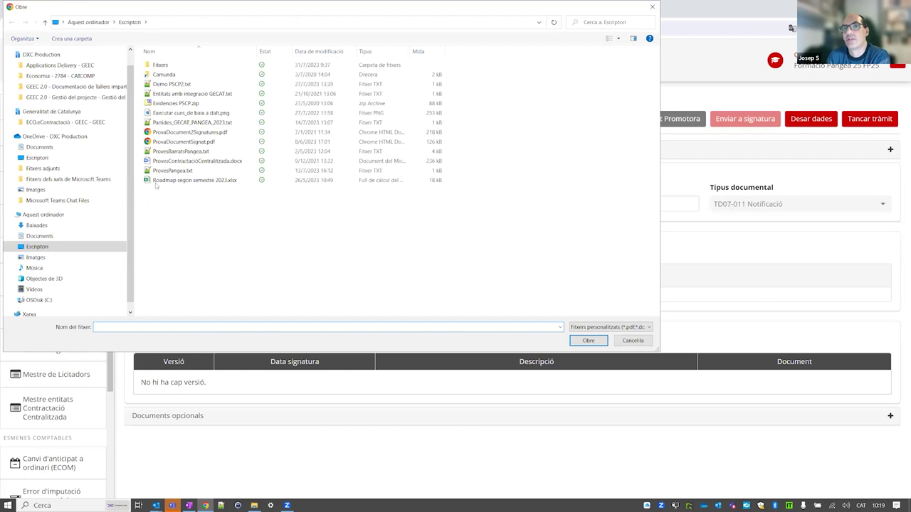
pyautogui.click(214, 141)
pyautogui.press('Return')
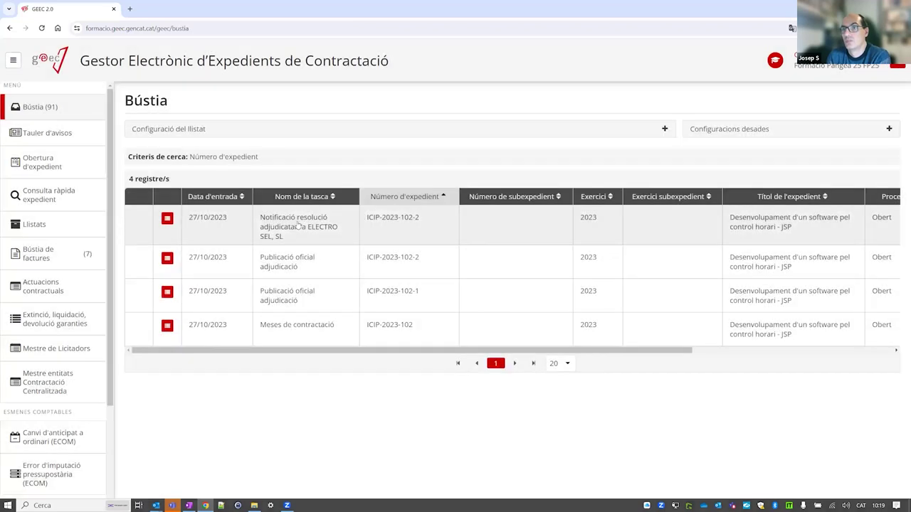
pyautogui.click(298, 225)
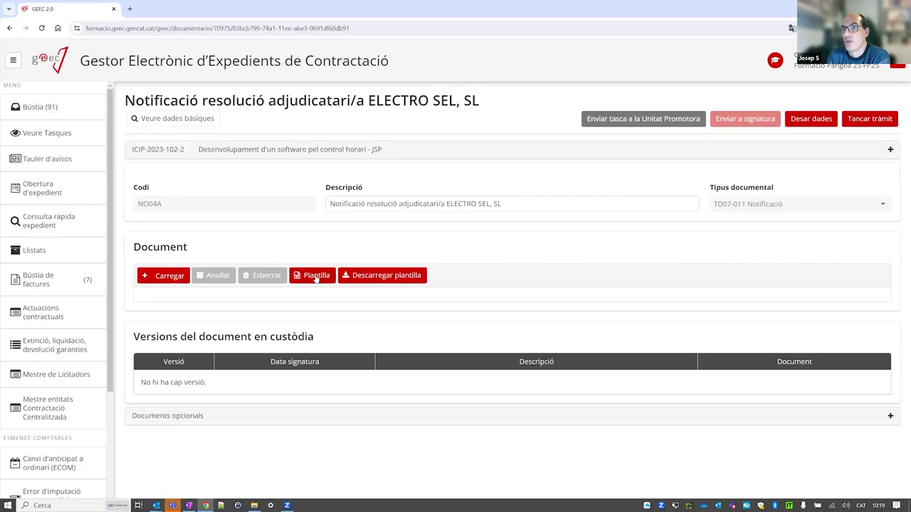
pyautogui.click(315, 276)
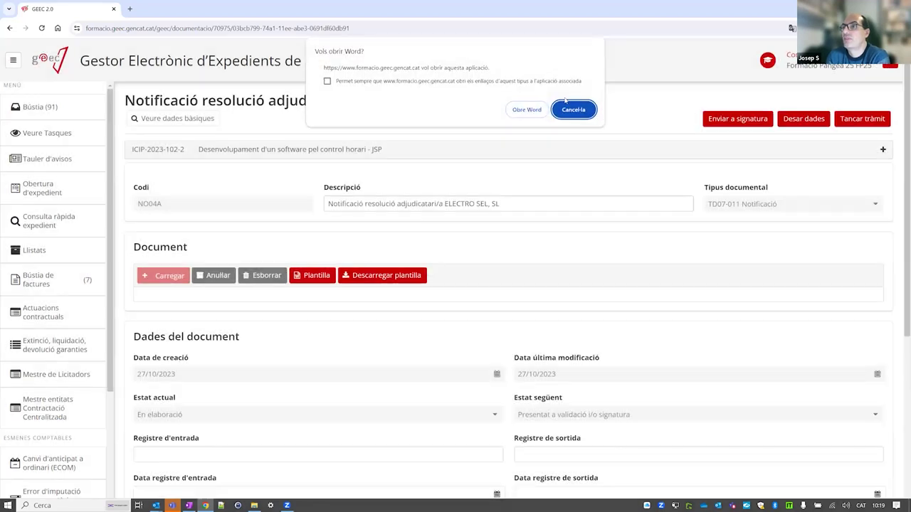
# Open ELECTRO SEL's ICIP-2023-102-2 award notification template in Word and scroll through both pages.
pyautogui.click(527, 111)
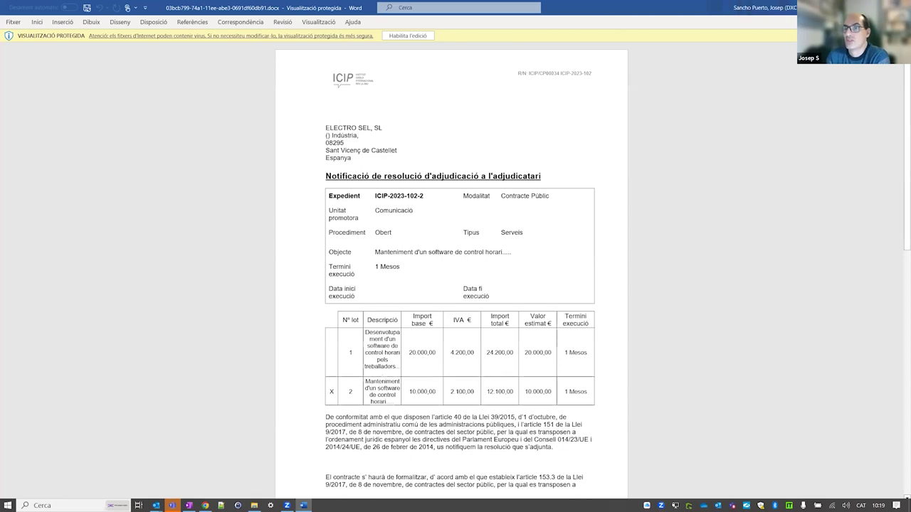
pyautogui.scroll(-3, 591, 100)
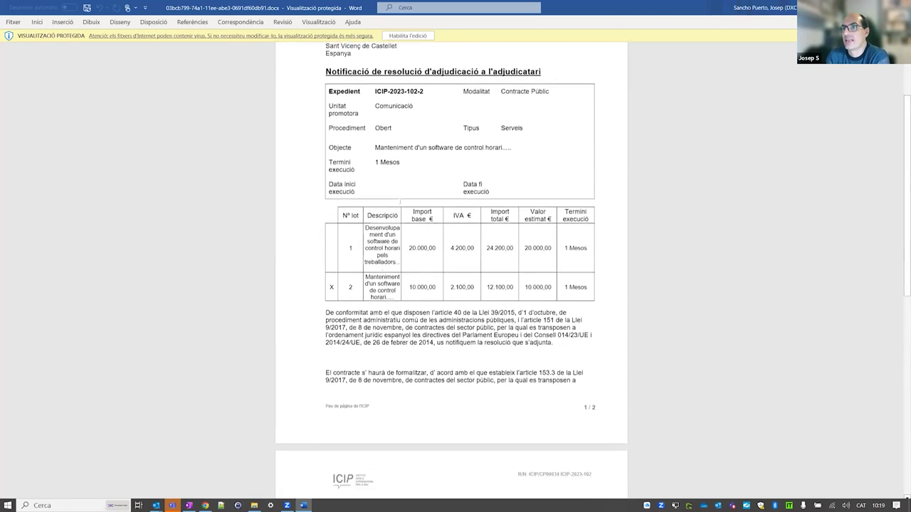
pyautogui.scroll(3, 591, 100)
pyautogui.scroll(-5, 590, 99)
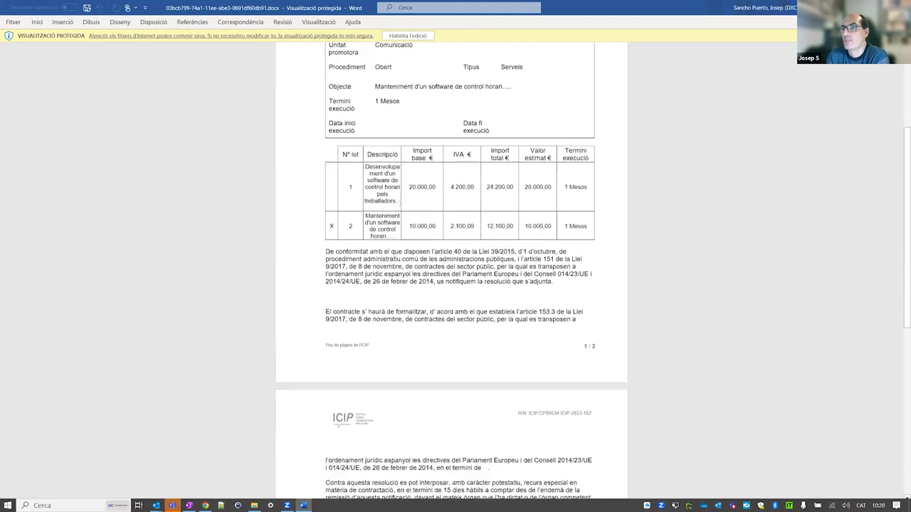
pyautogui.scroll(-7, 427, 219)
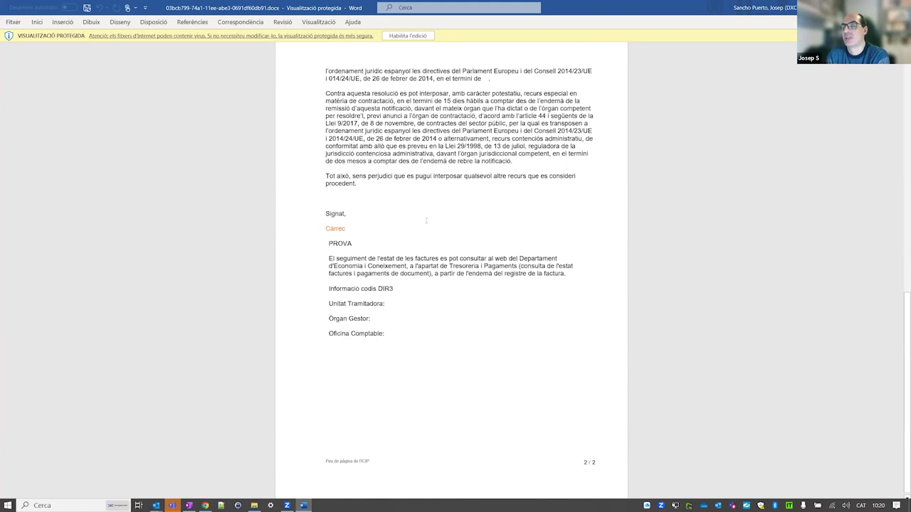
pyautogui.scroll(3, 428, 218)
pyautogui.scroll(3, 423, 222)
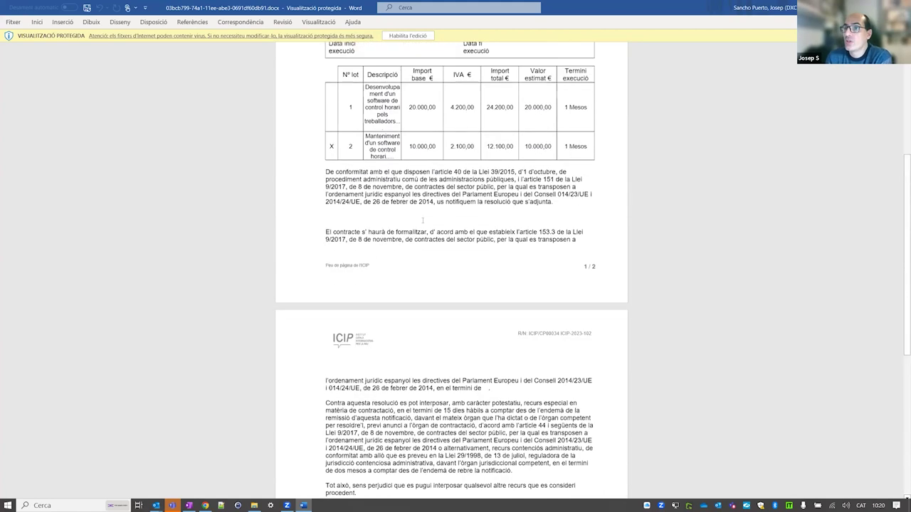
pyautogui.scroll(-6, 423, 221)
pyautogui.scroll(-1, 423, 220)
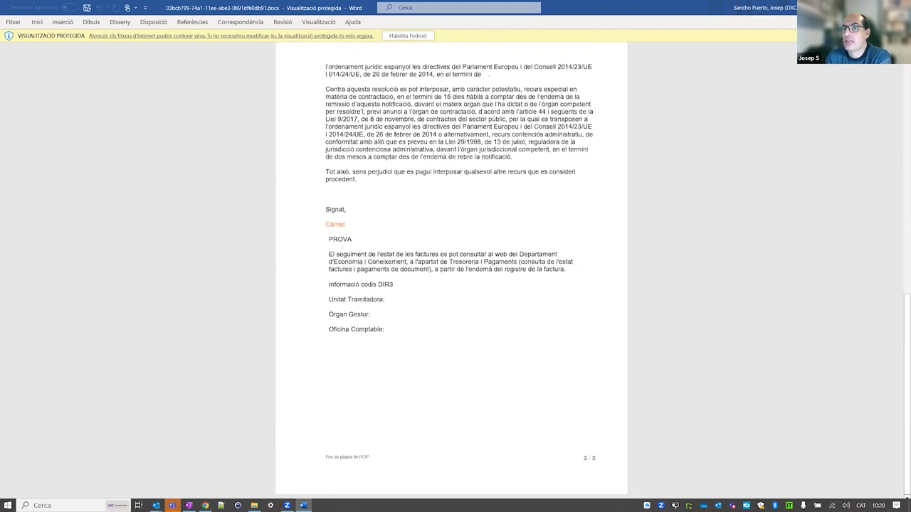
# Check the PROVA invoice block and empty DIR3 Unitat Tramitadora and Òrgan Gestor fields, then close Word.
pyautogui.click(393, 269)
pyautogui.click(400, 288)
pyautogui.click(388, 300)
pyautogui.click(378, 315)
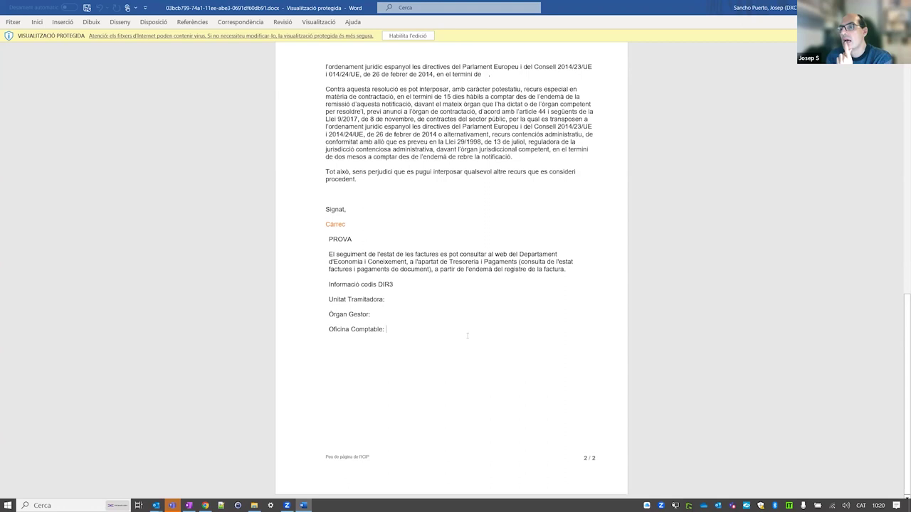
pyautogui.scroll(4, 468, 335)
pyautogui.scroll(-3, 400, 346)
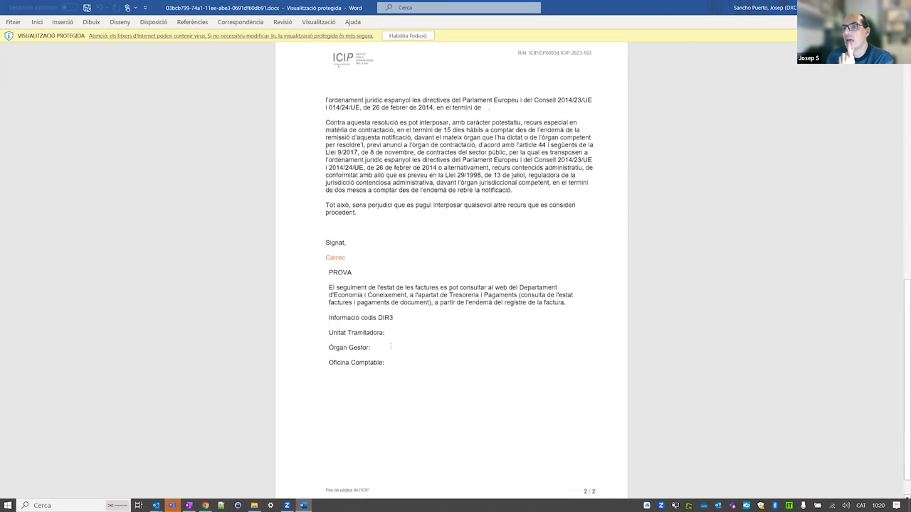
pyautogui.scroll(-1, 398, 328)
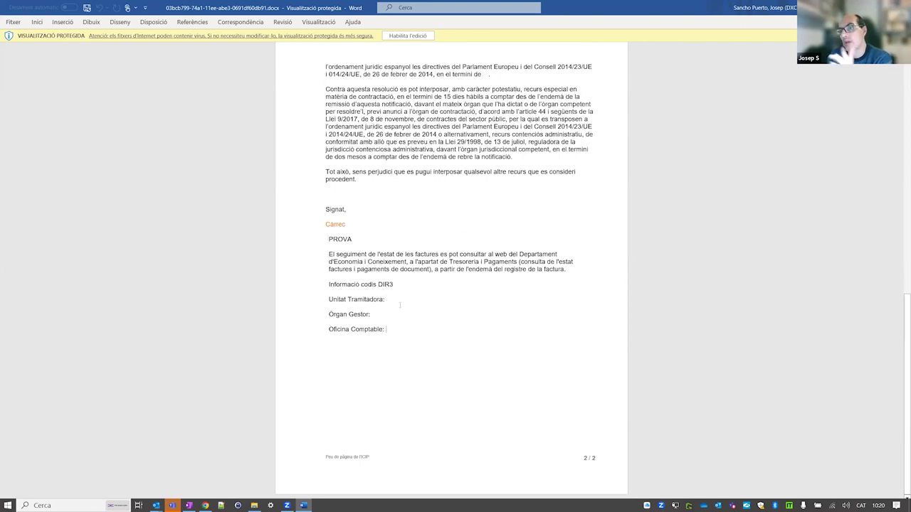
pyautogui.scroll(3, 496, 169)
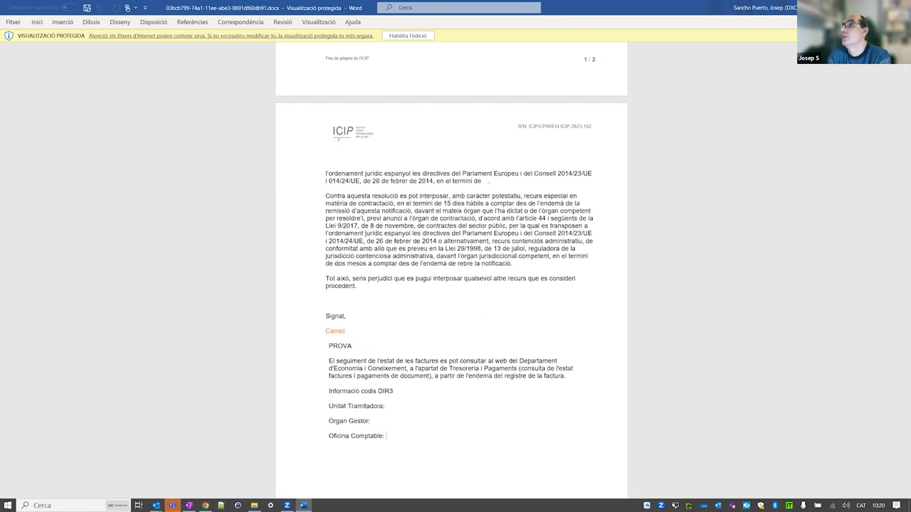
pyautogui.click(898, 7)
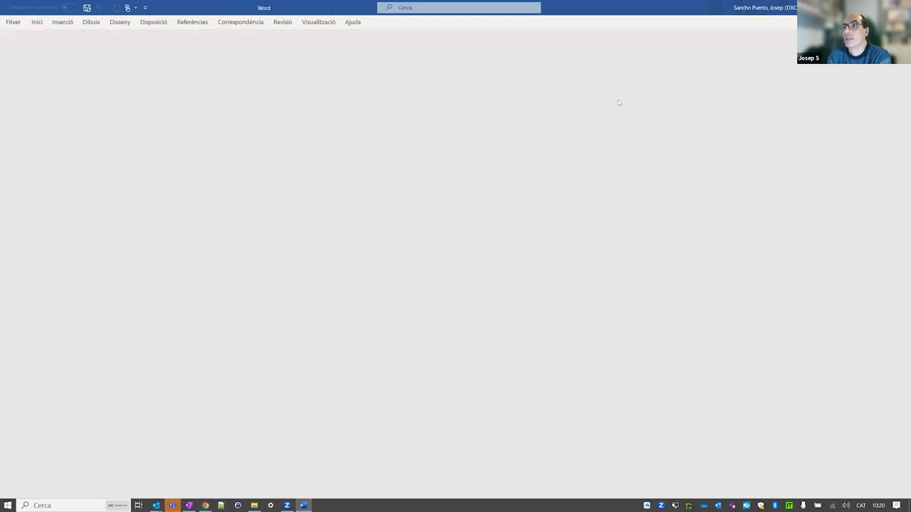